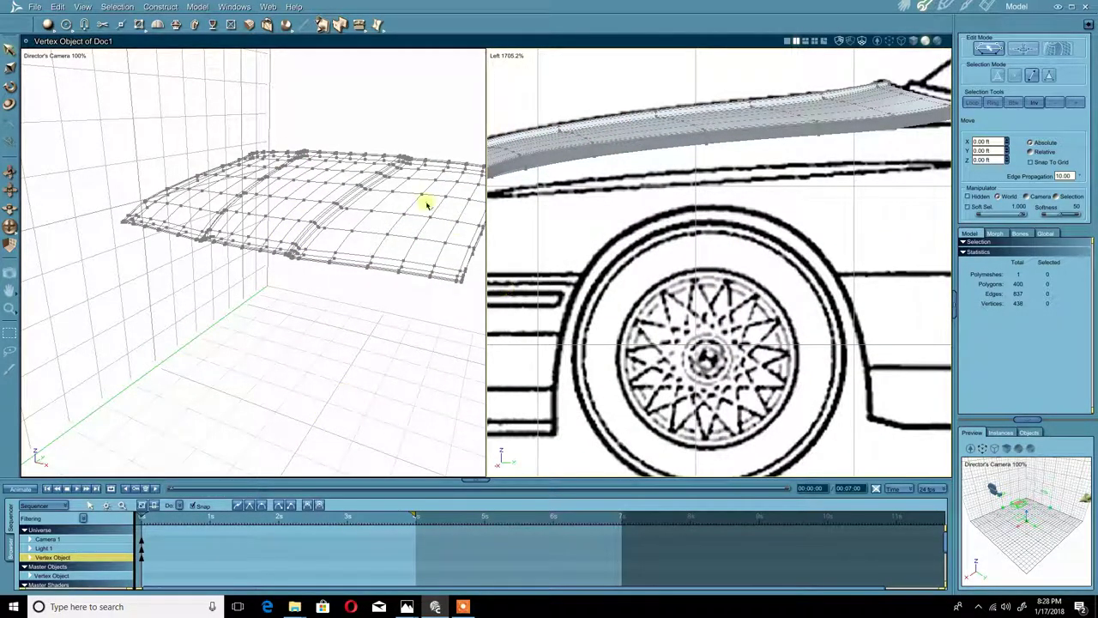
- Switch the Director's Camera view to Top over the hood's side edge and set the mesh's subdivision to None
middle_drag(392, 209, 340, 201)
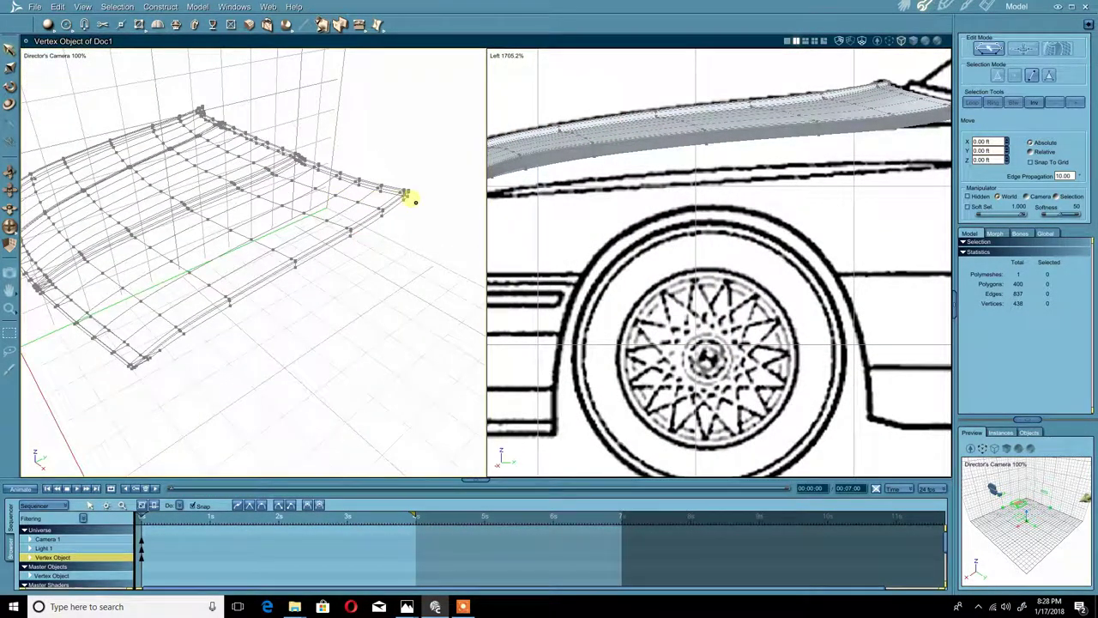
middle_drag(410, 198, 407, 206)
click(55, 55)
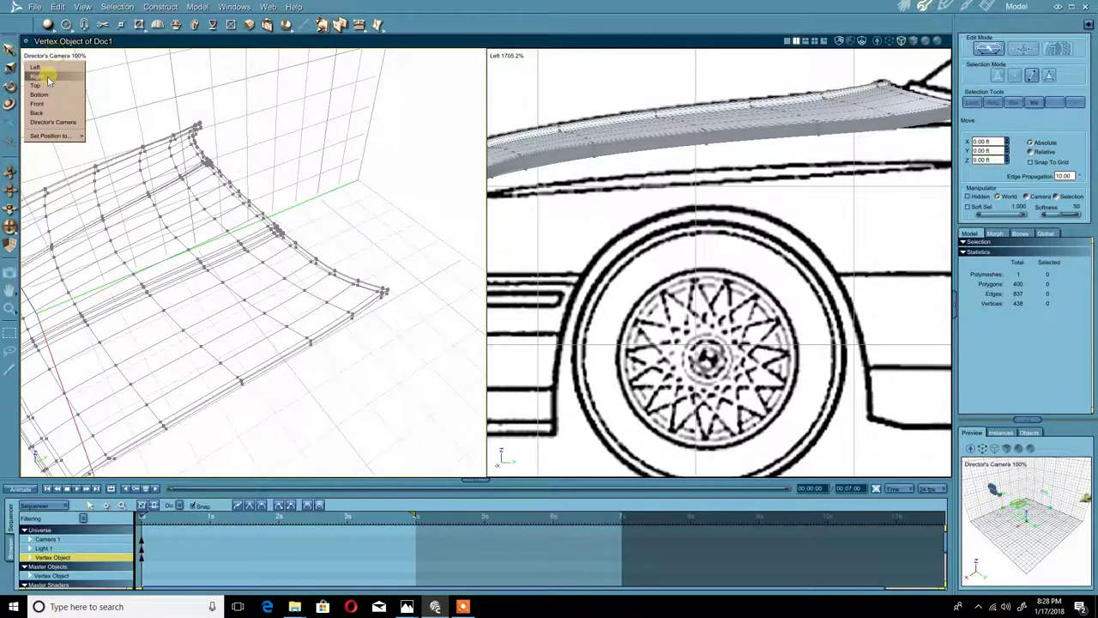
click(39, 84)
scroll(303, 229, up, 5)
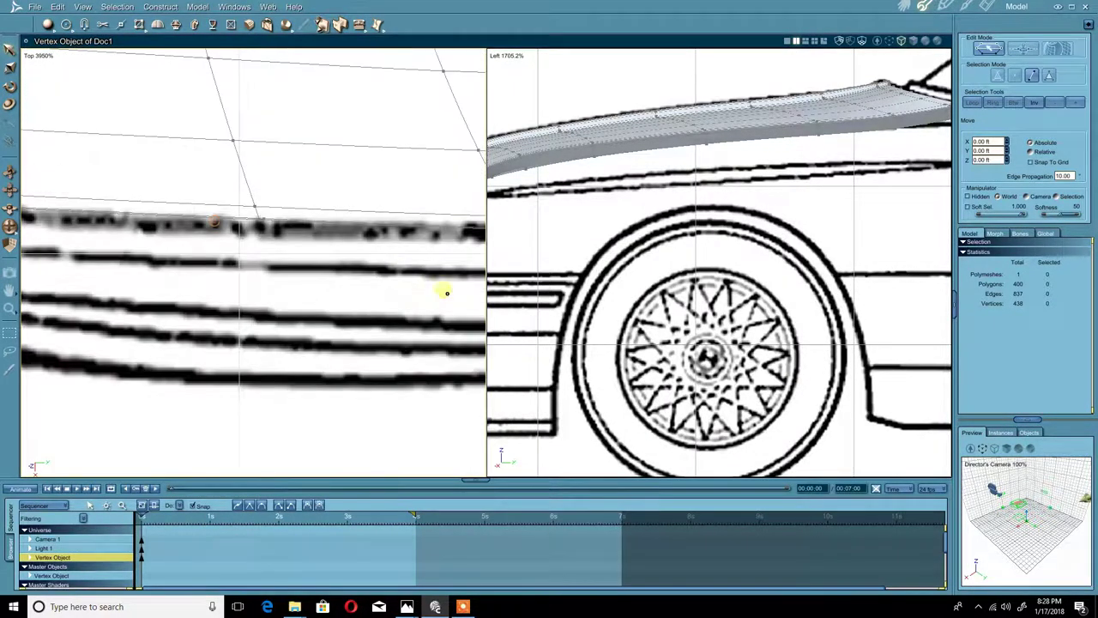
middle_drag(347, 262, 355, 277)
scroll(355, 277, down, 2)
middle_drag(252, 218, 369, 309)
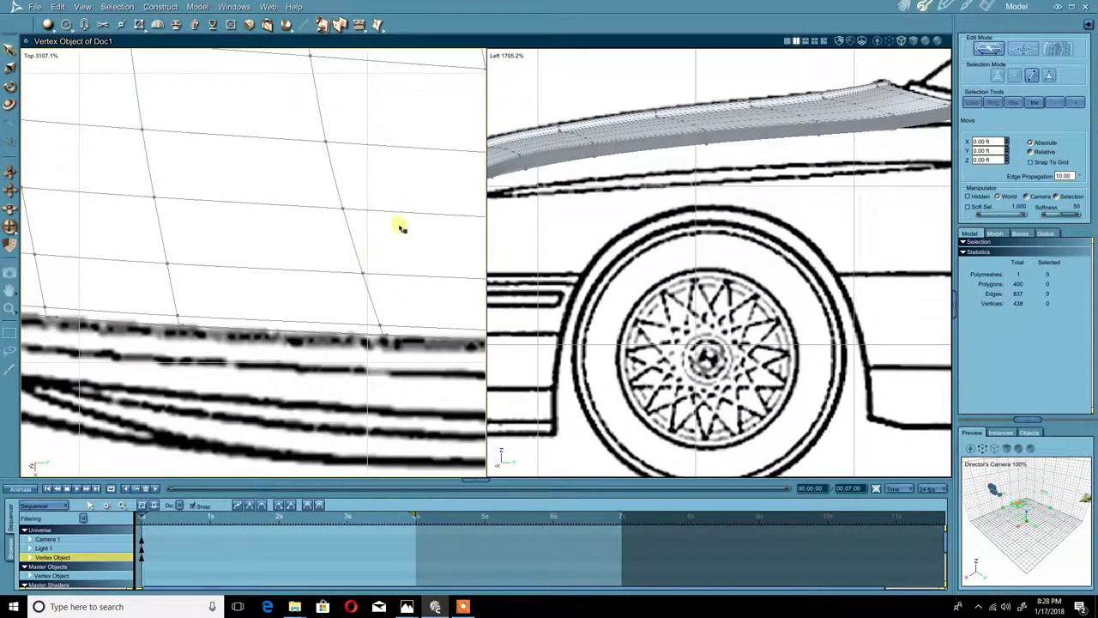
click(627, 131)
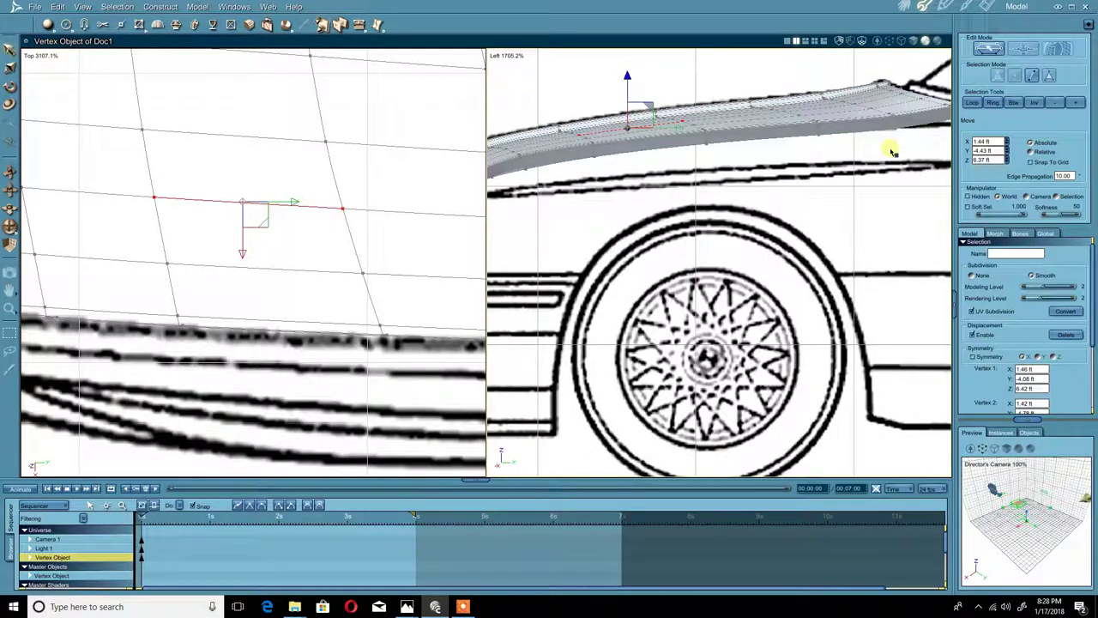
click(970, 277)
middle_drag(421, 306, 376, 287)
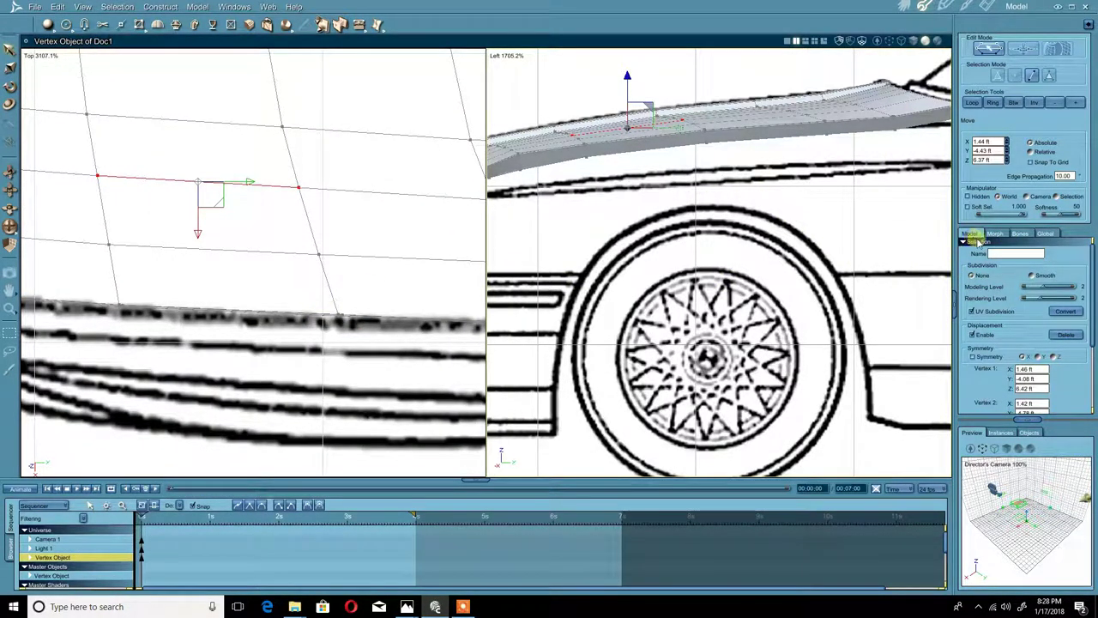
- Select the full edge loop along the hood's outer side, starting from the segment at the windshield corner
middle_drag(502, 301, 210, 226)
middle_drag(413, 248, 230, 233)
click(382, 314)
scroll(429, 273, up, 3)
middle_drag(428, 271, 235, 272)
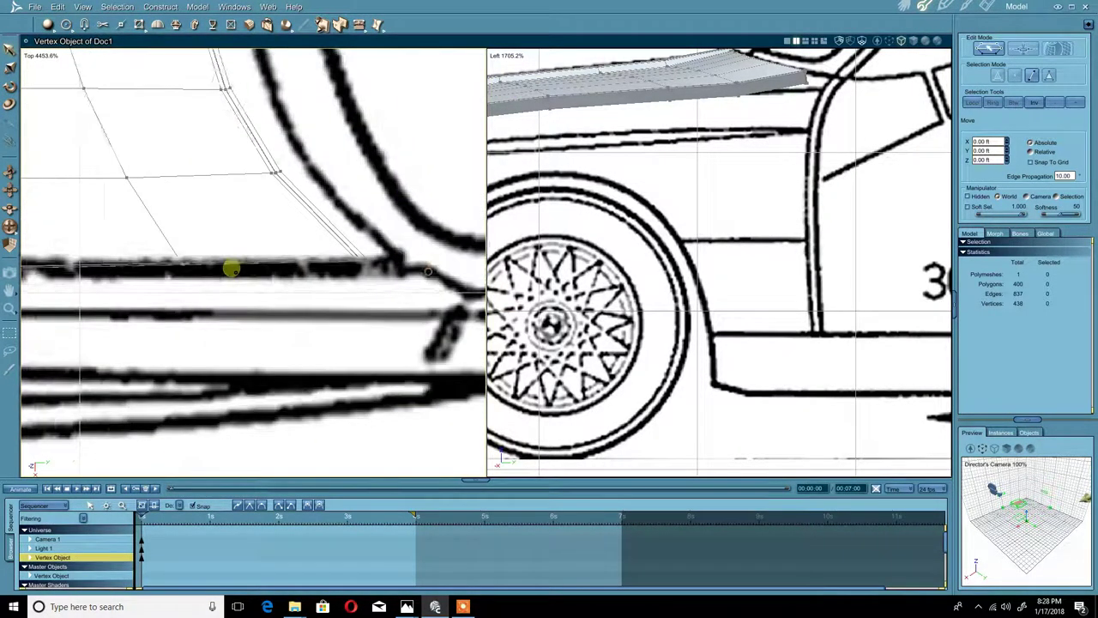
scroll(232, 269, up, 1)
click(300, 259)
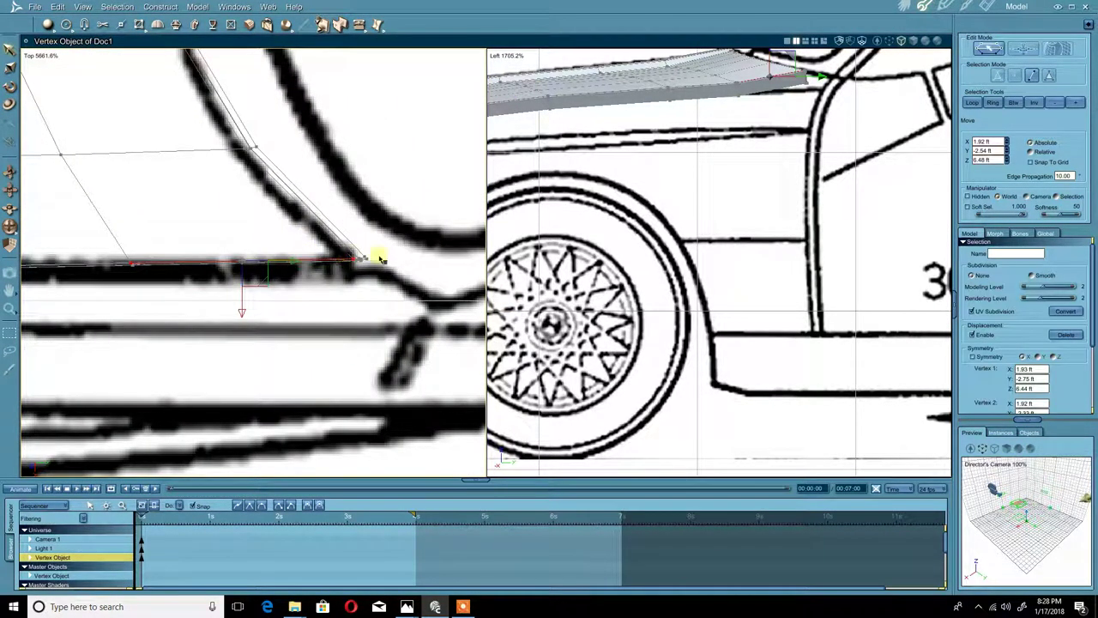
click(980, 102)
- Duplicate the selected side edge loop and shift the copy slightly outward to X 1.88 ft
scroll(181, 240, down, 5)
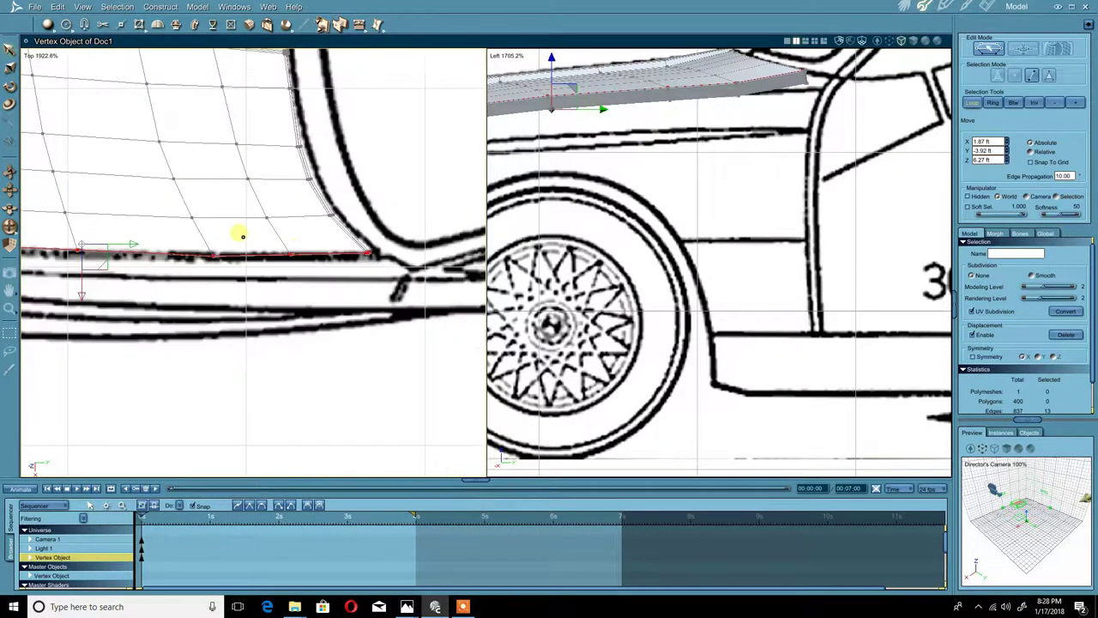
middle_drag(87, 244, 437, 275)
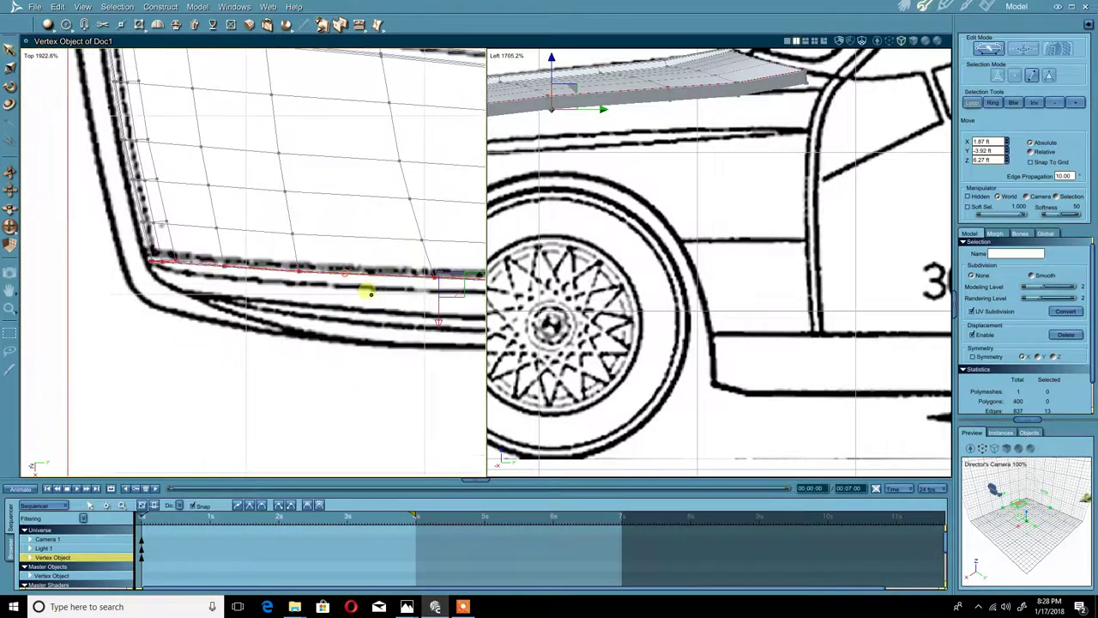
click(60, 7)
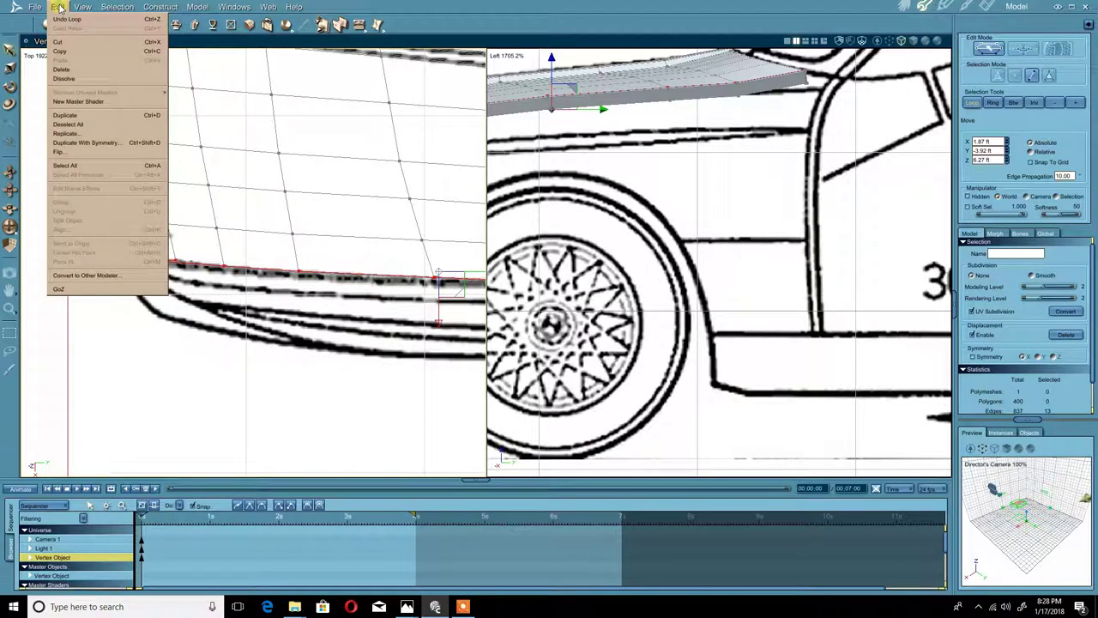
click(59, 115)
middle_drag(282, 184, 37, 133)
scroll(128, 164, up, 2)
middle_drag(128, 164, 201, 163)
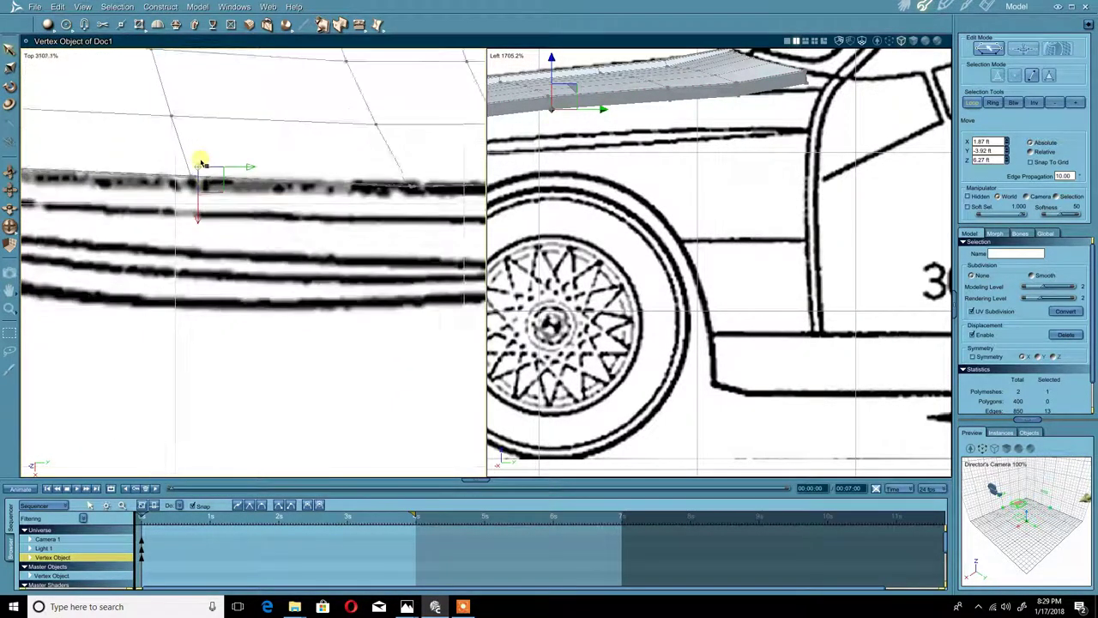
scroll(200, 163, up, 1)
click(196, 209)
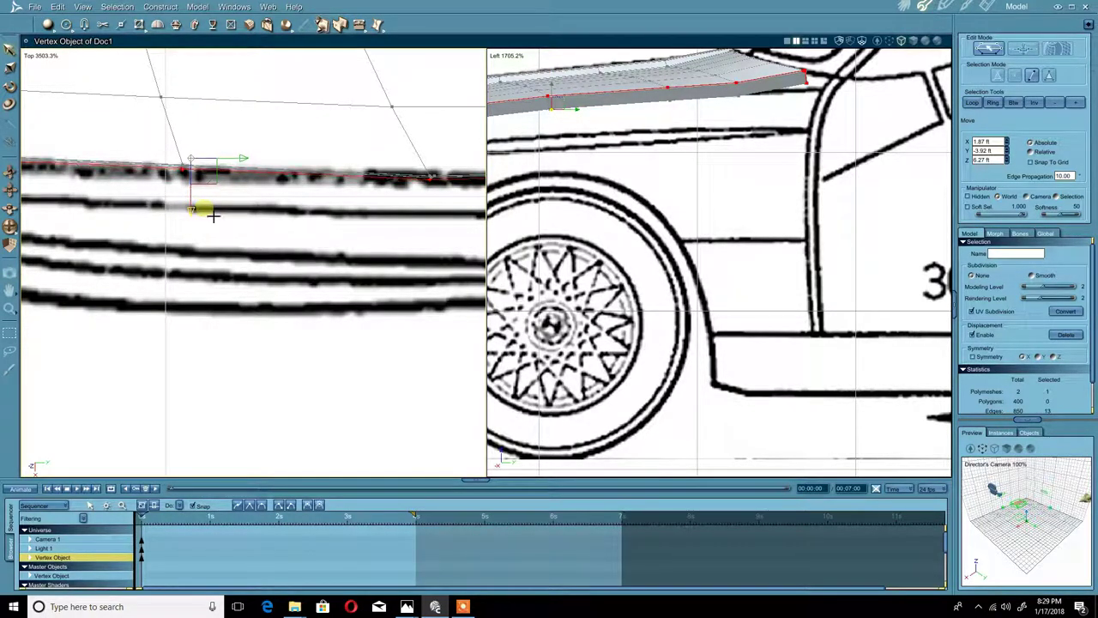
drag(212, 216, 212, 217)
- Switch the Left view to Director's Camera and select the short end edges at the duplicated loop's front corner
middle_drag(449, 153, 73, 176)
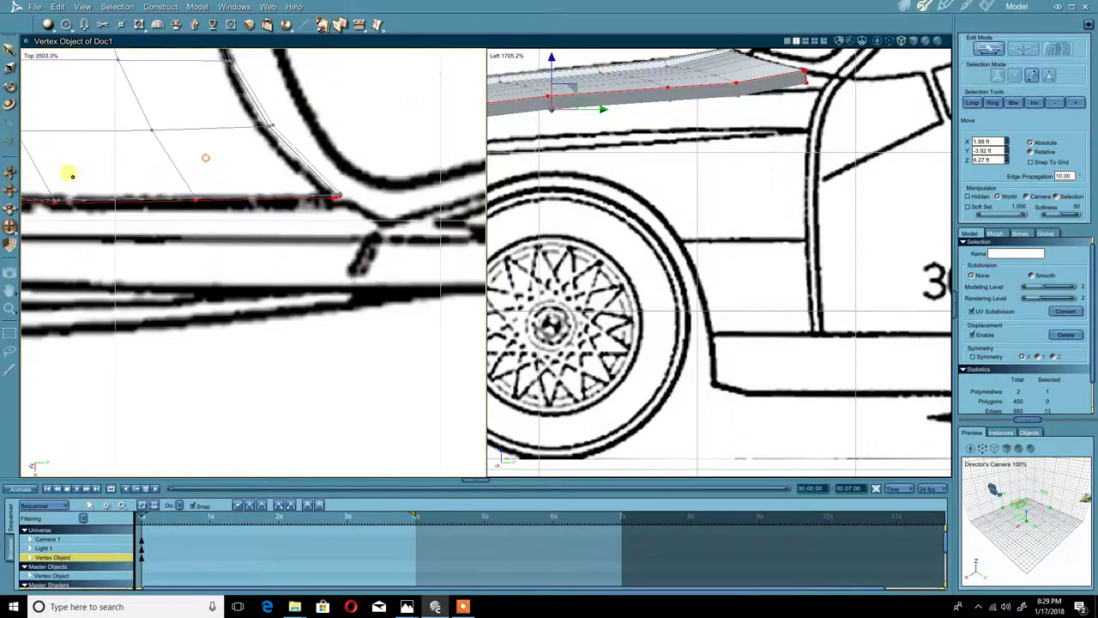
scroll(72, 176, down, 2)
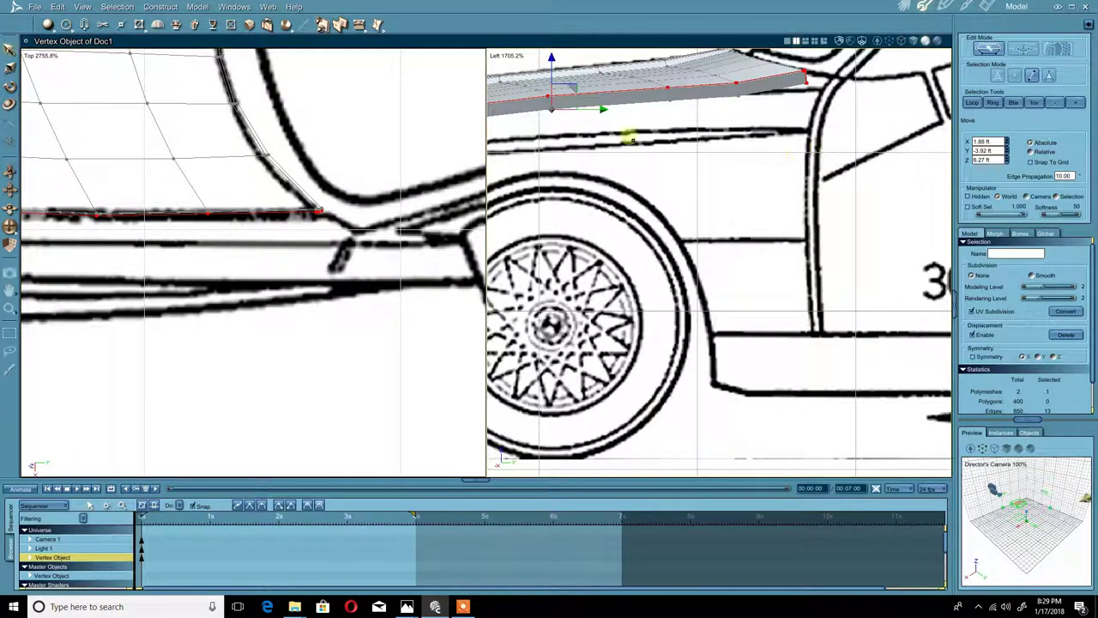
click(507, 58)
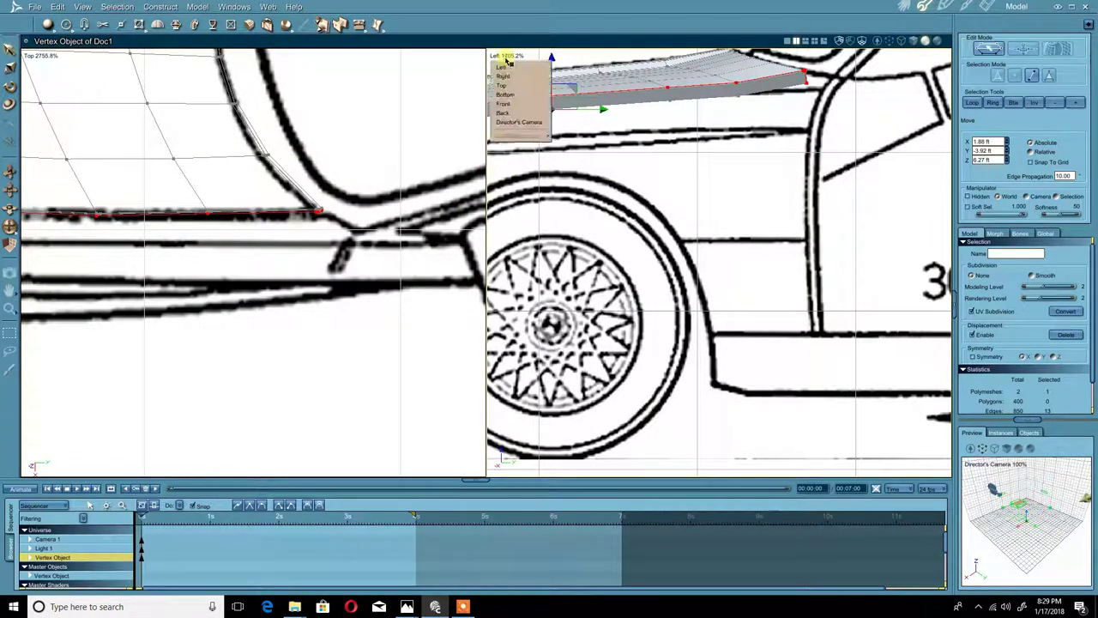
click(519, 121)
middle_drag(559, 142, 669, 226)
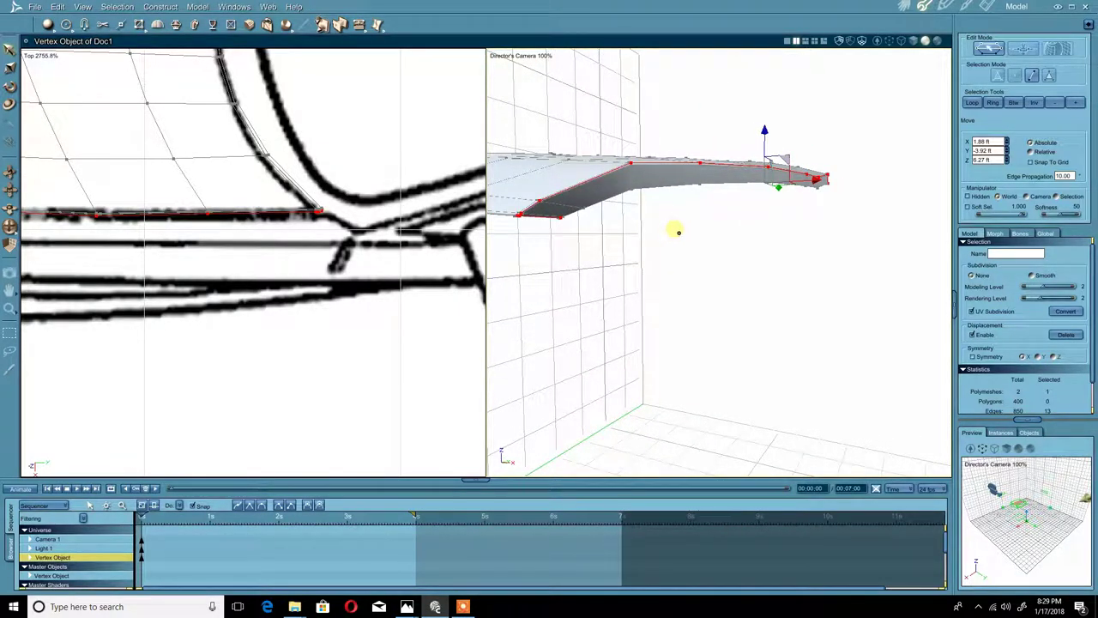
middle_drag(669, 229, 618, 238)
click(657, 206)
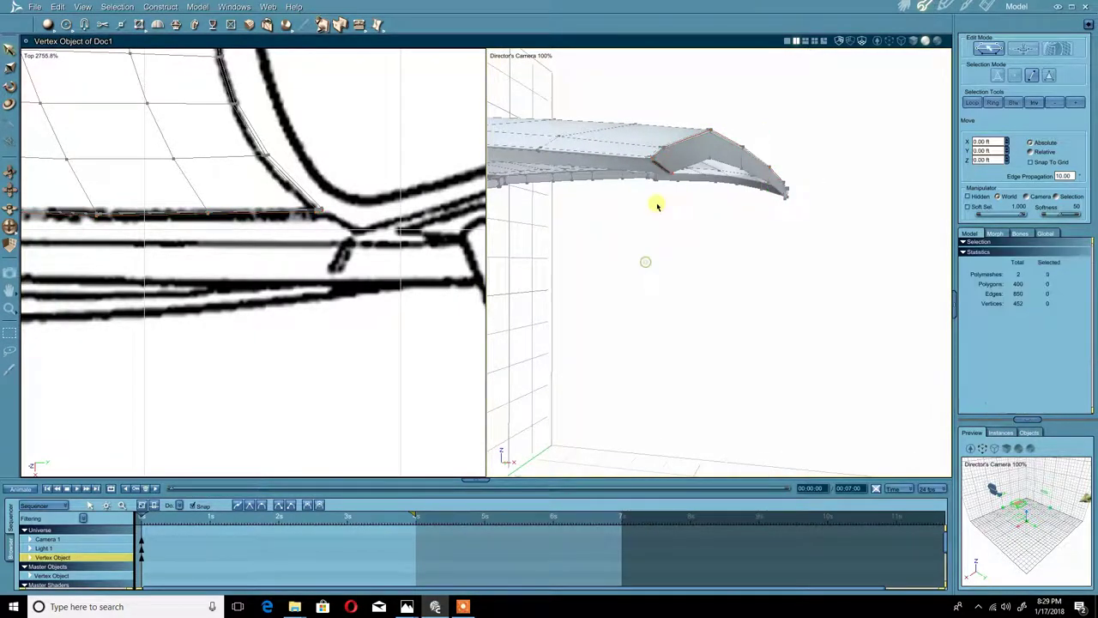
click(656, 174)
click(659, 166)
middle_drag(658, 166, 600, 246)
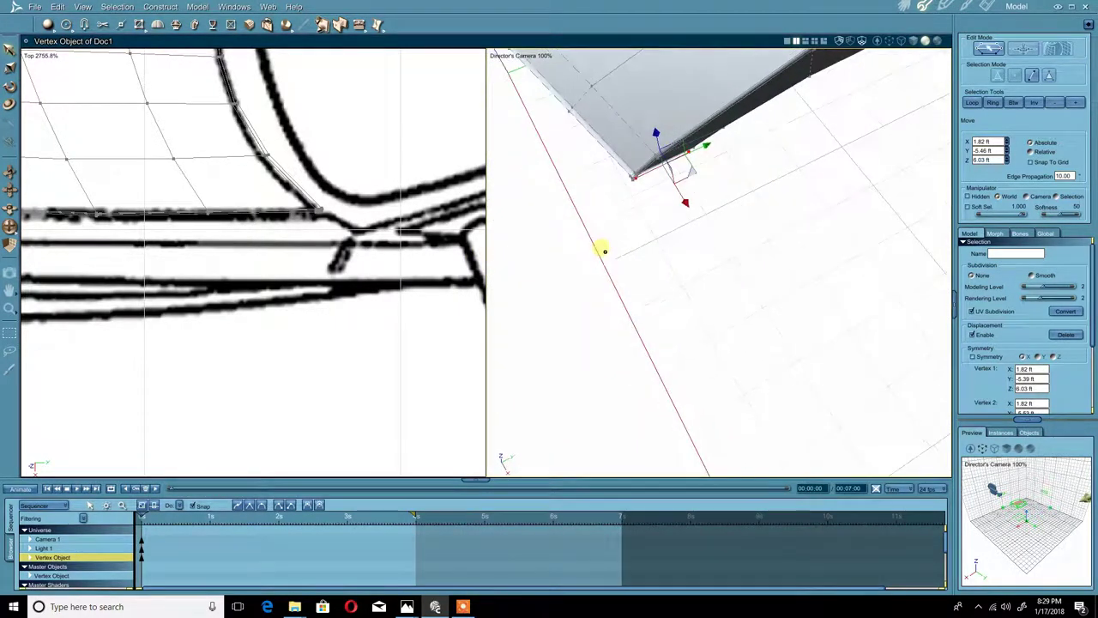
- Try growing the front-corner selection by one more edge and deleting those edges from the duplicated loop
click(1076, 103)
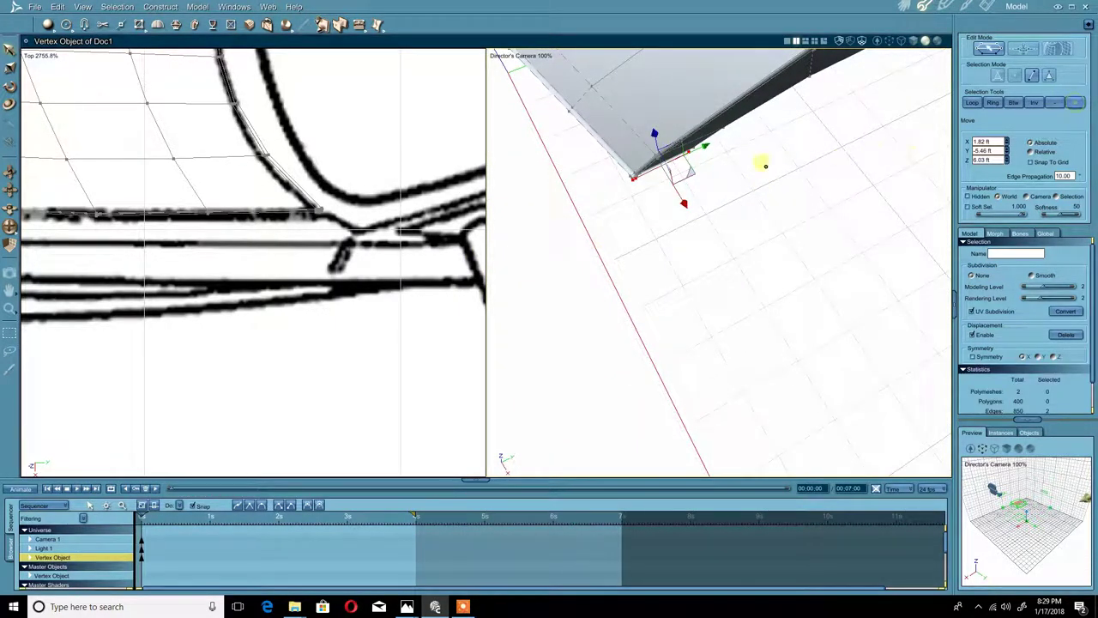
middle_drag(761, 165, 735, 98)
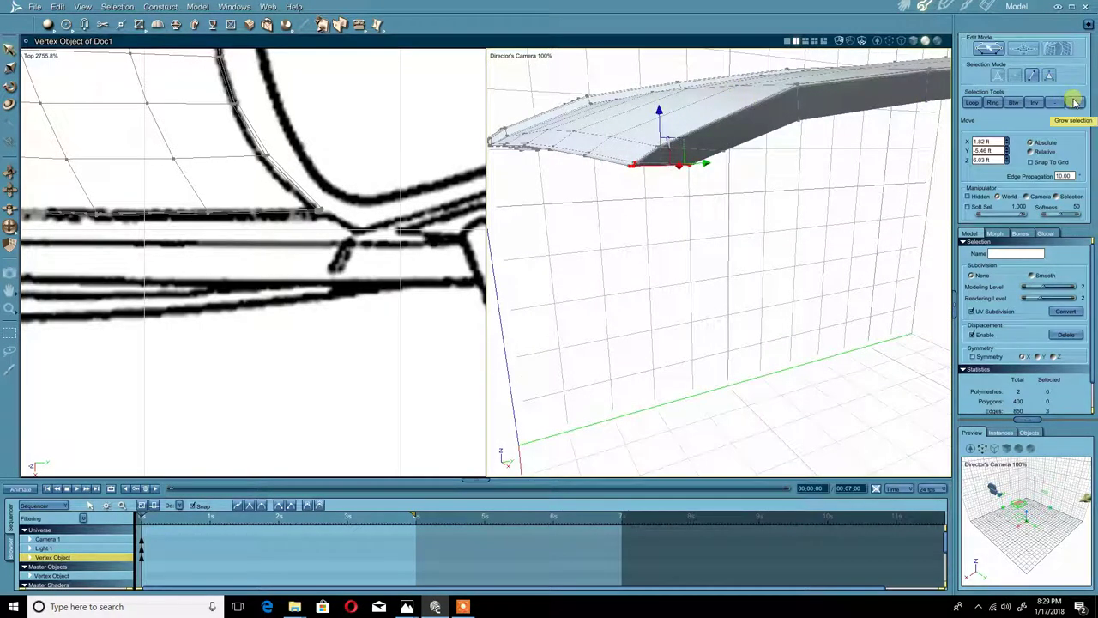
click(1013, 102)
scroll(689, 140, down, 2)
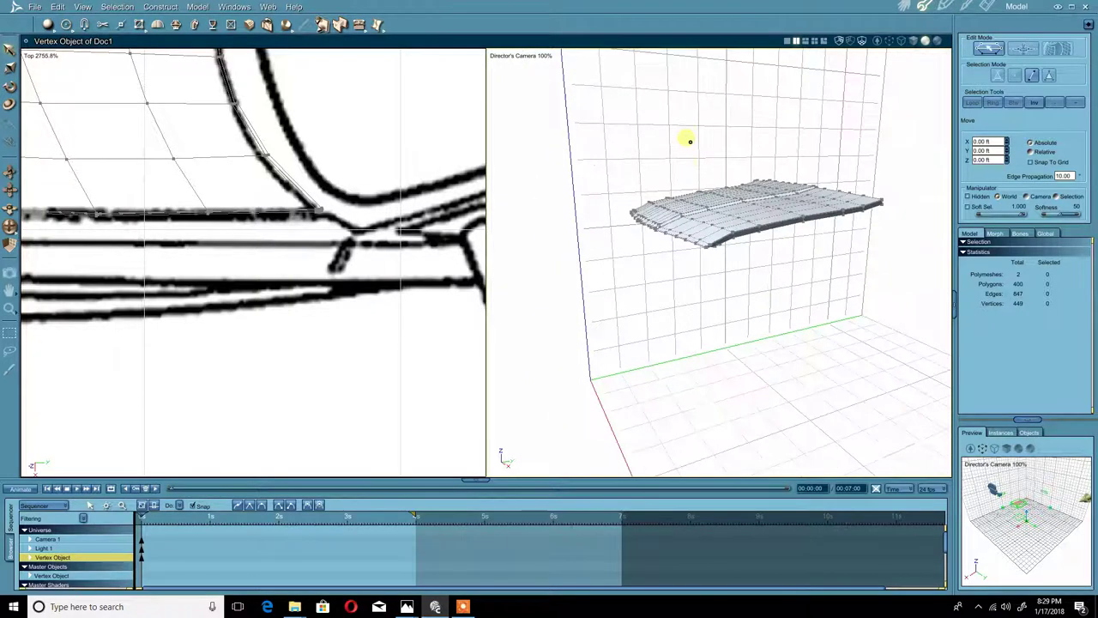
scroll(702, 179, up, 2)
scroll(703, 178, up, 3)
scroll(698, 176, down, 3)
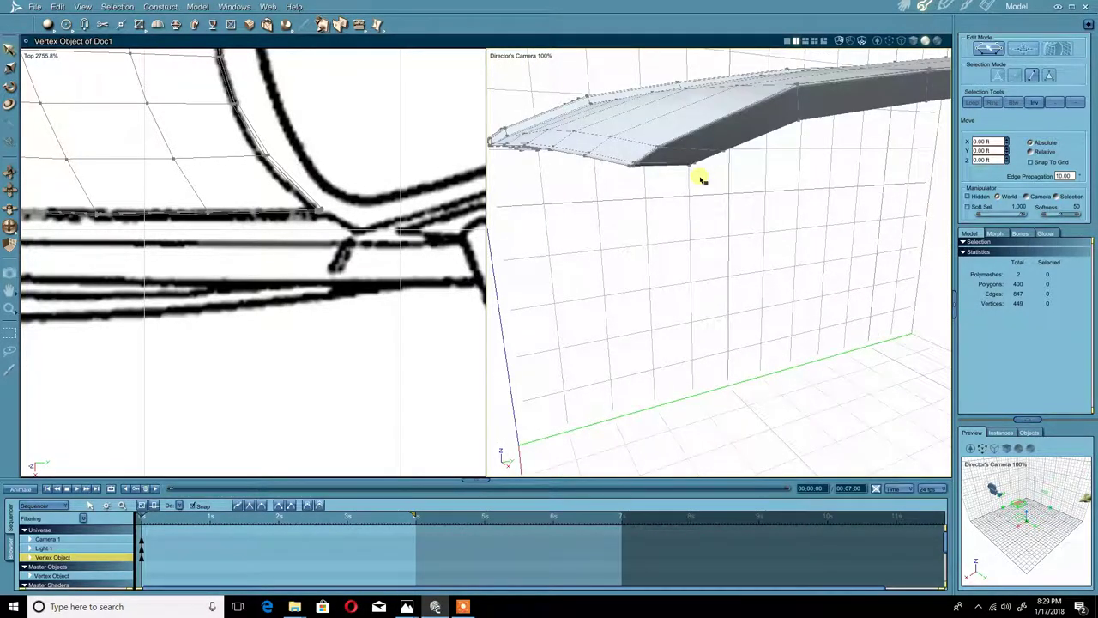
- Undo the deletion of the front-corner edges
key(ctrl+z)
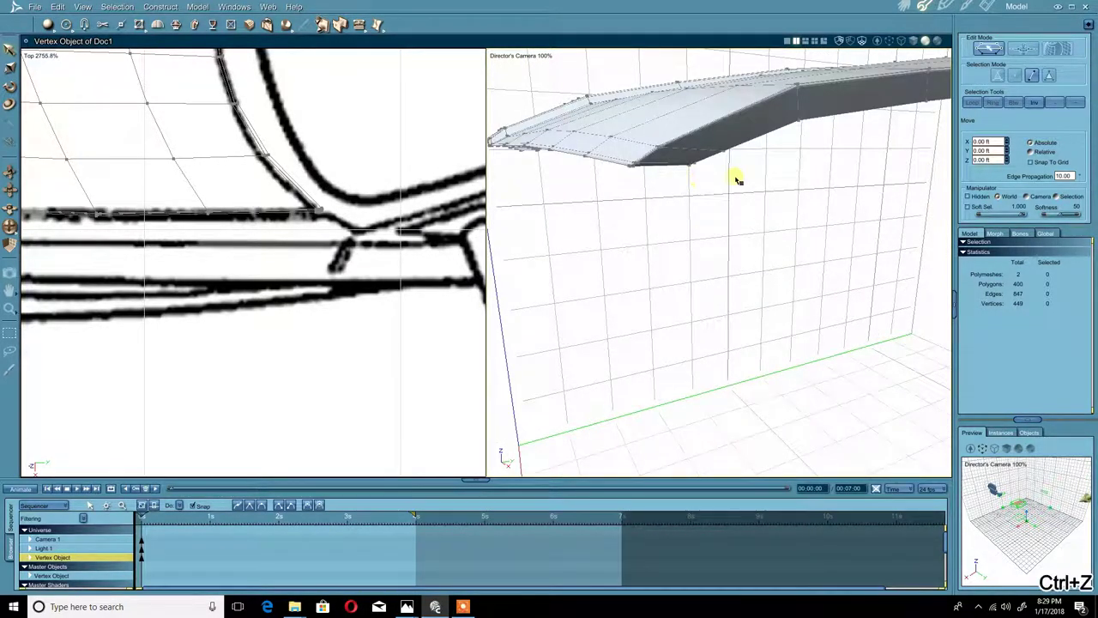
right_click(770, 198)
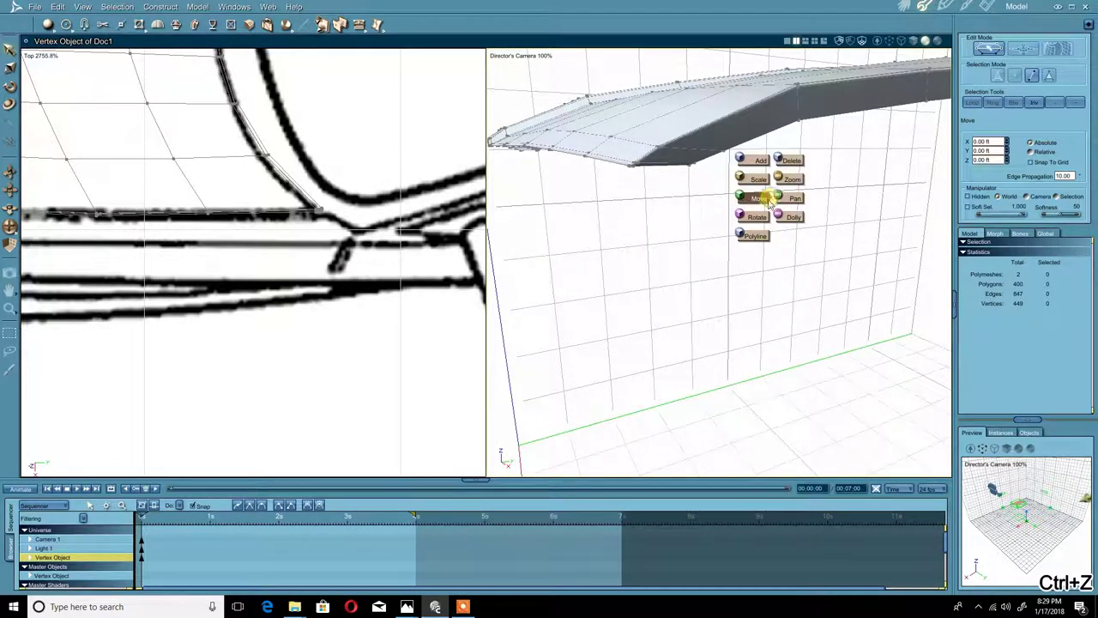
click(661, 213)
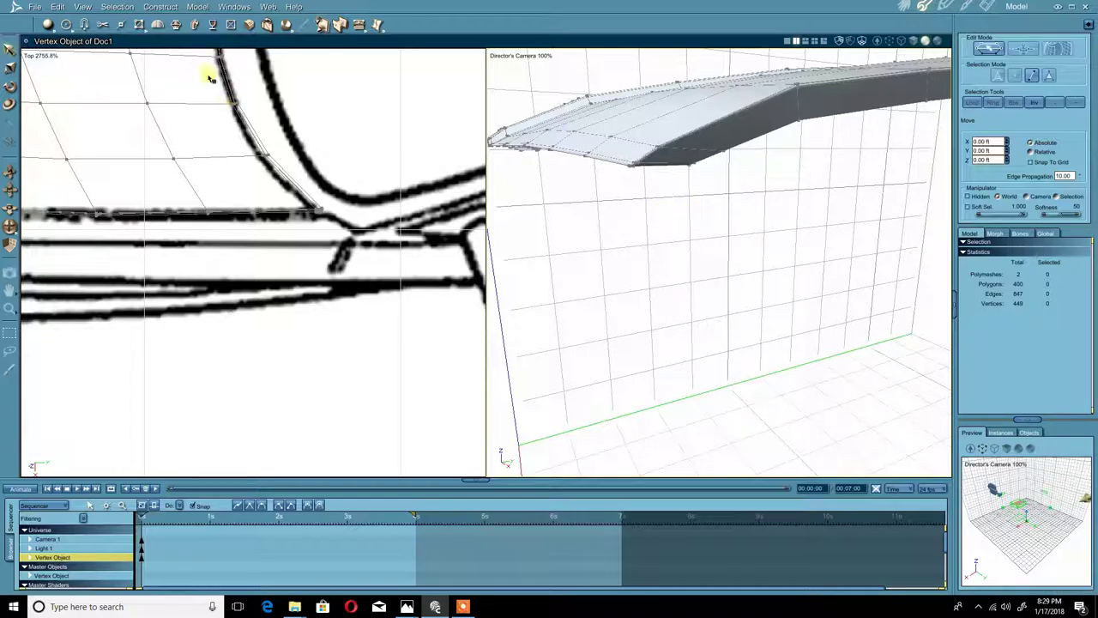
click(57, 9)
click(58, 18)
click(462, 606)
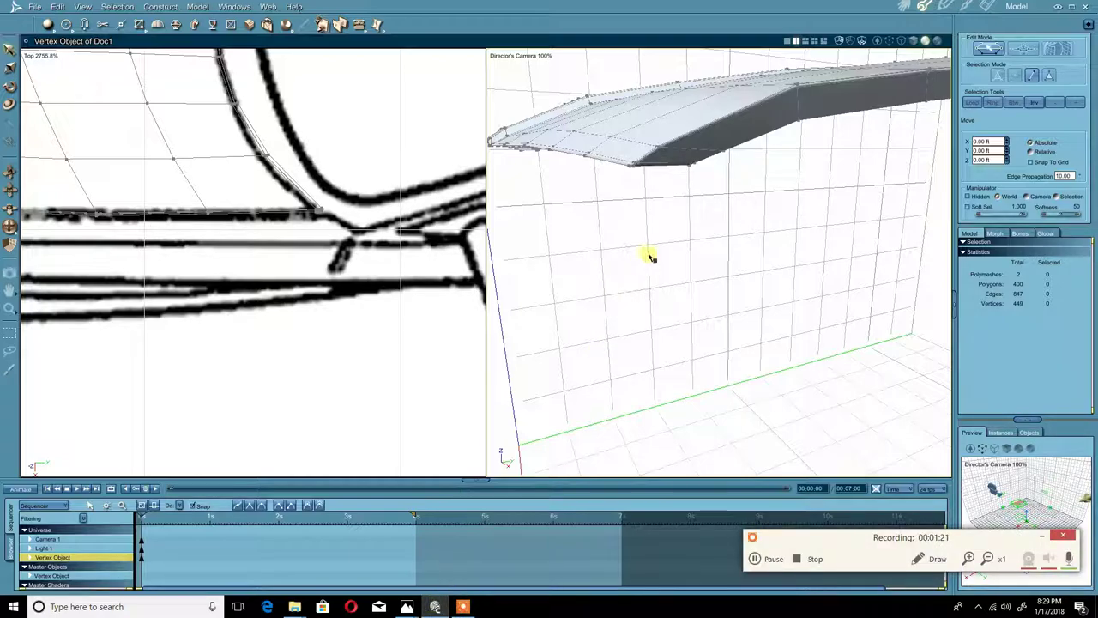
key(ctrl+z)
key(ctrl+z)
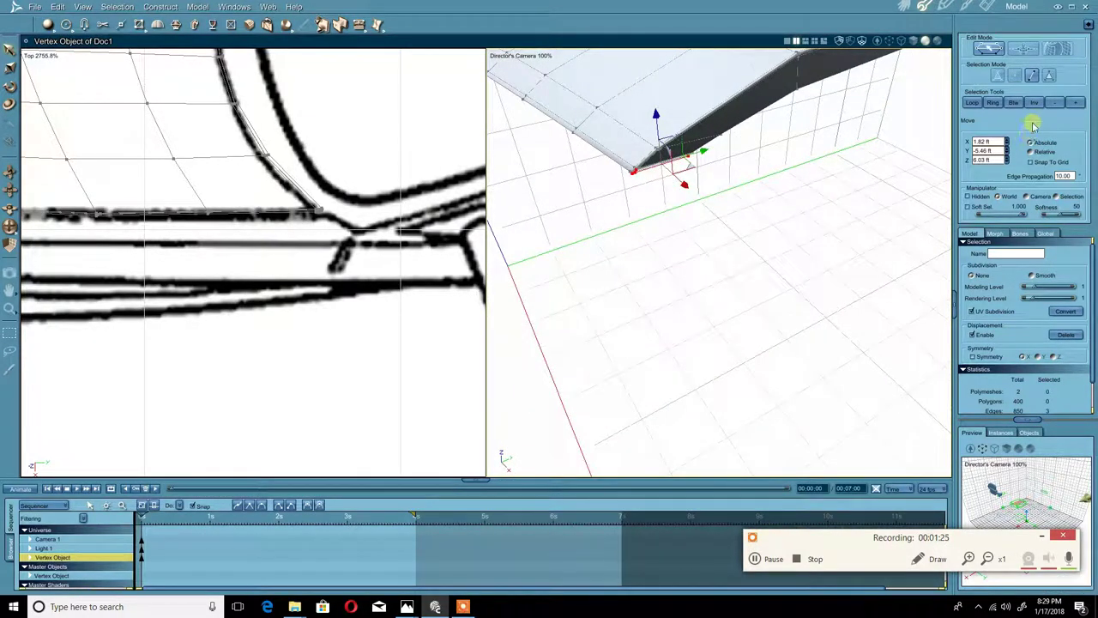
- Shrink the selection to the two short edges at the duplicated loop's front corner and delete them
click(57, 7)
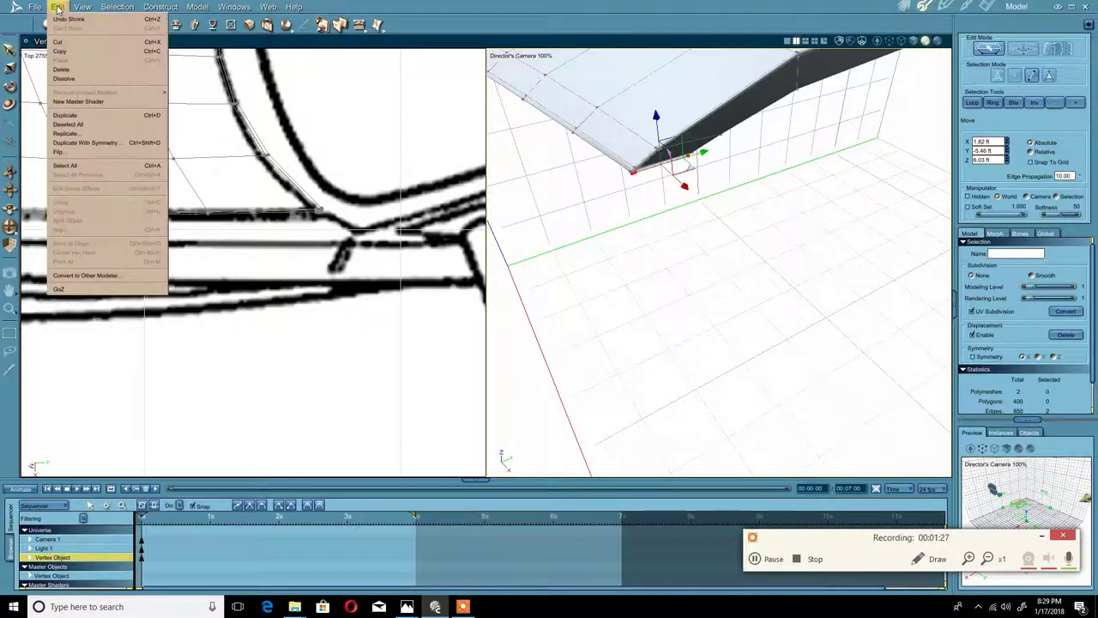
click(61, 69)
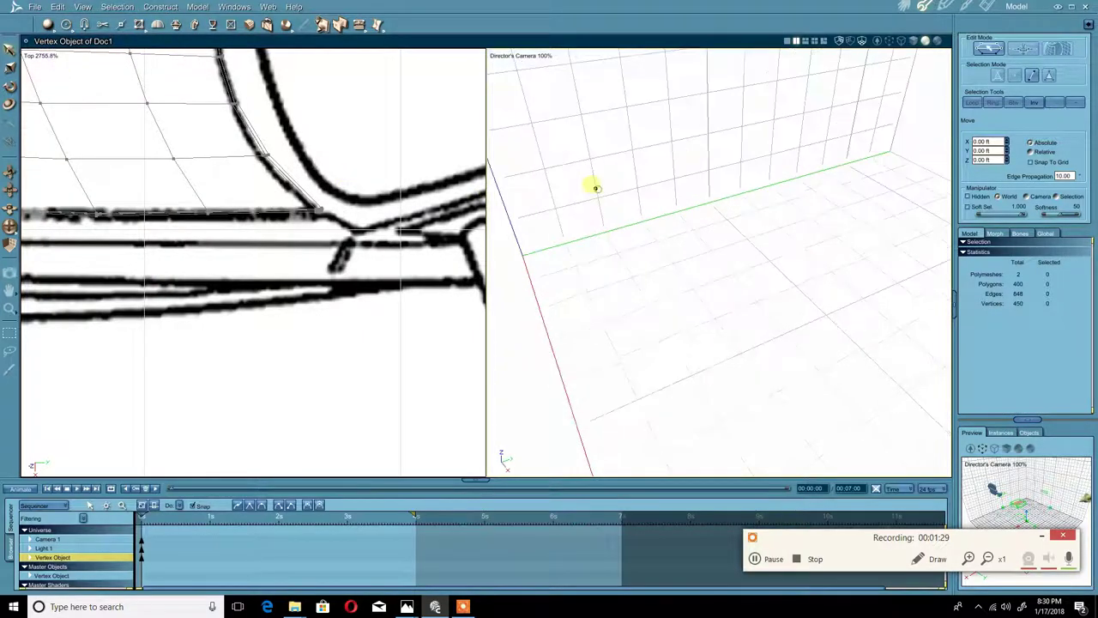
- Select the two short edges at the duplicated loop's rear corner near the windshield and delete them
drag(582, 186, 571, 204)
drag(733, 169, 543, 251)
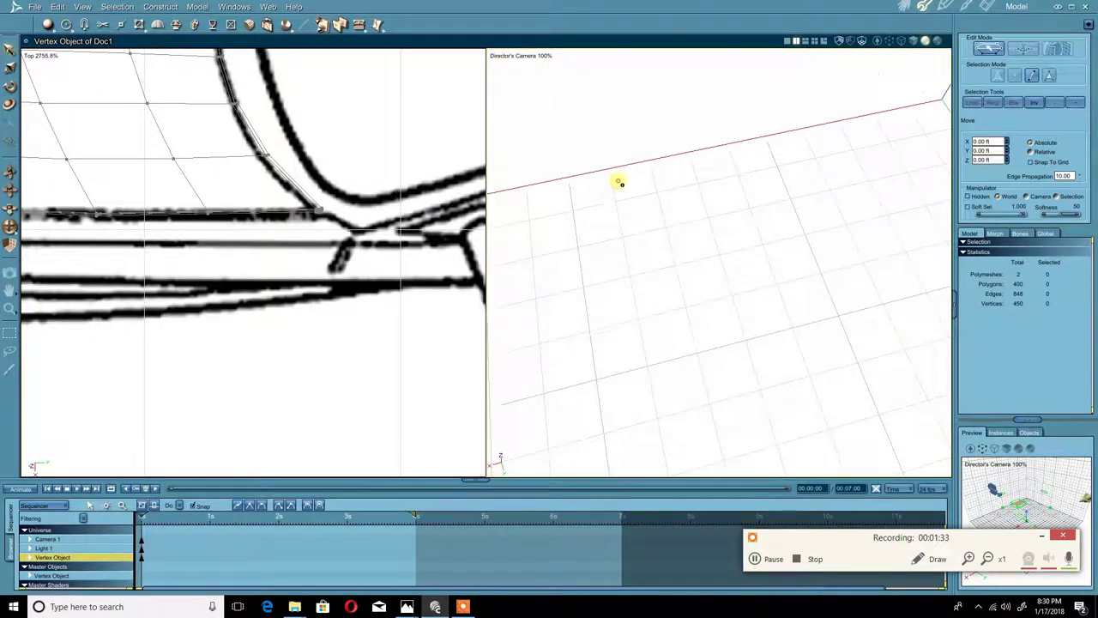
drag(620, 185, 628, 289)
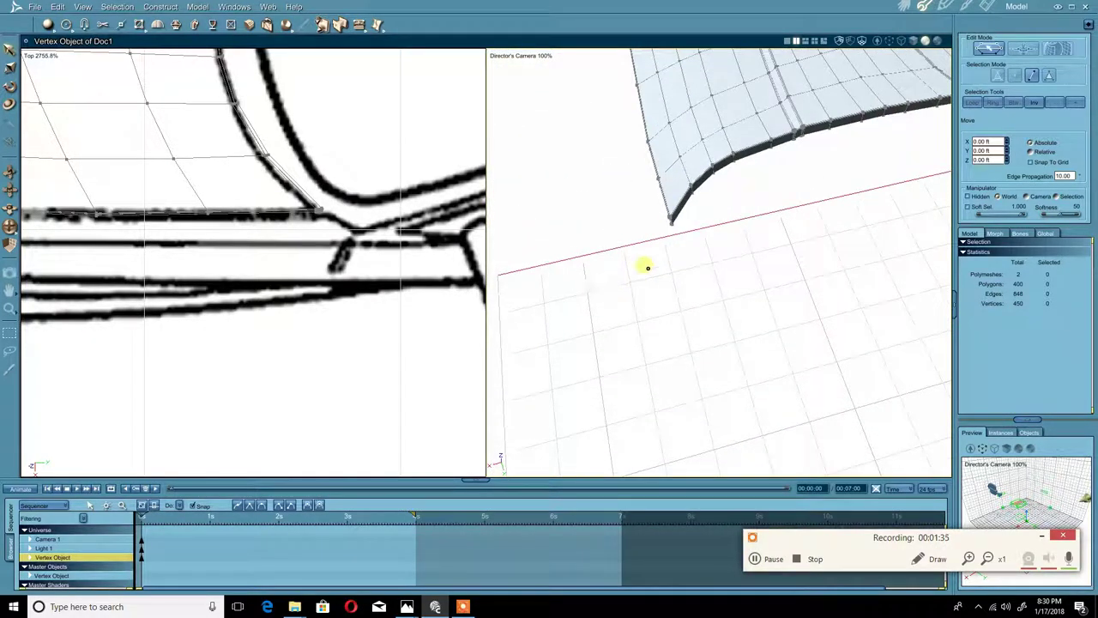
scroll(696, 248, up, 3)
scroll(697, 249, down, 2)
drag(697, 249, 710, 258)
middle_drag(710, 257, 696, 248)
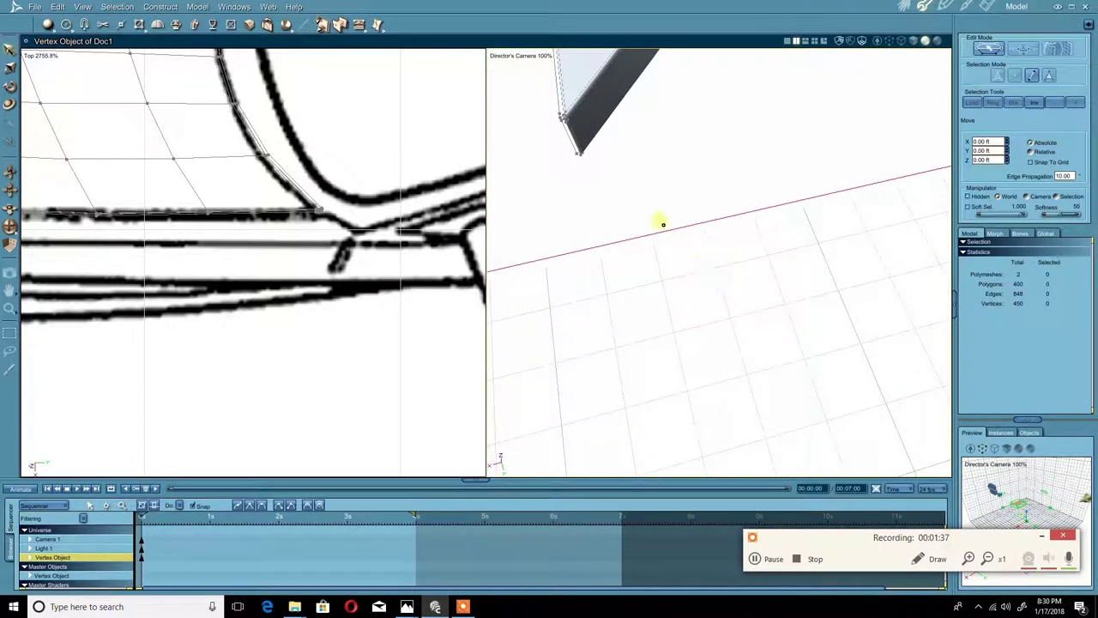
click(576, 145)
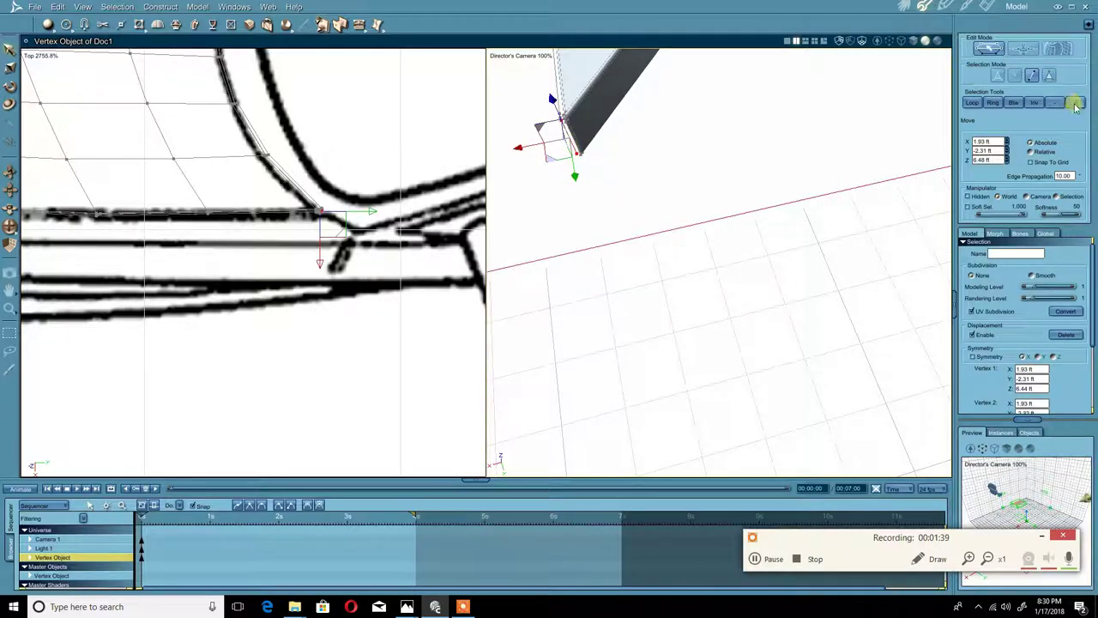
click(1074, 103)
middle_drag(683, 215, 755, 206)
click(757, 207)
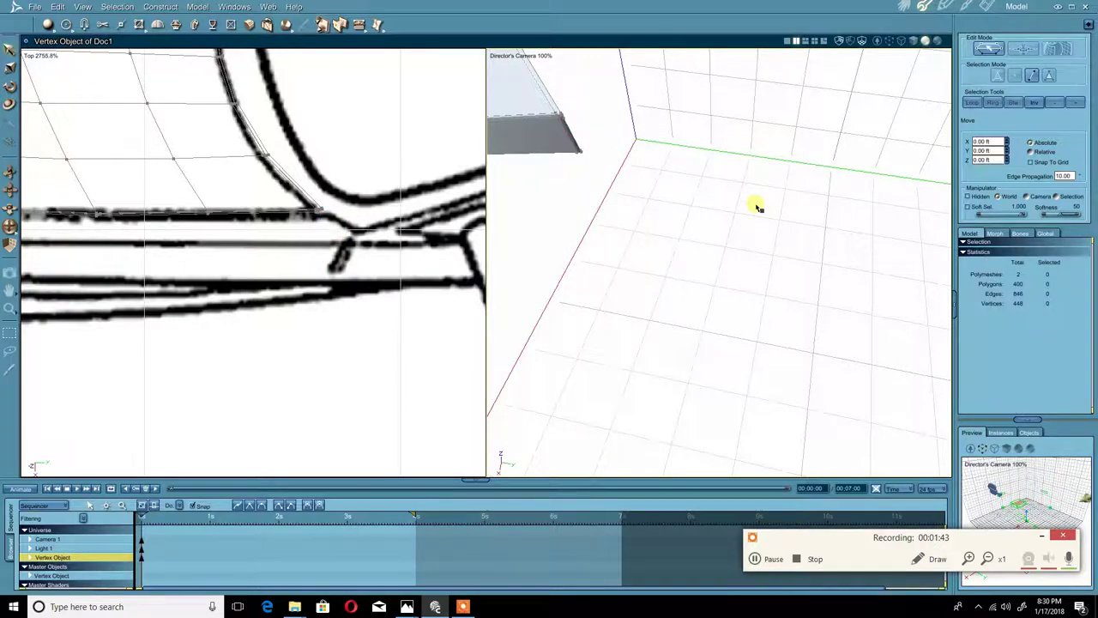
- Select the duplicated edge chain running along the full length of the hood's side
drag(577, 191, 657, 108)
scroll(657, 279, up, 4)
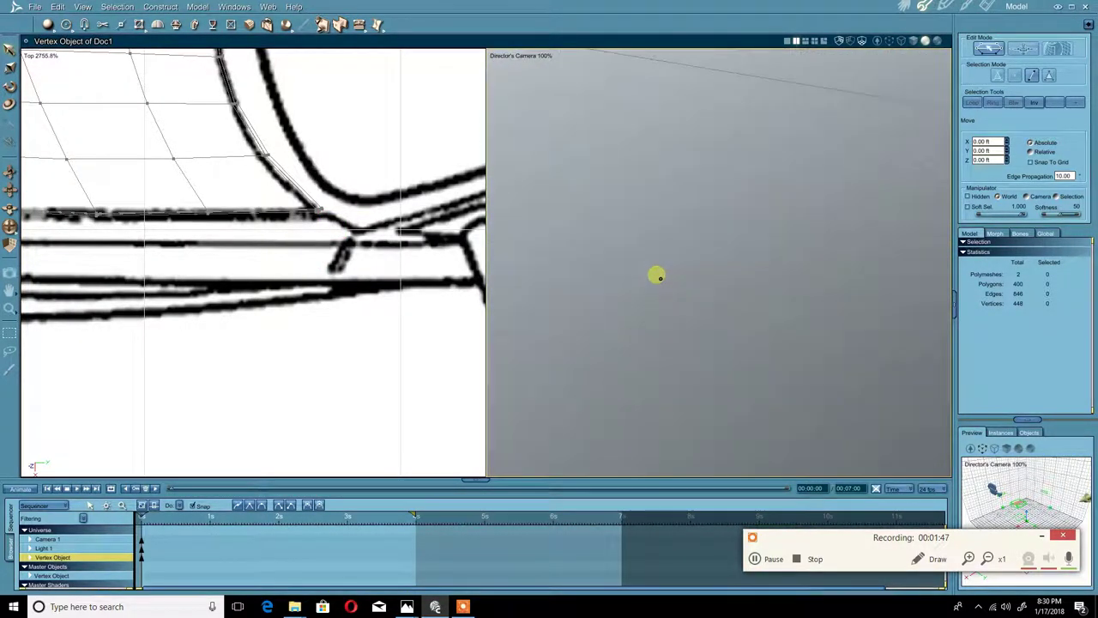
scroll(660, 277, down, 1)
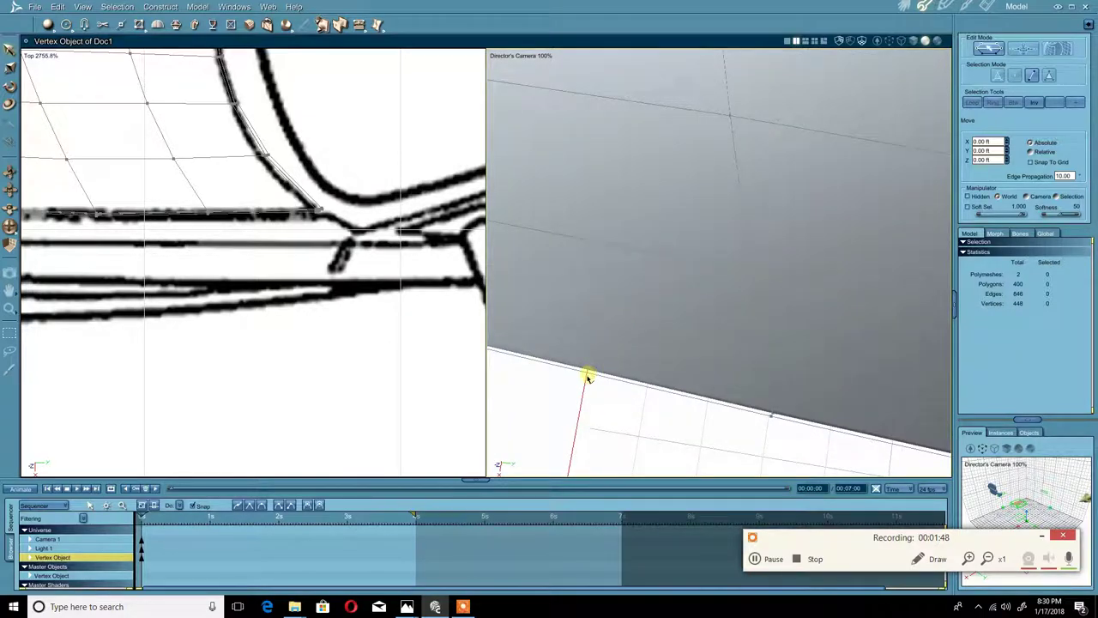
click(586, 376)
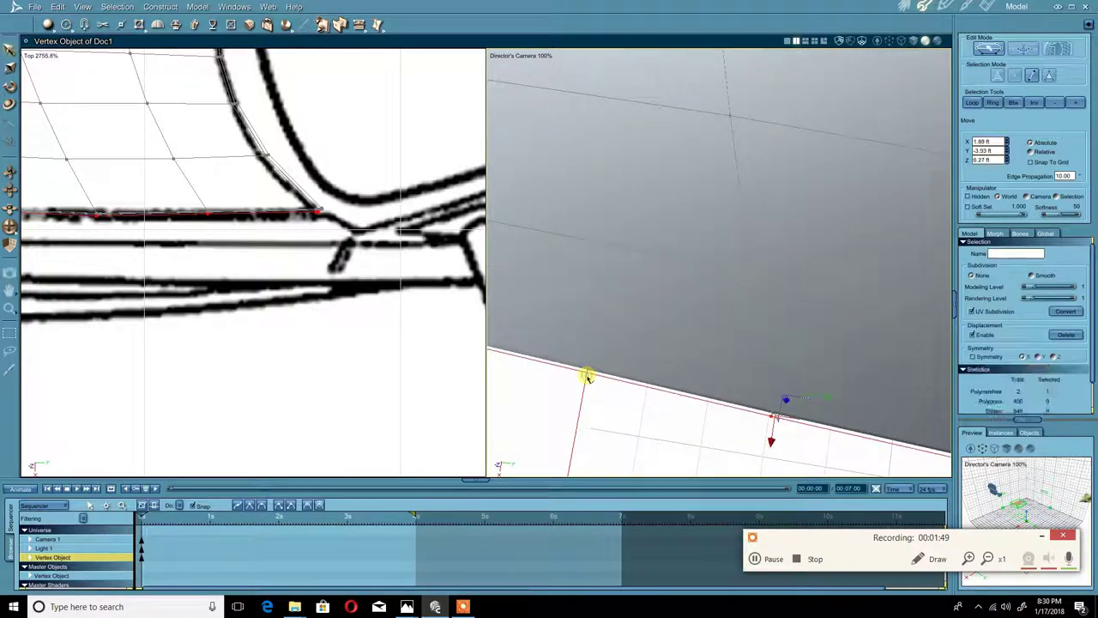
scroll(203, 191, up, 5)
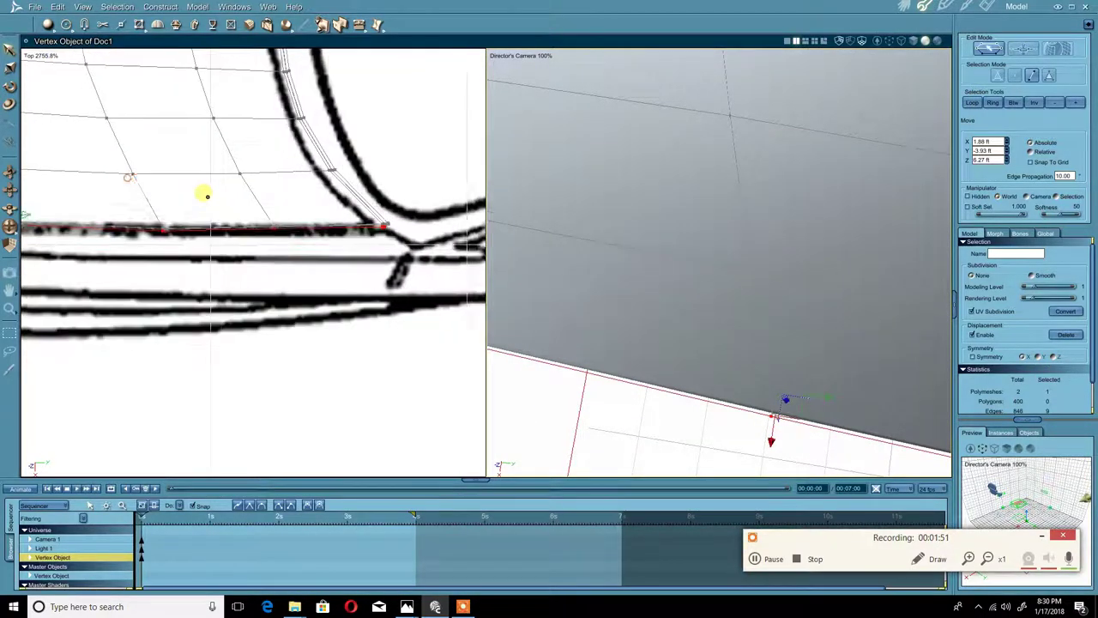
scroll(163, 219, down, 3)
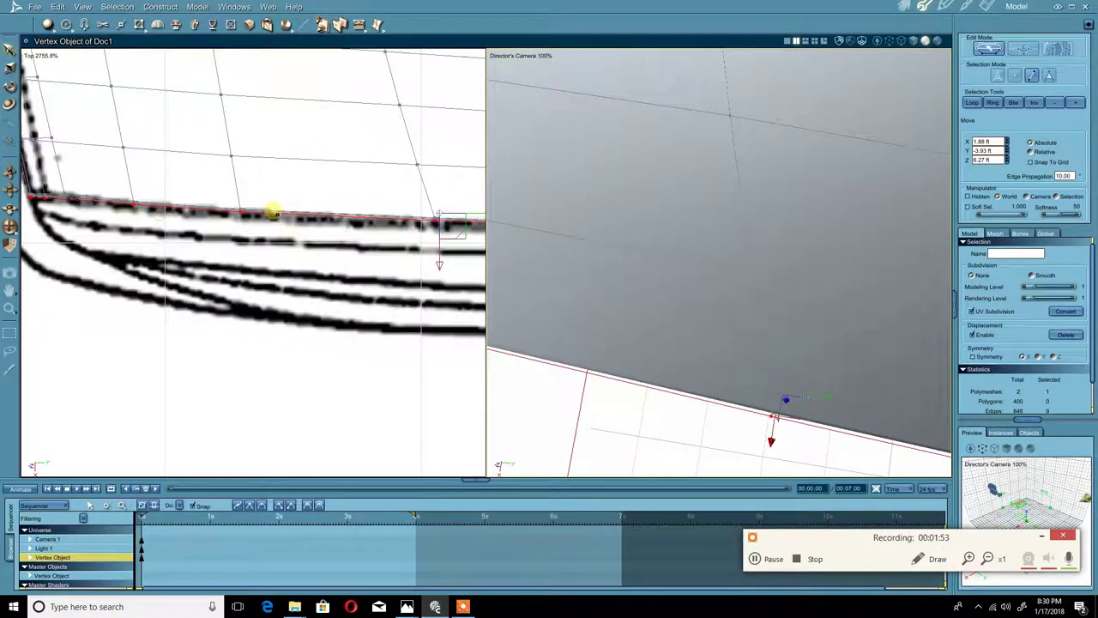
scroll(203, 204, up, 2)
mouse_move(301, 218)
middle_down()
mouse_move(194, 233)
mouse_move(181, 216)
middle_up()
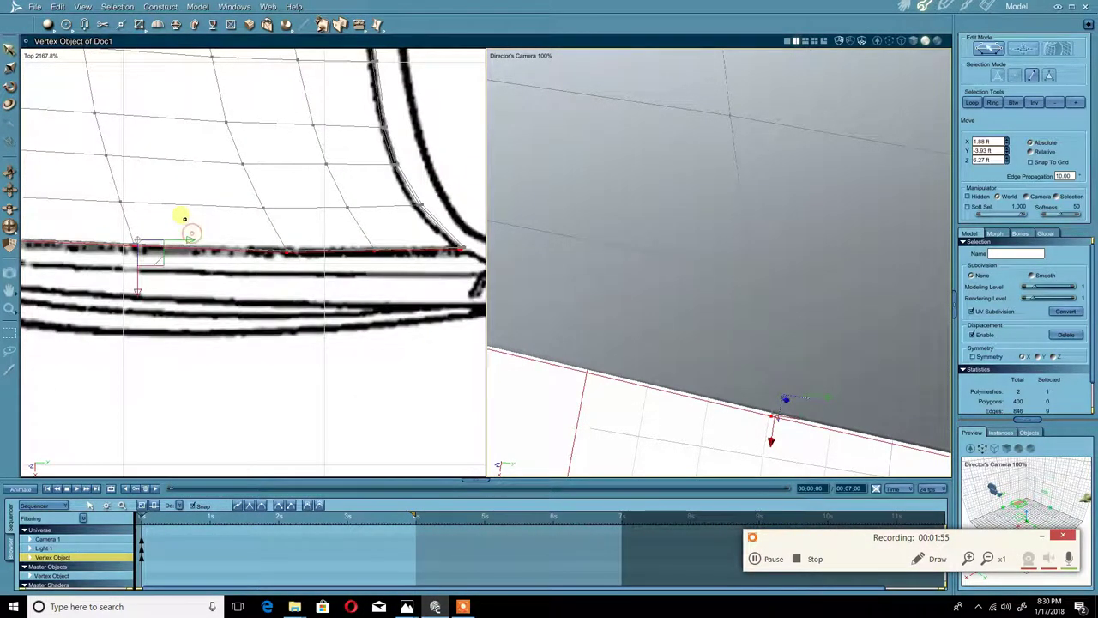
- Extrude the selected edge chain outward from the hood's side with Dynamic Extrusion, undoing the stray selection of a single edge
click(175, 25)
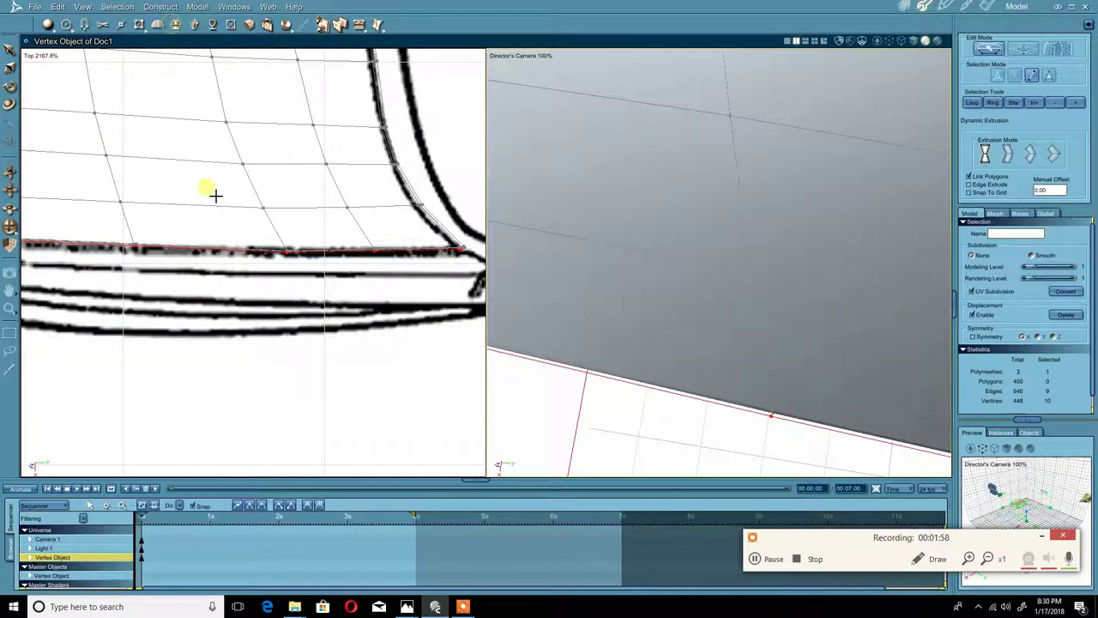
click(250, 254)
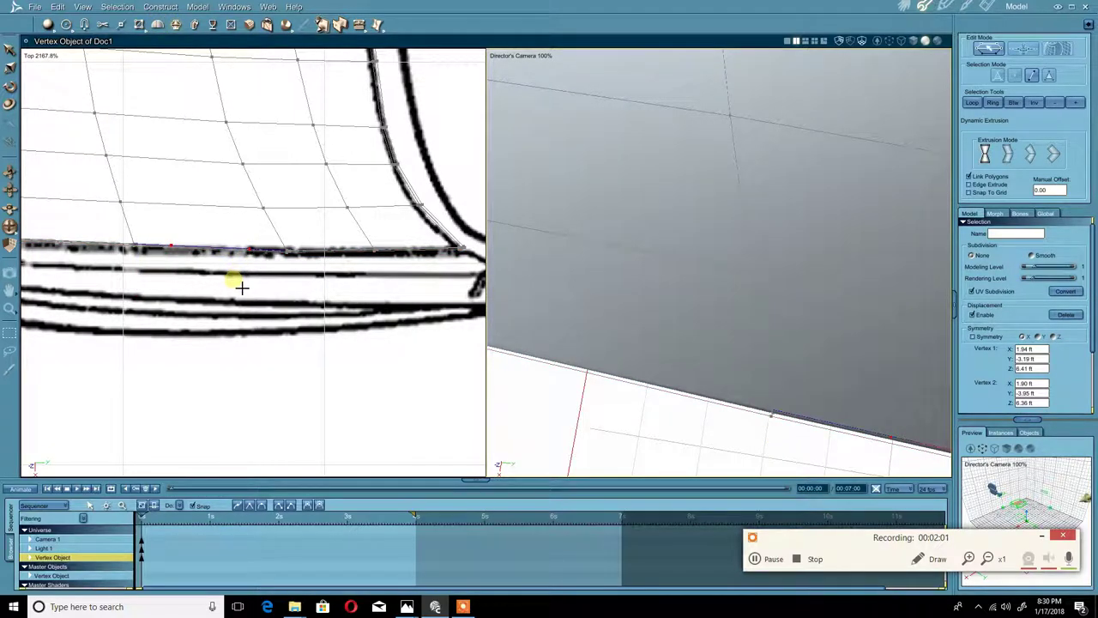
key(ctrl+z)
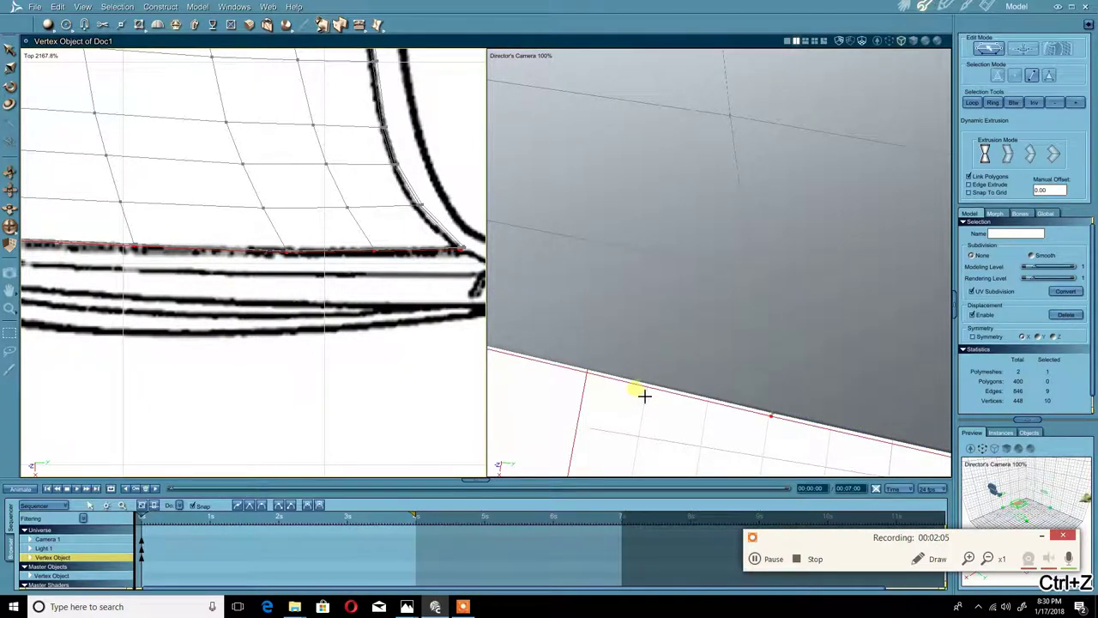
drag(644, 392, 620, 436)
- Shade the top view and delete the narrow sliver polygon at the fender strip's rear end near the windshield
scroll(336, 334, up, 4)
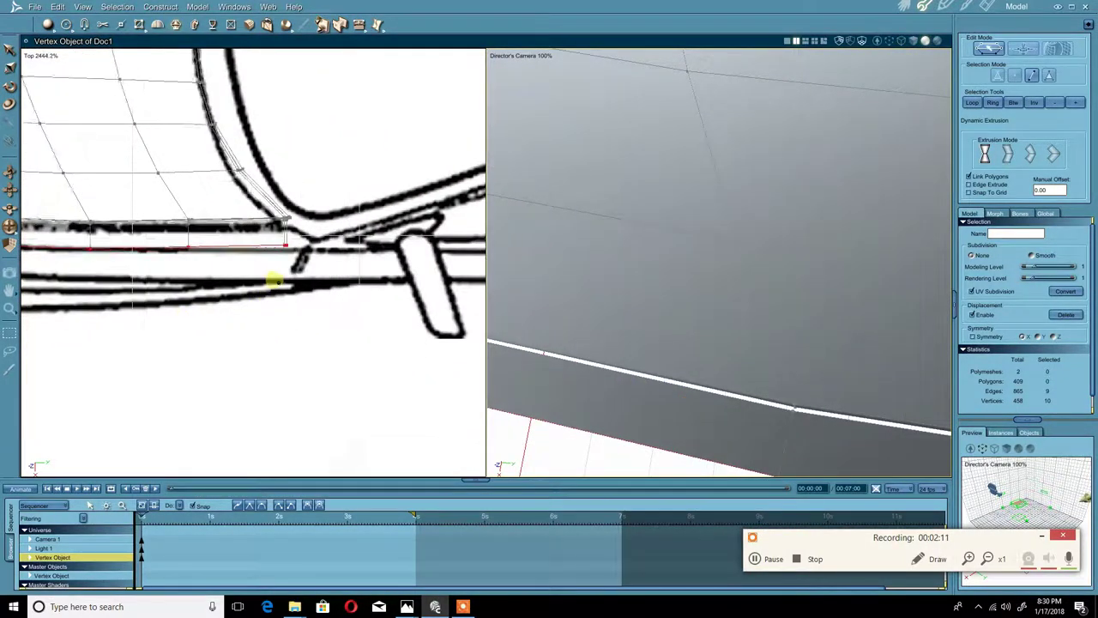
scroll(259, 330, up, 6)
right_click(330, 318)
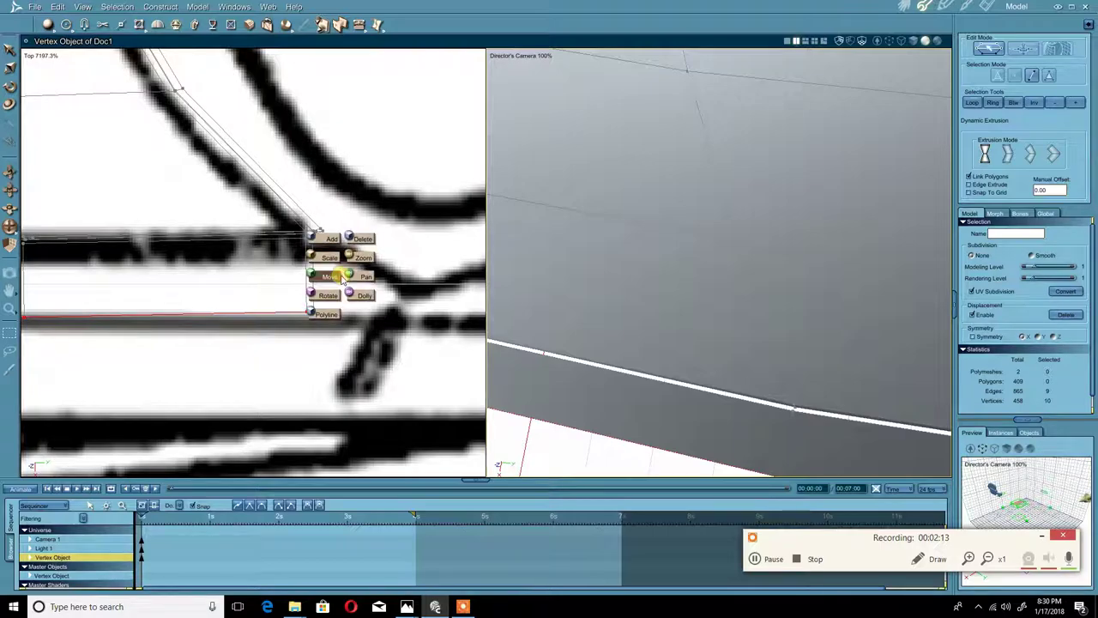
click(340, 278)
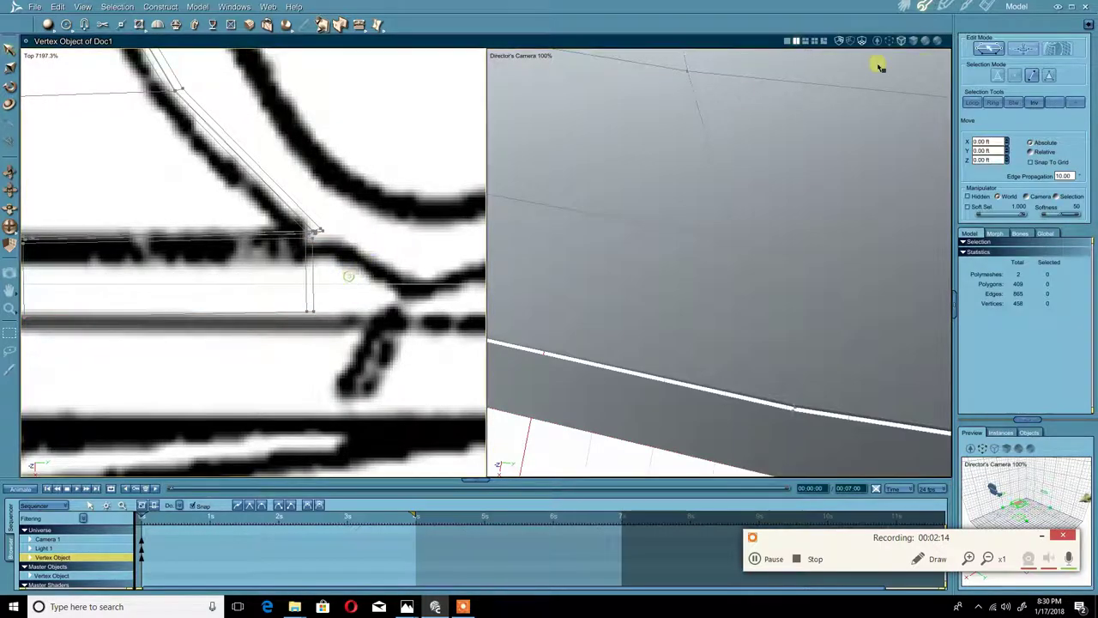
click(1049, 75)
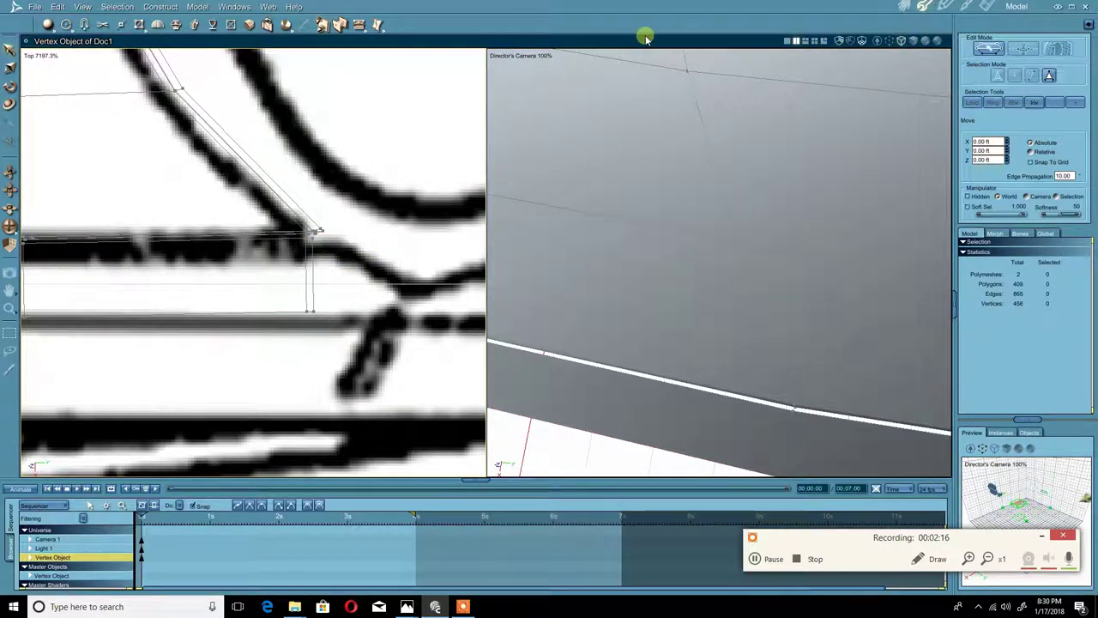
click(925, 41)
click(311, 291)
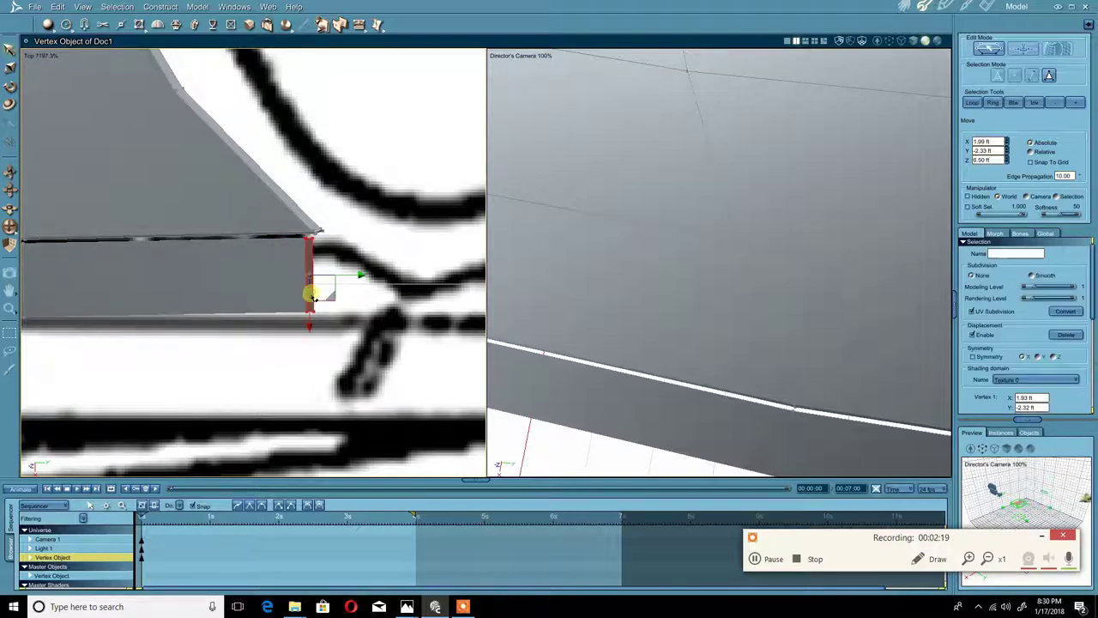
key(Delete)
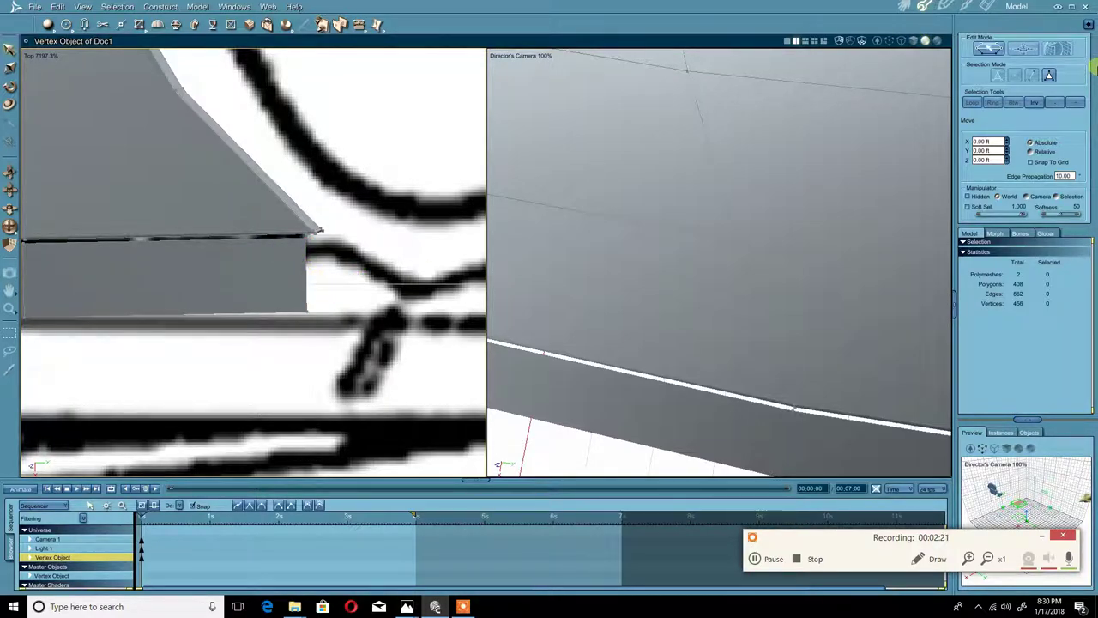
- Move the fender strip's rear end edge slightly rearward to line up with the hood's rear corner
click(1034, 75)
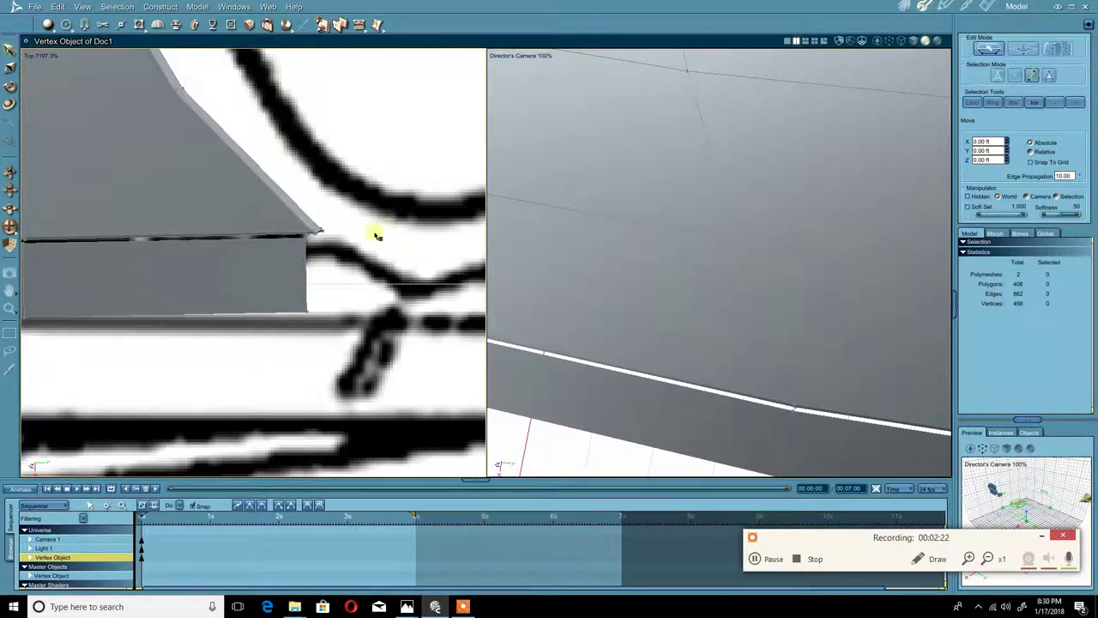
click(306, 285)
scroll(341, 274, down, 6)
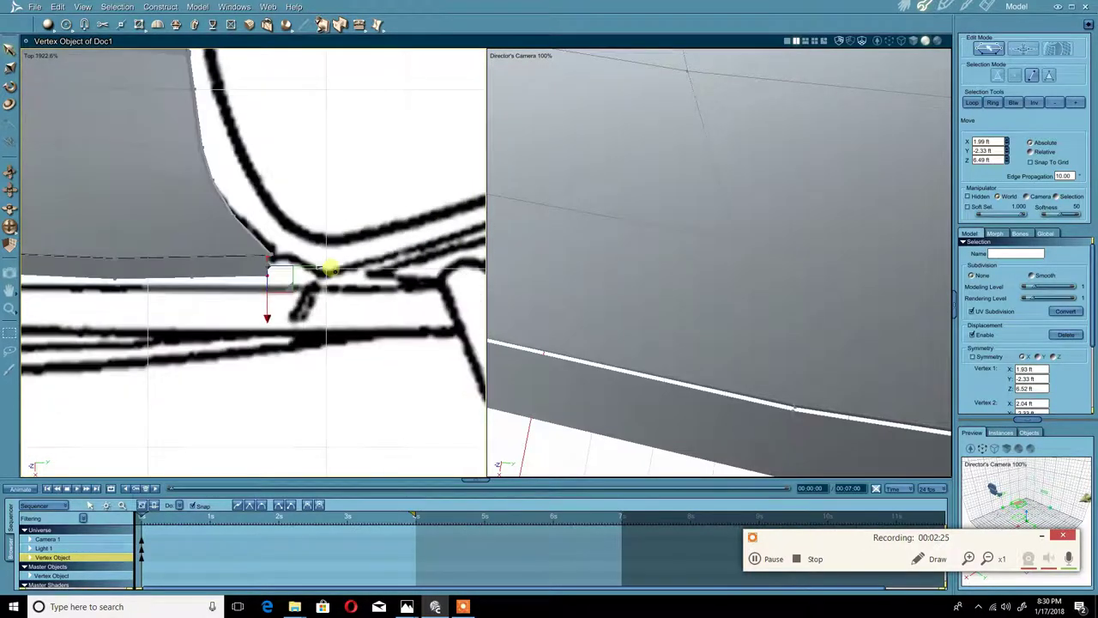
scroll(198, 273, up, 4)
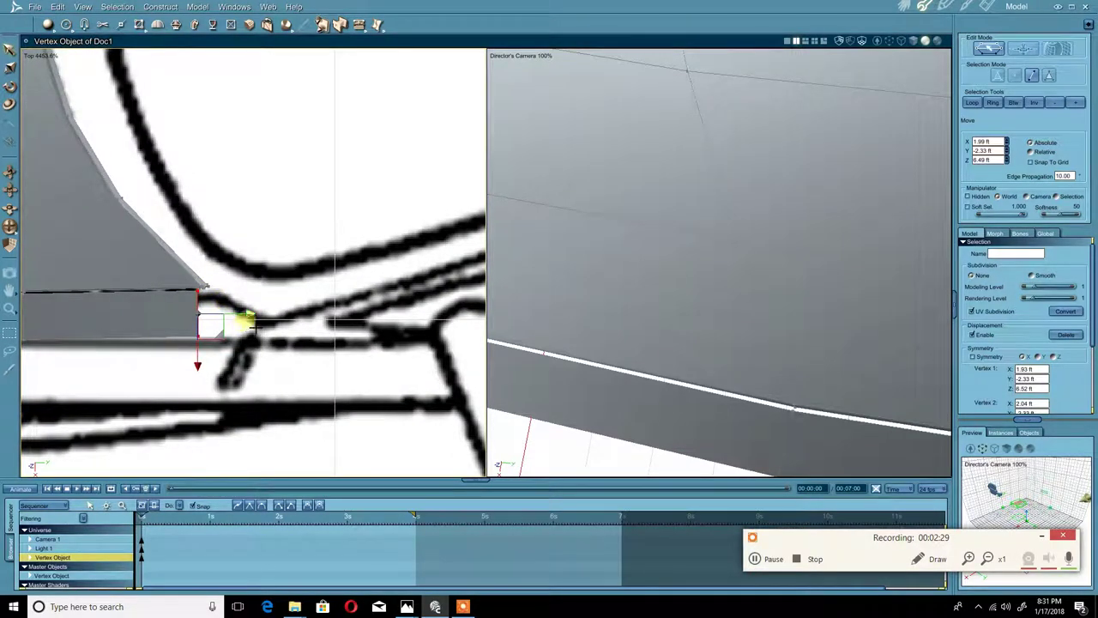
mouse_move(251, 324)
mouse_down()
mouse_move(265, 323)
mouse_move(256, 315)
mouse_up()
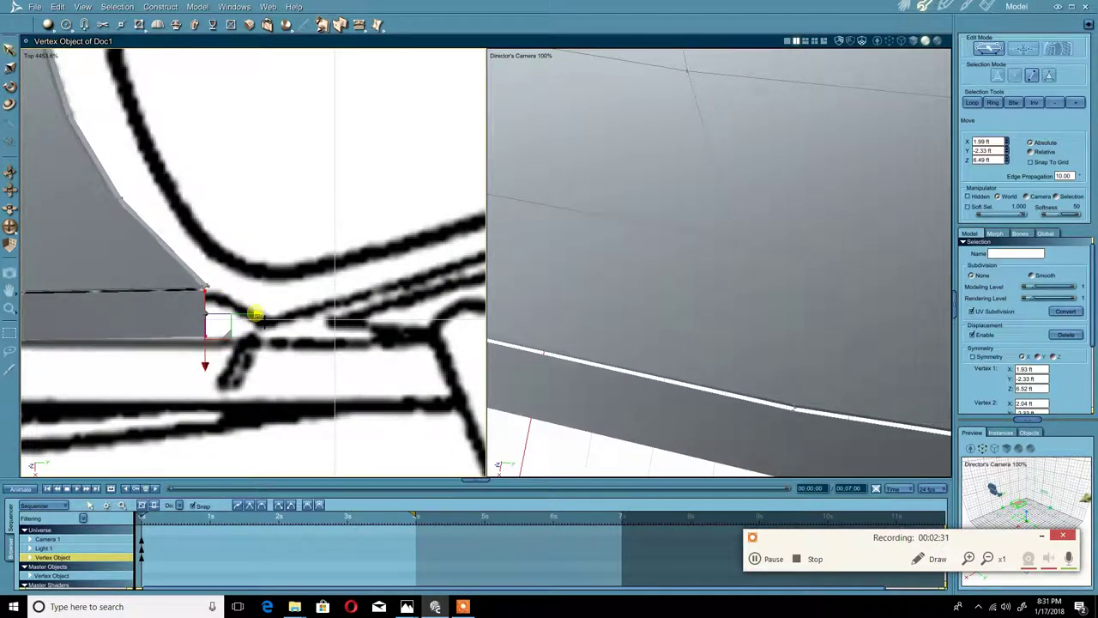
- Move the strip's outer rear corner vertex onto the blueprint's line junction at about X 2.06 ft, Y -2.21 ft
click(875, 177)
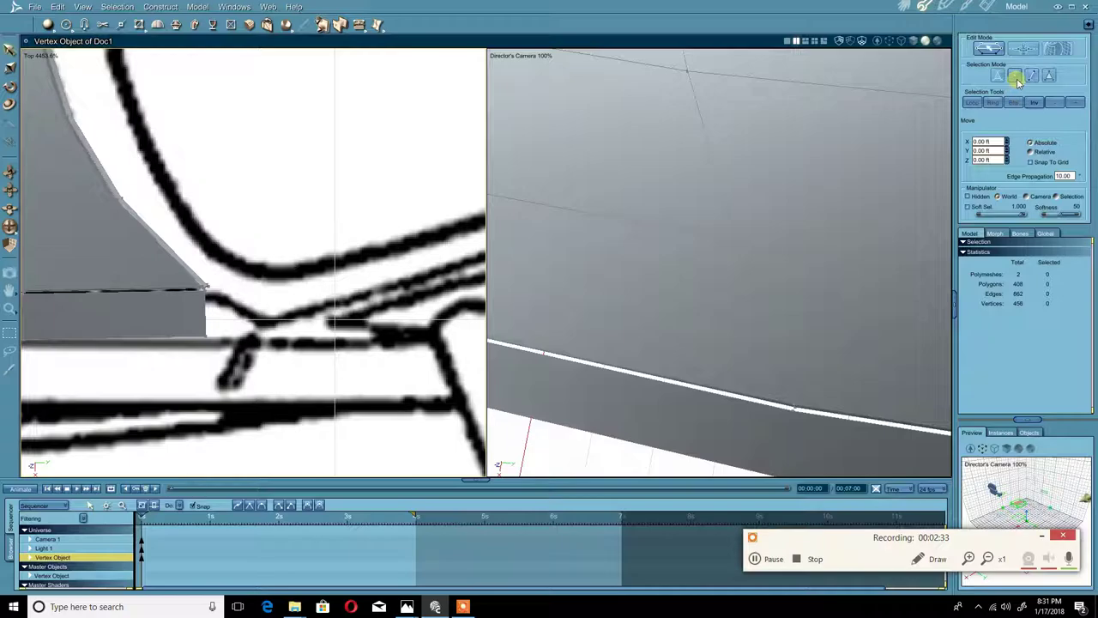
drag(263, 321, 146, 365)
drag(227, 358, 276, 371)
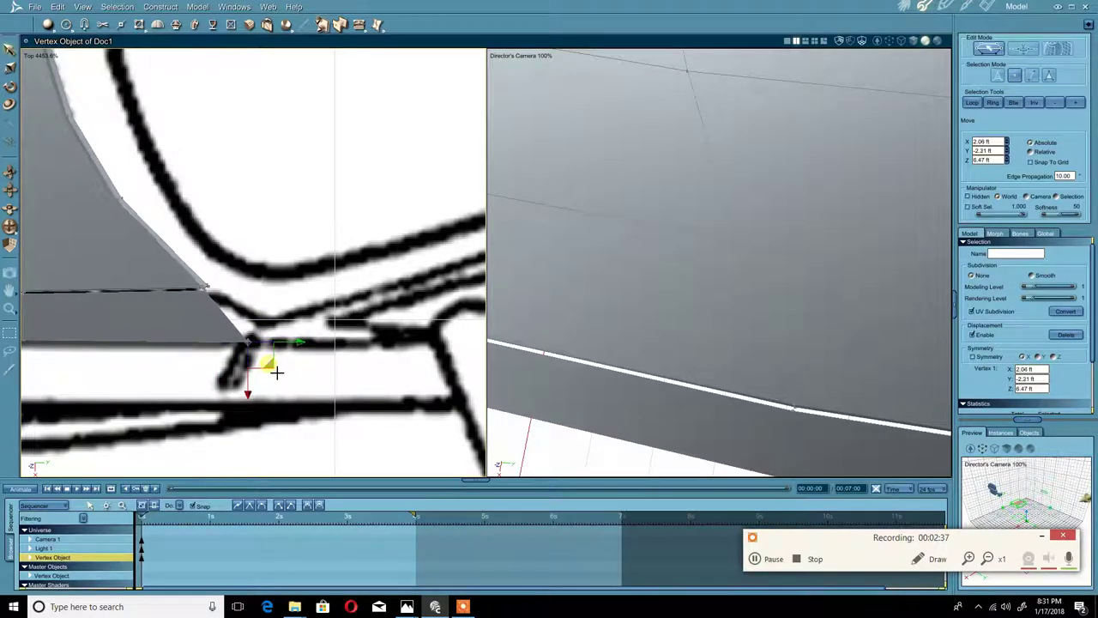
- Adjust the two outer border vertices ahead of the rear corner to the blueprint line, at about X 2.06 ft and 2.05 ft
middle_drag(112, 350, 257, 341)
scroll(257, 339, down, 2)
middle_drag(154, 320, 247, 309)
drag(247, 309, 198, 284)
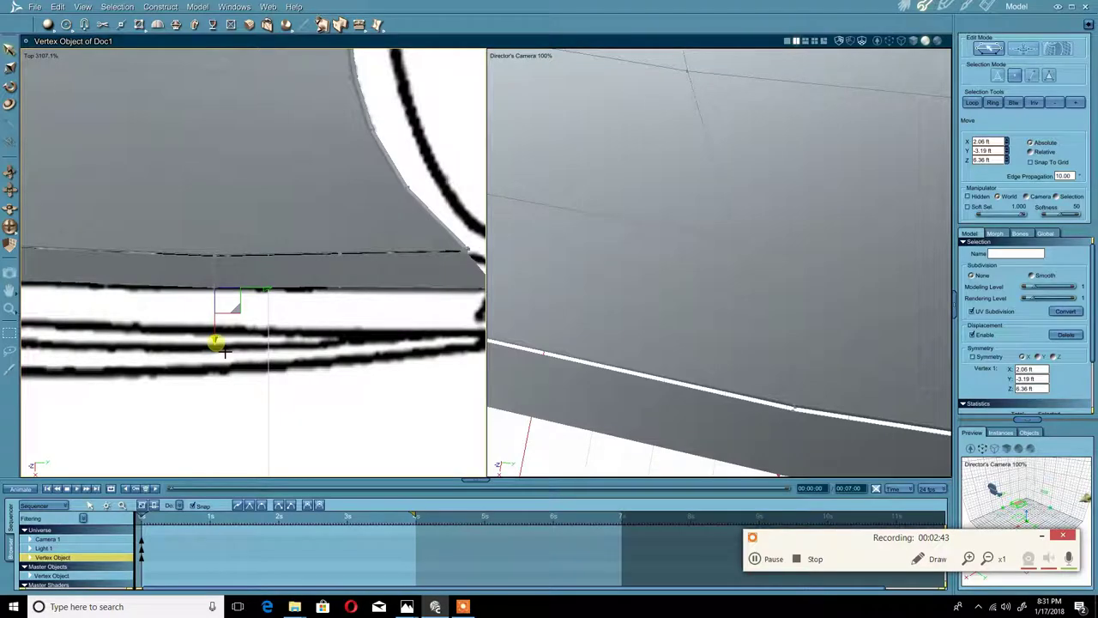
drag(374, 330, 320, 281)
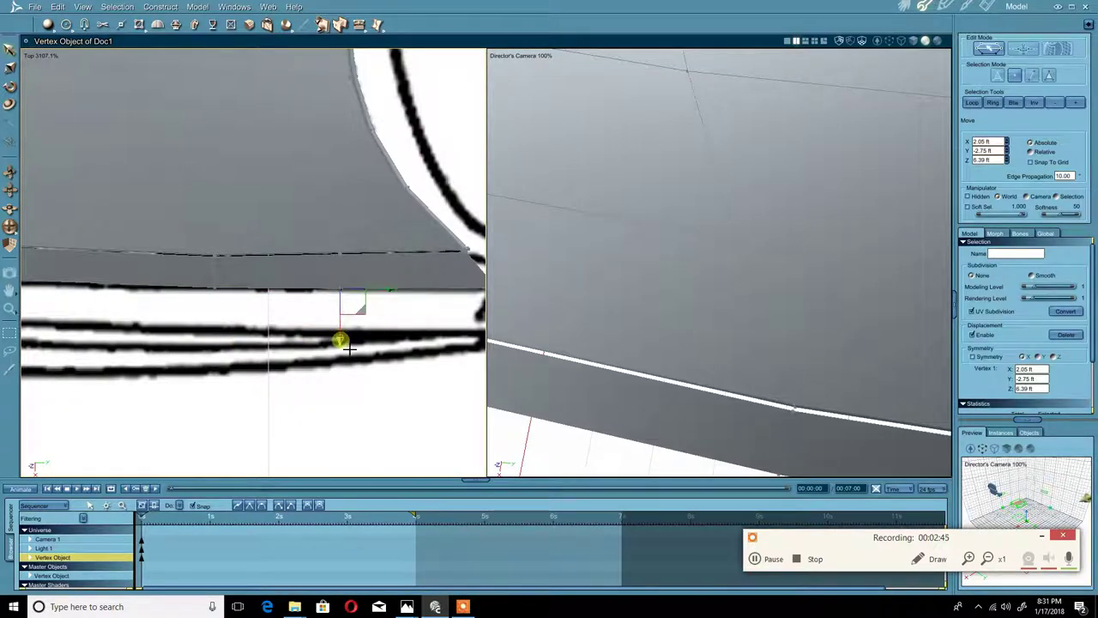
- Adjust the outer border vertices along the strip's middle and front to the blueprint line, including X 1.99 ft and 1.96 ft
middle_drag(79, 300, 257, 304)
middle_drag(177, 304, 272, 311)
drag(289, 310, 241, 283)
drag(271, 318, 188, 283)
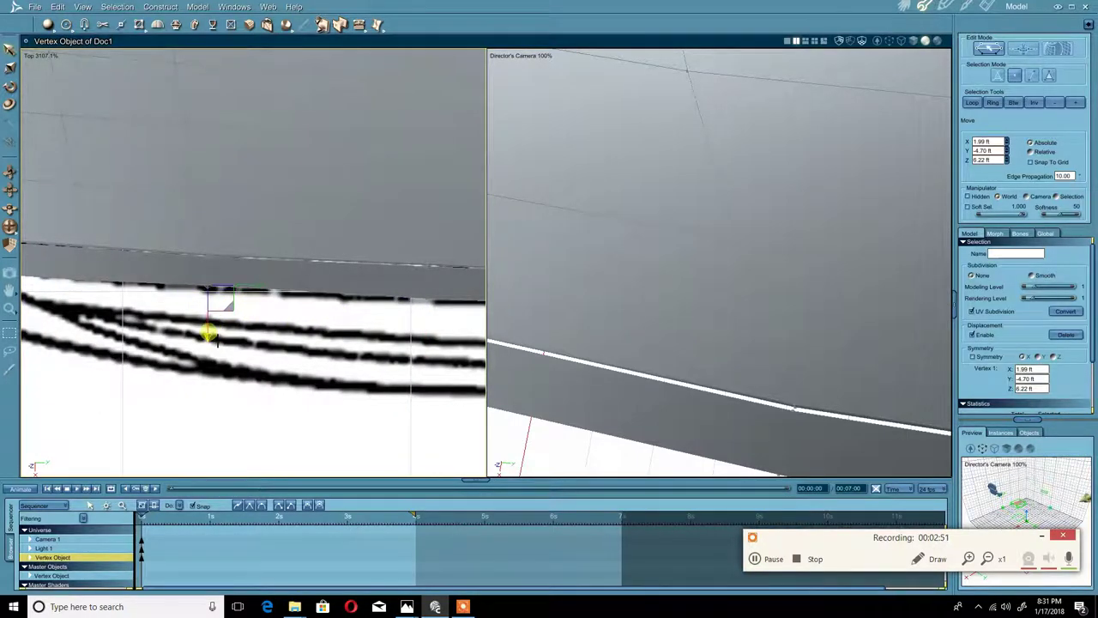
middle_drag(135, 302, 354, 317)
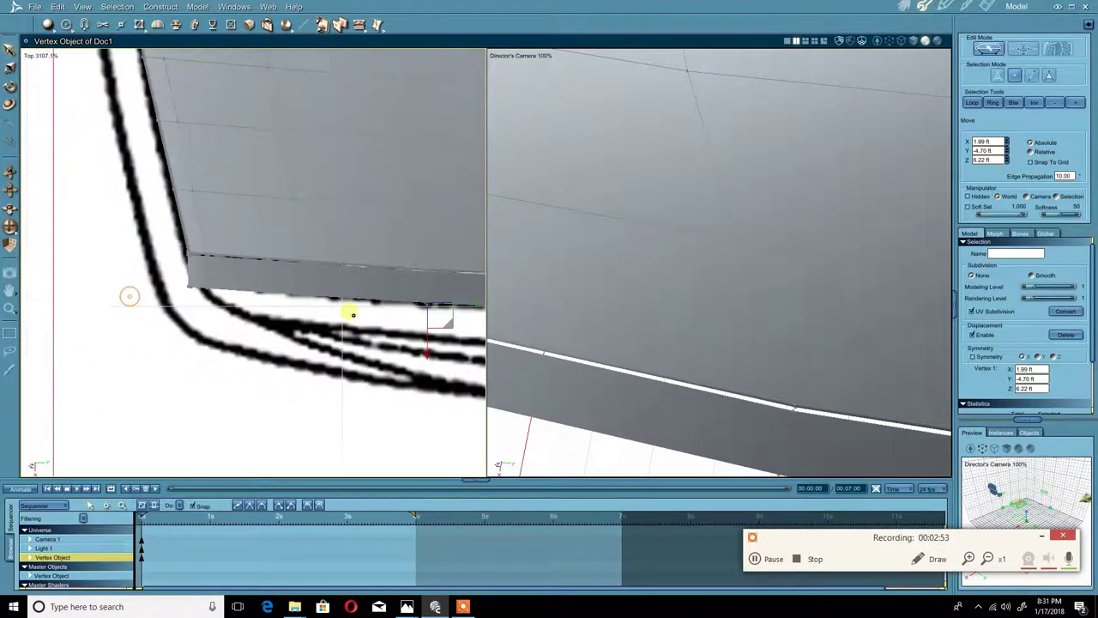
drag(287, 322, 250, 288)
click(317, 316)
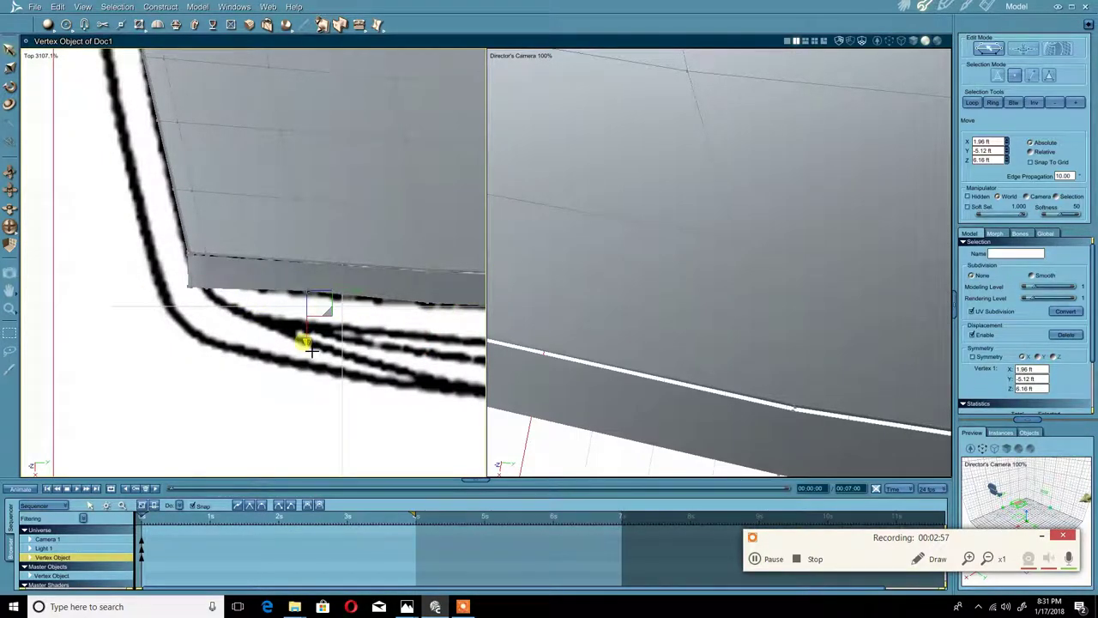
- Select the vertices at the strip's outer front corner and move them inward to the blueprint line at about X 1.88 ft
drag(240, 331, 177, 280)
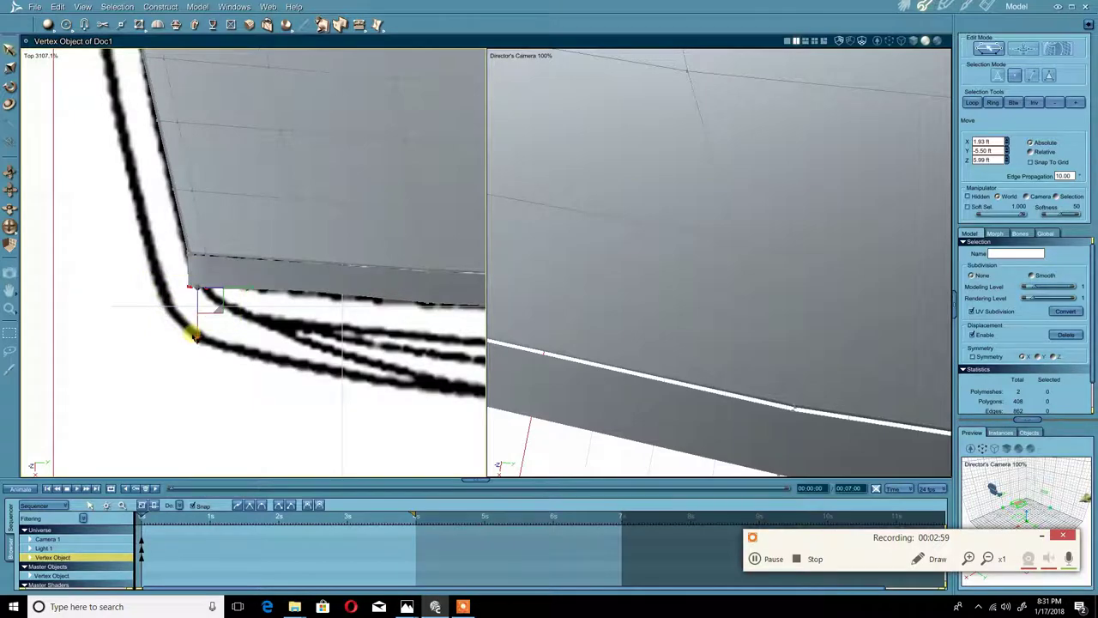
drag(194, 337, 196, 322)
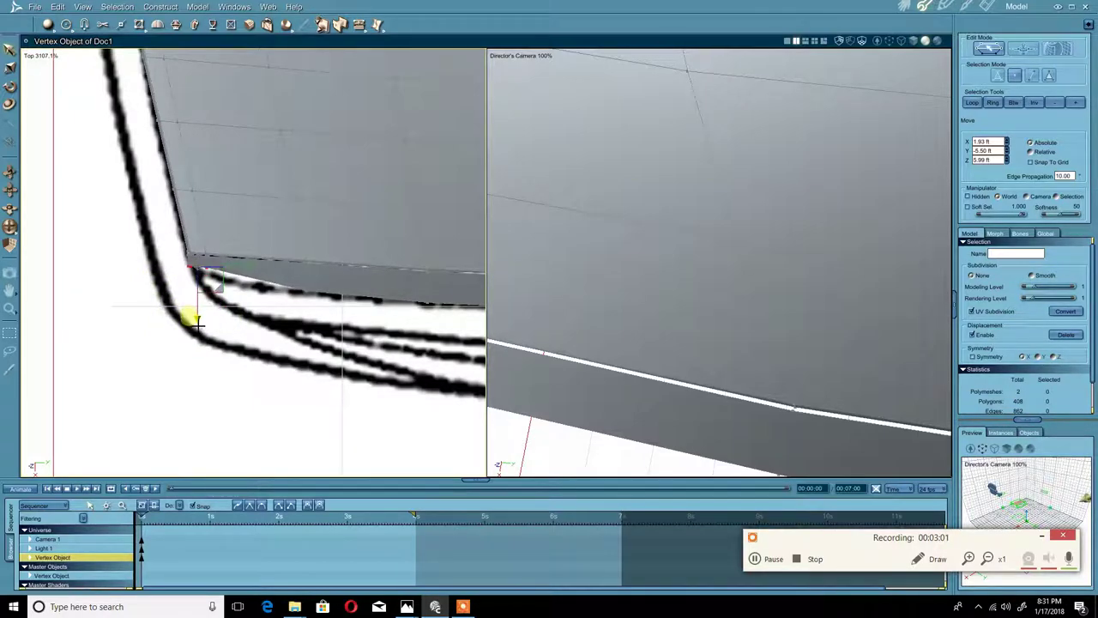
scroll(215, 284, up, 4)
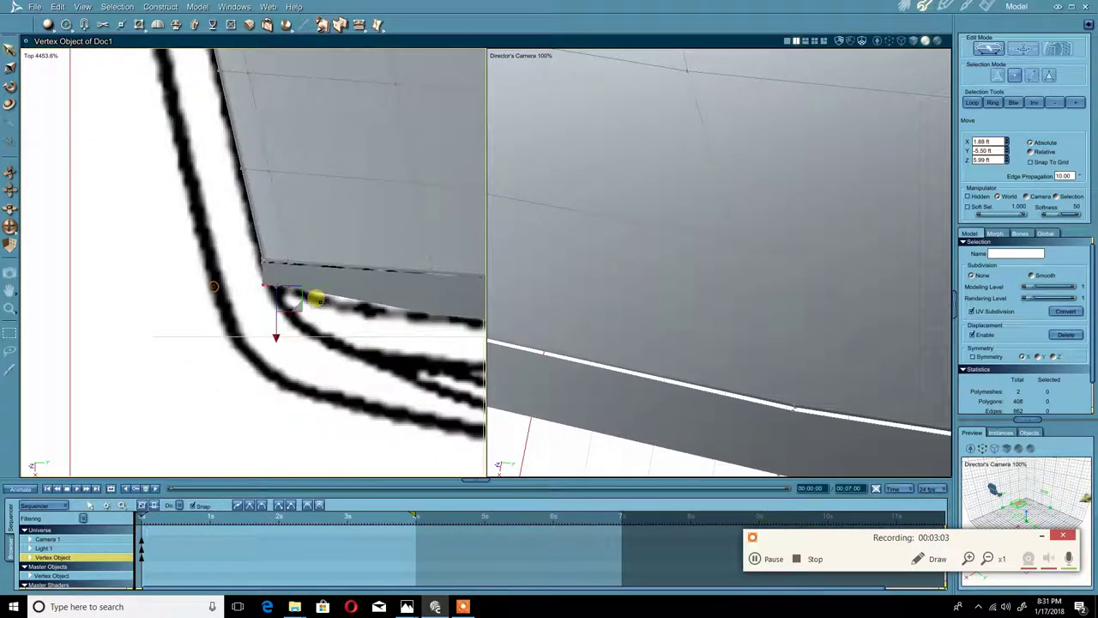
click(360, 311)
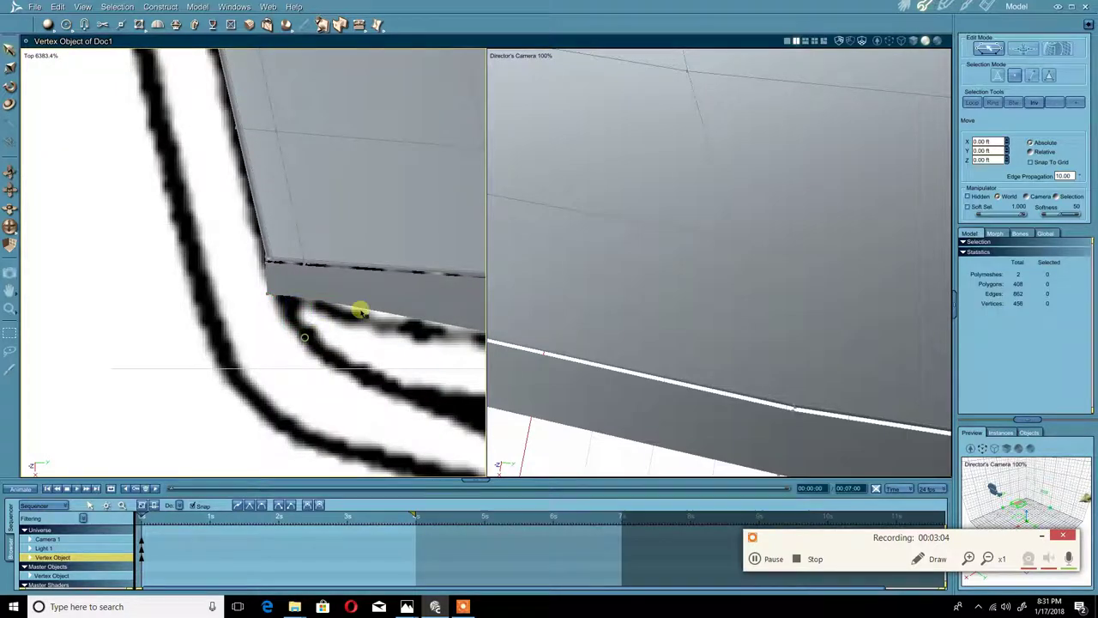
- Select the end edge at the fender strip's front corner and delete it
click(1030, 76)
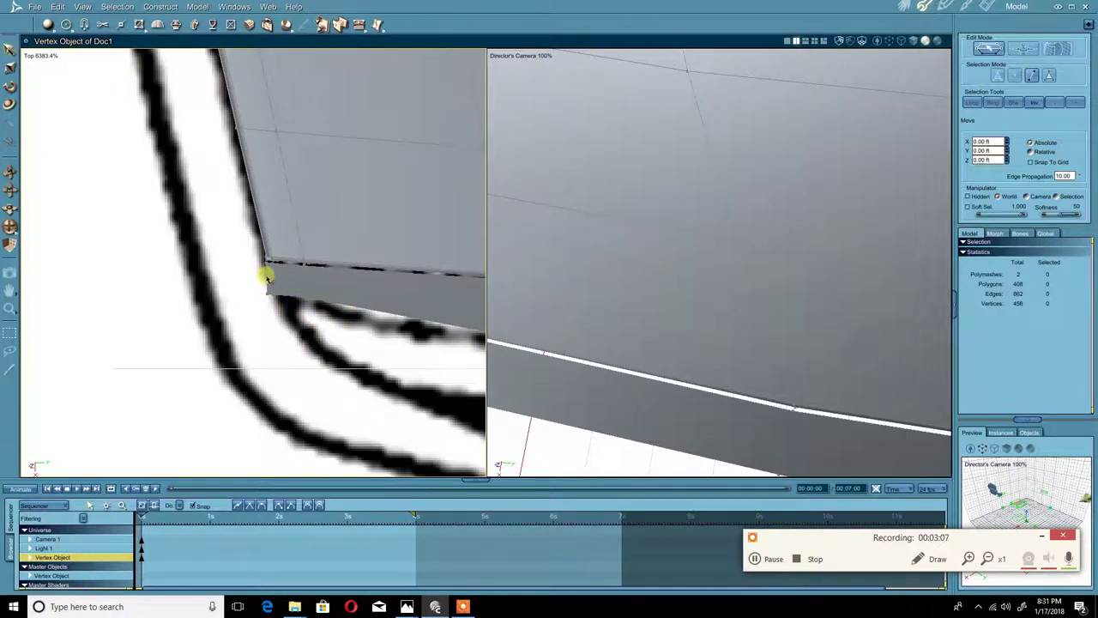
click(267, 277)
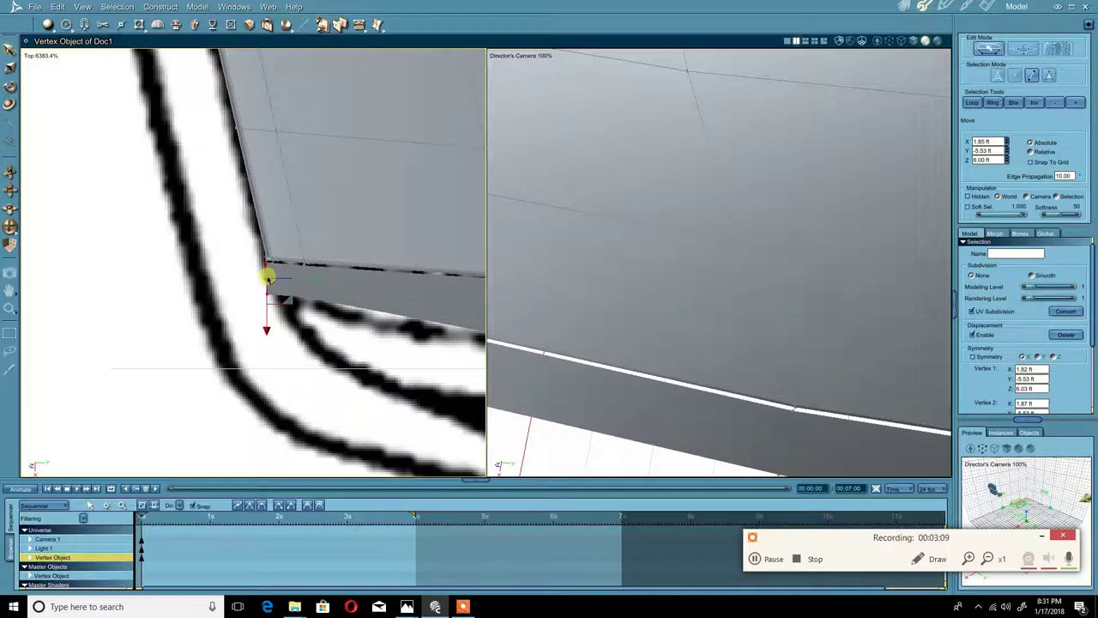
key(Delete)
- Move the strip's new front end edge slightly forward to line up with the hood's front corner
click(270, 280)
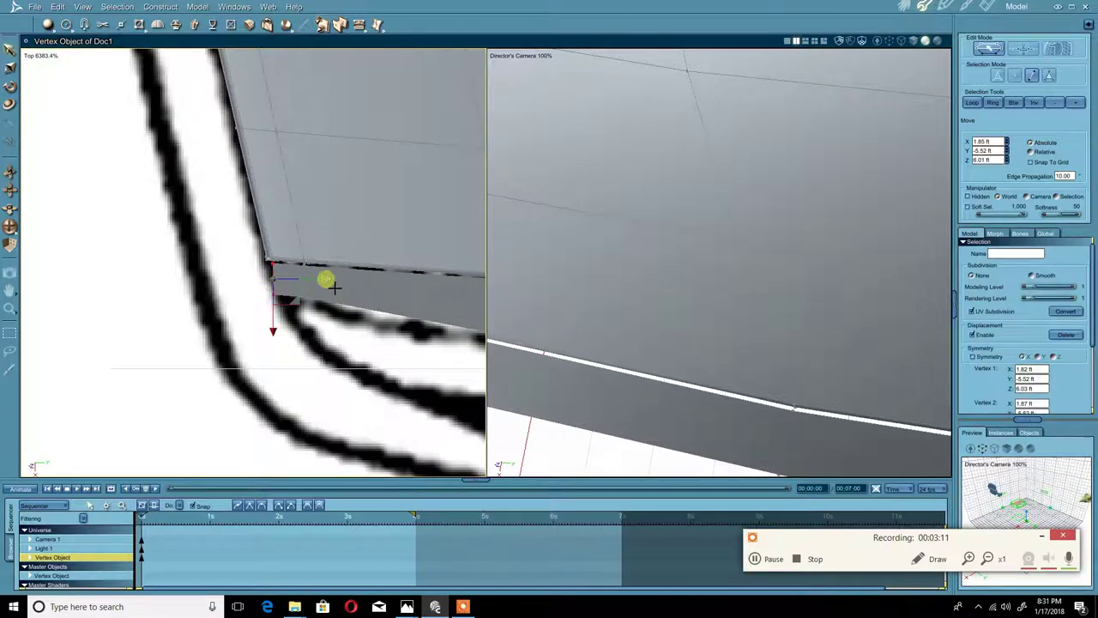
drag(333, 287, 328, 284)
click(291, 311)
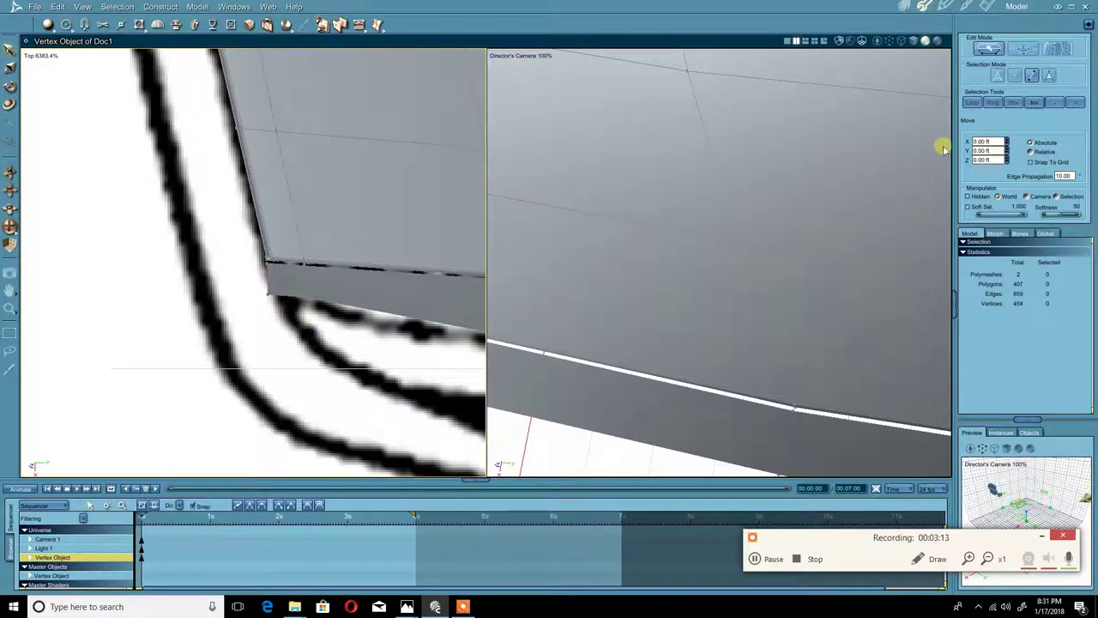
- Select the fender strip's outer front corner vertex and move it slightly inward and rearward onto the blueprint corner
click(1015, 75)
click(261, 286)
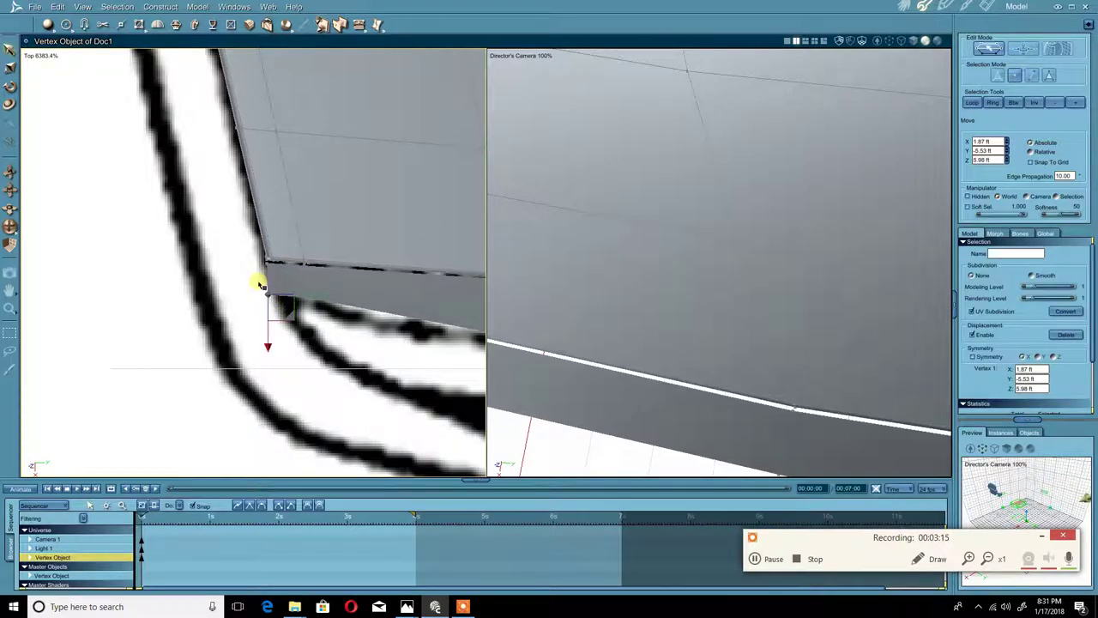
mouse_move(292, 316)
mouse_down()
mouse_move(311, 301)
mouse_move(306, 320)
mouse_up()
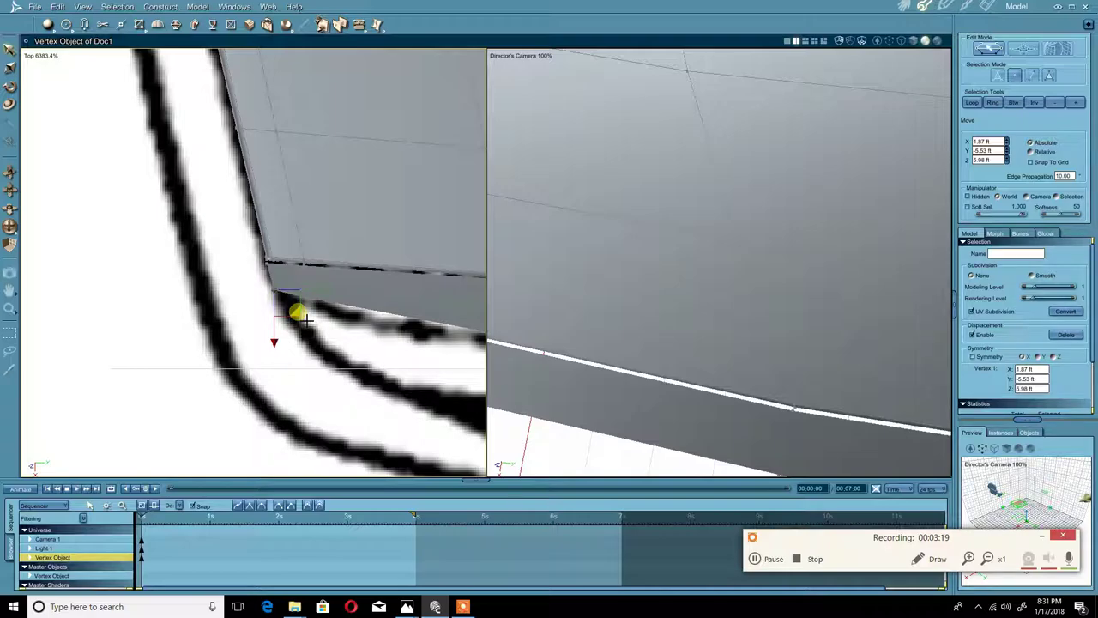
click(347, 315)
- Select the two outer border vertices along the strip's middle and shift them slightly rearward, centred at about Y -4.30 ft
scroll(360, 313, down, 5)
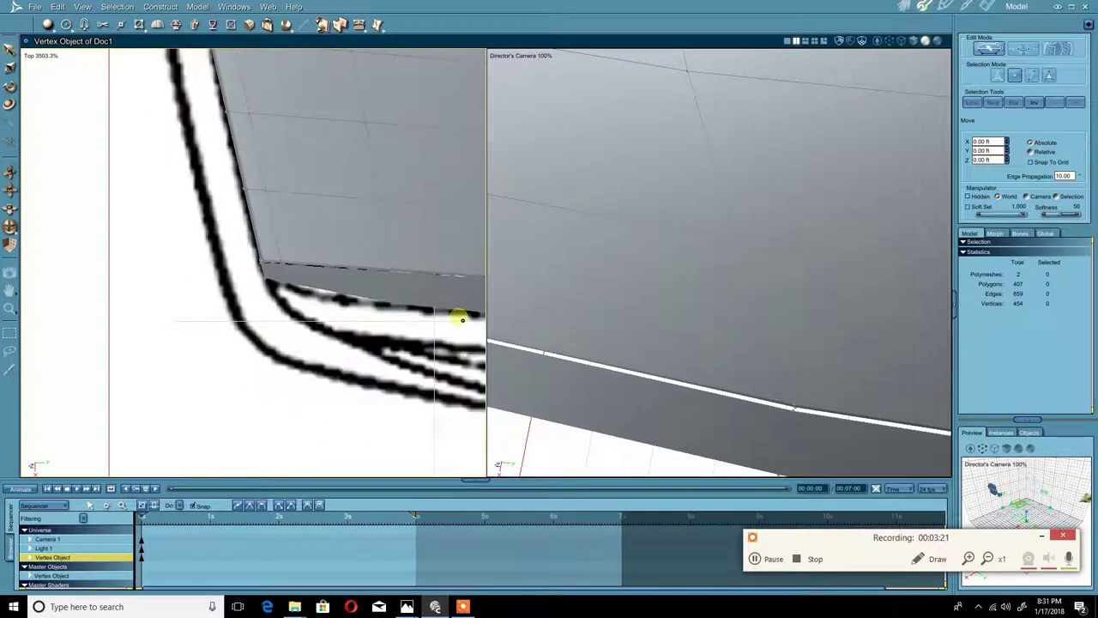
middle_drag(378, 310, 232, 294)
middle_drag(323, 263, 252, 247)
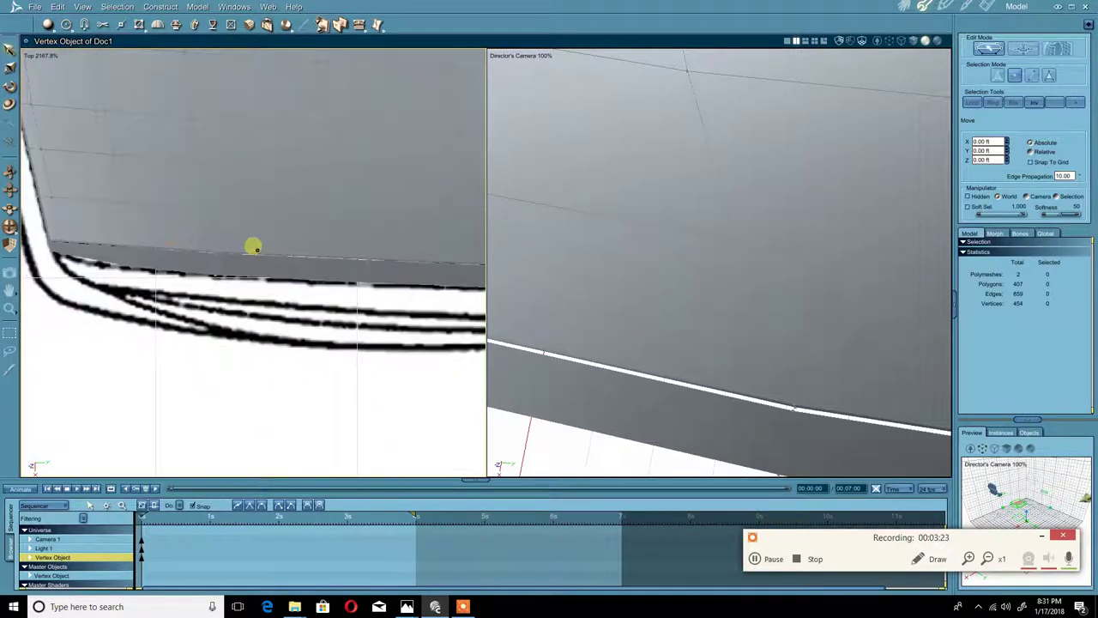
scroll(241, 258, up, 1)
click(176, 270)
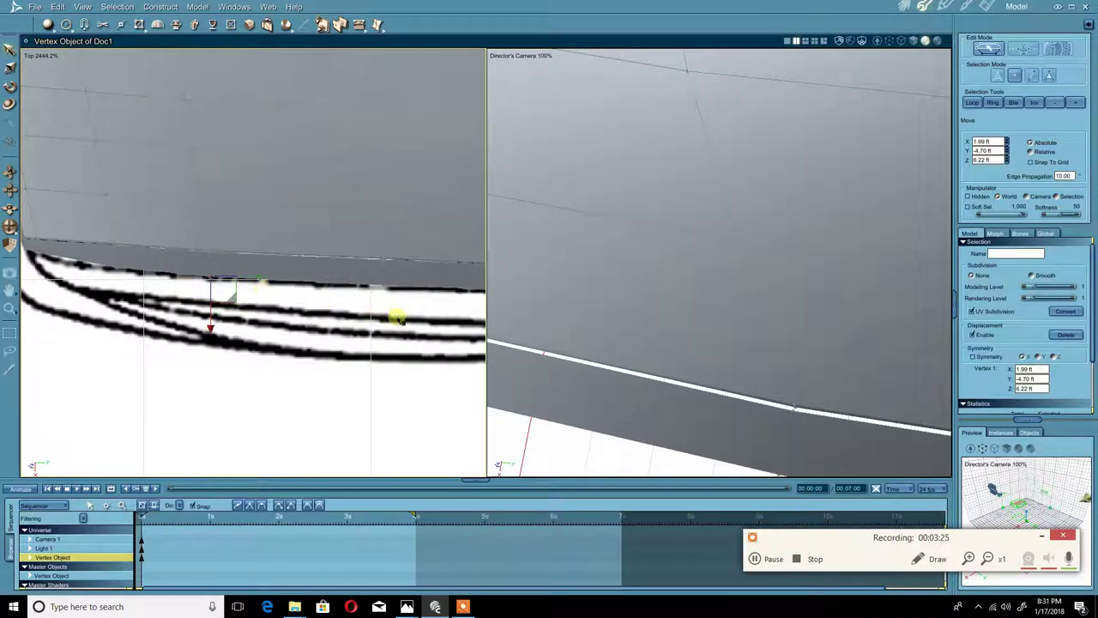
shift+click(370, 286)
drag(361, 290, 265, 260)
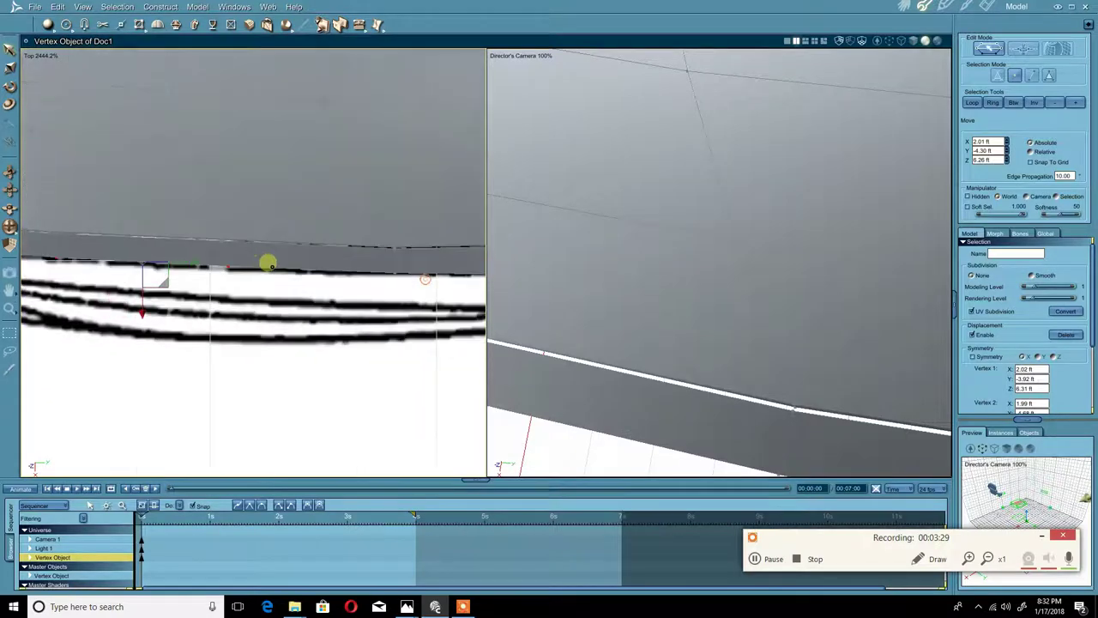
- Select the two outer vertices ahead of the strip's rear corner and shift them slightly rearward, centred at about Y -2.94 ft
drag(355, 263, 415, 285)
click(333, 286)
click(298, 273)
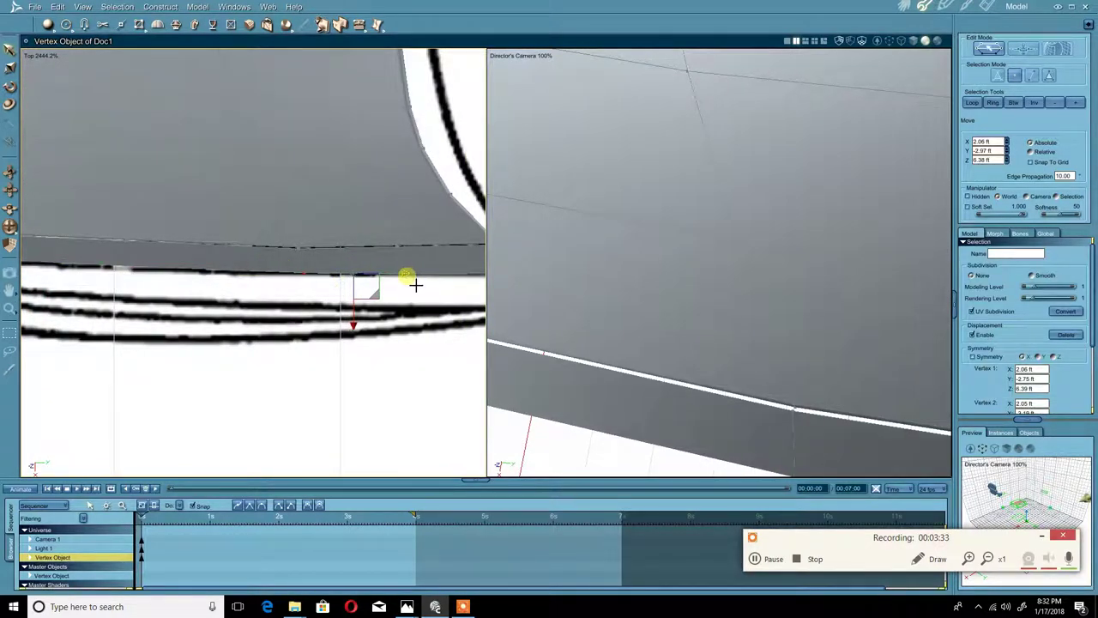
middle_drag(418, 280, 281, 276)
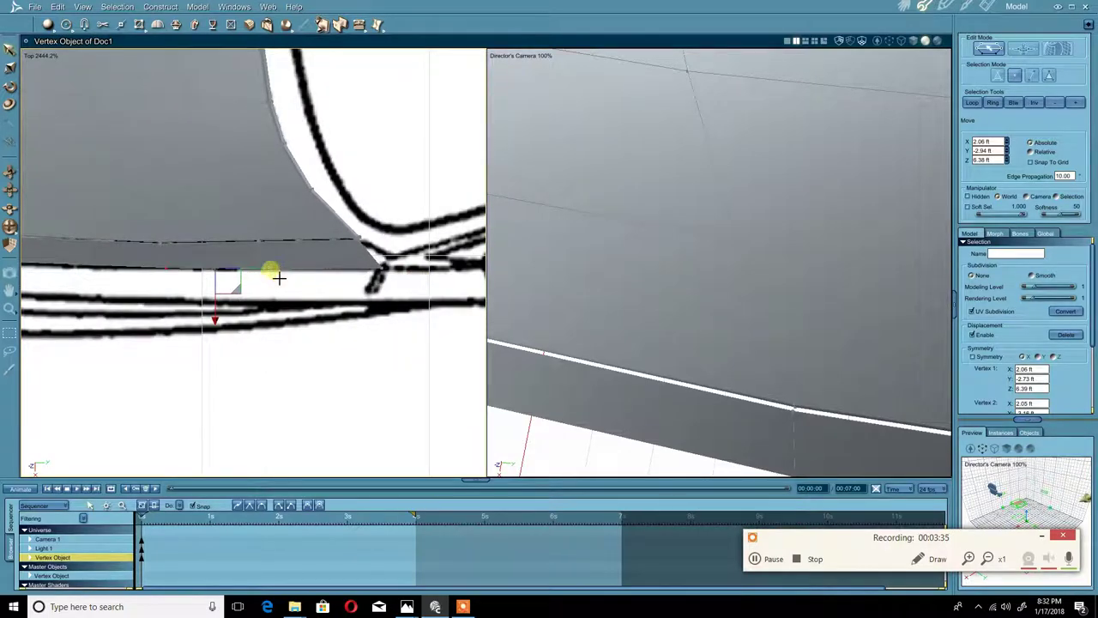
drag(278, 275, 281, 275)
- Fit the two outer vertices behind the front corner to the blueprint line, at about X 1.89 ft and X 1.95 ft, Y -5.10 ft
middle_drag(188, 269, 269, 275)
mouse_move(218, 271)
middle_down()
mouse_move(329, 282)
mouse_move(287, 287)
middle_up()
drag(288, 288, 183, 250)
scroll(165, 254, up, 2)
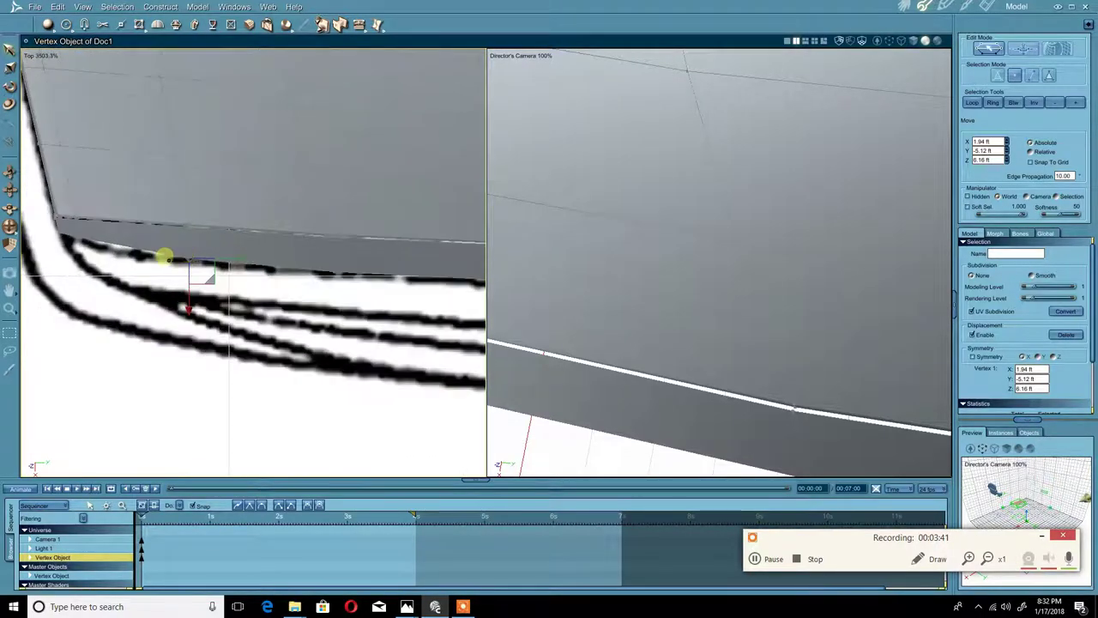
middle_drag(163, 255, 233, 265)
scroll(310, 274, up, 1)
drag(331, 276, 339, 275)
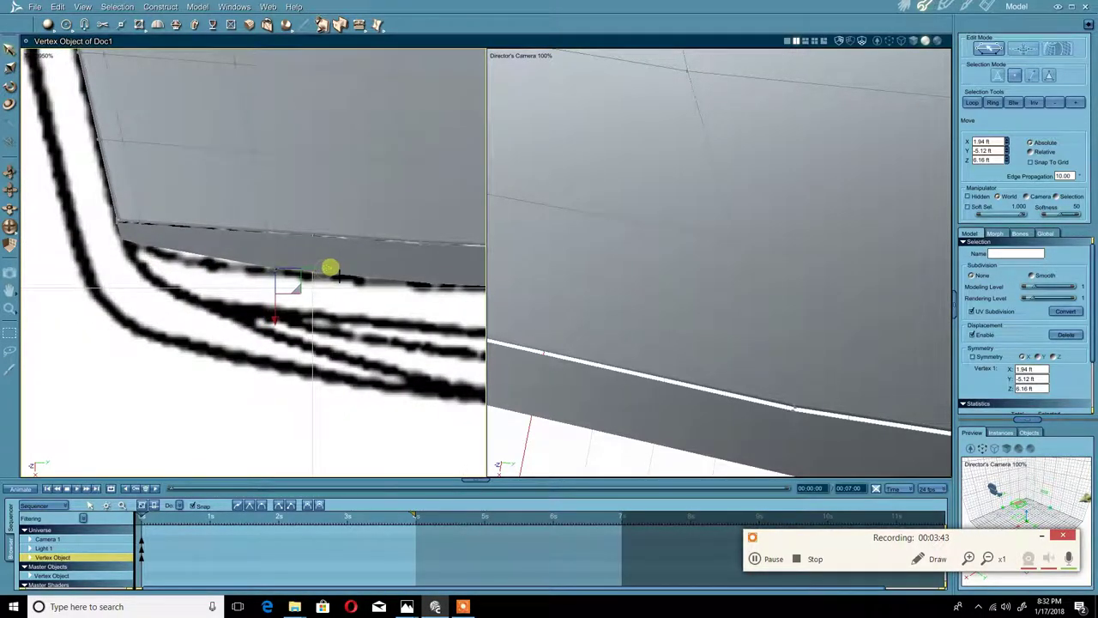
click(137, 240)
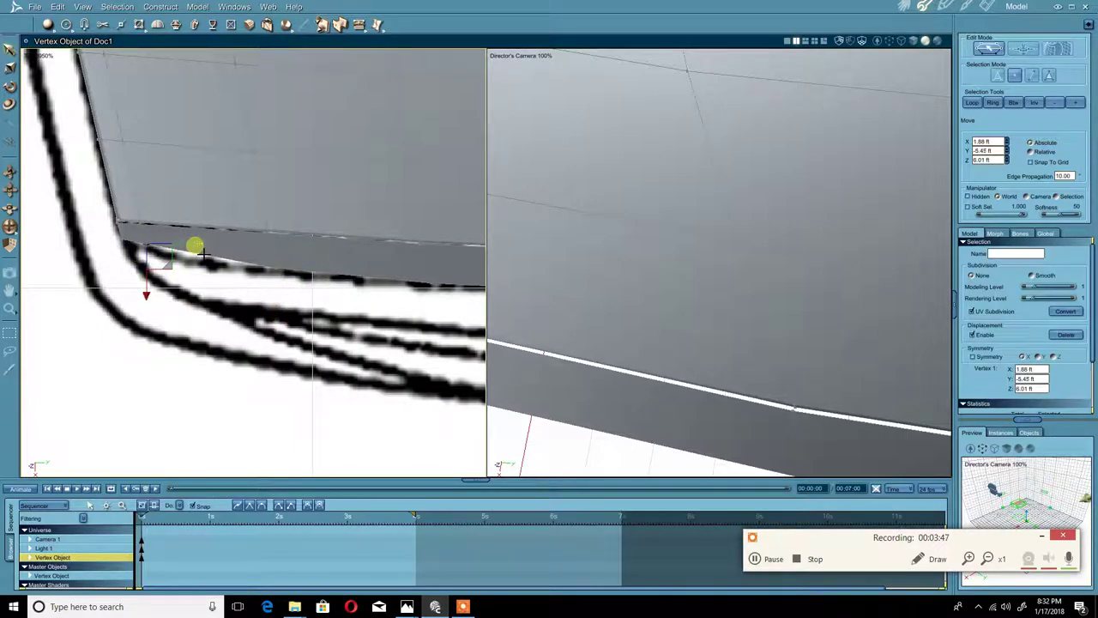
drag(158, 304, 277, 313)
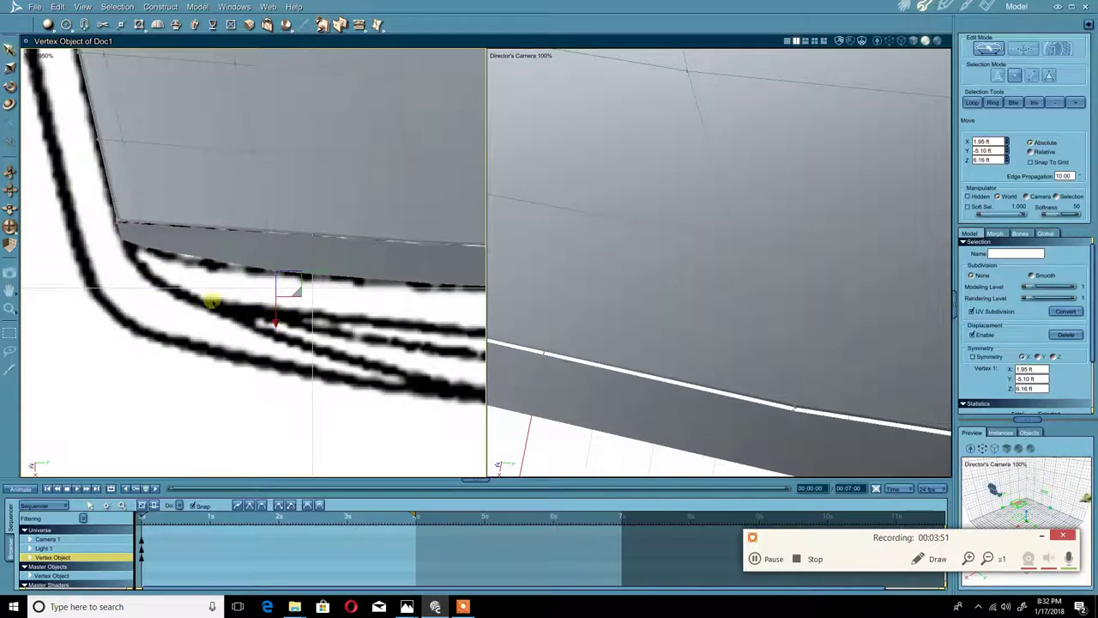
click(208, 270)
- Select the fender strip's outer edge chain and switch the blueprint viewport from top to left view
scroll(343, 241, down, 4)
middle_drag(350, 241, 236, 230)
scroll(309, 236, down, 2)
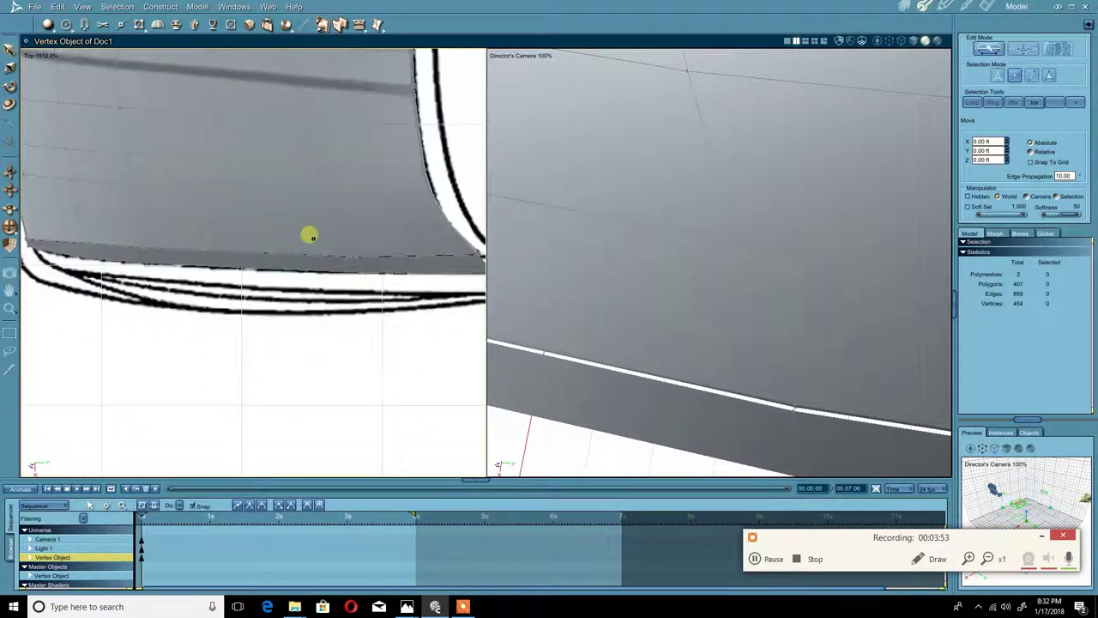
middle_drag(313, 238, 276, 239)
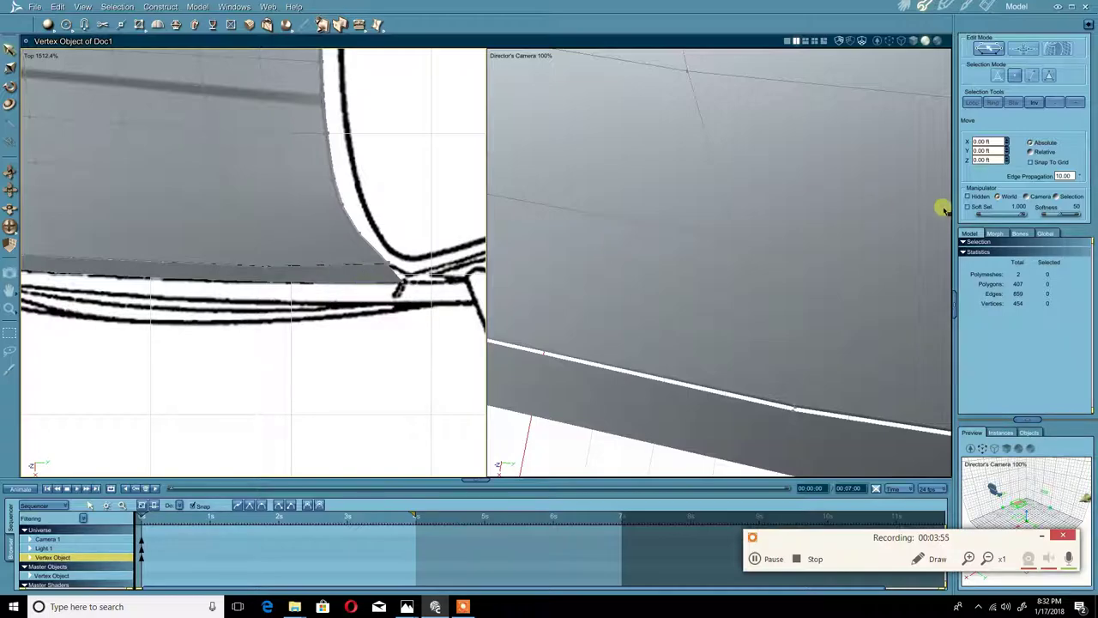
click(1032, 75)
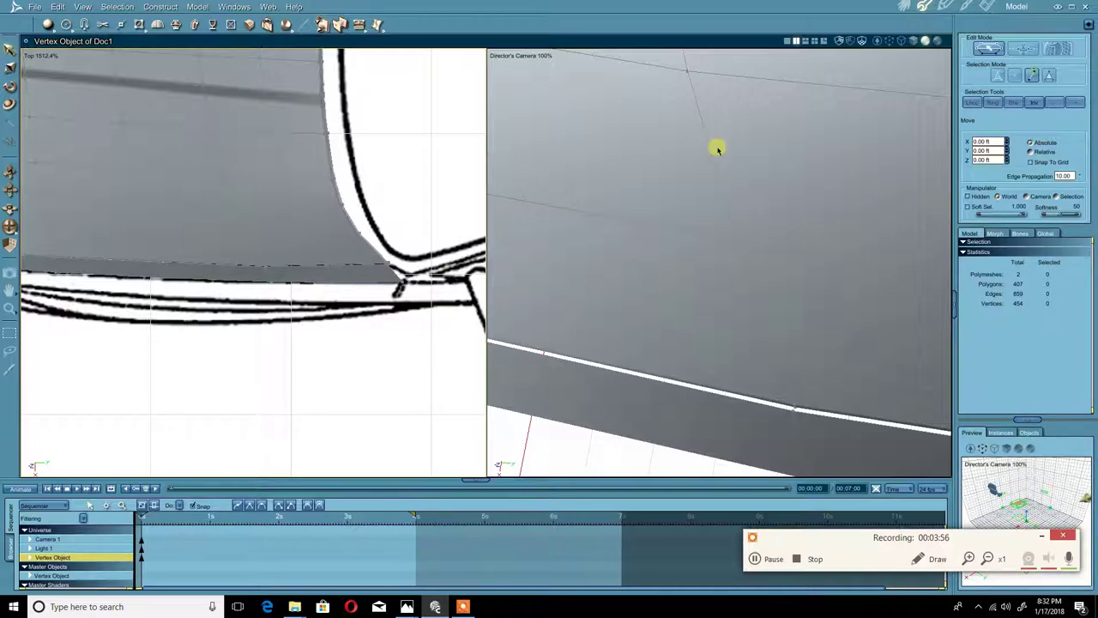
click(307, 286)
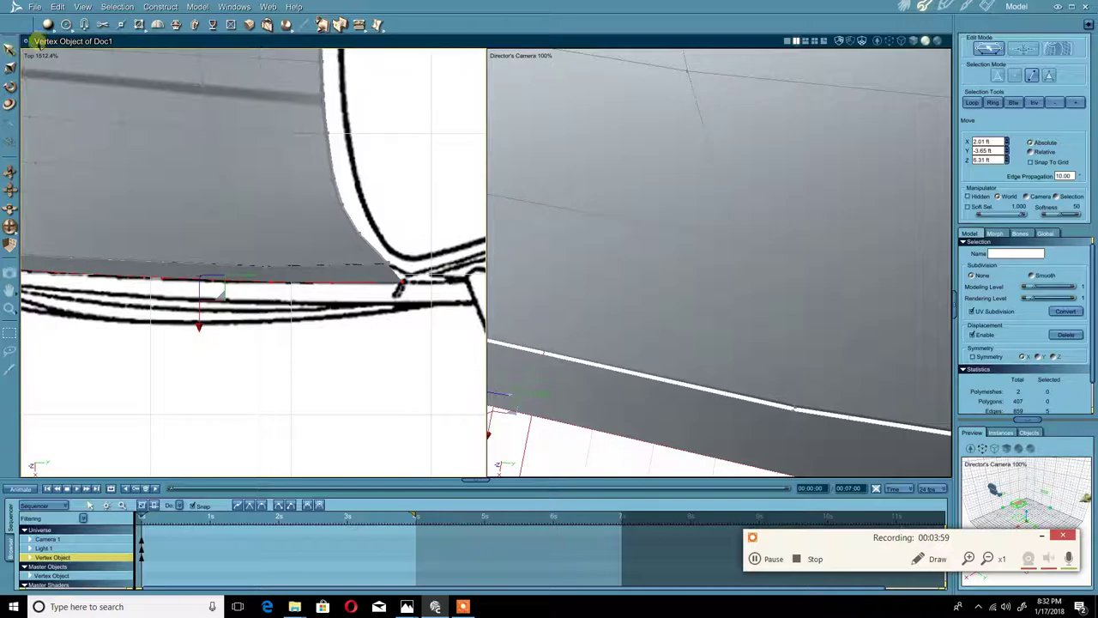
click(38, 55)
click(31, 69)
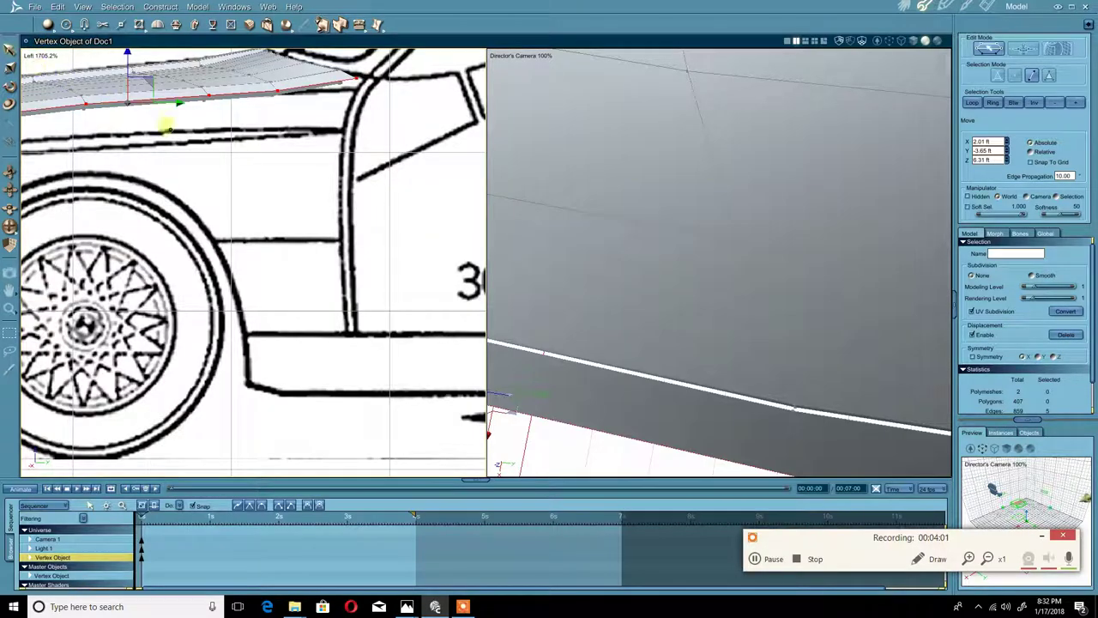
- Undo the trial move of the outer edge chain and set the left view to wireframe display
middle_drag(333, 121, 427, 150)
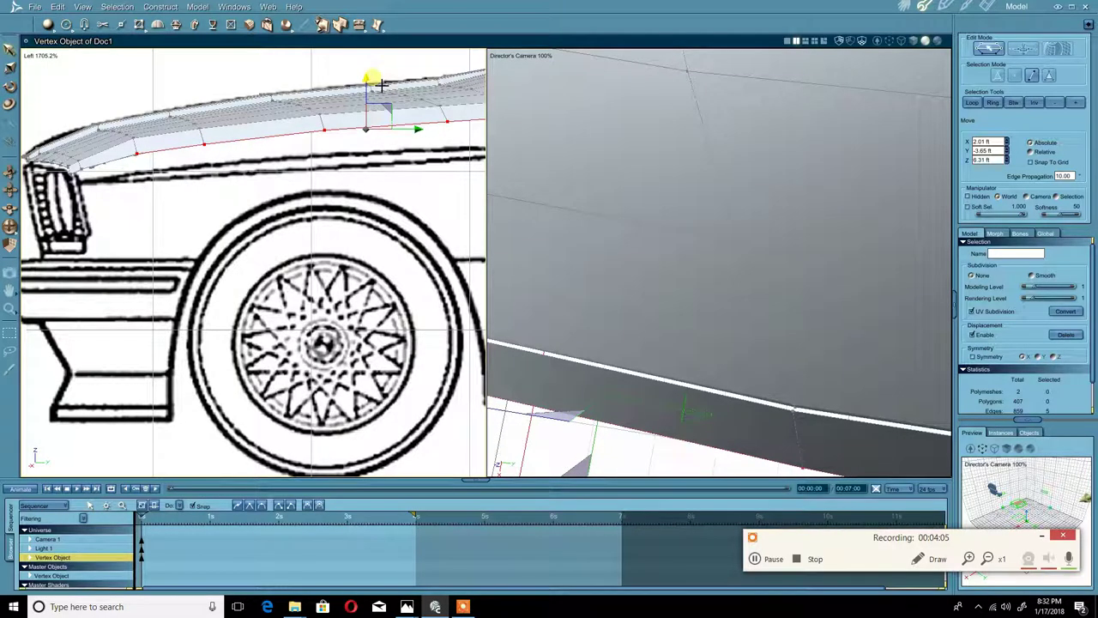
key(ctrl+z)
middle_drag(378, 95, 371, 97)
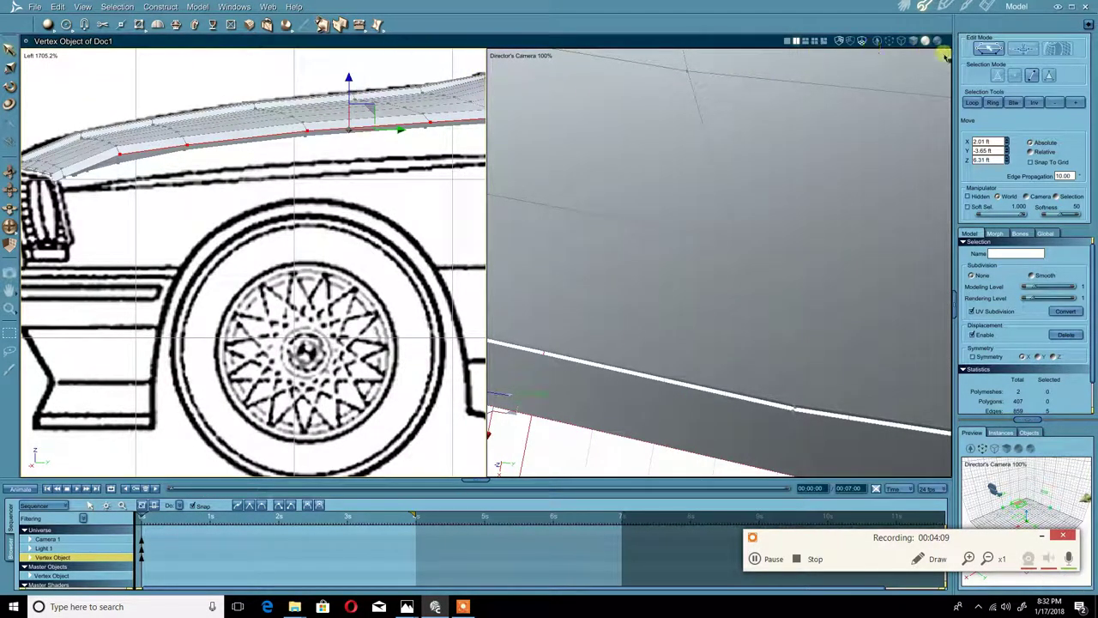
click(903, 42)
- Move the strip's rear outer corner vertex down to where the blueprint's lower hood line meets the door gap
middle_drag(366, 168, 320, 188)
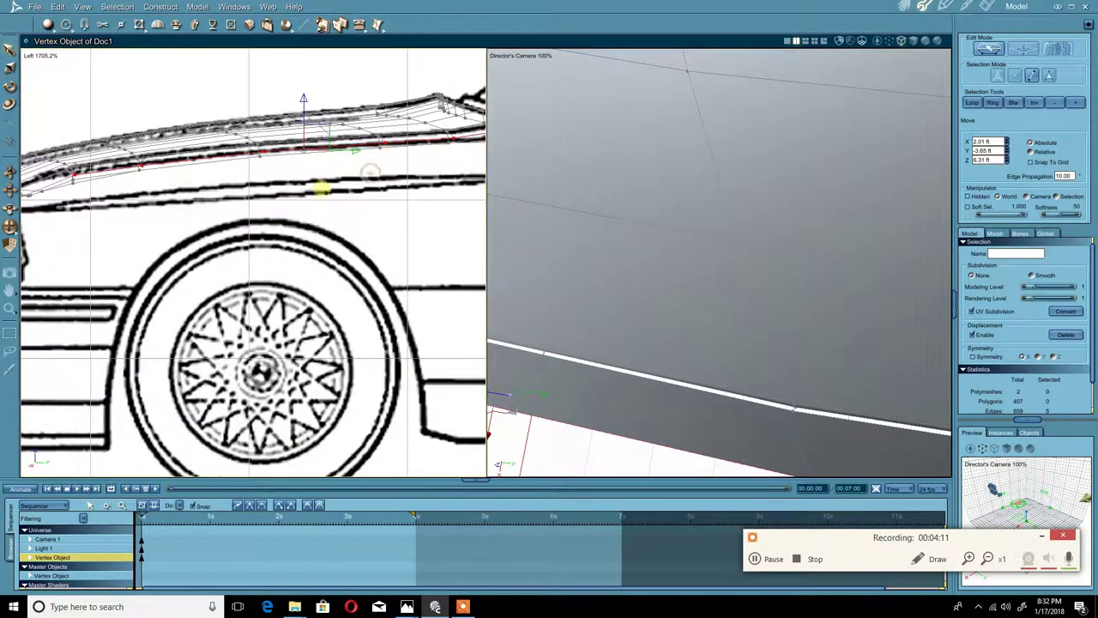
middle_drag(448, 146, 303, 157)
scroll(303, 158, up, 6)
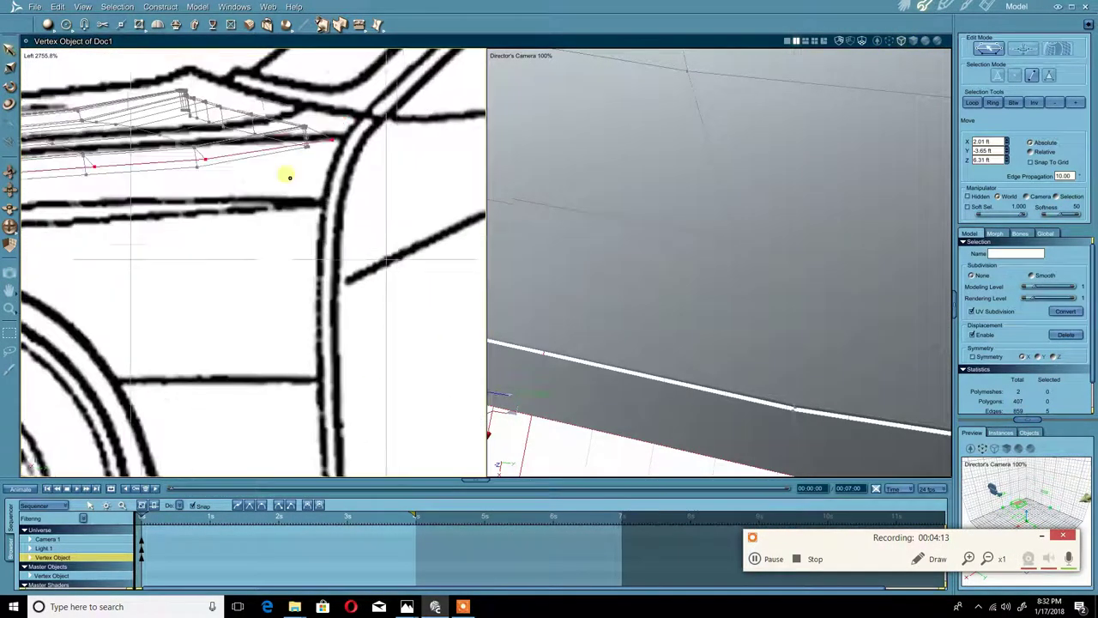
click(356, 162)
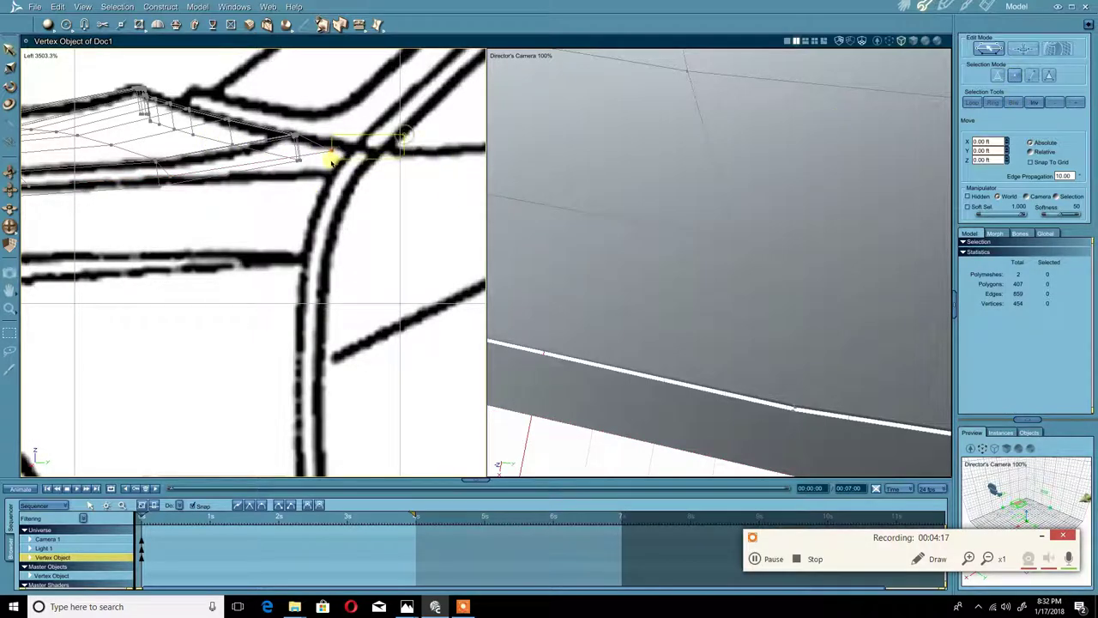
click(333, 159)
drag(353, 130, 359, 151)
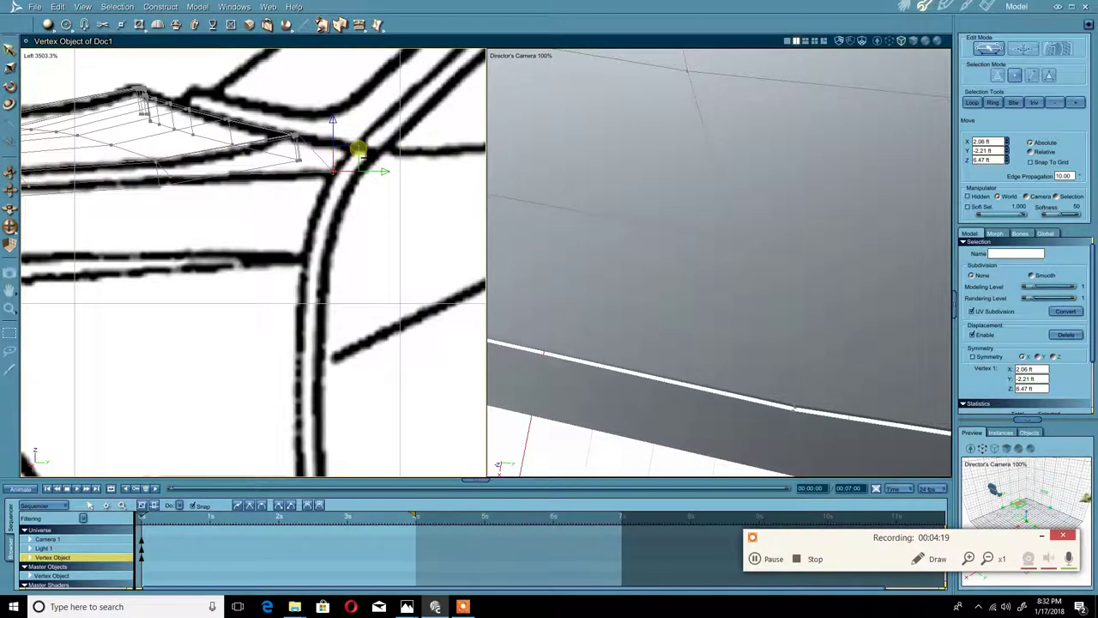
- Adjust the next two outer vertices ahead of the rear corner to the blueprint's lower hood line in the left view
middle_drag(312, 172, 419, 168)
scroll(350, 169, down, 1)
click(323, 174)
click(325, 173)
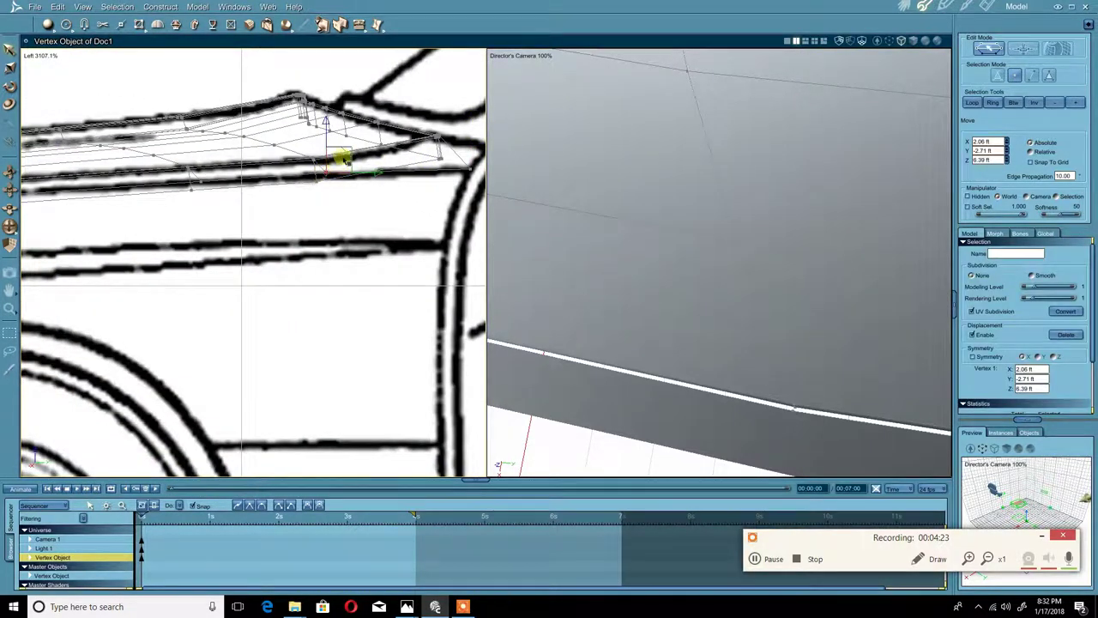
scroll(346, 147, up, 2)
drag(350, 100, 353, 108)
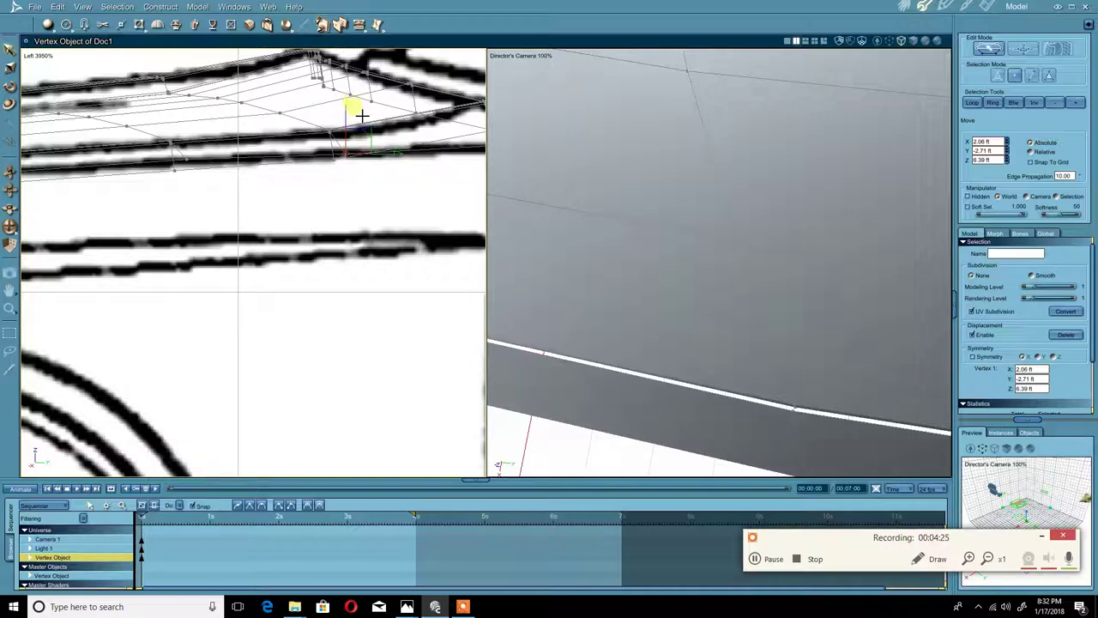
middle_drag(238, 142, 364, 140)
drag(363, 143, 318, 114)
- Select the two outer vertices at the strip's front corner and move them slightly rearward and up beside the headlight
middle_drag(238, 140, 482, 143)
middle_drag(241, 176, 439, 163)
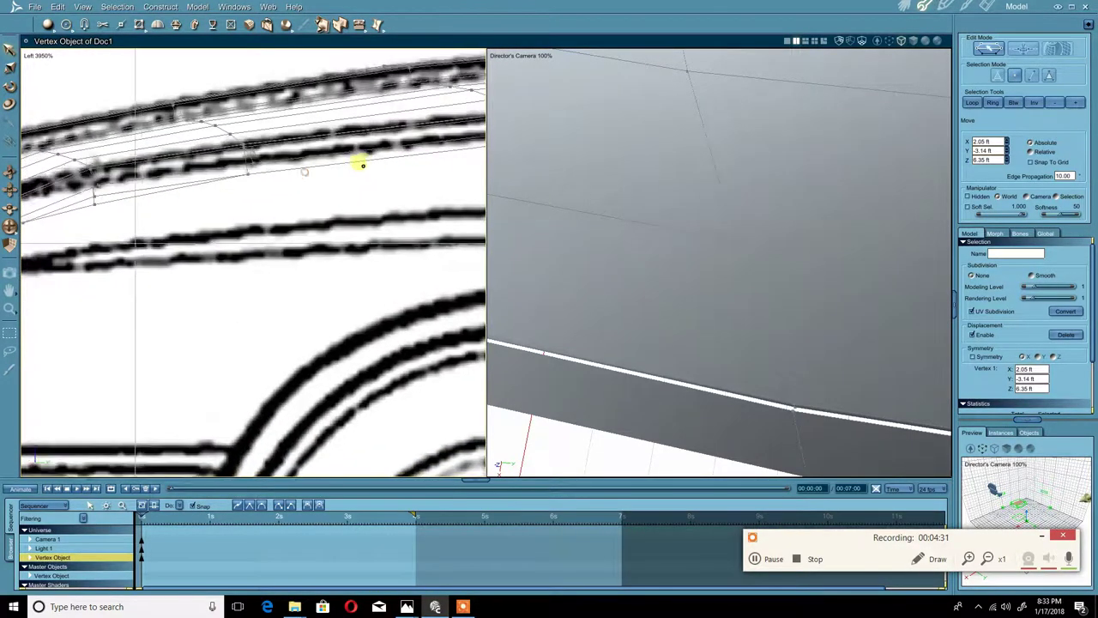
middle_drag(196, 169, 308, 166)
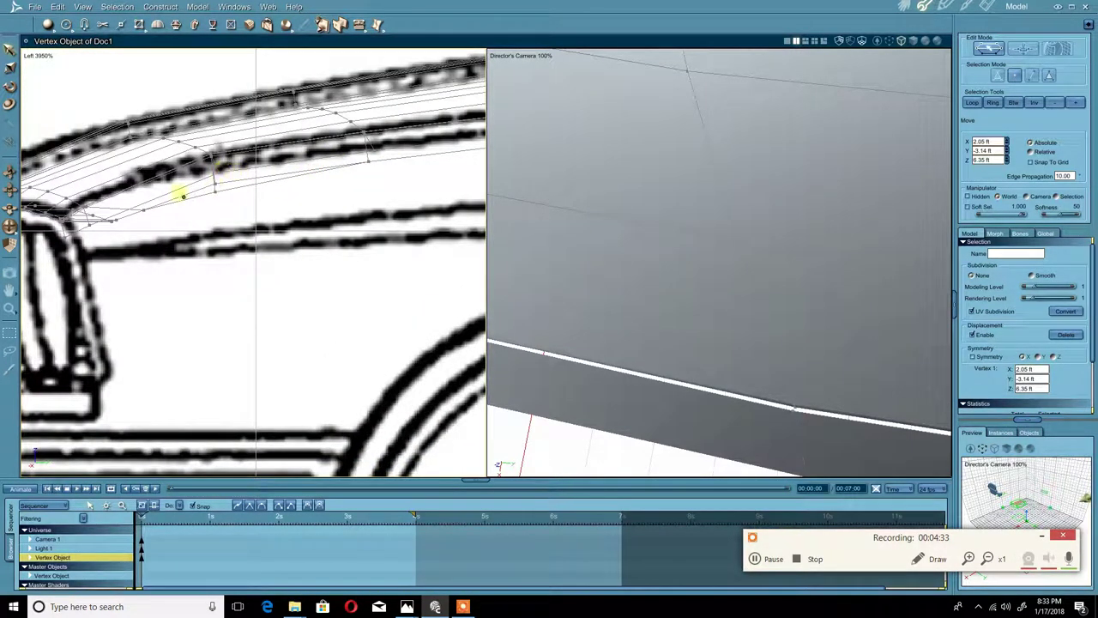
click(85, 225)
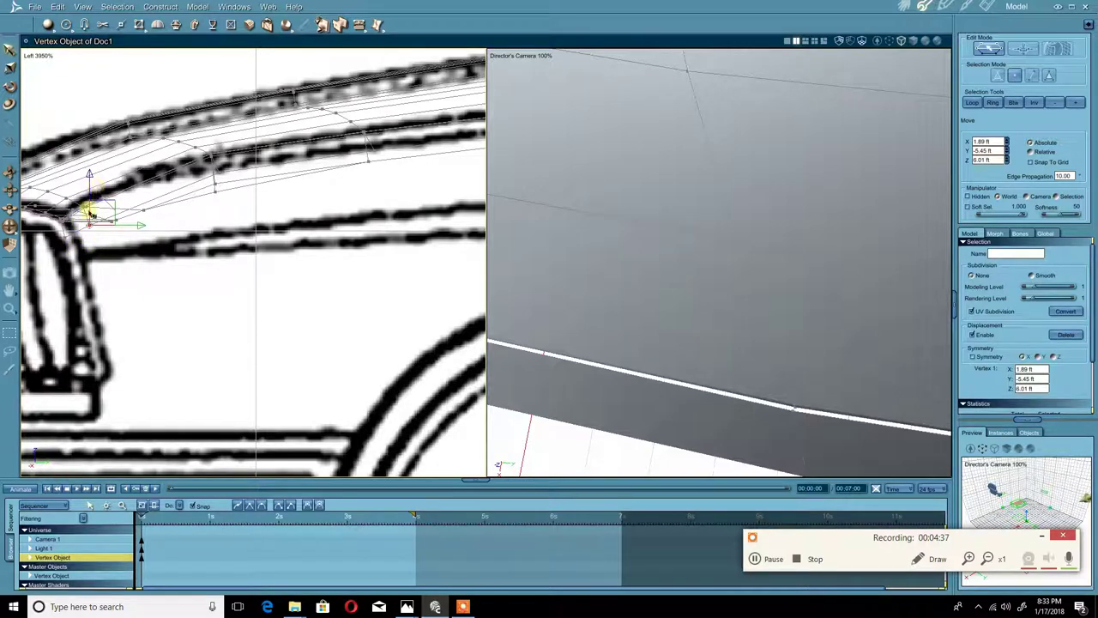
shift+click(64, 237)
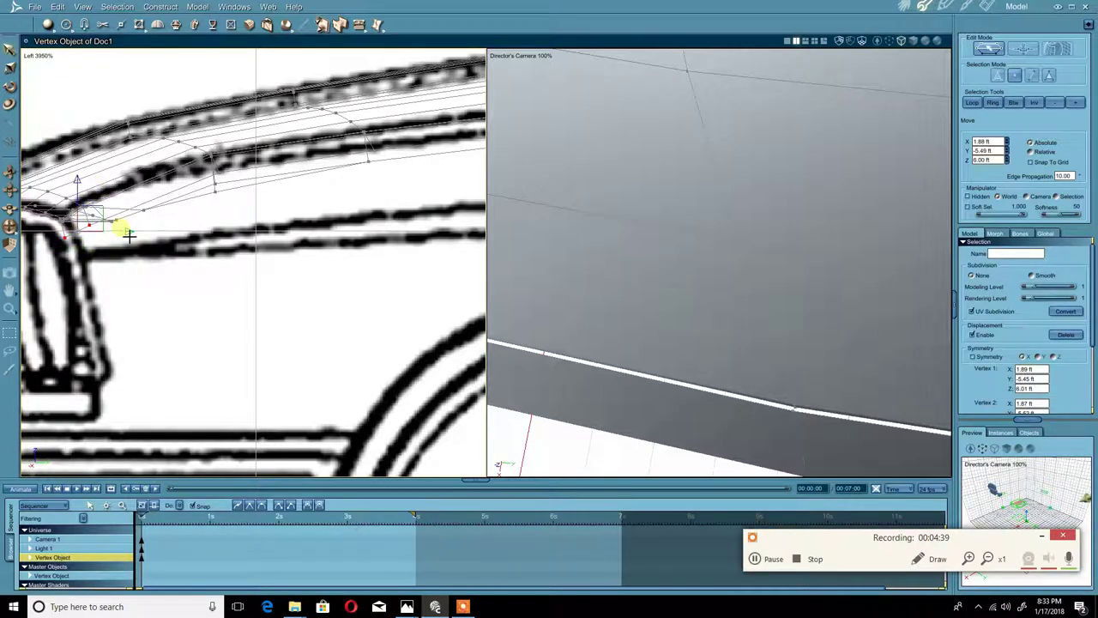
drag(128, 234, 140, 234)
scroll(224, 217, up, 1)
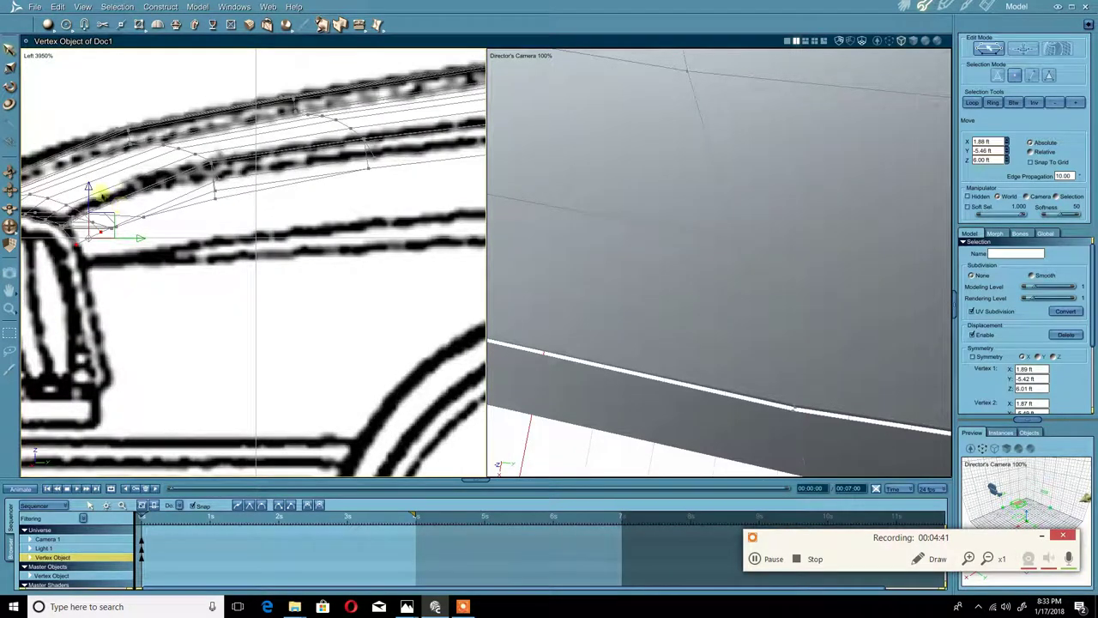
scroll(183, 179, down, 2)
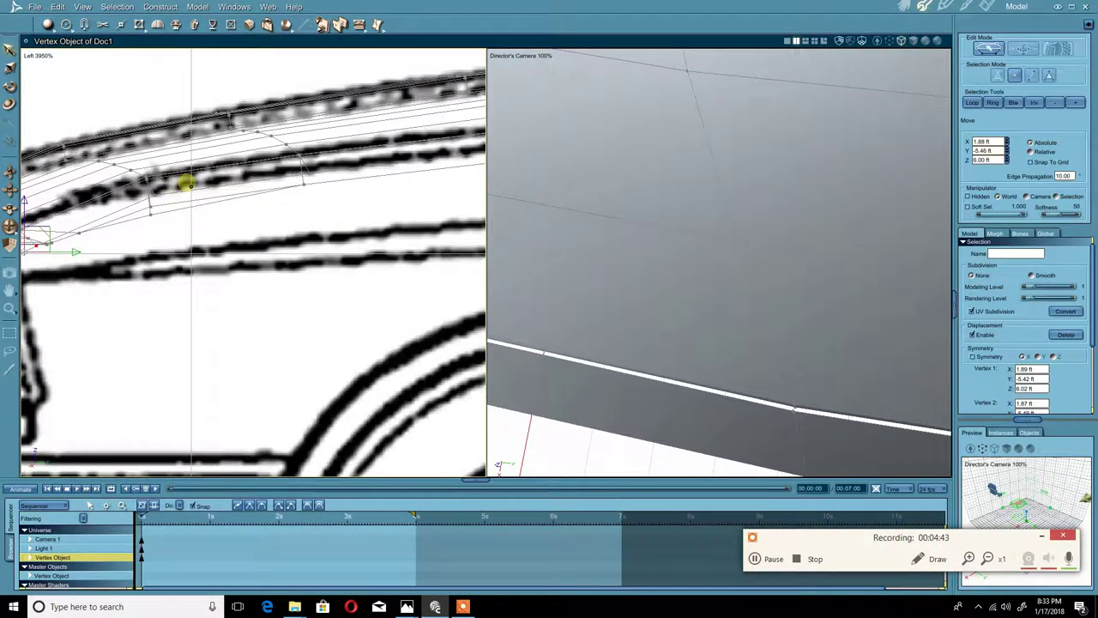
click(209, 241)
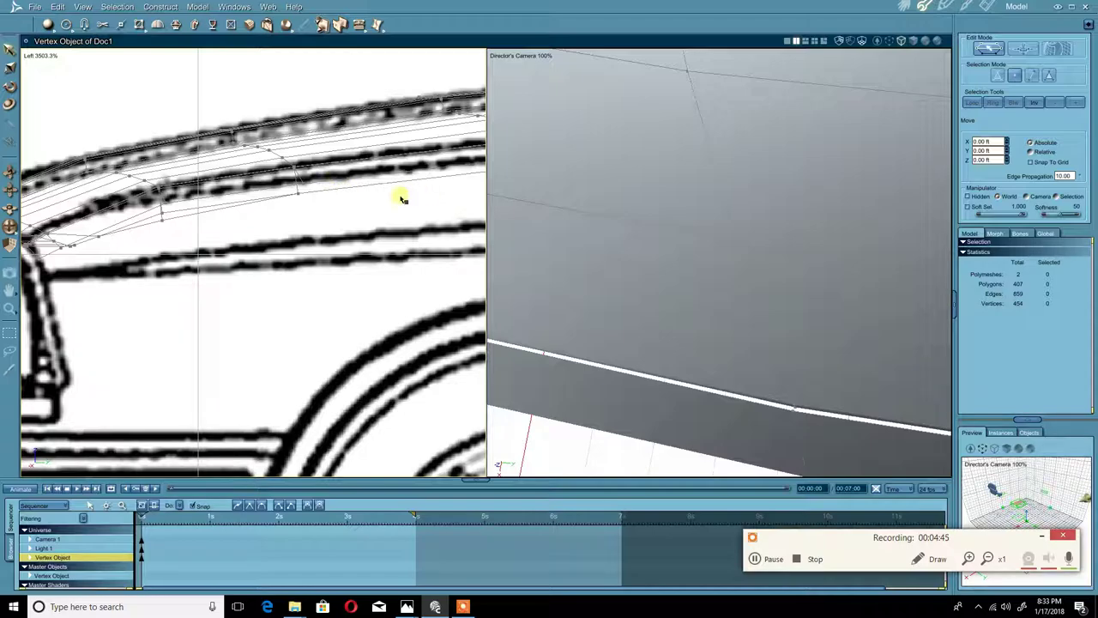
click(1032, 76)
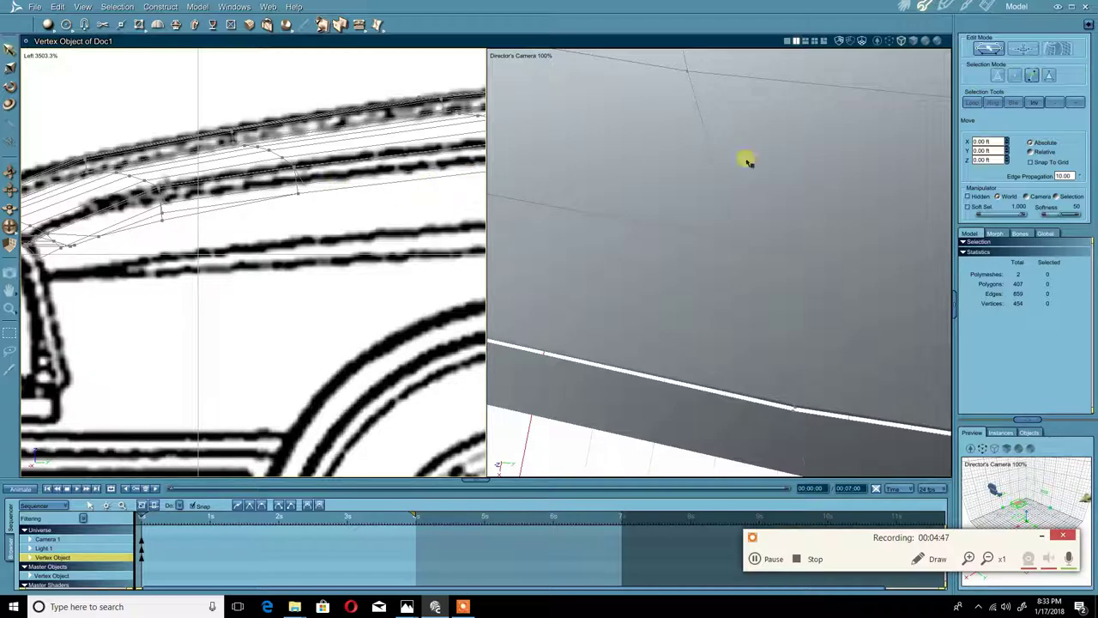
click(434, 180)
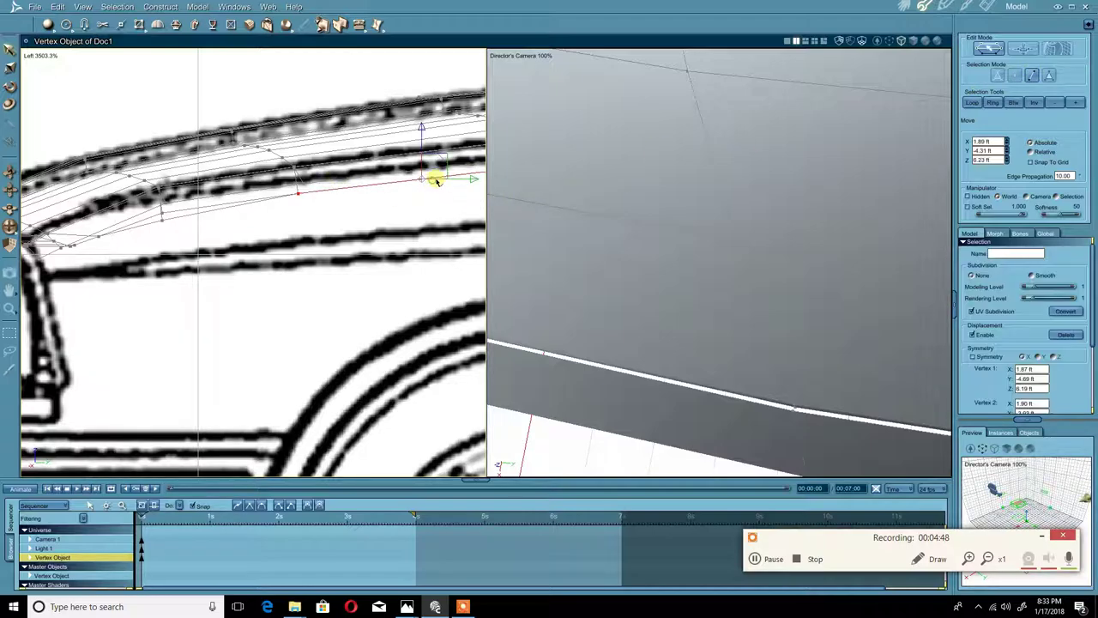
click(969, 101)
scroll(314, 230, down, 2)
click(143, 254)
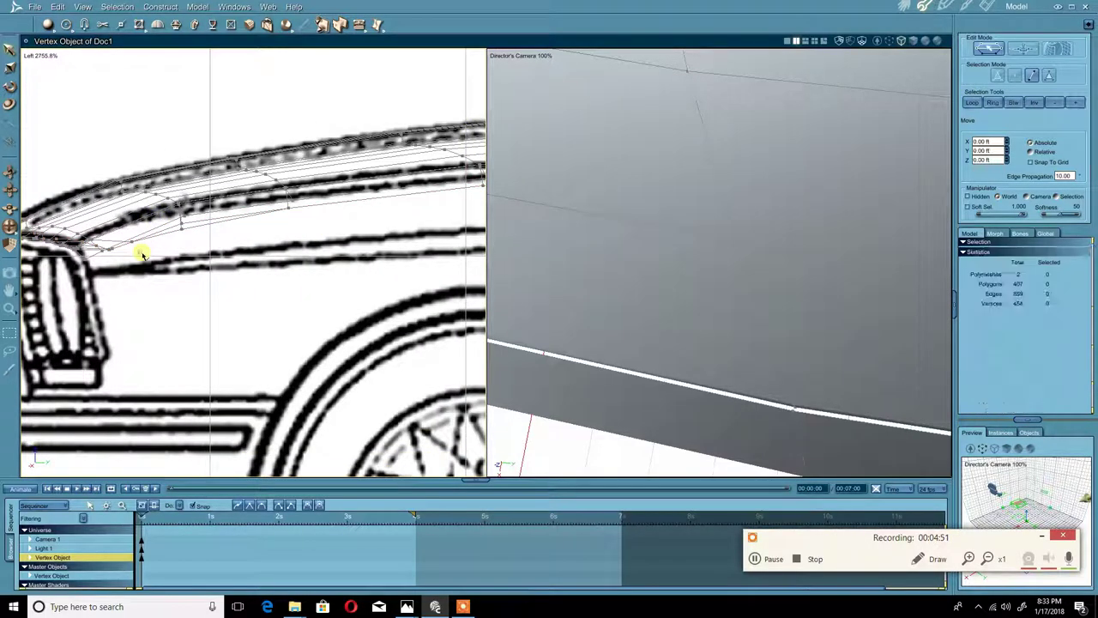
- Select the strip's outer edge loop and extrude it slightly outward and down to form a new narrow row of polygons
click(95, 256)
click(976, 101)
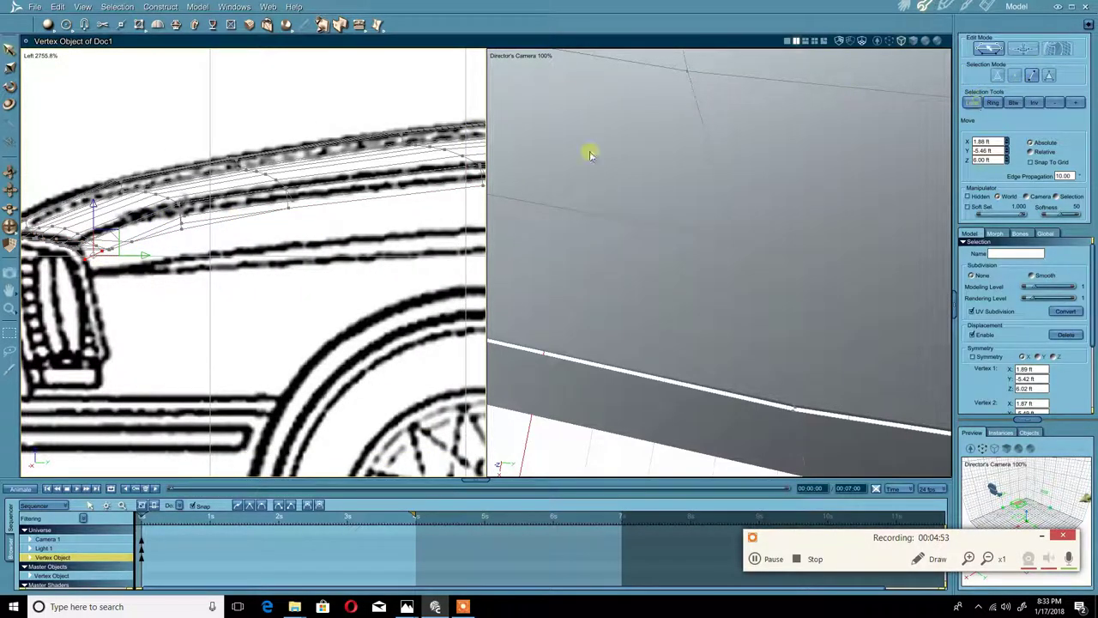
scroll(147, 142, down, 3)
scroll(238, 99, down, 2)
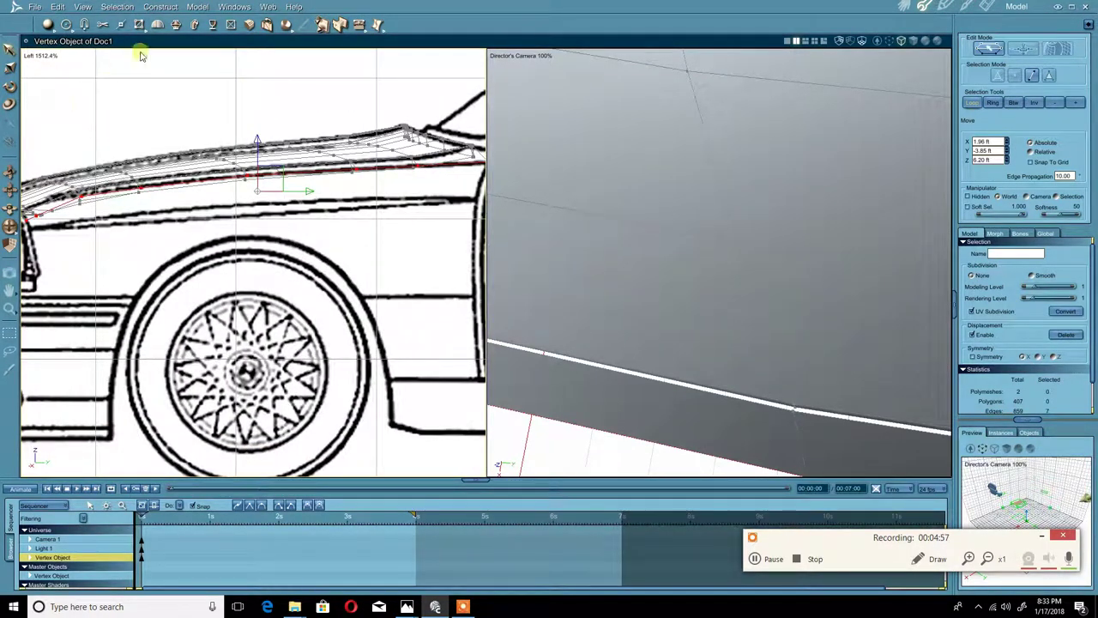
click(191, 26)
scroll(669, 355, down, 5)
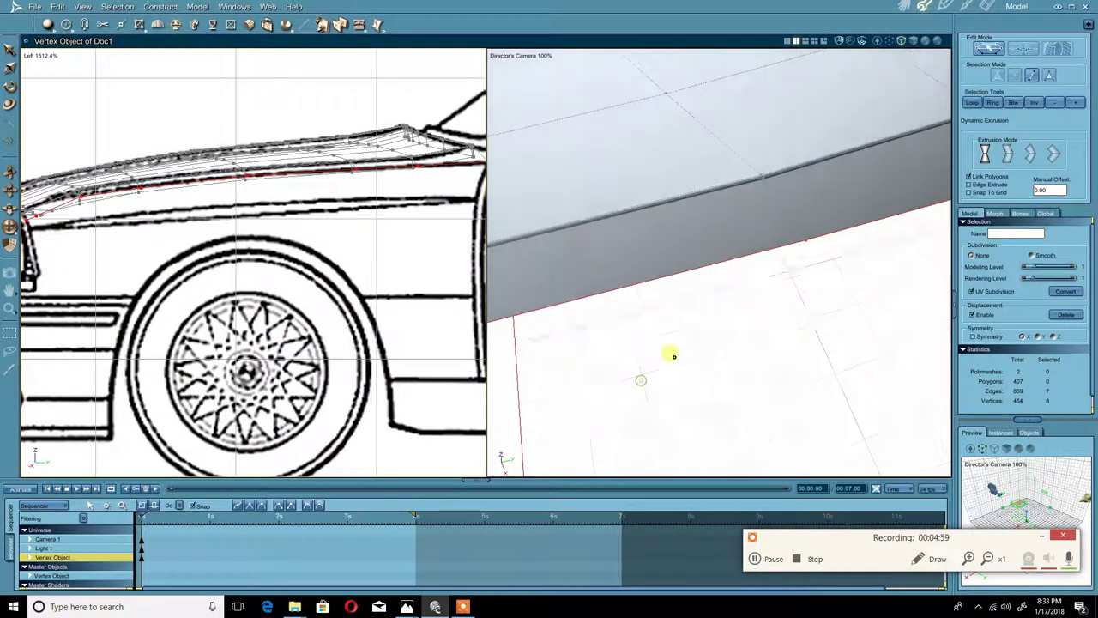
middle_drag(674, 217, 566, 217)
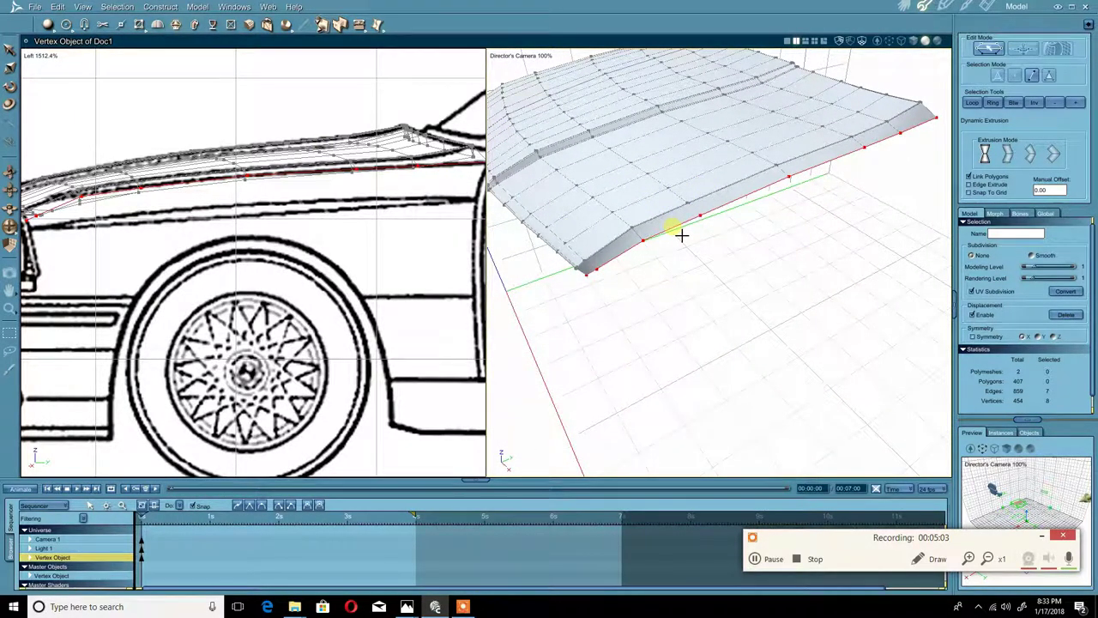
mouse_move(676, 249)
mouse_down()
mouse_move(669, 289)
mouse_move(678, 265)
mouse_up()
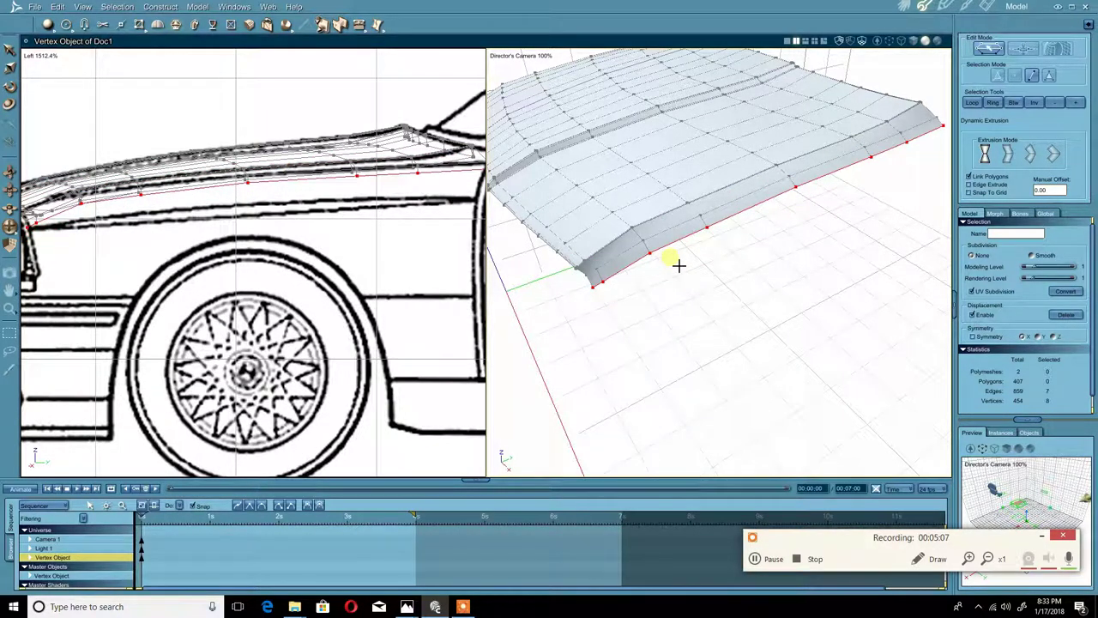
- Move the new outer edge chain outward and slightly rearward toward the blueprint's outer fender line in the top view
scroll(741, 230, up, 1)
scroll(741, 232, down, 1)
middle_drag(705, 267, 736, 242)
right_drag(736, 241, 500, 263)
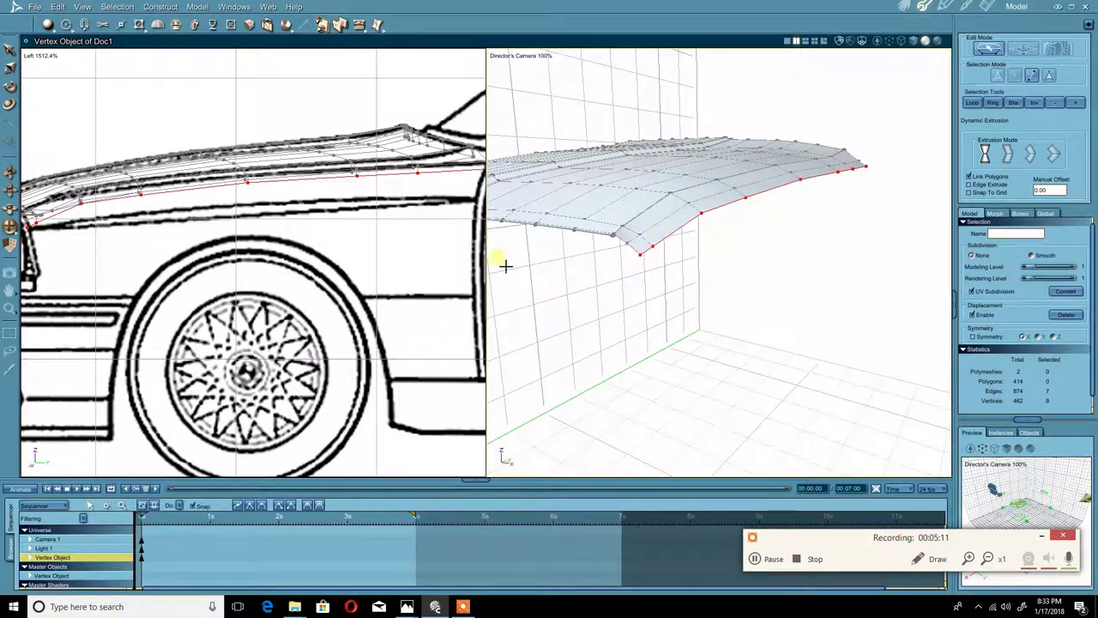
click(35, 56)
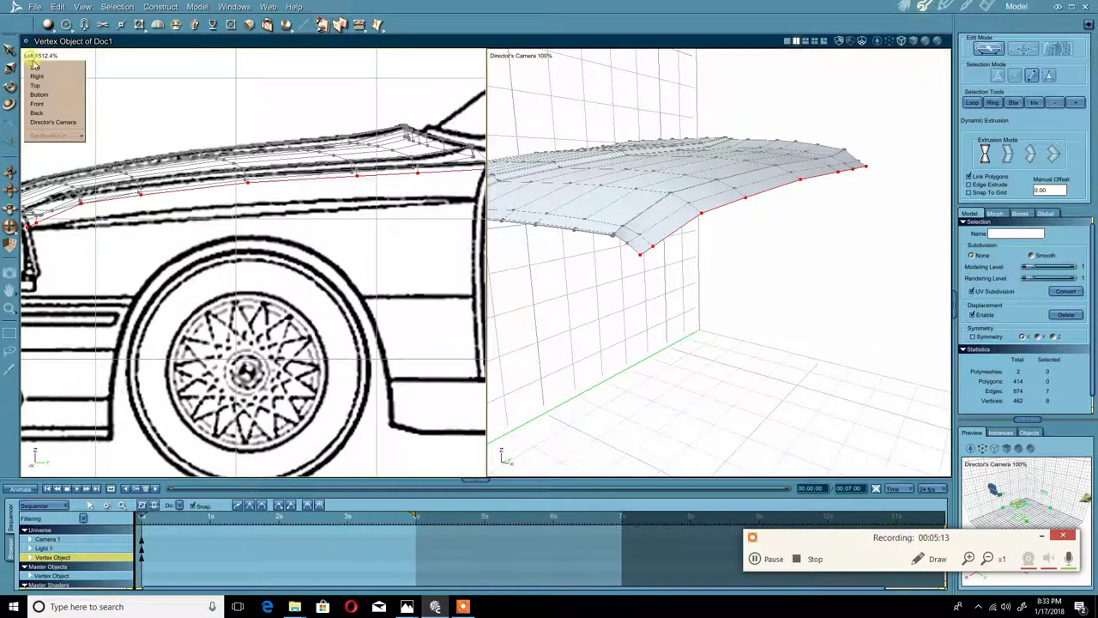
click(38, 83)
drag(244, 239, 274, 224)
drag(347, 223, 316, 216)
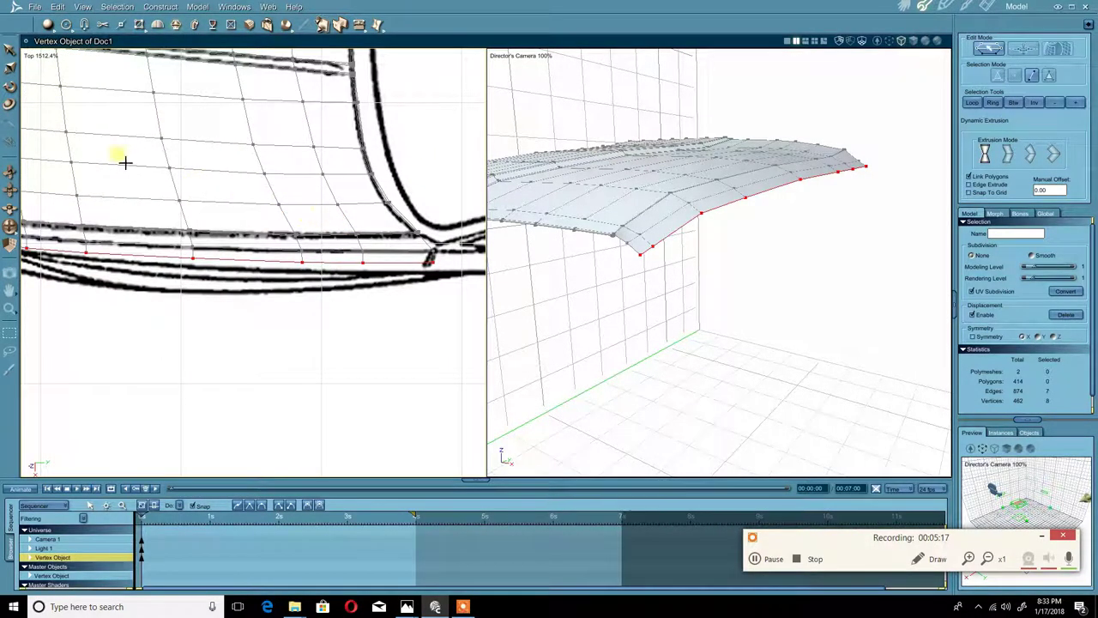
drag(185, 200, 281, 186)
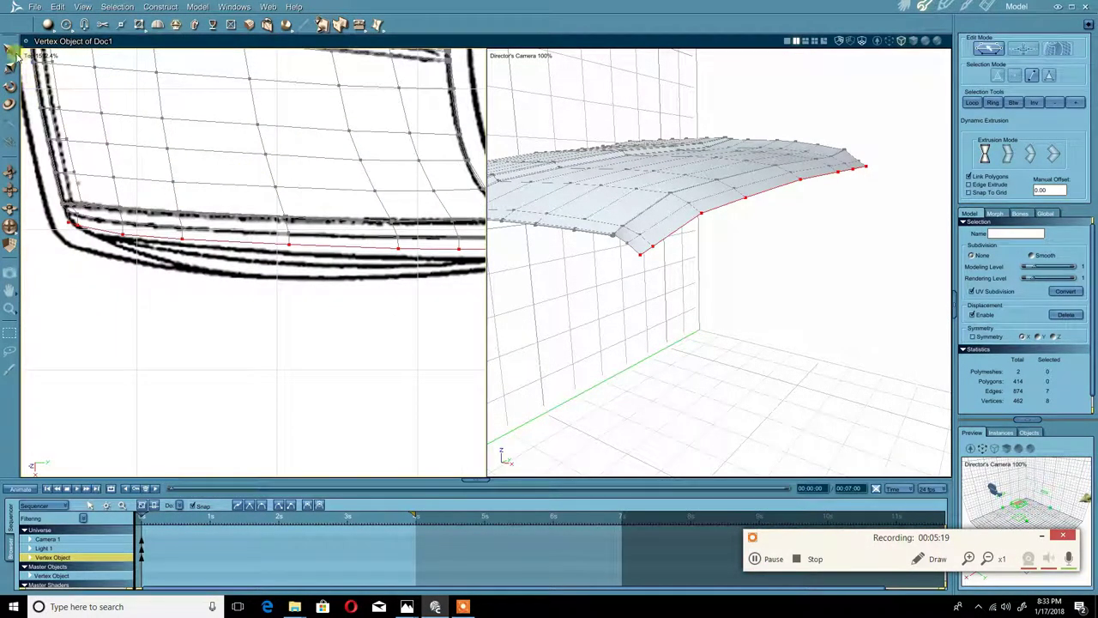
click(10, 49)
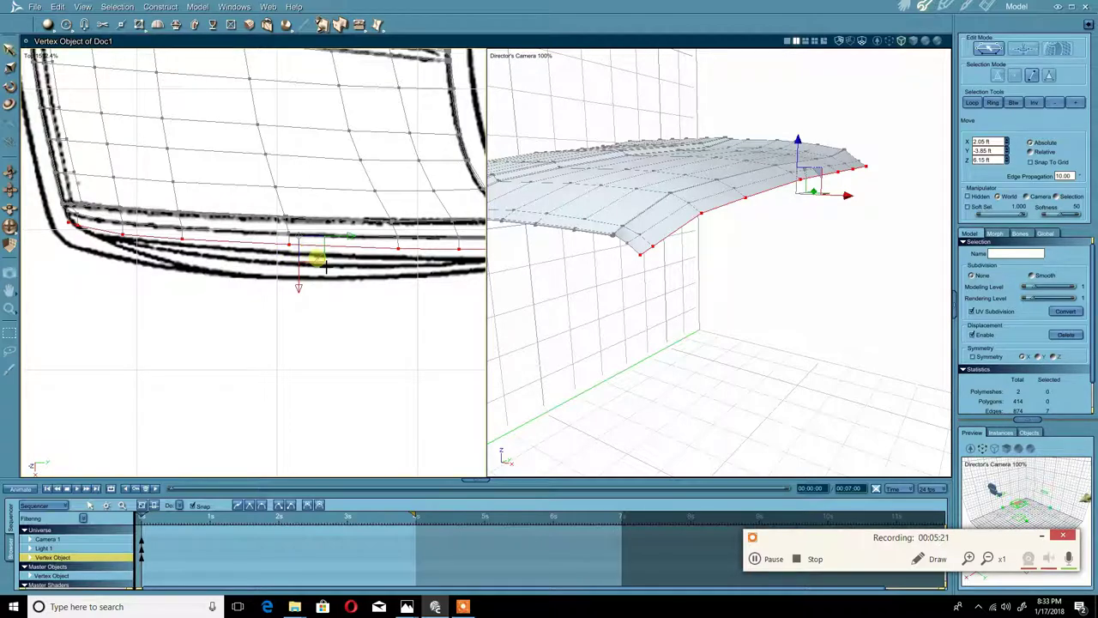
drag(325, 266, 345, 278)
middle_drag(397, 260, 302, 294)
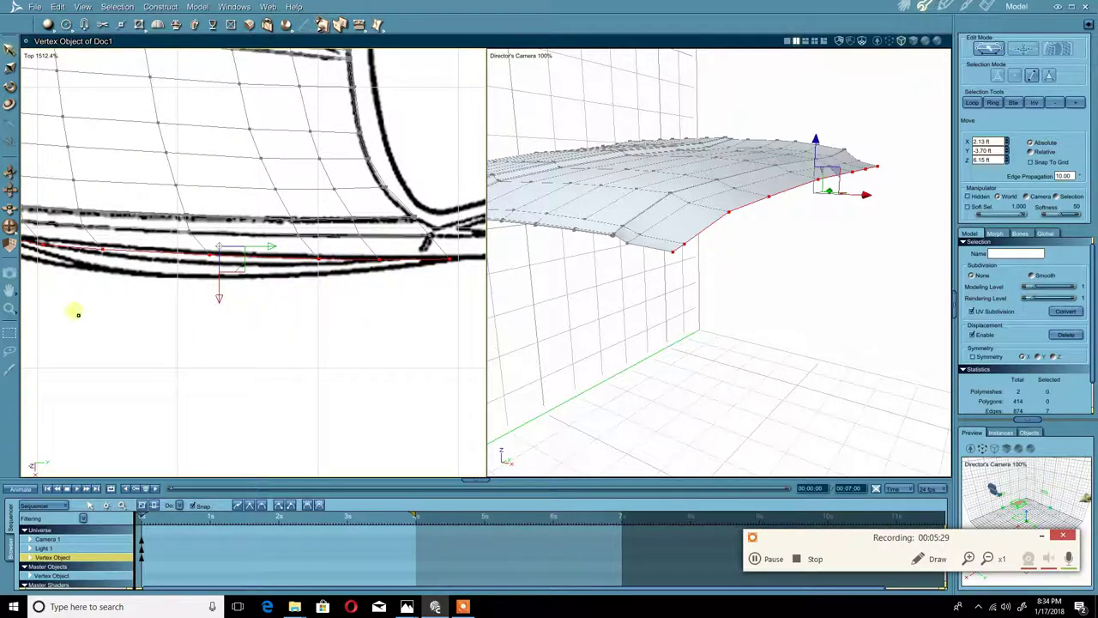
- Deselect the front part of the chain and move its four rear edges slightly forward and inward in the top view
right_drag(125, 324, 269, 318)
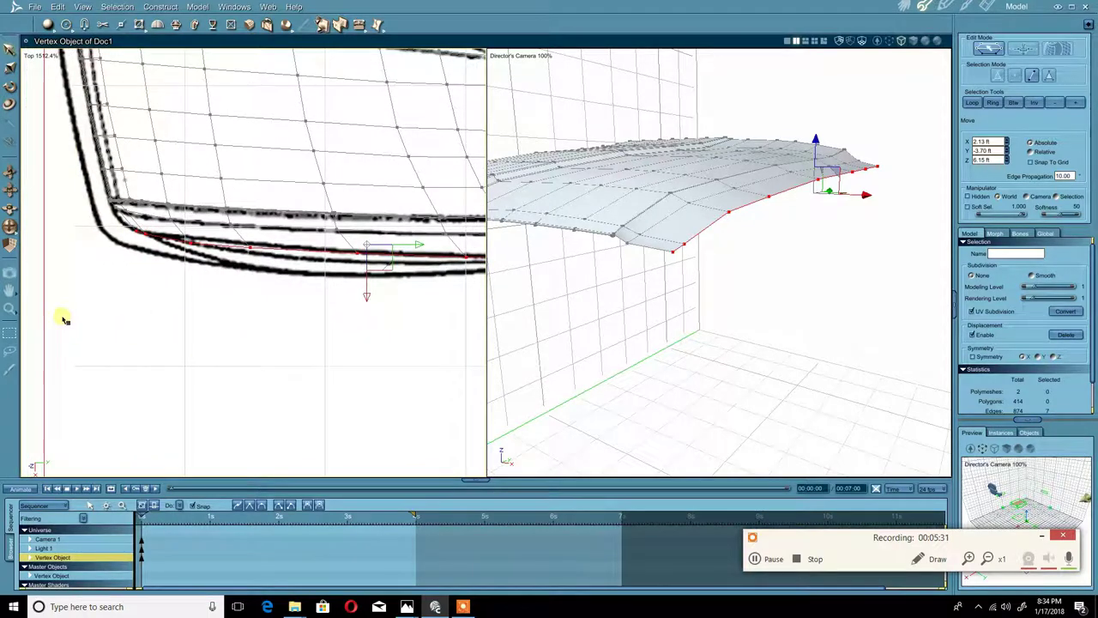
drag(64, 314, 196, 236)
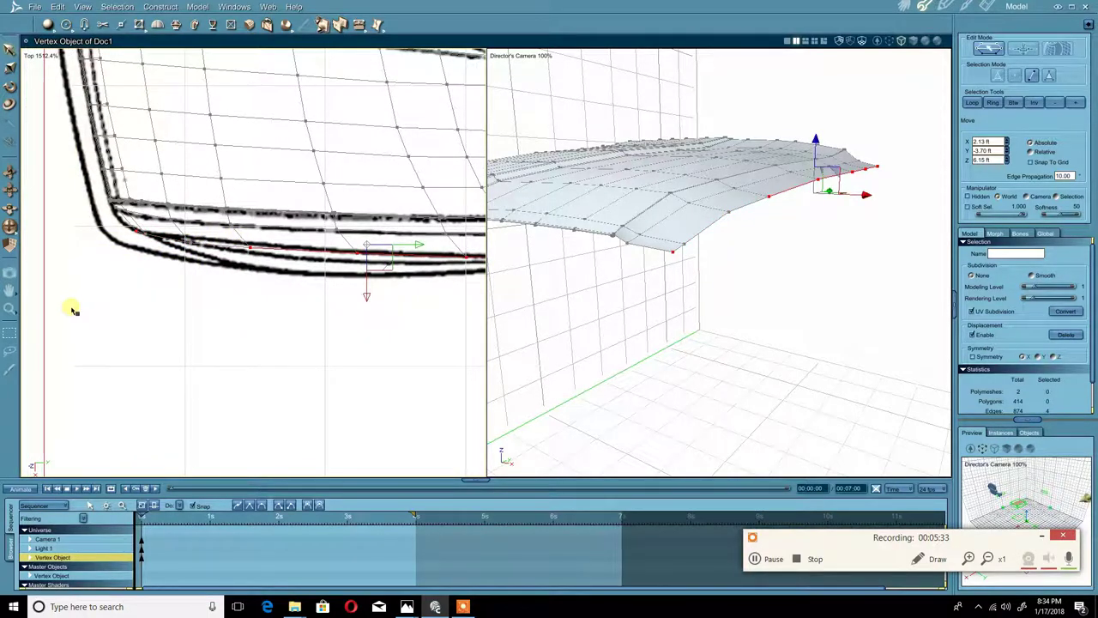
shift+drag(72, 308, 152, 225)
middle_drag(317, 241, 257, 246)
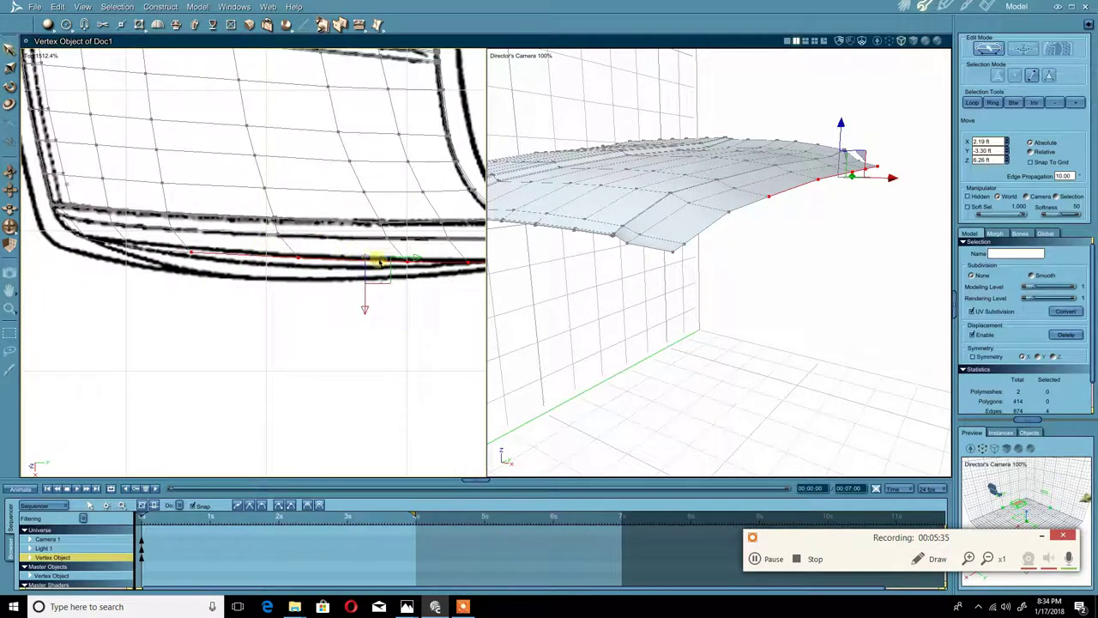
drag(416, 261, 403, 261)
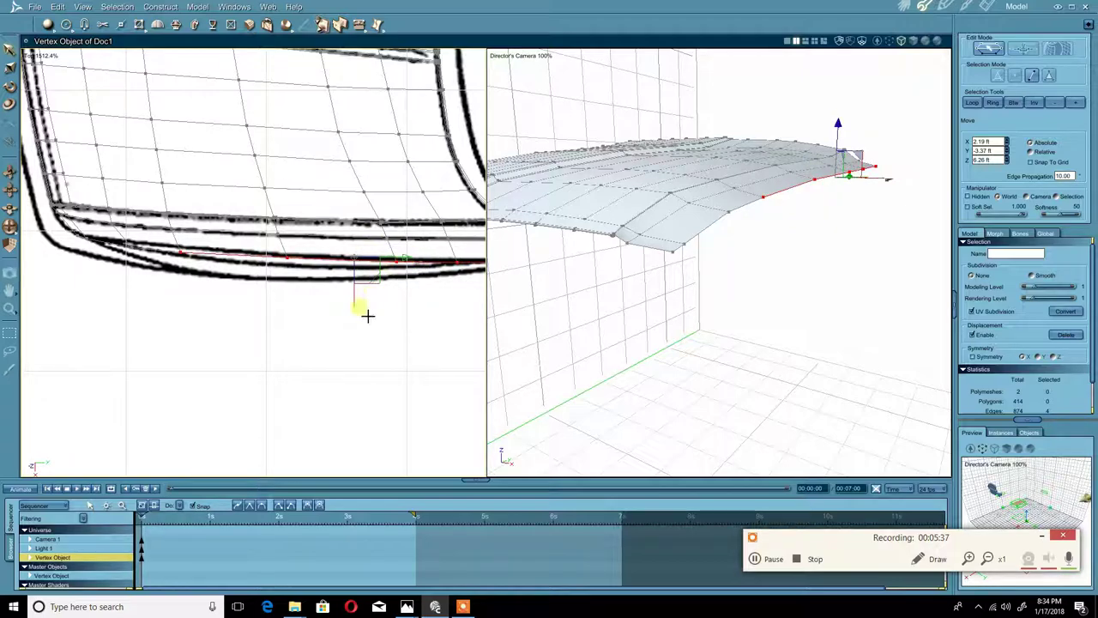
drag(358, 307, 355, 301)
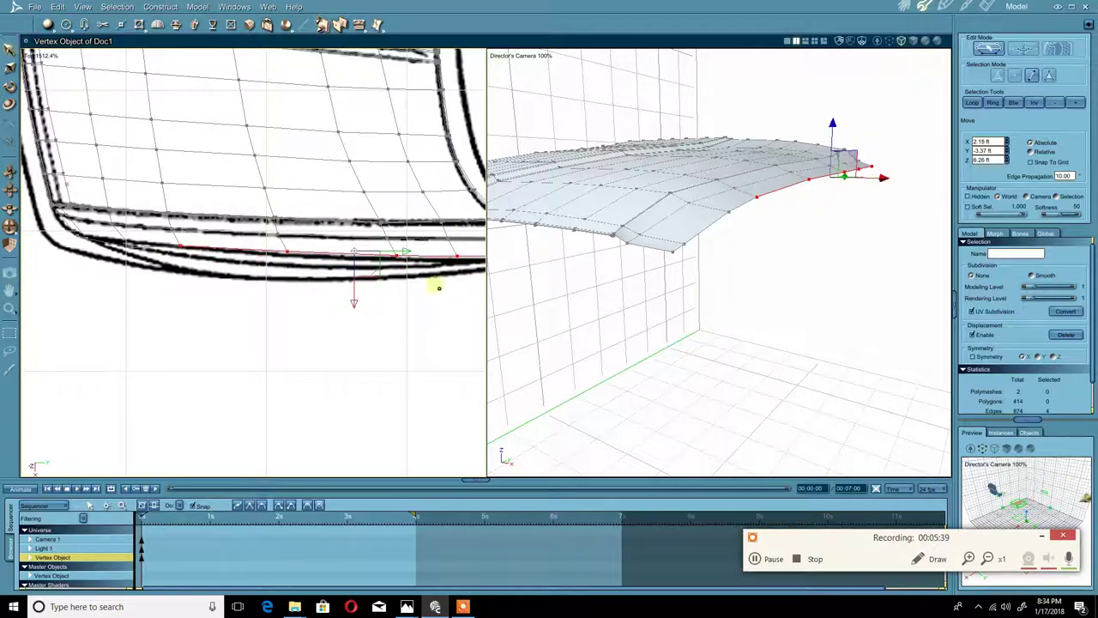
- Deselect the foremost selected edge and move the remaining three rear edges outward and slightly forward onto the blueprint line
middle_drag(456, 278, 415, 283)
shift+drag(125, 312, 148, 251)
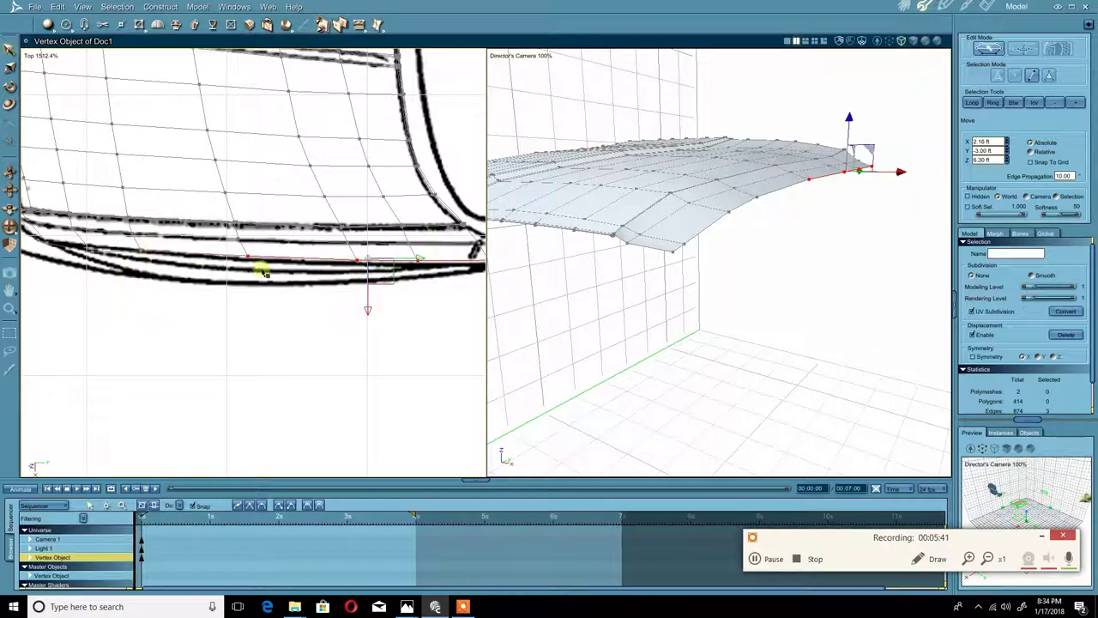
drag(375, 320, 379, 323)
drag(419, 262, 413, 262)
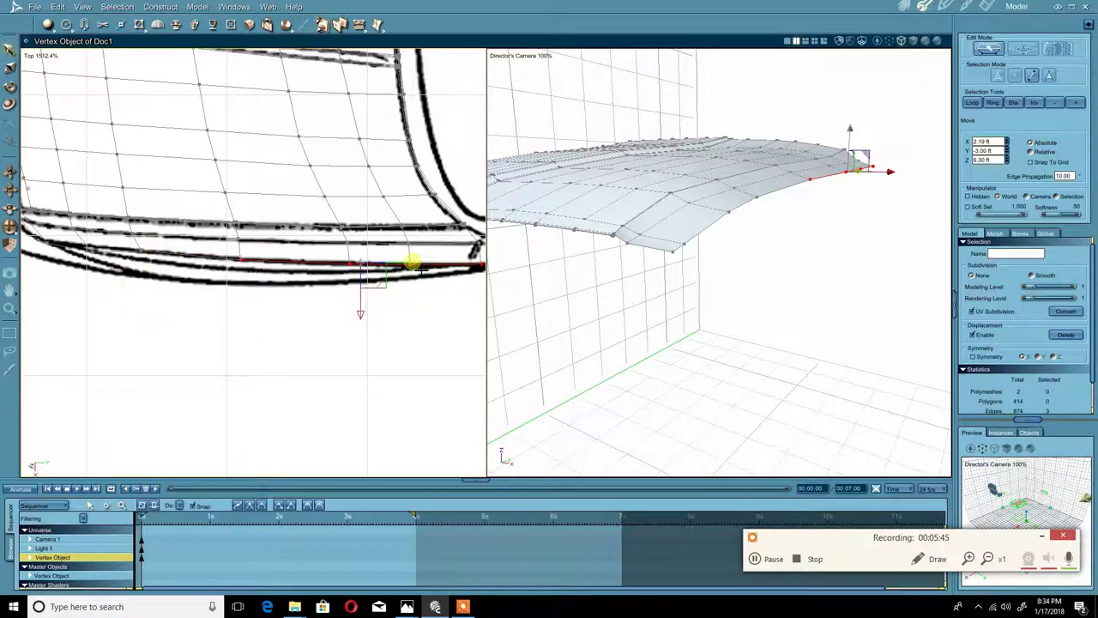
- Clear the edge selection and move the new row's rear corner vertex slightly forward at the blueprint's door gap
middle_drag(435, 269, 374, 268)
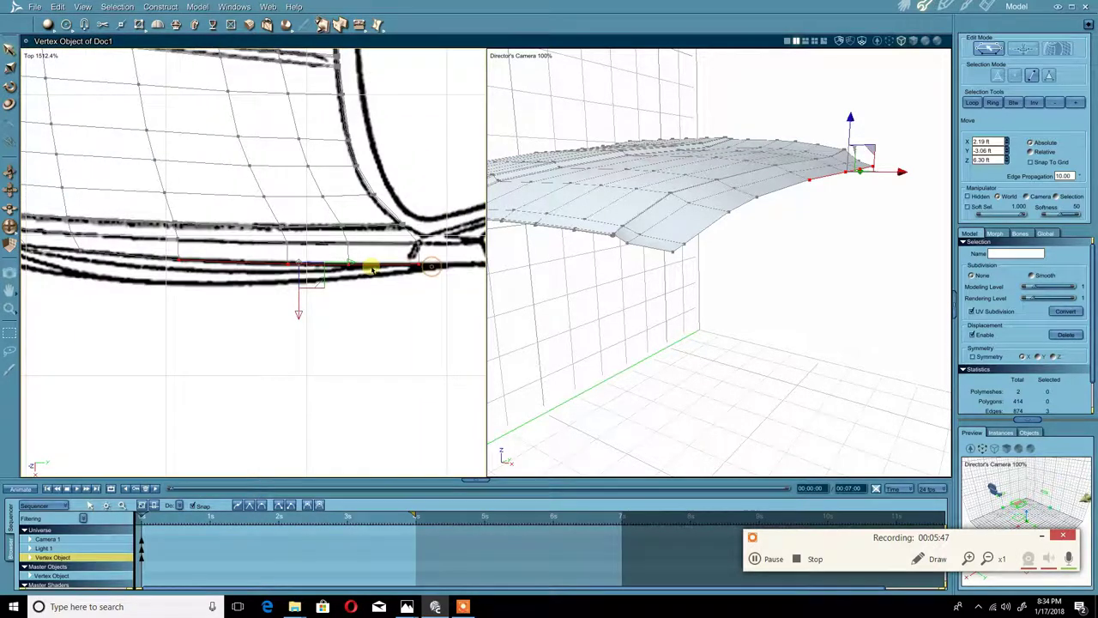
shift+drag(457, 301, 248, 257)
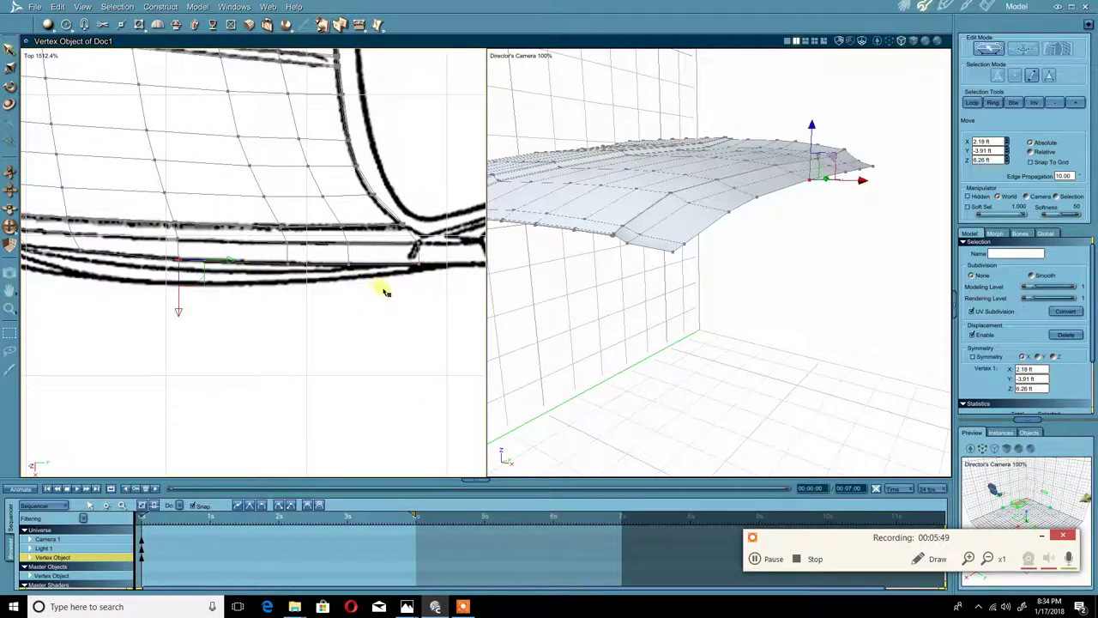
click(444, 281)
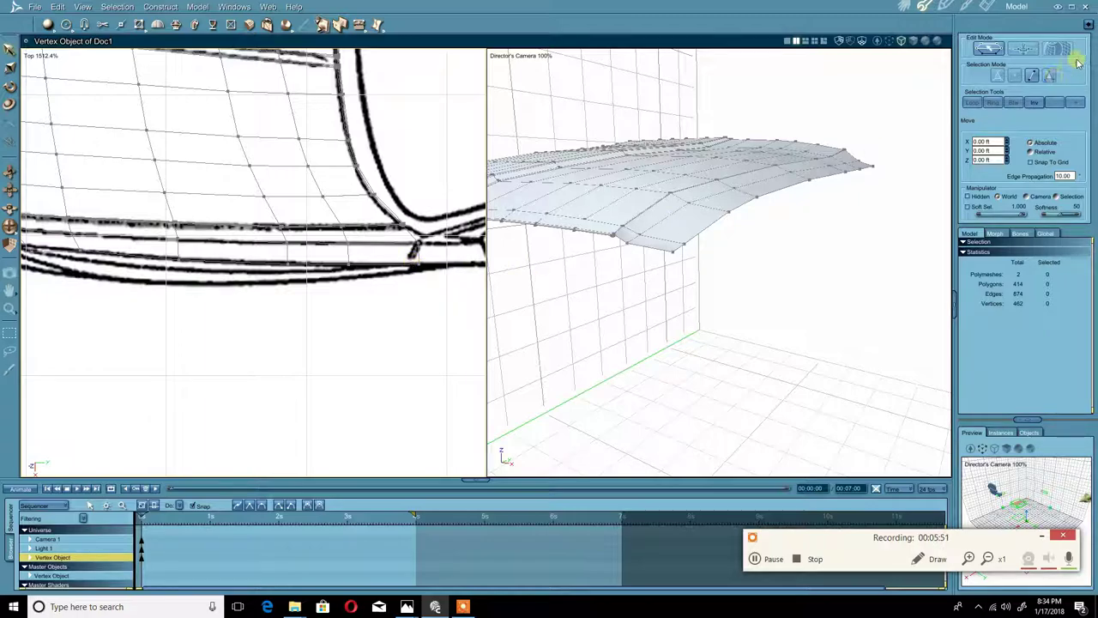
click(1020, 75)
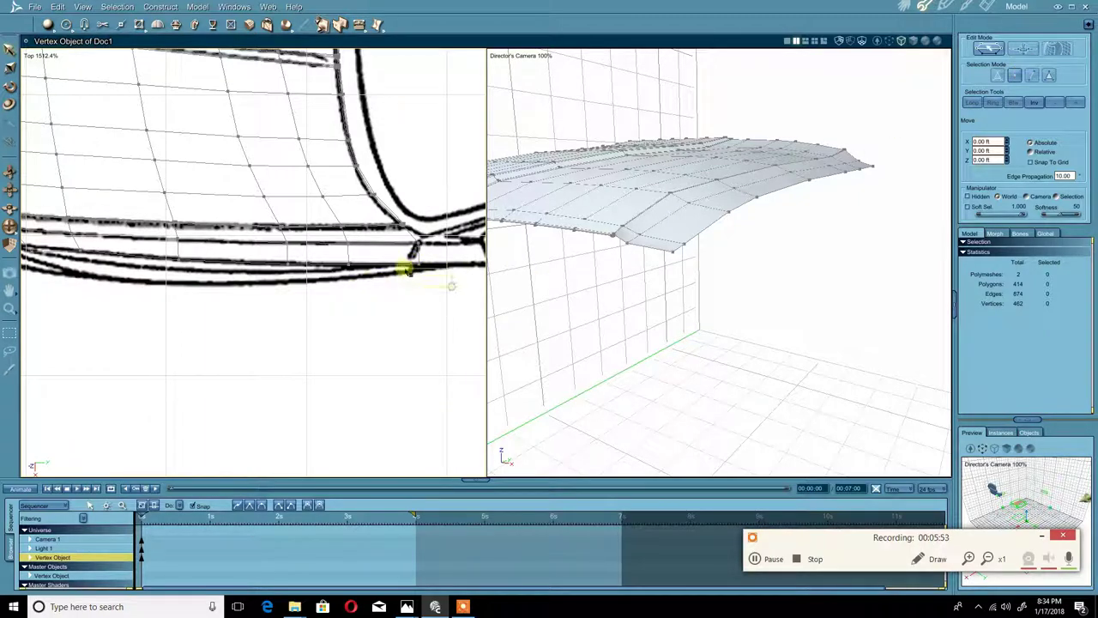
click(417, 269)
drag(478, 272, 467, 273)
- Move the third outer vertex from the front inward onto the blueprint line in the top view and select the two front ones
middle_drag(227, 301, 348, 315)
scroll(209, 294, up, 3)
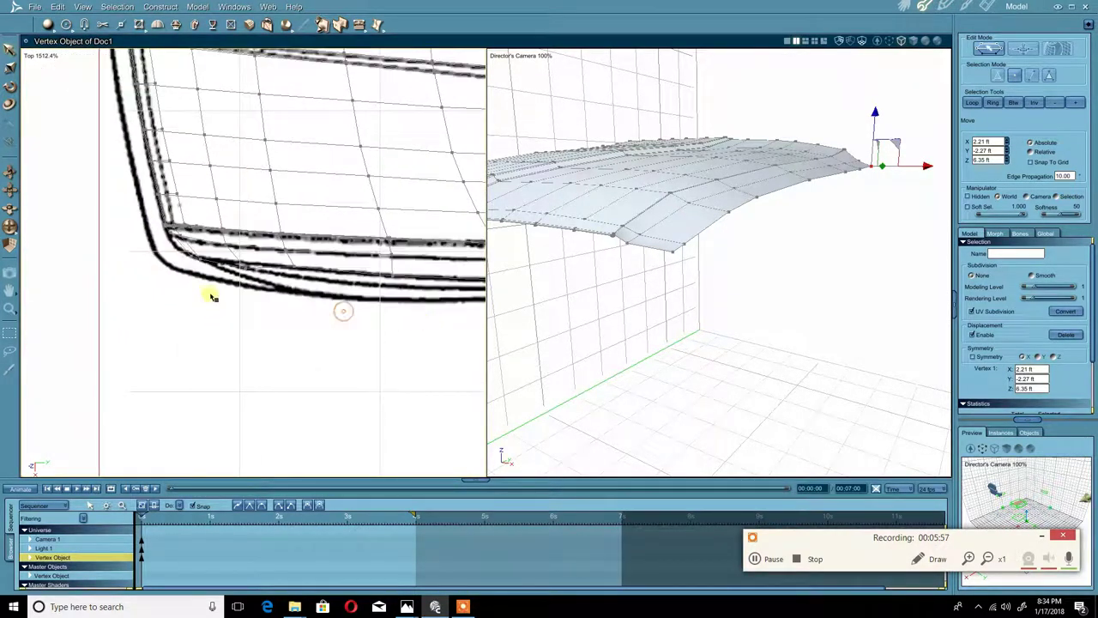
scroll(282, 314, up, 2)
click(238, 274)
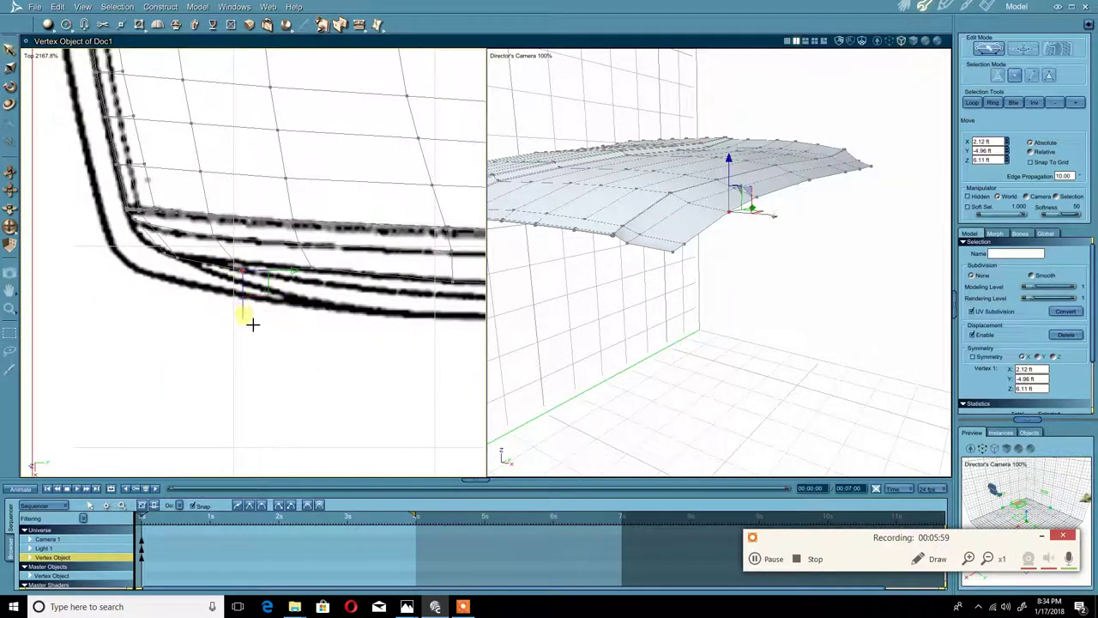
drag(246, 322, 151, 249)
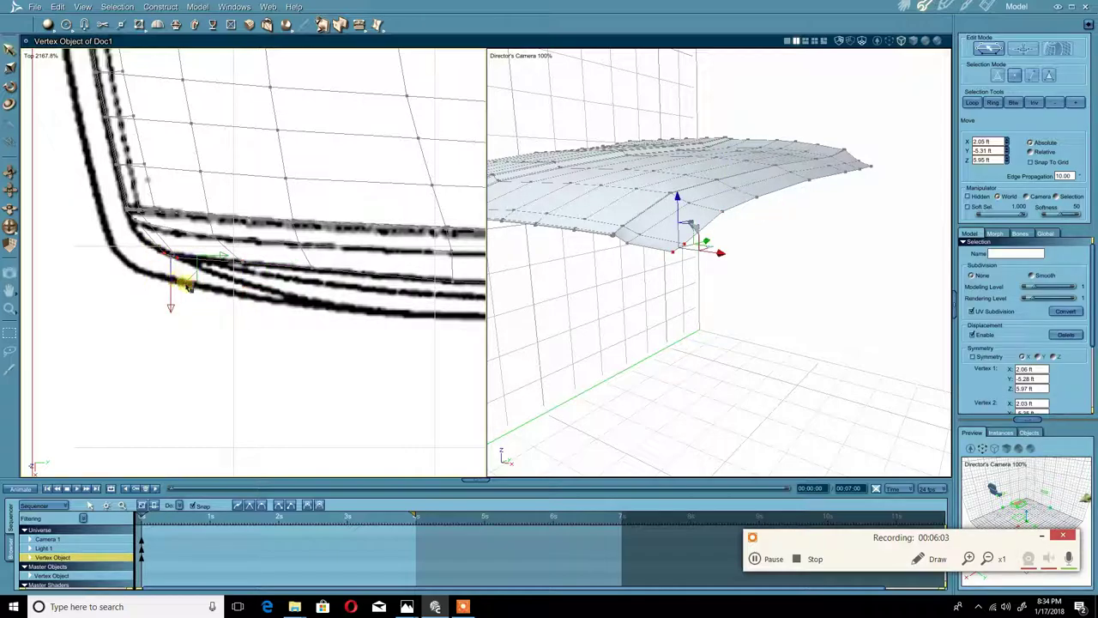
- Move the second outer vertex from the front slightly inward onto the blueprint line, and clear the vertex selection
scroll(300, 284, down, 2)
scroll(189, 304, up, 3)
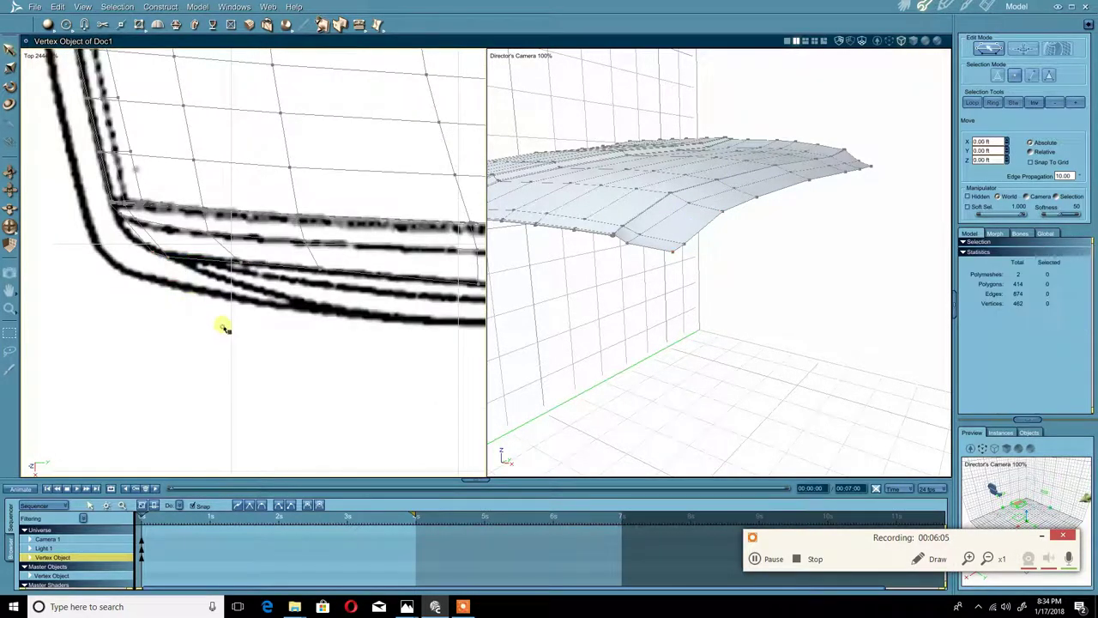
click(165, 268)
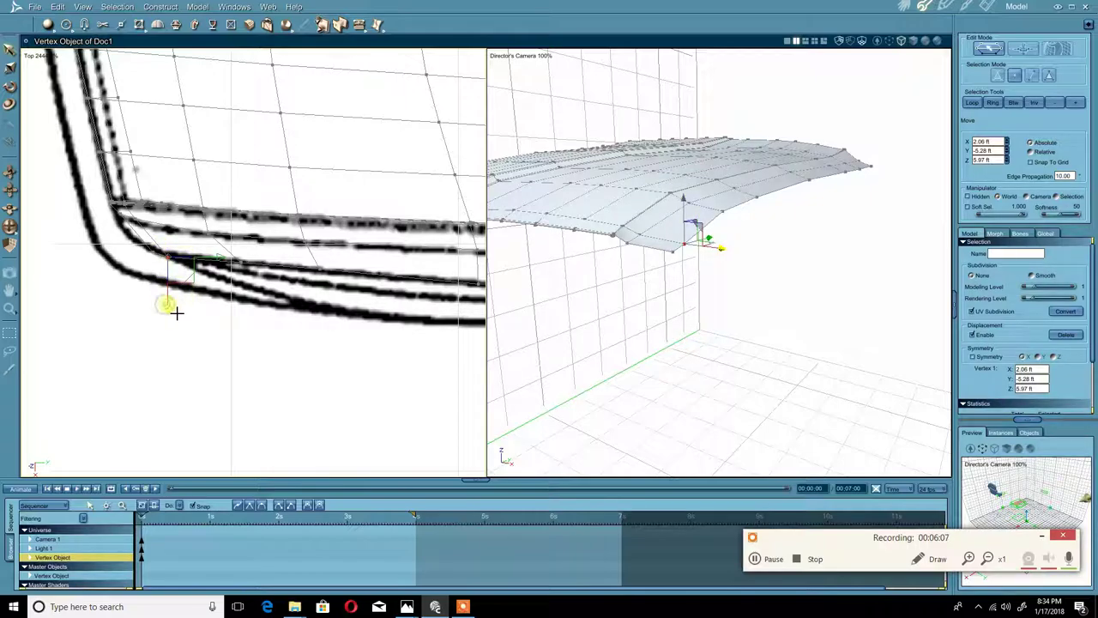
drag(175, 313, 154, 271)
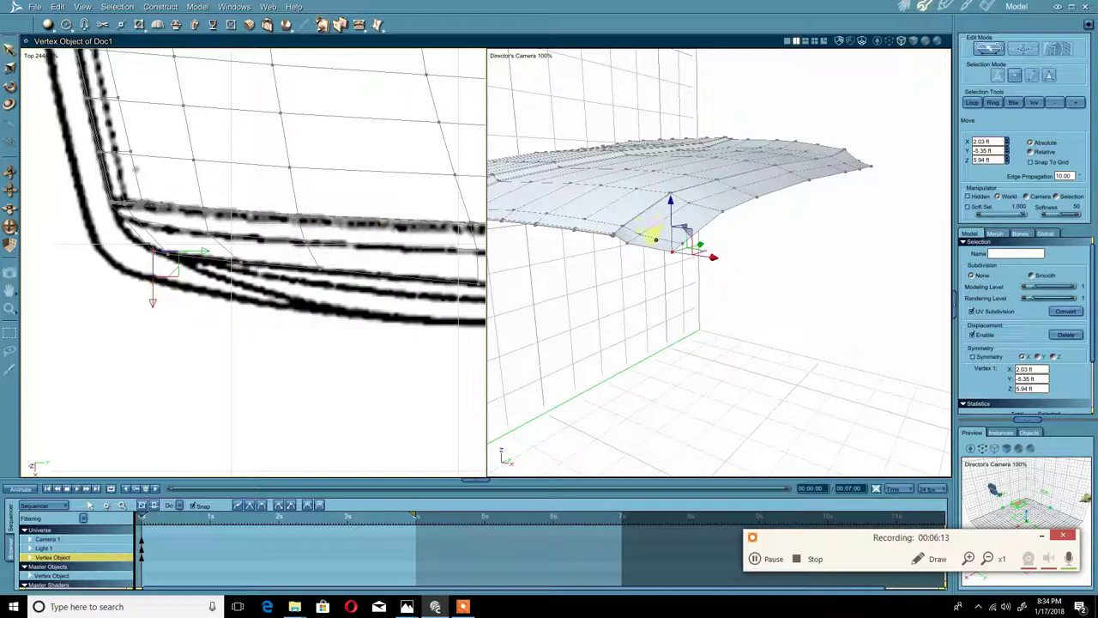
click(725, 249)
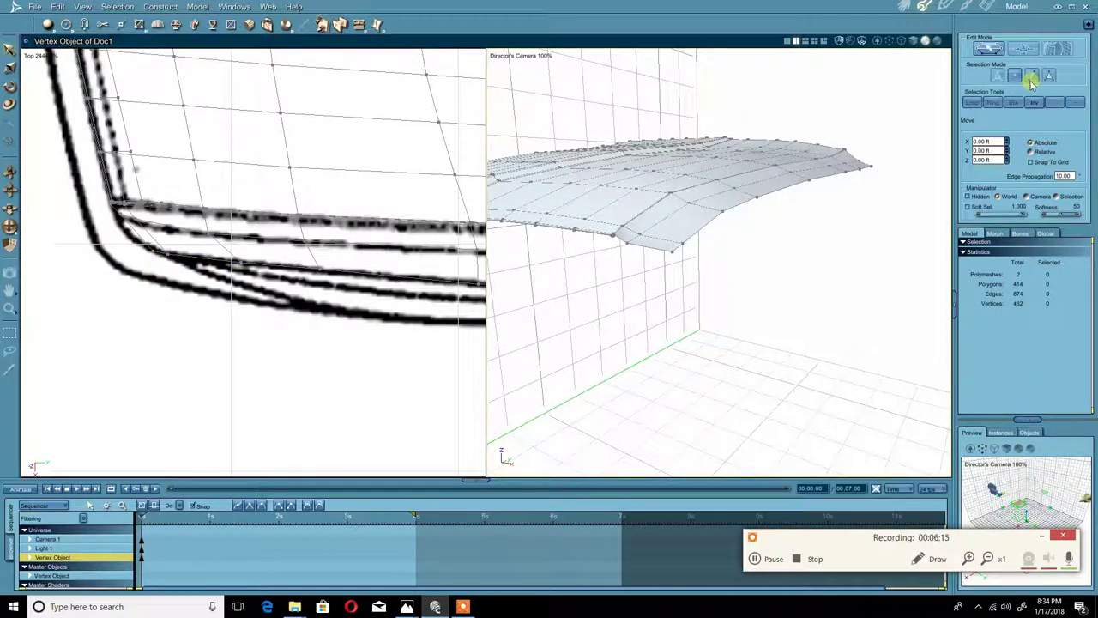
- Select the new outer edge loop and move it down to the blueprint's side crease above the wheel arch in the left view
click(729, 214)
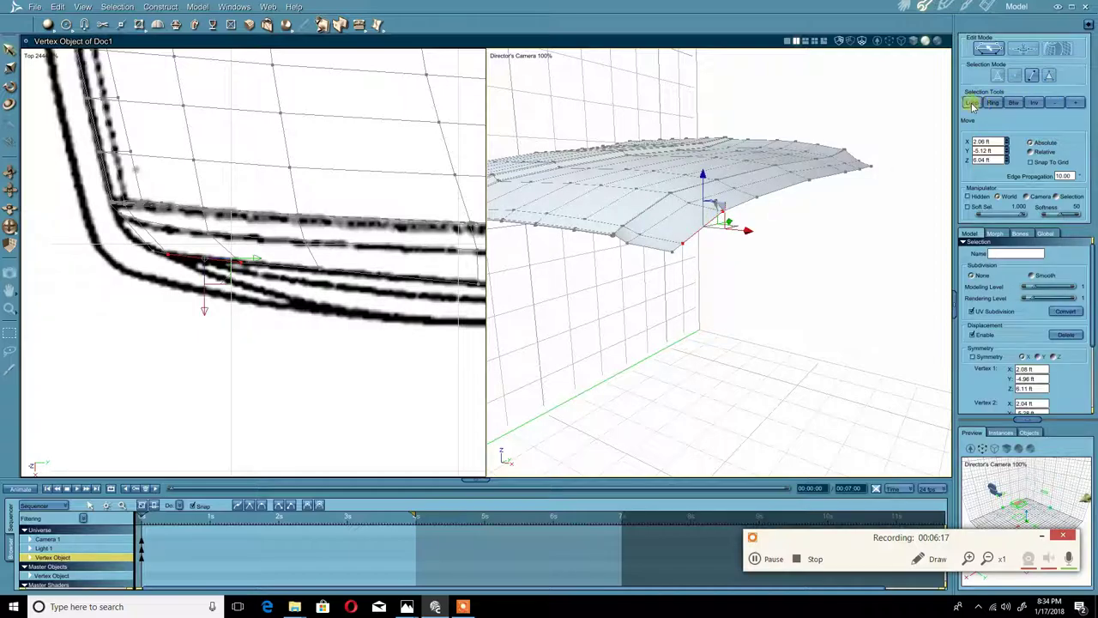
click(972, 103)
click(36, 58)
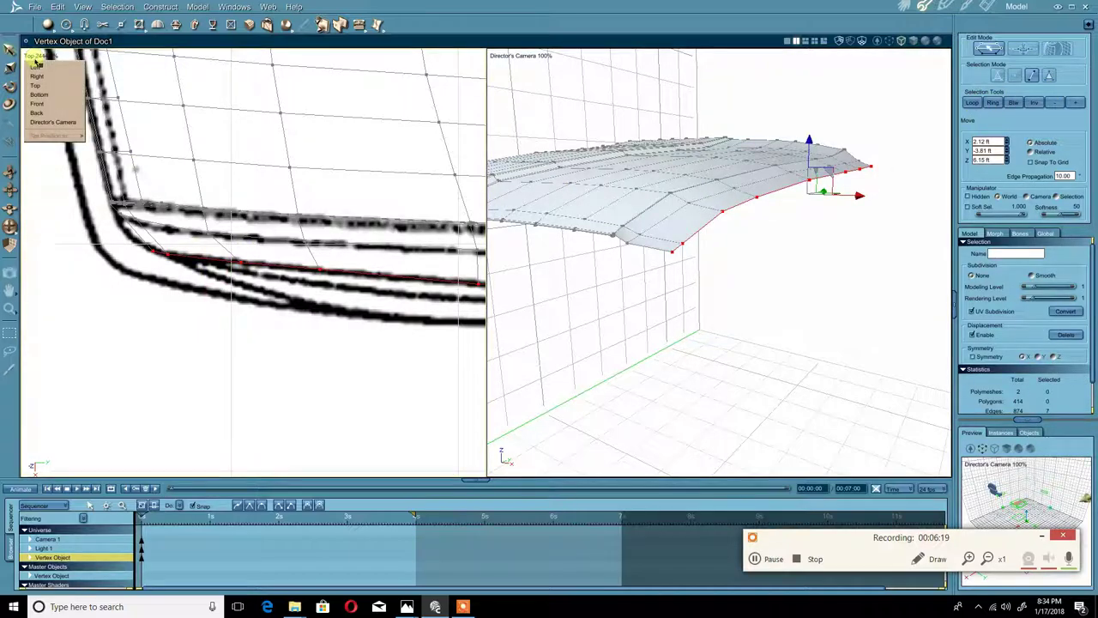
click(36, 67)
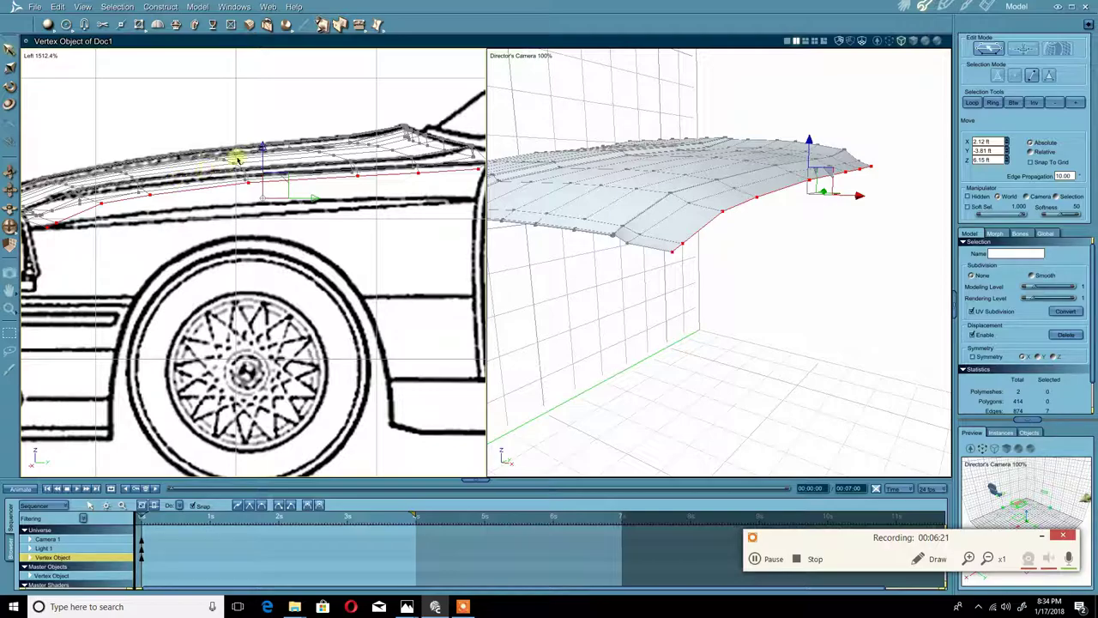
key(ctrl+z)
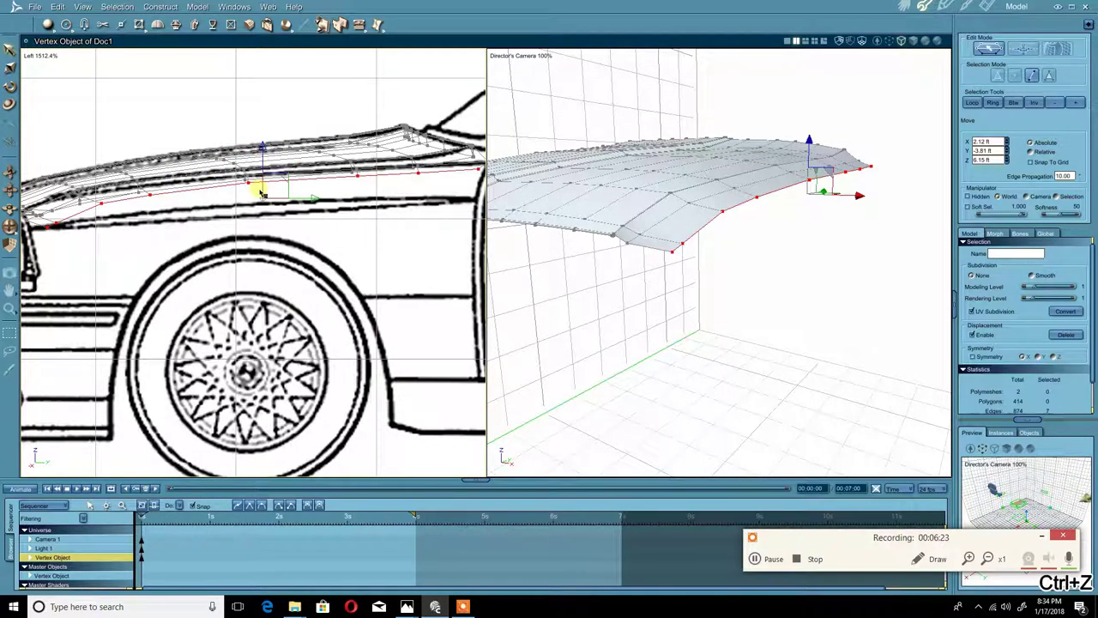
drag(274, 160, 262, 179)
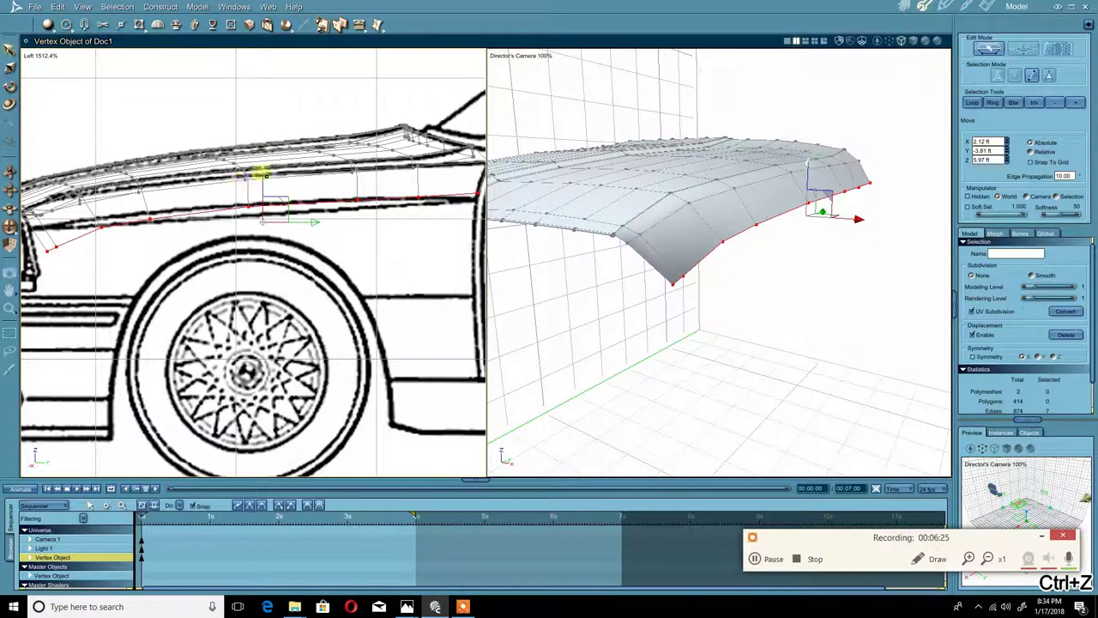
- Flatten the selected outer edge loop by scaling it vertically to a height of about 0.02 ft in the left view
click(9, 69)
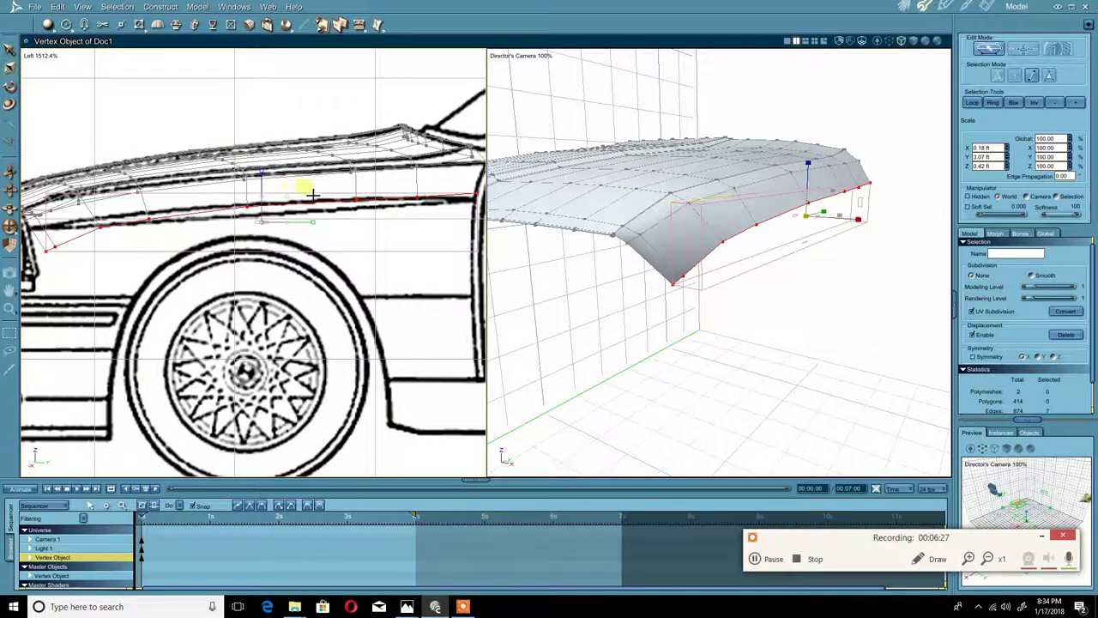
drag(268, 178, 259, 218)
mouse_move(263, 178)
mouse_down()
mouse_move(262, 197)
mouse_move(263, 187)
mouse_up()
middle_drag(186, 203, 231, 194)
mouse_move(302, 208)
mouse_down()
mouse_move(245, 208)
mouse_move(241, 188)
mouse_up()
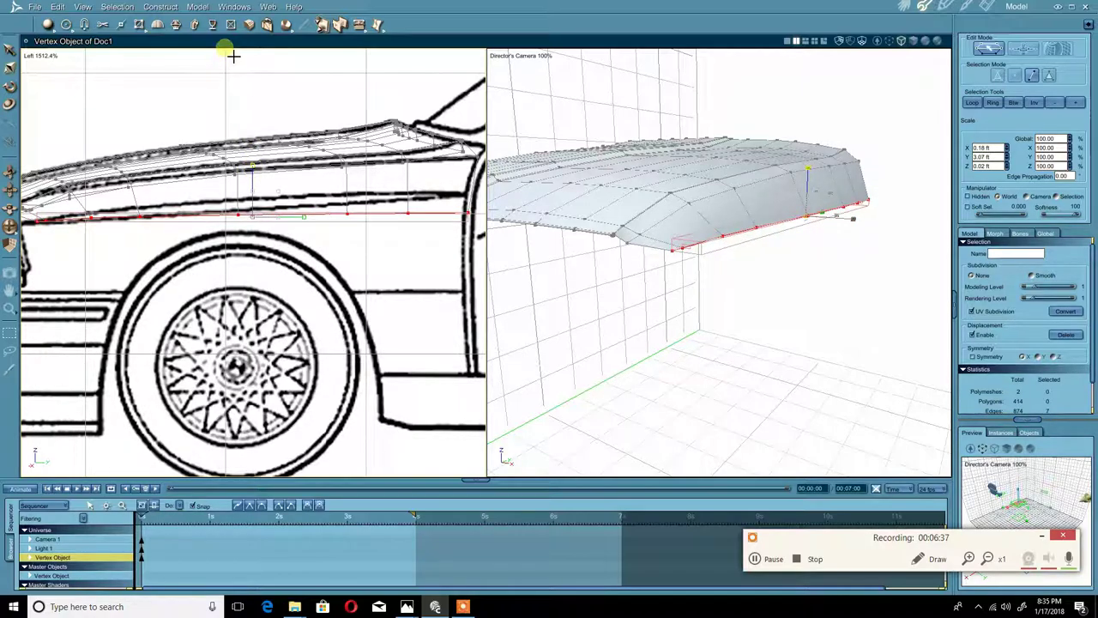
- Move the flattened outer edge loop up slightly to Z 5.99 ft, near the blueprint's side crease
right_click(257, 126)
click(245, 128)
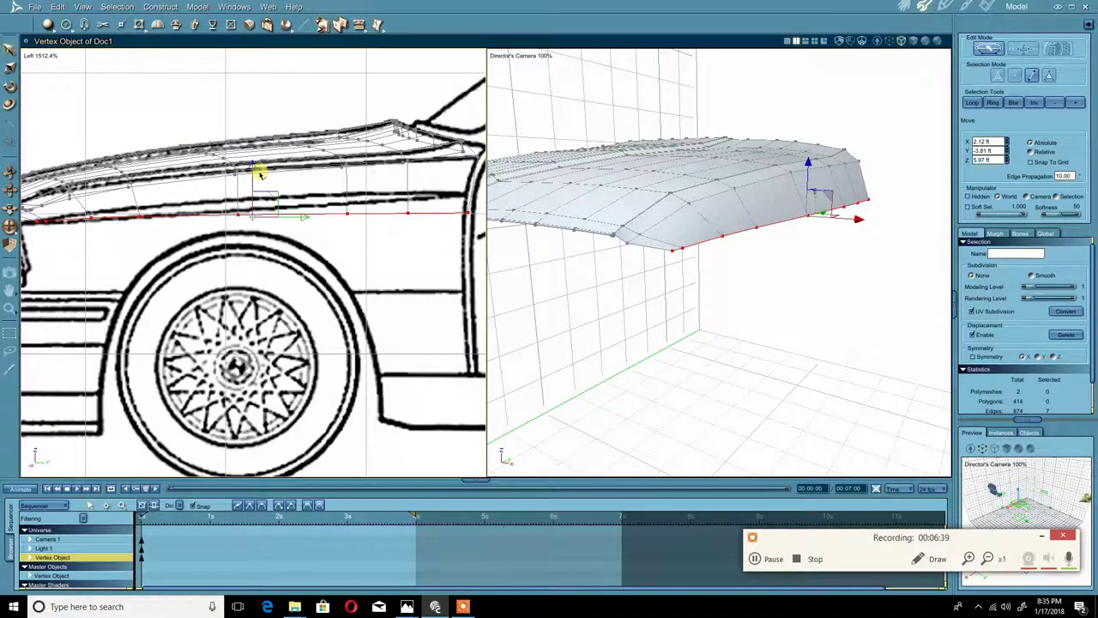
mouse_move(258, 171)
mouse_down()
mouse_move(249, 152)
mouse_move(254, 176)
mouse_up()
middle_drag(212, 192, 296, 181)
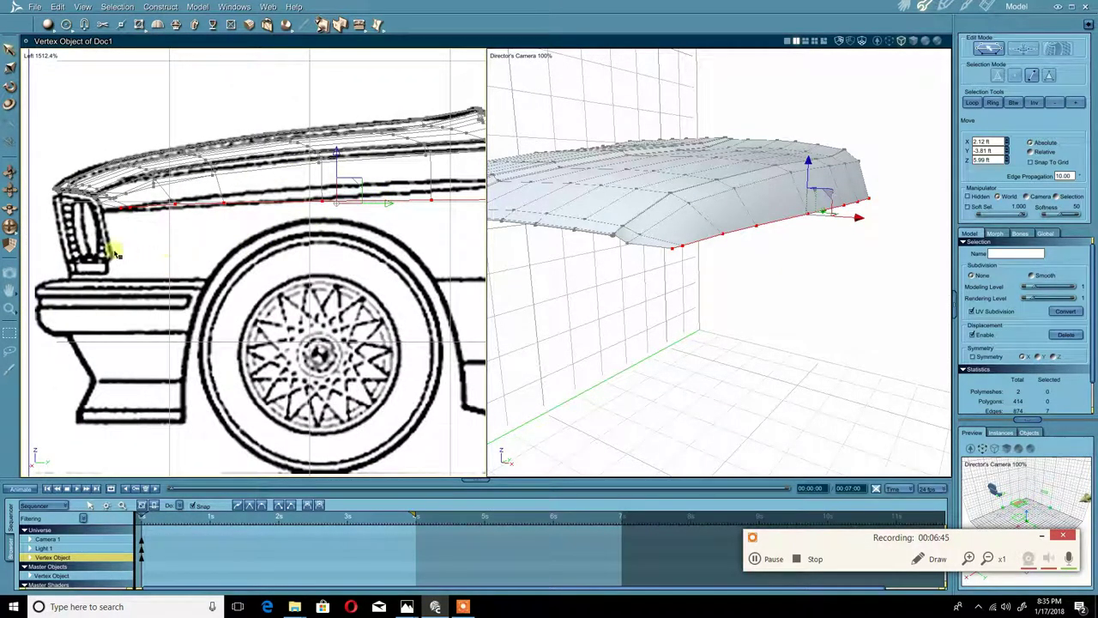
- Move the loop's front edge down to Z 5.94 ft on the blueprint crease behind the headlight and clear the selection
drag(97, 254, 137, 201)
scroll(191, 194, up, 4)
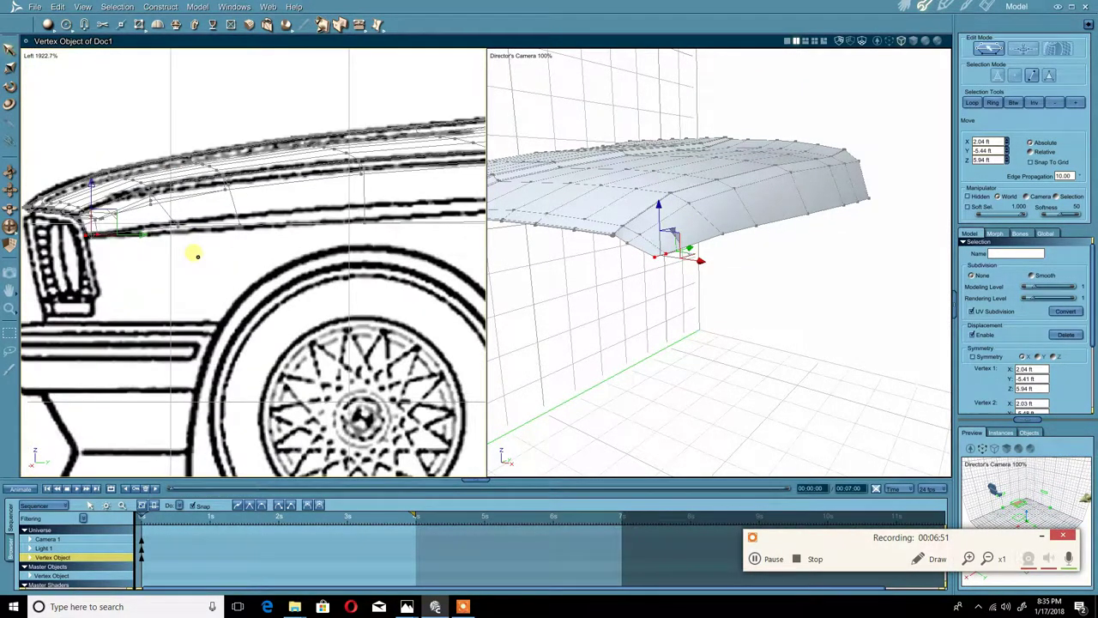
click(249, 261)
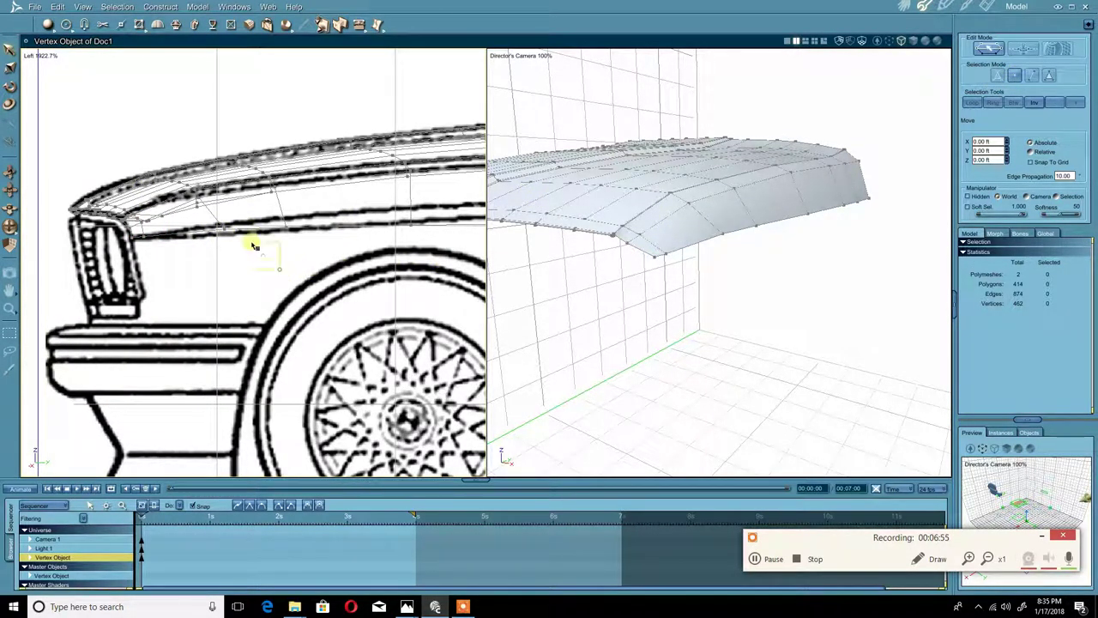
- Raise the third, fourth and fifth vertices from the front of the outer row together to Z 6.02 ft
click(224, 227)
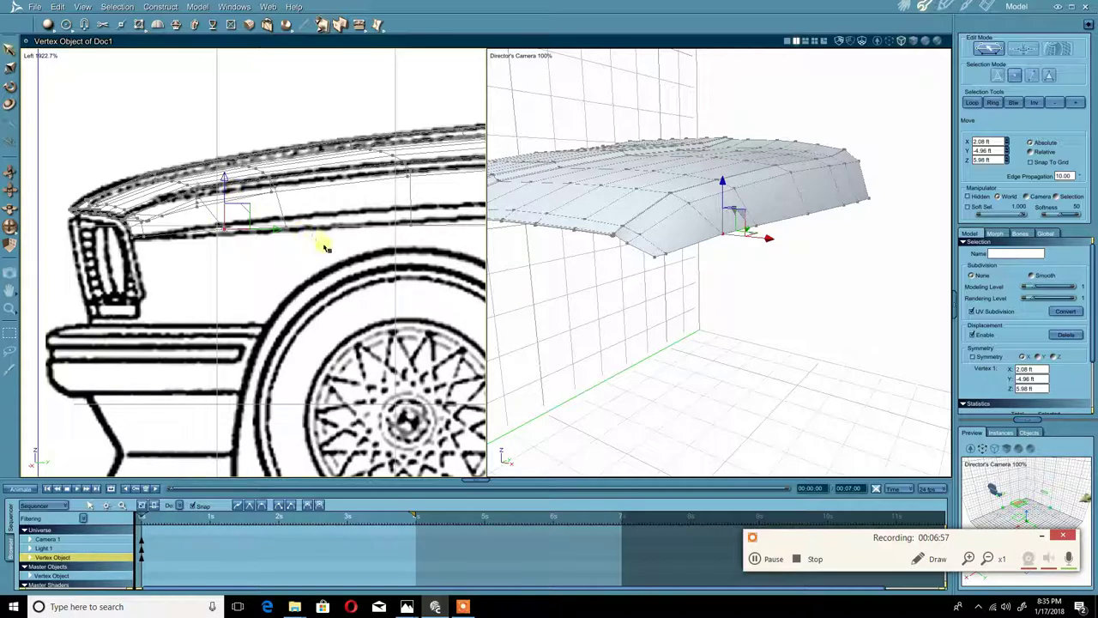
scroll(450, 228, down, 4)
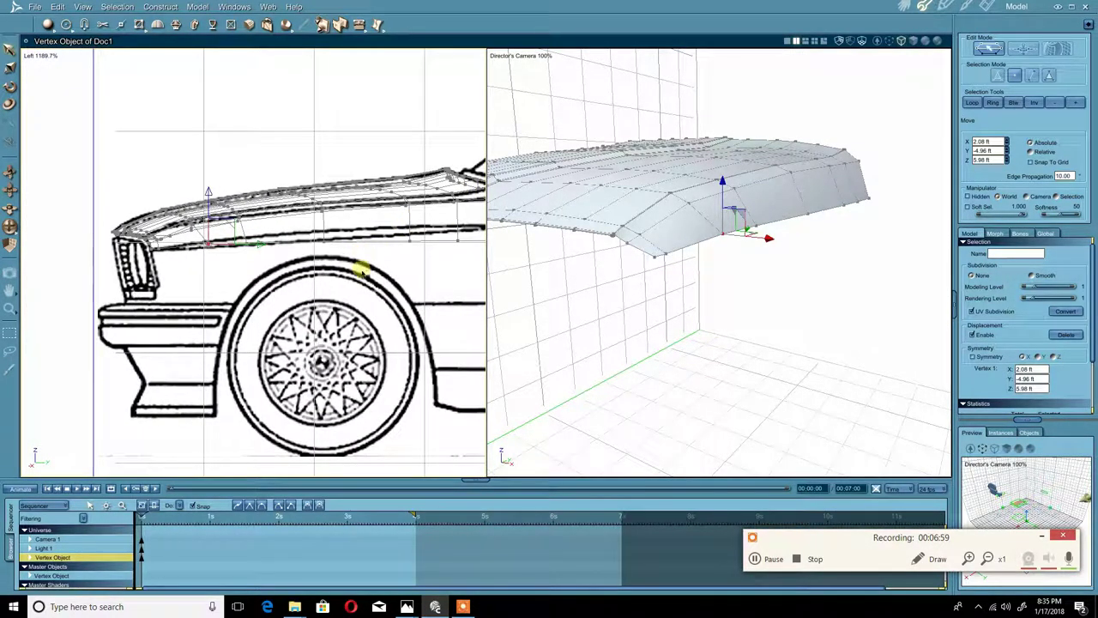
drag(367, 282, 205, 231)
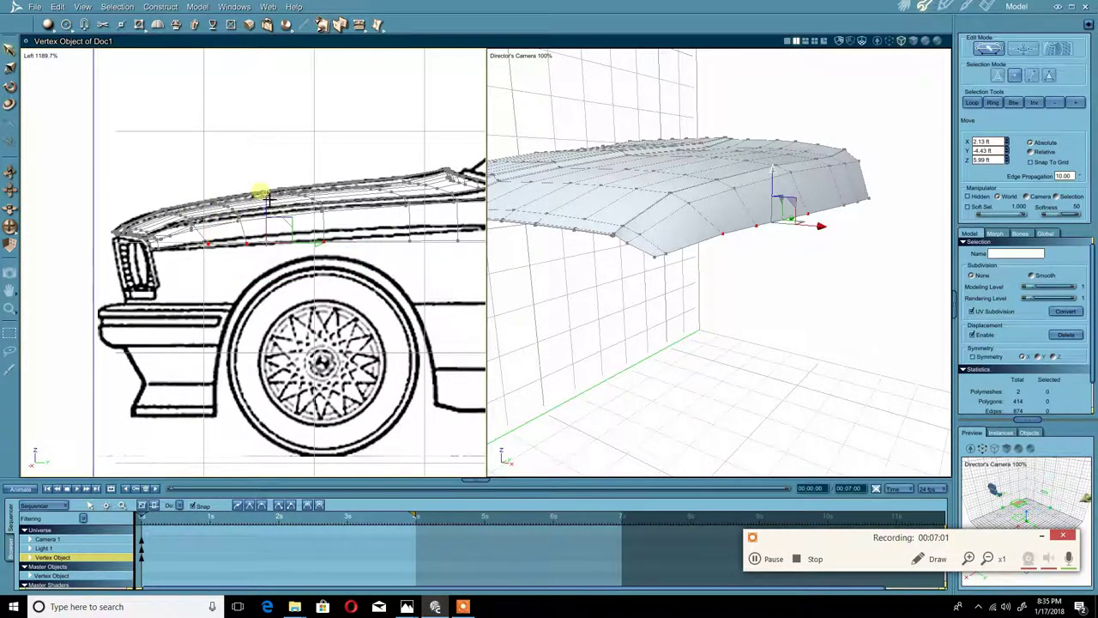
drag(269, 199, 270, 197)
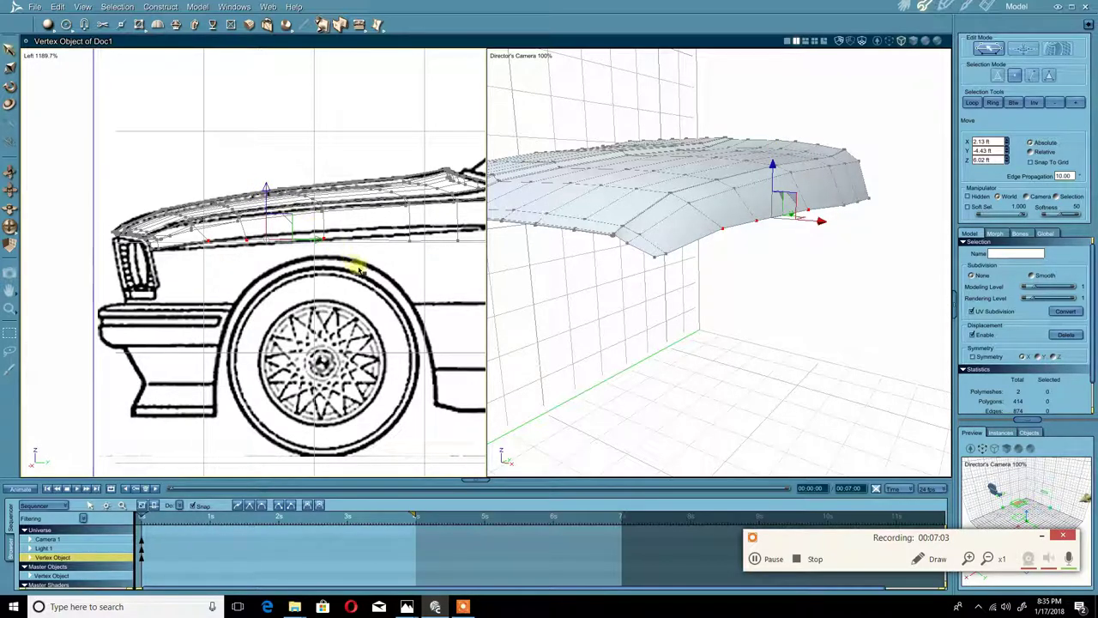
- Raise the fourth and fifth outer vertices from the front to Z 6.06 ft, and lift the fifth slightly further onto the crease line
shift+drag(359, 270, 238, 231)
drag(285, 189, 284, 182)
middle_drag(335, 213, 290, 214)
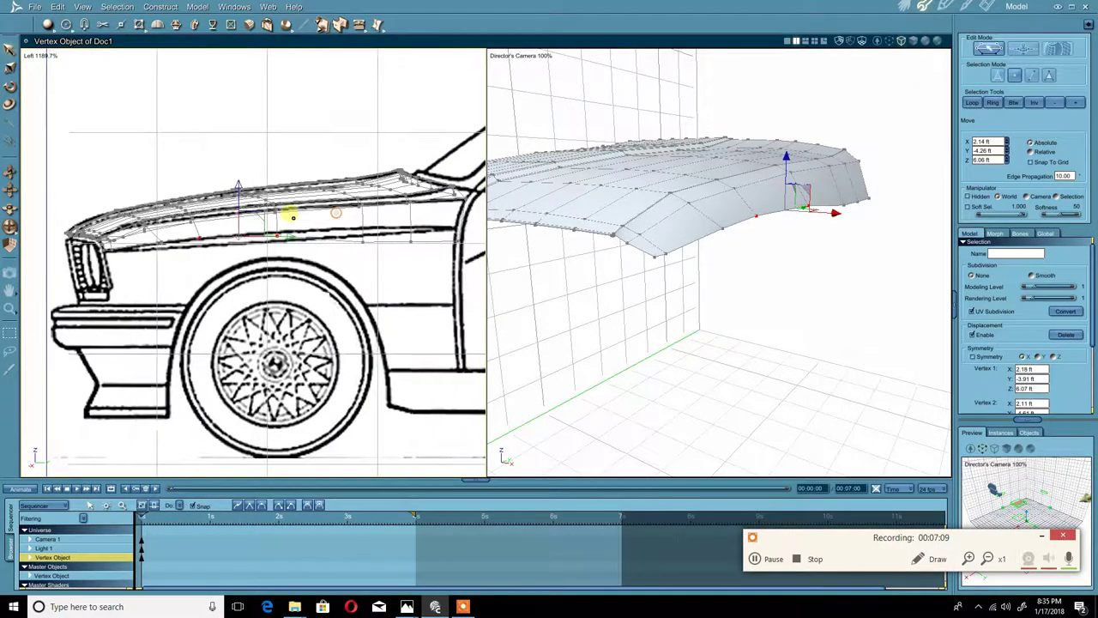
click(270, 223)
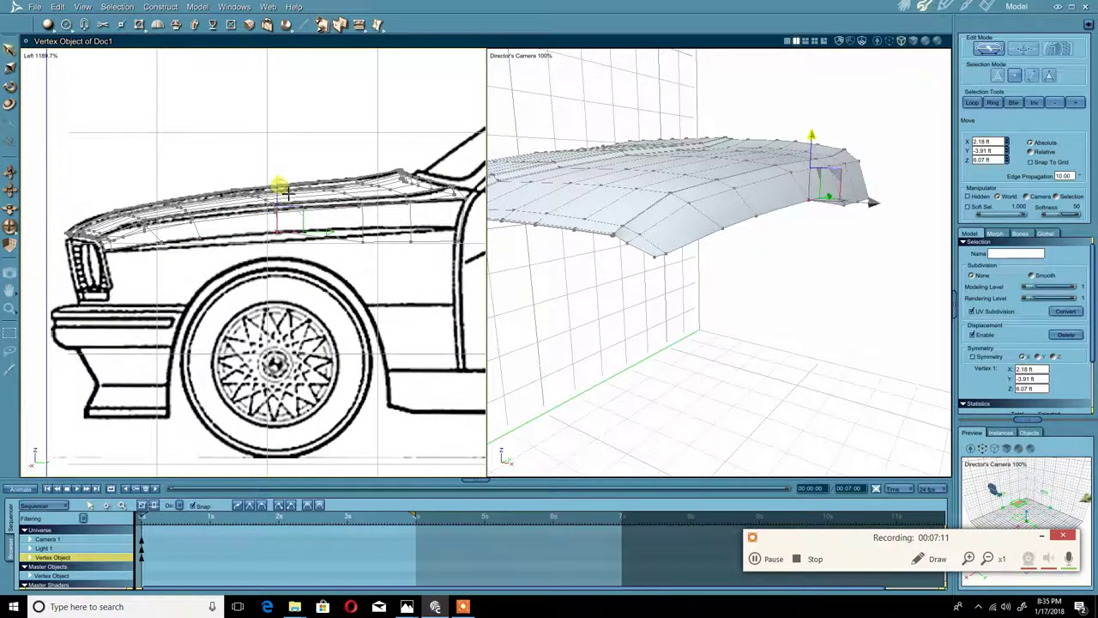
drag(278, 186, 278, 183)
- Raise the three rear vertices of the outer row to Z 6.14 ft on the blueprint's side crease
middle_drag(365, 217, 290, 222)
drag(446, 274, 254, 227)
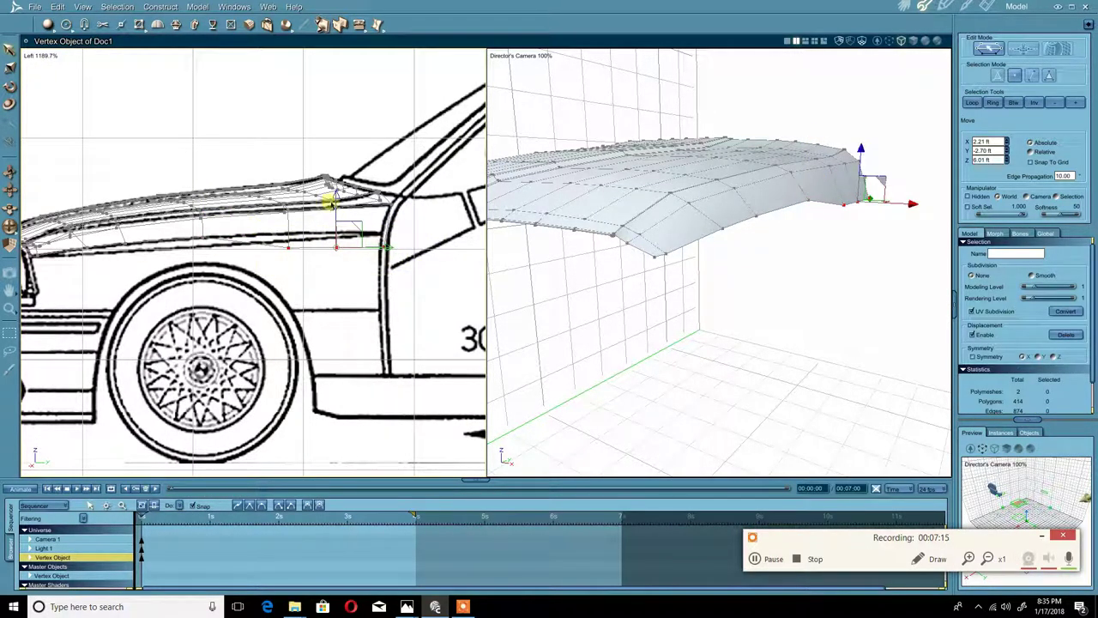
drag(335, 198, 335, 183)
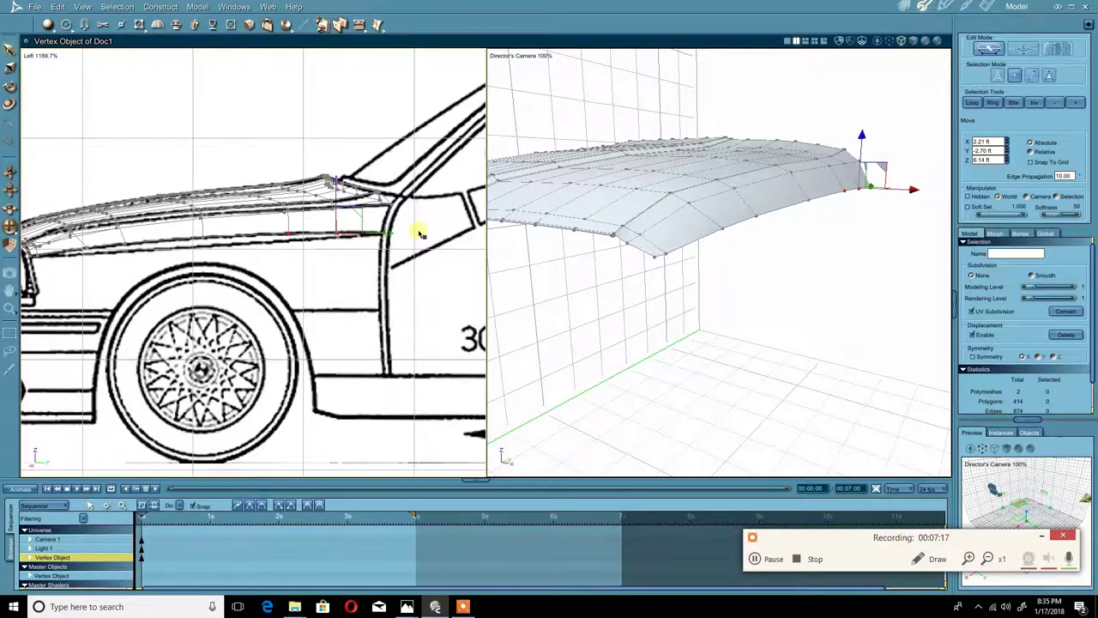
- Move the outer row's rear corner vertex slightly forward to Y -2.28 ft at the blueprint's door gap
click(392, 232)
scroll(448, 215, up, 5)
click(338, 258)
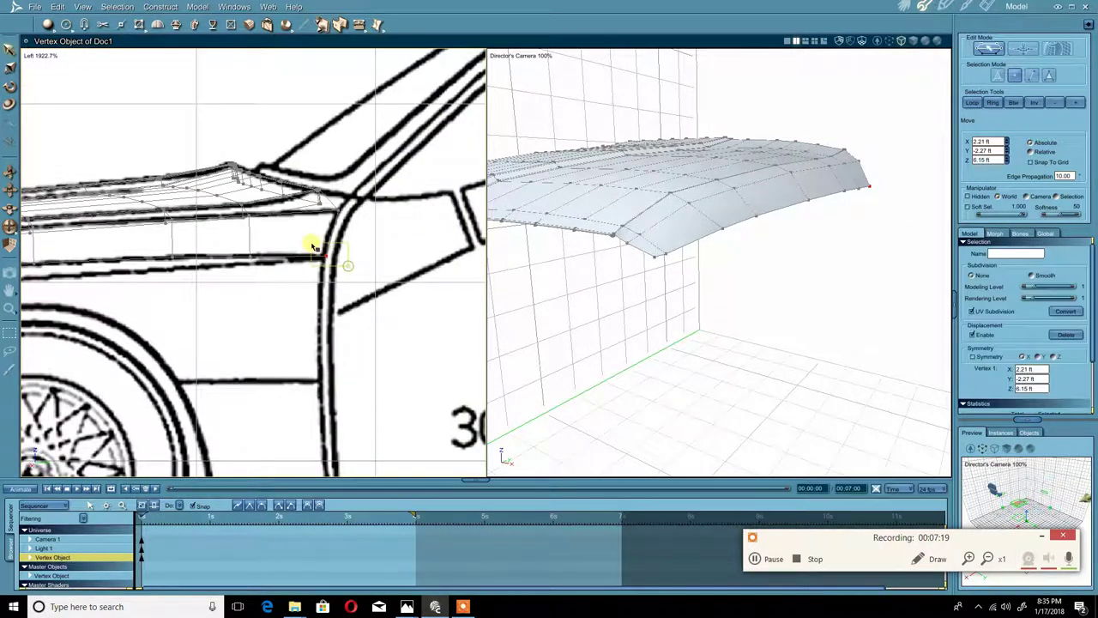
scroll(350, 249, up, 2)
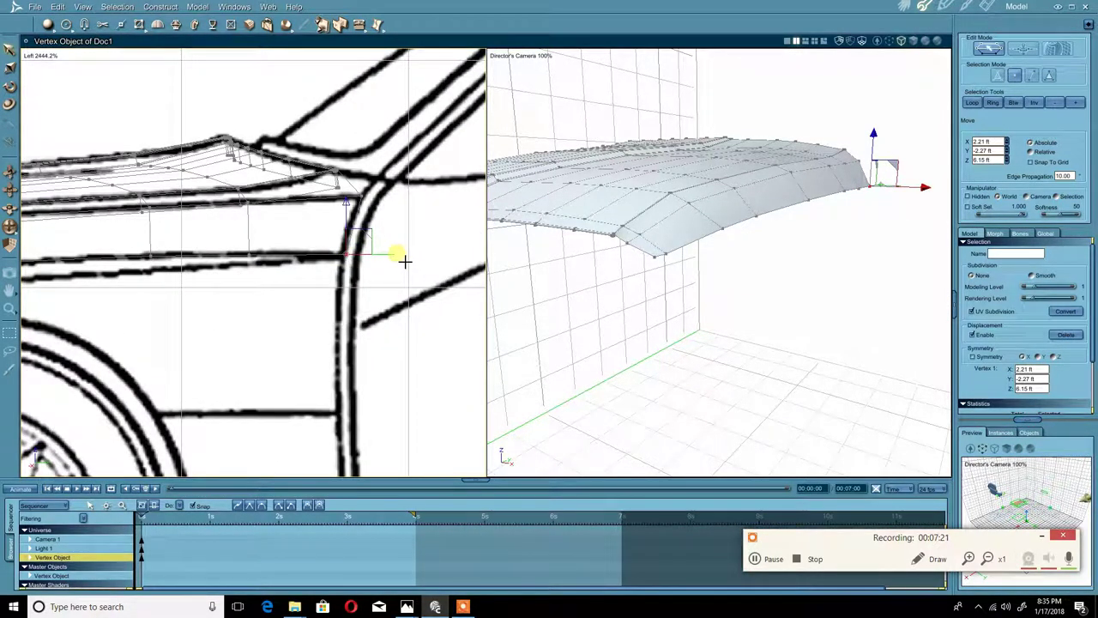
scroll(163, 256, down, 4)
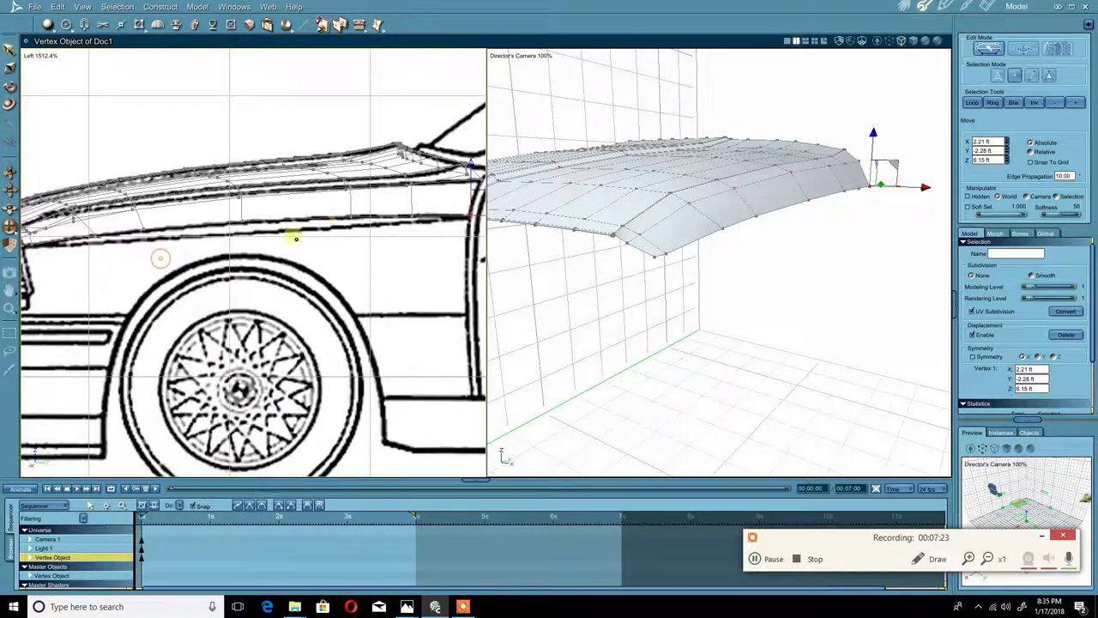
- Raise the second outer vertex from the front to Z 5.95 ft beside the headlight, and clear the vertex selection
middle_drag(262, 238, 331, 230)
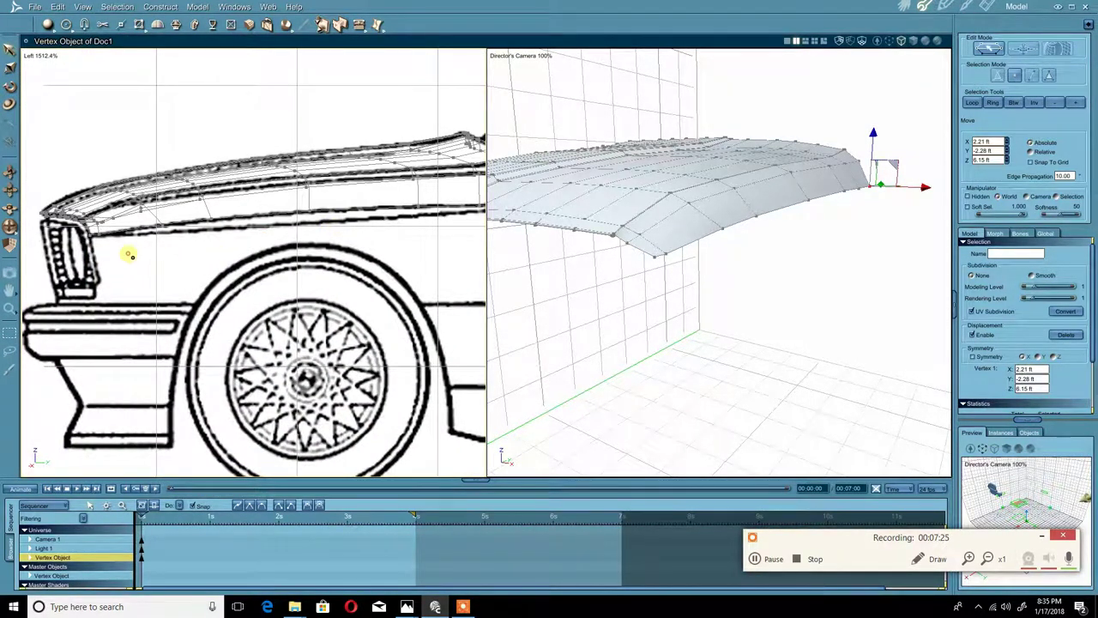
scroll(128, 246, up, 5)
scroll(238, 271, up, 1)
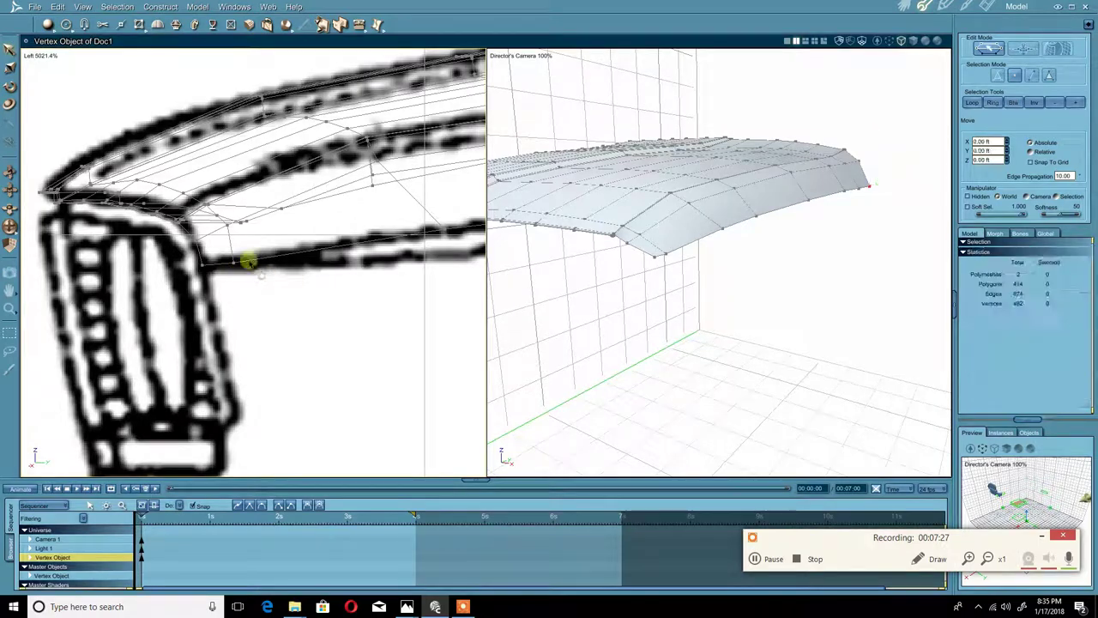
click(233, 250)
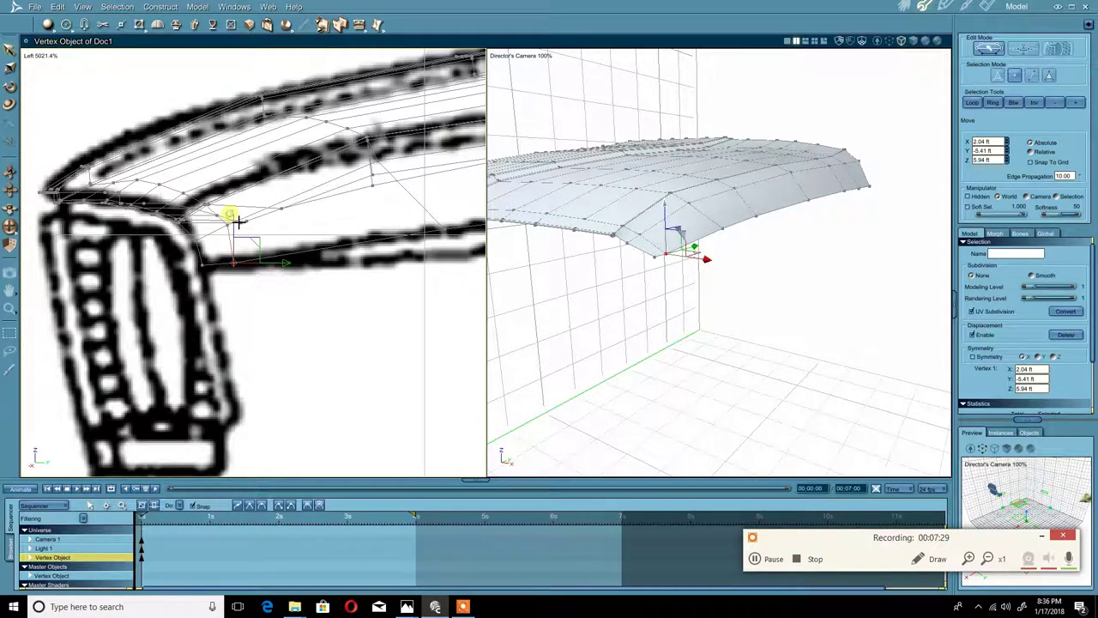
drag(239, 221, 237, 216)
scroll(277, 235, down, 6)
middle_drag(467, 244, 232, 247)
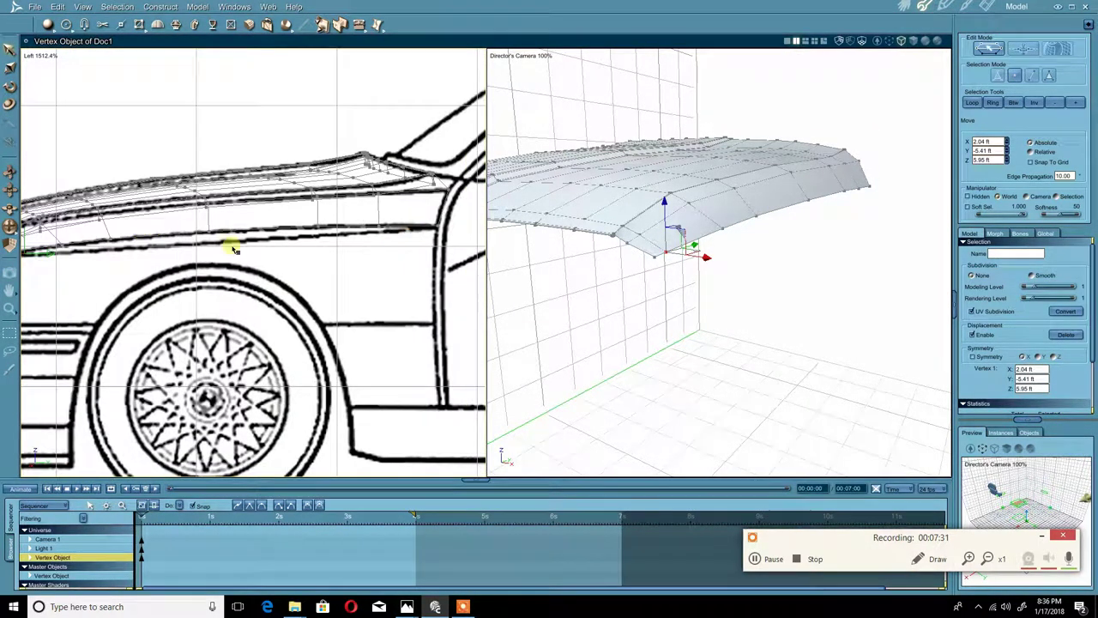
click(232, 249)
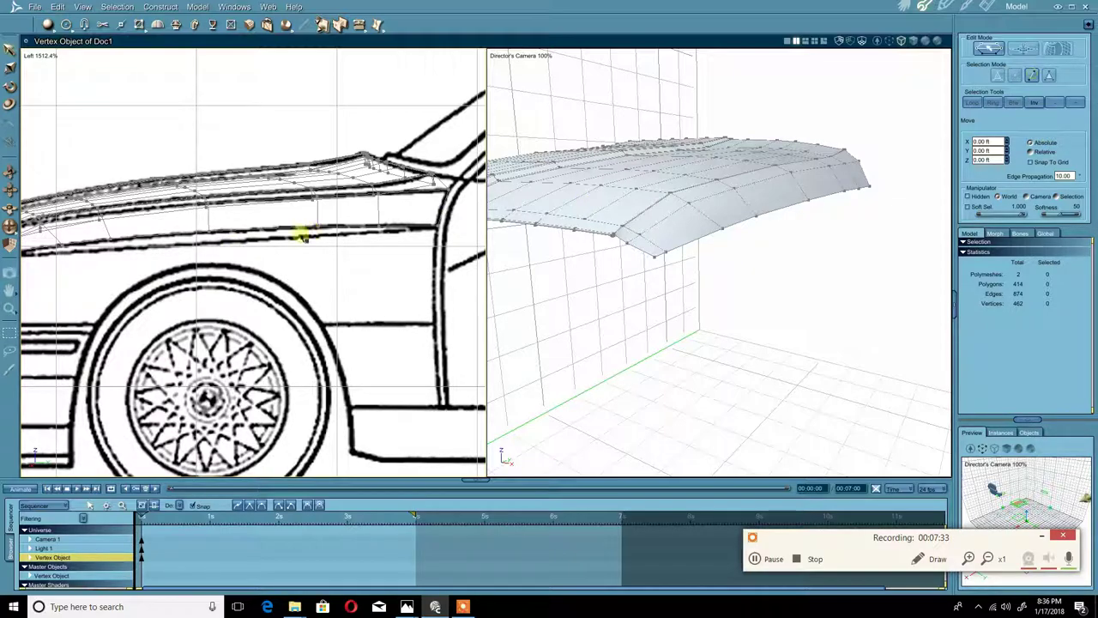
- Select the fender's whole outer edge loop and extrude it outward to the blueprint's outermost body line in the top view
click(270, 228)
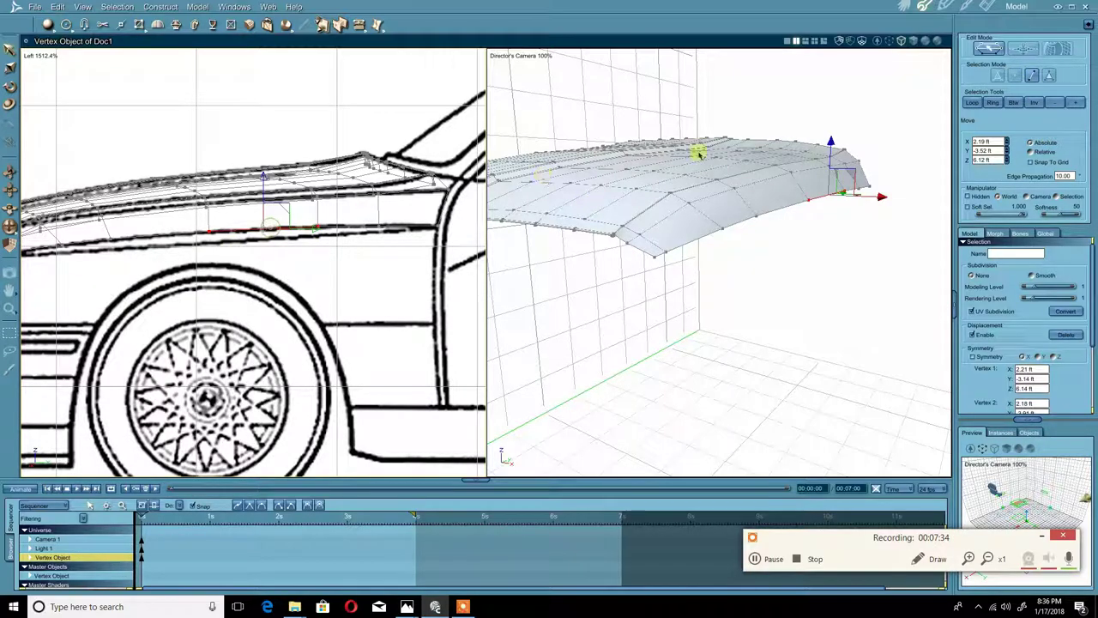
click(970, 104)
scroll(316, 284, down, 1)
middle_drag(257, 285, 353, 258)
scroll(352, 257, down, 1)
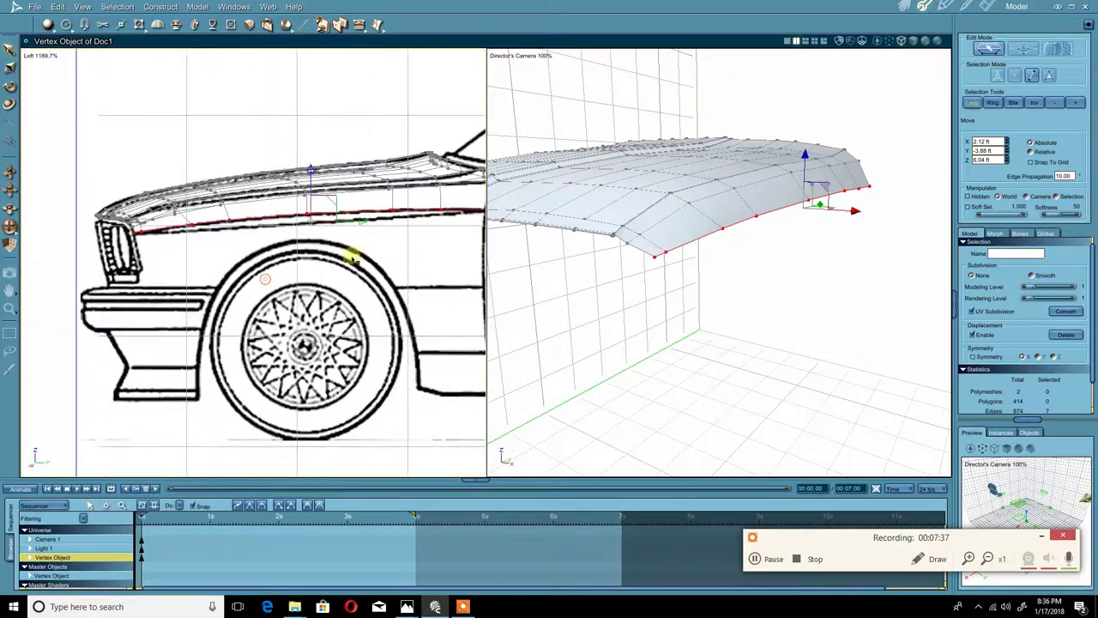
scroll(277, 256, up, 1)
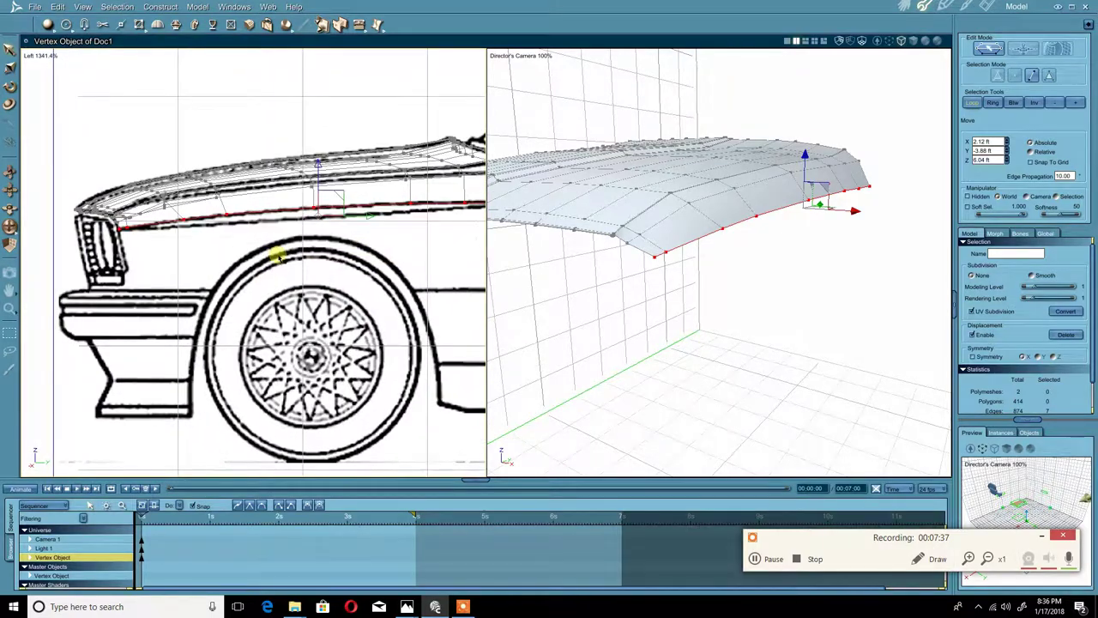
click(39, 60)
click(39, 86)
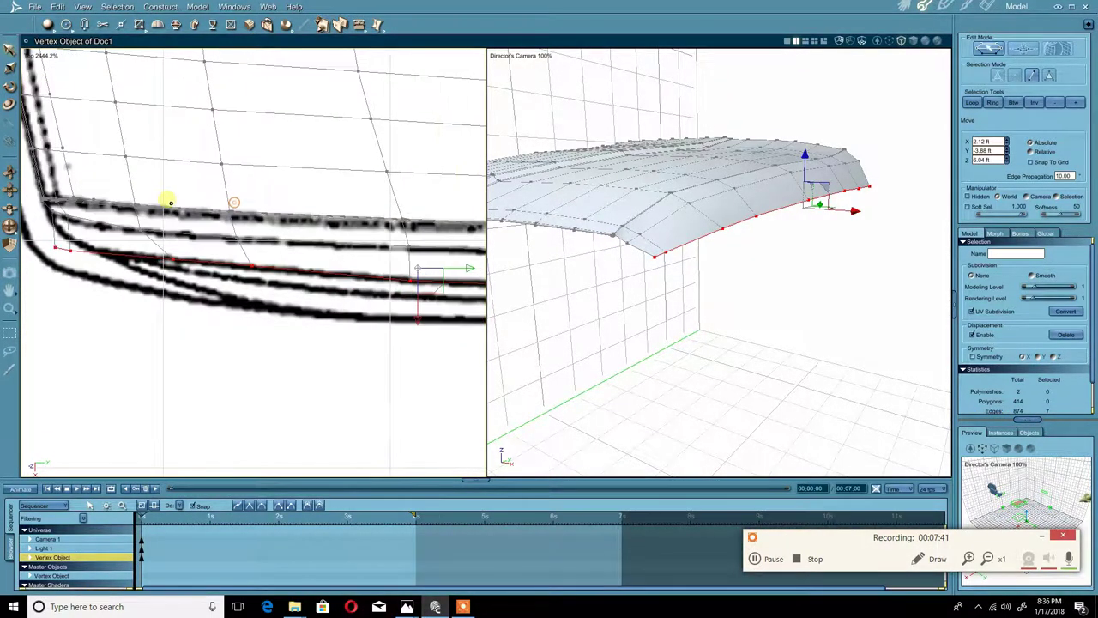
middle_drag(171, 203, 255, 202)
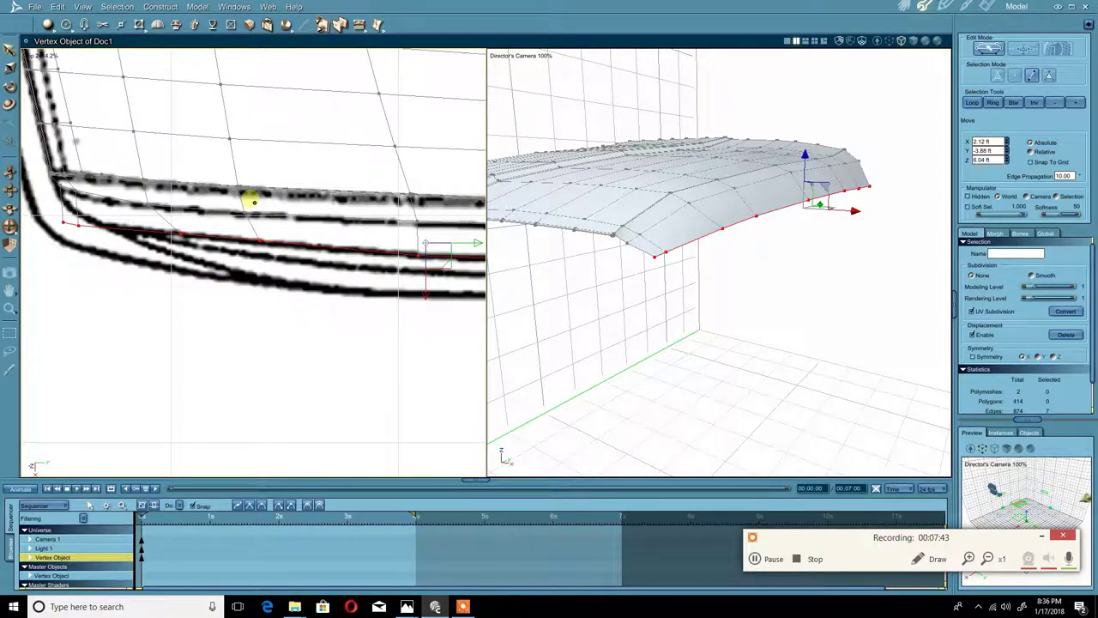
scroll(254, 202, down, 1)
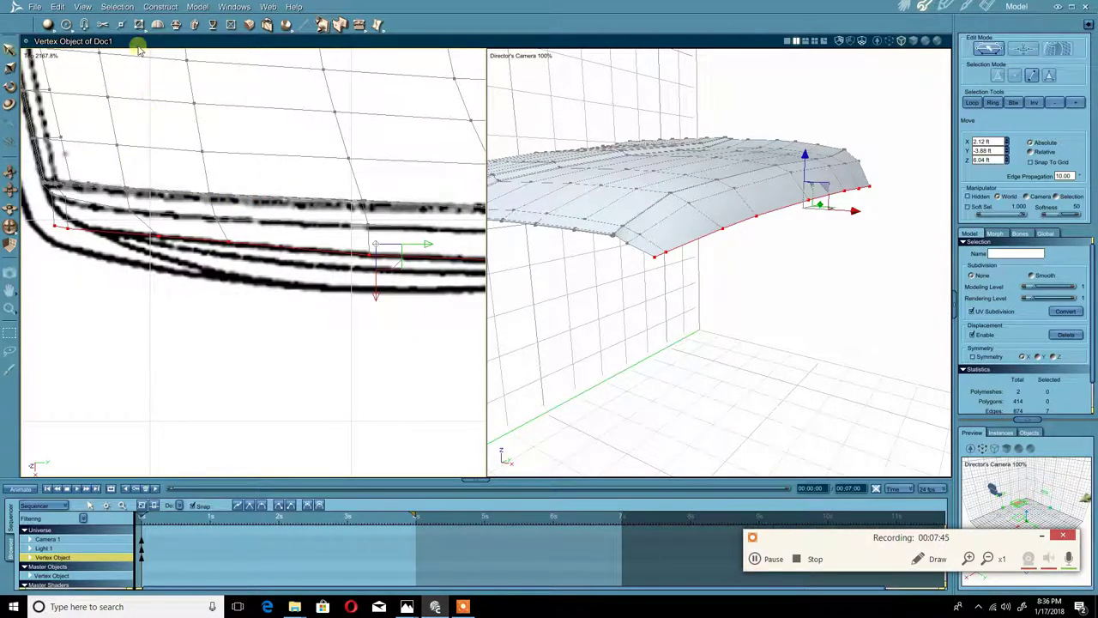
click(177, 25)
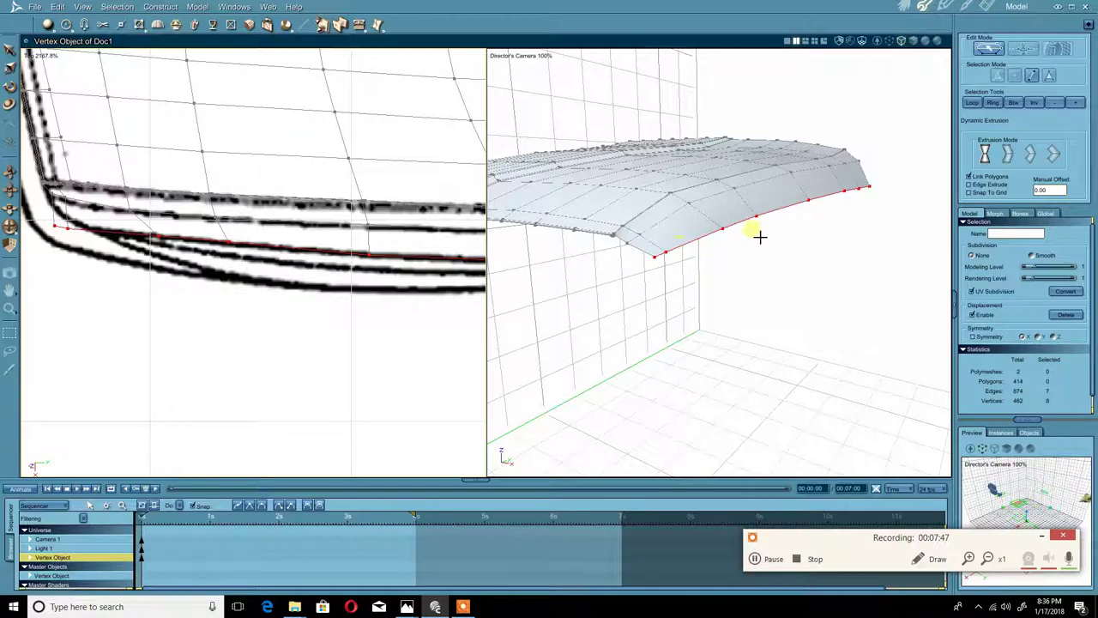
drag(755, 226, 721, 319)
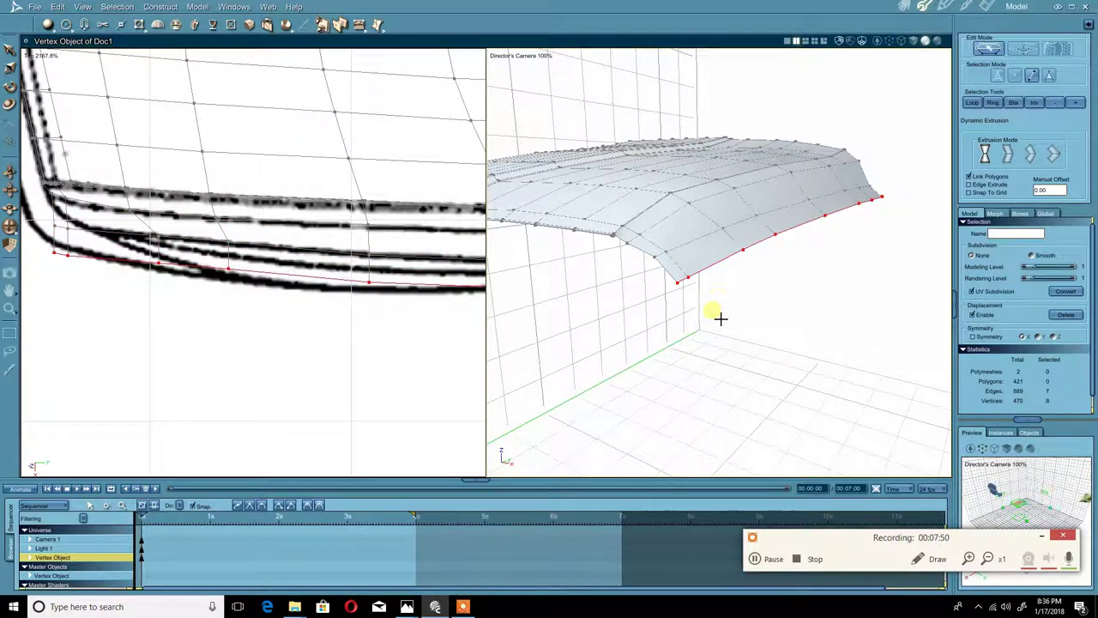
- Adjust the new outer edge loop's height in the left view to Z 5.94 ft, just below the blueprint's side crease
click(42, 56)
click(40, 66)
scroll(269, 182, down, 2)
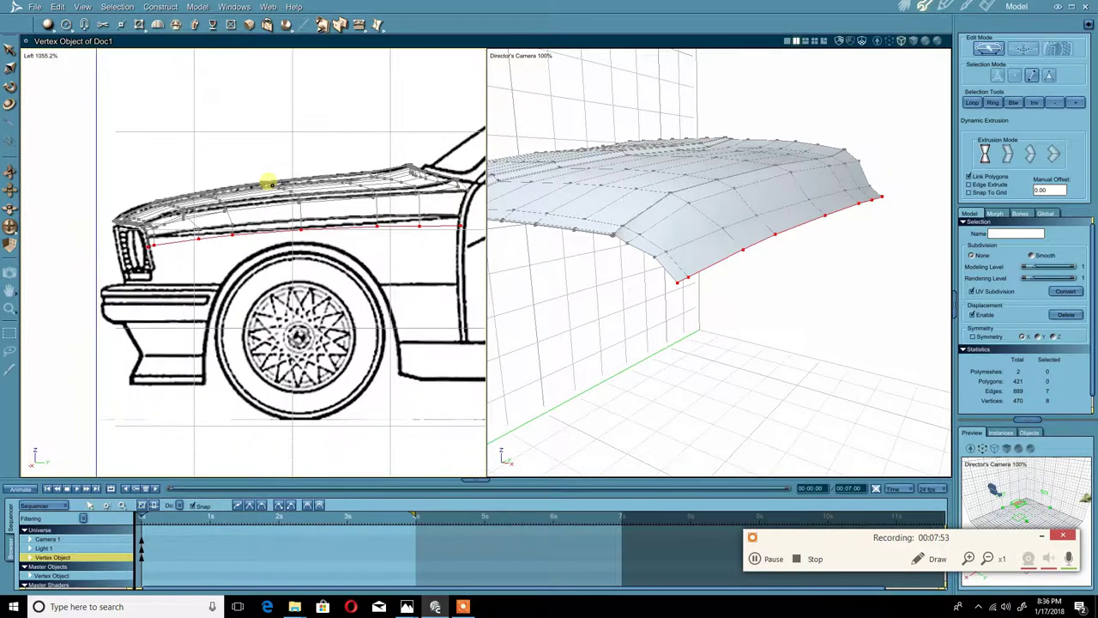
middle_drag(270, 181, 201, 149)
click(9, 48)
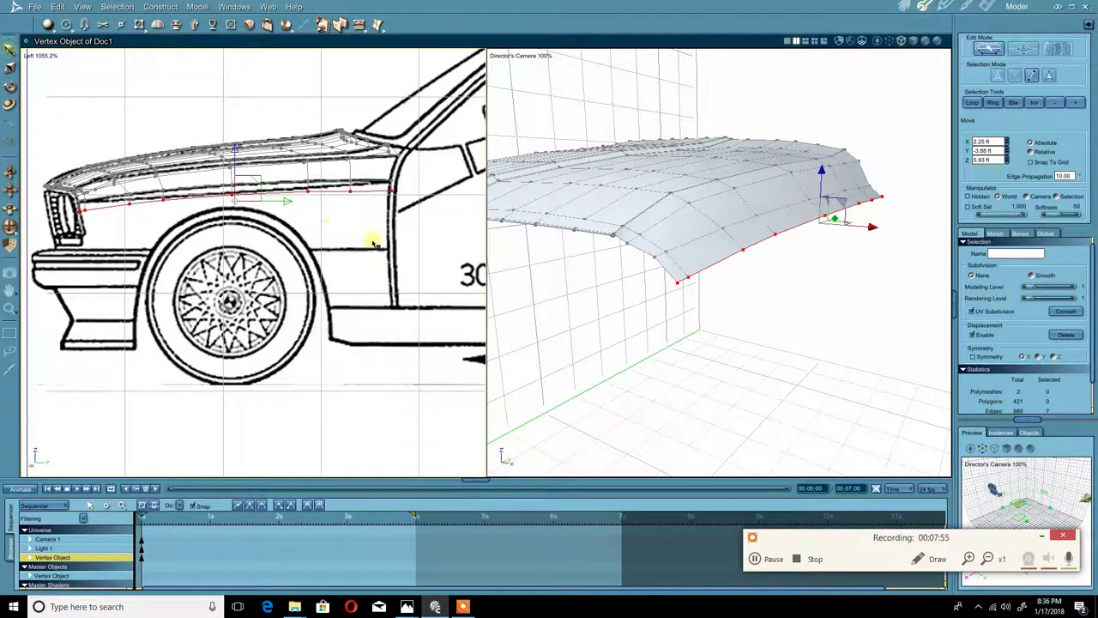
drag(234, 147, 230, 171)
scroll(234, 208, up, 2)
middle_drag(234, 208, 318, 229)
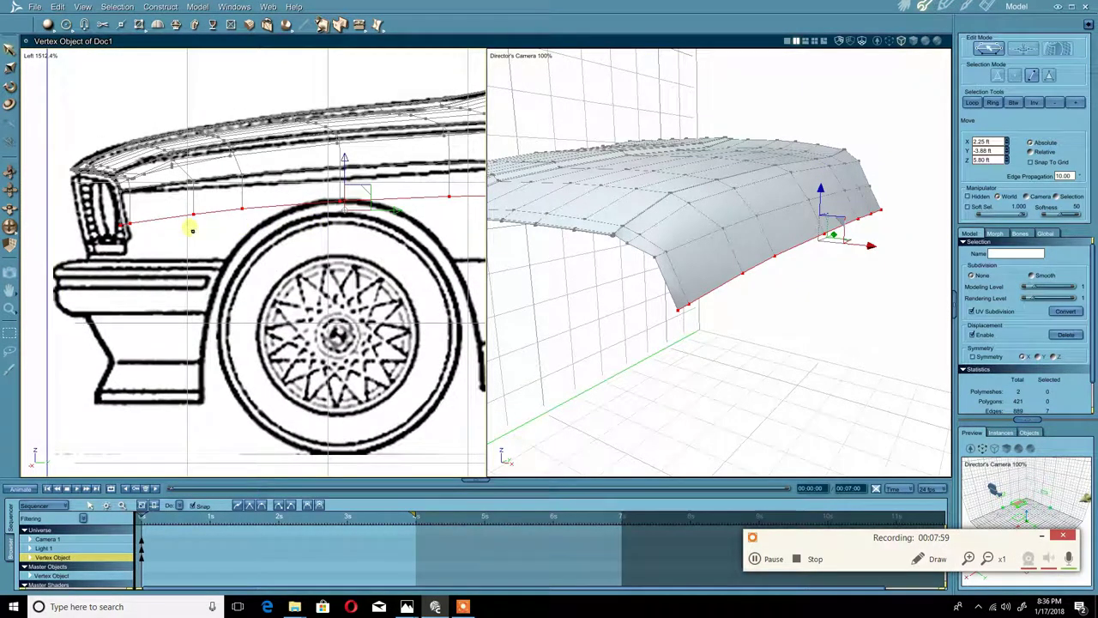
scroll(191, 228, up, 2)
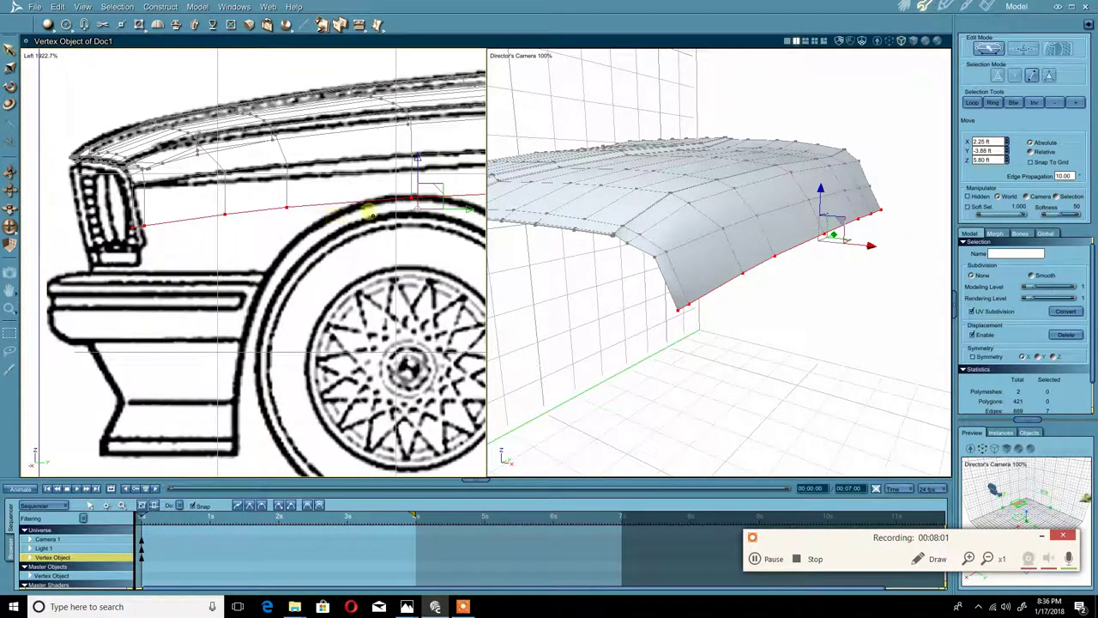
middle_drag(369, 212, 264, 235)
drag(306, 180, 311, 162)
middle_drag(384, 166, 208, 183)
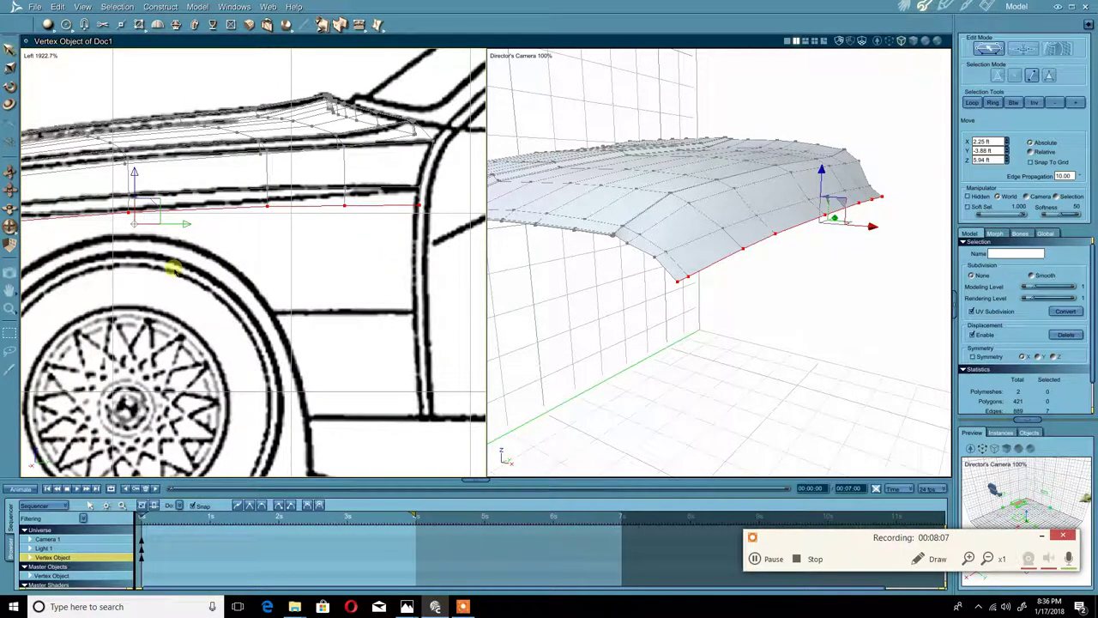
- Raise the outer edge loop's selected front and rear edges to Z 5.97 ft in the left view
middle_drag(103, 262, 252, 282)
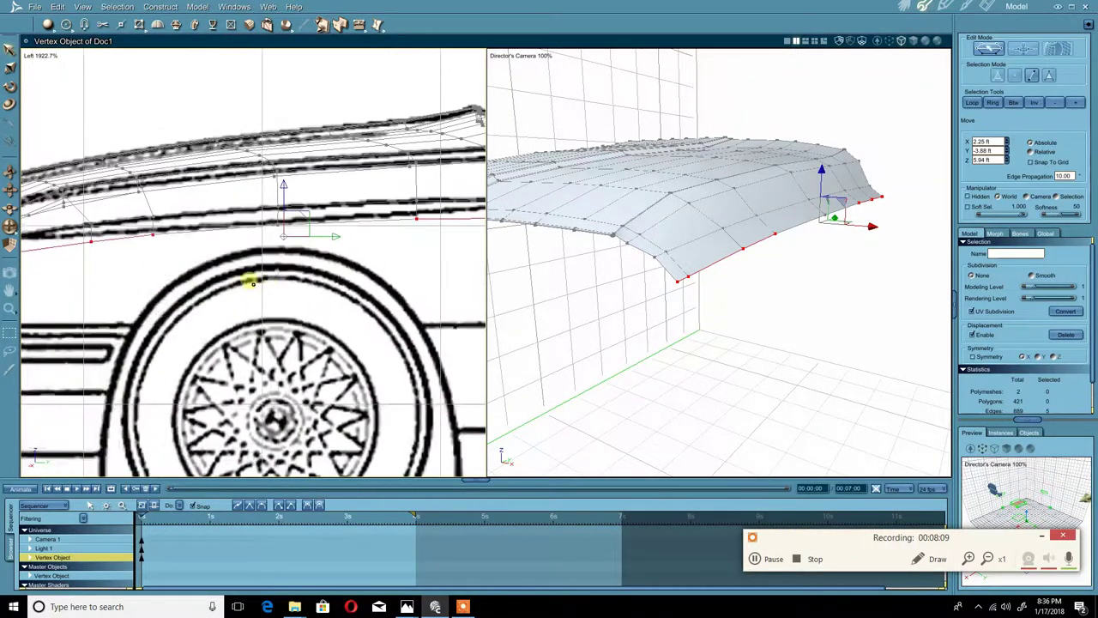
drag(290, 196, 290, 190)
middle_drag(161, 237, 201, 232)
- Deselect the next edges ahead of and behind the wheel, and raise the remaining outer edges to Z 6.00 ft
drag(222, 256, 186, 220)
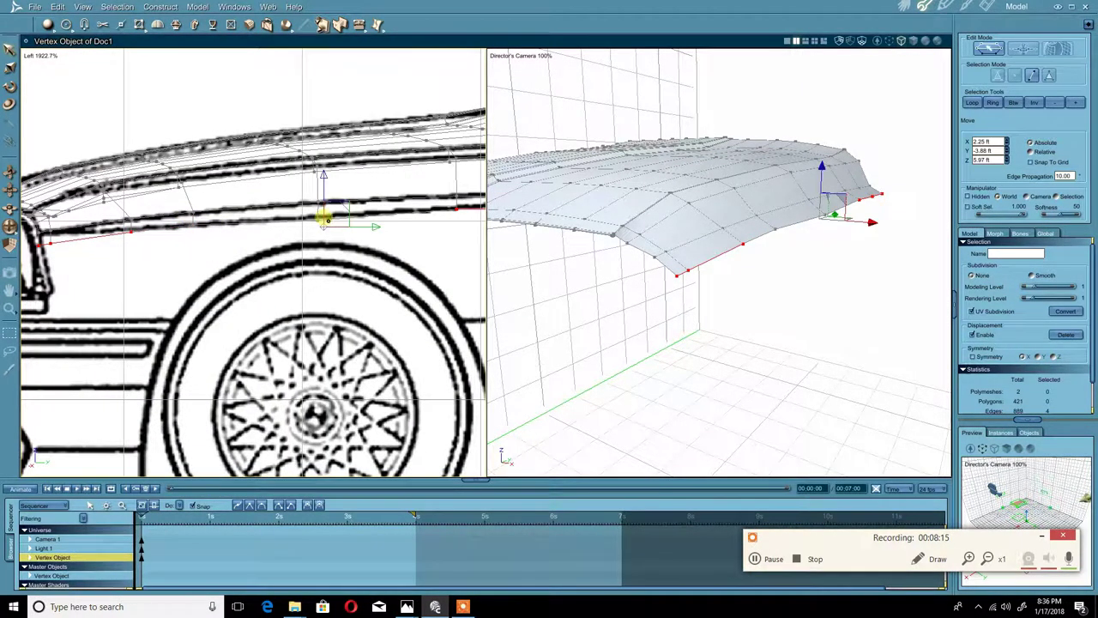
middle_drag(323, 216, 147, 214)
shift+drag(292, 239, 205, 187)
drag(120, 169, 119, 165)
right_click(12, 211)
- Remove another rear edge from the selection and raise the loop's remaining end edges to Z 6.01 ft
middle_drag(206, 224, 231, 228)
middle_drag(354, 219, 243, 225)
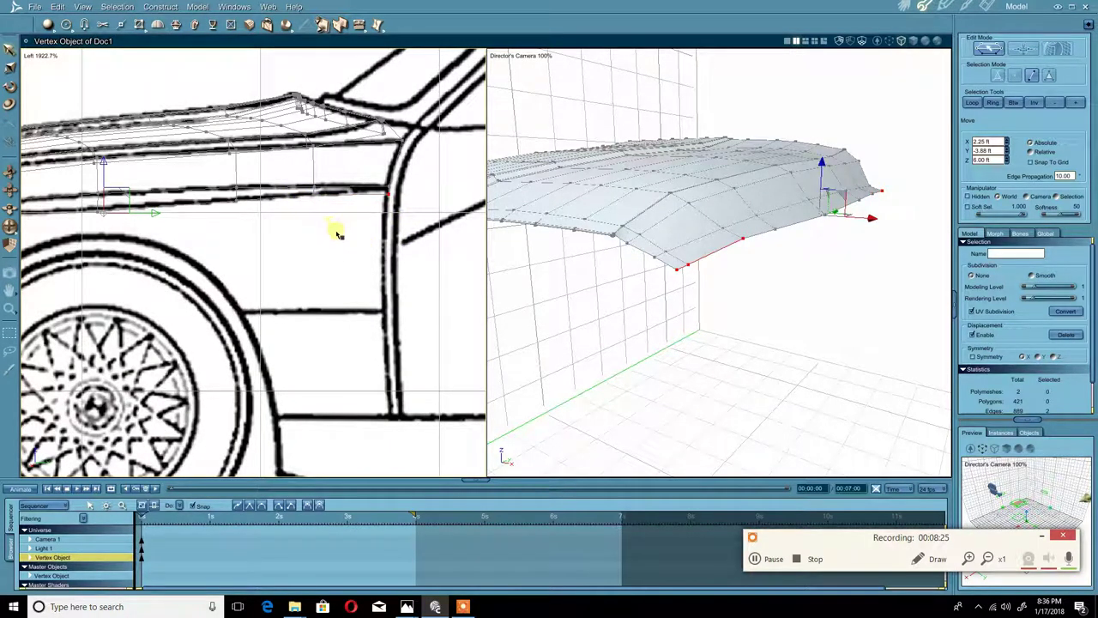
shift+click(315, 197)
middle_drag(120, 251, 369, 242)
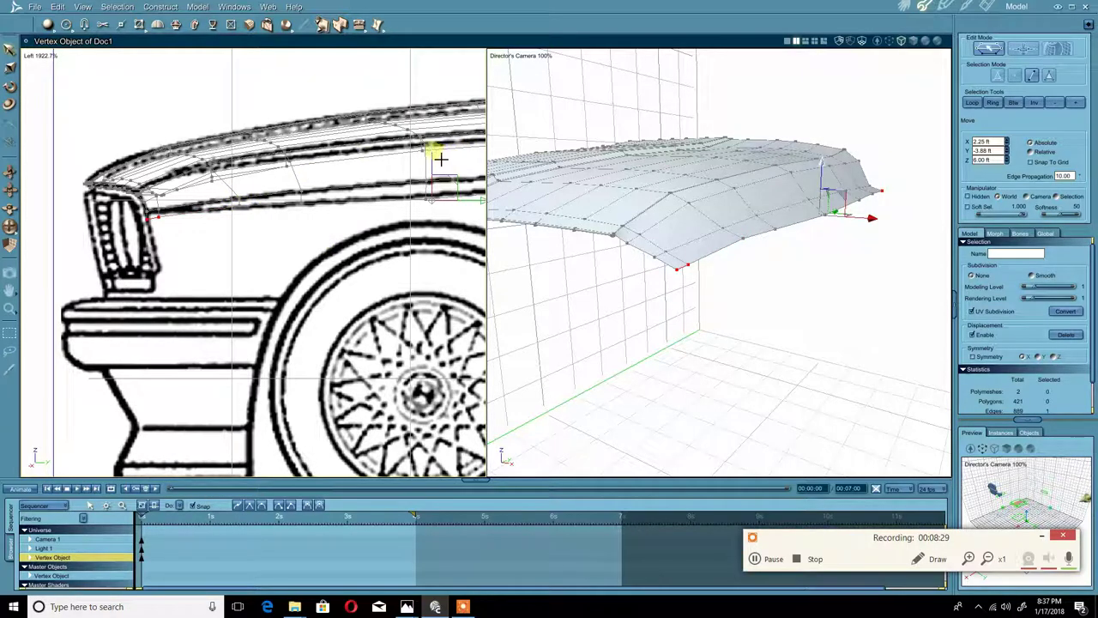
drag(434, 153, 437, 155)
middle_drag(447, 169, 156, 182)
middle_drag(403, 174, 373, 166)
scroll(369, 167, up, 3)
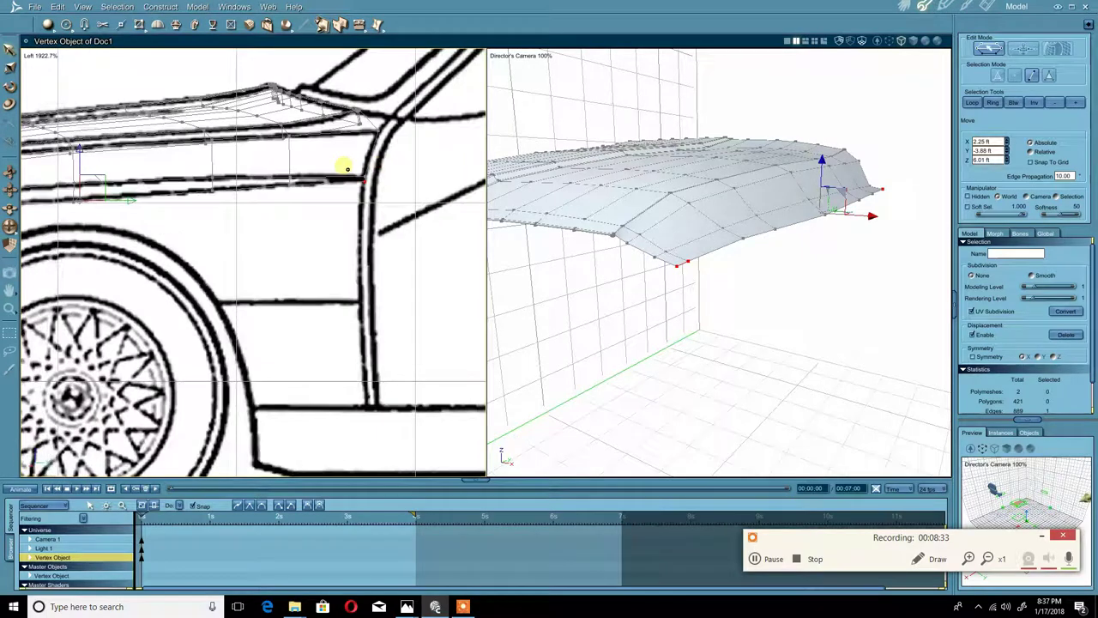
middle_drag(207, 215, 600, 186)
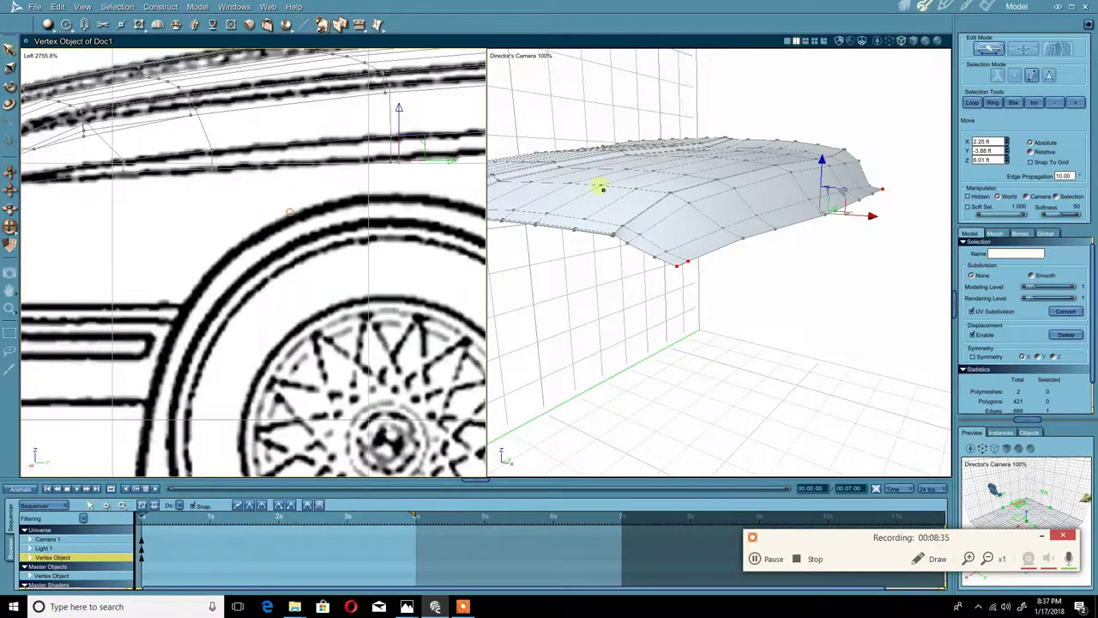
middle_drag(316, 222, 502, 224)
middle_drag(490, 225, 525, 244)
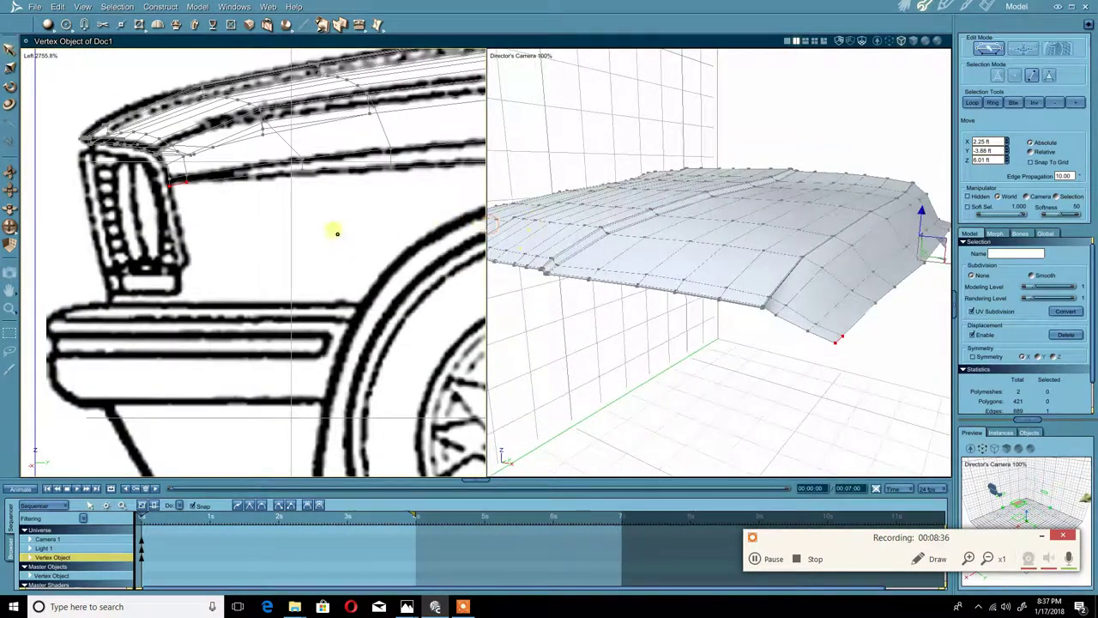
middle_drag(211, 194, 304, 221)
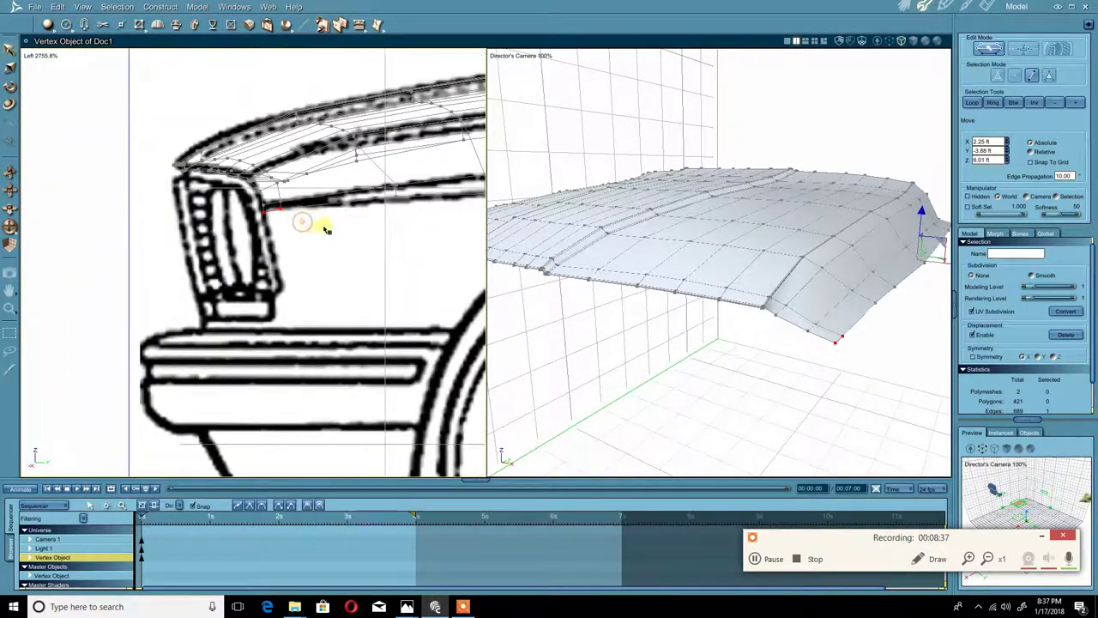
scroll(324, 228, up, 2)
mouse_move(241, 222)
mouse_down()
mouse_move(307, 179)
mouse_move(336, 196)
mouse_up()
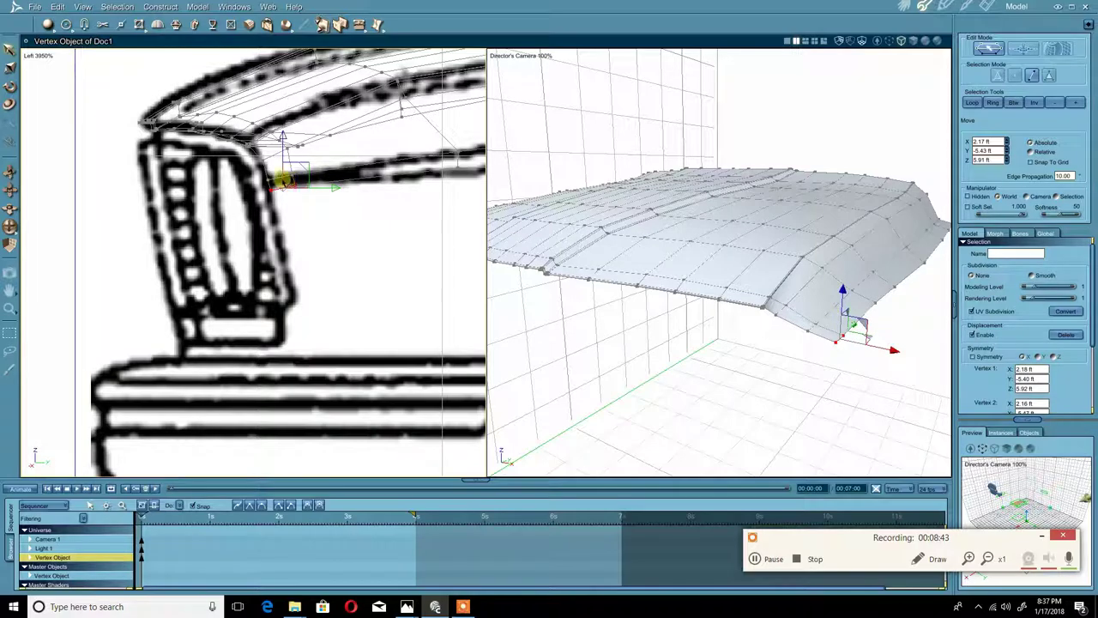
drag(273, 182, 338, 187)
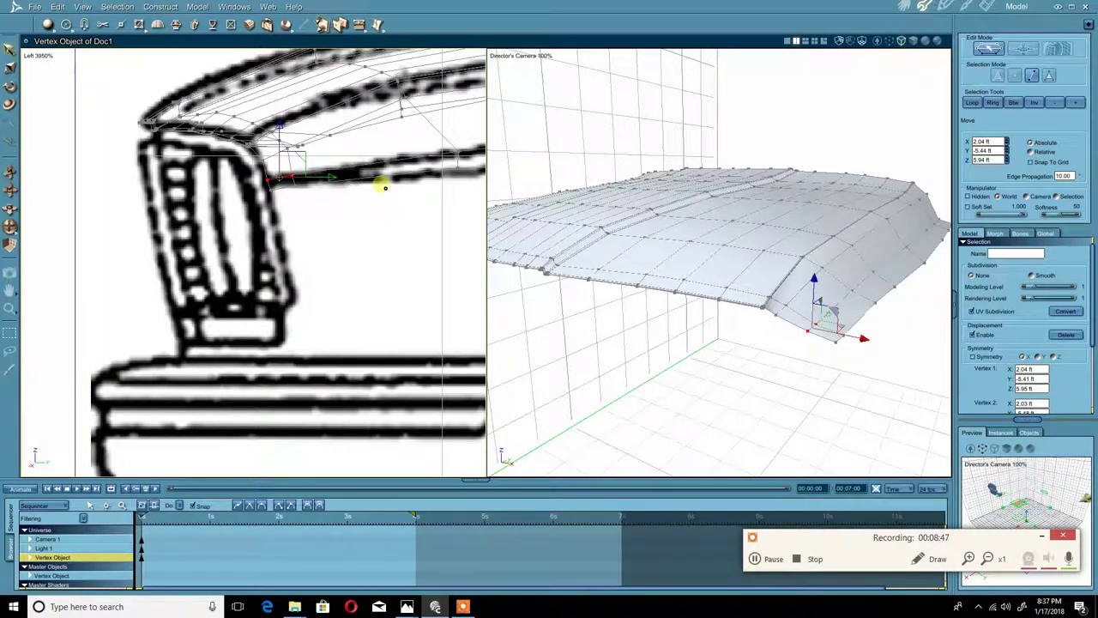
click(331, 176)
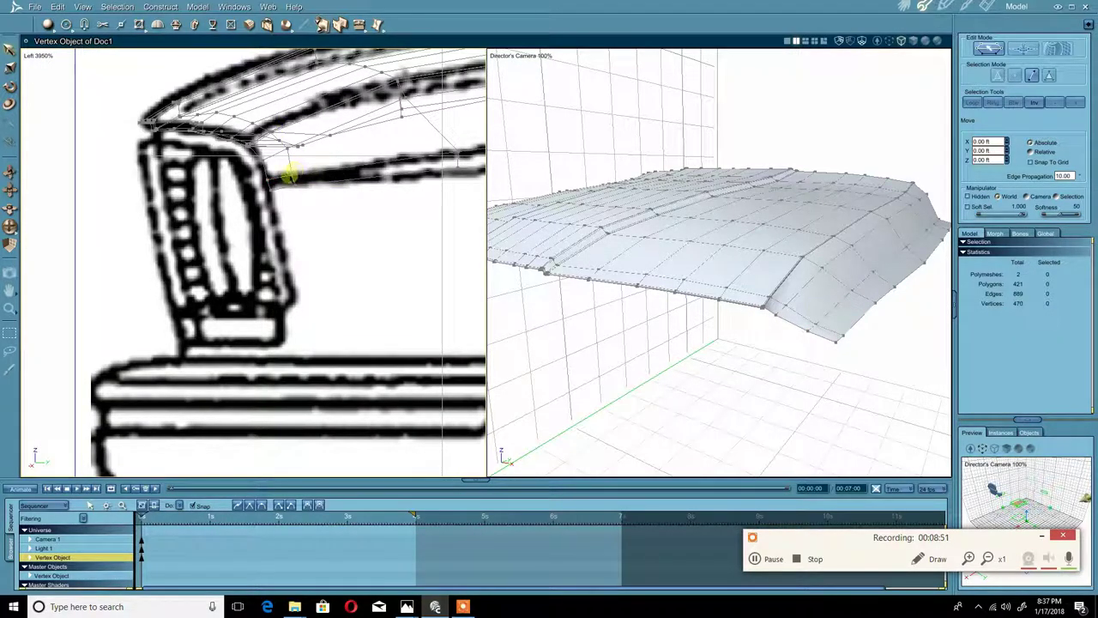
click(288, 177)
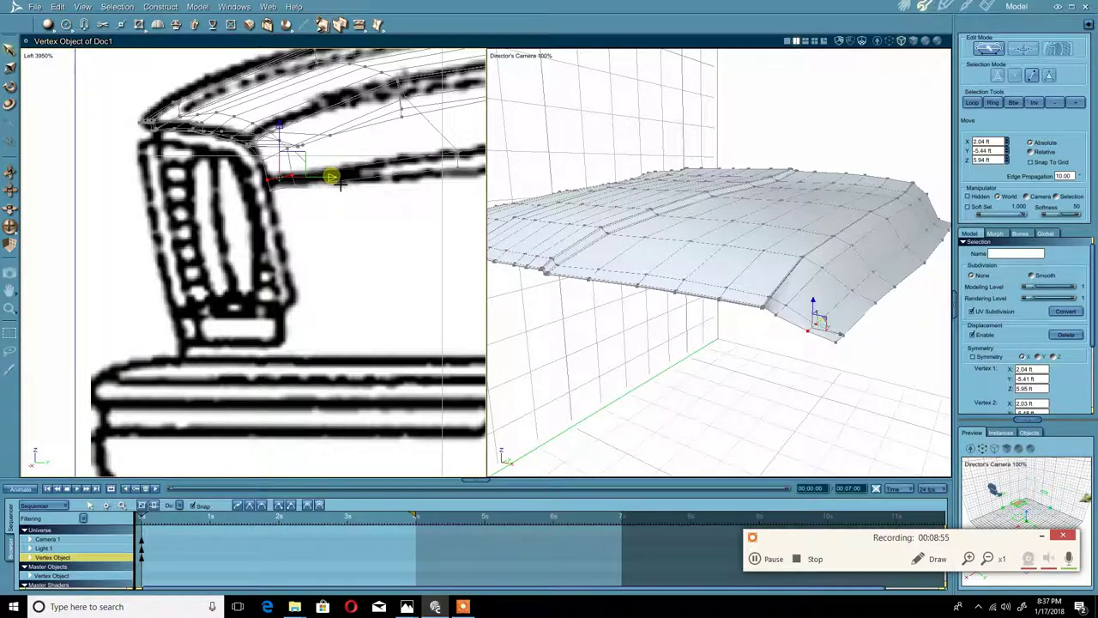
click(313, 191)
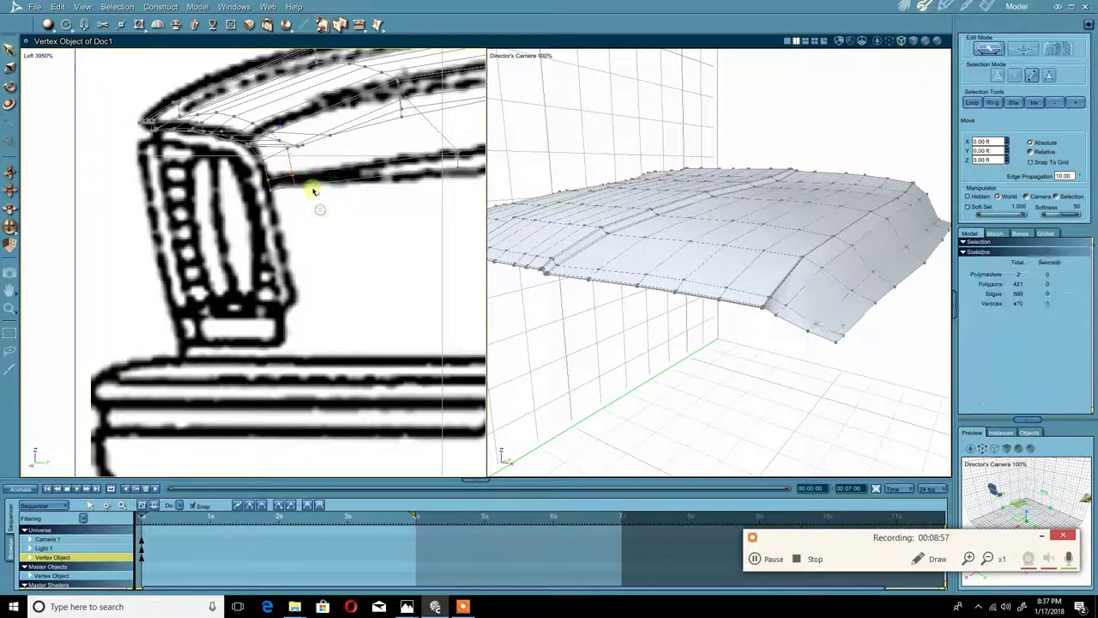
- In vertex mode, raise the outer row's front corner vertex to Z 5.92 ft beside the headlight and clear the selection
click(1015, 77)
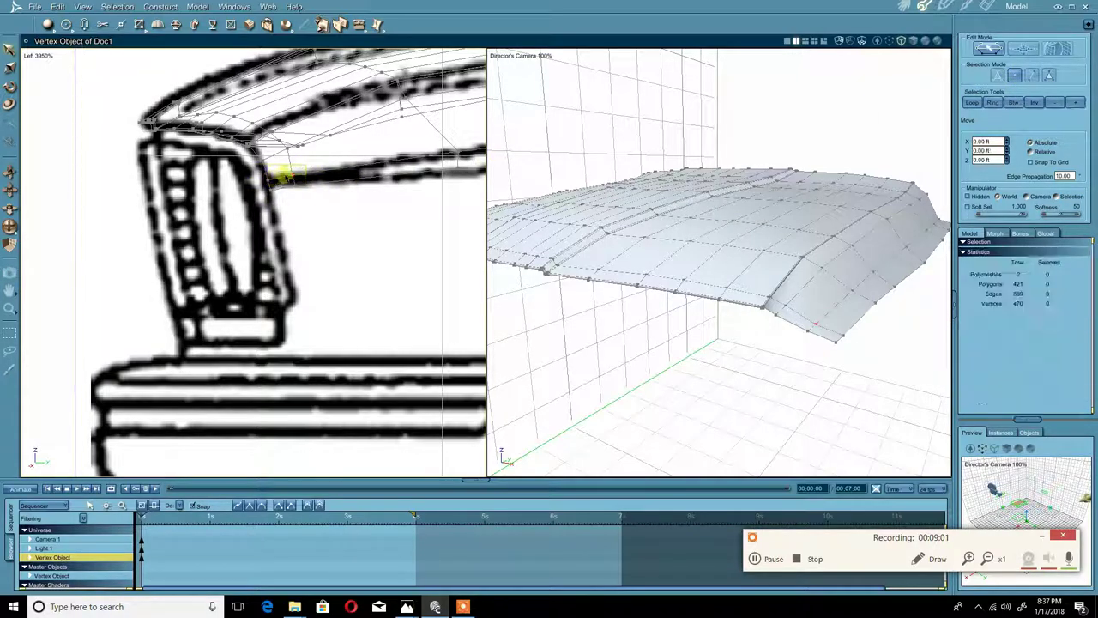
click(289, 177)
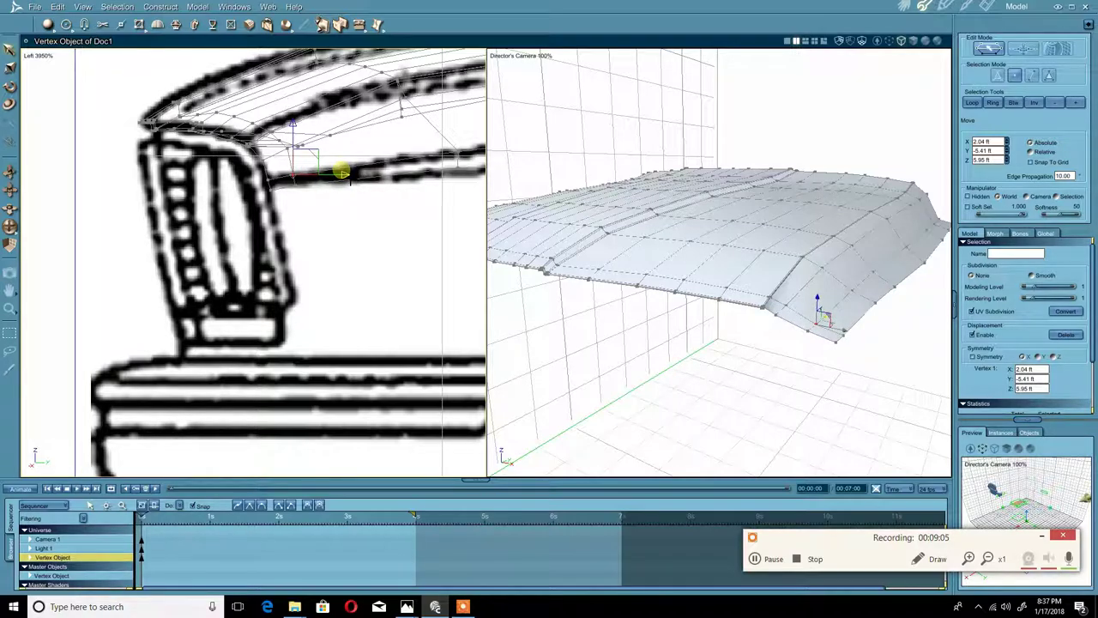
click(322, 214)
scroll(372, 197, down, 3)
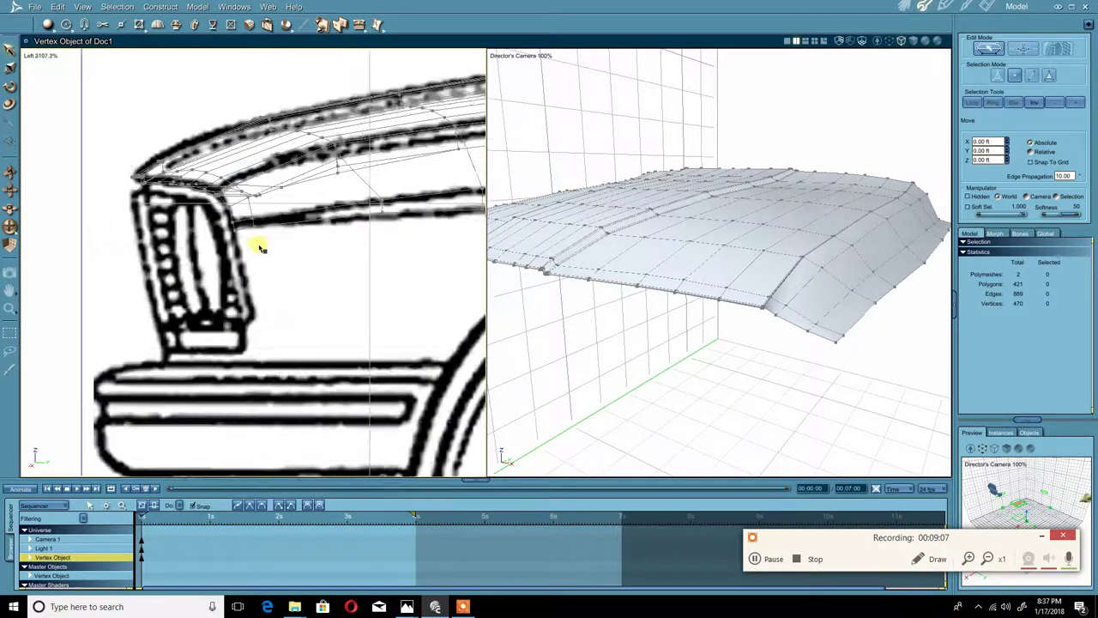
scroll(262, 248, up, 2)
click(225, 195)
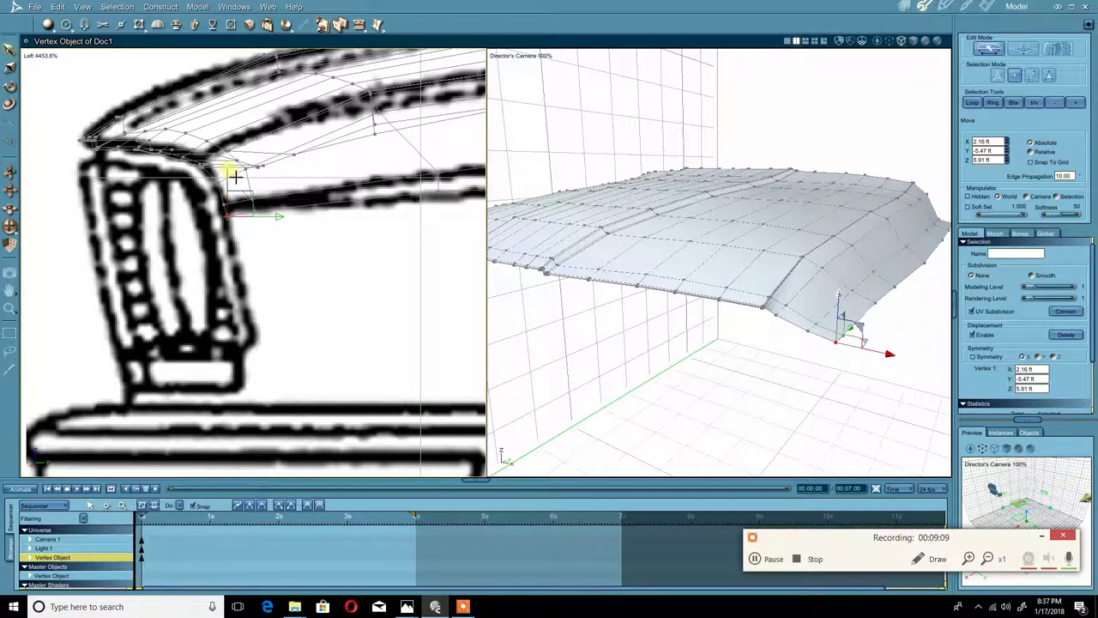
drag(228, 170, 228, 166)
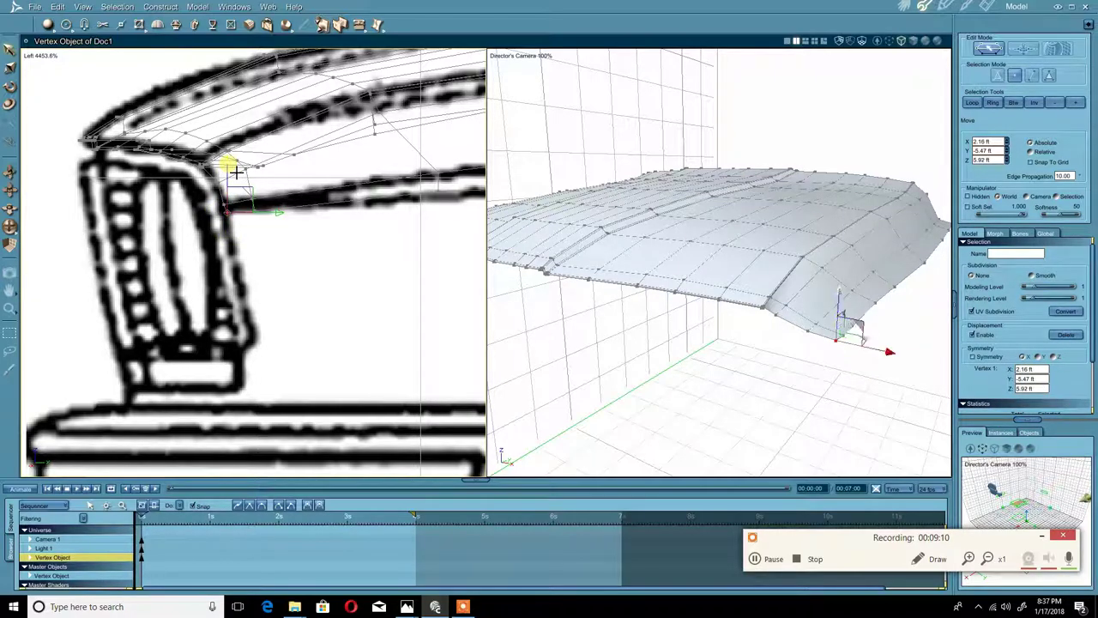
click(248, 272)
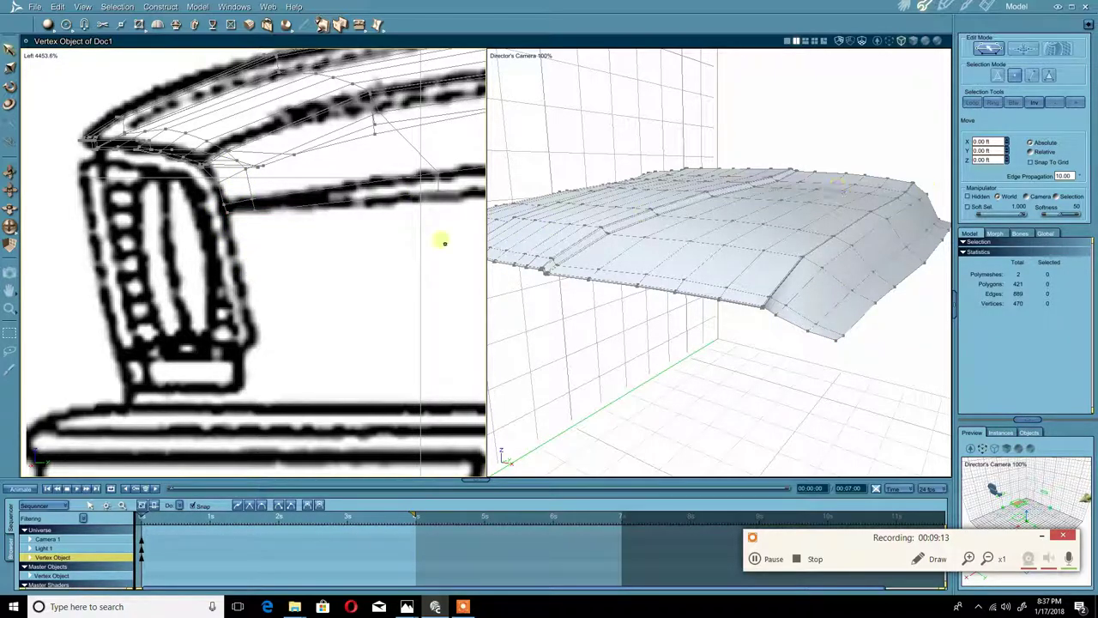
- Lower the third outer vertex from the front to Z 5.96 ft on the blueprint's side crease
scroll(437, 236, down, 2)
click(199, 207)
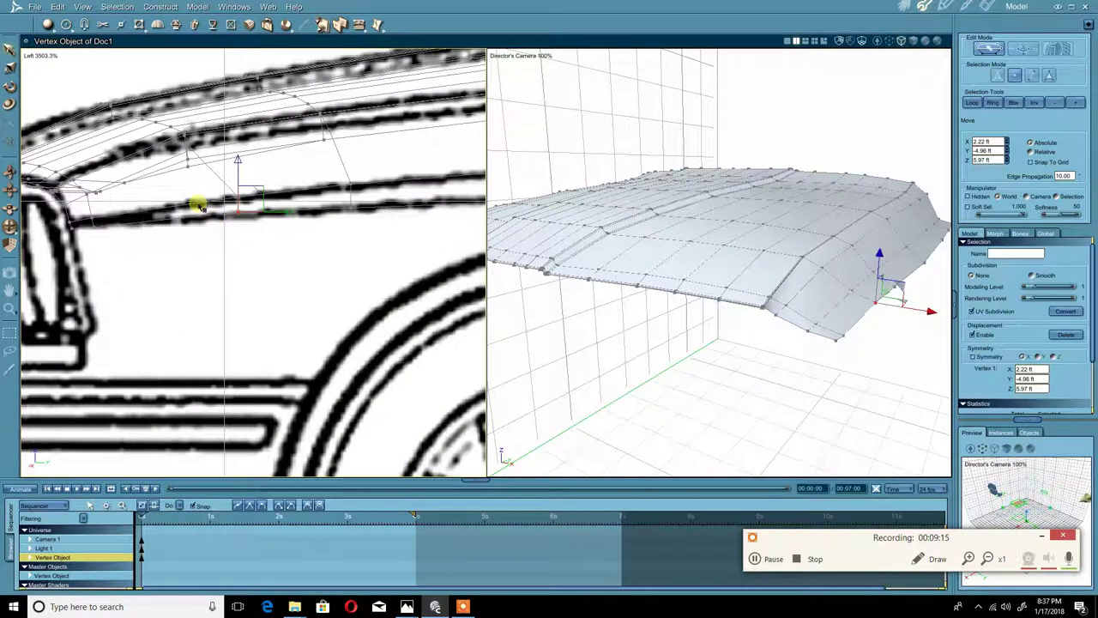
drag(248, 171, 247, 174)
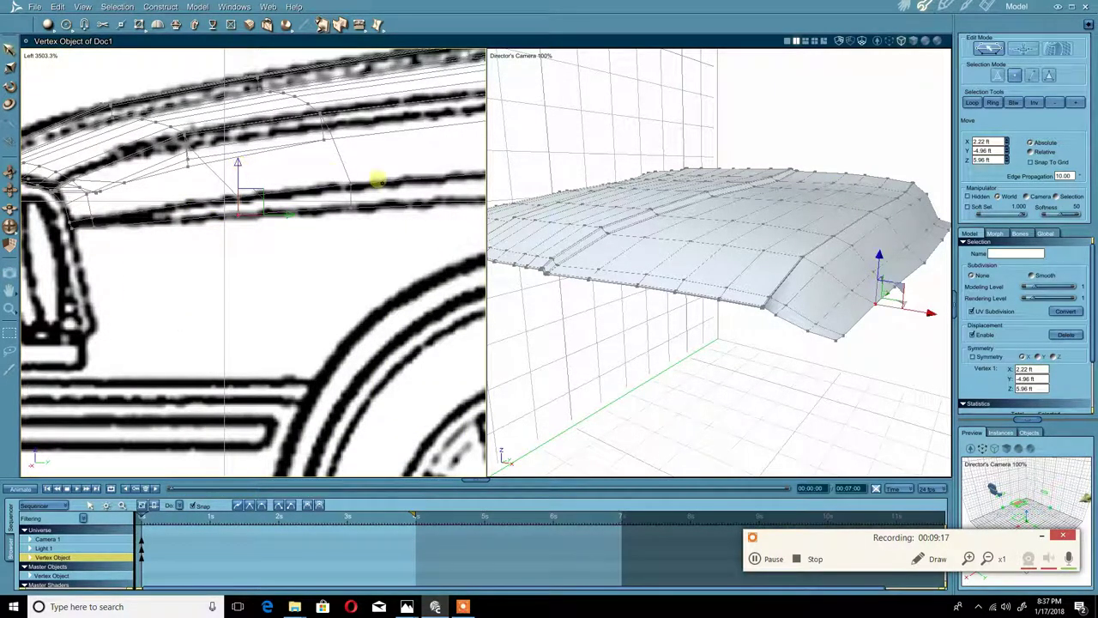
- Check the outer row's rear corner vertex against the blueprint's door gap, and clear the selection
scroll(386, 184, down, 1)
middle_drag(387, 185, 252, 199)
scroll(394, 185, down, 1)
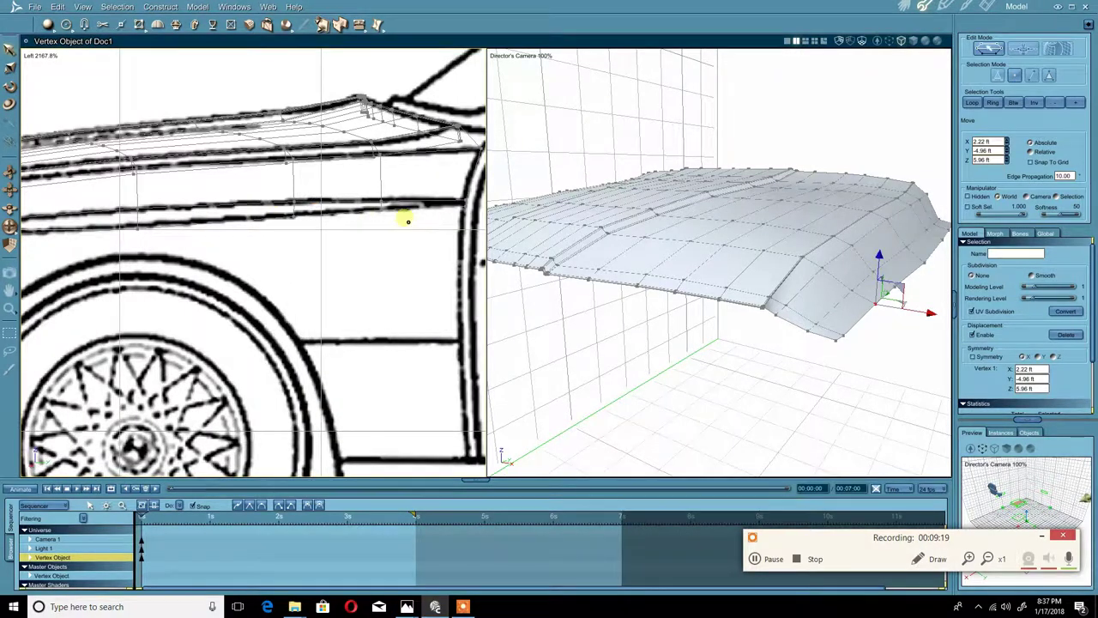
middle_drag(404, 218, 376, 227)
scroll(300, 225, up, 10)
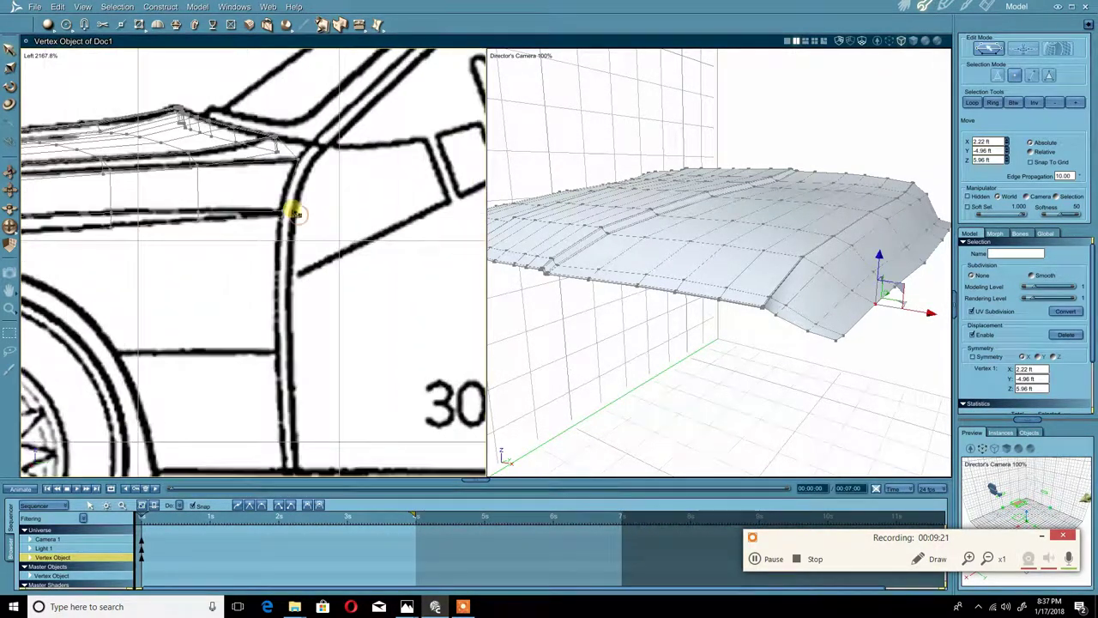
click(262, 222)
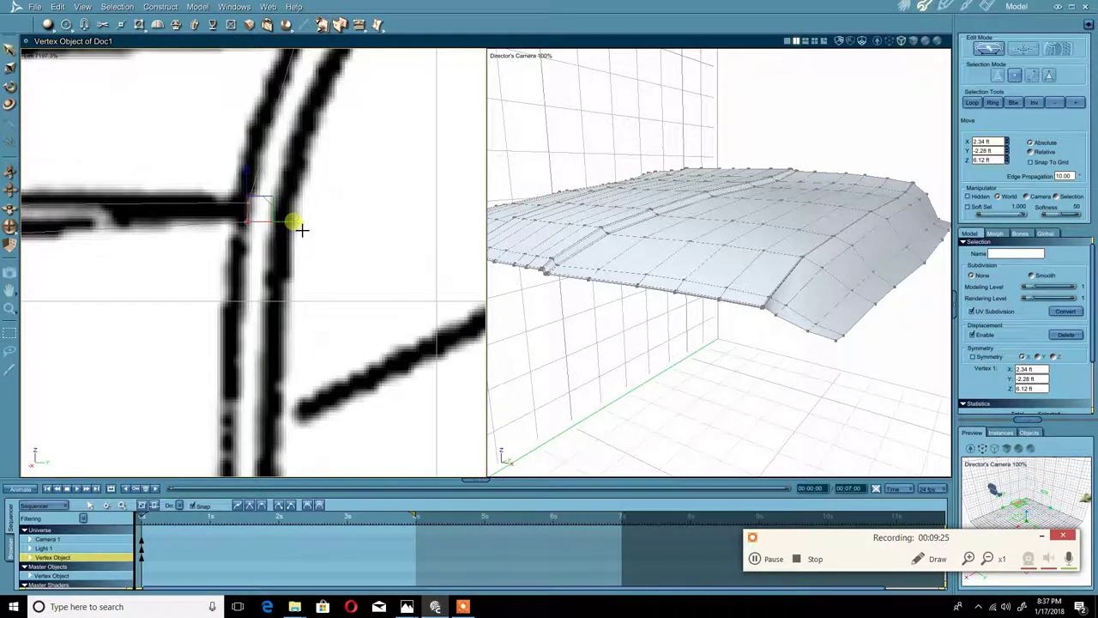
scroll(301, 230, down, 15)
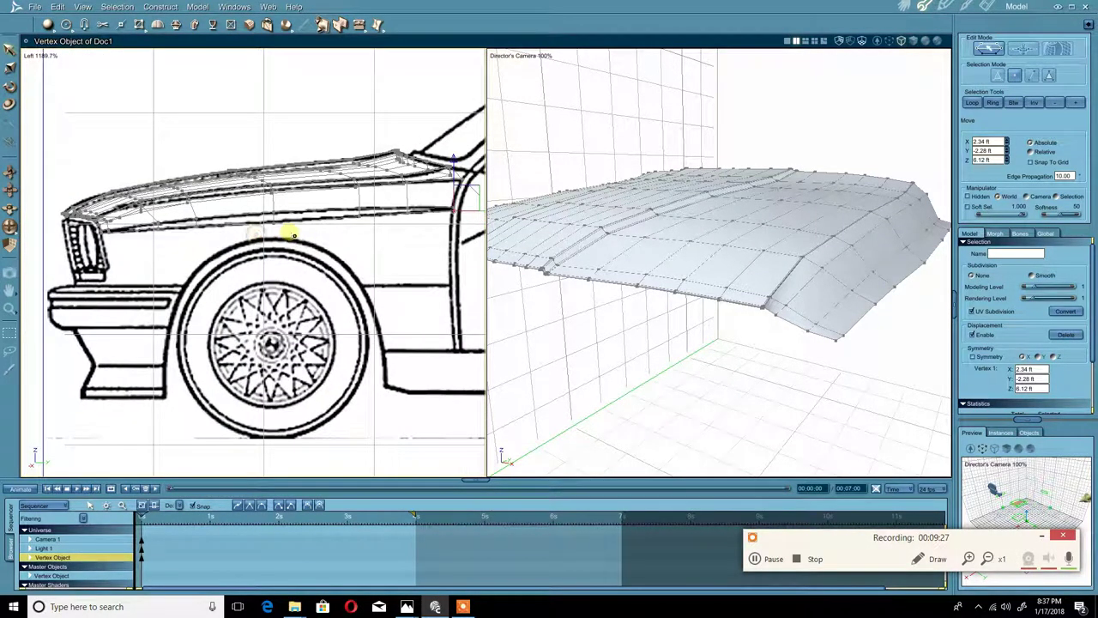
click(255, 232)
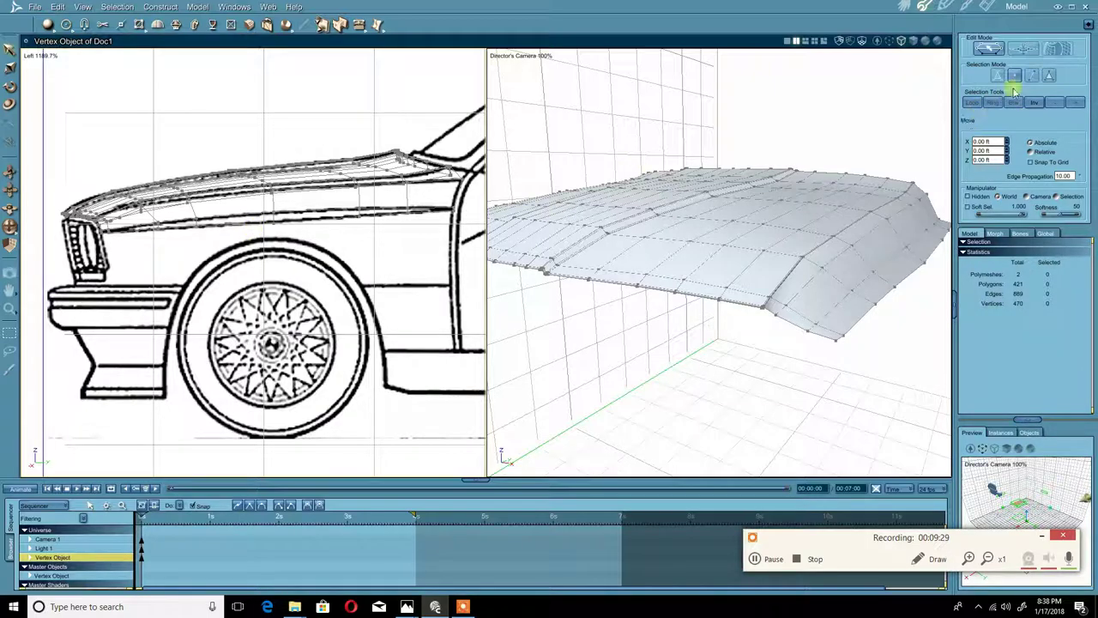
- Select the fender's whole outer edge loop and move it inward to X 2.19 ft in the top view
click(245, 223)
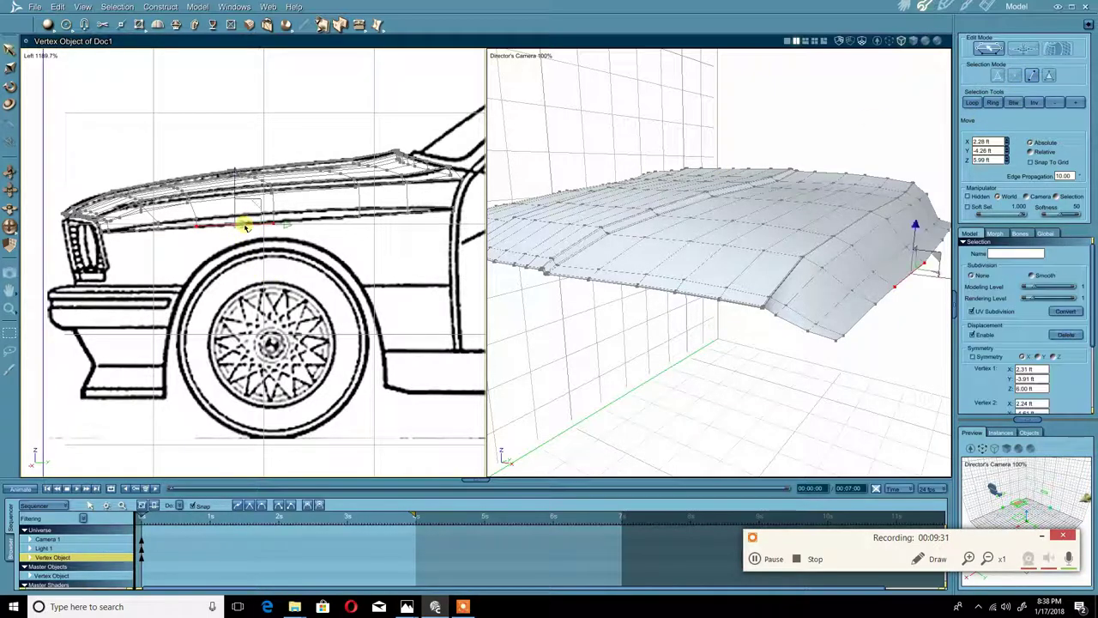
click(972, 102)
click(34, 55)
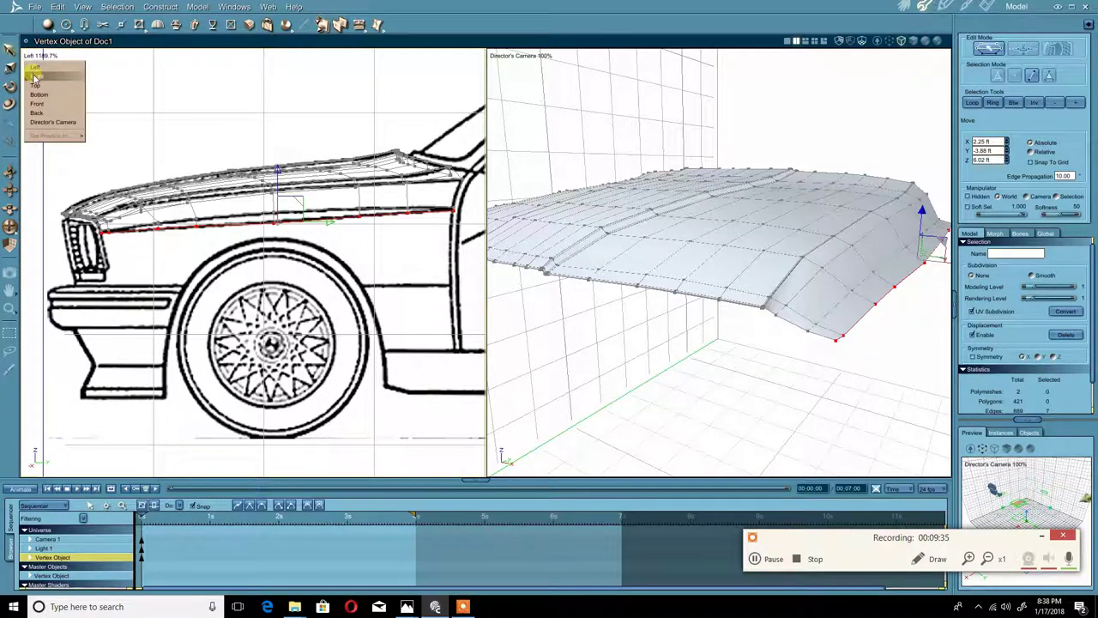
click(36, 85)
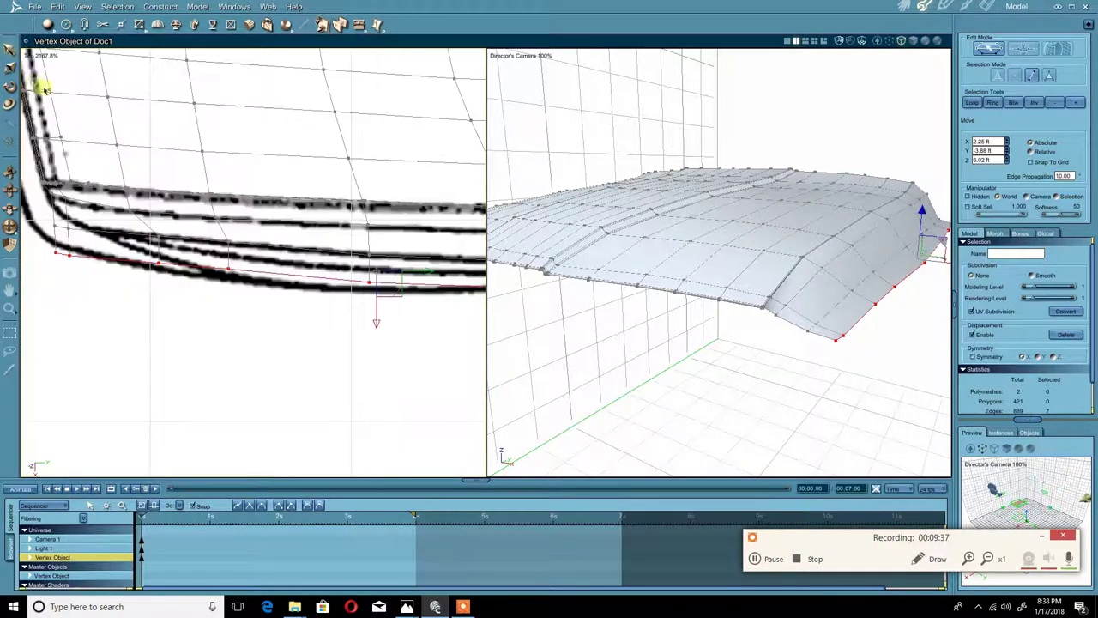
scroll(219, 154, up, 1)
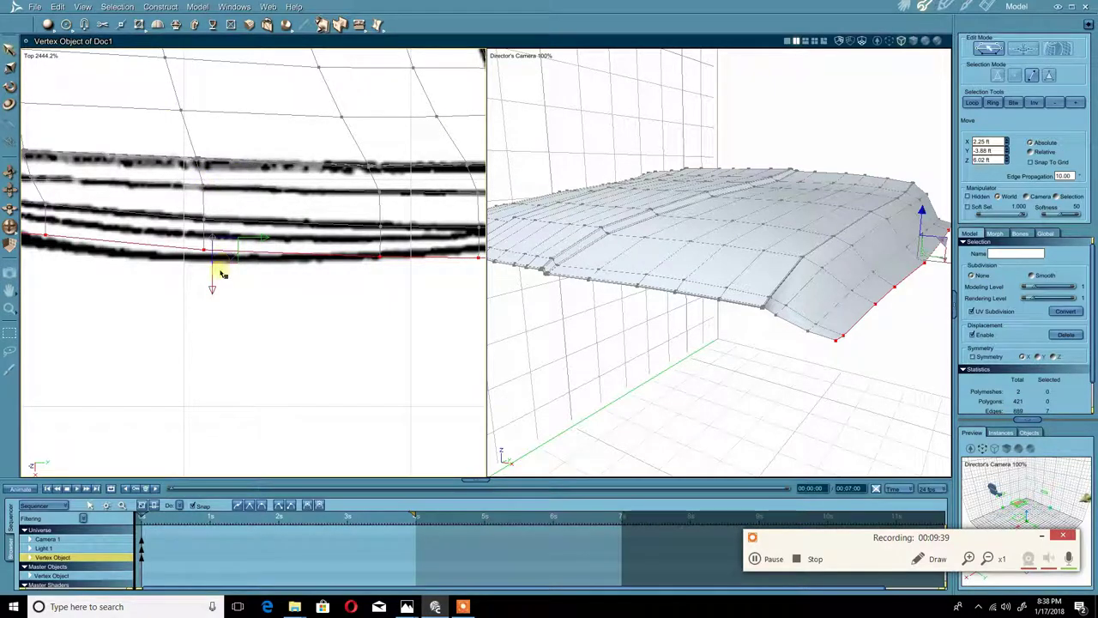
drag(214, 291, 213, 277)
- Deselect the middle edges of the fender's outer loop and move the remaining edges inward to X 2.18 ft in the top view
middle_drag(356, 244, 190, 249)
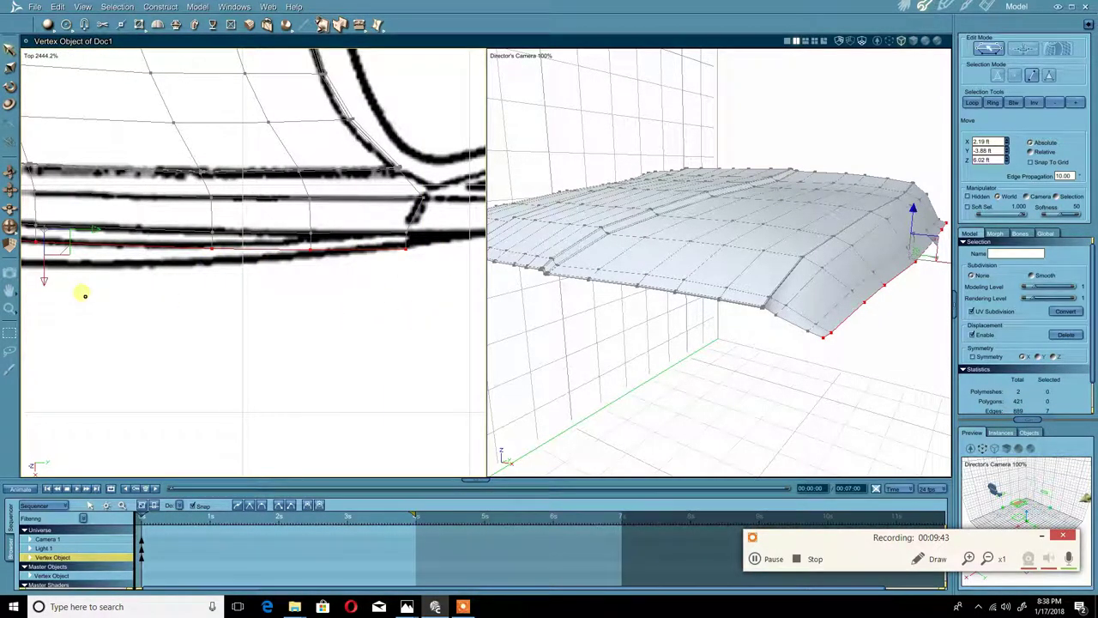
middle_drag(80, 293, 179, 301)
drag(174, 299, 98, 251)
middle_drag(98, 250, 228, 277)
shift+click(46, 251)
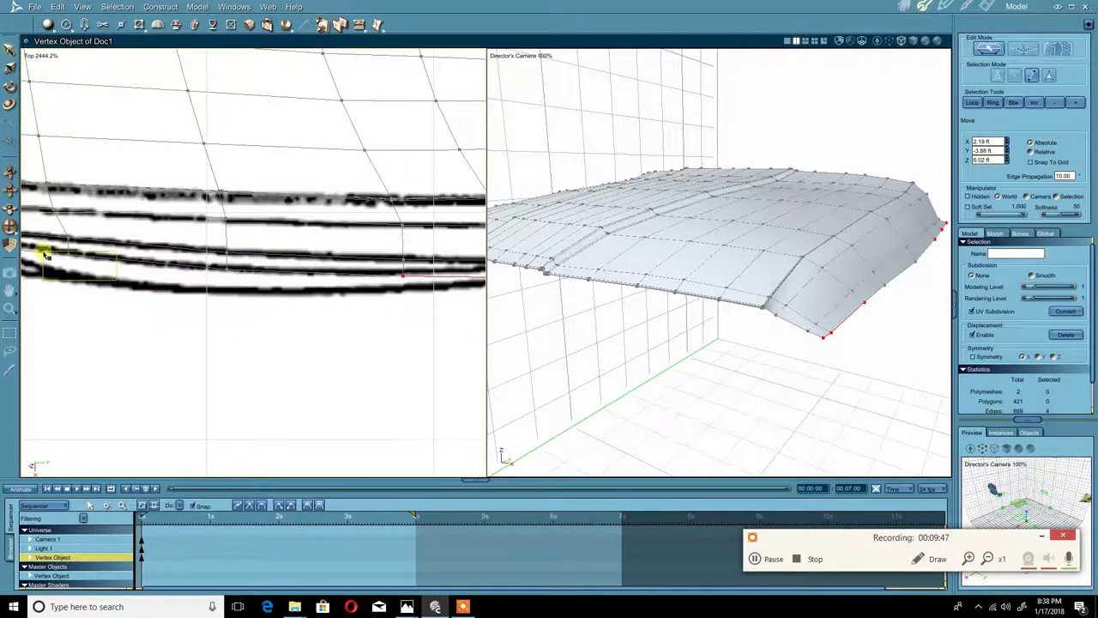
middle_drag(99, 256, 5, 250)
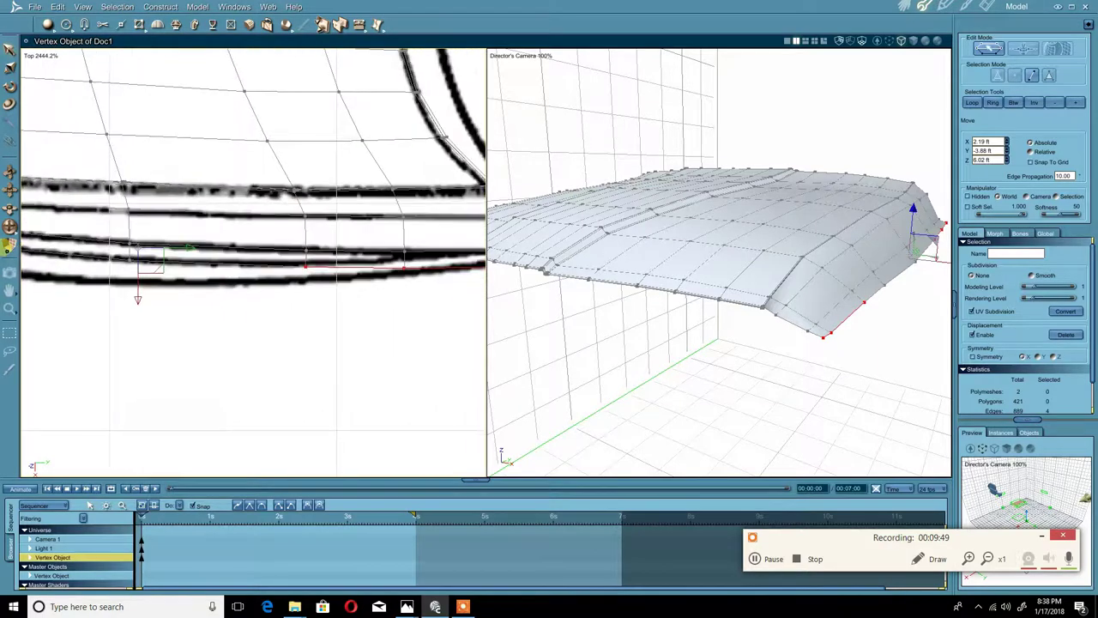
drag(148, 309, 149, 304)
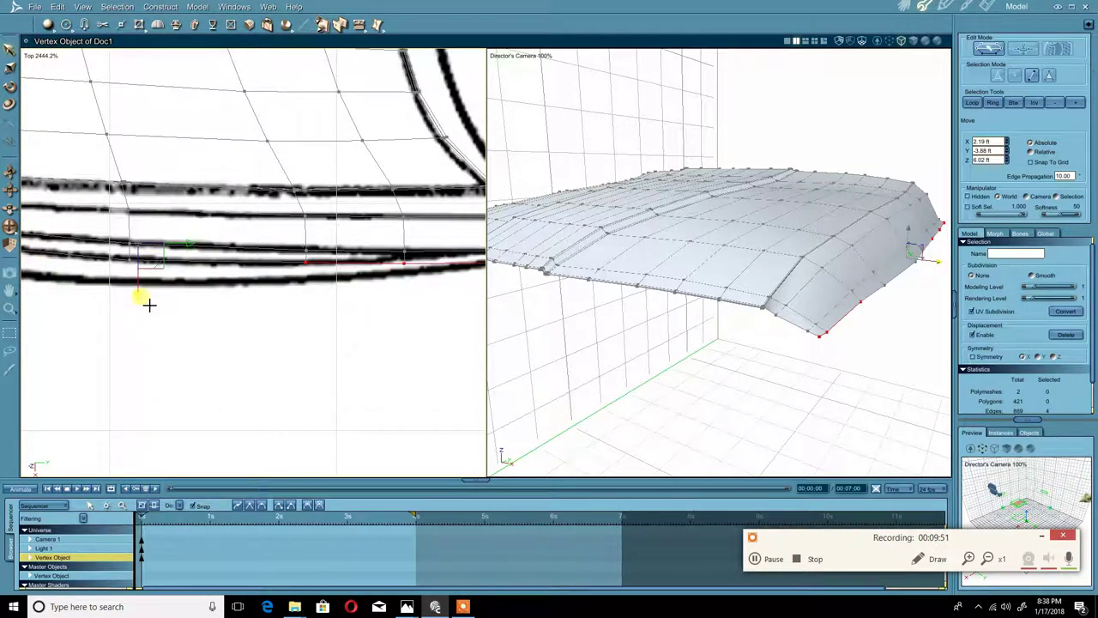
- Drop one more middle edge from the selection and move the remaining three edges inward to X 2.17 ft
shift+click(324, 266)
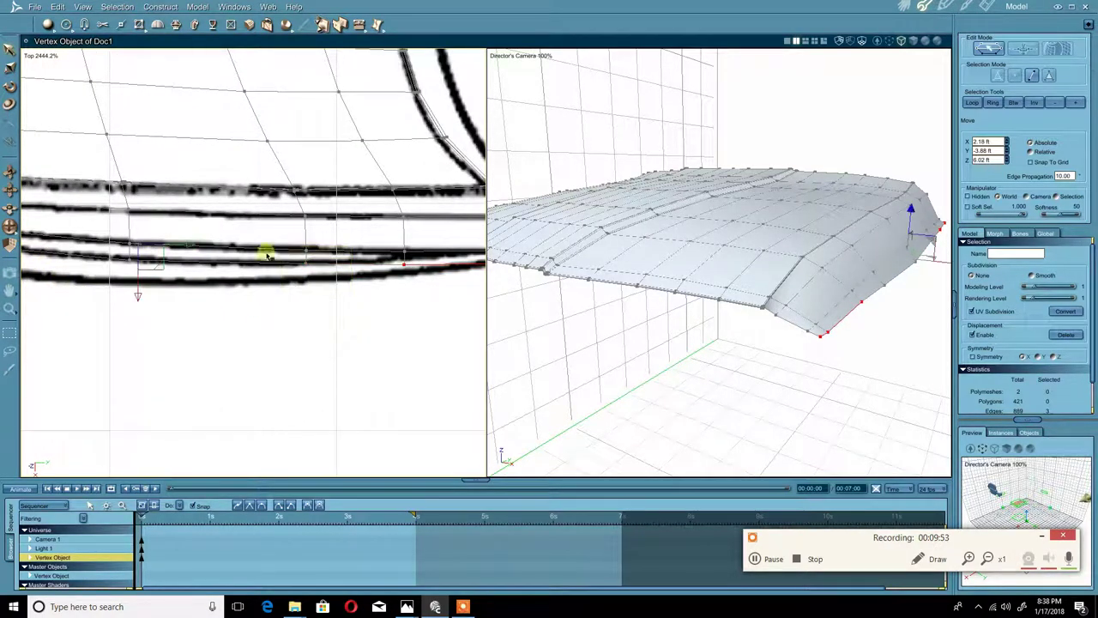
middle_drag(156, 264, 332, 292)
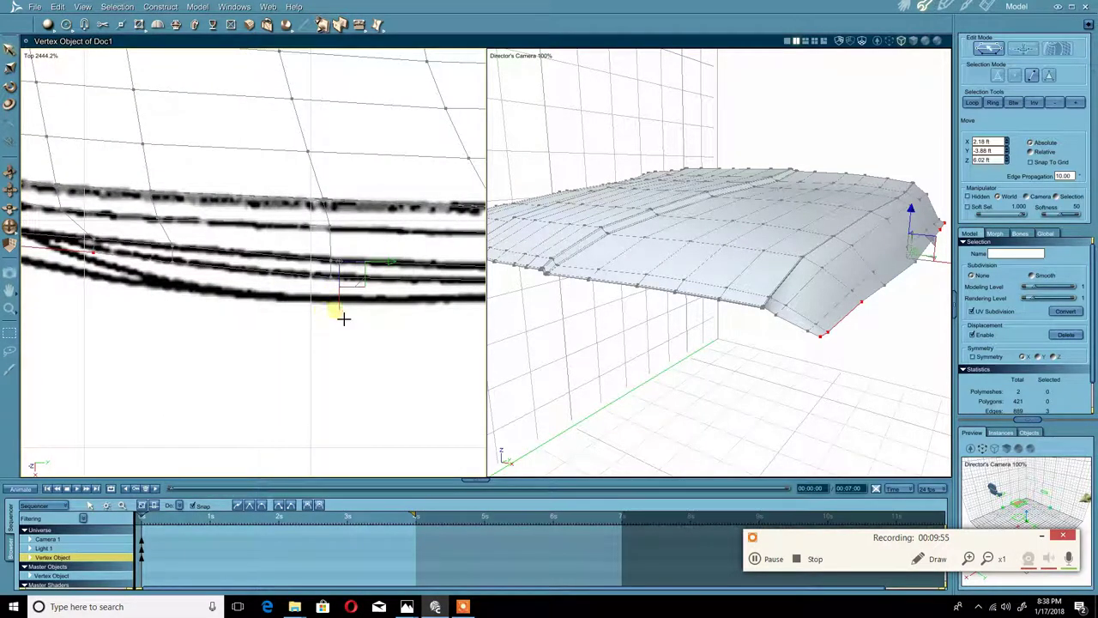
drag(343, 318, 350, 314)
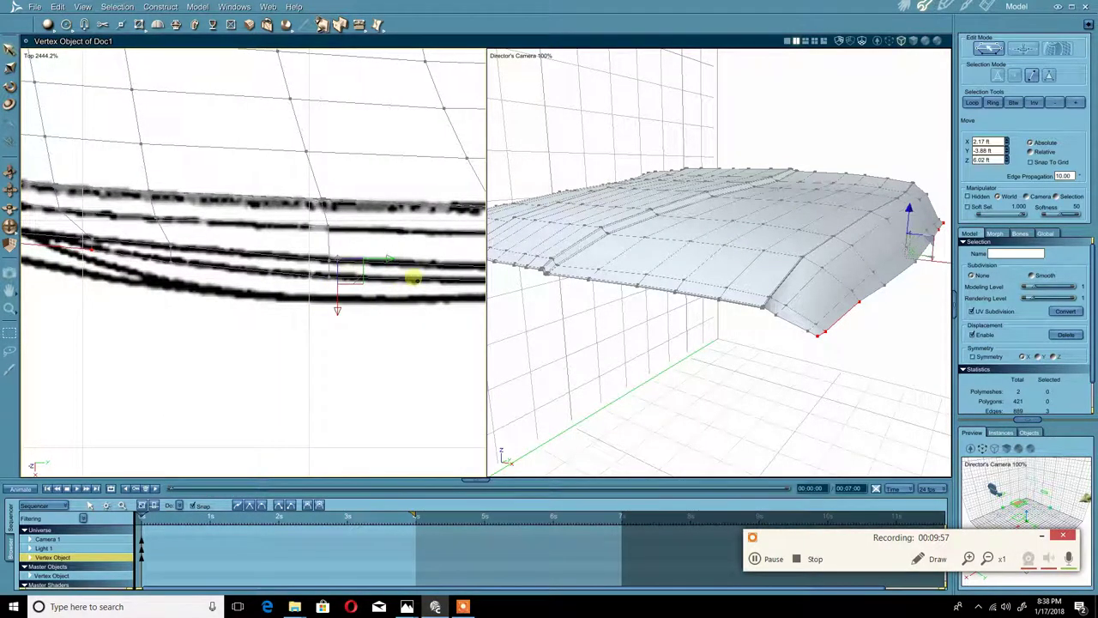
middle_drag(413, 277, 179, 237)
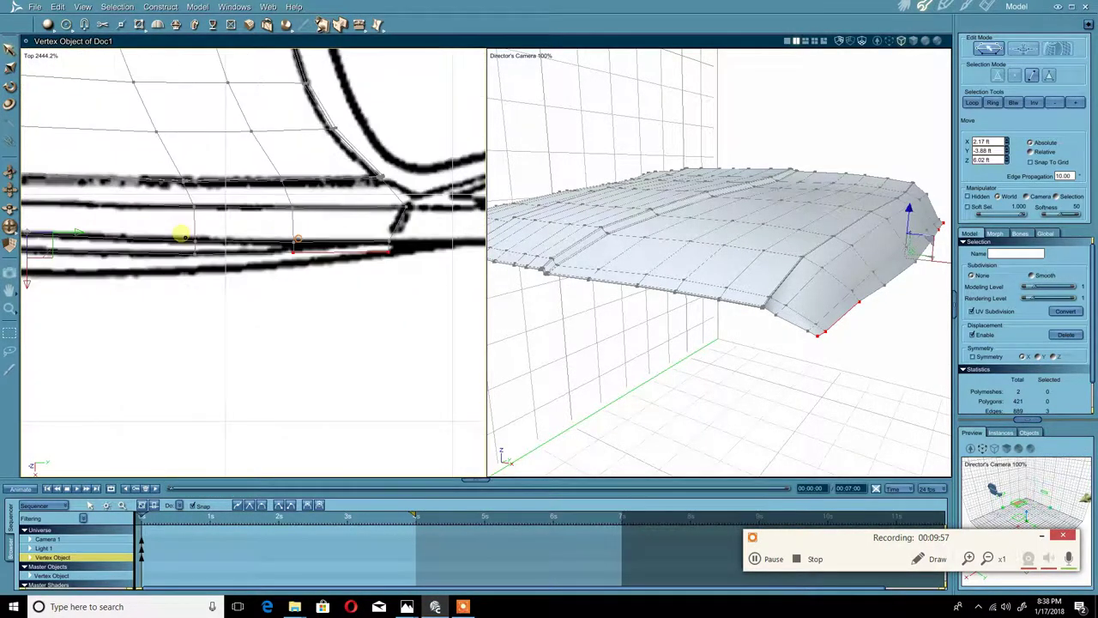
- Reduce the selection to the two end edges, nudge them inward along the blueprint line, and clear the selection
click(282, 256)
scroll(286, 260, up, 3)
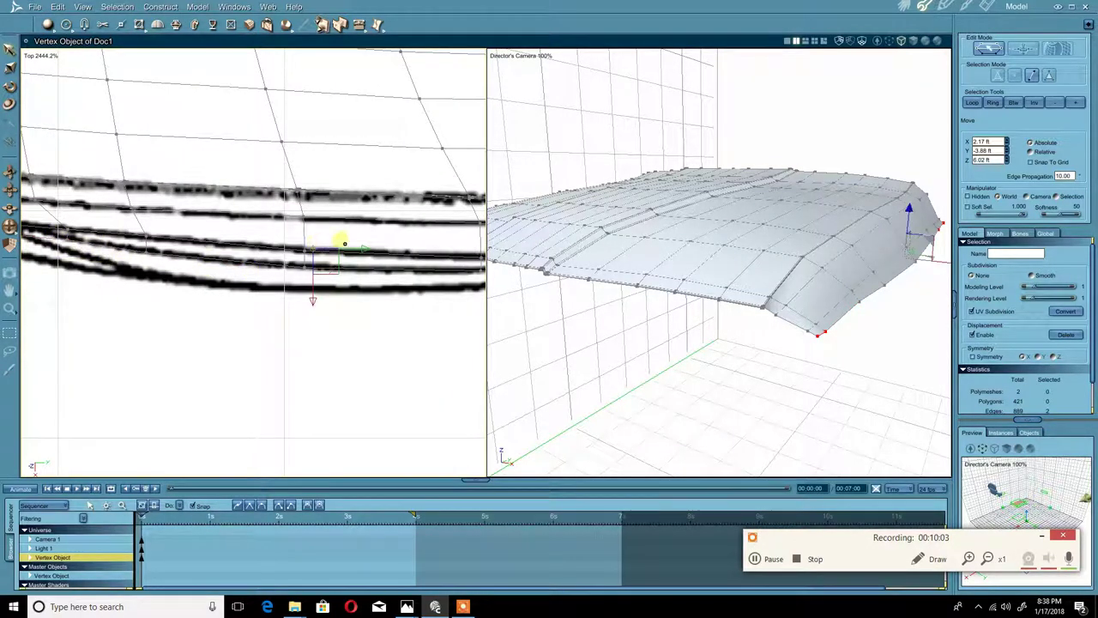
middle_drag(343, 238, 150, 233)
drag(90, 274, 92, 271)
middle_drag(396, 234, 313, 238)
click(376, 256)
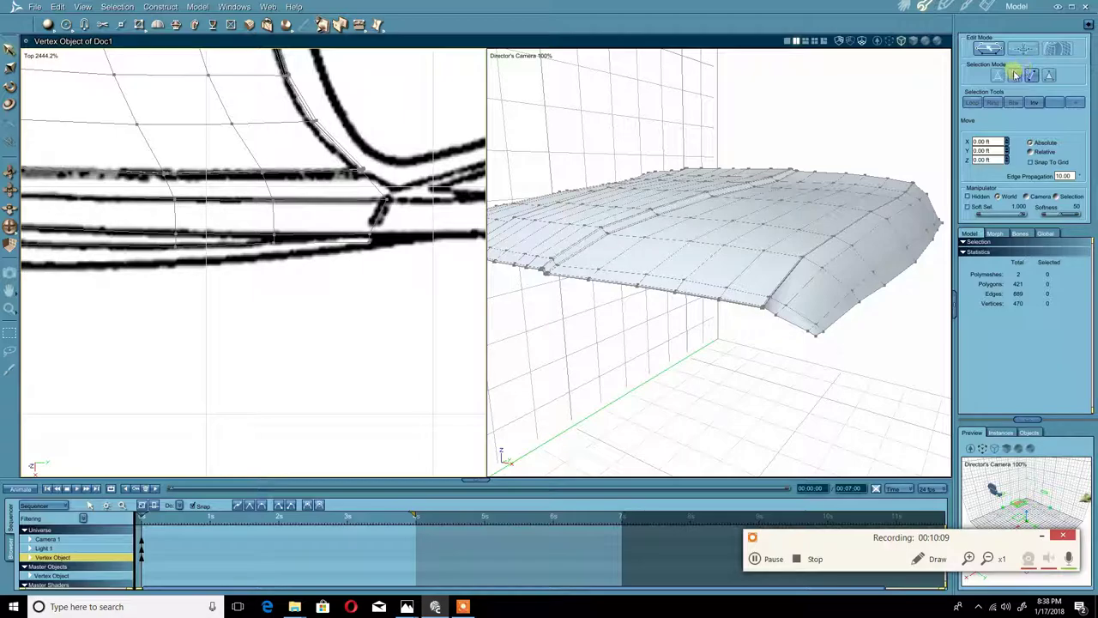
- In vertex mode, move the outer row's rear corner vertex inward to X 2.21 ft
click(369, 246)
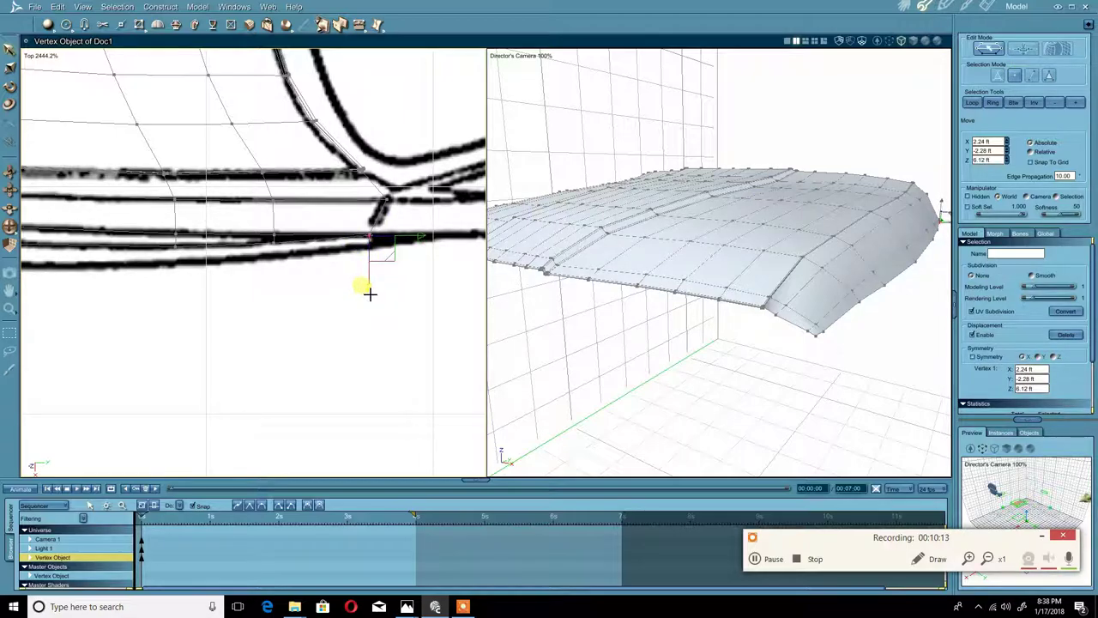
middle_drag(336, 240, 467, 235)
middle_drag(193, 235, 355, 254)
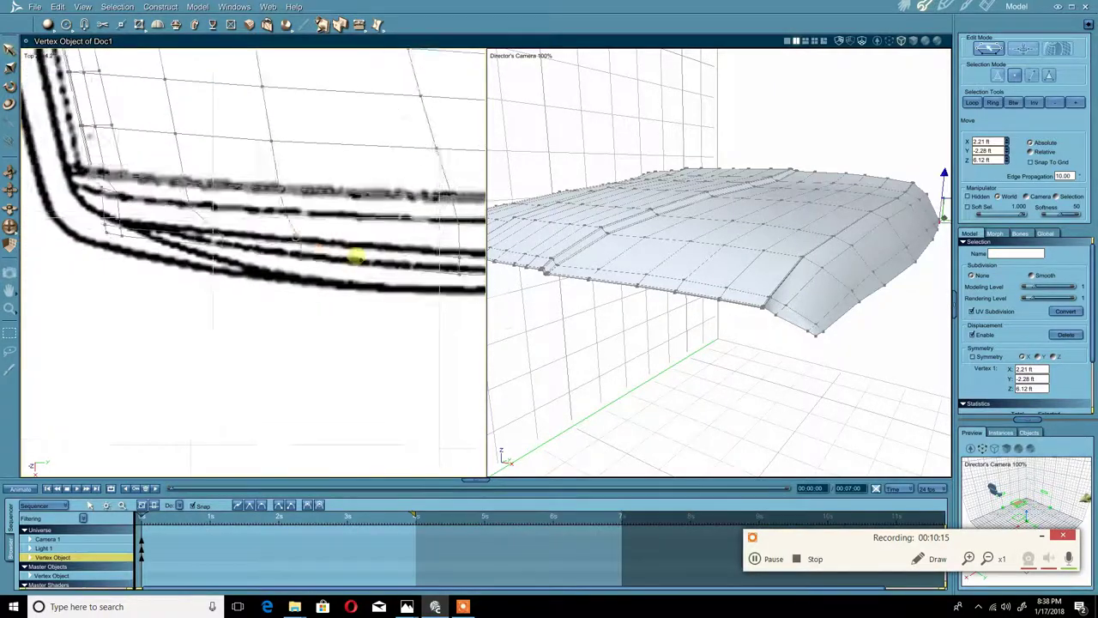
- Select the vertices at the fender's front corner and move them inward together to X 1.97 ft
scroll(167, 212, up, 3)
scroll(169, 213, up, 1)
click(210, 266)
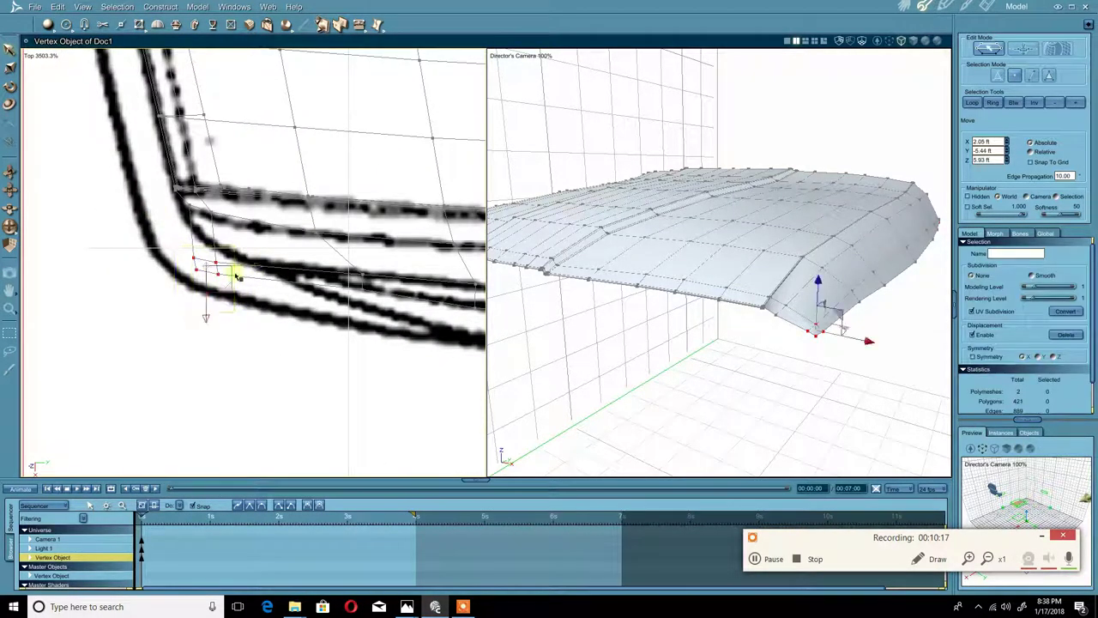
drag(216, 327, 216, 298)
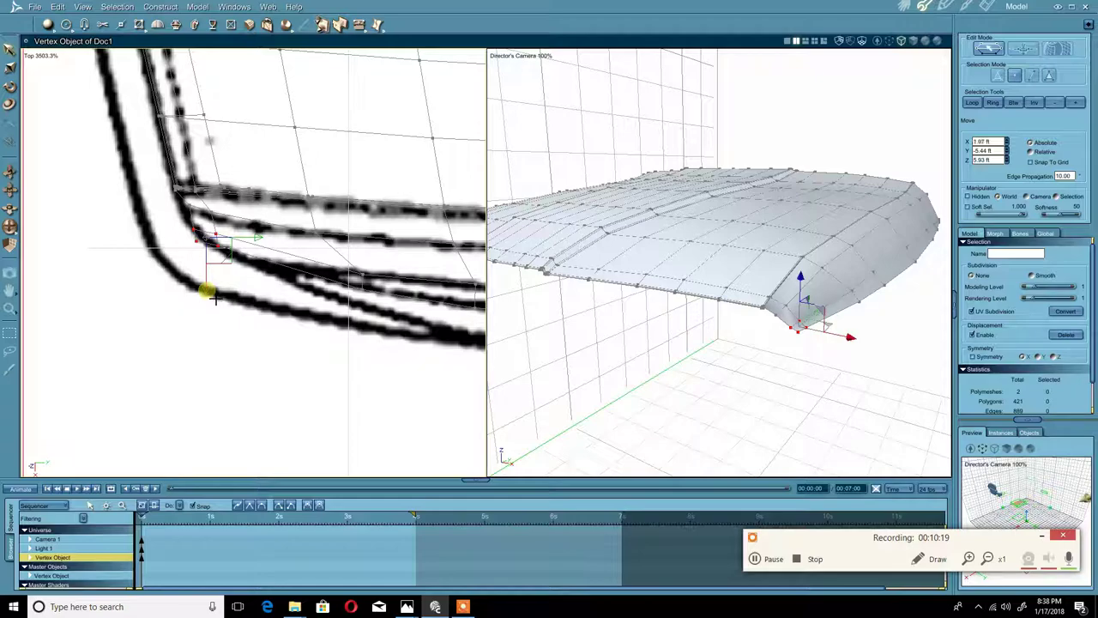
- Move the front corner's two inner vertices to X 1.88 ft and Y -5.48 ft against the blueprint's corner curve
drag(230, 204, 176, 216)
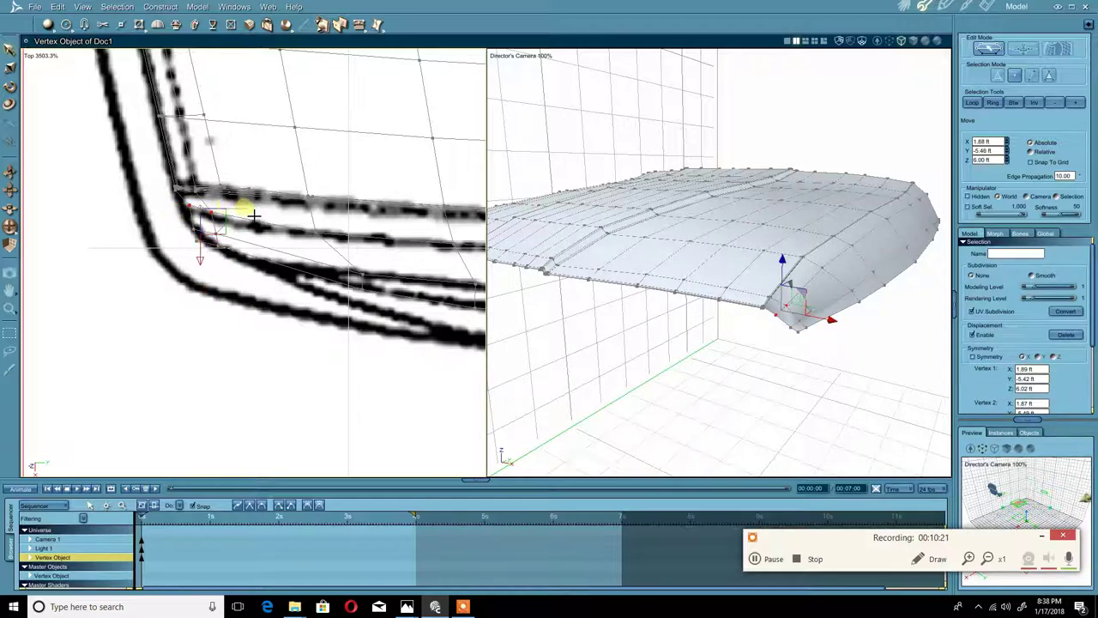
drag(253, 216, 244, 220)
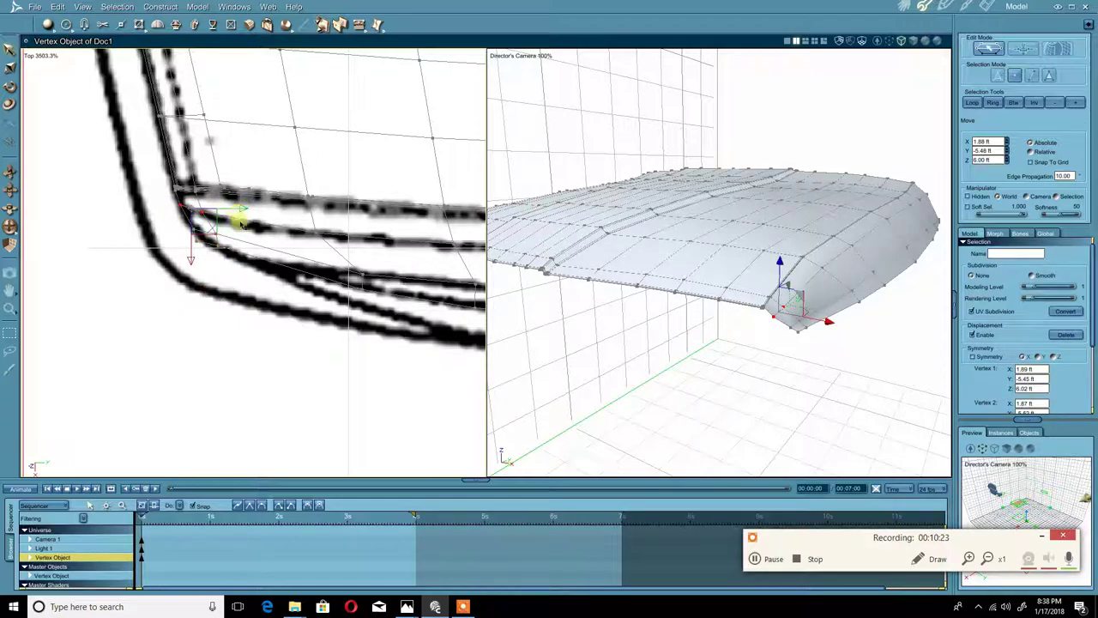
middle_drag(274, 229, 267, 221)
- Select the front corner's two rear vertices and nudge them along X to follow the blueprint's curve in the top view
drag(189, 234, 228, 255)
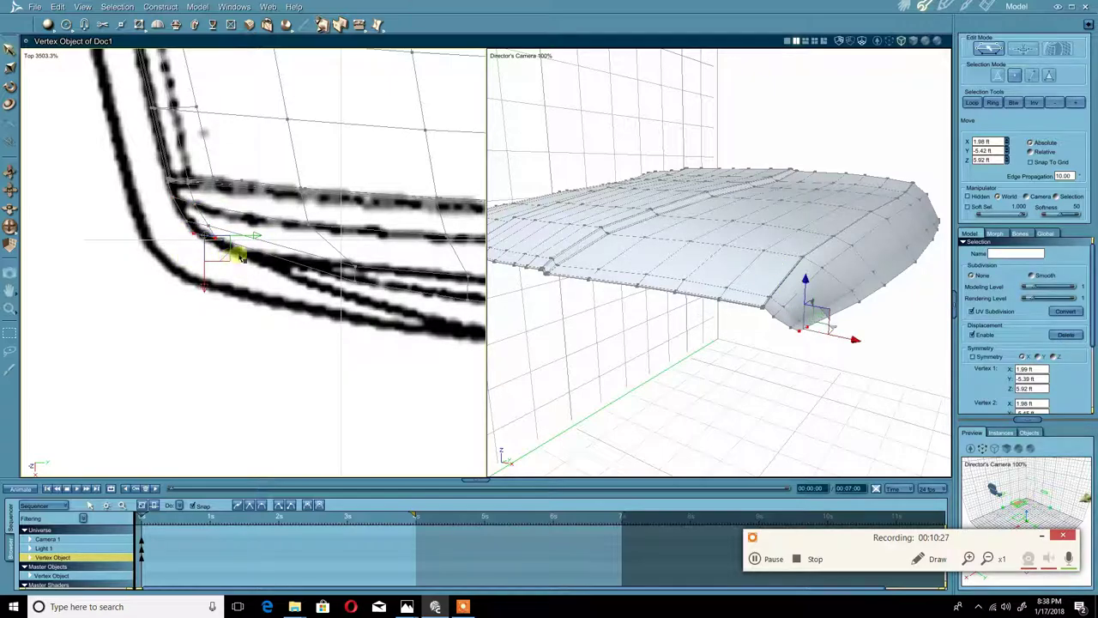
middle_drag(296, 235, 260, 228)
scroll(266, 201, down, 2)
drag(268, 200, 229, 182)
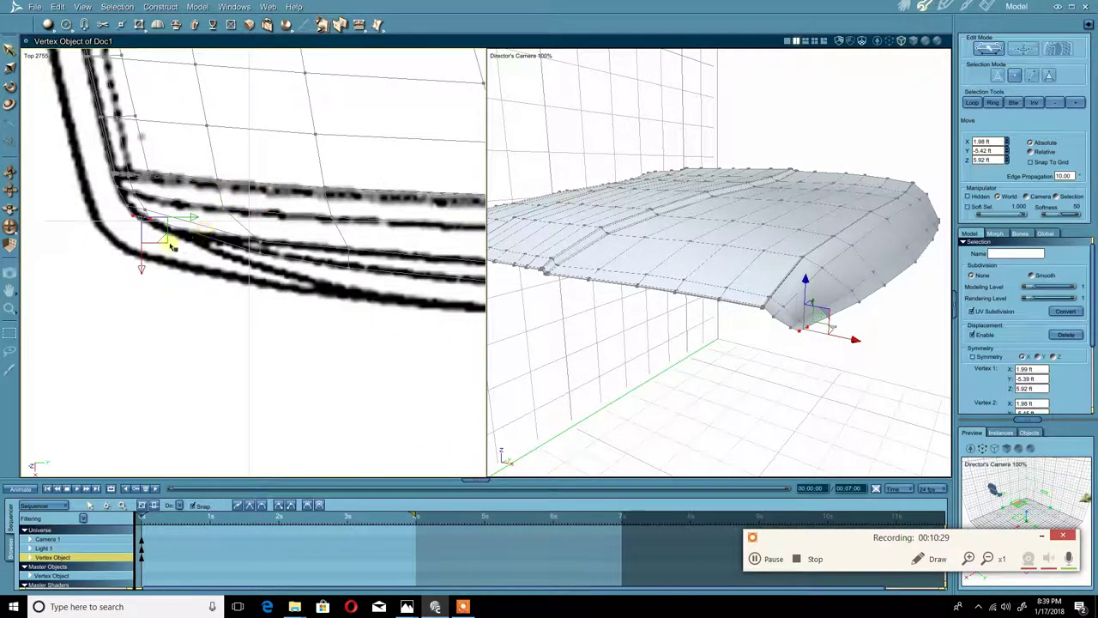
middle_drag(168, 231, 240, 252)
scroll(230, 245, up, 2)
drag(246, 243, 206, 211)
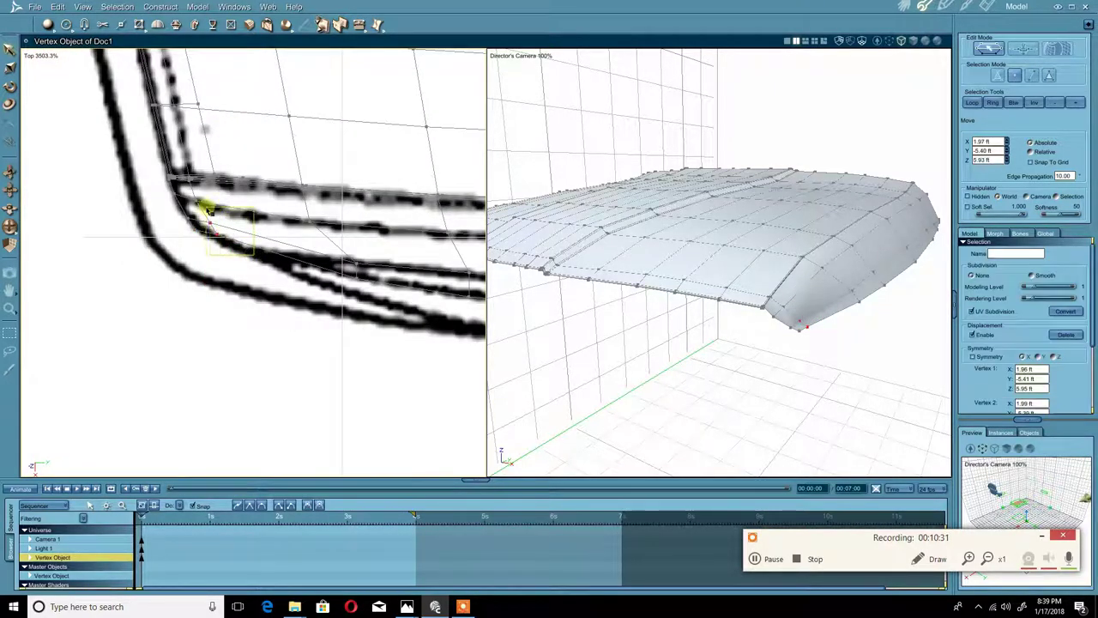
scroll(211, 210, up, 1)
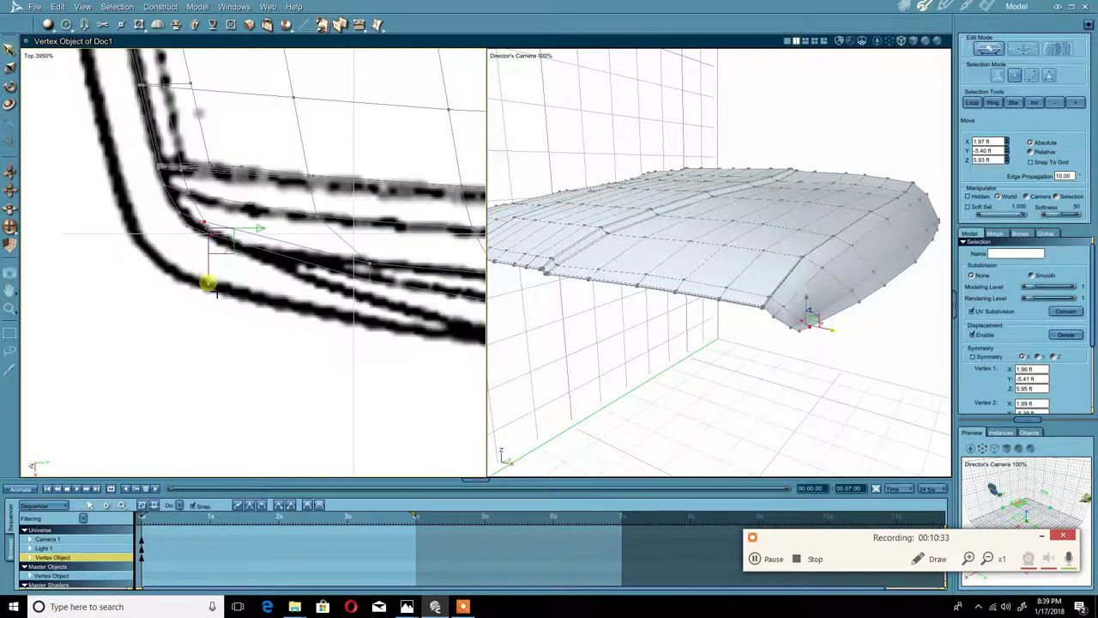
- Select the front corner's foremost inner vertex in the perspective view and move it outward to X 1.90 ft
click(187, 190)
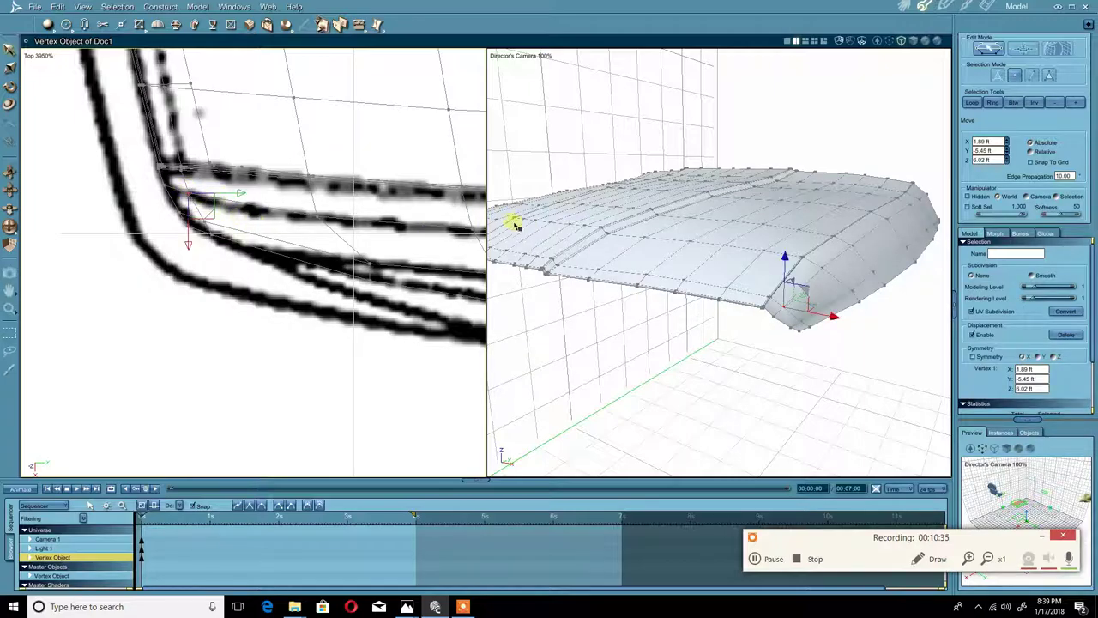
middle_drag(750, 306, 807, 278)
click(751, 289)
click(750, 283)
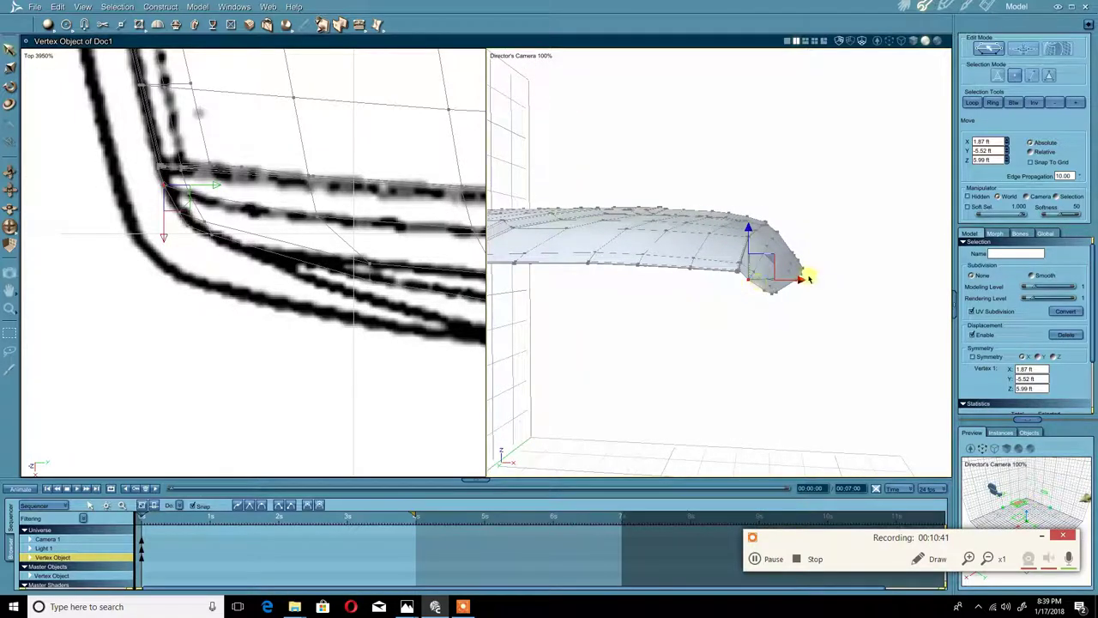
mouse_move(810, 289)
mouse_down()
mouse_move(797, 295)
mouse_move(824, 297)
mouse_up()
- In edge mode, move the short edge running down the front corner outward to X 1.95 ft
middle_drag(782, 276, 774, 289)
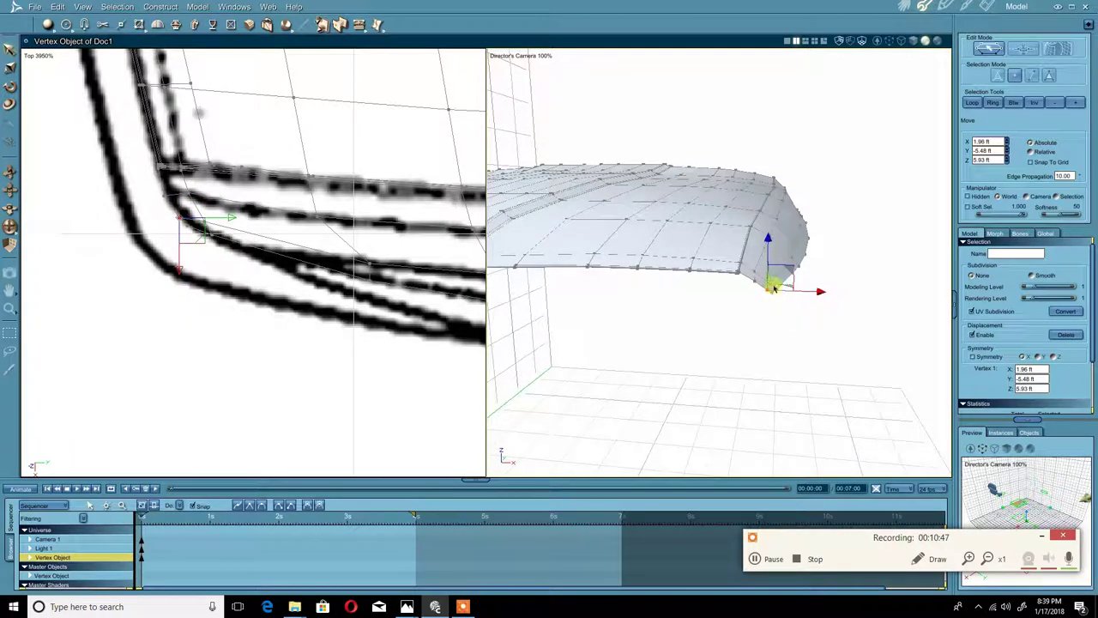
click(756, 274)
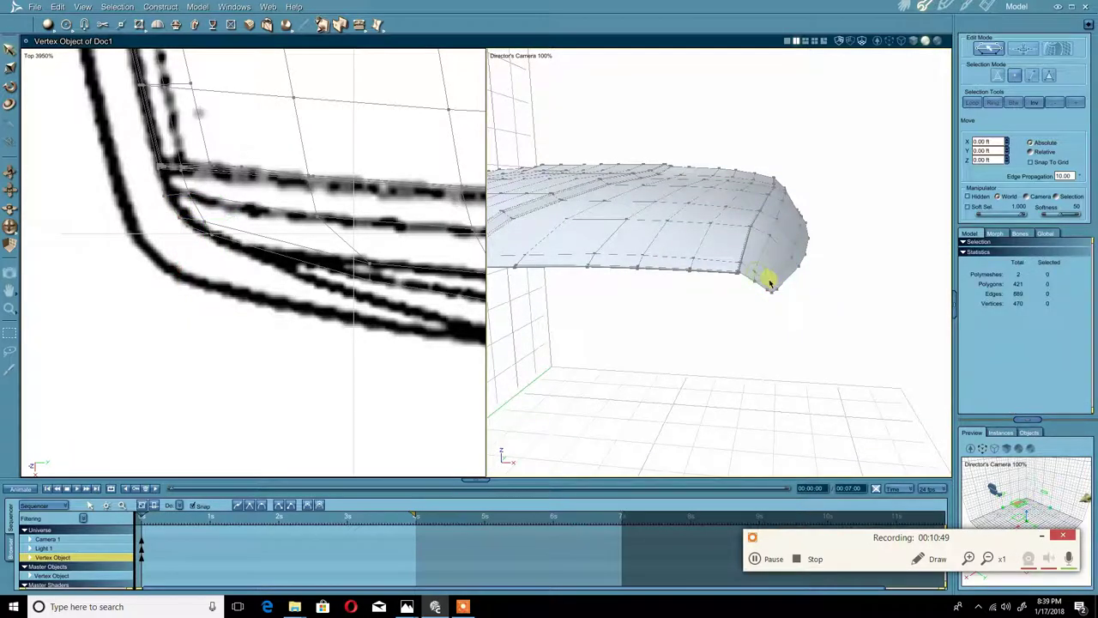
key(ctrl+z)
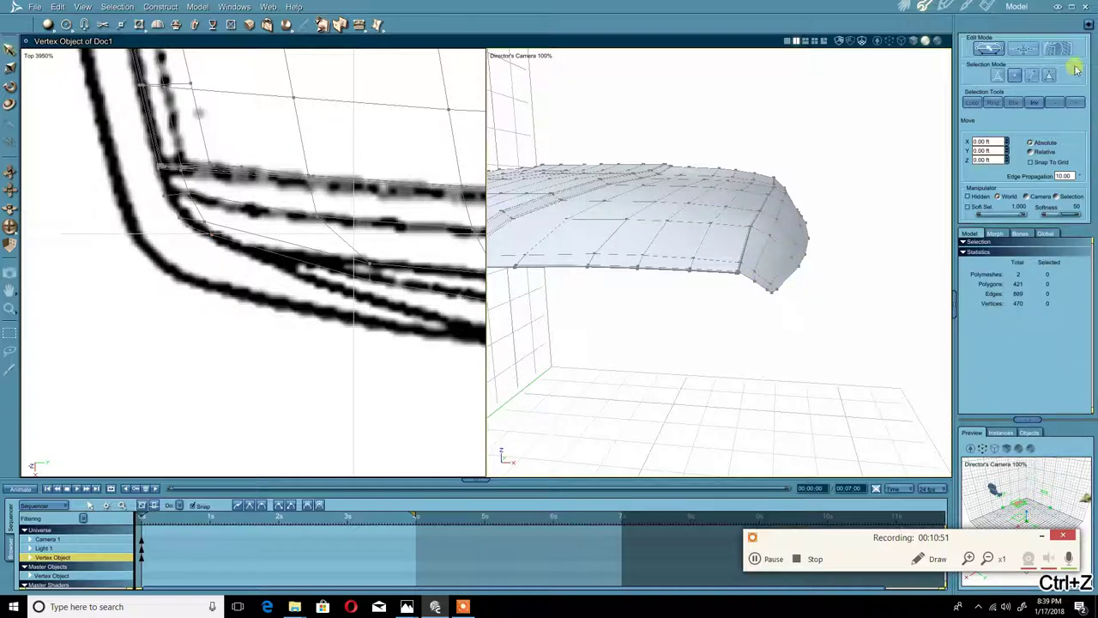
click(772, 278)
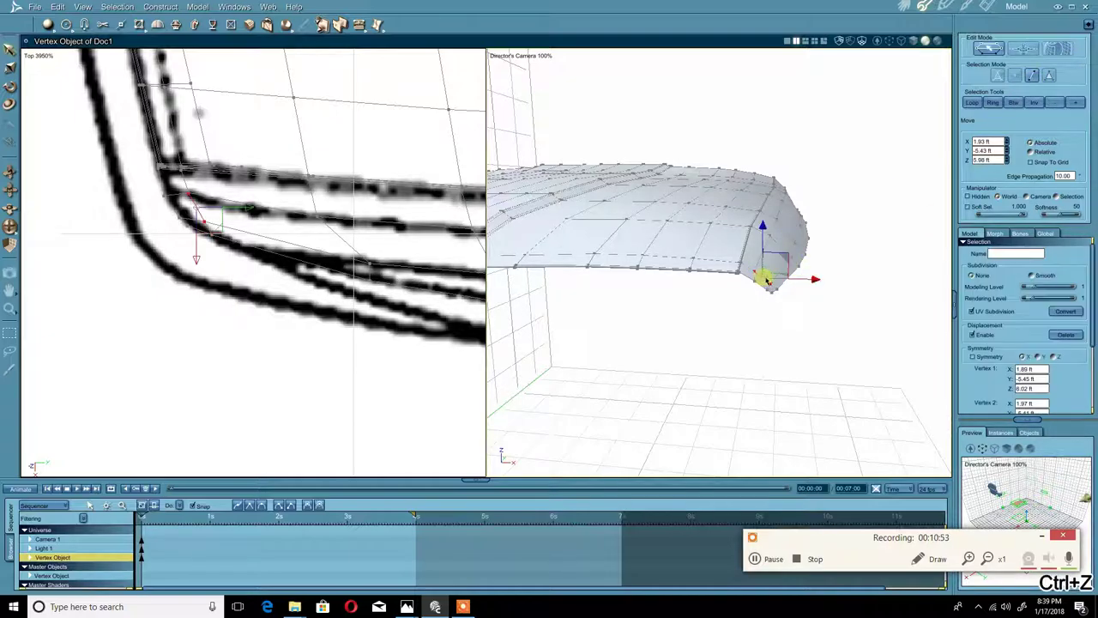
middle_drag(762, 274, 782, 288)
drag(814, 287, 823, 287)
- Select the front corner's upper short edge and move it back to Y -5.46 ft in the left view
mouse_move(770, 292)
middle_down()
mouse_move(677, 272)
mouse_move(592, 289)
mouse_move(606, 299)
mouse_move(762, 278)
mouse_move(770, 326)
mouse_move(709, 346)
mouse_move(667, 303)
mouse_move(696, 301)
mouse_move(674, 355)
mouse_move(743, 318)
mouse_move(764, 277)
middle_up()
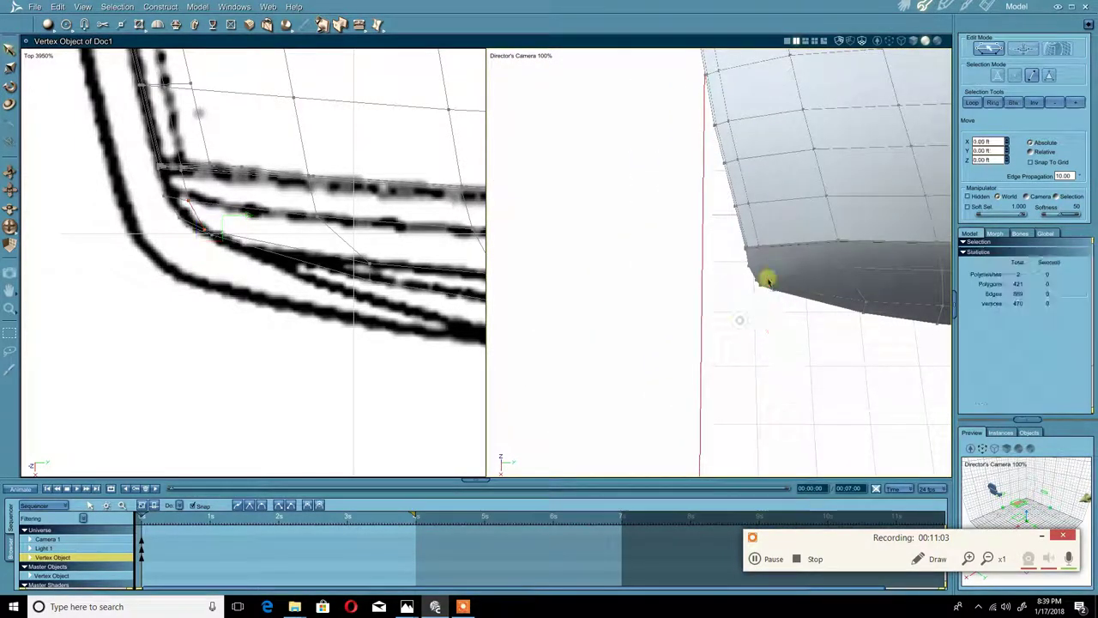
click(759, 267)
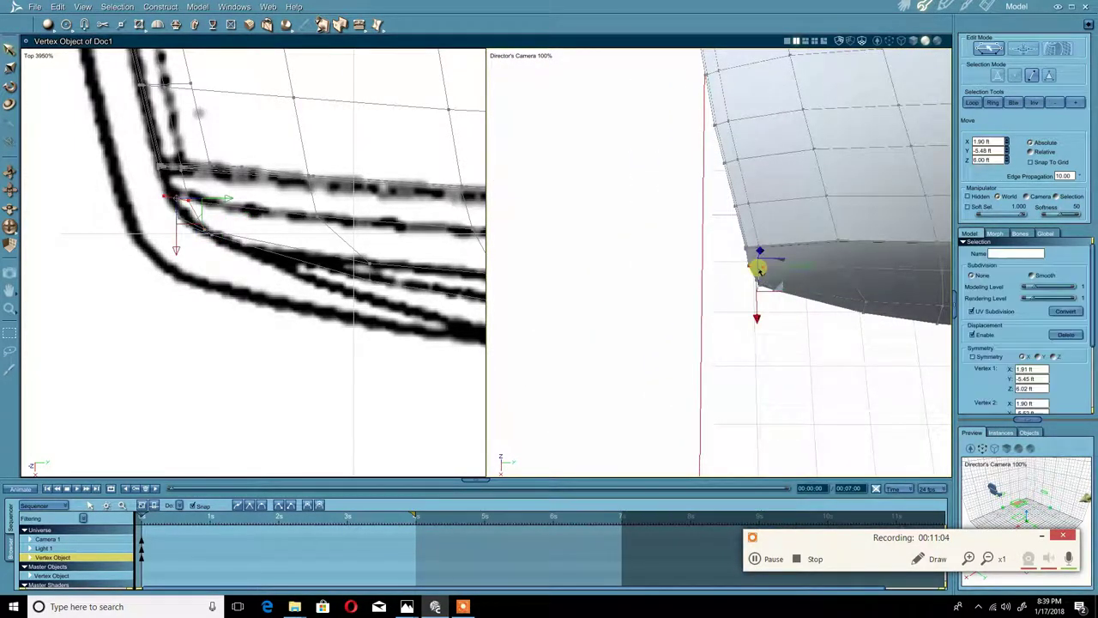
click(37, 56)
click(75, 75)
scroll(220, 147, up, 5)
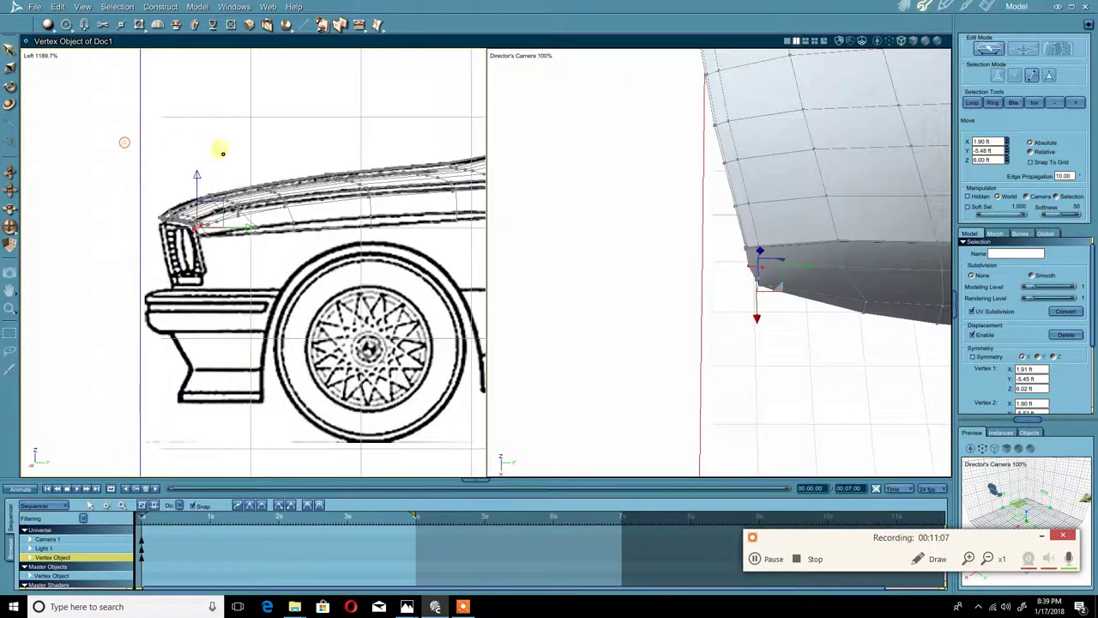
scroll(172, 179, up, 5)
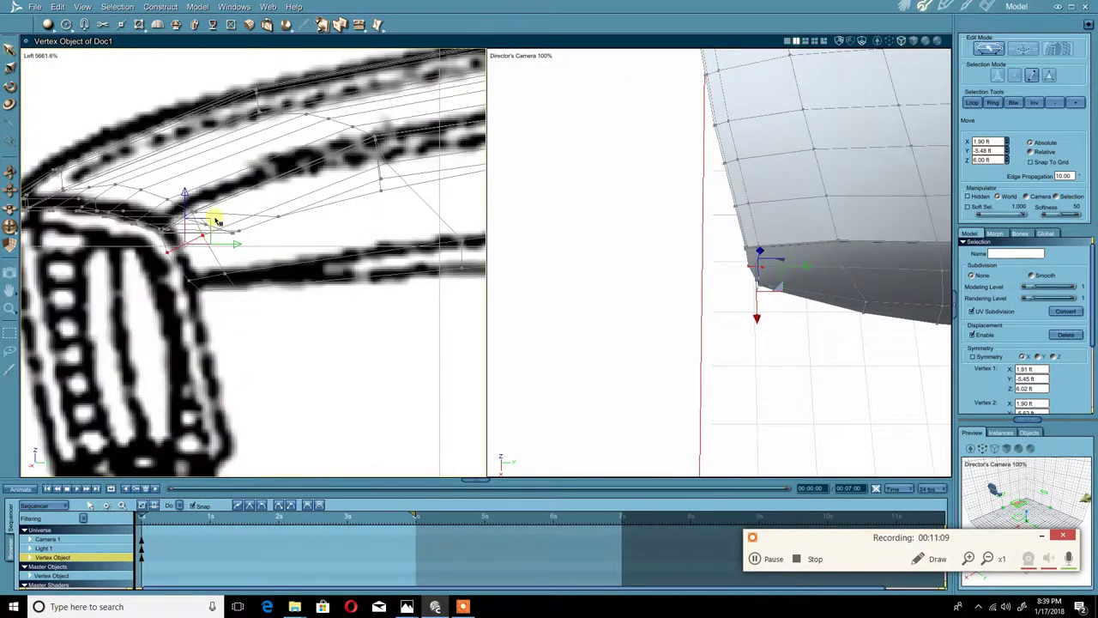
drag(243, 252, 254, 249)
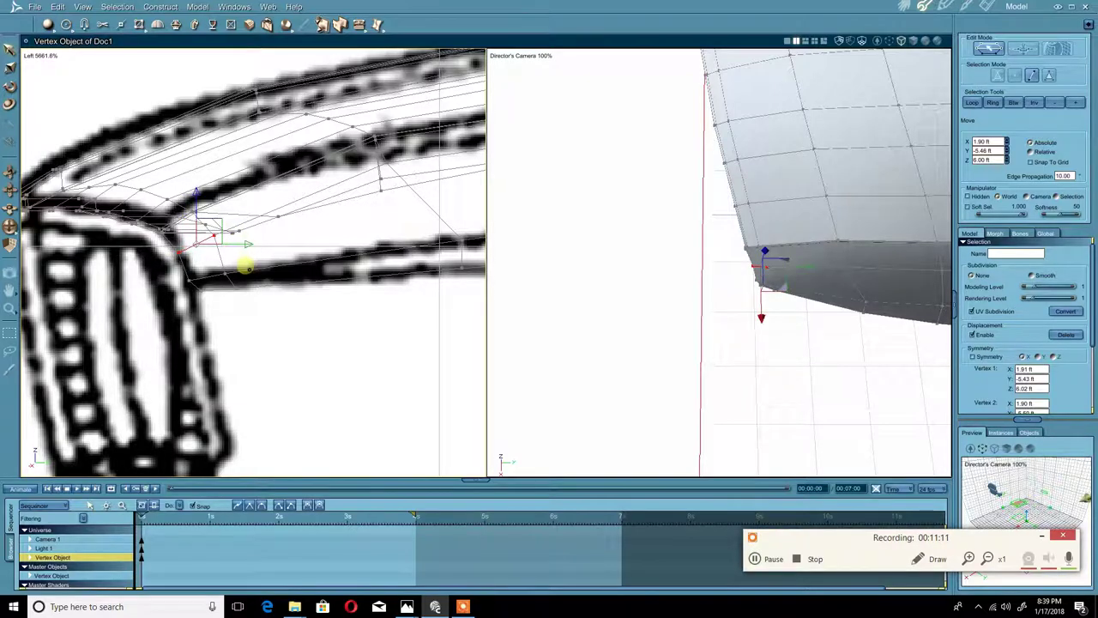
- Select the front corner's outermost short edge and fit it beside the headlight at about Y -5.42 ft
middle_drag(247, 266, 250, 242)
click(217, 251)
drag(257, 252, 271, 276)
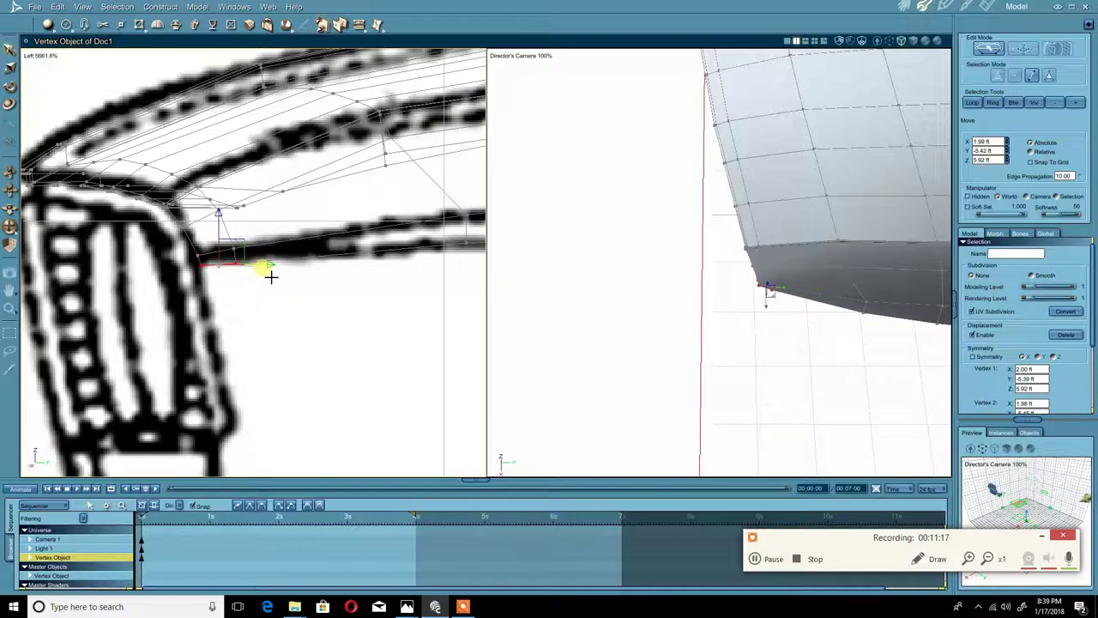
- Select the short edge running down the front corner and fit it at X 1.95 ft, Y -5.41 ft
middle_drag(645, 264, 750, 259)
drag(753, 273, 801, 278)
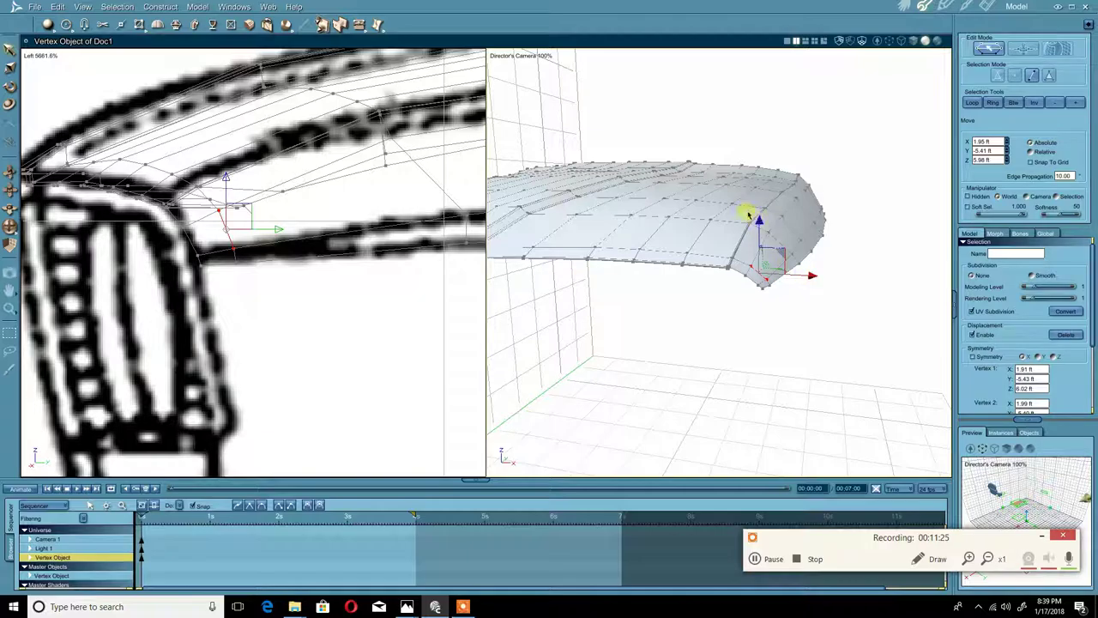
middle_drag(766, 226, 652, 366)
click(652, 366)
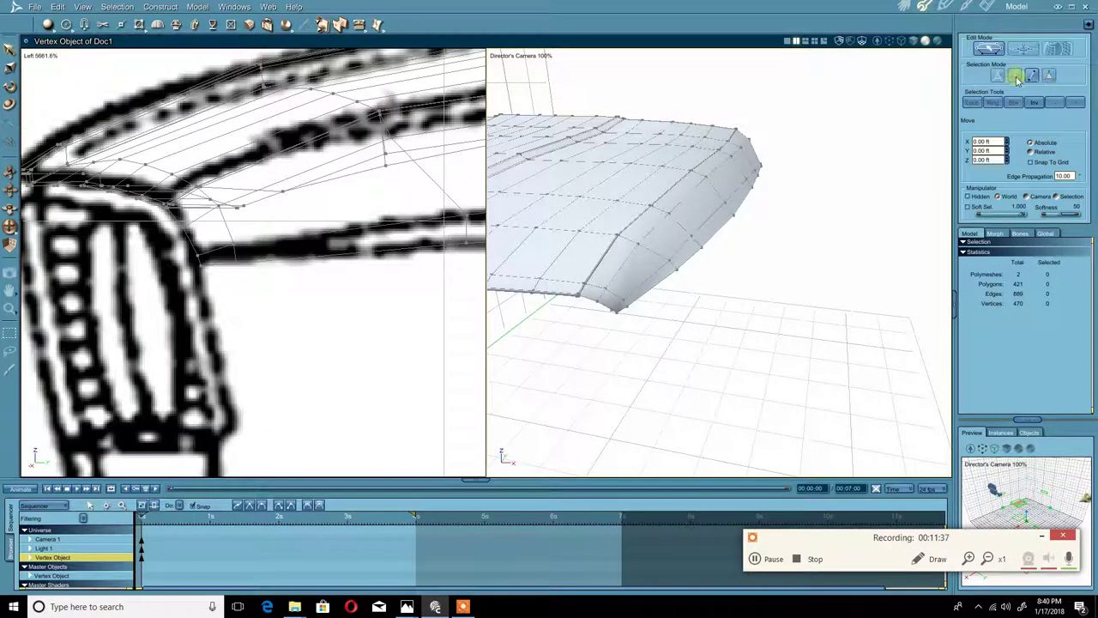
- In vertex mode, set the front corner's outer lower vertex at X 2.02 ft and compare it with the blueprint in the top view
middle_drag(630, 311, 626, 341)
middle_drag(690, 310, 636, 296)
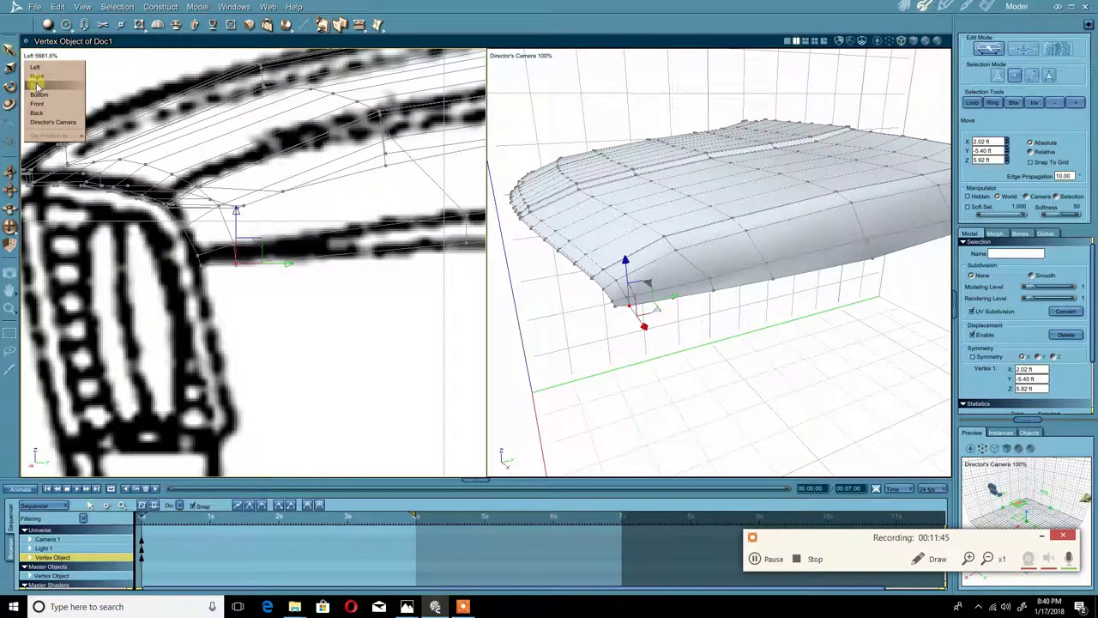
click(36, 85)
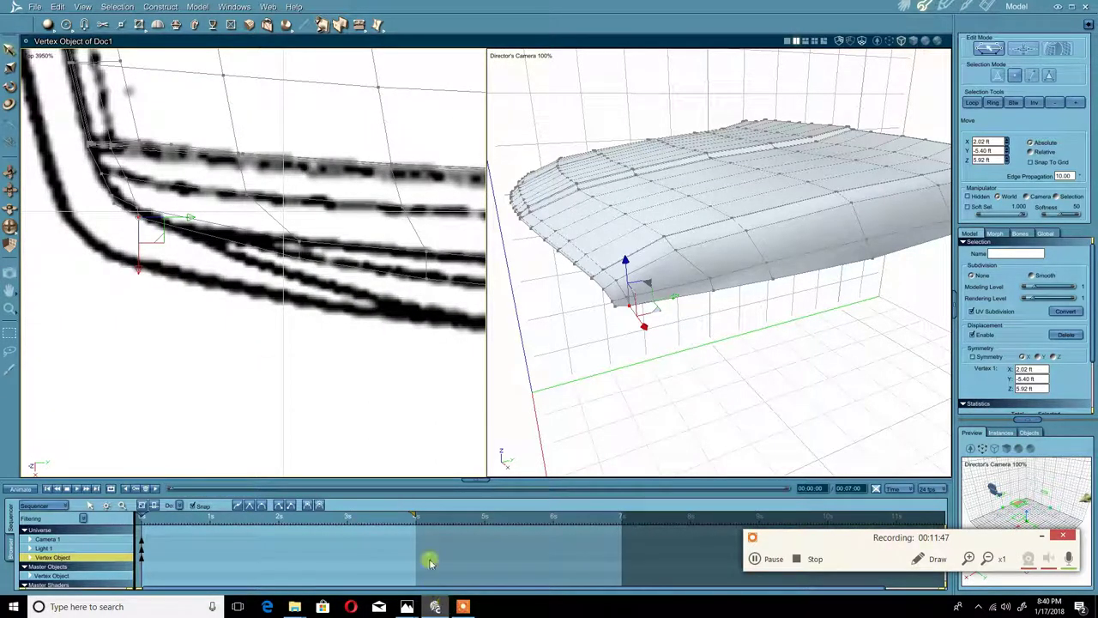
scroll(211, 338, down, 4)
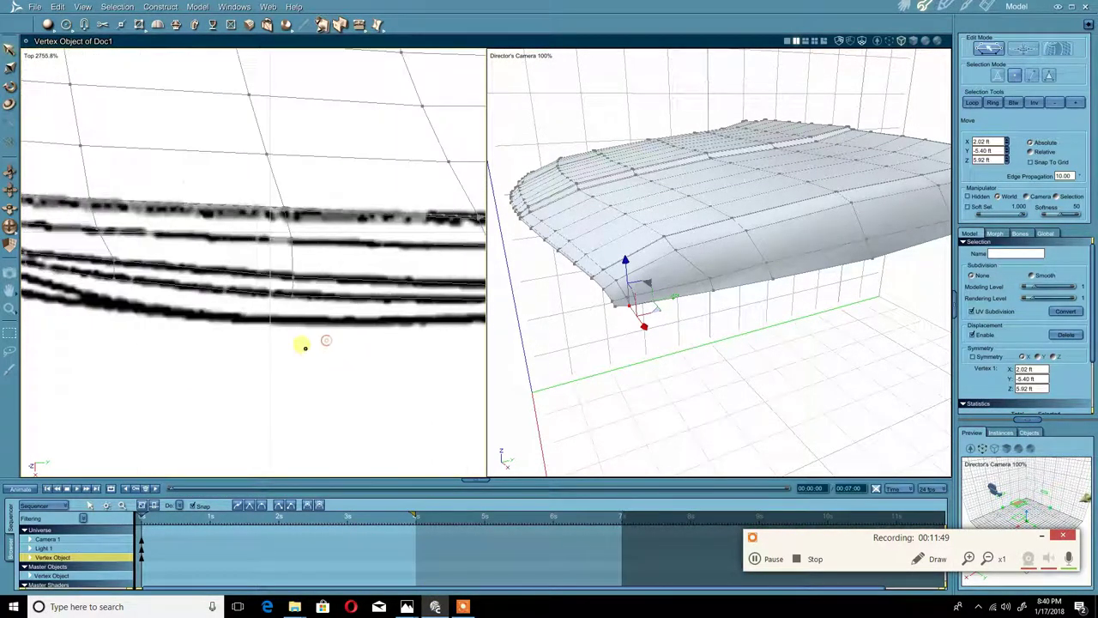
mouse_move(305, 348)
middle_down()
mouse_move(196, 331)
mouse_move(259, 336)
middle_up()
click(224, 288)
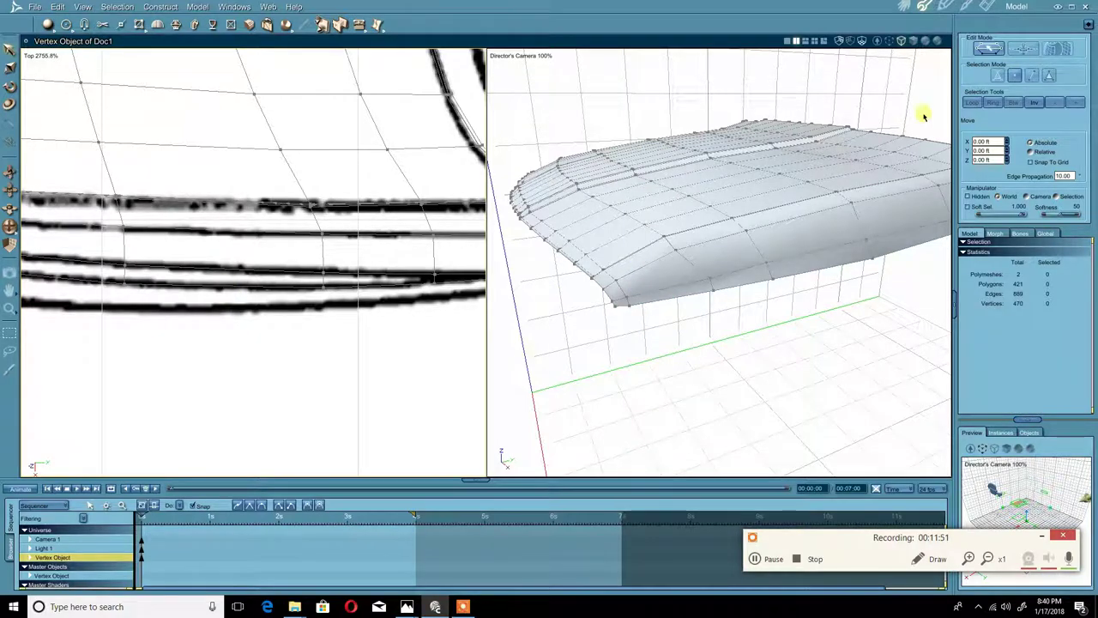
- Select the edge loop along the fender's lower border and extrude it downward as a new row in the left view
click(277, 290)
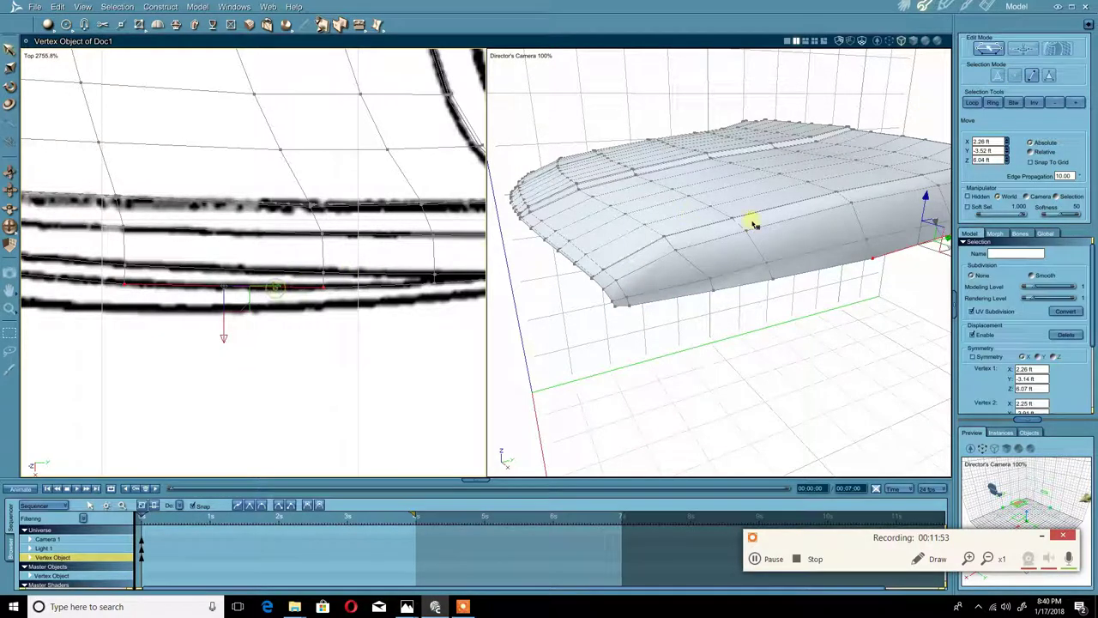
click(972, 102)
middle_drag(828, 304, 654, 290)
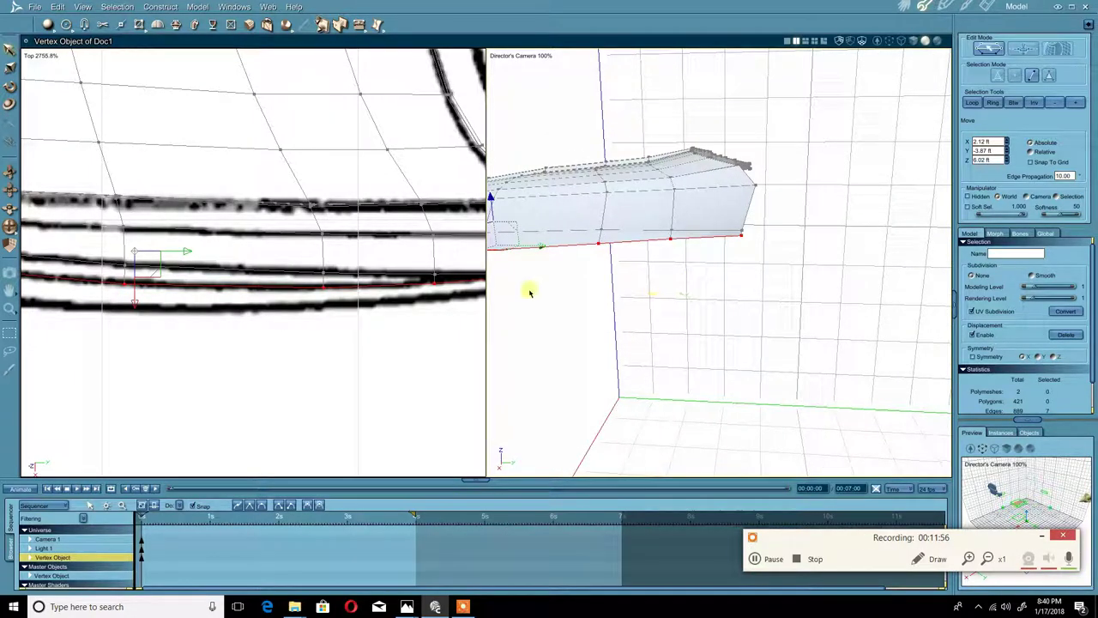
click(38, 56)
click(85, 91)
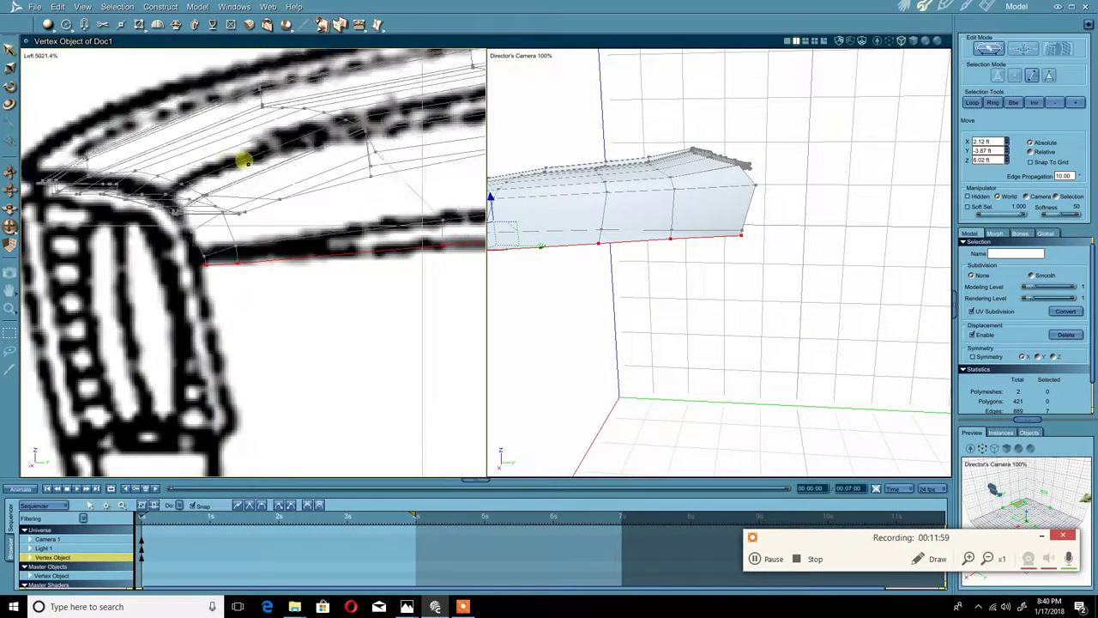
scroll(370, 195, down, 5)
middle_drag(394, 208, 282, 168)
middle_drag(84, 191, 107, 183)
click(176, 25)
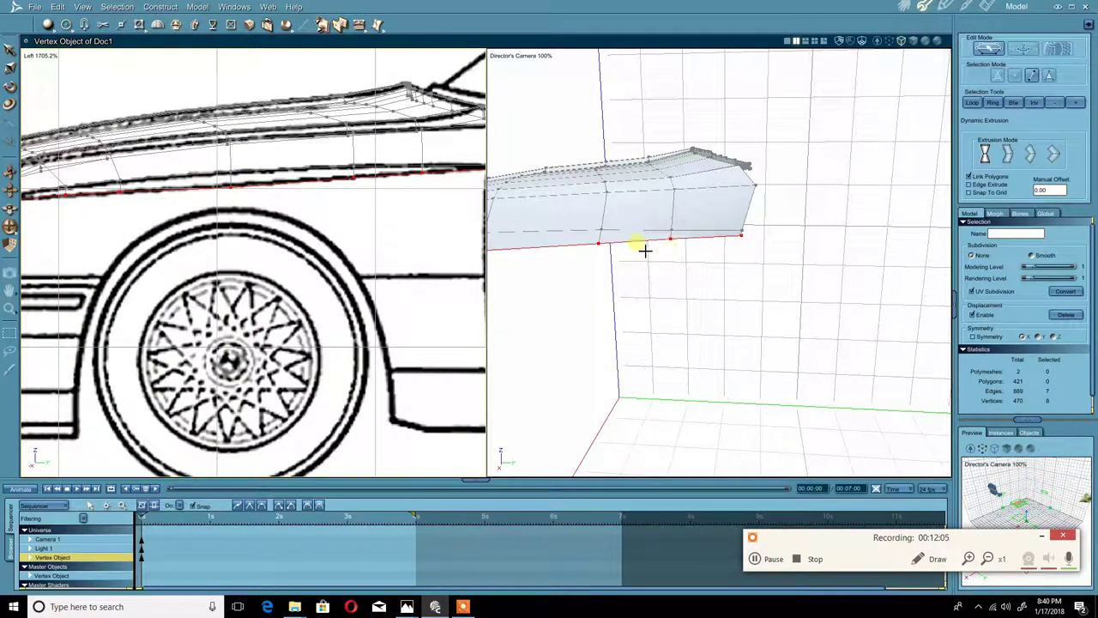
drag(644, 249, 599, 261)
- Flatten the new row's bottom edges by scaling their height to 0 ft, and move them down to Z 5.45 ft
right_click(266, 224)
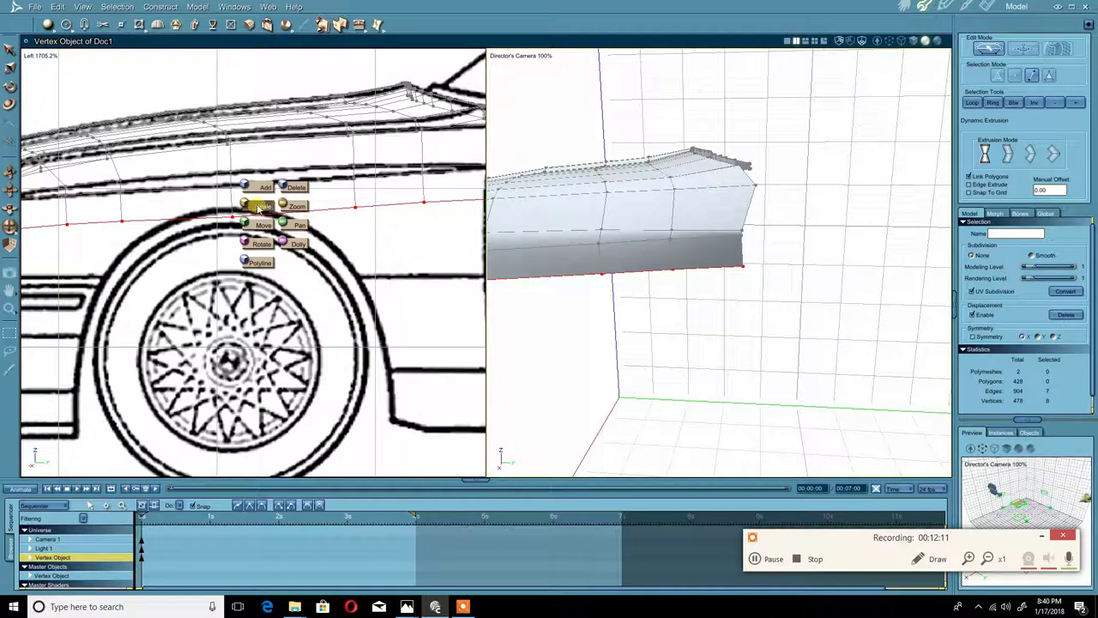
click(257, 208)
drag(247, 172, 246, 215)
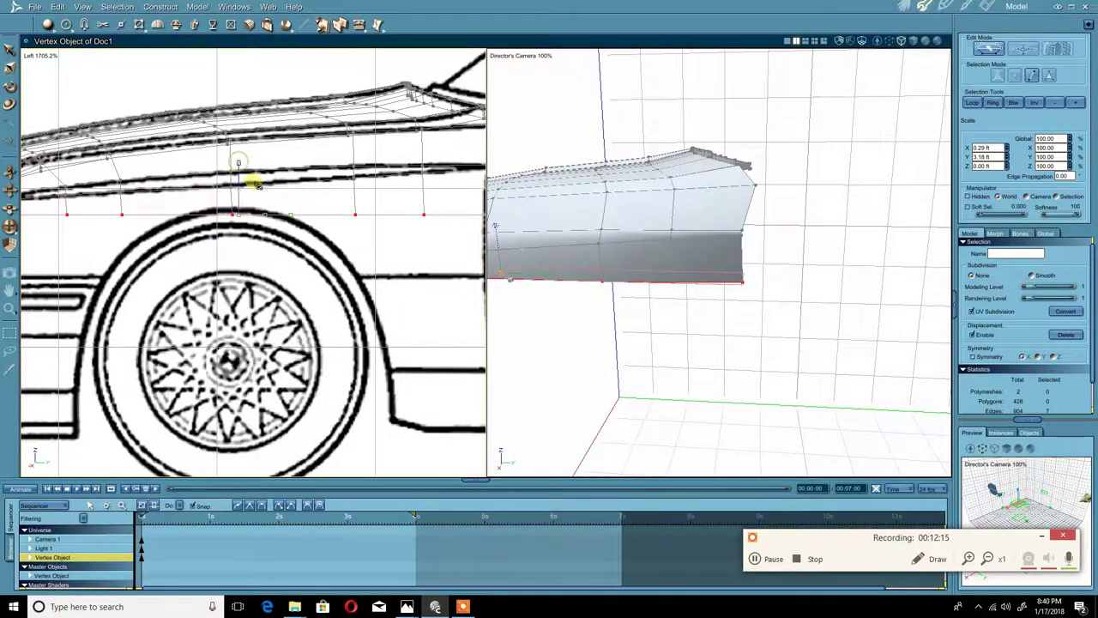
scroll(258, 183, down, 3)
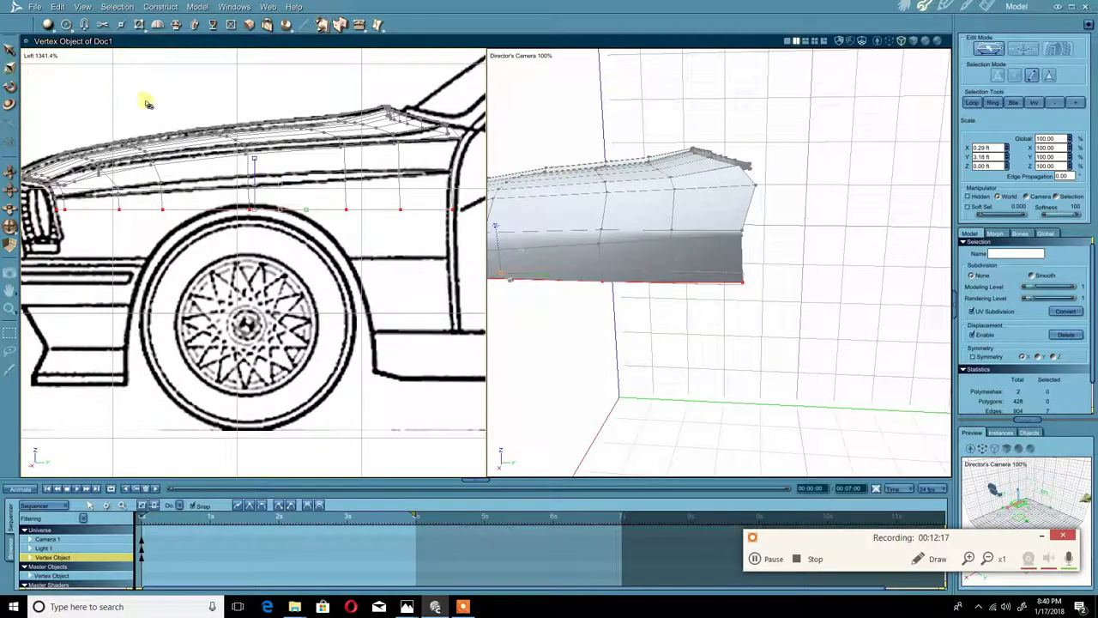
right_click(184, 96)
click(168, 100)
drag(254, 162, 252, 217)
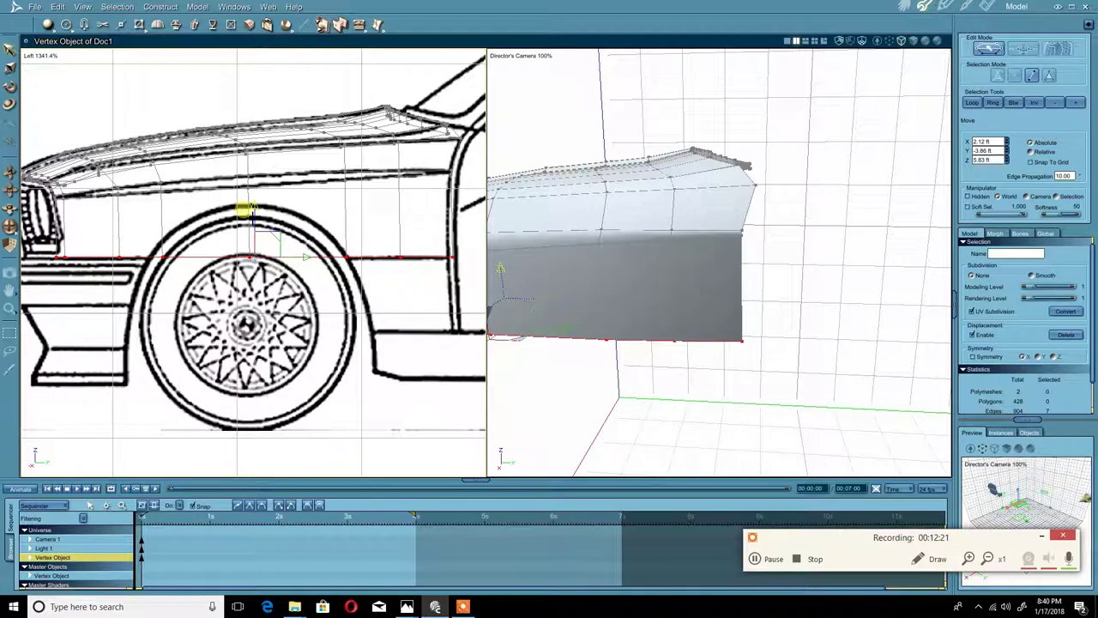
- Select the new row's short front edge below the headlight and move it back to Y -5.34 ft
scroll(245, 204, up, 7)
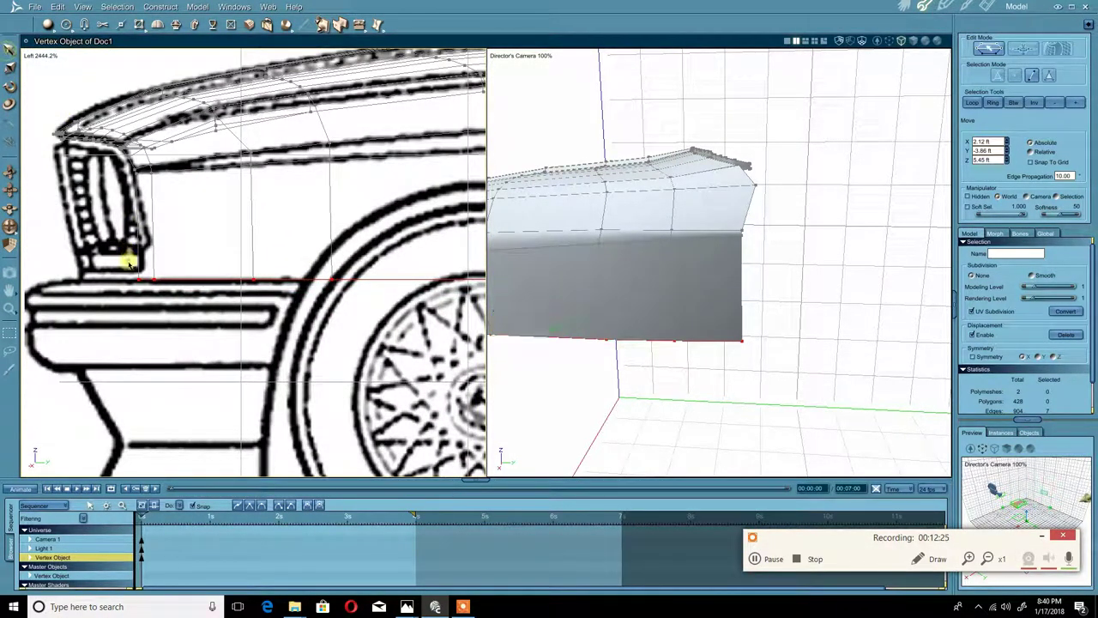
click(129, 259)
drag(110, 267, 221, 281)
- In vertex mode, fit the bottom vertices on either side of the wheel opening to the arch line, the rear one at Y -3.12 ft
scroll(285, 248, down, 3)
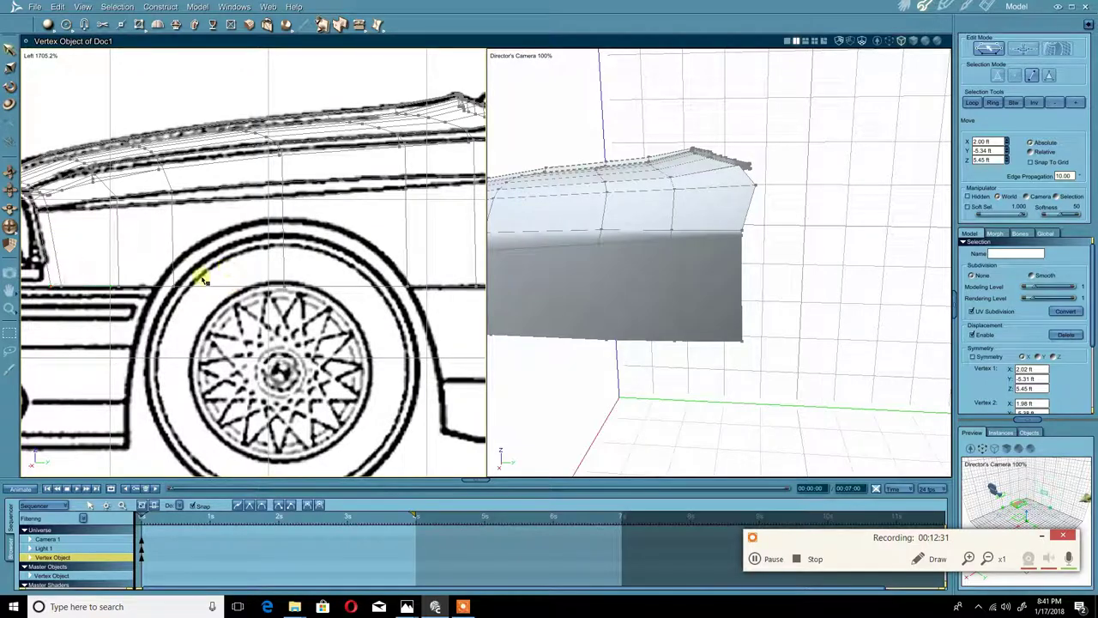
click(169, 294)
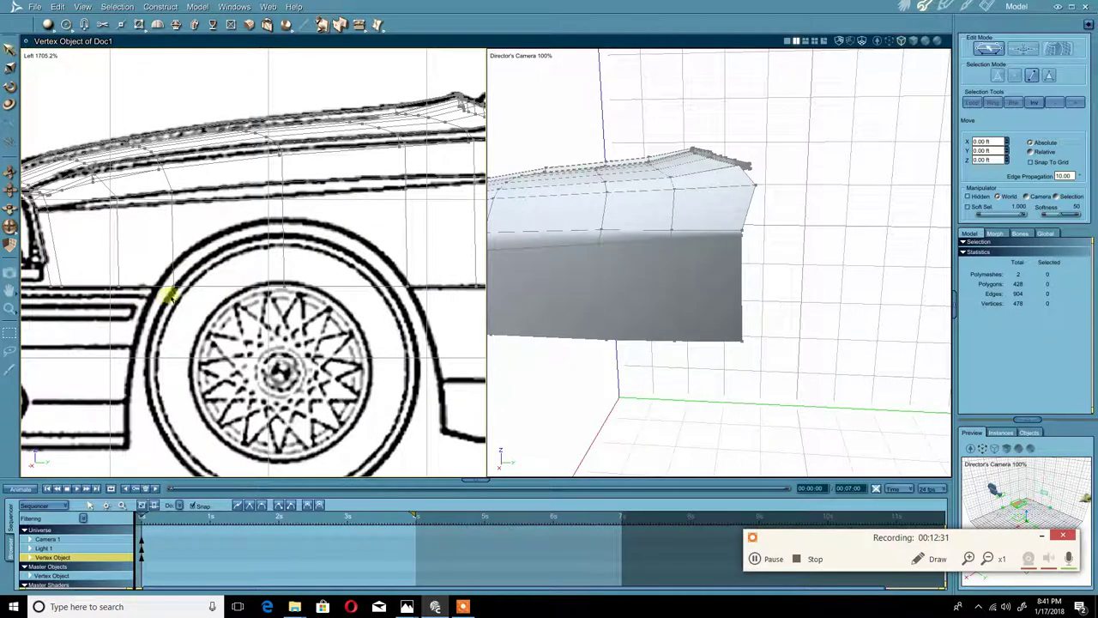
click(1017, 78)
click(175, 285)
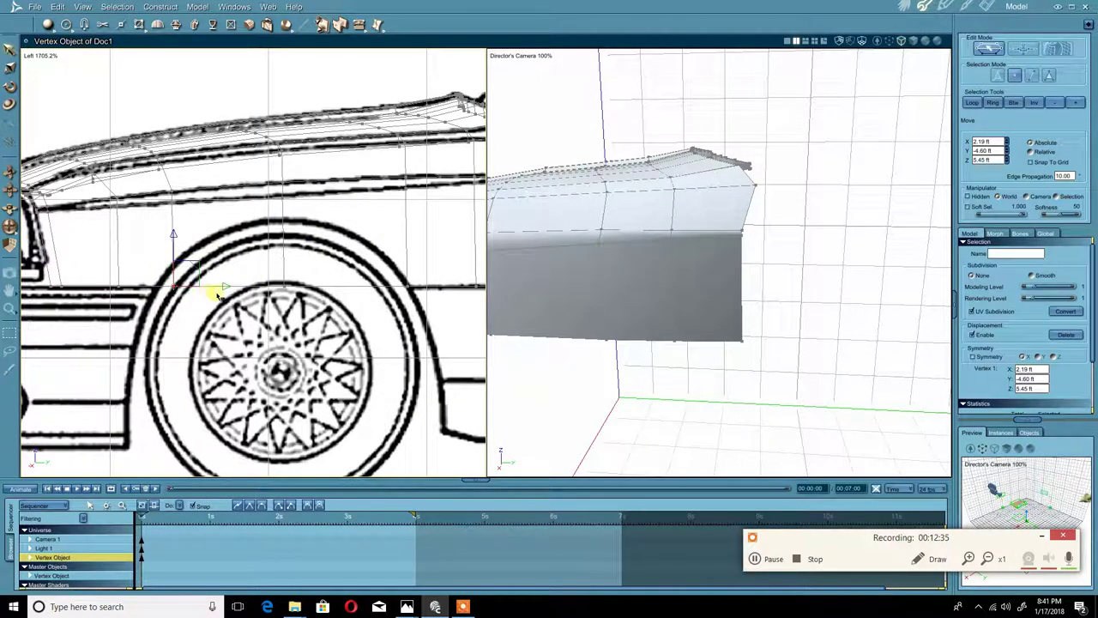
click(118, 286)
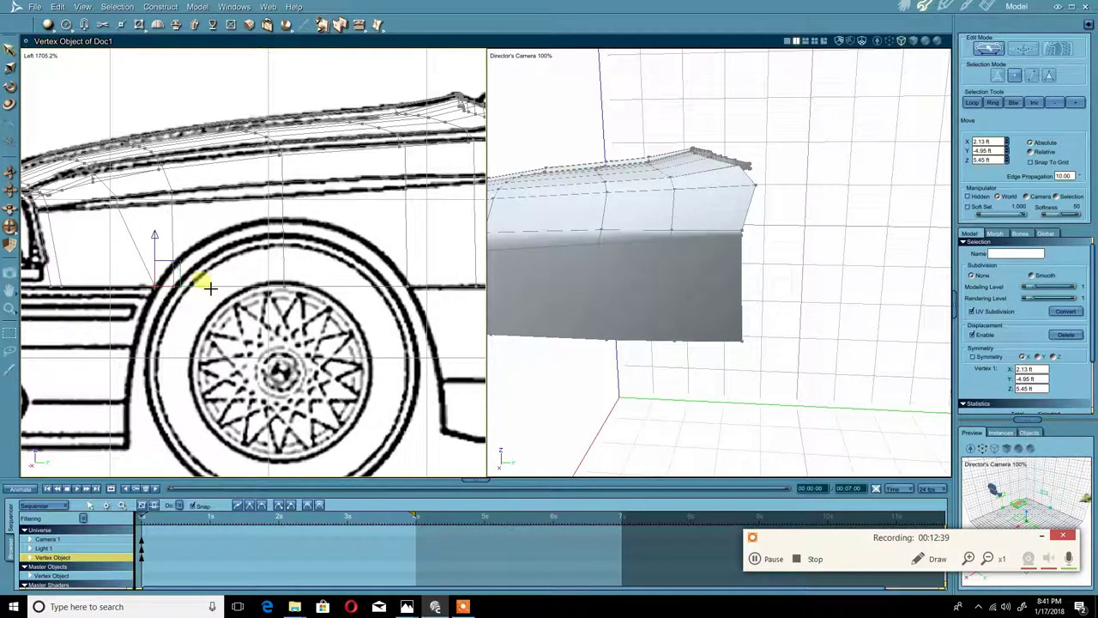
middle_drag(376, 263, 292, 264)
click(324, 285)
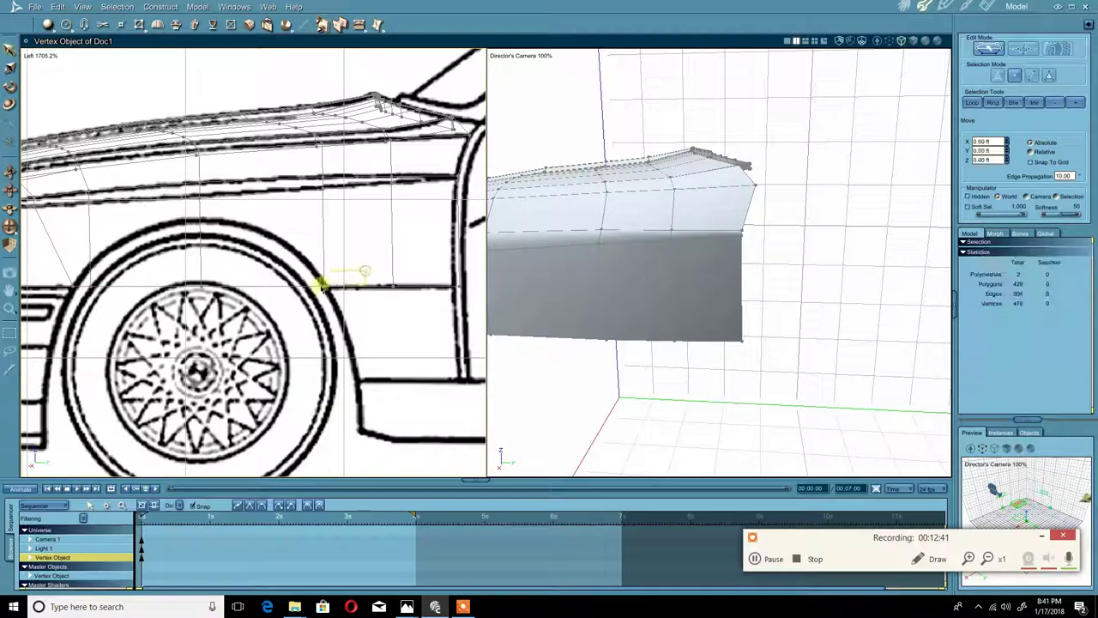
- Try to raise the bottom vertex inside the front of the wheel opening up to the arch line
click(96, 286)
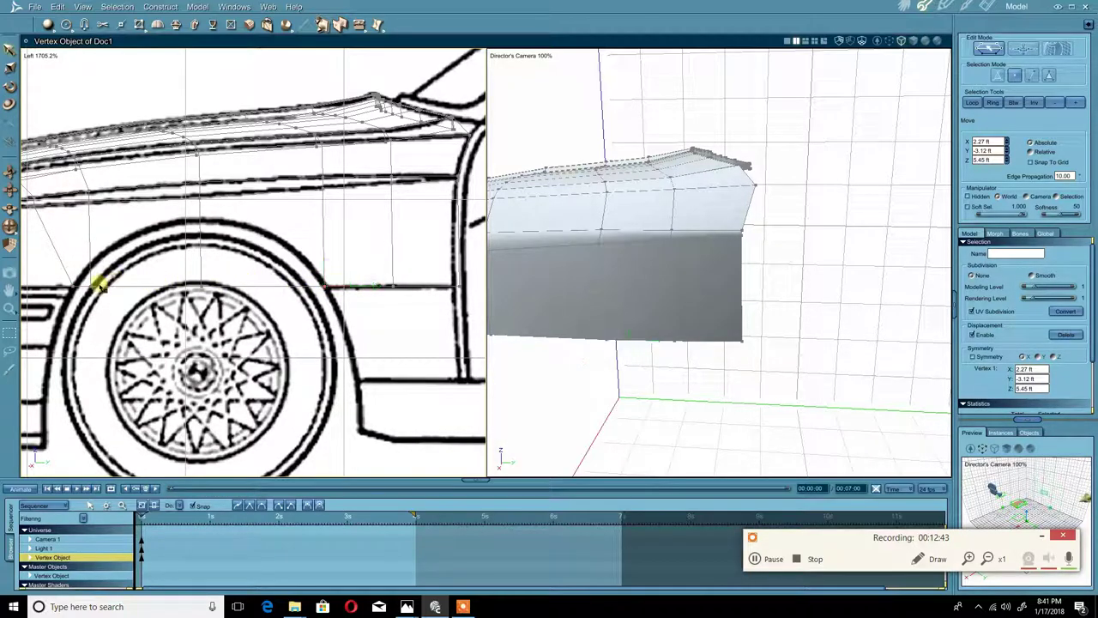
drag(120, 273, 163, 220)
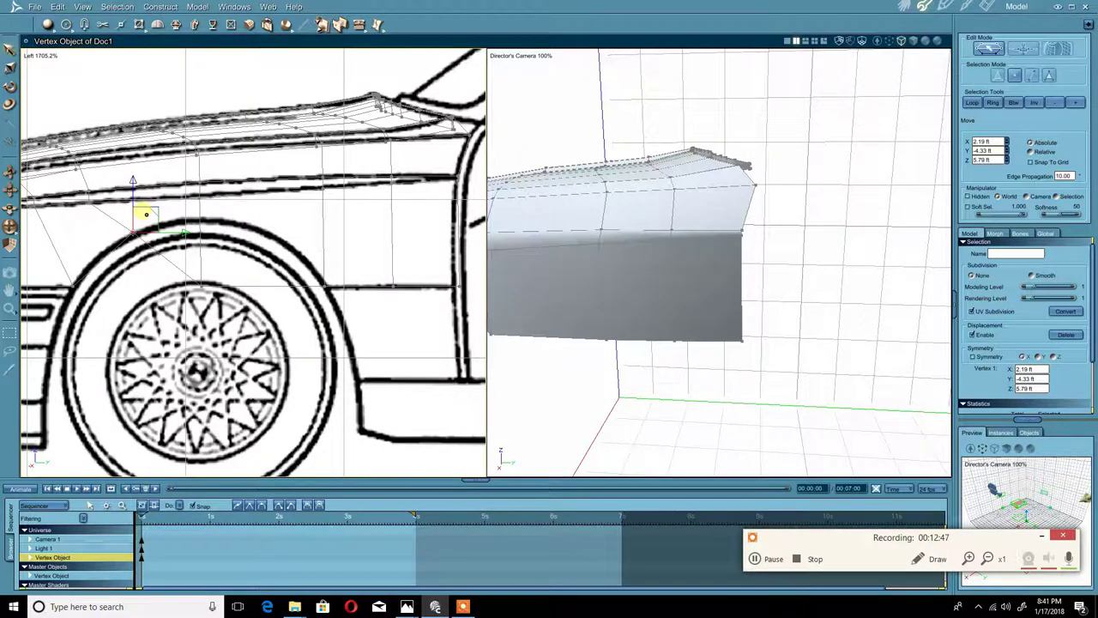
middle_drag(145, 213, 155, 225)
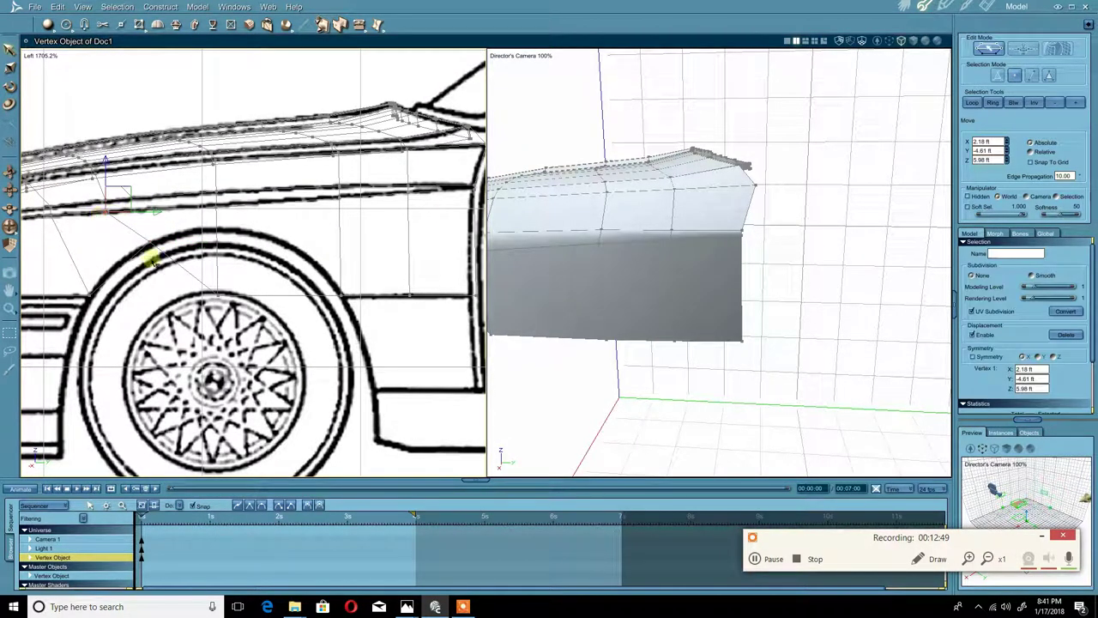
key(ctrl+z)
- Move the bottom vertex ahead of the wheel opening forward to Y -4.96 ft, and fit the next vertex onto the arch line
middle_drag(130, 273, 194, 267)
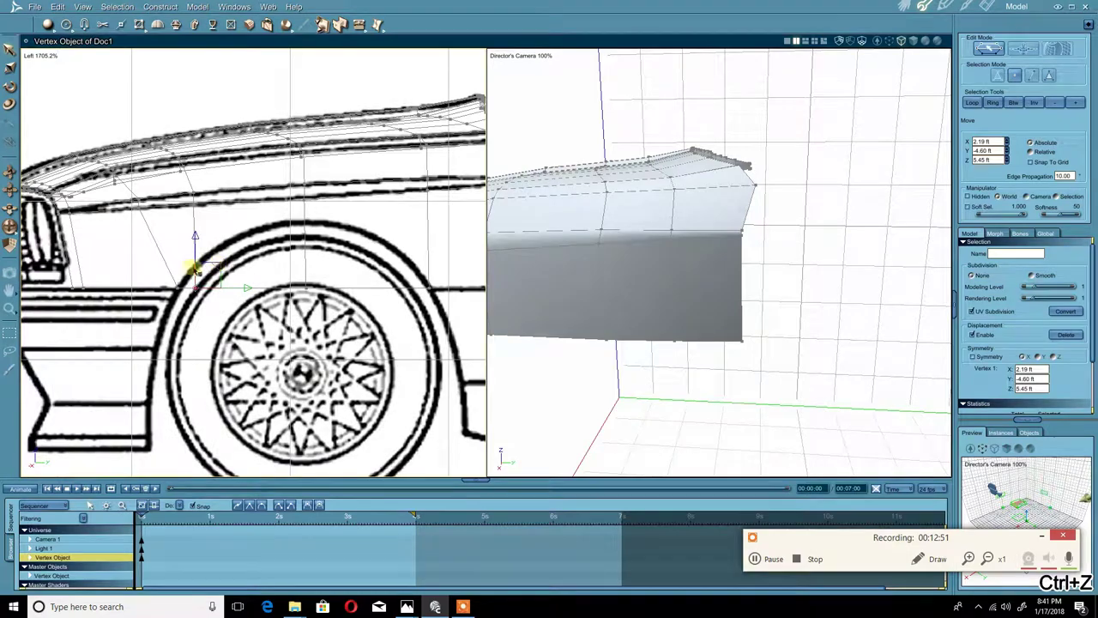
click(168, 291)
click(177, 289)
drag(234, 292, 195, 310)
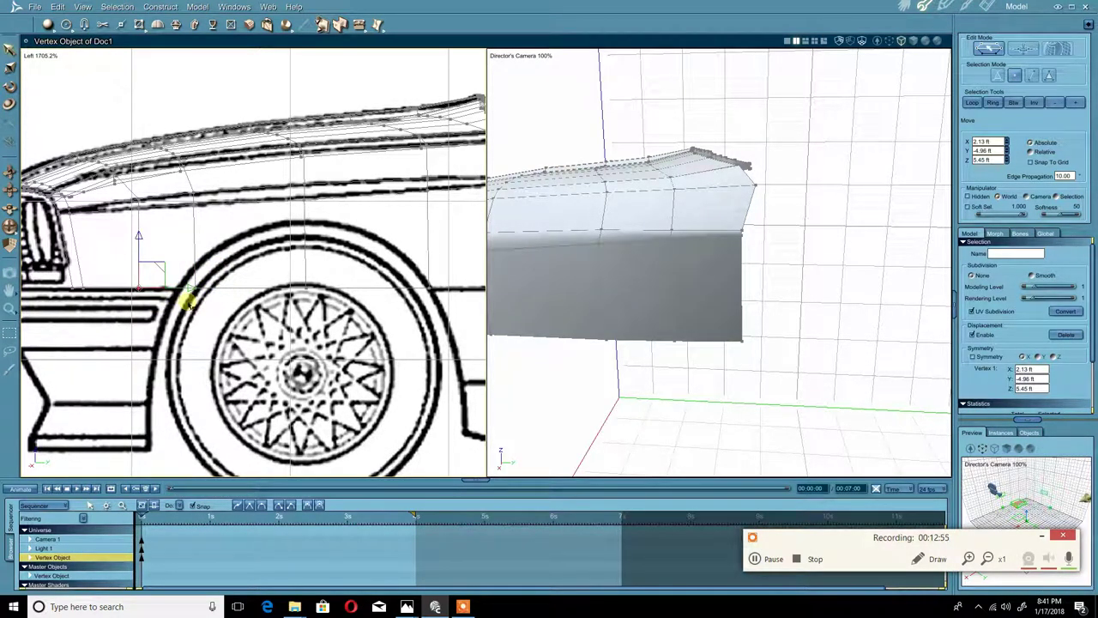
mouse_move(232, 275)
mouse_down()
mouse_move(188, 295)
mouse_move(228, 292)
mouse_up()
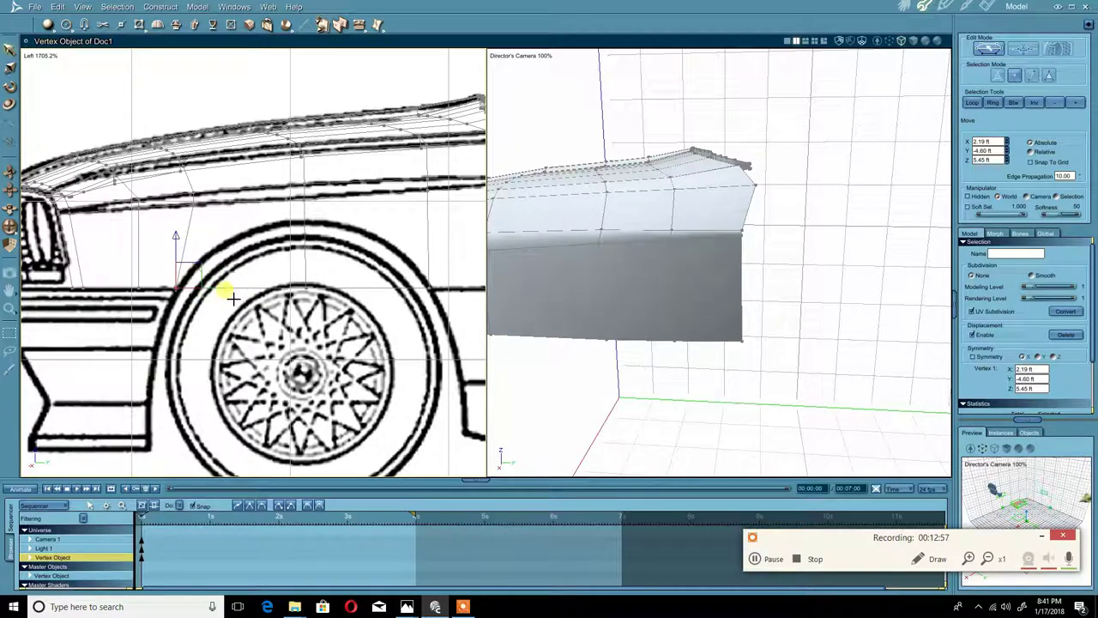
- Fit the vertex behind the wheel at Y -3.11 ft, and raise the middle vertex to the arch's top at Z 5.88 ft
middle_drag(300, 262, 232, 277)
click(361, 303)
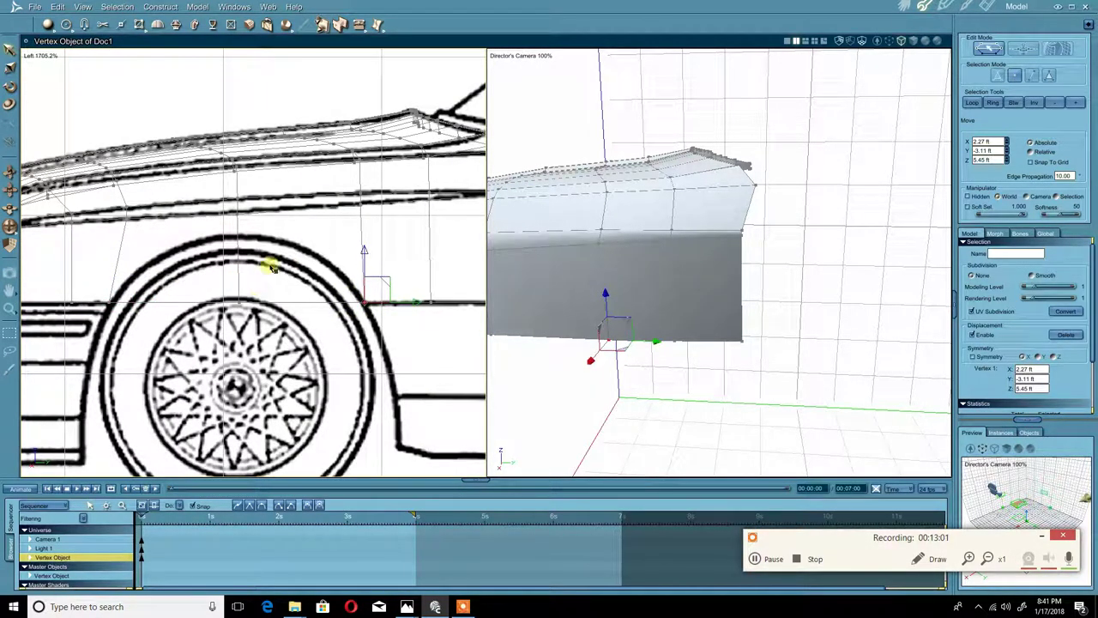
click(240, 299)
drag(239, 260, 235, 179)
- Move the row's rearmost bottom vertex forward to the door gap line at Y -2.30 ft
mouse_move(318, 202)
middle_down()
mouse_move(254, 206)
mouse_move(178, 188)
middle_up()
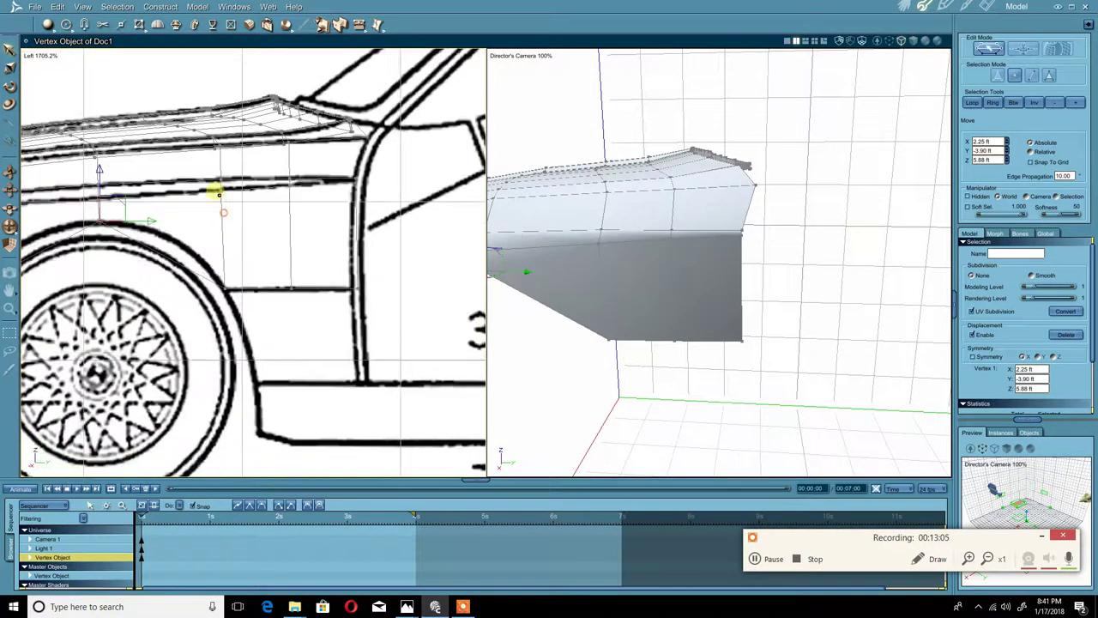
click(357, 290)
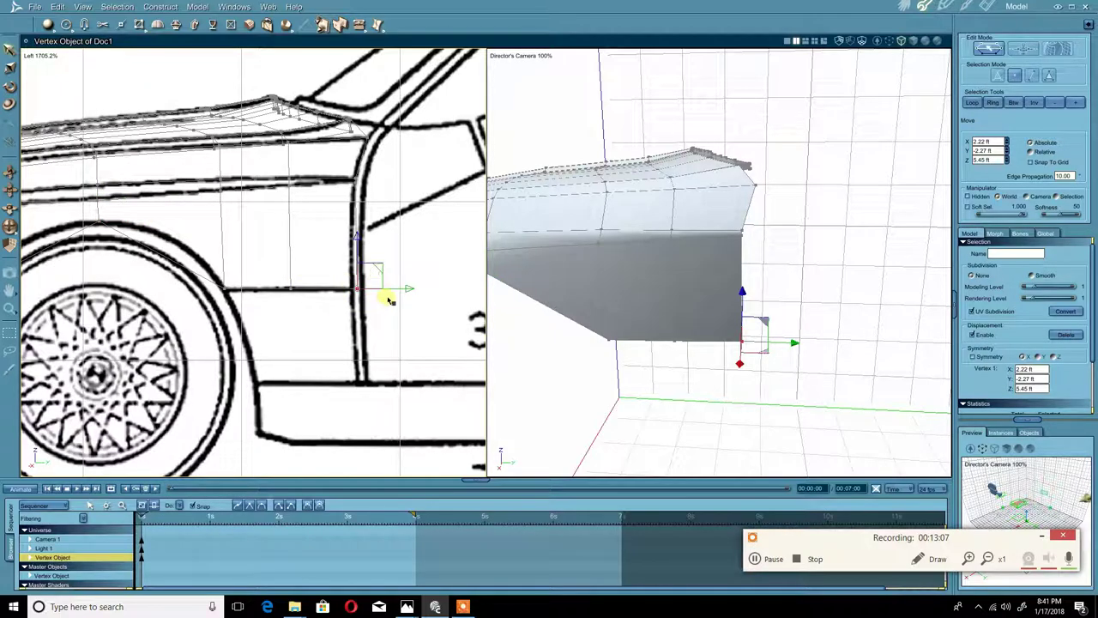
drag(406, 291, 401, 290)
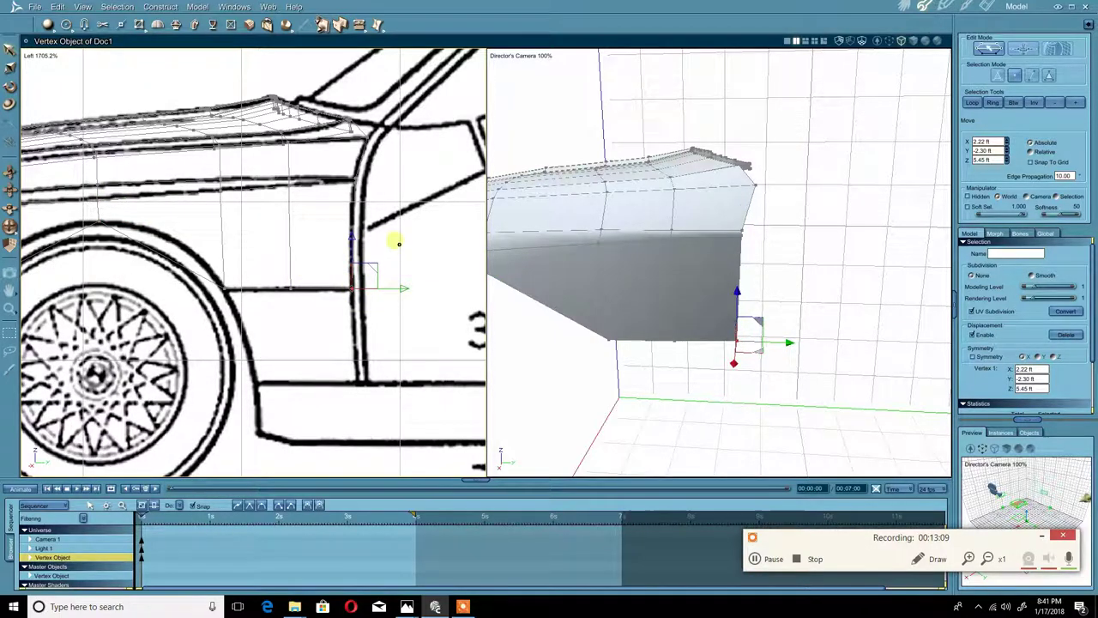
- Select the hood's whole polymesh and hide it, leaving only the fender in view
middle_drag(226, 230, 249, 247)
scroll(250, 249, left, 5)
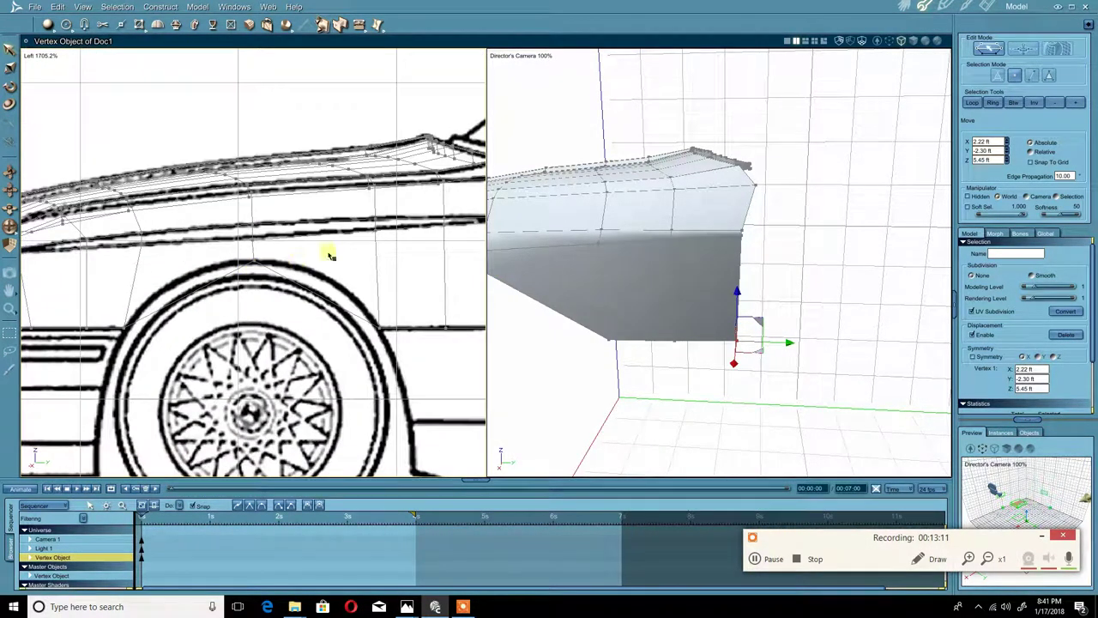
right_drag(556, 239, 583, 280)
middle_drag(556, 298, 633, 277)
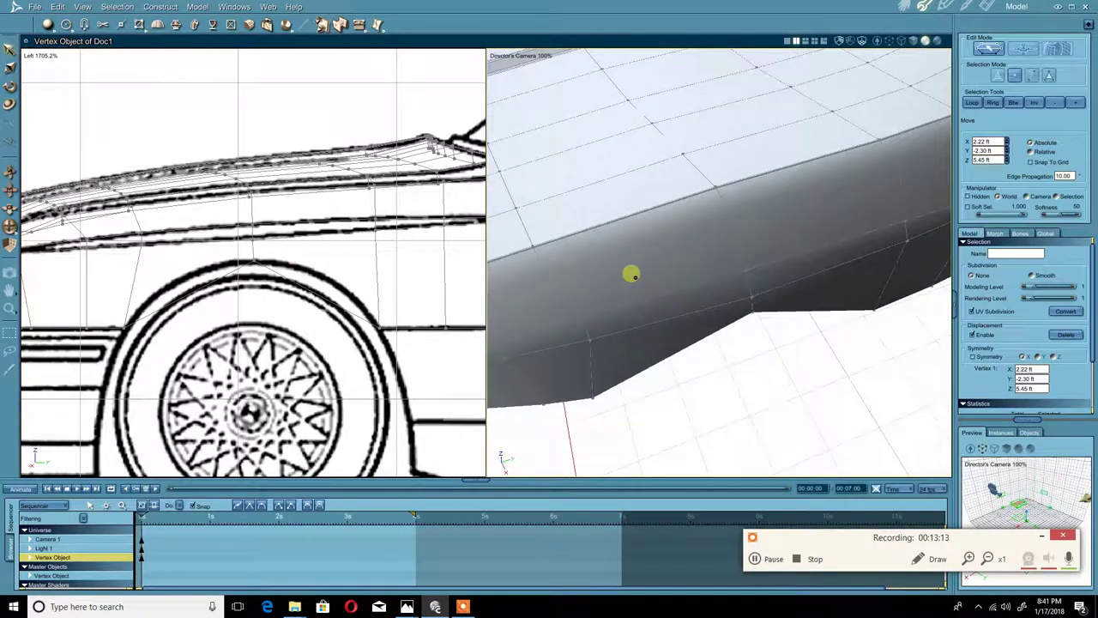
scroll(635, 277, down, 4)
mouse_move(635, 277)
right_down()
mouse_move(599, 258)
mouse_move(644, 269)
right_up()
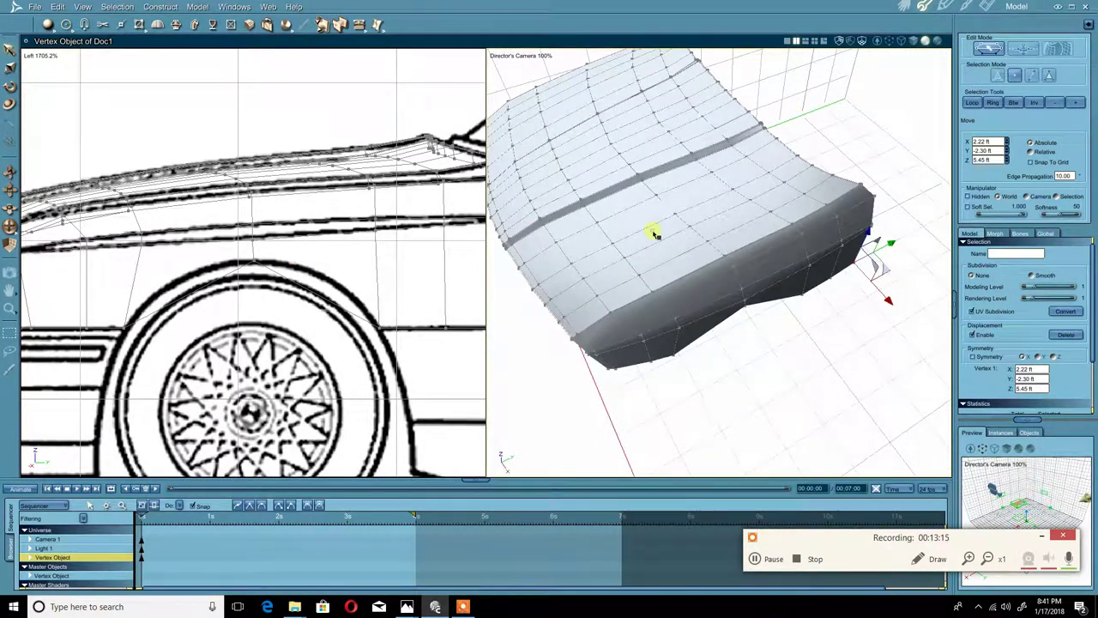
click(654, 232)
click(1051, 77)
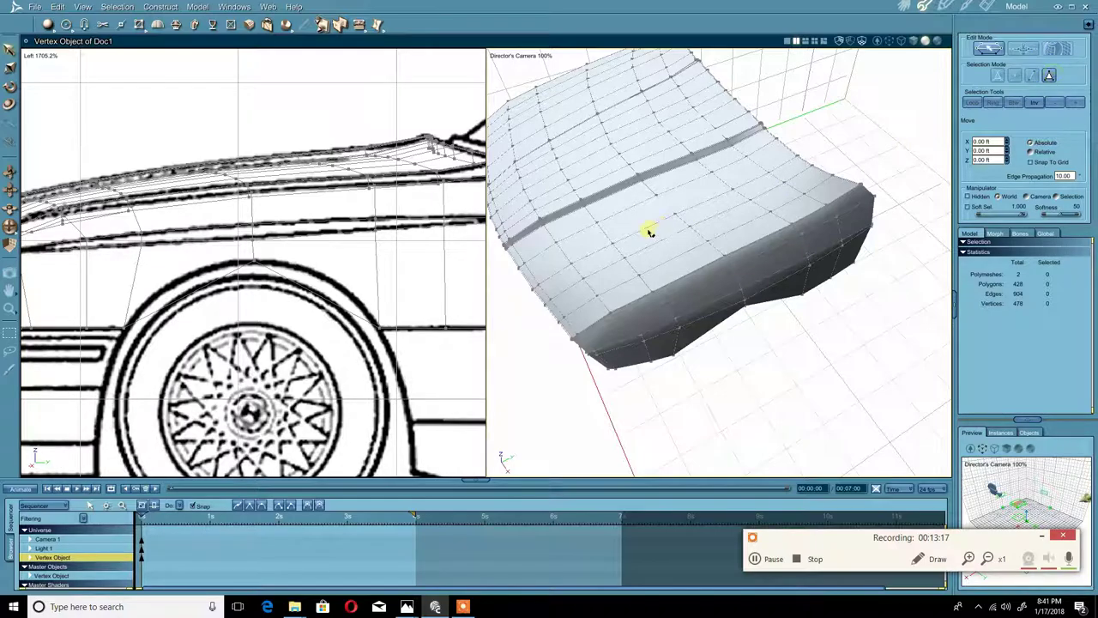
click(649, 230)
click(57, 7)
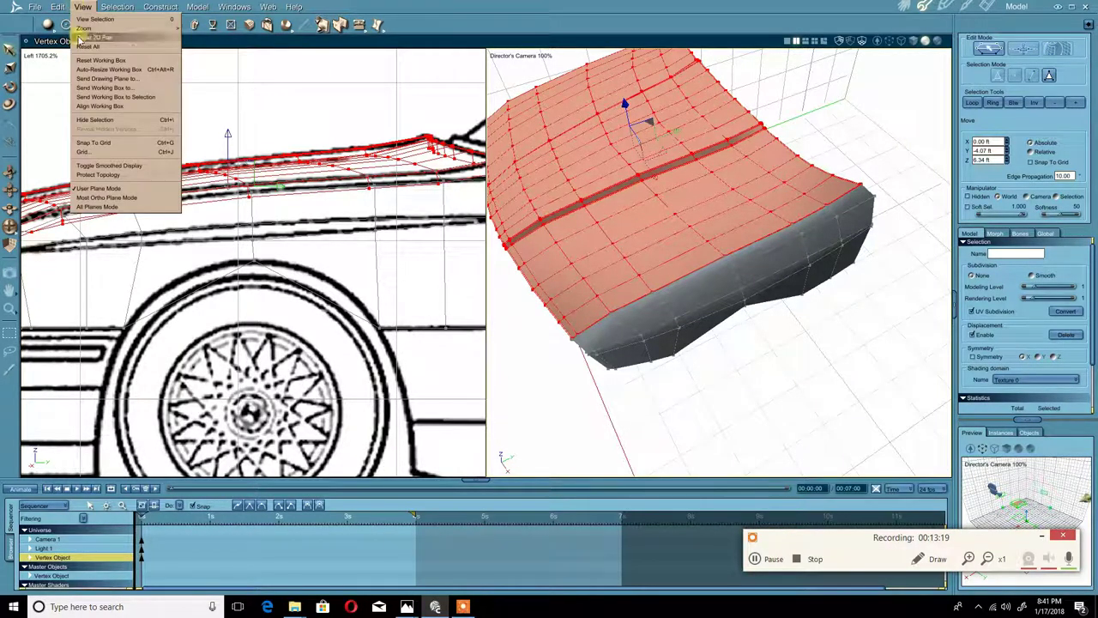
click(165, 120)
- Add a column of linked vertices with constrained position ahead of the arch's peak, from the wheel opening up to the fender's upper edge
right_drag(563, 171, 492, 142)
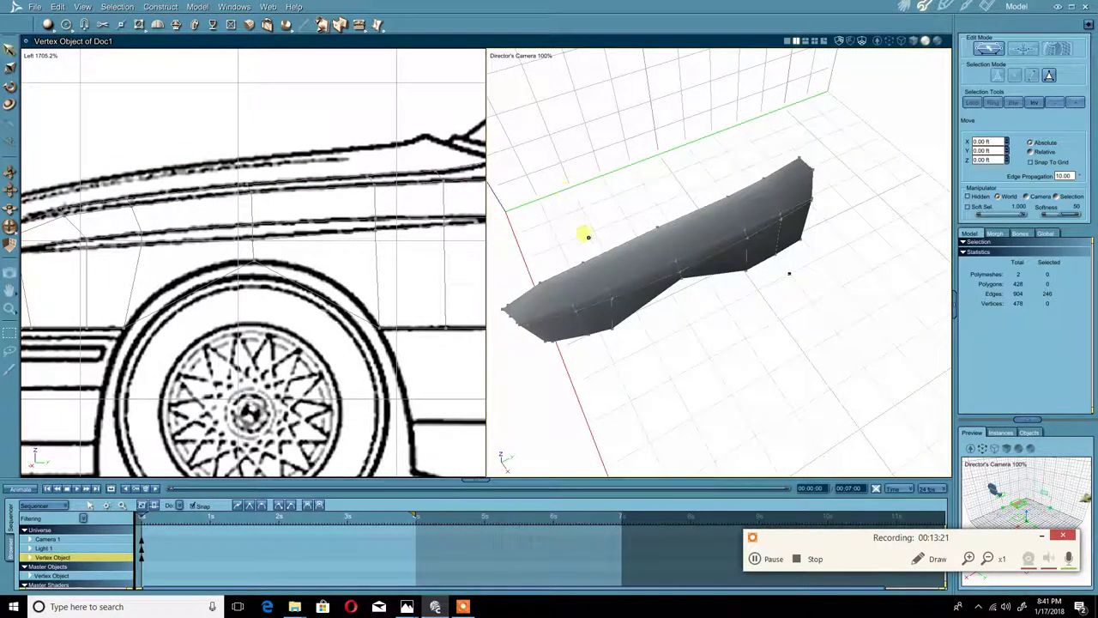
scroll(587, 221, up, 2)
middle_drag(558, 254, 527, 211)
middle_drag(572, 130, 610, 256)
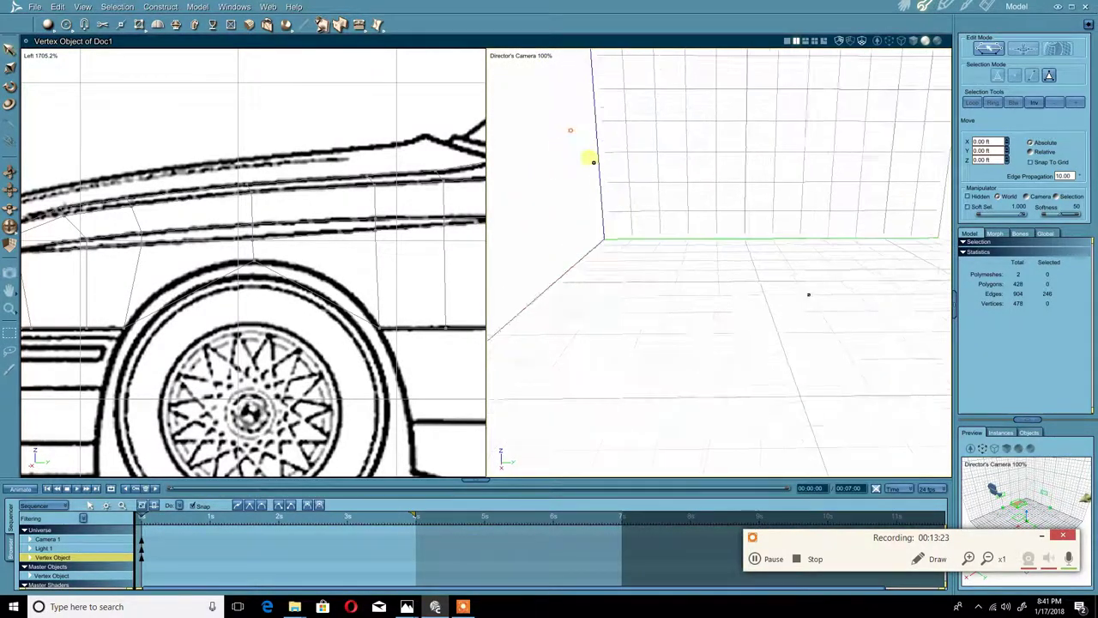
scroll(639, 265, up, 10)
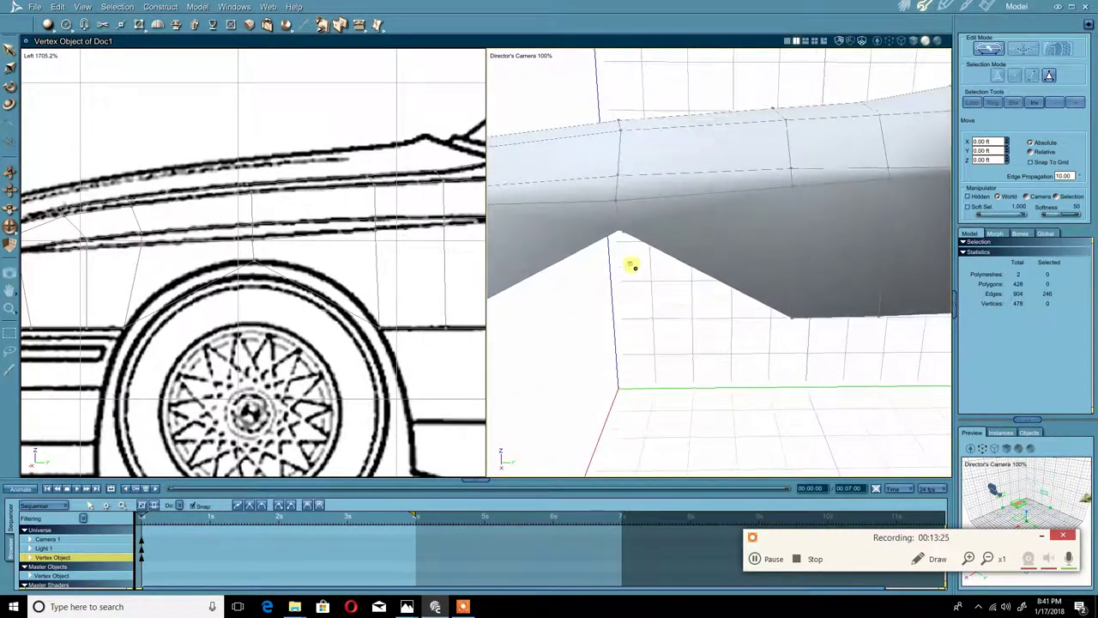
click(121, 25)
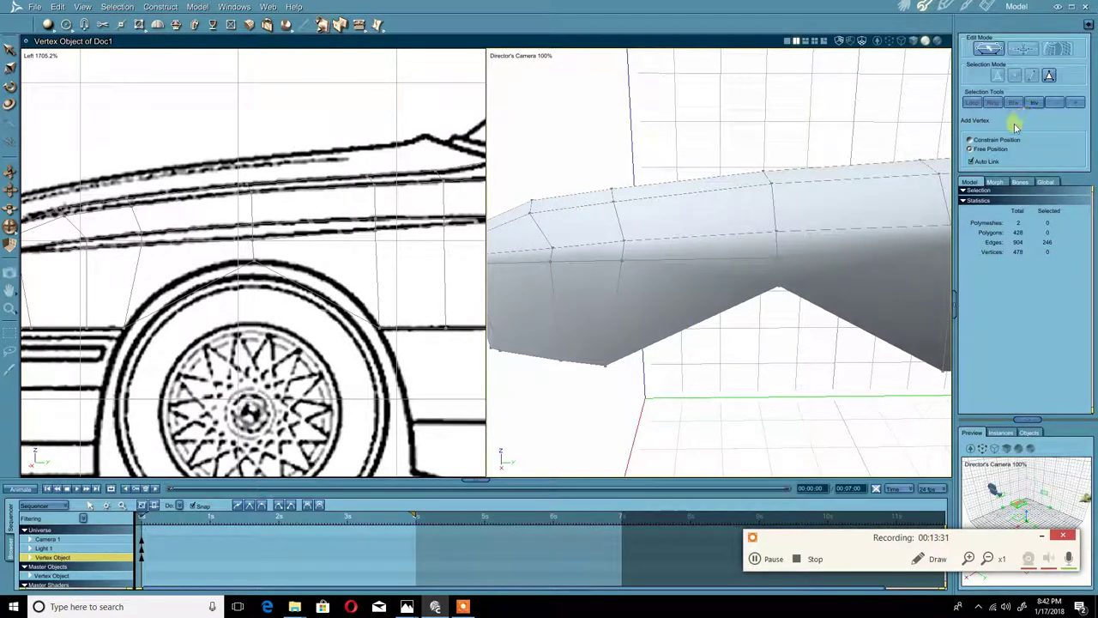
click(686, 329)
click(692, 258)
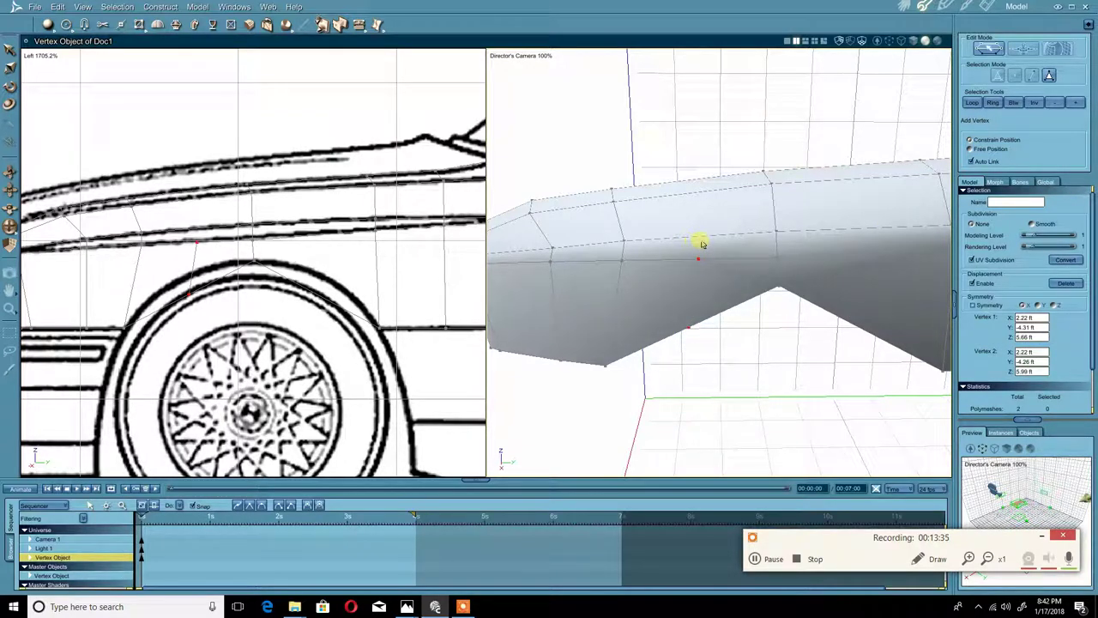
click(699, 237)
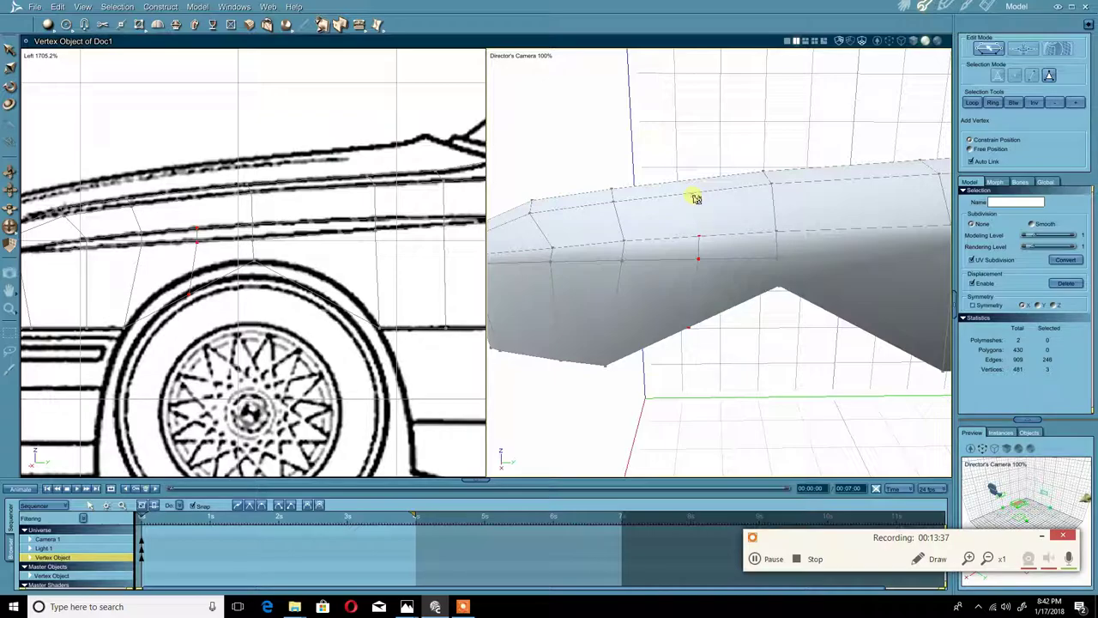
click(688, 180)
- Add a matching column of linked vertices behind the arch's peak, from the wheel opening up to the fender's upper edge
middle_drag(697, 184, 715, 237)
middle_drag(786, 228, 771, 231)
drag(772, 230, 703, 238)
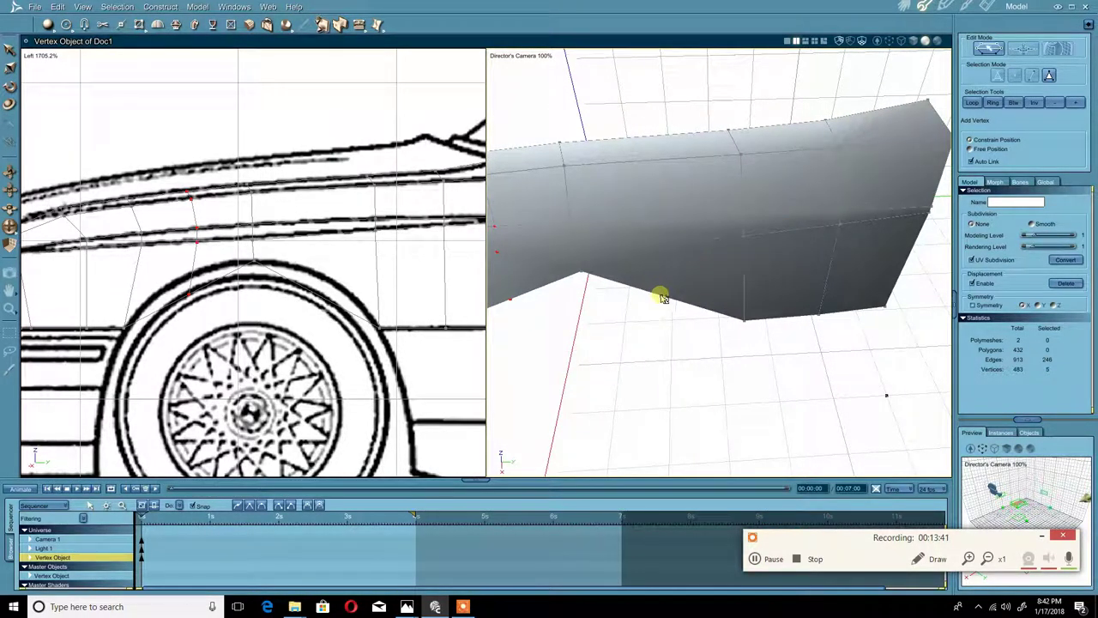
click(669, 287)
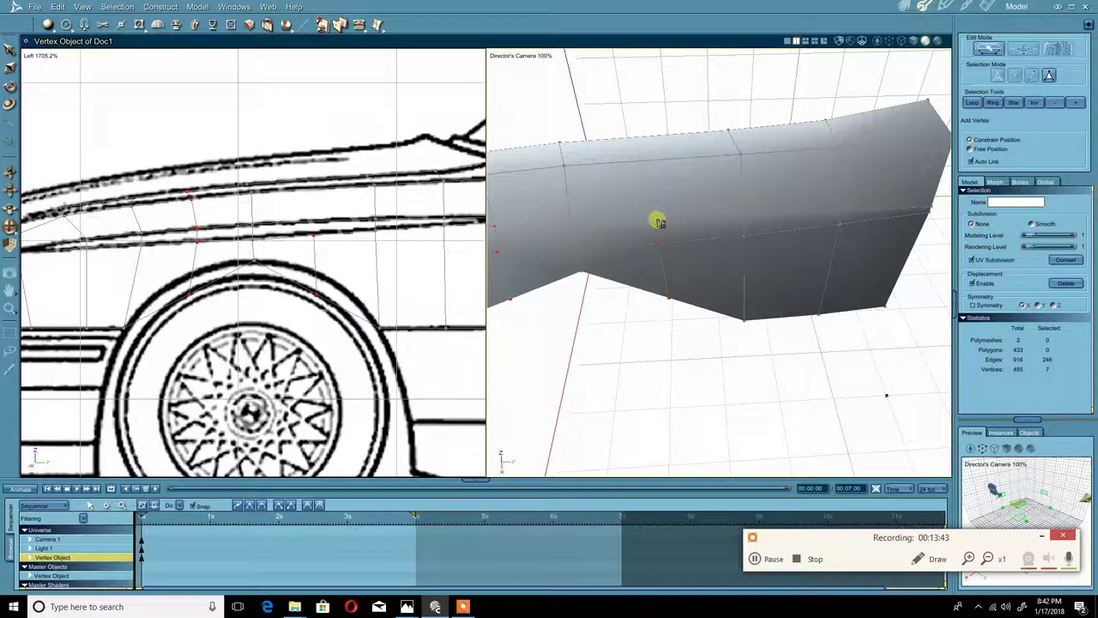
click(652, 159)
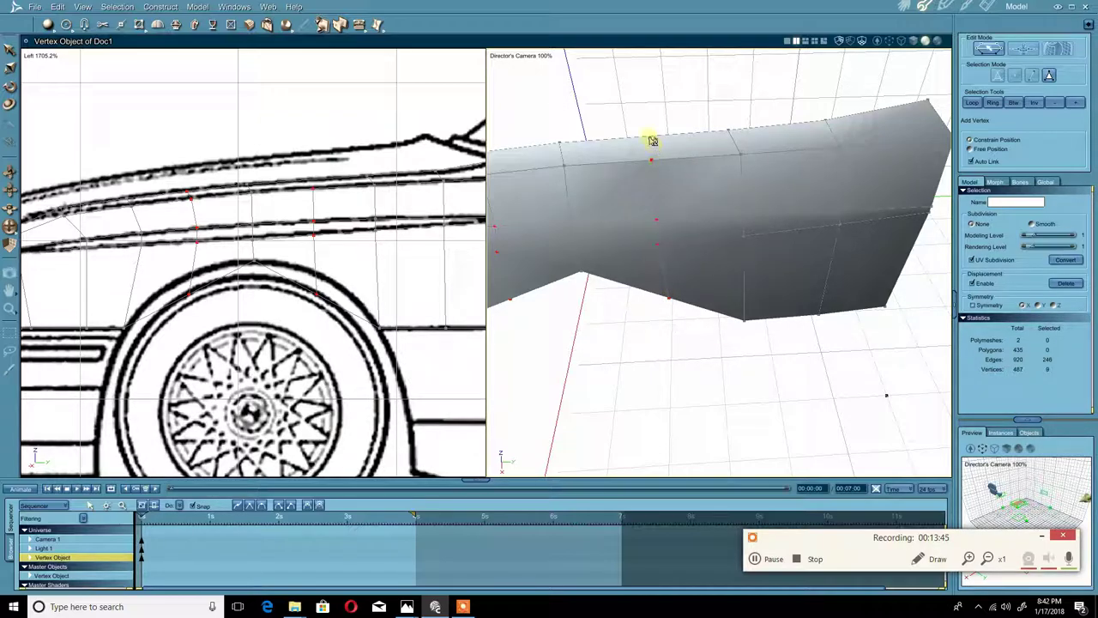
- Select the three side edges of the new column behind the arch's peak and scale them flat to 0.00 ft in Y
mouse_move(609, 246)
right_down()
mouse_move(597, 243)
mouse_move(617, 259)
right_up()
click(610, 259)
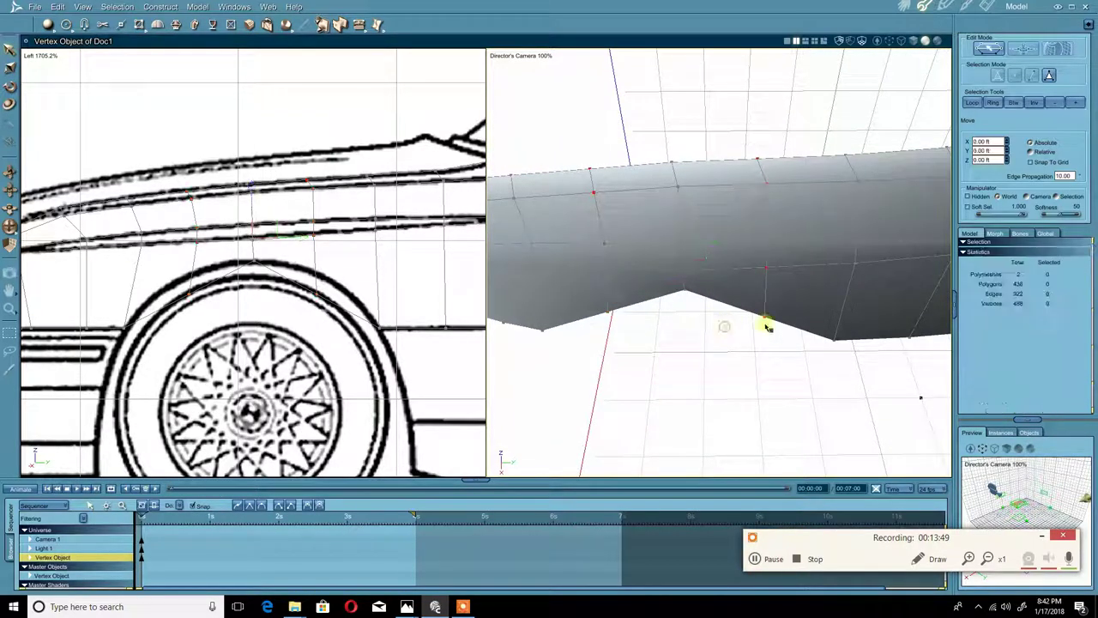
click(765, 293)
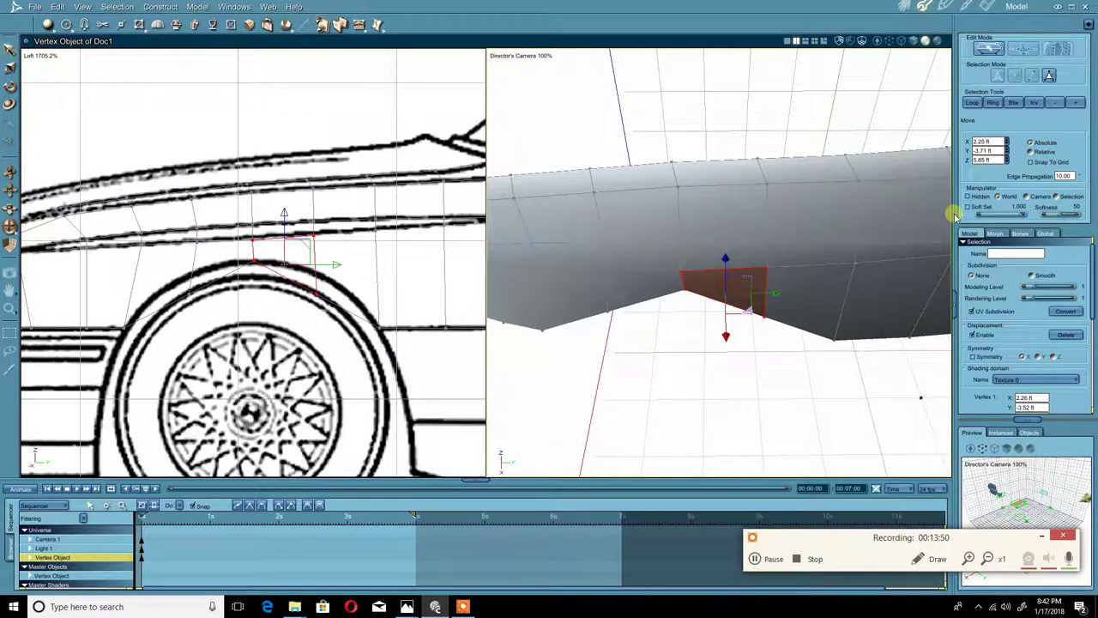
click(826, 163)
click(1034, 78)
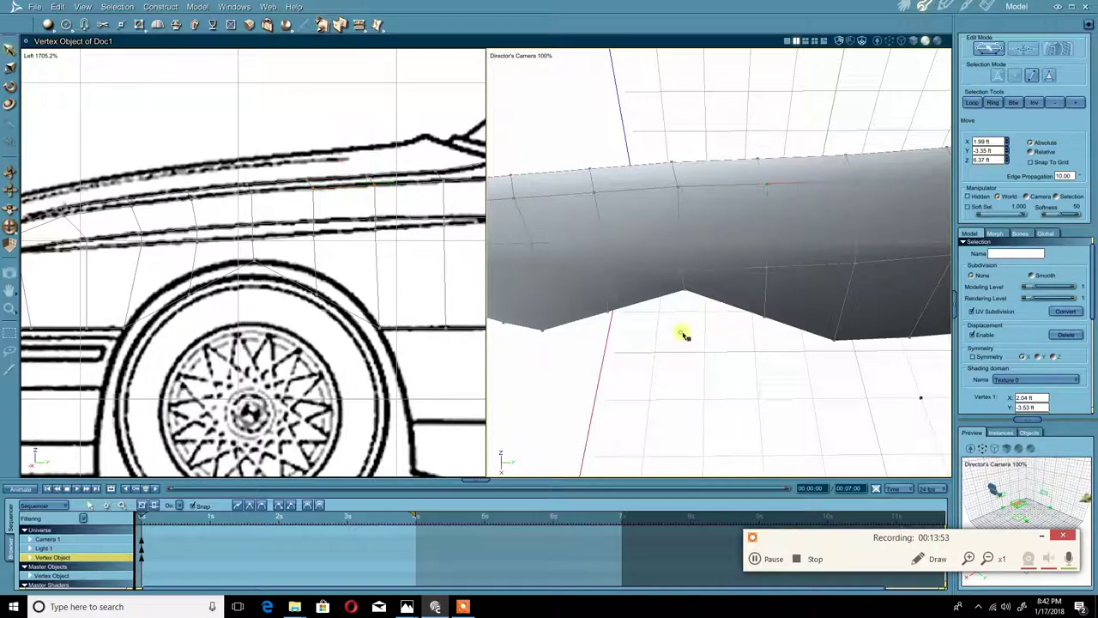
click(749, 309)
click(762, 302)
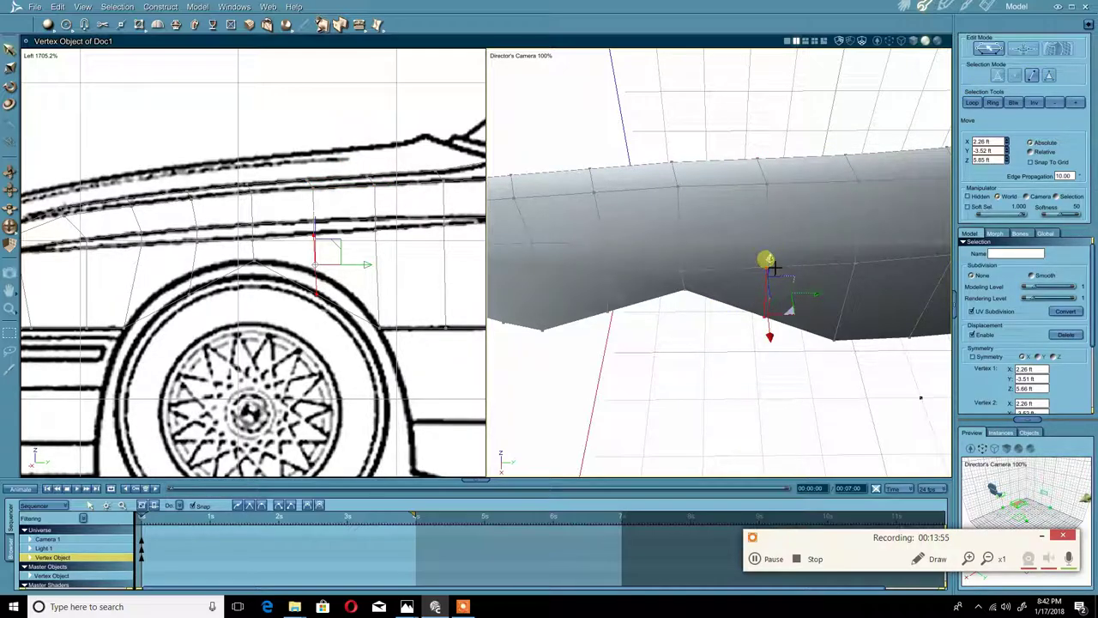
click(769, 228)
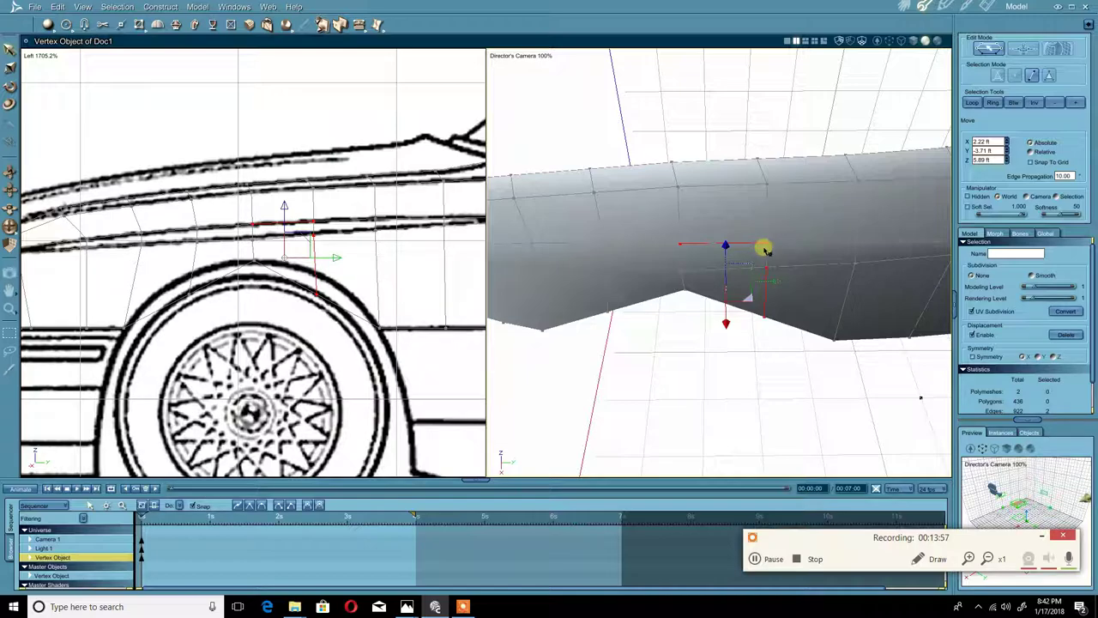
click(767, 256)
shift+click(765, 209)
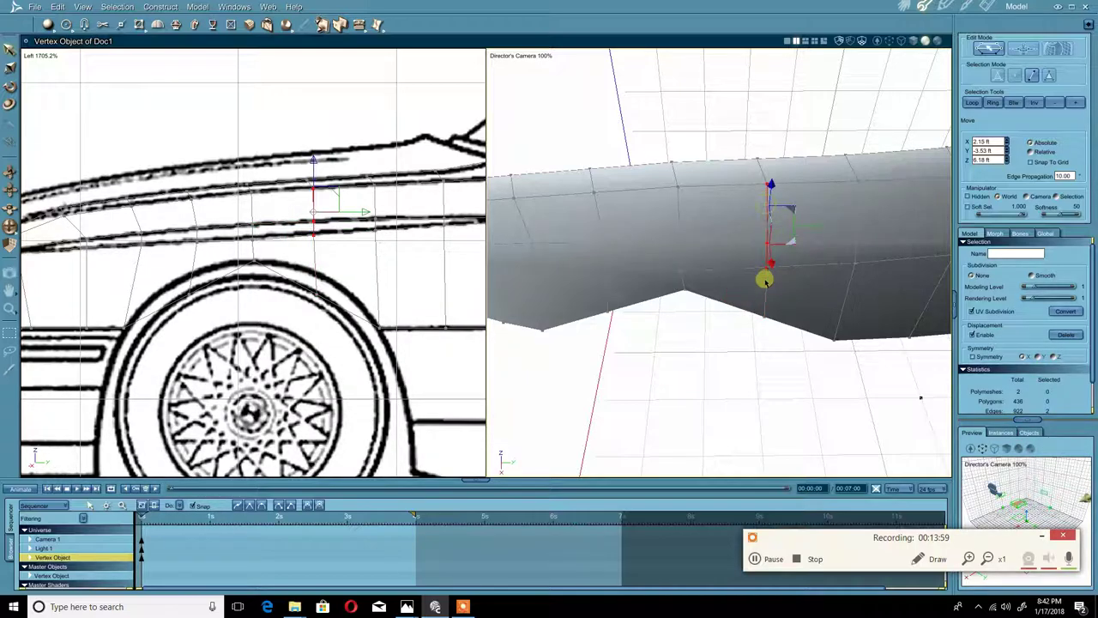
shift+click(765, 284)
middle_drag(719, 281, 739, 309)
right_click(763, 225)
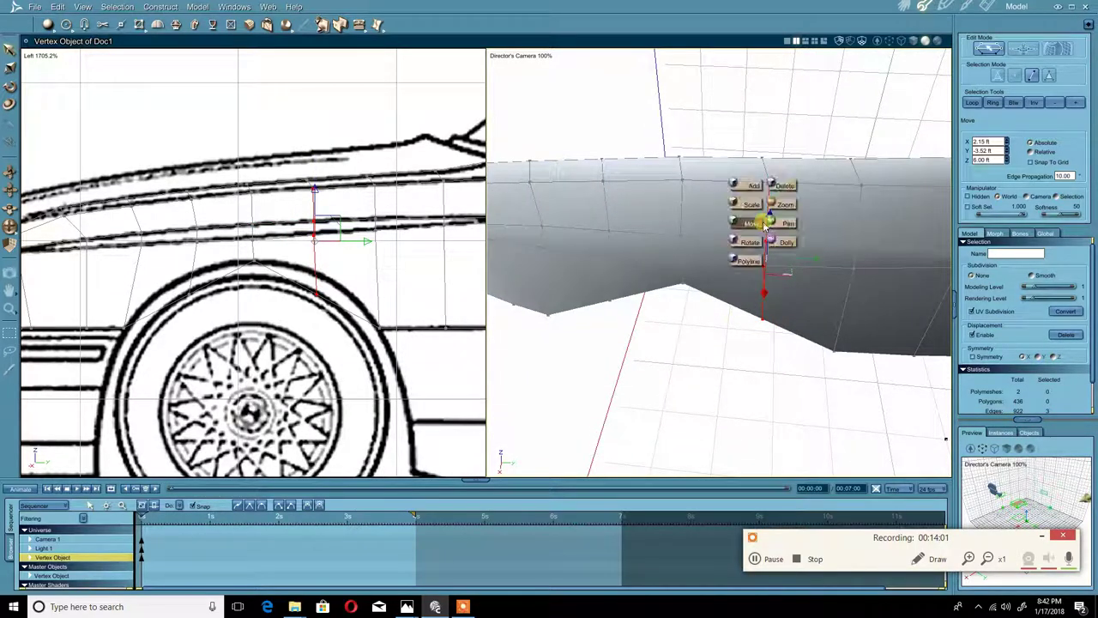
click(750, 205)
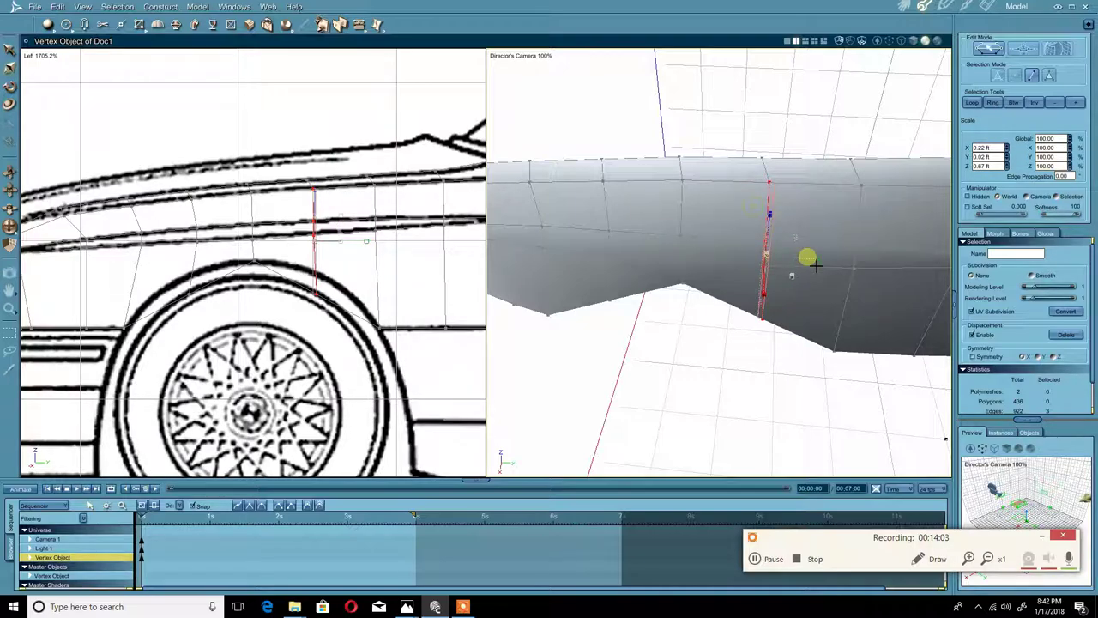
drag(813, 257, 760, 248)
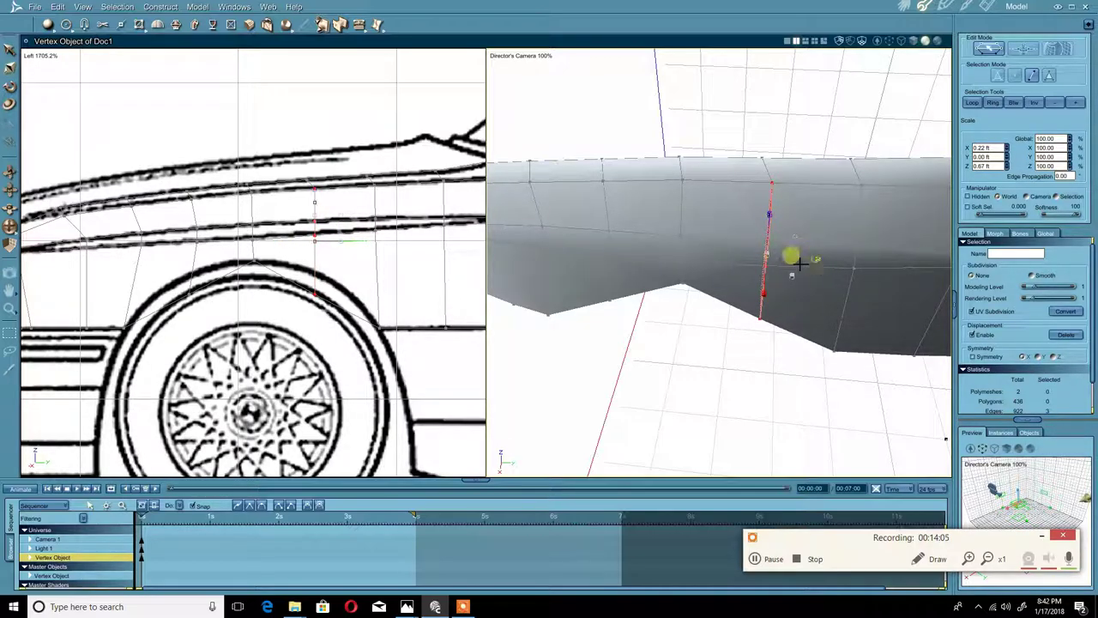
- Move the flattened column behind the arch's peak forward to Y -3.56 ft
middle_drag(755, 310, 744, 297)
right_click(748, 269)
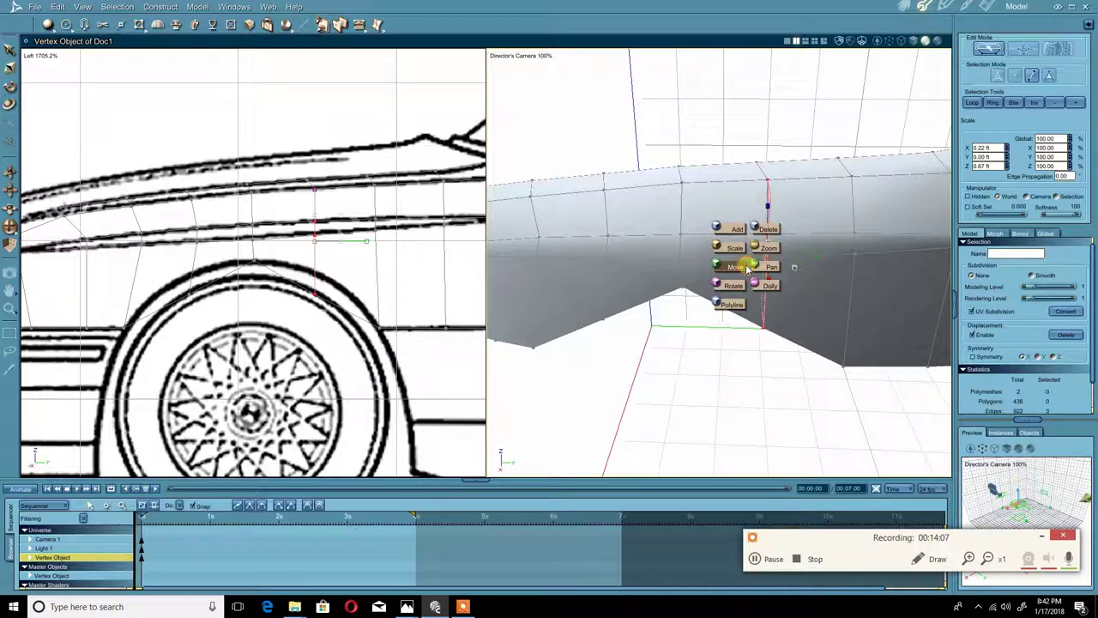
click(731, 268)
drag(818, 257, 753, 302)
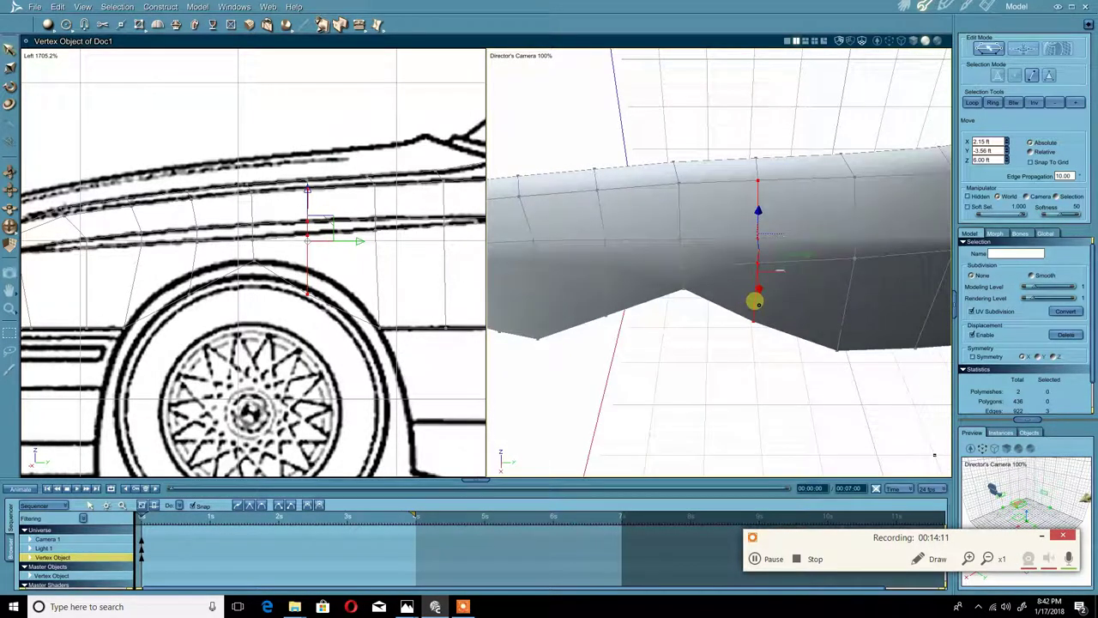
- Select the three side edges of the new column ahead of the arch's peak and scale them flat to 0.00 ft in Y
click(620, 302)
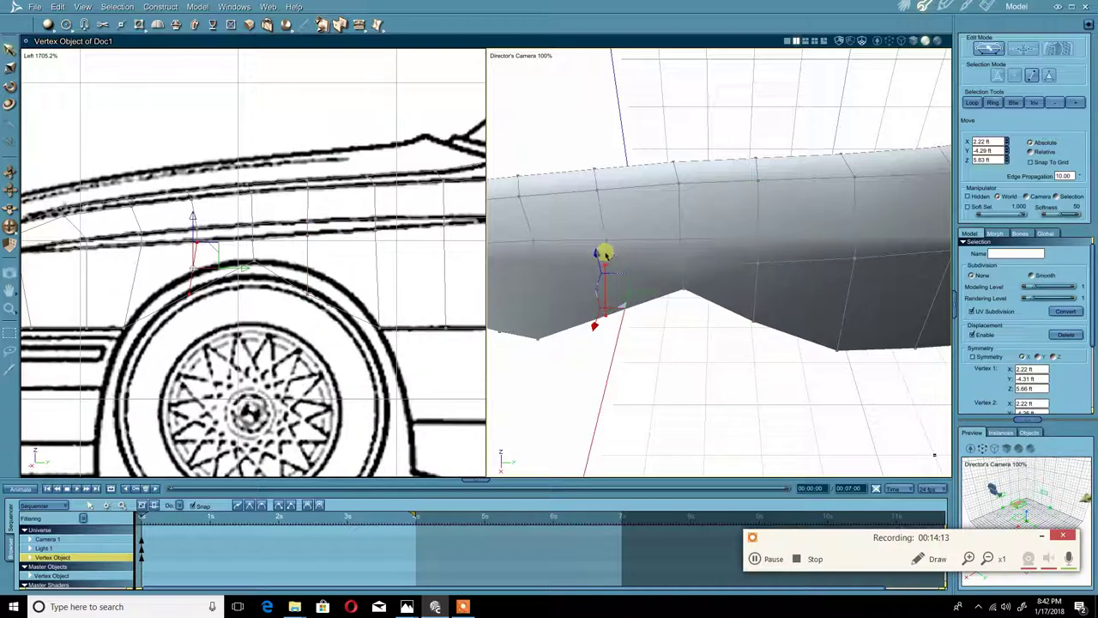
drag(605, 253, 592, 229)
shift+click(601, 218)
right_click(616, 218)
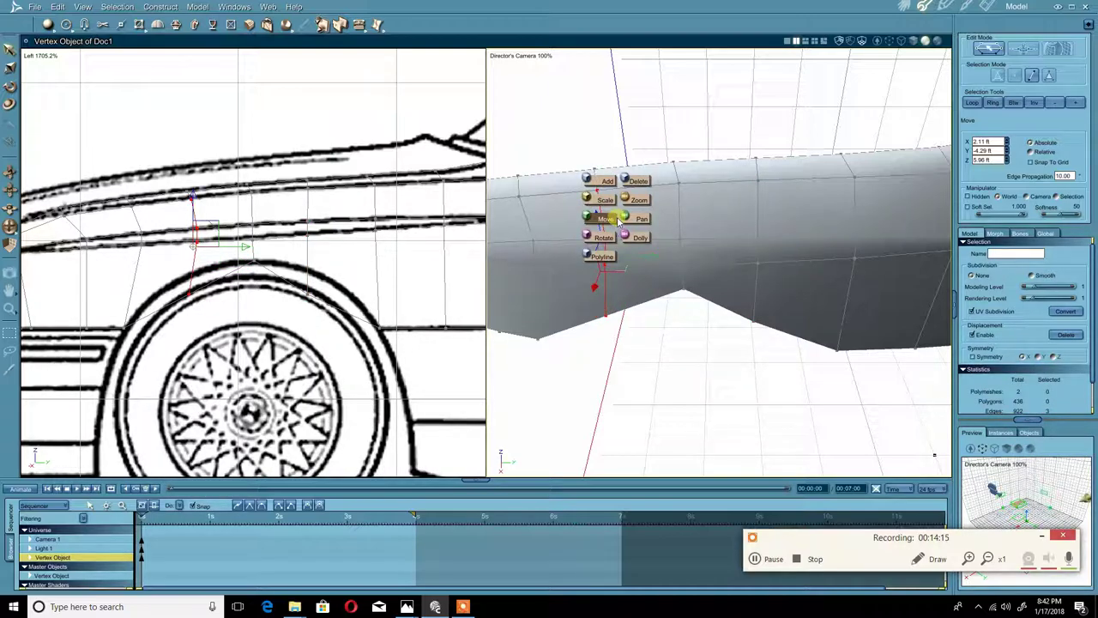
click(604, 199)
drag(650, 256, 603, 255)
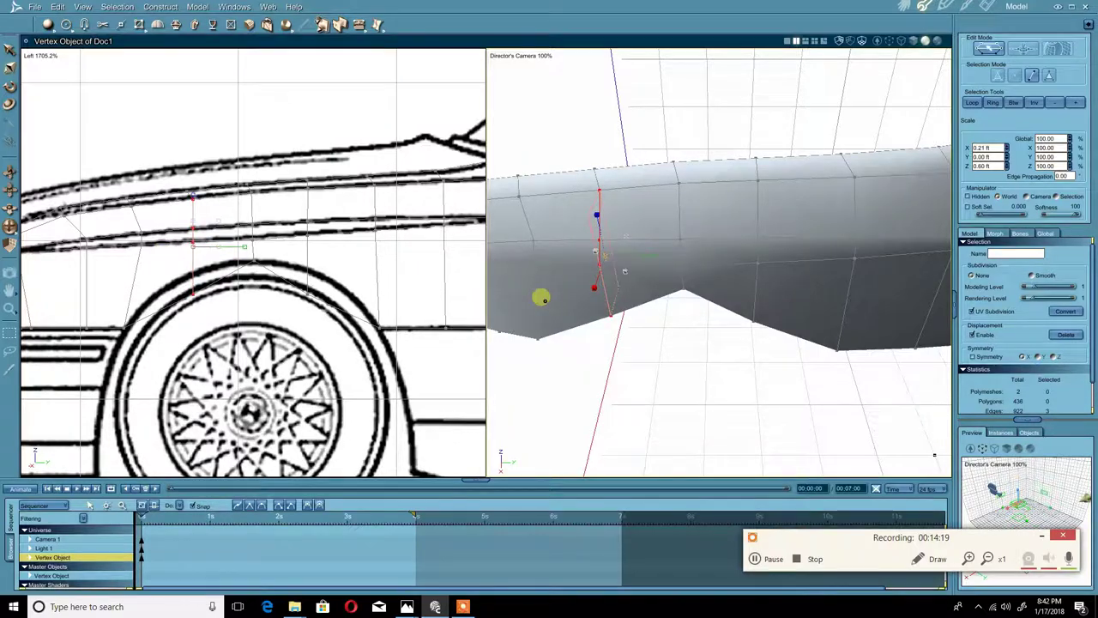
- Move the flattened column ahead of the arch's peak forward to Y -4.33 ft
middle_drag(541, 297, 581, 265)
right_click(661, 240)
click(685, 245)
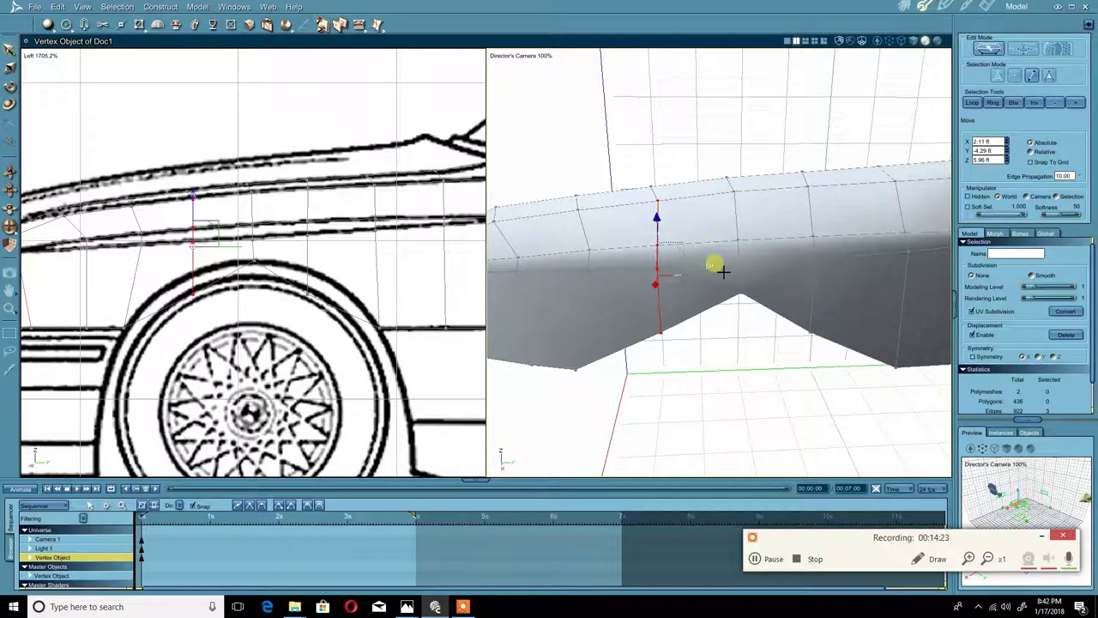
drag(720, 268, 712, 268)
middle_drag(683, 268, 820, 251)
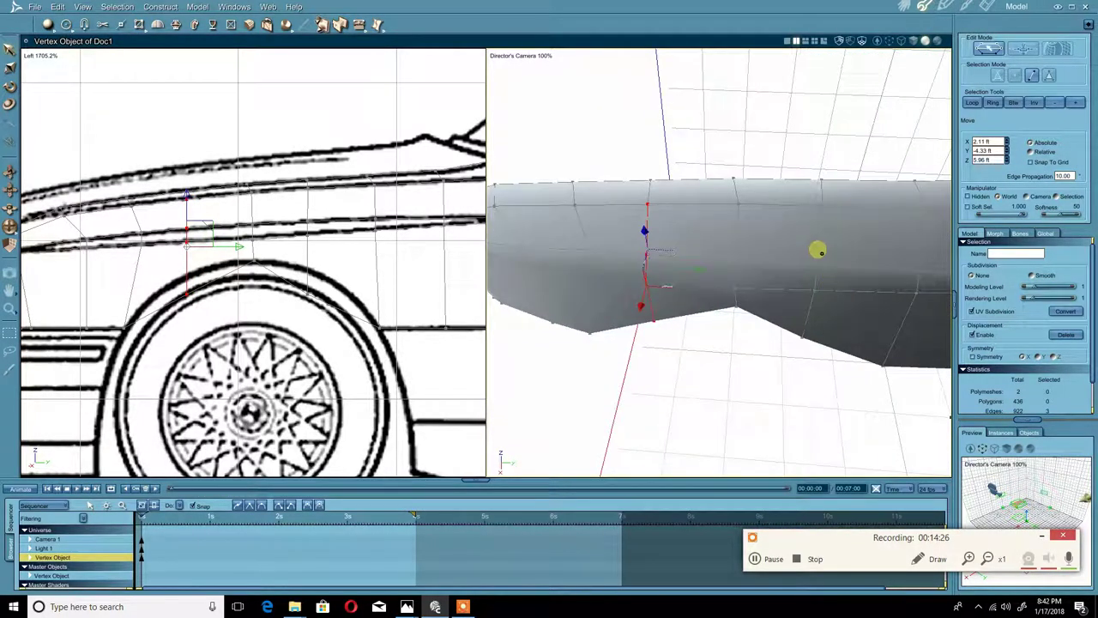
- Select the three side edges above the arch's peak, straighten them in Y, and move the column forward to Y -3.95 ft
click(735, 259)
click(735, 259)
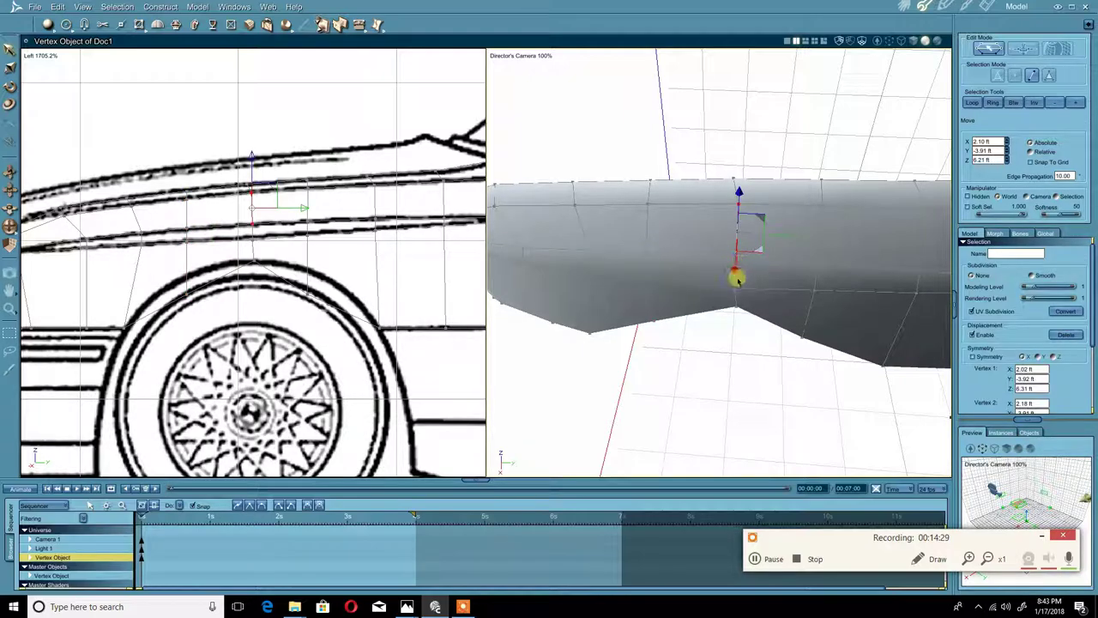
shift+click(736, 290)
shift+click(734, 299)
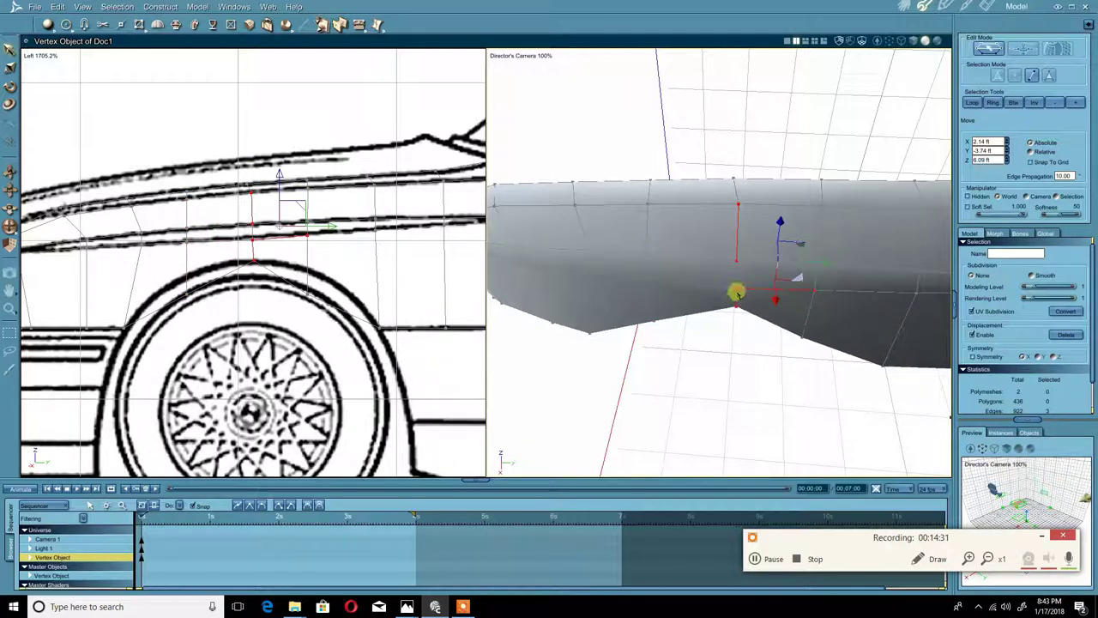
click(740, 286)
click(736, 262)
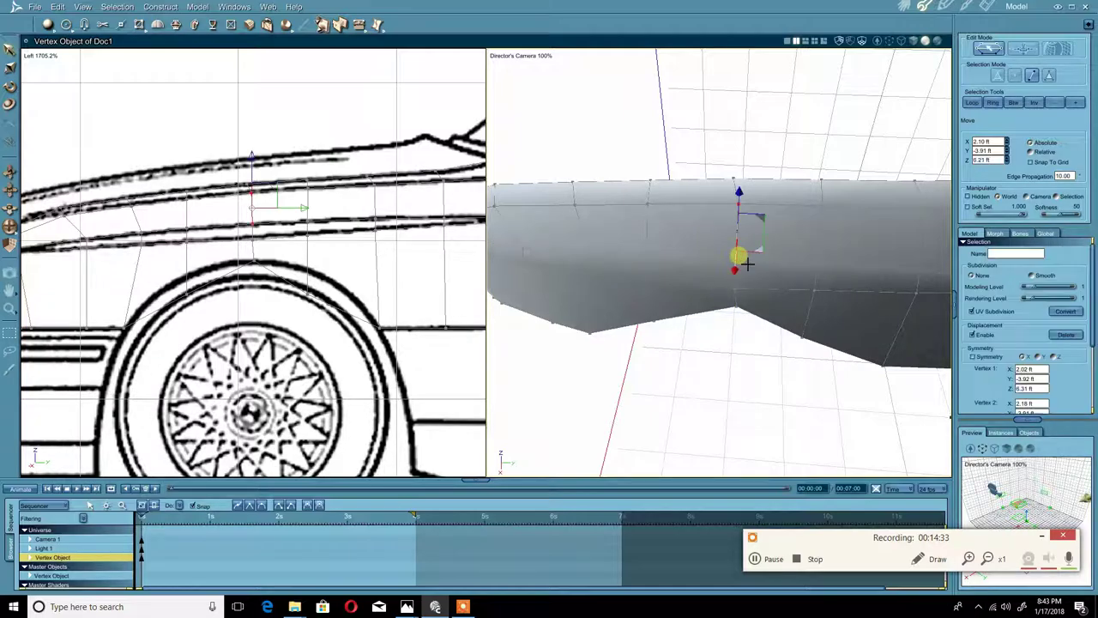
shift+click(735, 291)
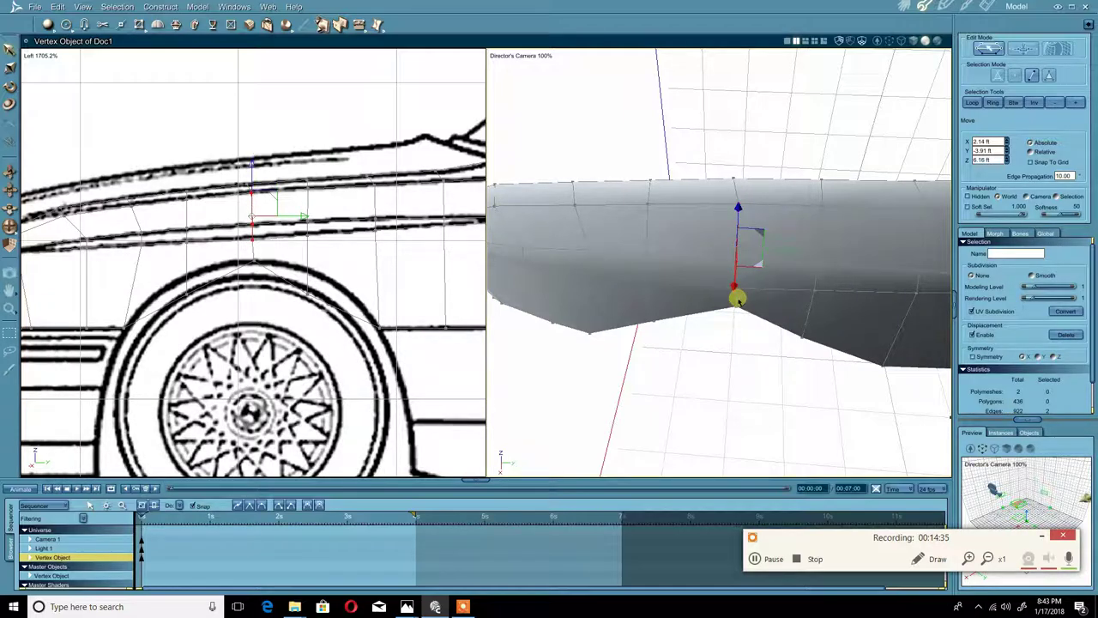
shift+click(737, 301)
right_click(769, 220)
right_drag(761, 217, 775, 243)
drag(802, 269, 789, 265)
middle_drag(789, 265, 745, 256)
mouse_move(740, 255)
mouse_down()
mouse_move(766, 247)
mouse_move(728, 262)
mouse_move(752, 263)
mouse_move(705, 249)
mouse_move(723, 256)
mouse_up()
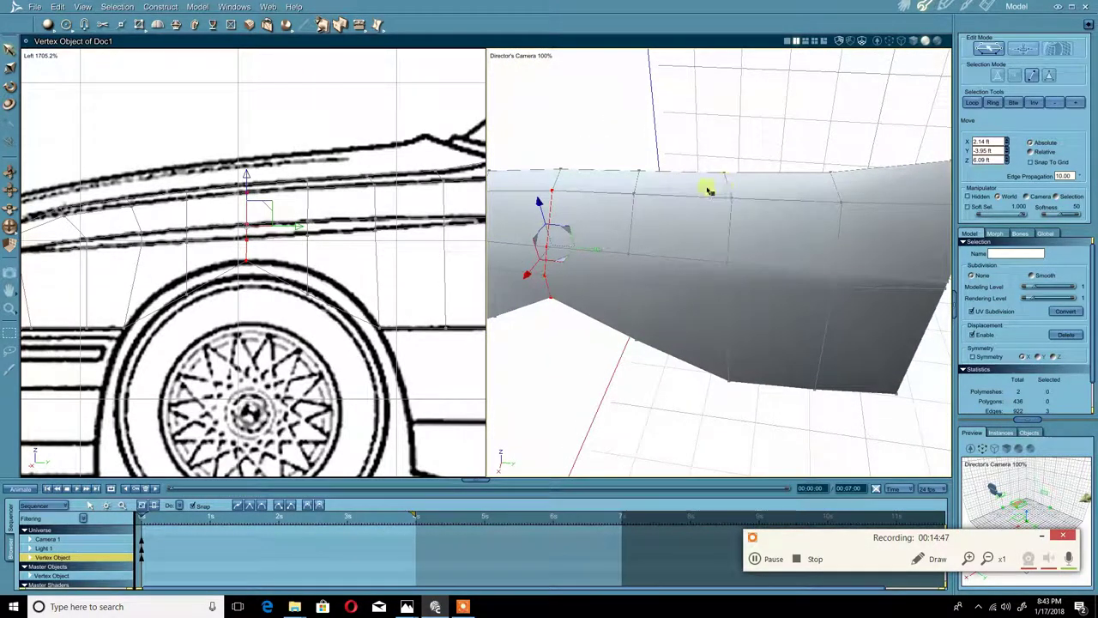
- Nudge the upper-edge vertices of the two rearmost columns behind the arch's peak rearward in Y to line up with their columns
drag(708, 191, 879, 166)
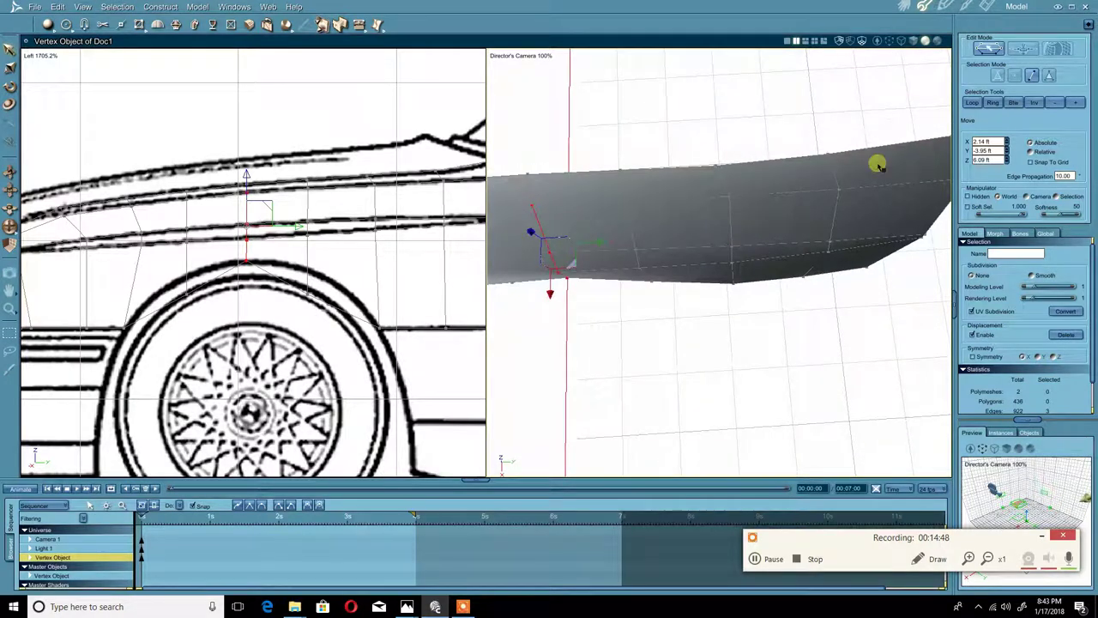
click(717, 167)
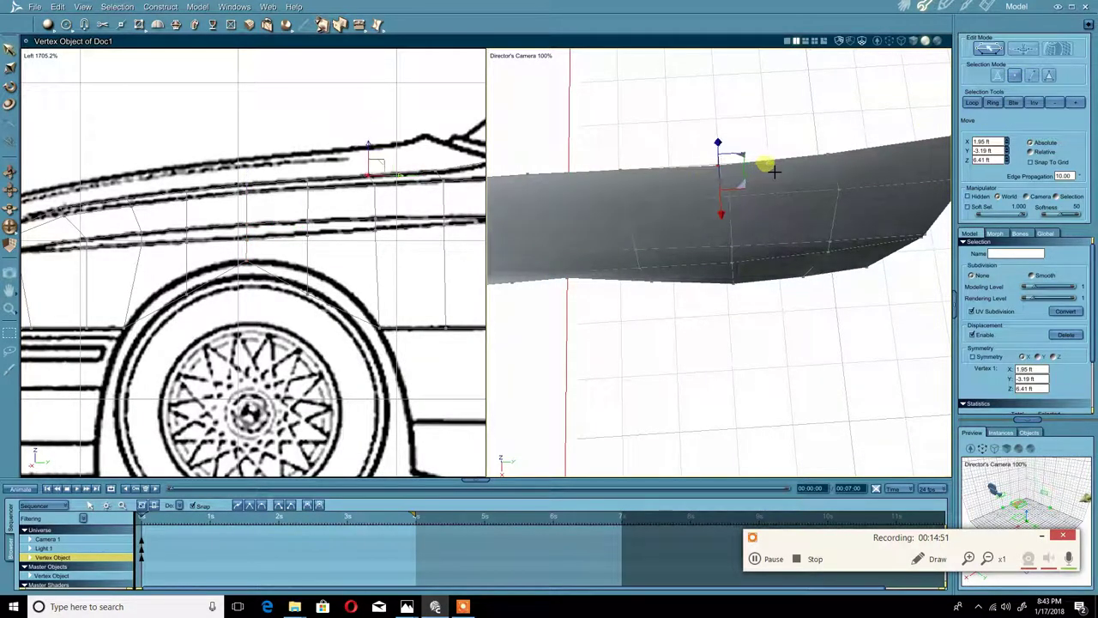
drag(774, 166, 779, 166)
middle_drag(873, 187, 844, 199)
click(774, 220)
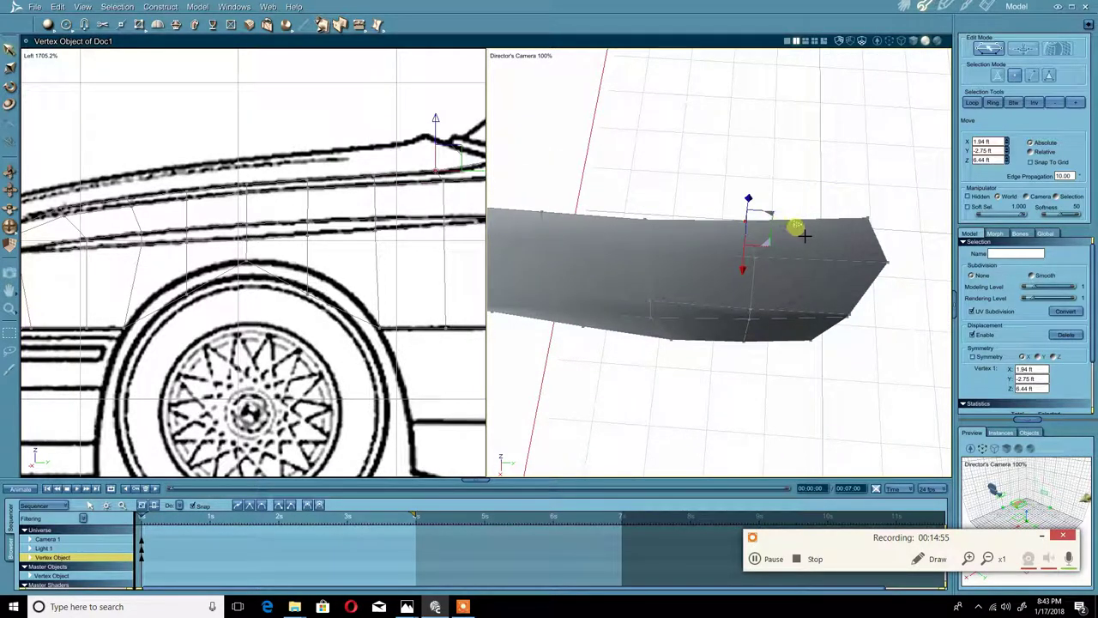
drag(811, 227, 814, 226)
- Select the short crease edge ahead of the wheel arch and slide it forward with Move Along to straighten its column
middle_drag(704, 299, 712, 238)
middle_drag(645, 274, 807, 256)
drag(807, 255, 734, 298)
middle_drag(734, 298, 750, 328)
click(724, 291)
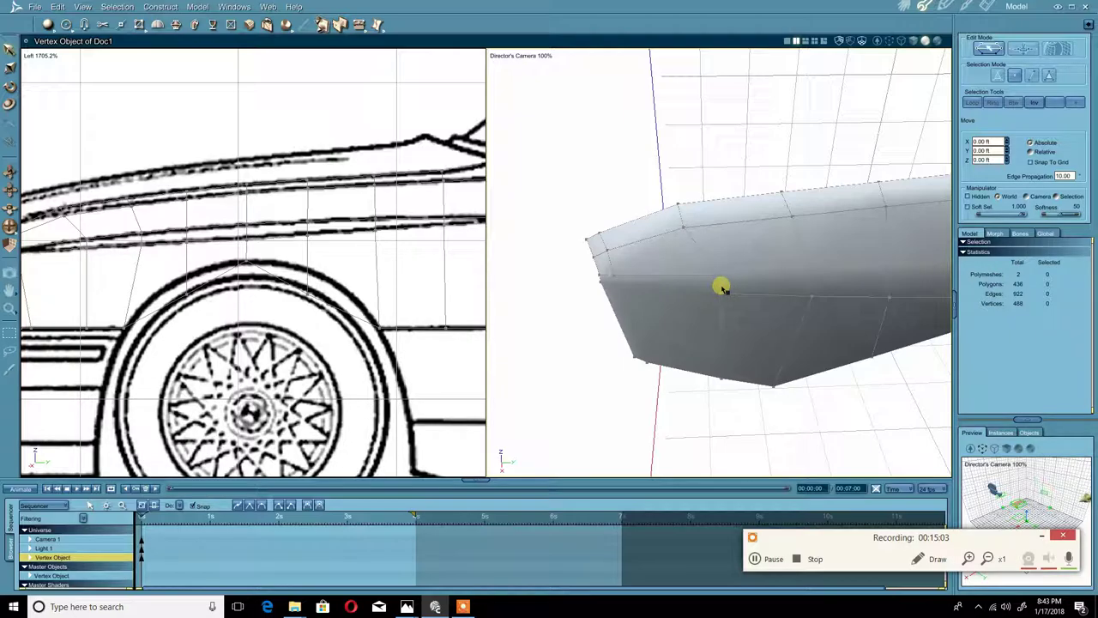
drag(724, 303, 723, 323)
middle_drag(726, 319, 725, 324)
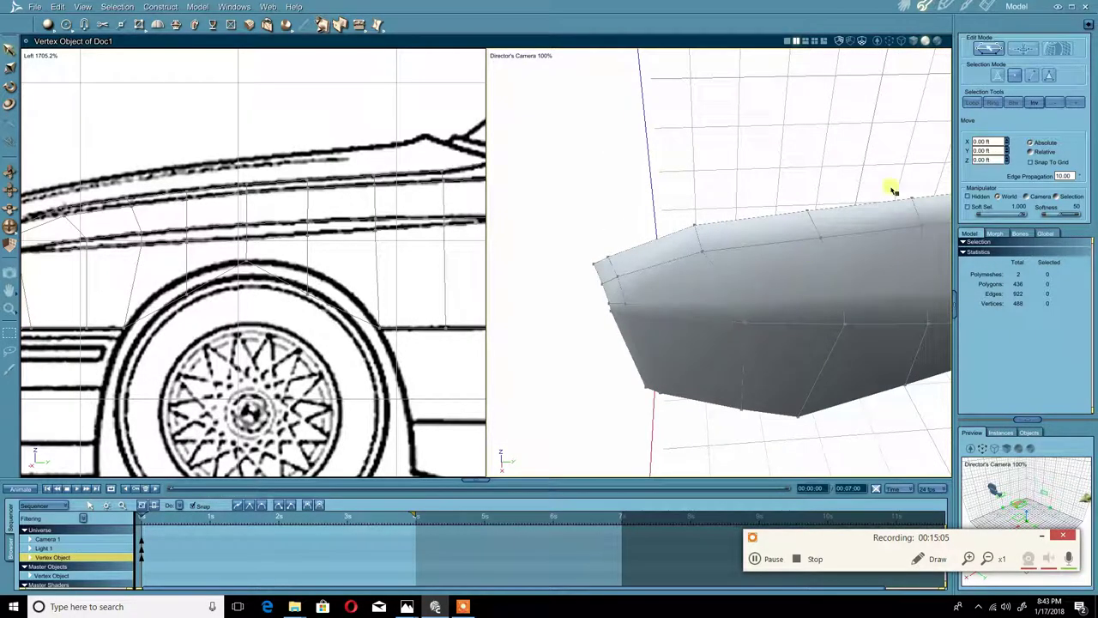
click(1032, 75)
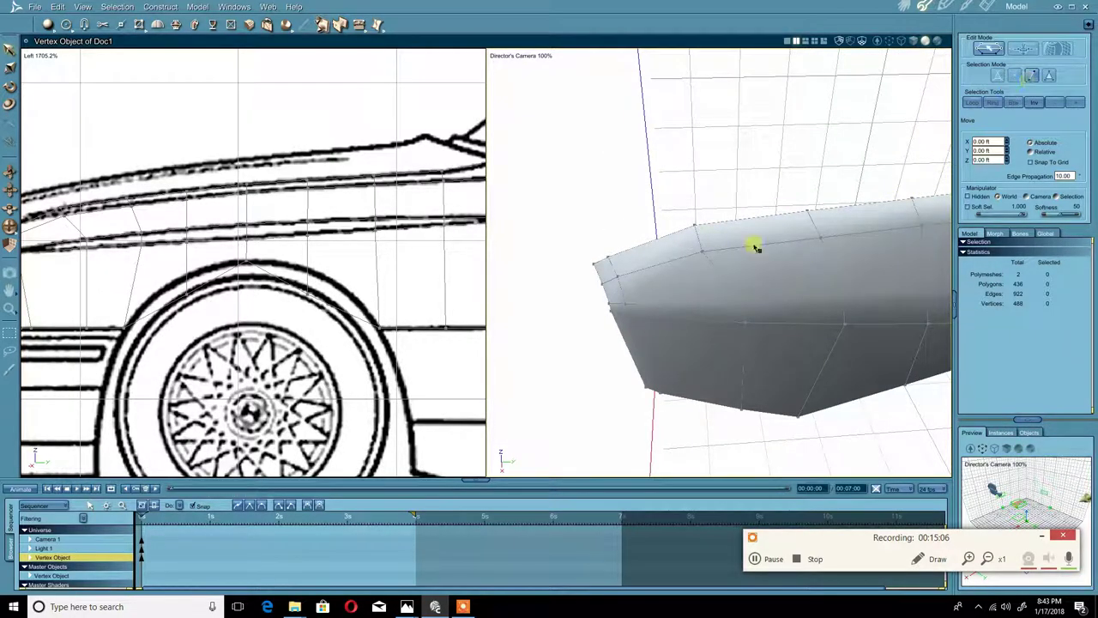
click(745, 314)
middle_drag(745, 314, 669, 321)
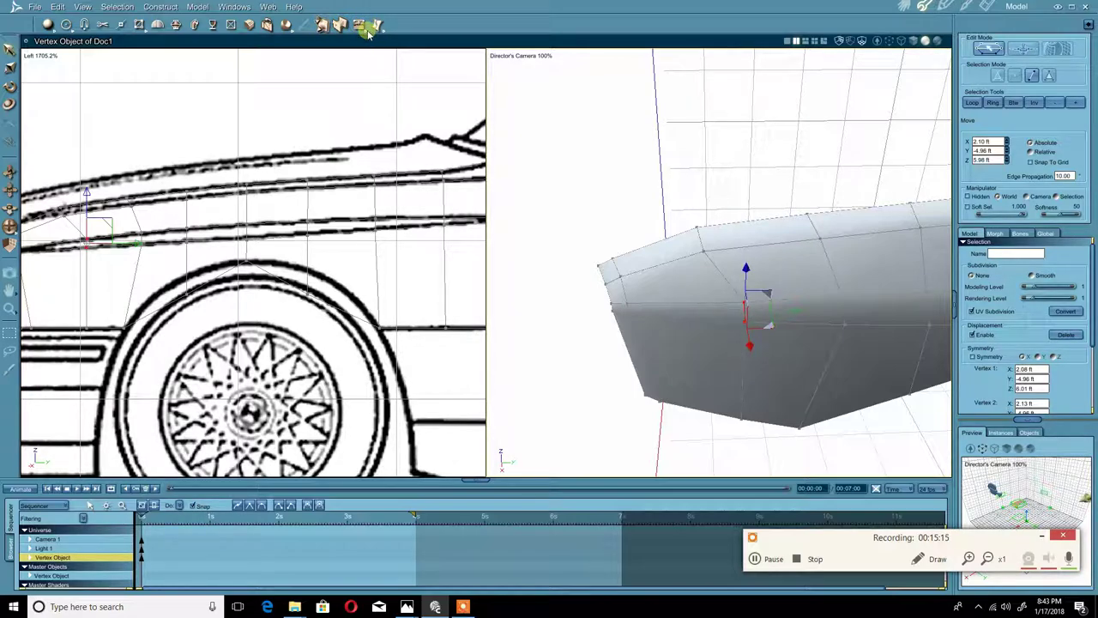
click(363, 27)
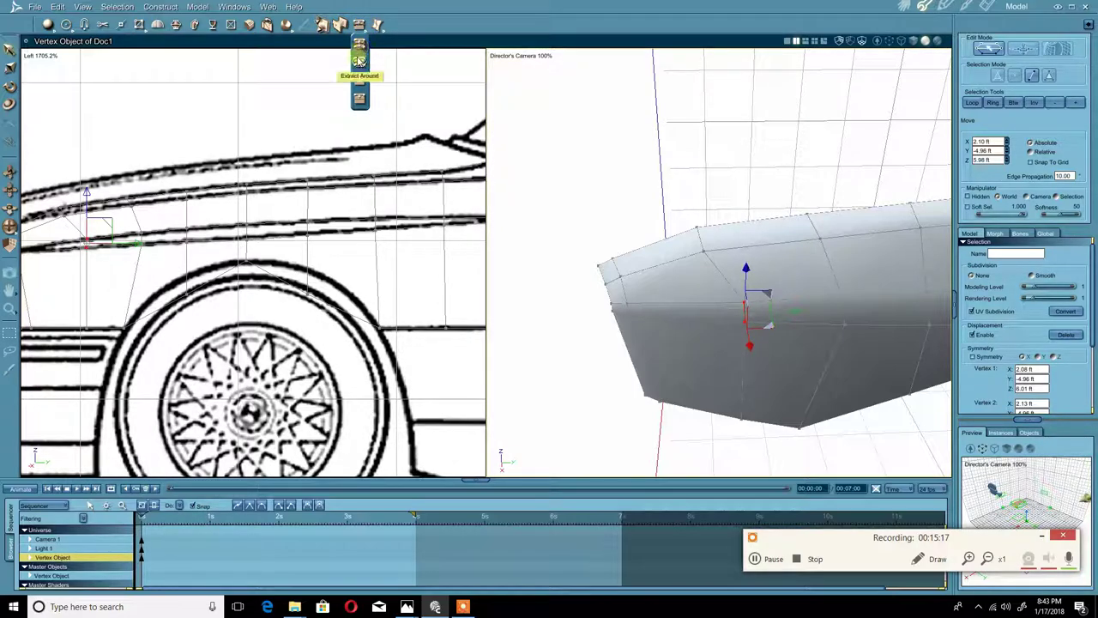
click(360, 96)
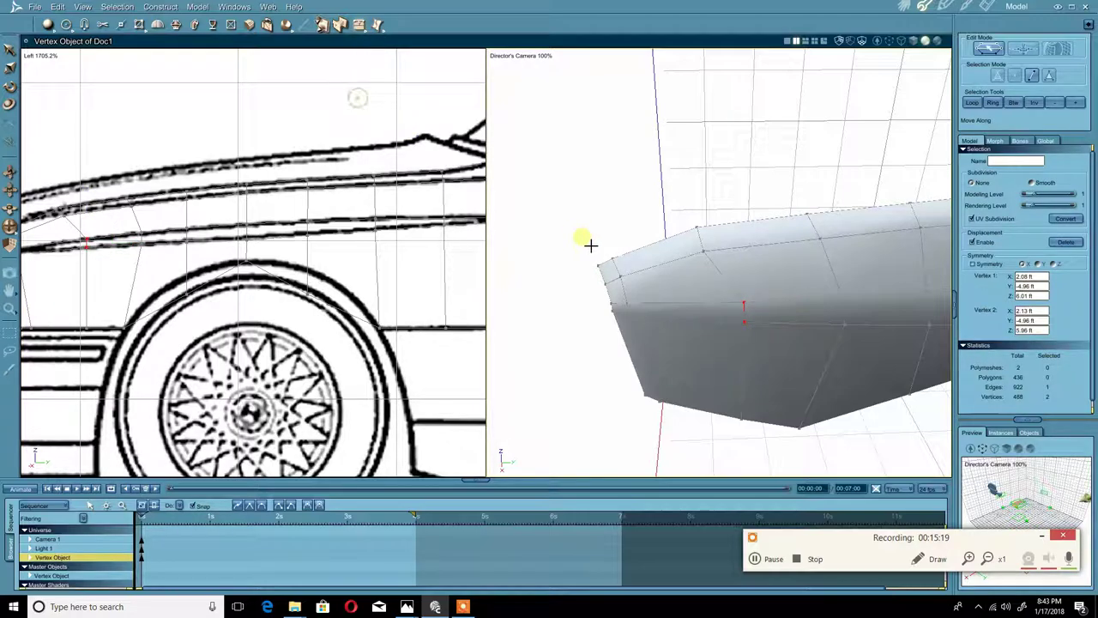
click(730, 312)
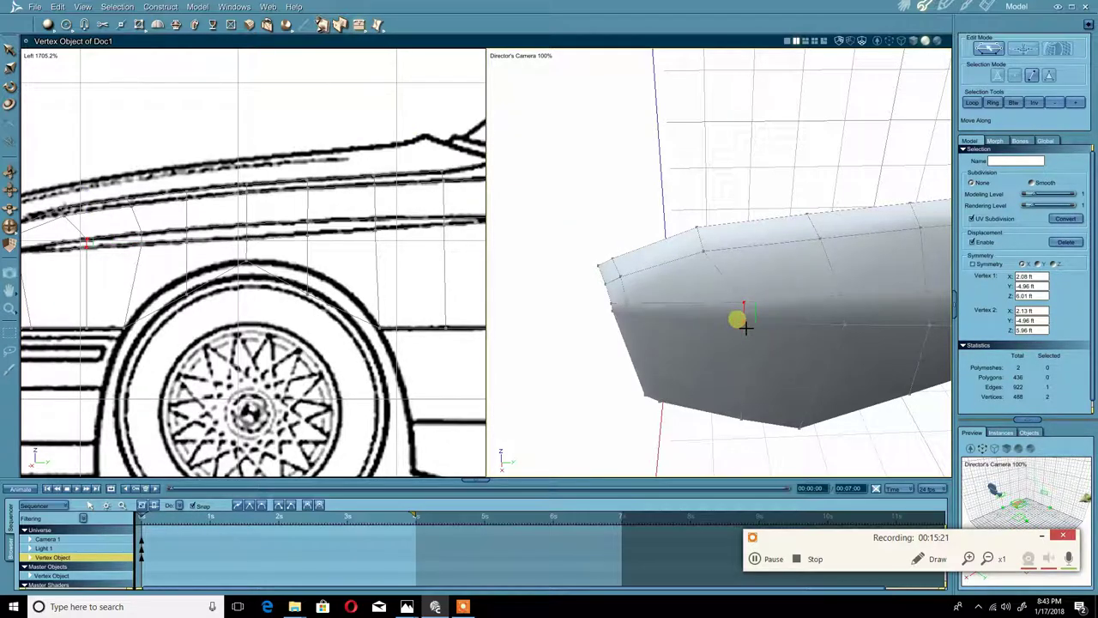
drag(745, 326, 743, 298)
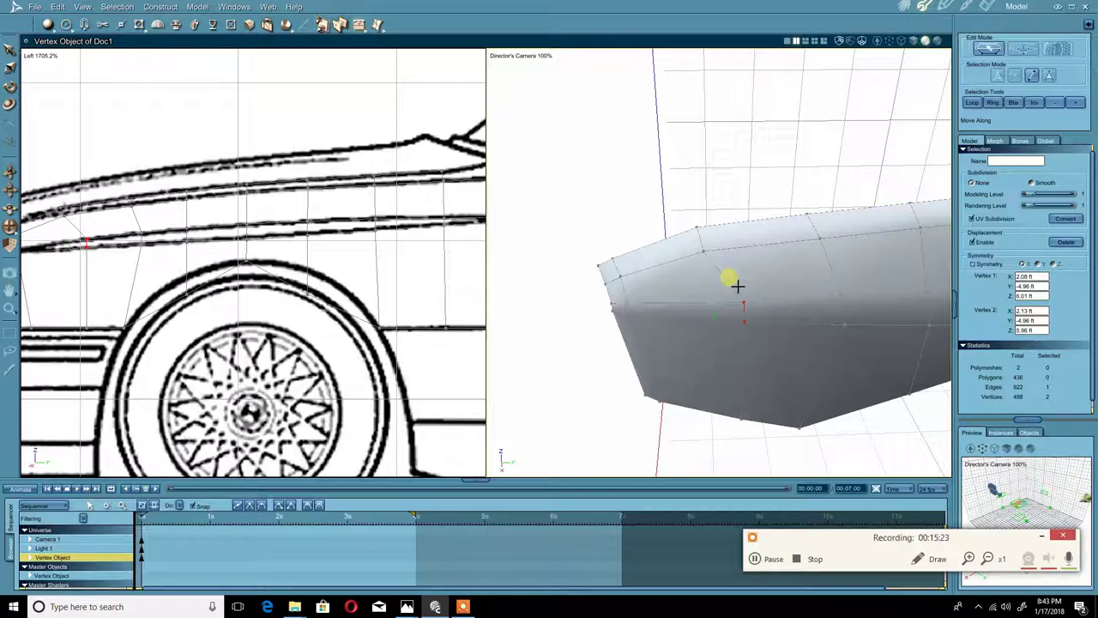
key(ctrl+z)
click(759, 271)
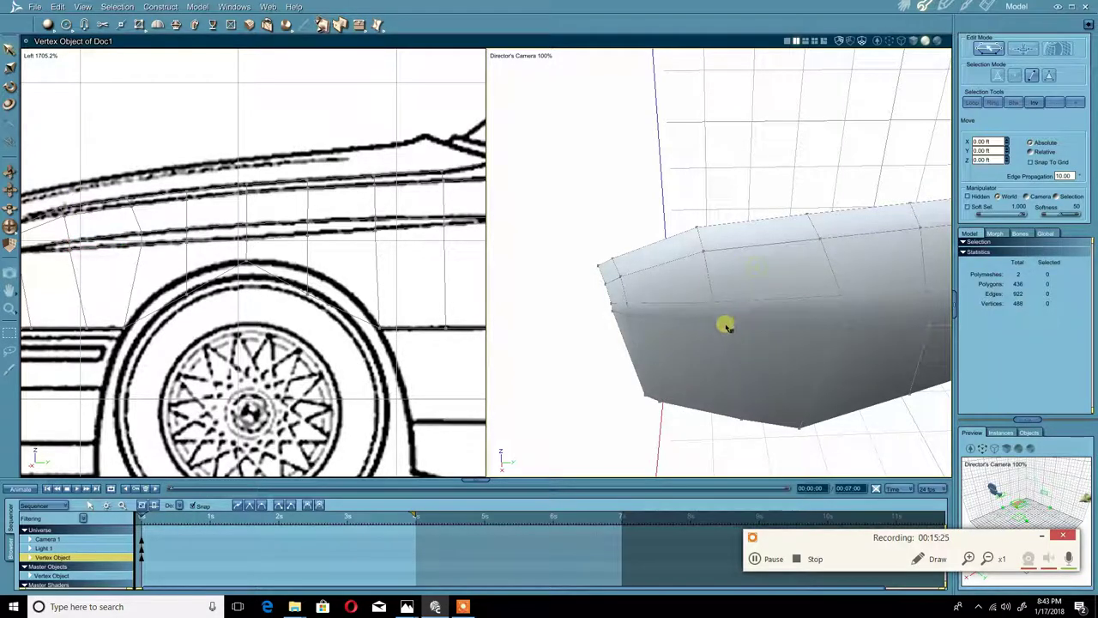
- Adjust the straightened column's crease vertex in Y and move its lower-edge vertex to X 2.11 ft, Y -5.03 ft
click(1014, 75)
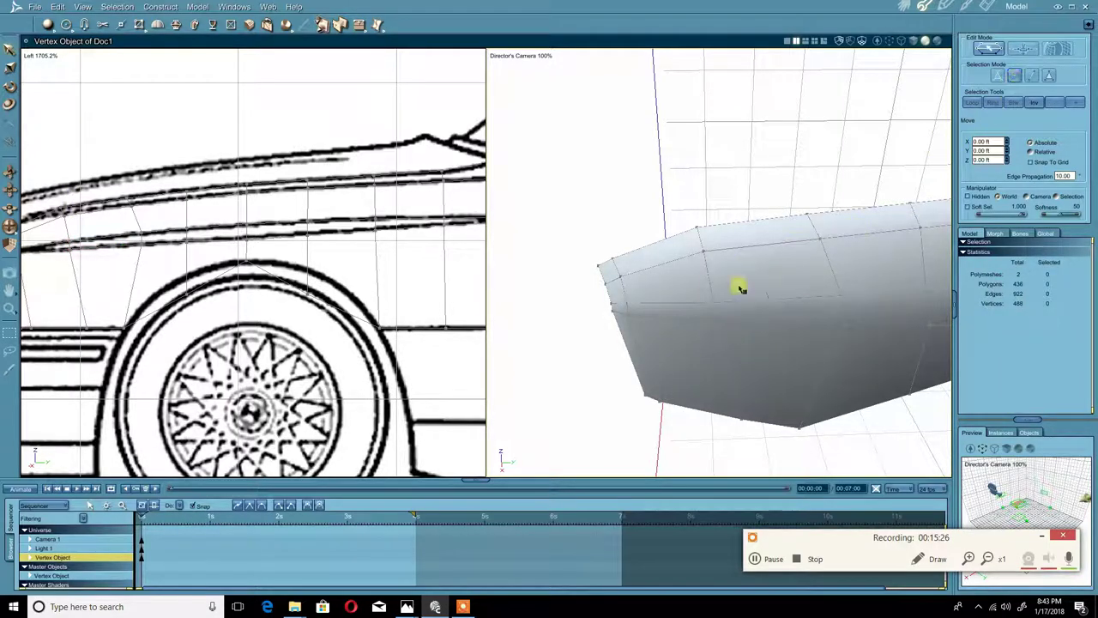
click(712, 322)
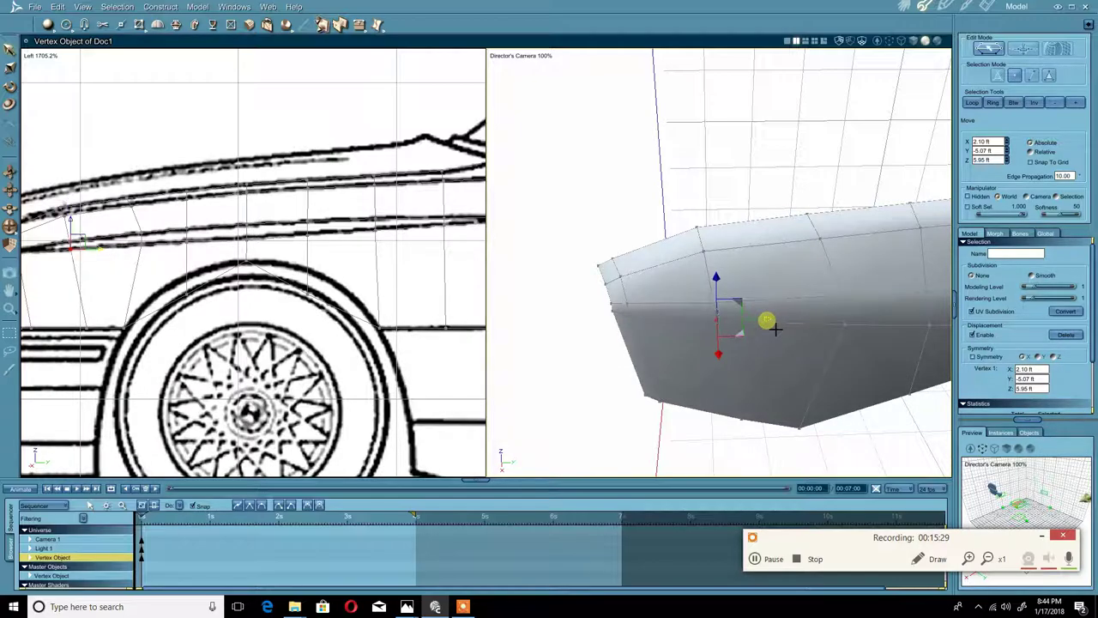
mouse_move(775, 327)
mouse_down()
mouse_move(706, 282)
mouse_move(698, 215)
mouse_move(763, 375)
mouse_move(754, 436)
mouse_move(777, 435)
mouse_move(768, 438)
mouse_up()
click(757, 411)
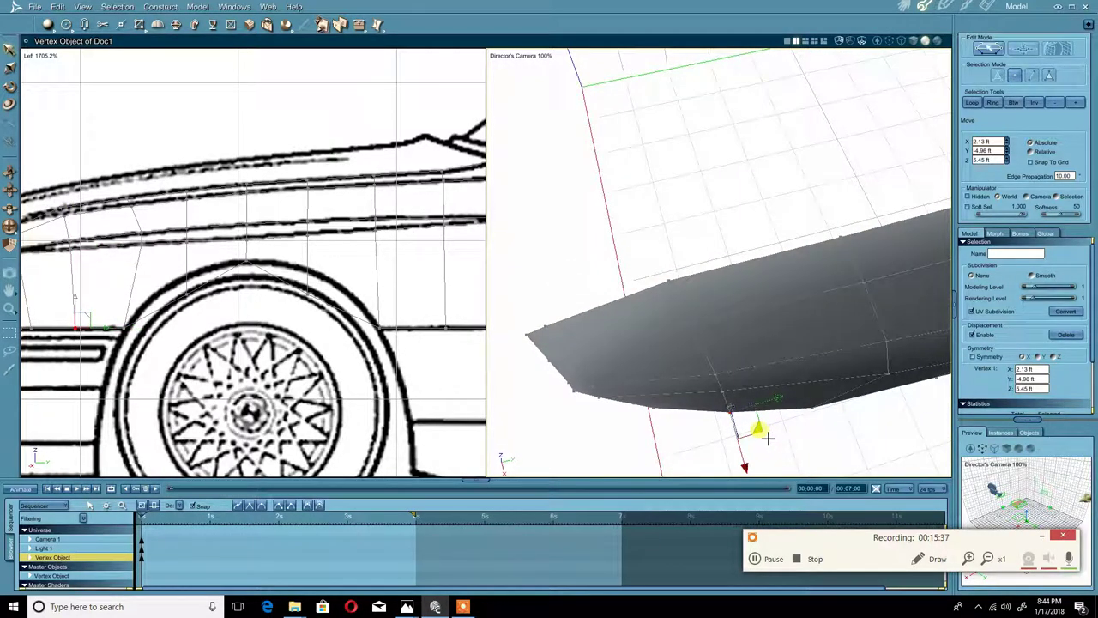
middle_drag(765, 436, 687, 339)
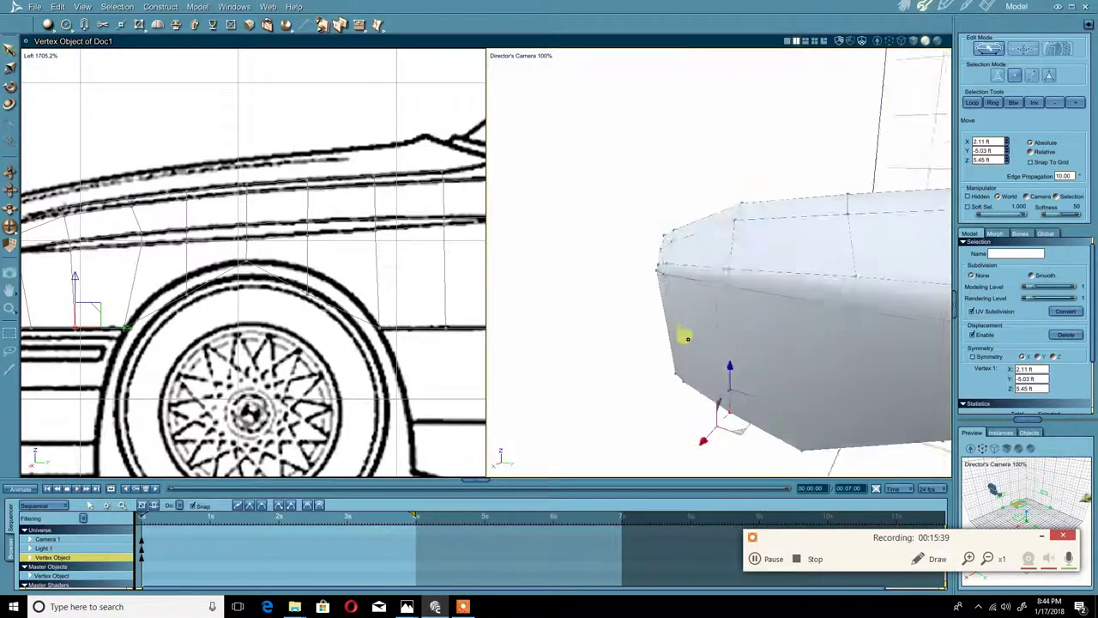
drag(687, 338, 712, 351)
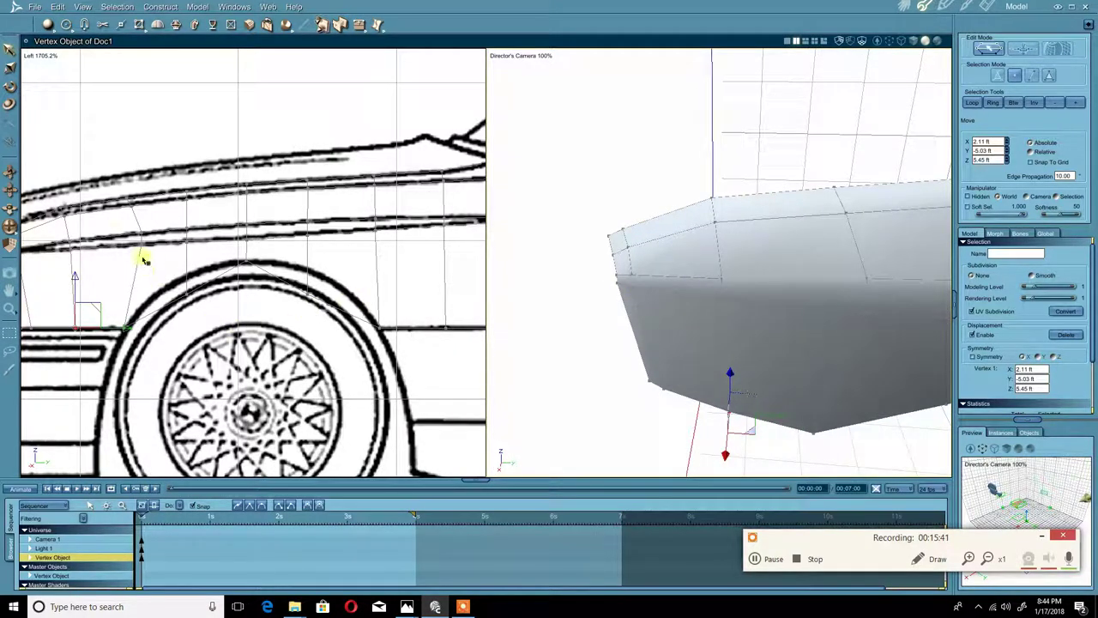
middle_drag(115, 211, 265, 163)
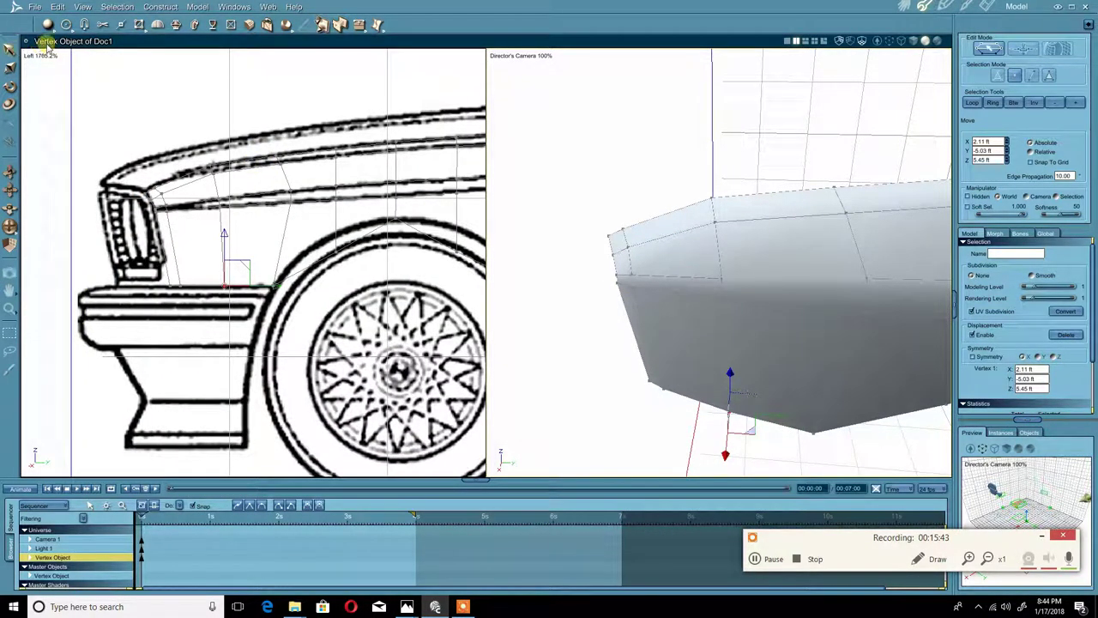
drag(364, 28, 360, 89)
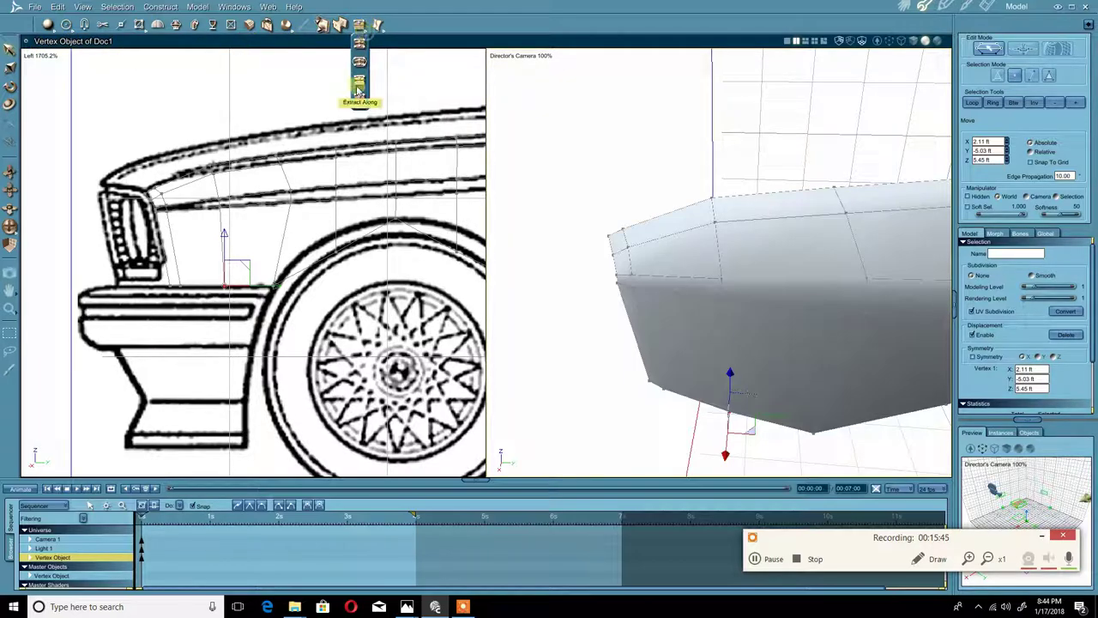
scroll(655, 212, down, 5)
middle_drag(655, 214, 720, 214)
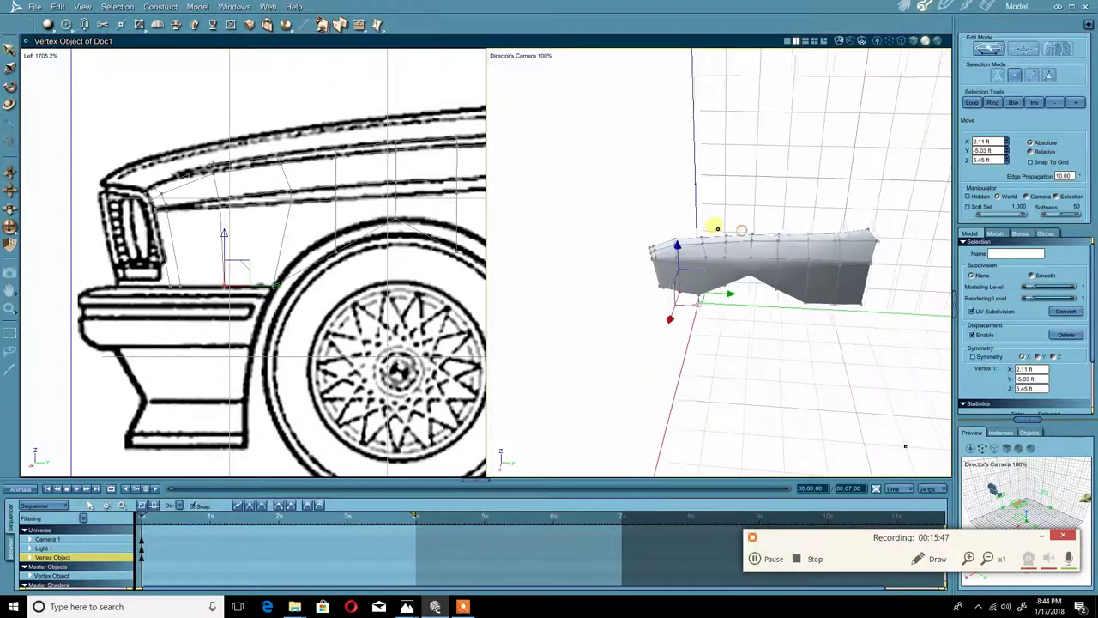
scroll(898, 446, up, 3)
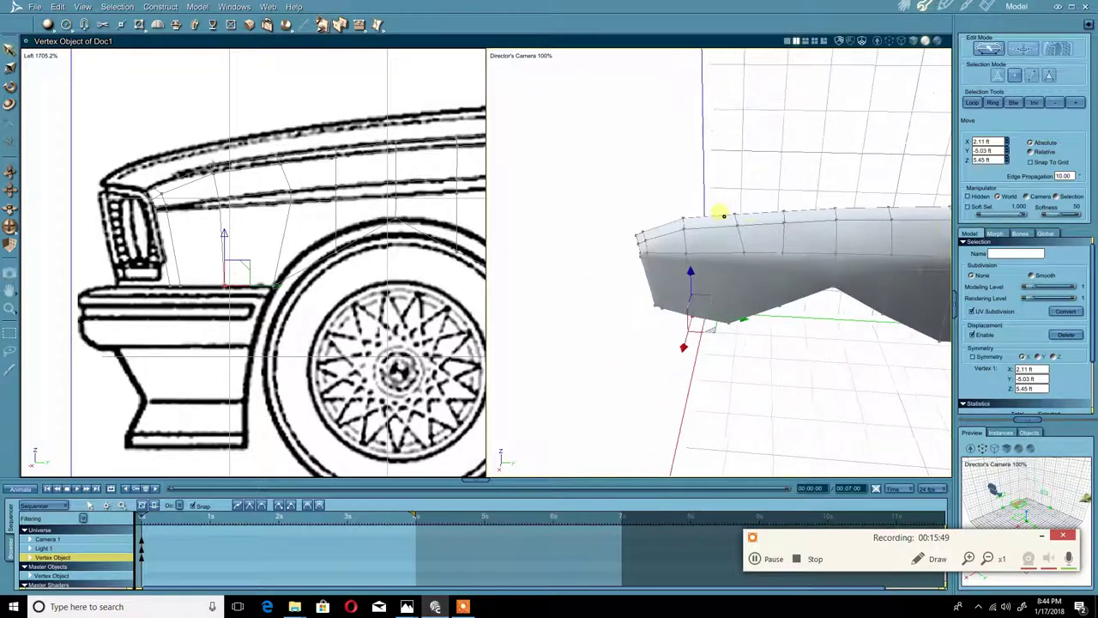
- Slide the short fender edge ahead of the front wheel arch forward with Move Along to about Y -4.68 ft
scroll(718, 234, up, 4)
scroll(716, 229, down, 1)
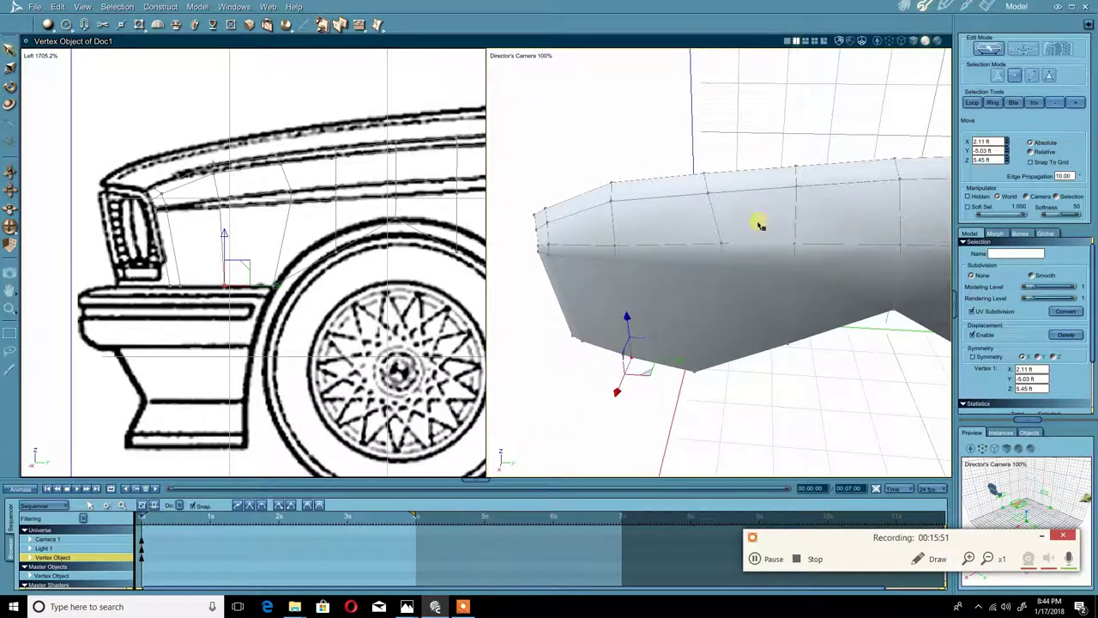
drag(758, 224, 702, 279)
click(1031, 76)
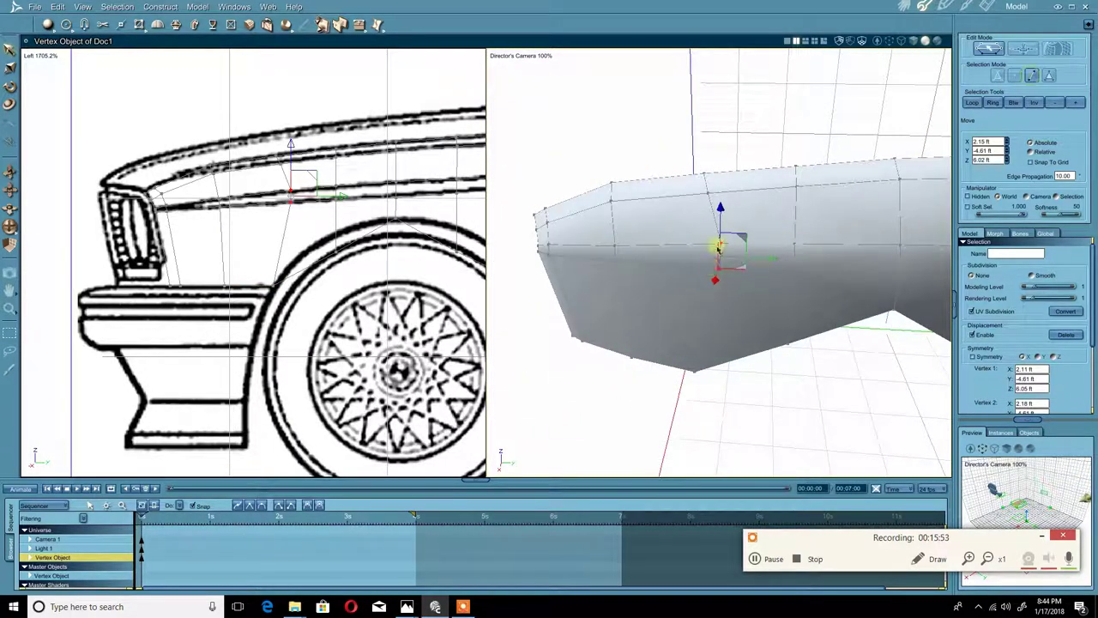
drag(758, 224, 695, 288)
middle_drag(695, 276, 701, 312)
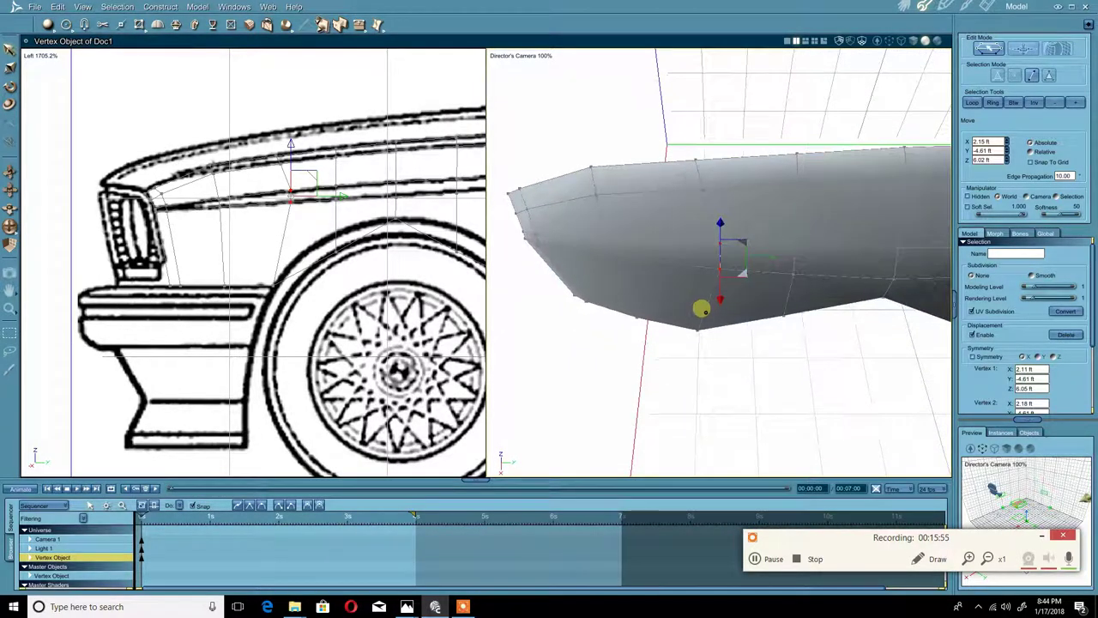
click(366, 31)
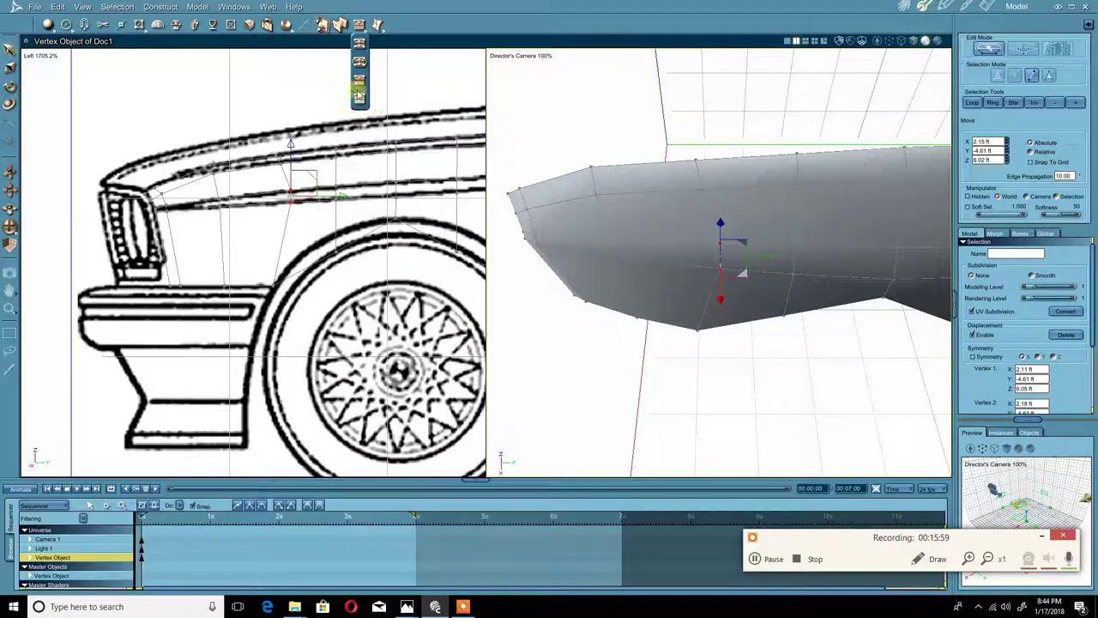
drag(359, 98, 360, 98)
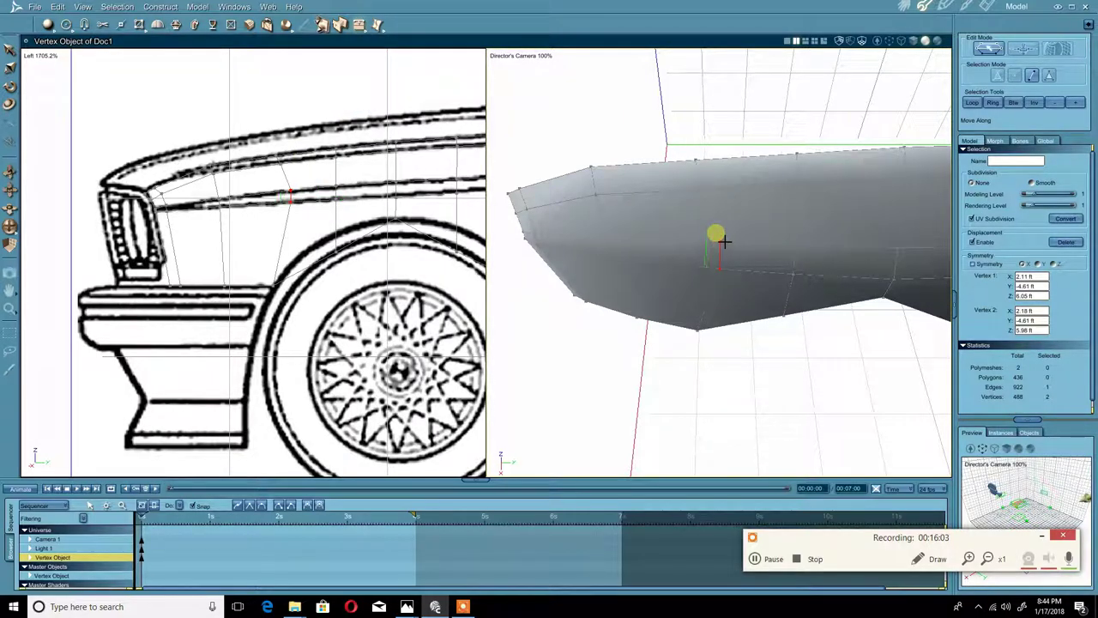
key(Escape)
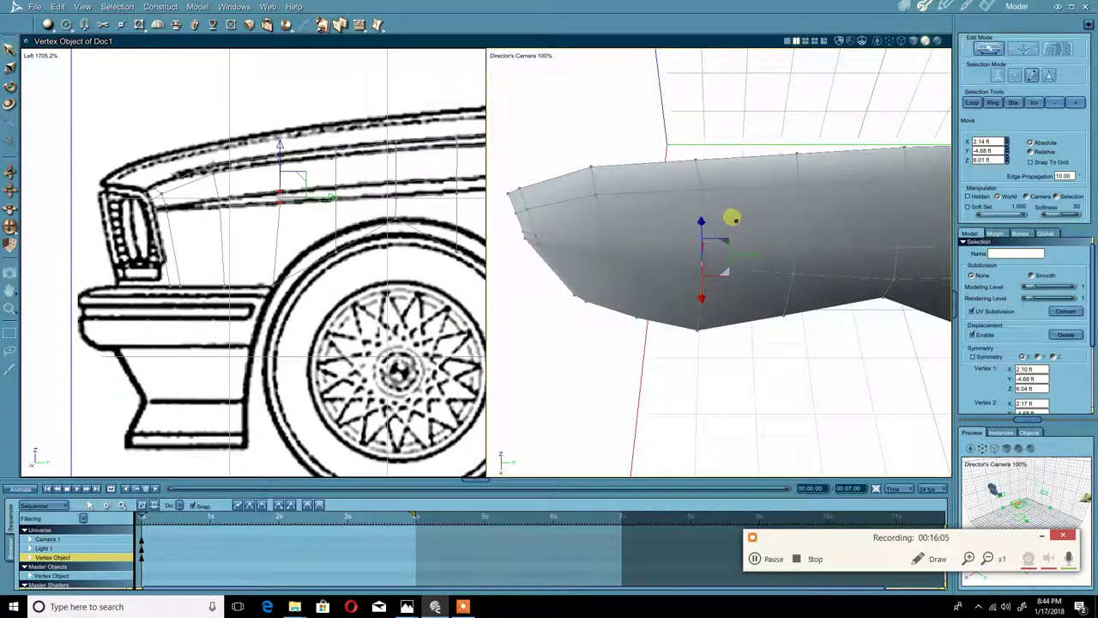
- Move the fender's top-border vertex above that edge along the Y axis to -4.68 ft
middle_drag(737, 221, 737, 214)
click(725, 376)
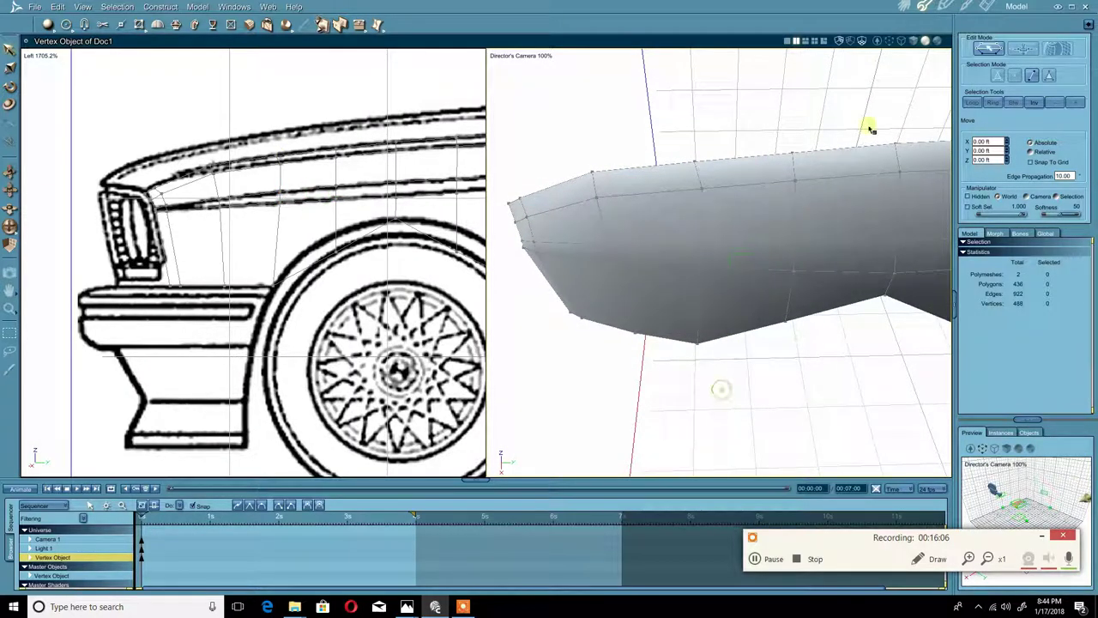
click(1012, 76)
click(694, 164)
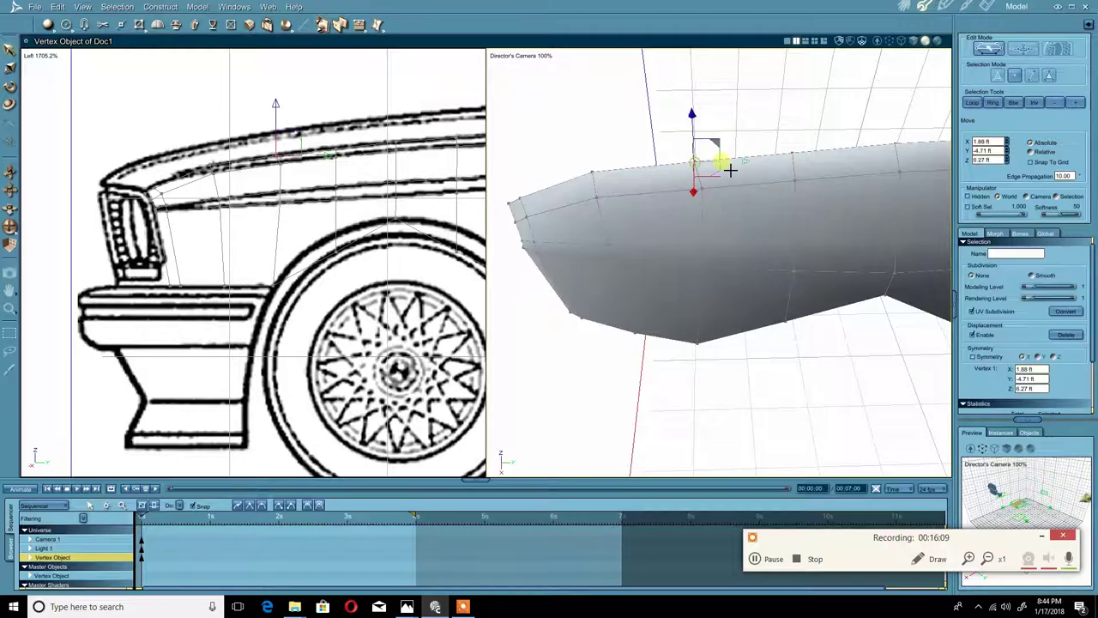
drag(746, 170, 752, 169)
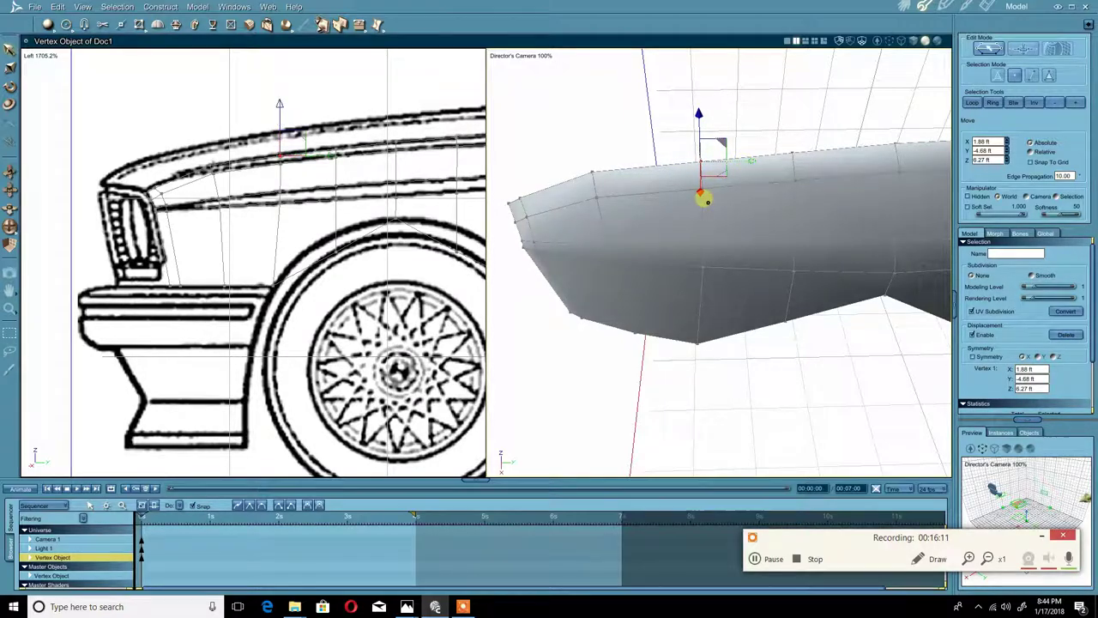
- Raise the two vertices flanking the front wheel arch's peak to the arch outline on the side blueprint
scroll(721, 226, down, 5)
middle_drag(722, 226, 713, 191)
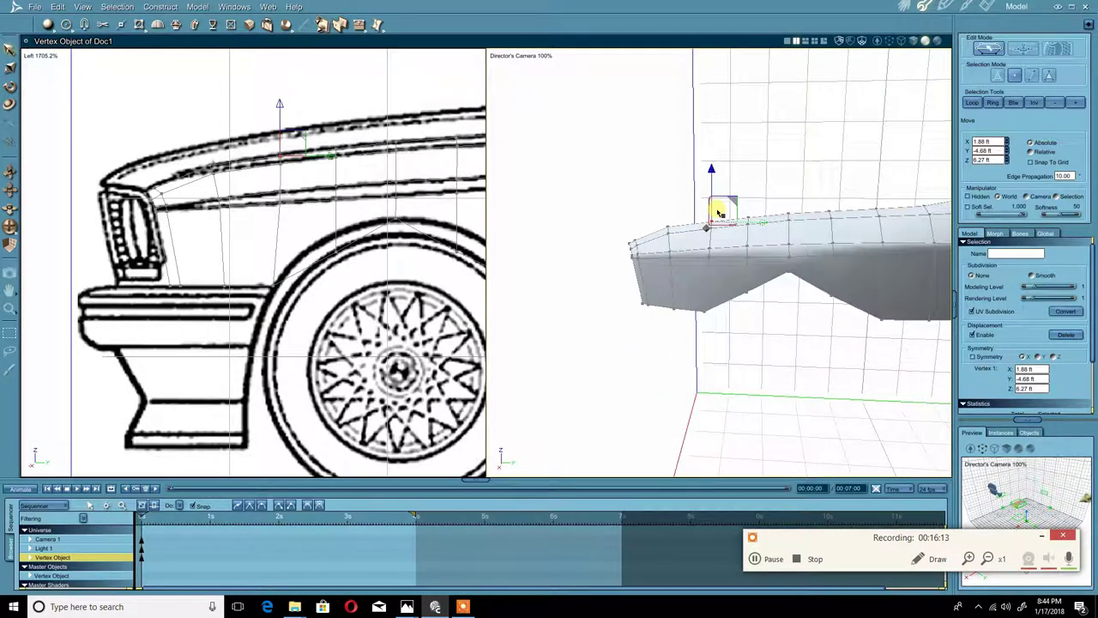
scroll(390, 216, up, 4)
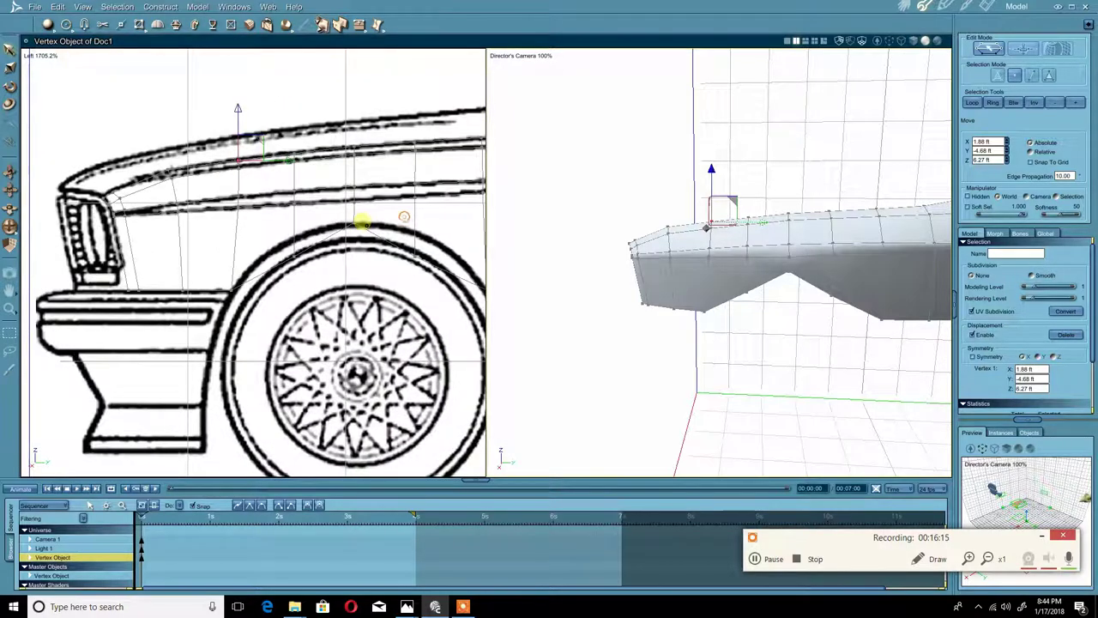
click(206, 287)
drag(206, 288, 221, 235)
shift+drag(380, 316, 393, 248)
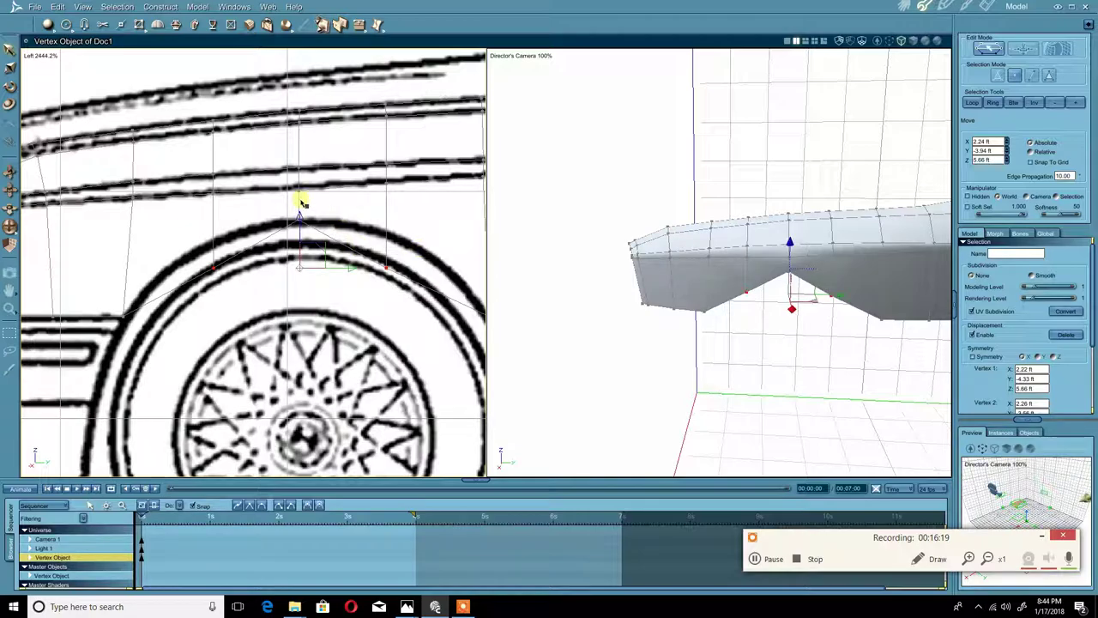
drag(298, 215, 294, 183)
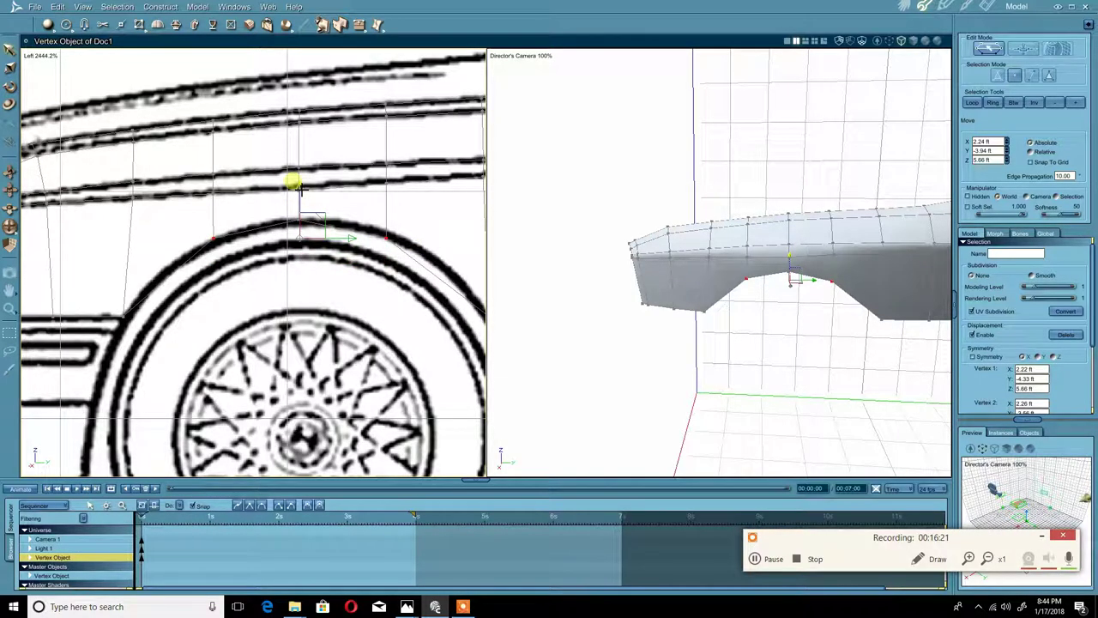
- Raise the wheel arch vertex behind the peak to Z 5.81 ft to match the blueprint outline
middle_drag(300, 186, 284, 191)
click(391, 229)
click(399, 232)
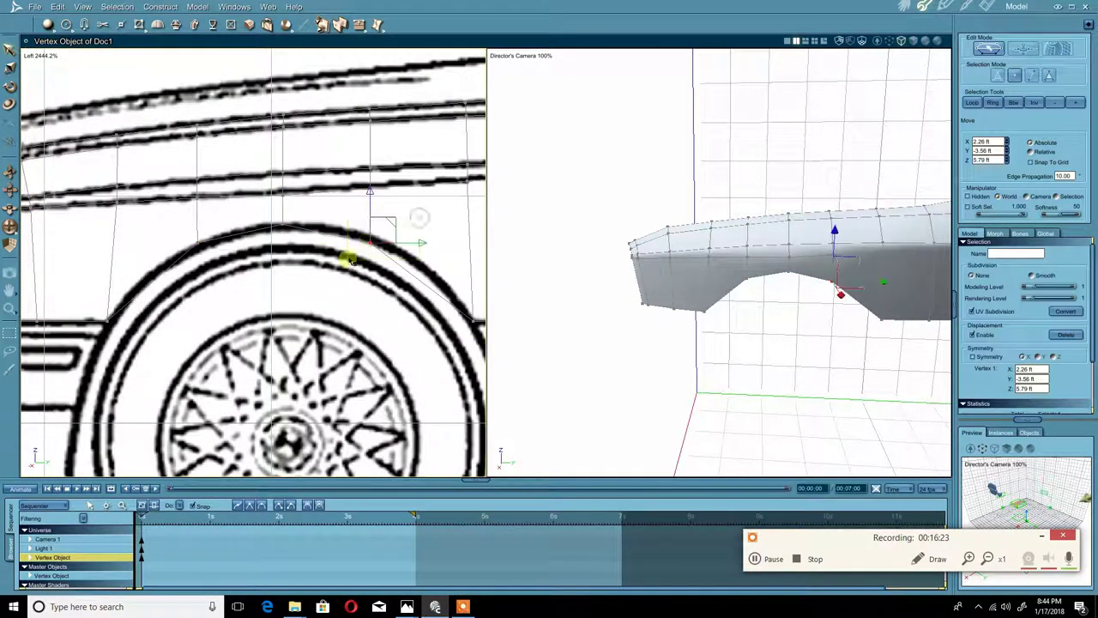
drag(376, 200, 376, 198)
- Examine how the fender edges and wheel arch line up with the side blueprint and look in perspective
middle_drag(213, 255, 237, 242)
scroll(236, 243, down, 2)
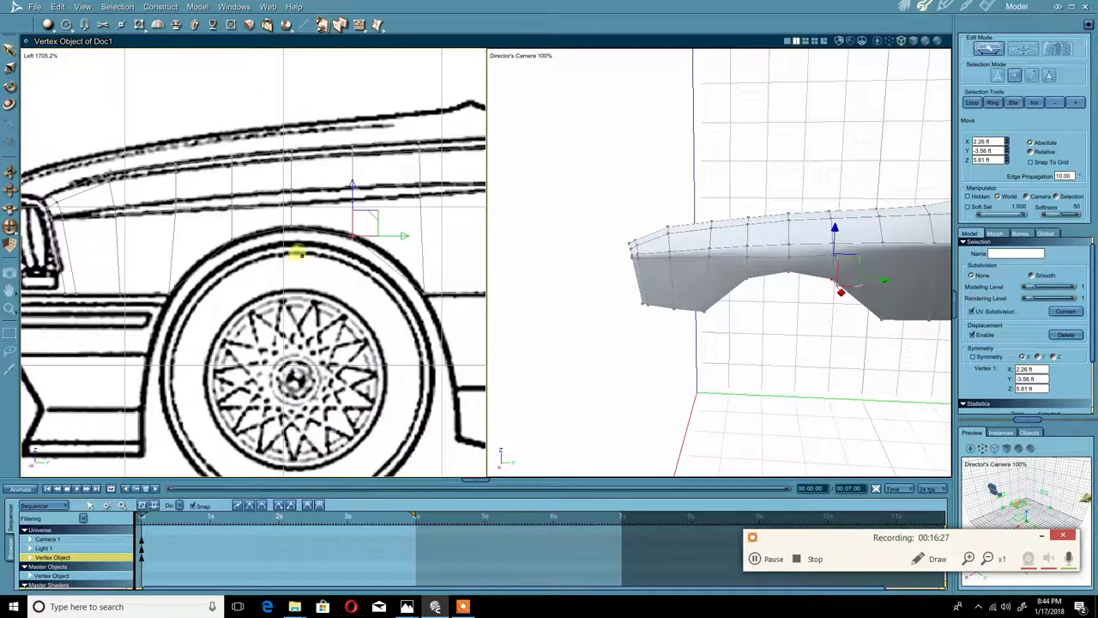
middle_drag(367, 244, 281, 251)
scroll(262, 269, up, 3)
middle_drag(190, 261, 287, 270)
scroll(288, 271, down, 2)
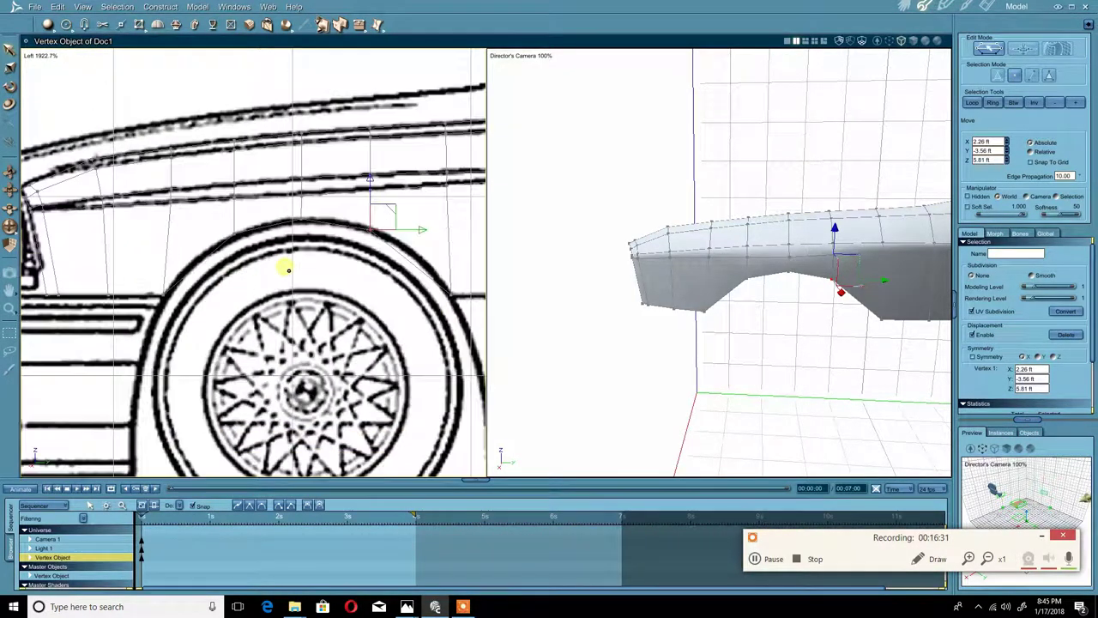
scroll(288, 270, left, 2)
scroll(269, 282, up, 1)
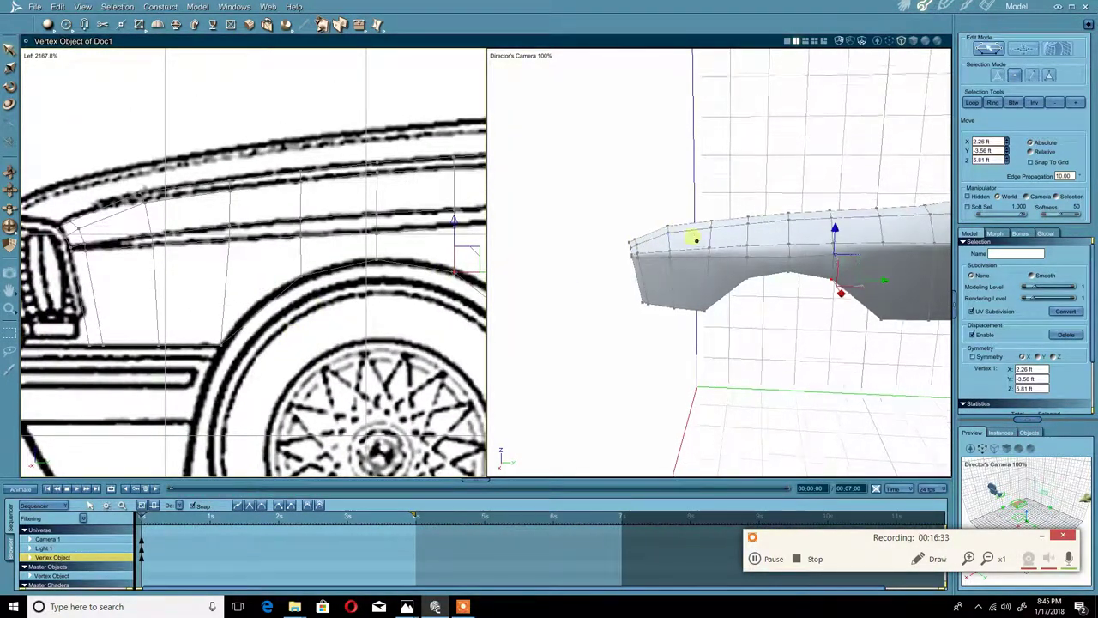
middle_drag(697, 241, 710, 268)
scroll(713, 271, up, 3)
- Try to extract a new edge loop rearward from the vertical loop at the wheel arch's front corner with Extract Along
click(789, 254)
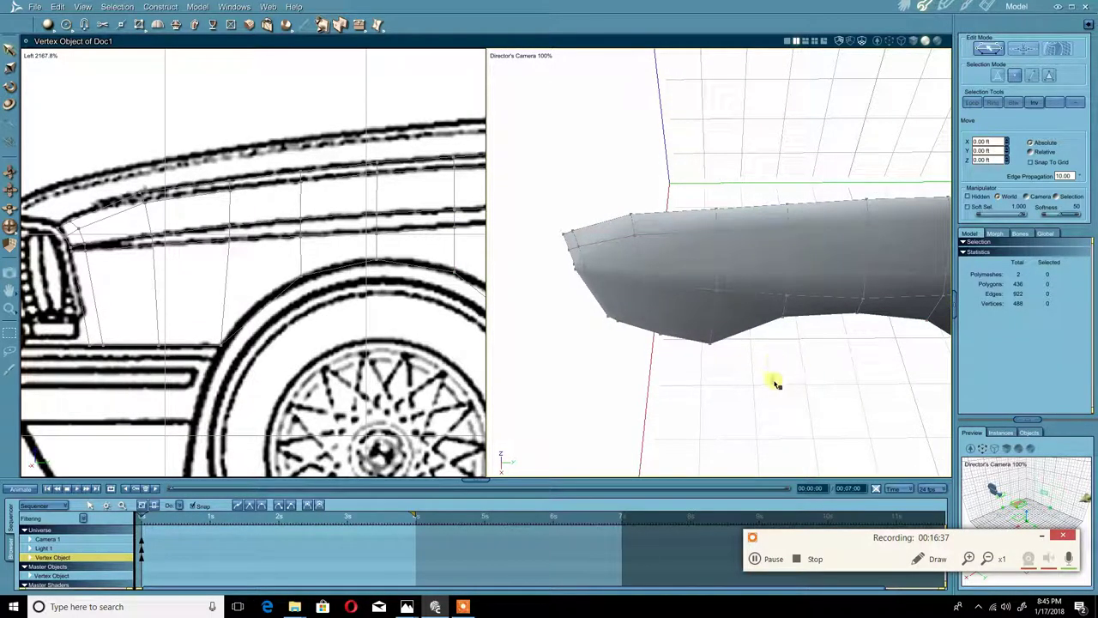
click(716, 317)
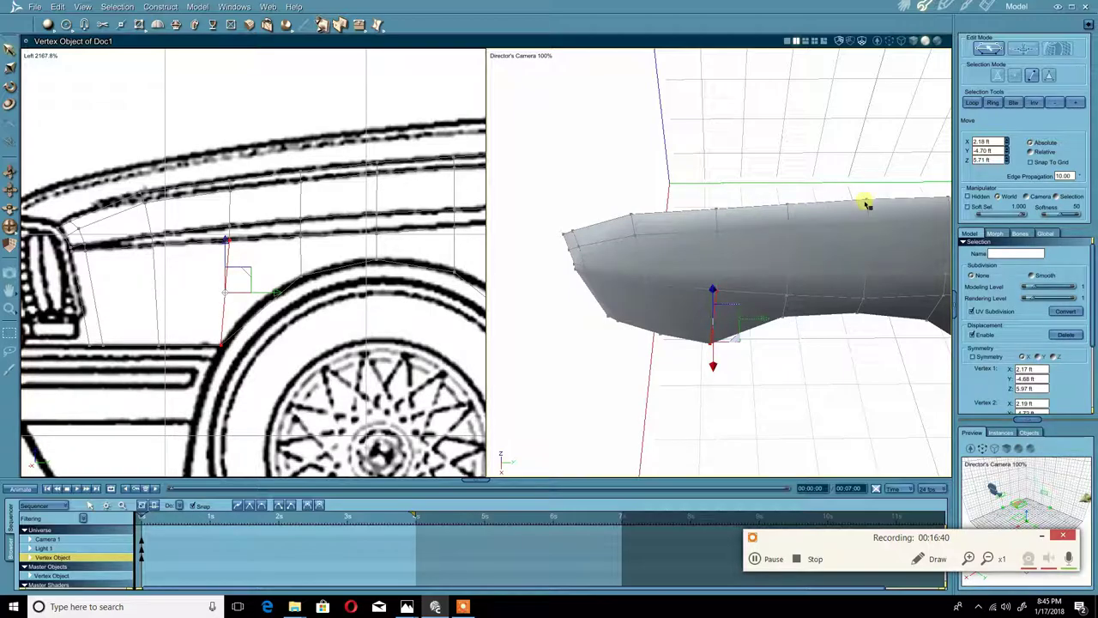
click(971, 102)
drag(367, 33, 360, 83)
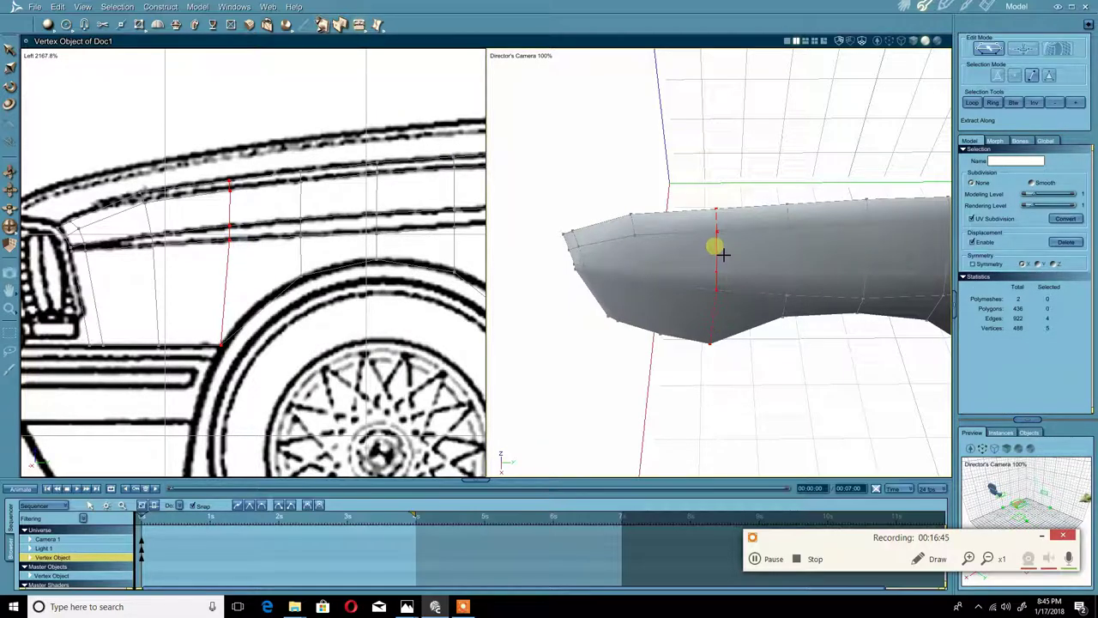
drag(715, 246, 719, 312)
key(ctrl+z)
key(ctrl+z)
key(ctrl+z)
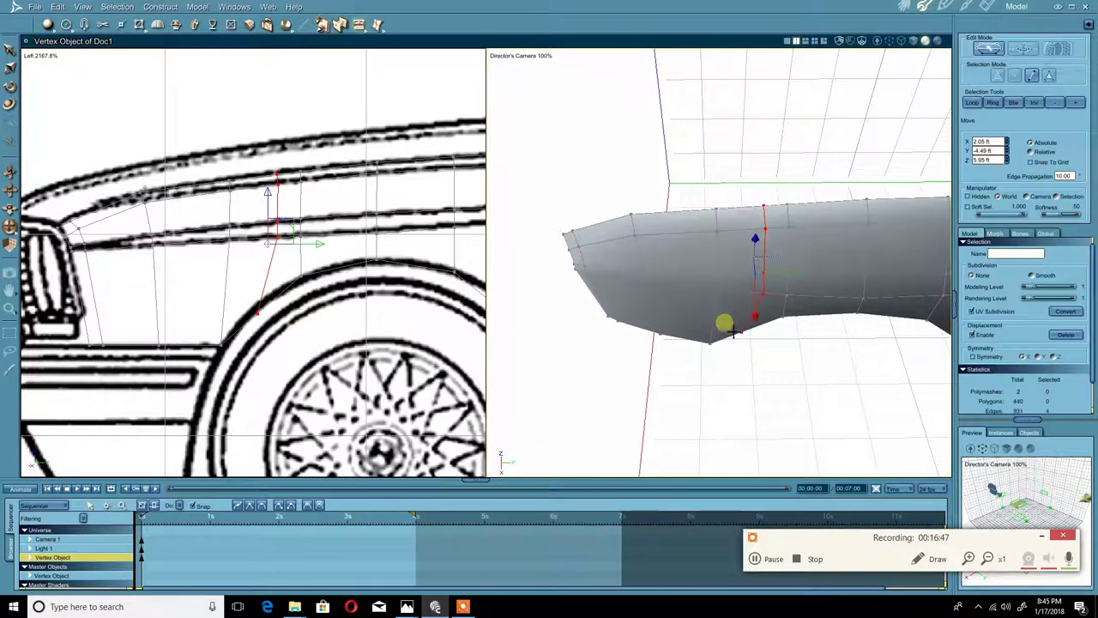
key(ctrl+z)
key(ctrl+z)
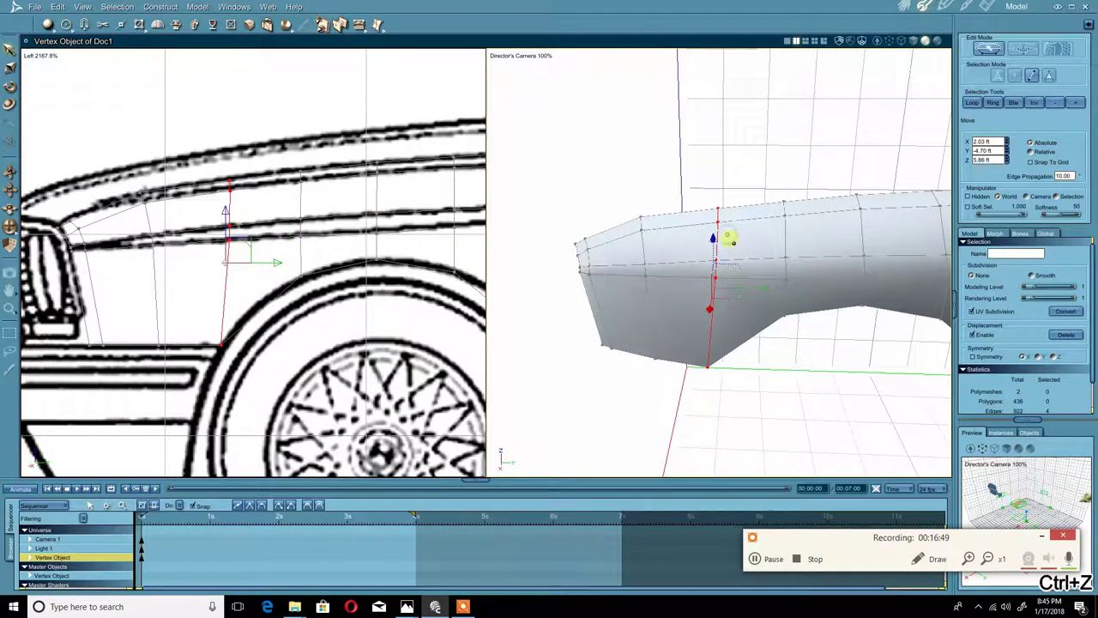
key(ctrl+space)
ctrl+click(786, 240)
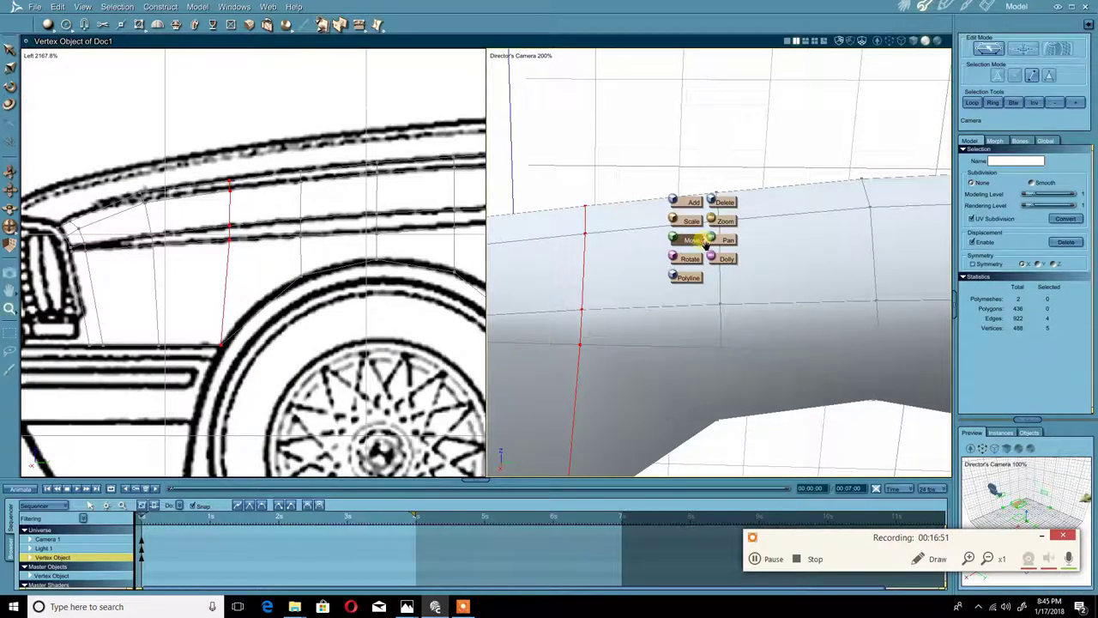
click(618, 184)
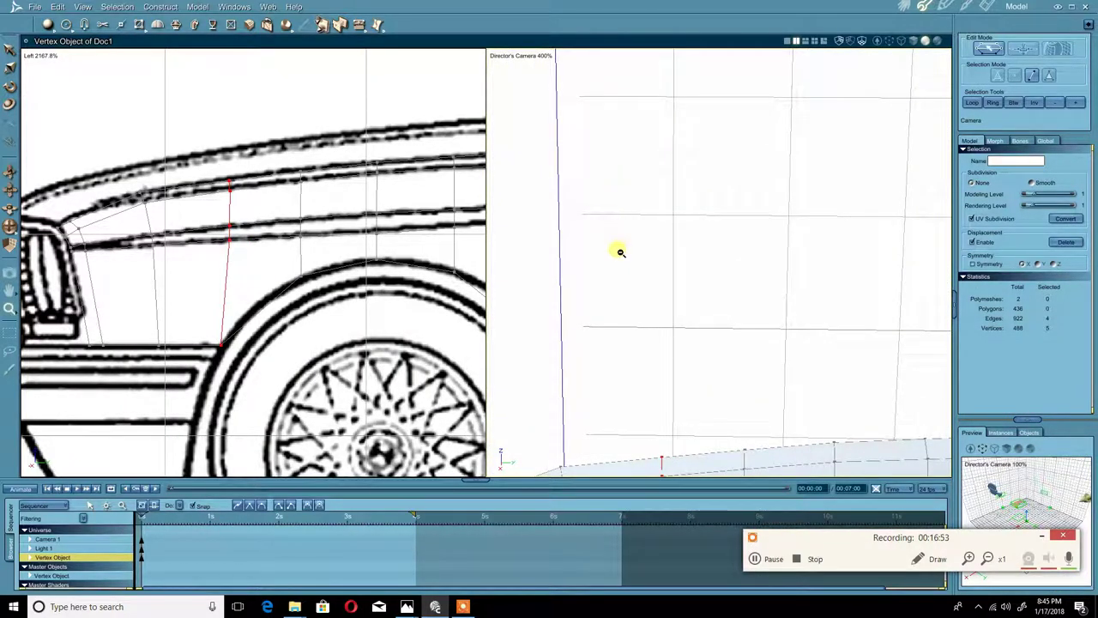
alt+click(621, 261)
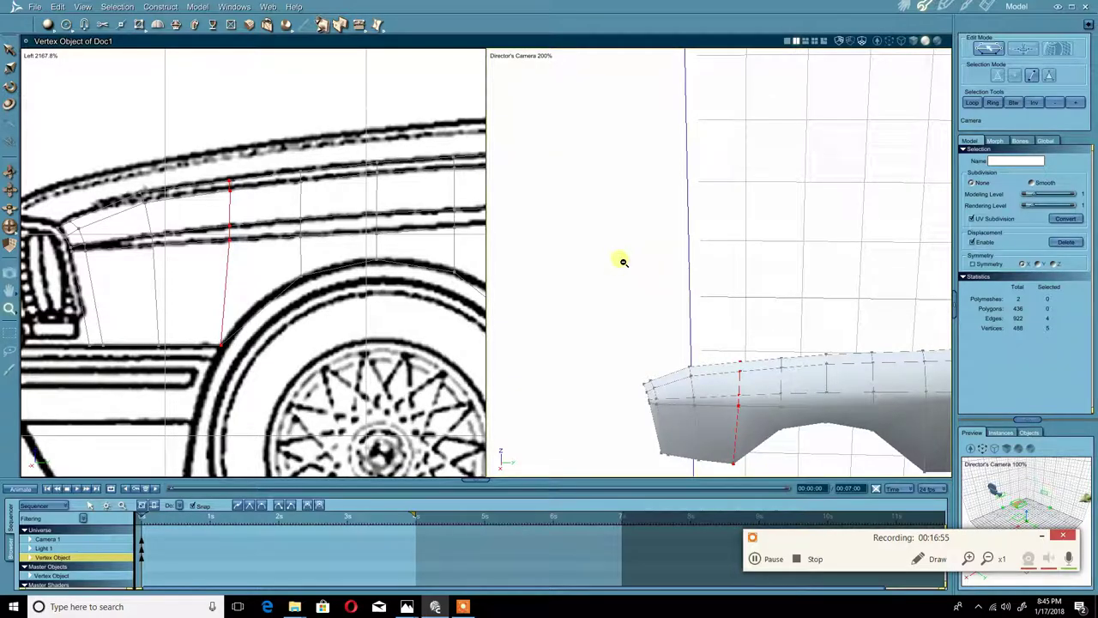
right_click(703, 336)
click(687, 313)
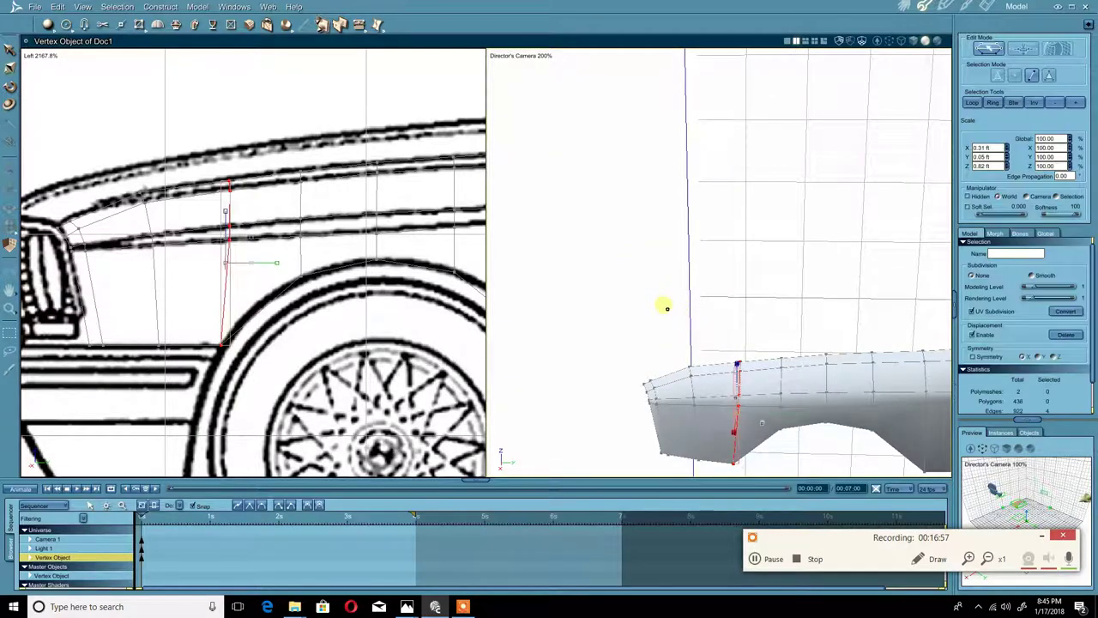
- Reset the perspective view's position to Director's Camera
click(552, 62)
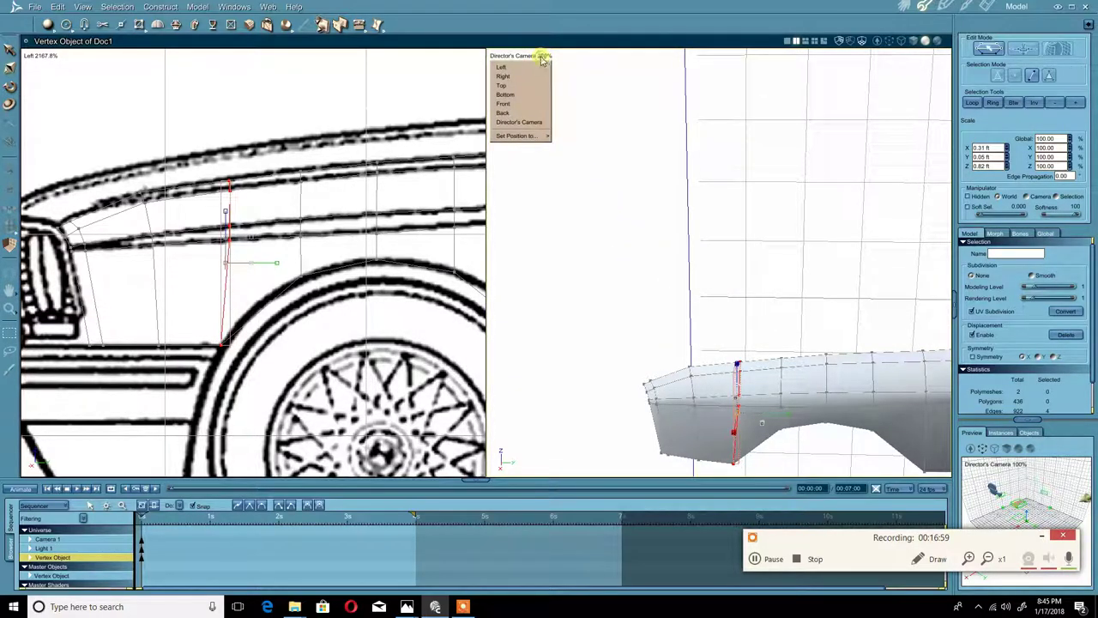
mouse_move(525, 137)
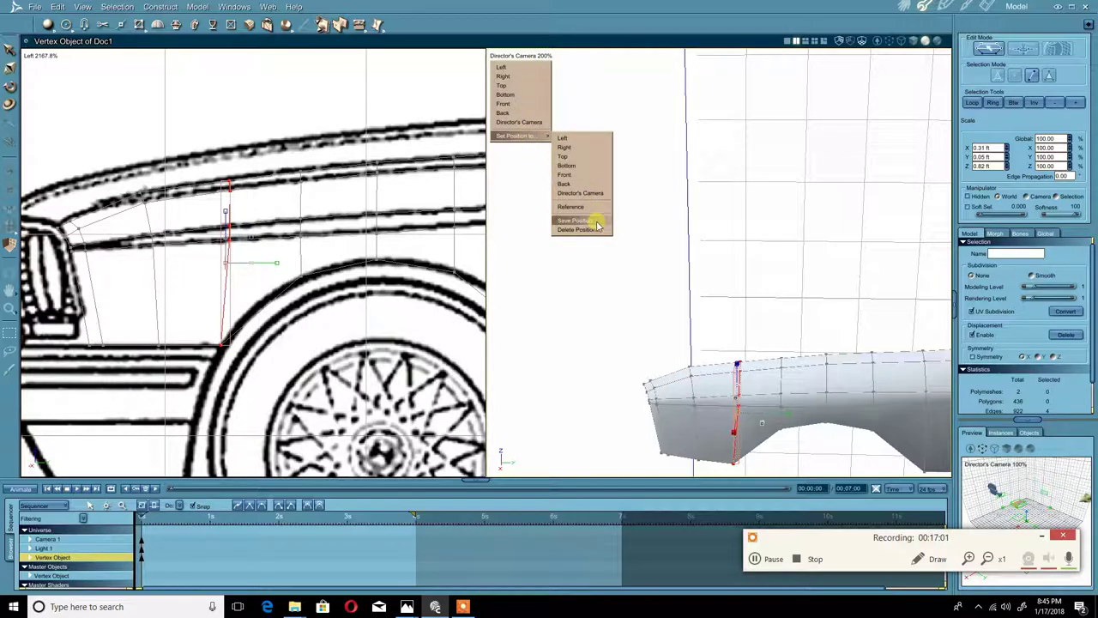
click(587, 196)
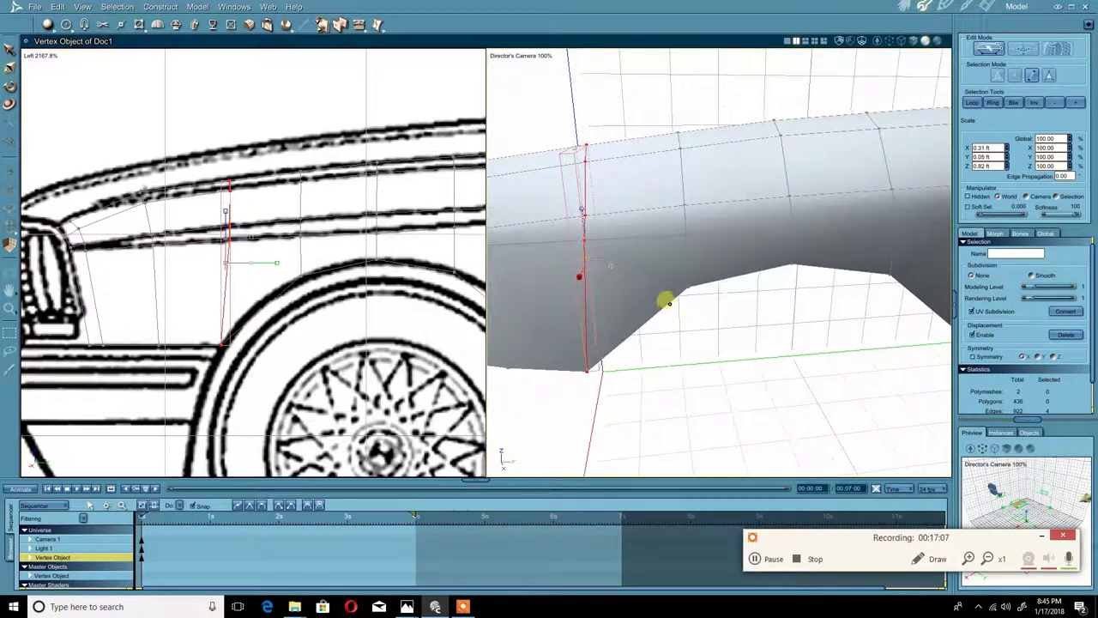
- Add a column of linked vertices from the fender's top border to the arch, midway between the front corner loop and the next column
right_click(652, 330)
click(637, 290)
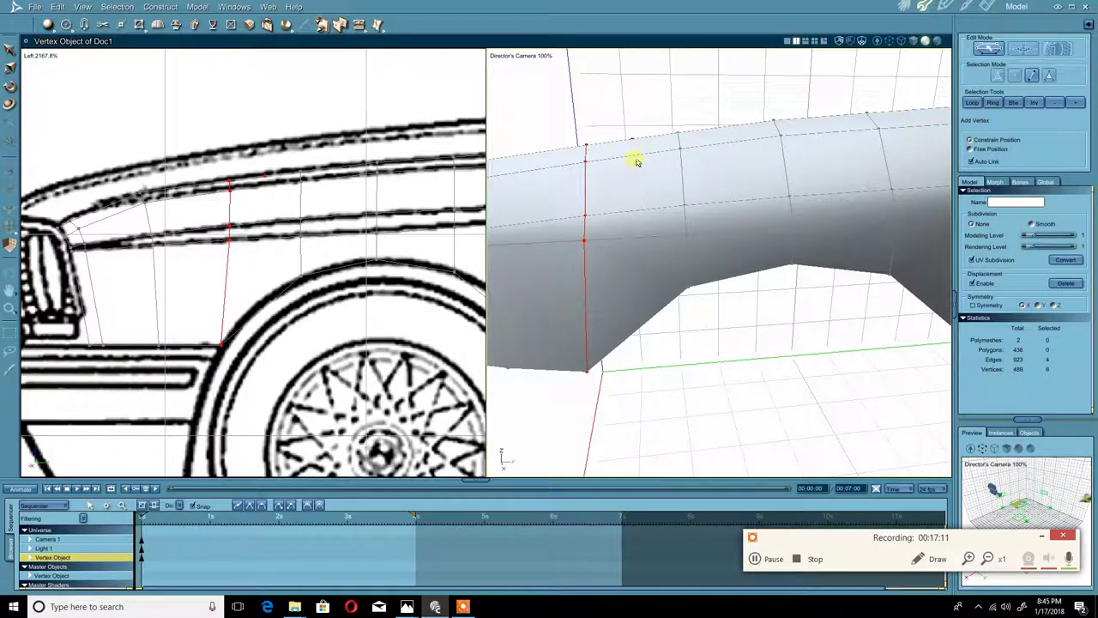
click(633, 211)
click(636, 242)
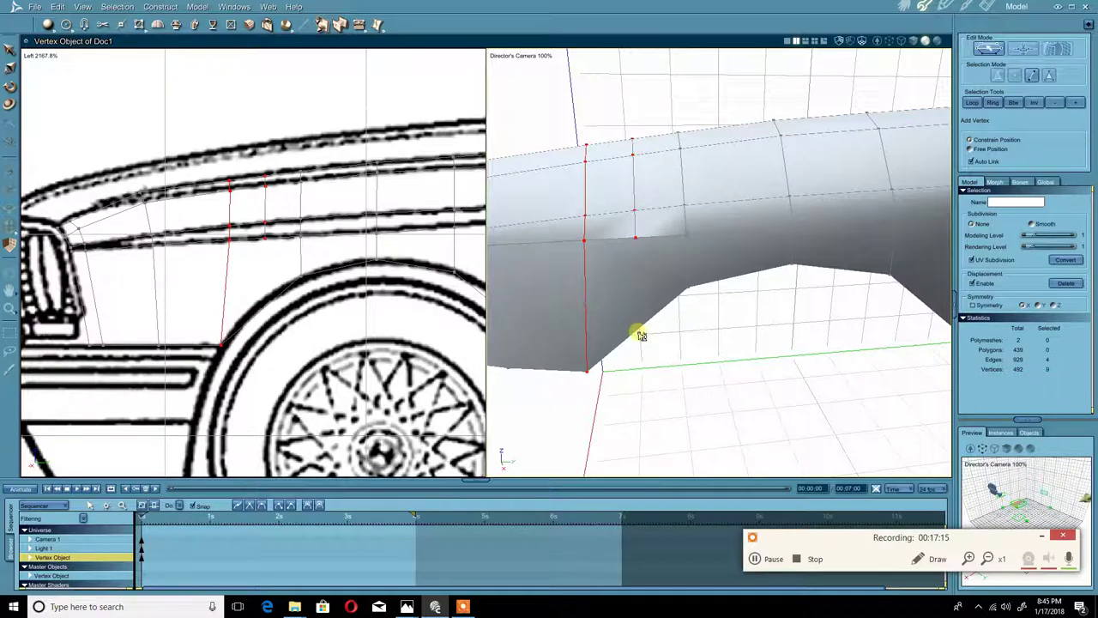
click(638, 332)
- Add a matching column of linked vertices down the fender, midway between the arch's rear corner column and the column before it
middle_drag(769, 265, 732, 266)
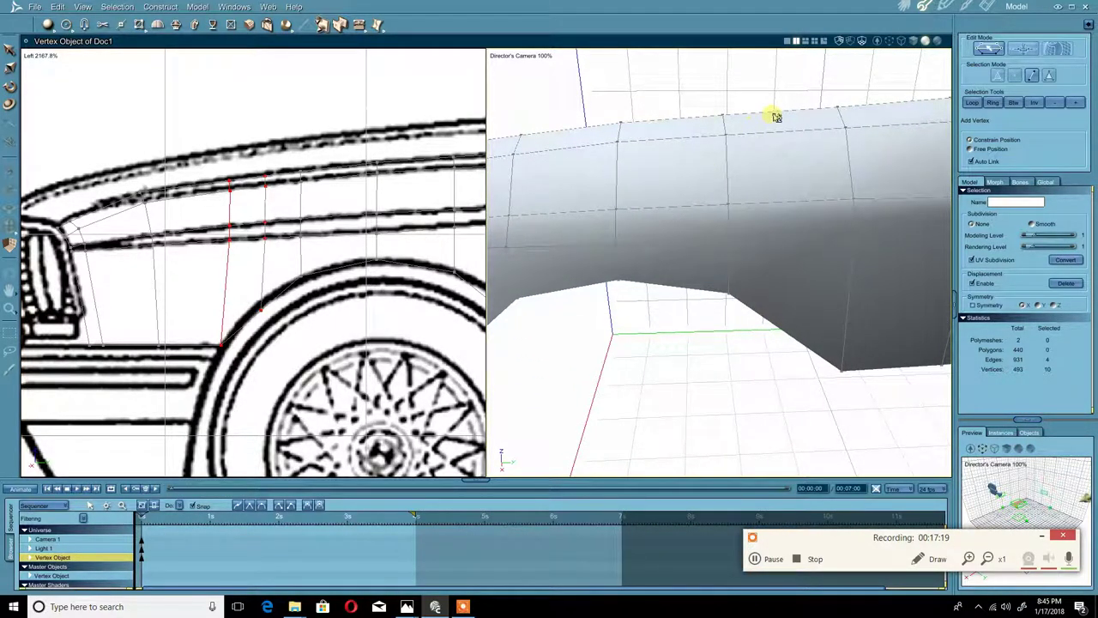
click(790, 201)
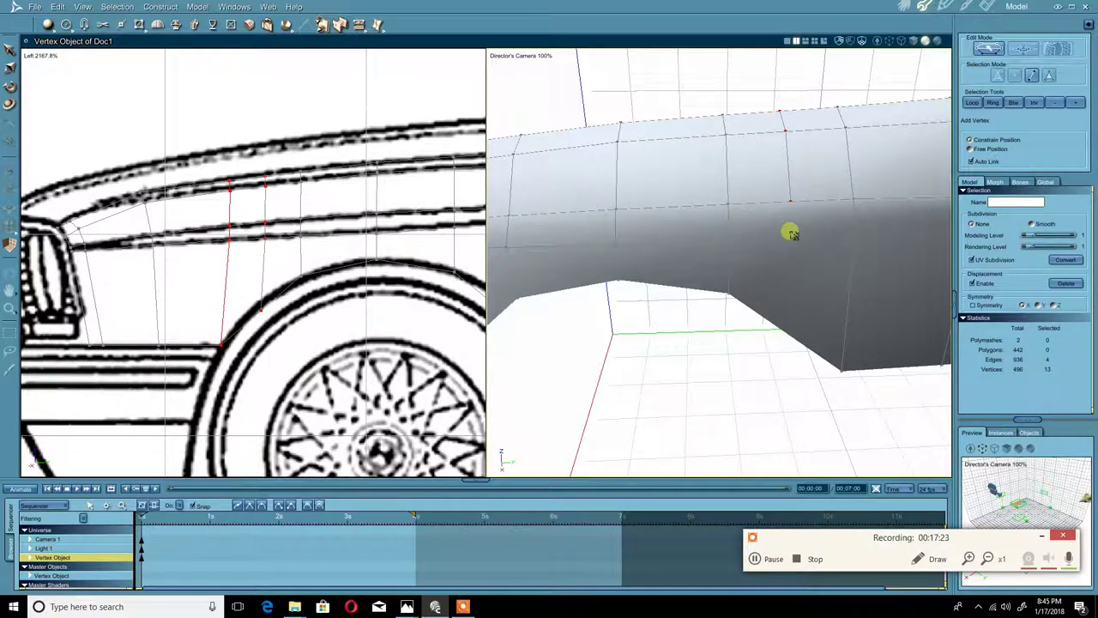
click(791, 230)
click(790, 334)
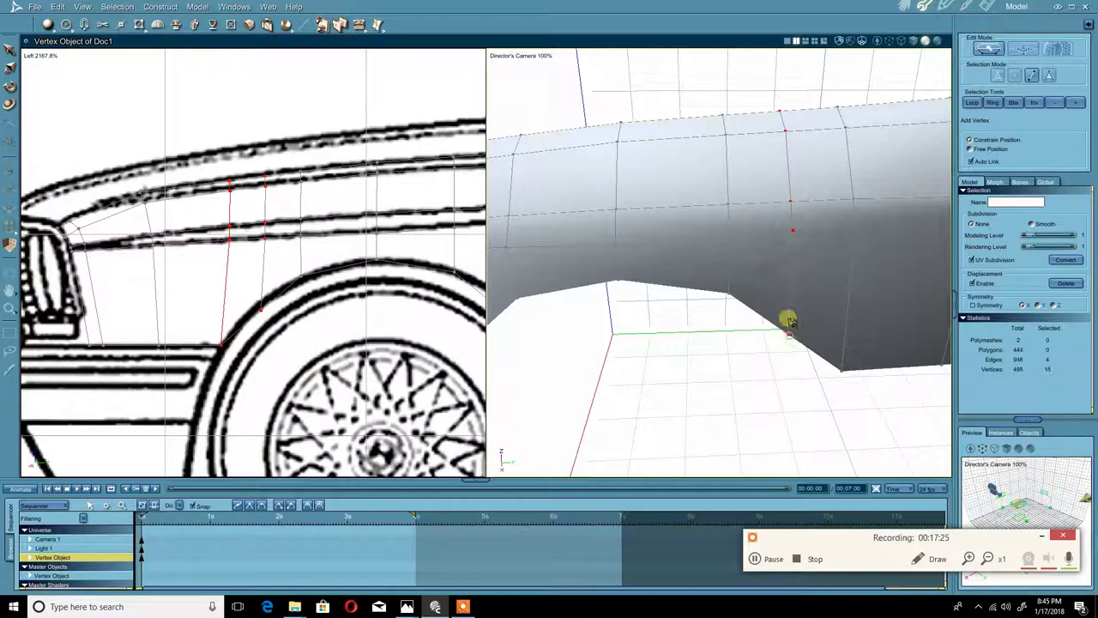
- Add two columns of linked vertices from the fender's top border to the arch, one midway on either side of the arch's peak column
middle_drag(688, 210, 723, 173)
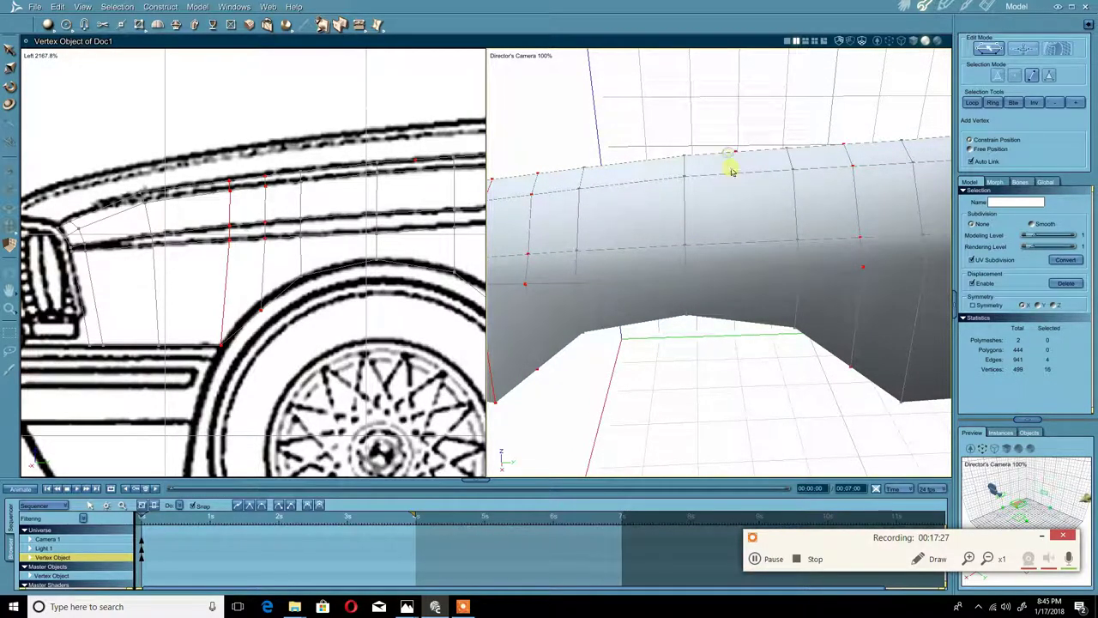
click(741, 244)
click(743, 276)
click(742, 319)
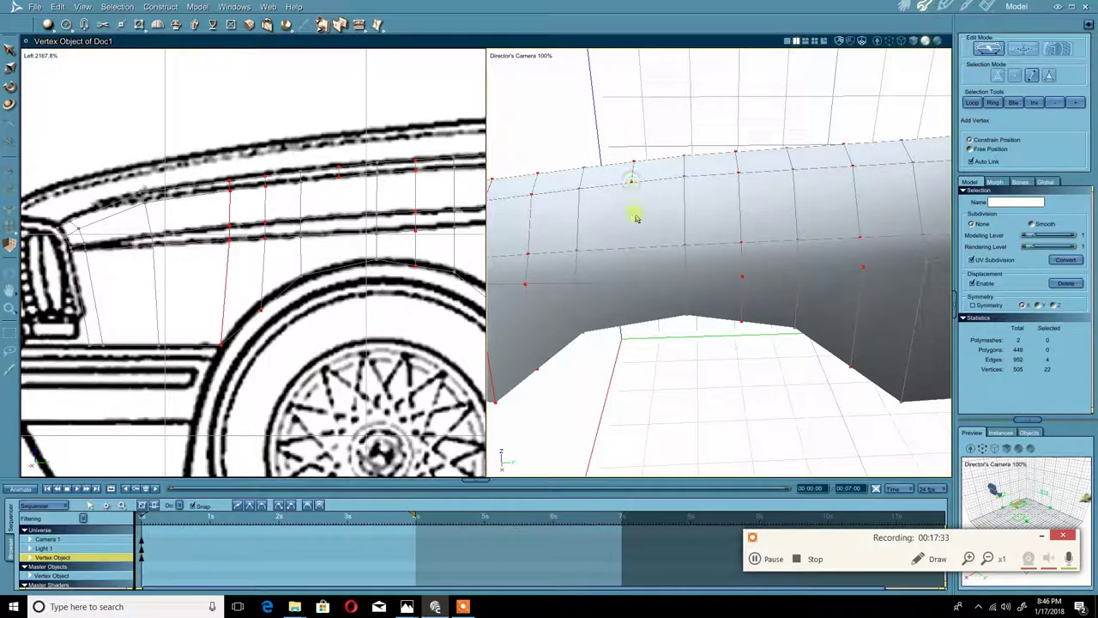
click(629, 248)
click(630, 282)
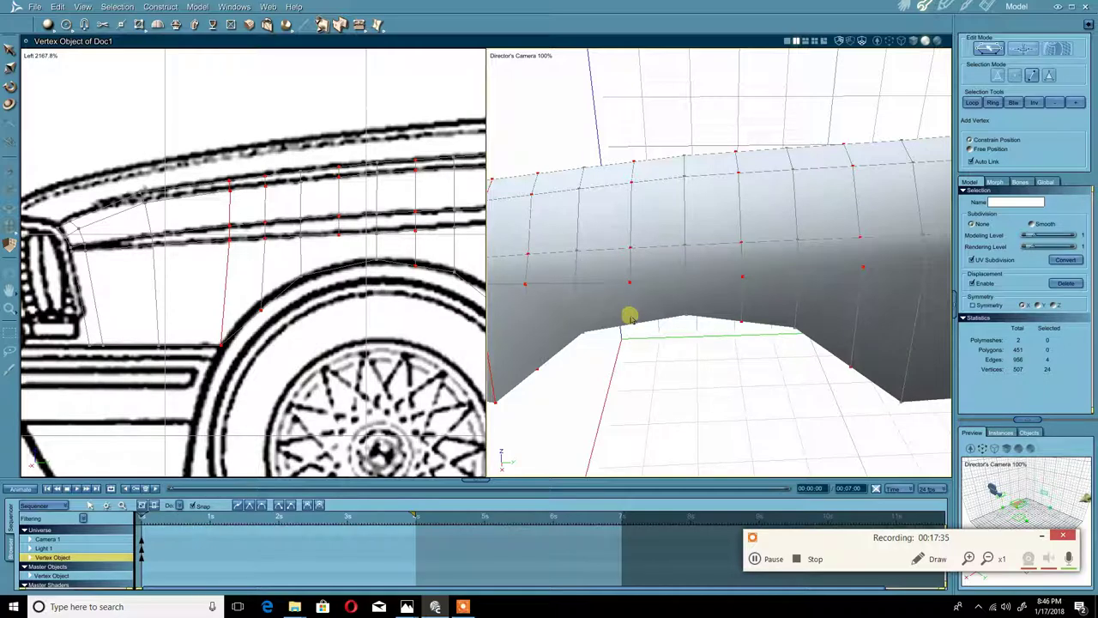
click(629, 325)
- Raise the four new vertices on the arch edge together to the blueprint's wheel arch line, with their centre at Z 5.77 ft
middle_drag(578, 311, 577, 240)
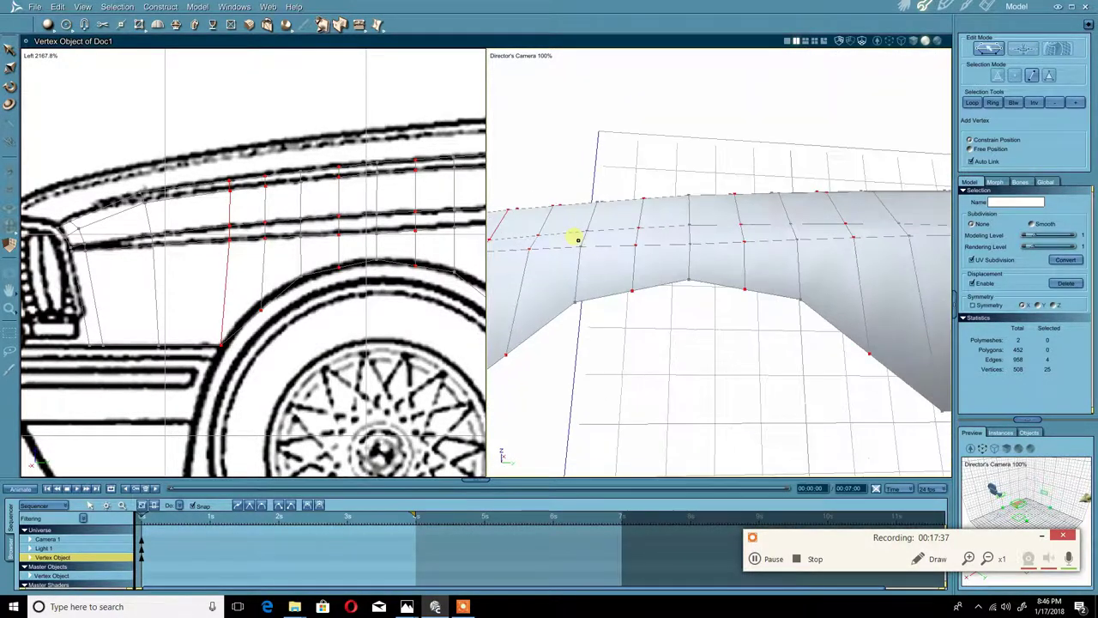
right_click(273, 236)
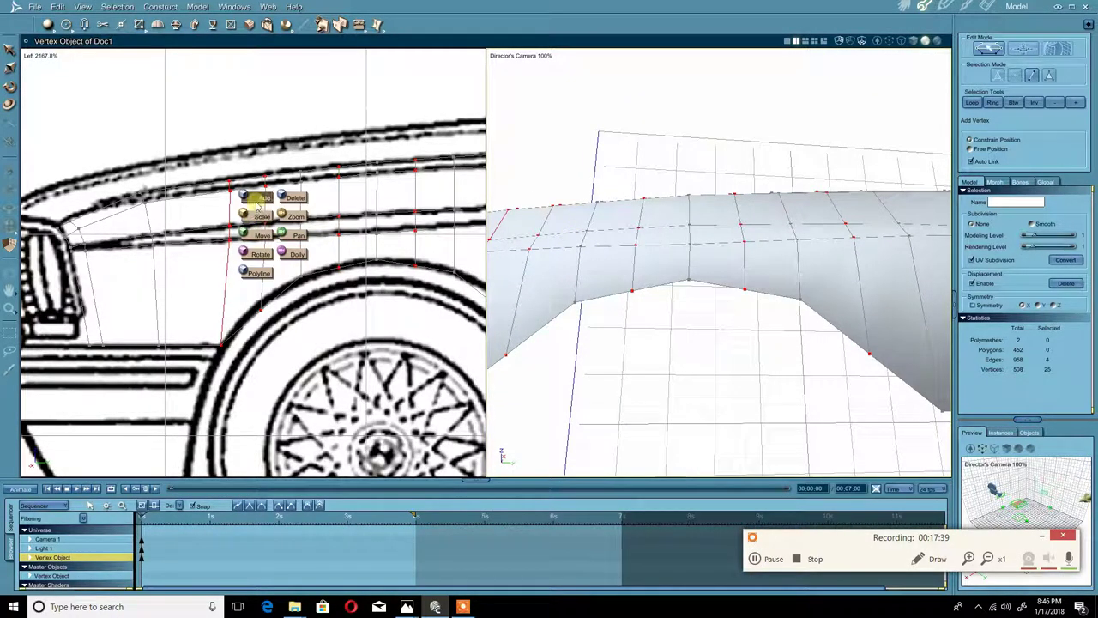
click(260, 232)
click(740, 137)
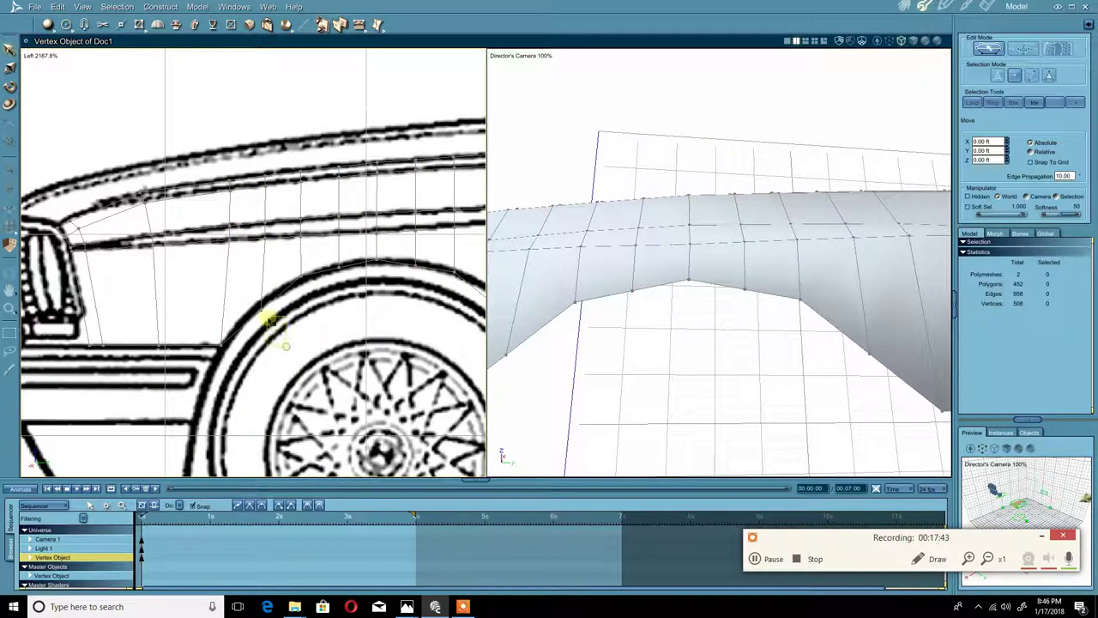
drag(267, 317, 249, 298)
shift+drag(361, 320, 334, 255)
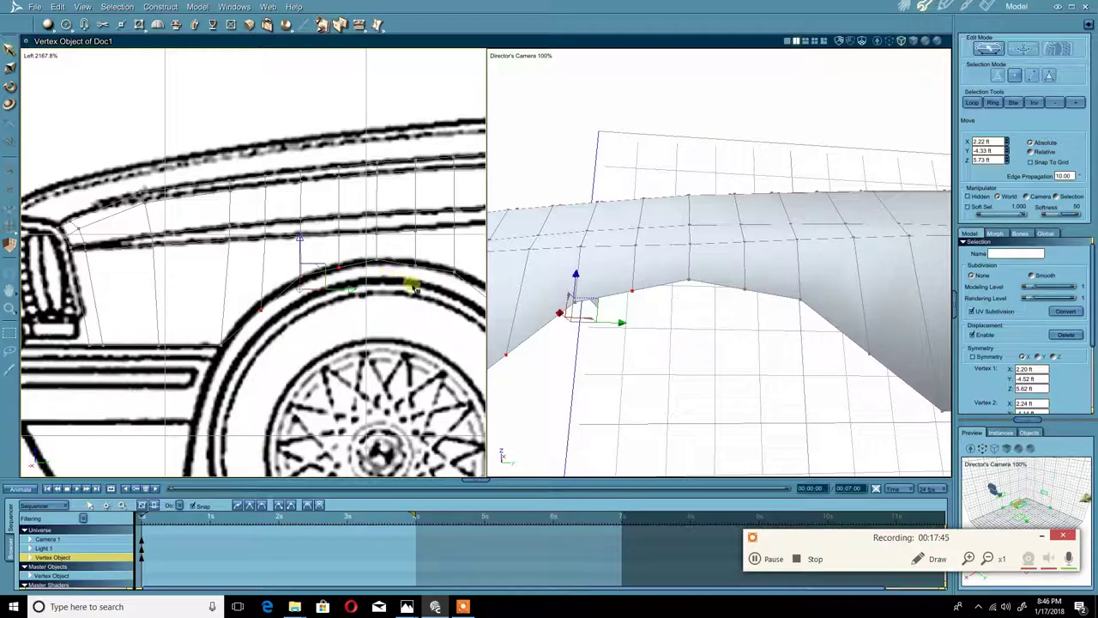
shift+drag(422, 293, 411, 260)
middle_drag(444, 295, 345, 279)
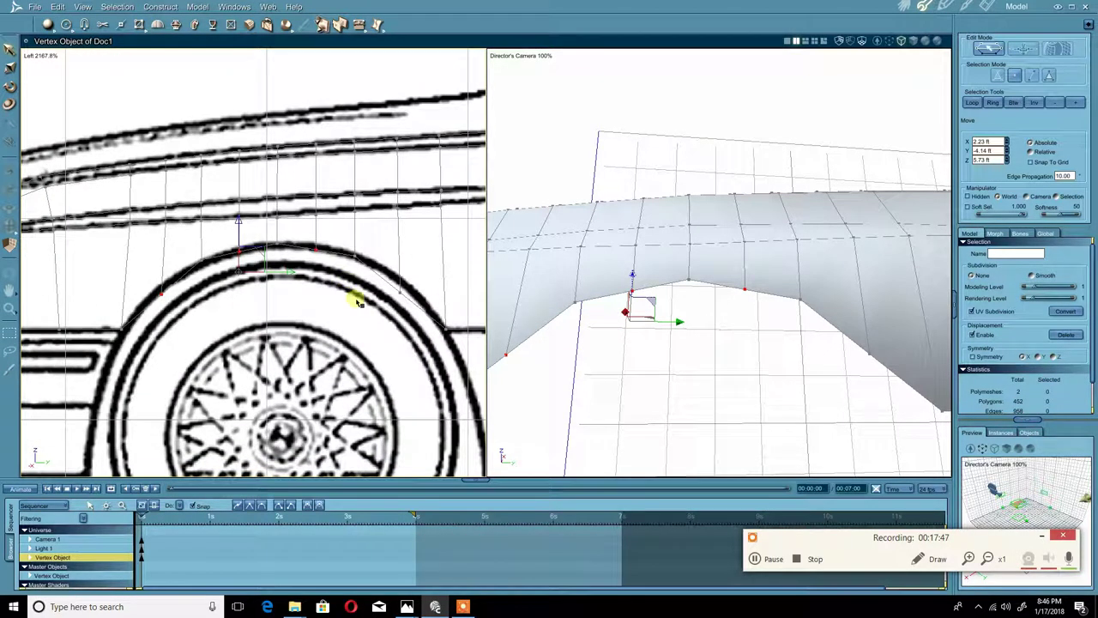
shift+click(401, 292)
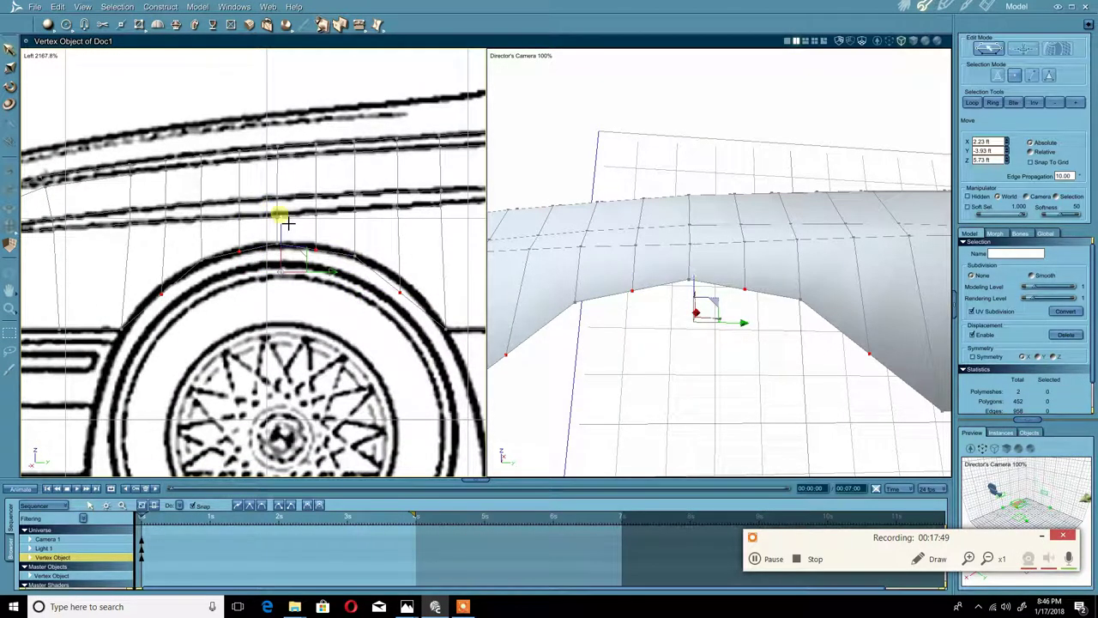
drag(279, 216, 276, 210)
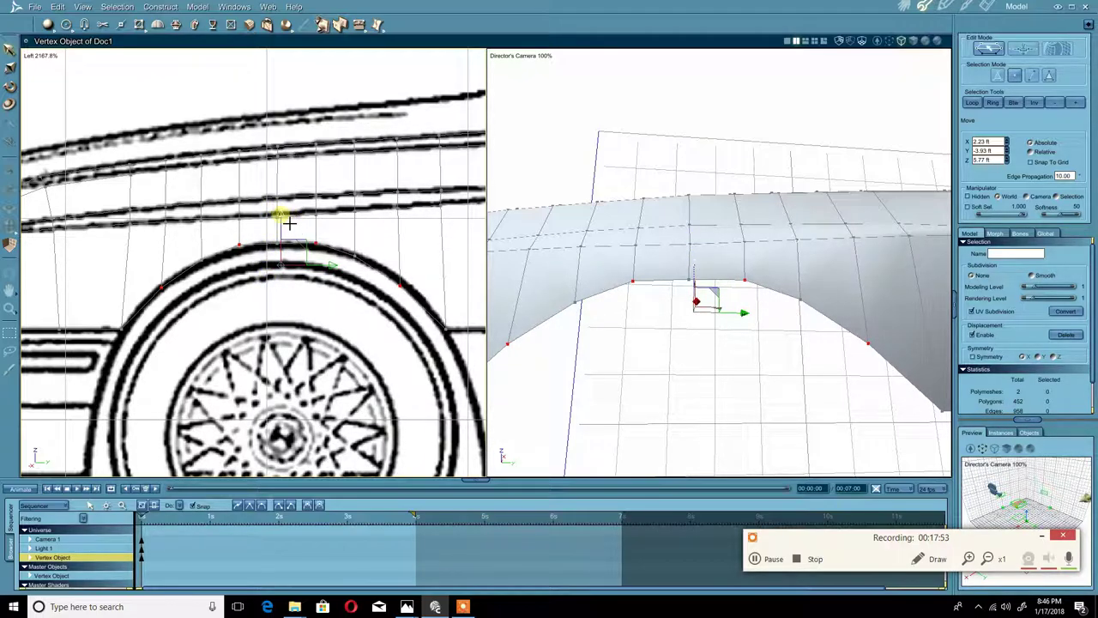
- Fine-tune the height of the two arch vertices beside the peak, bringing their centre to Z 5.86 ft
click(311, 332)
drag(335, 227, 306, 261)
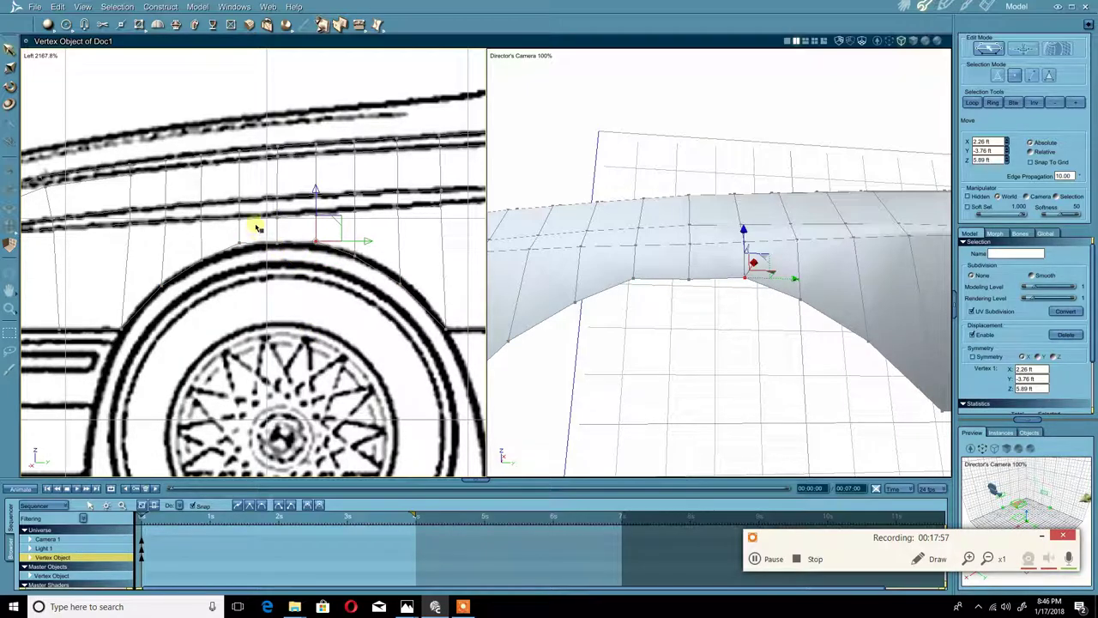
shift+drag(256, 226, 232, 262)
drag(281, 200, 281, 204)
- Extract the fender's five lower edges in front of and behind the wheel arch upward with Extract Along, to Z 5.52 ft
scroll(295, 237, down, 3)
middle_drag(295, 236, 275, 257)
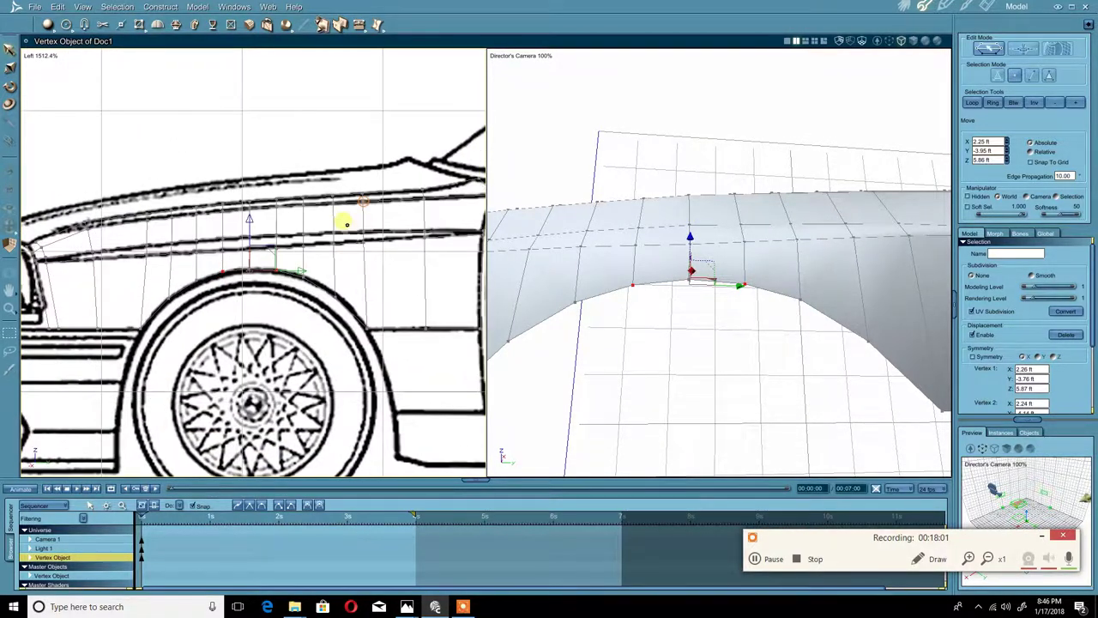
scroll(259, 303, up, 2)
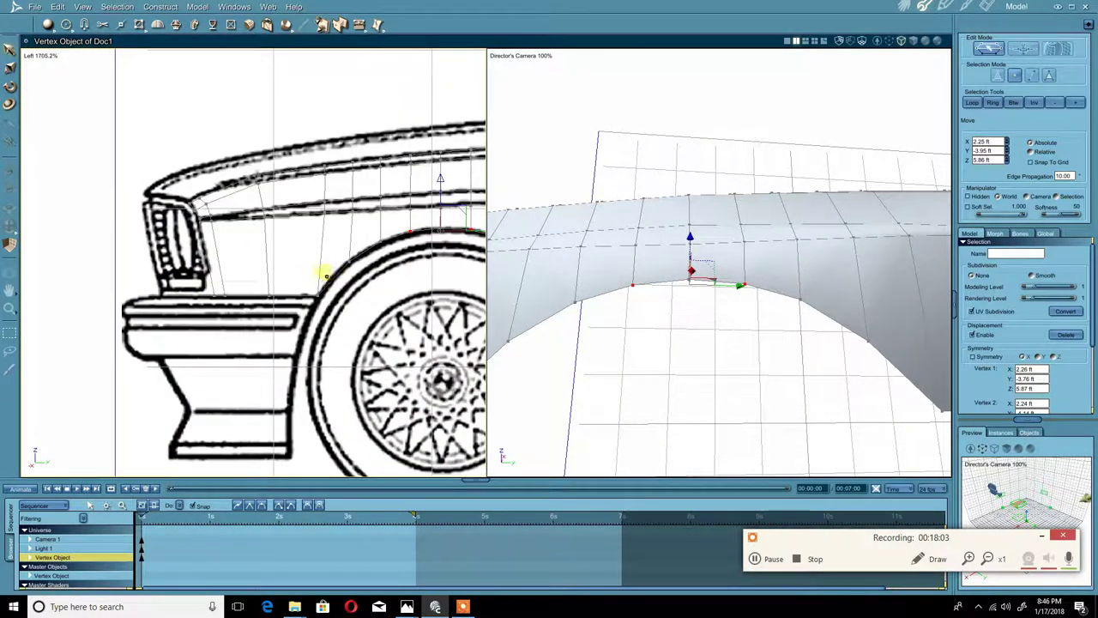
middle_drag(284, 379, 343, 367)
click(358, 376)
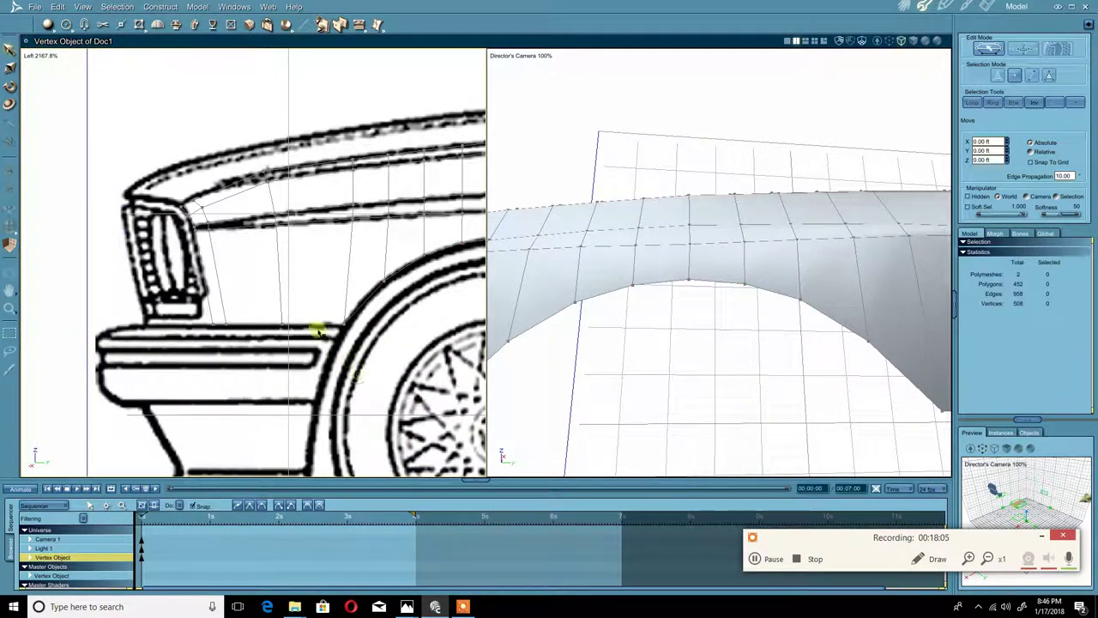
click(1035, 76)
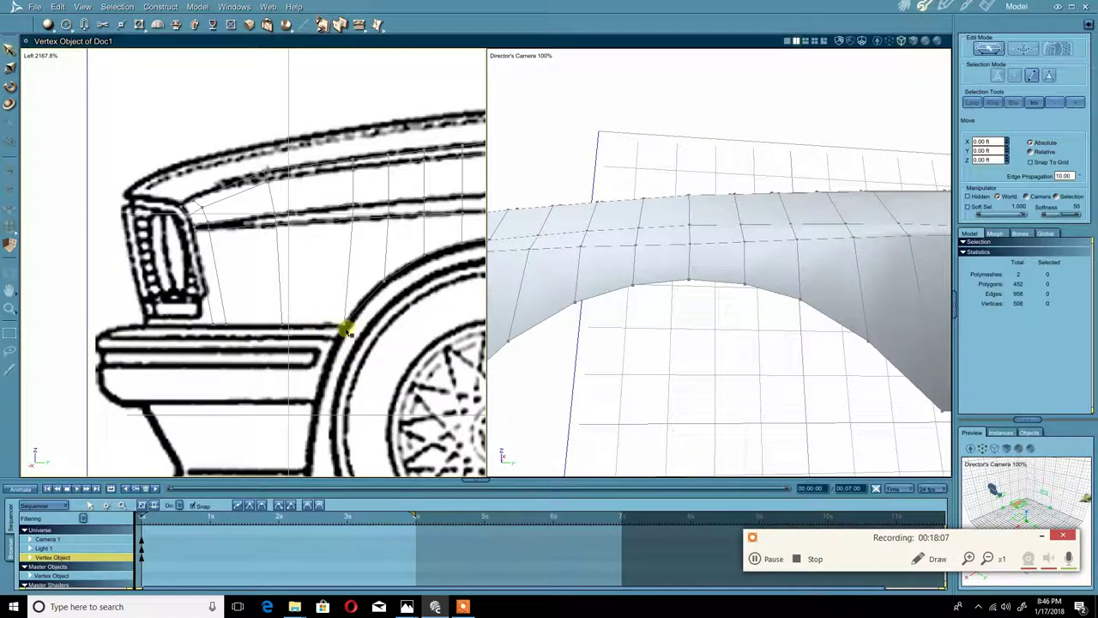
click(307, 319)
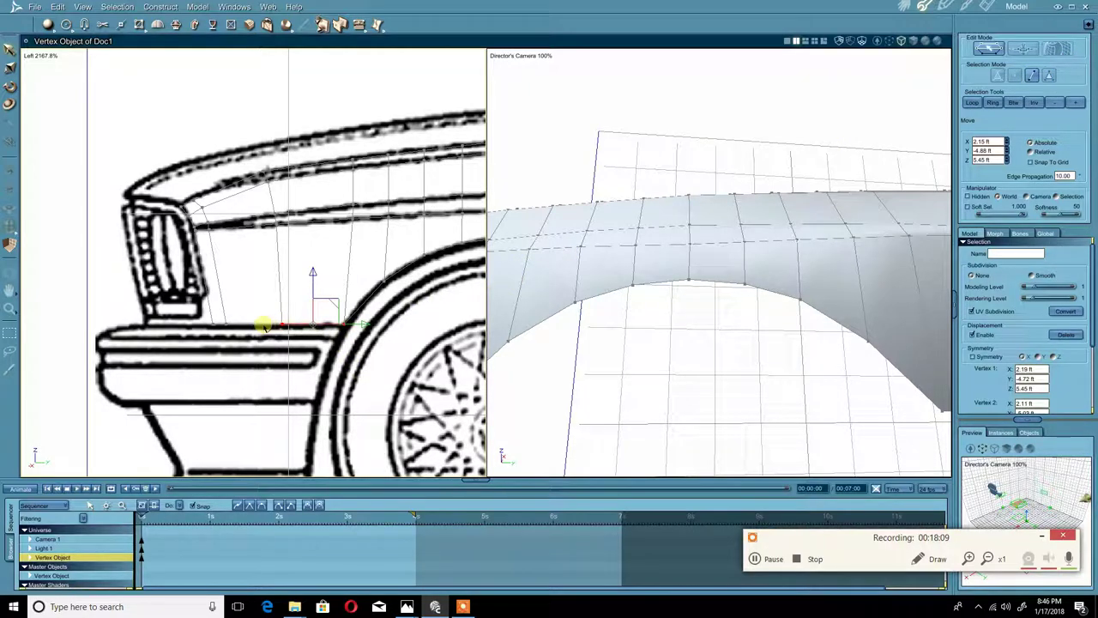
shift+click(219, 326)
shift+click(214, 325)
mouse_move(350, 269)
middle_down()
mouse_move(206, 265)
mouse_move(358, 275)
middle_up()
shift+click(303, 316)
shift+click(341, 315)
scroll(324, 268, down, 1)
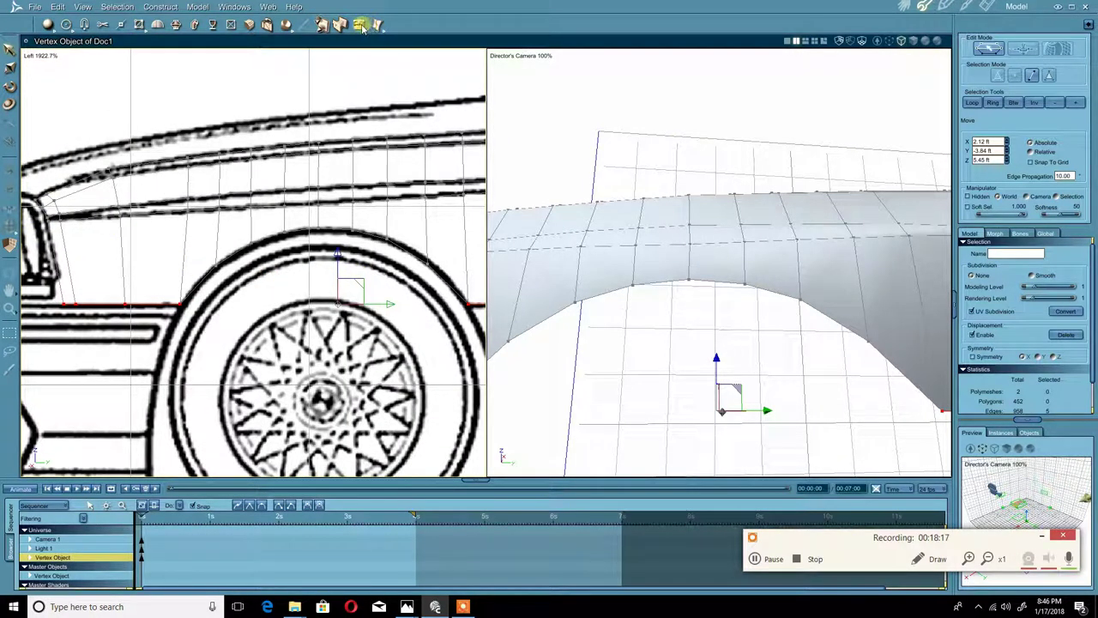
drag(361, 30, 359, 89)
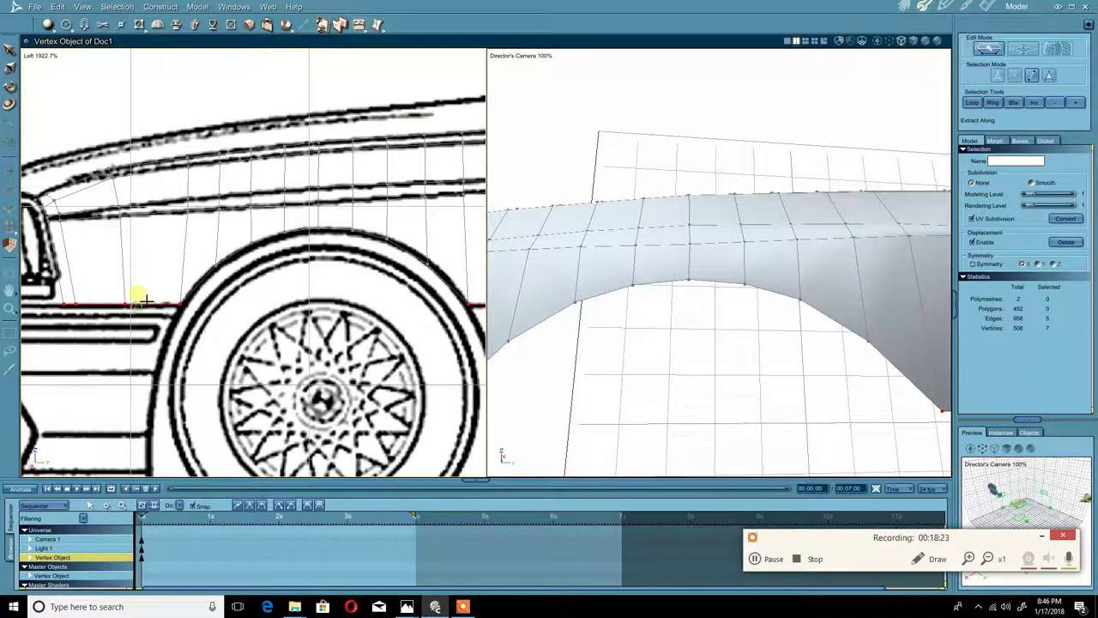
drag(140, 308, 136, 326)
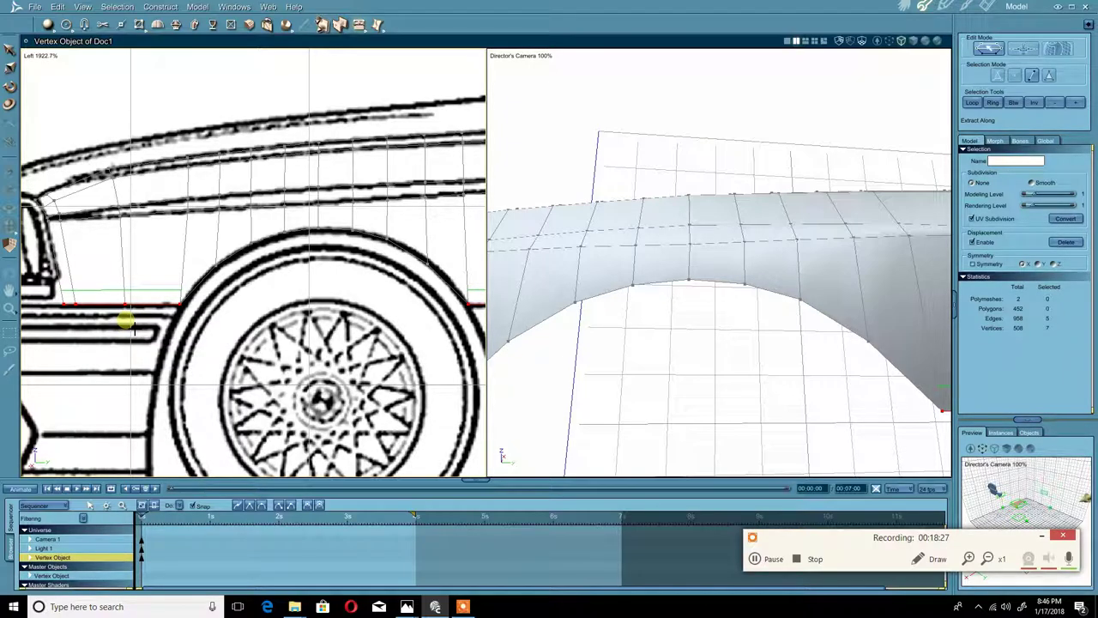
click(133, 326)
- Scale the extracted lower edge row along the vertical axis to flatten it
middle_drag(85, 272, 160, 185)
click(10, 90)
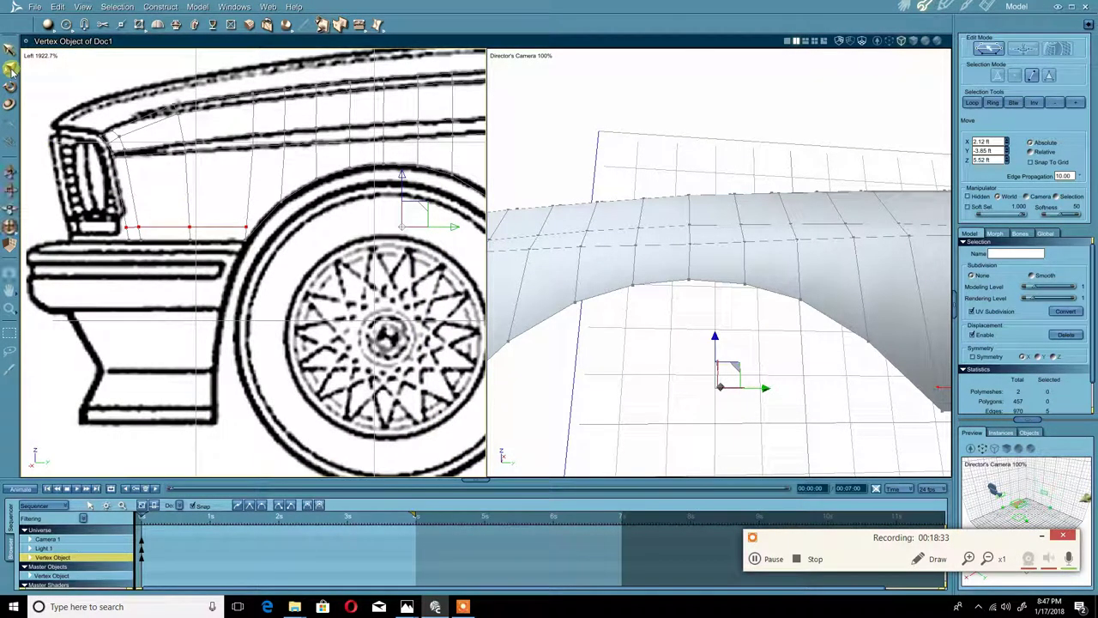
drag(401, 176, 400, 190)
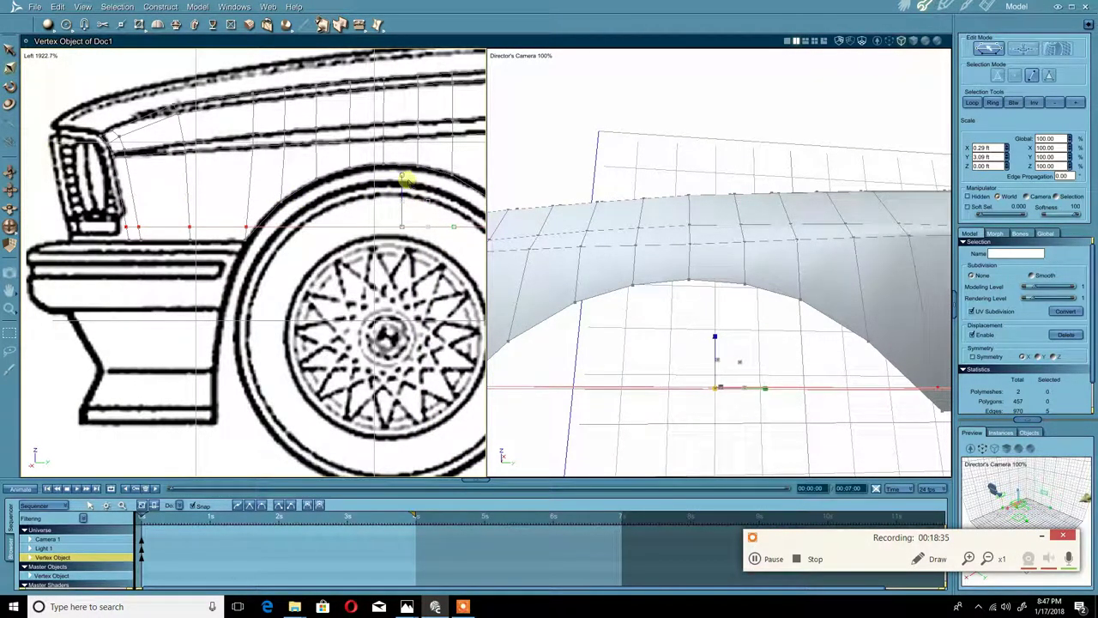
middle_drag(375, 202, 283, 222)
click(257, 298)
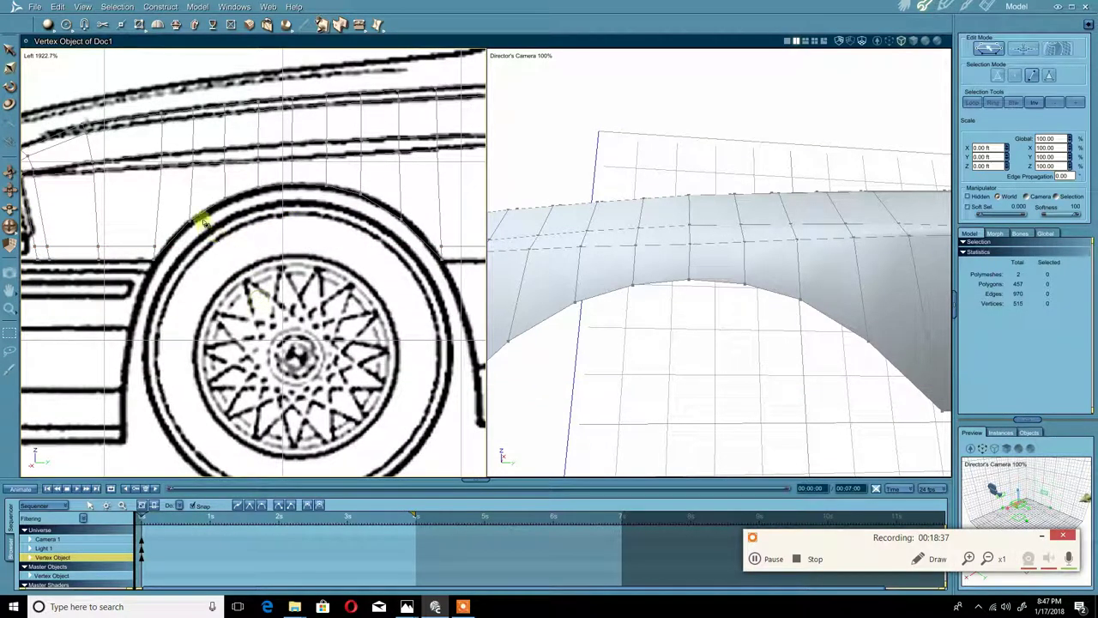
- Extract the six upper wheel arch edges upward with Extract Along to form a parallel row of edges above the arch
click(202, 214)
right_click(231, 220)
click(237, 219)
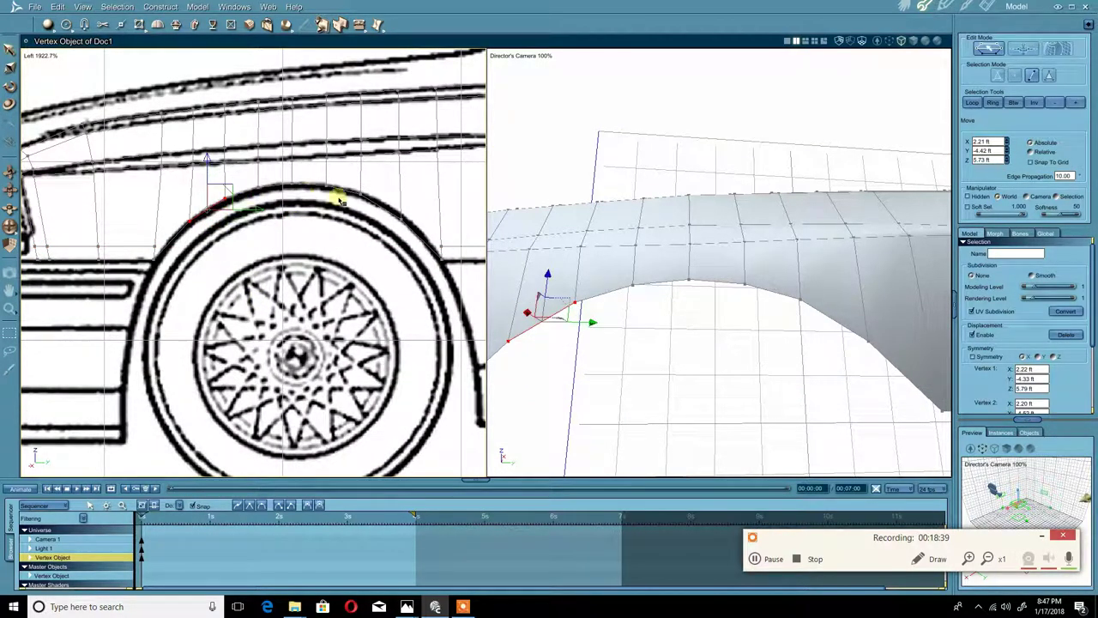
click(402, 228)
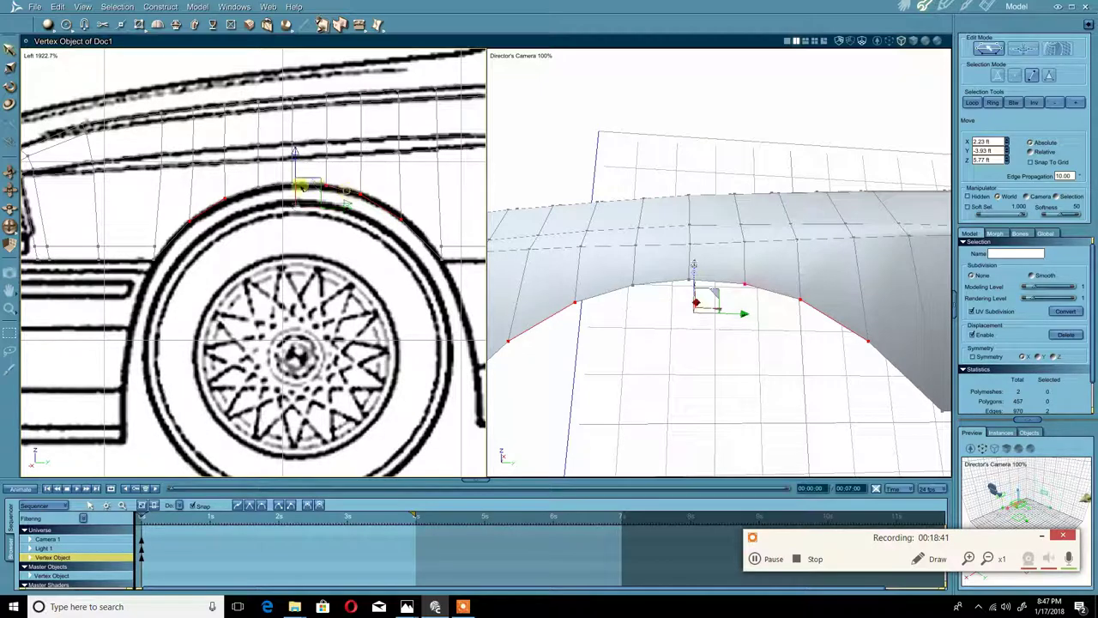
shift+click(304, 185)
shift+click(280, 185)
shift+click(248, 191)
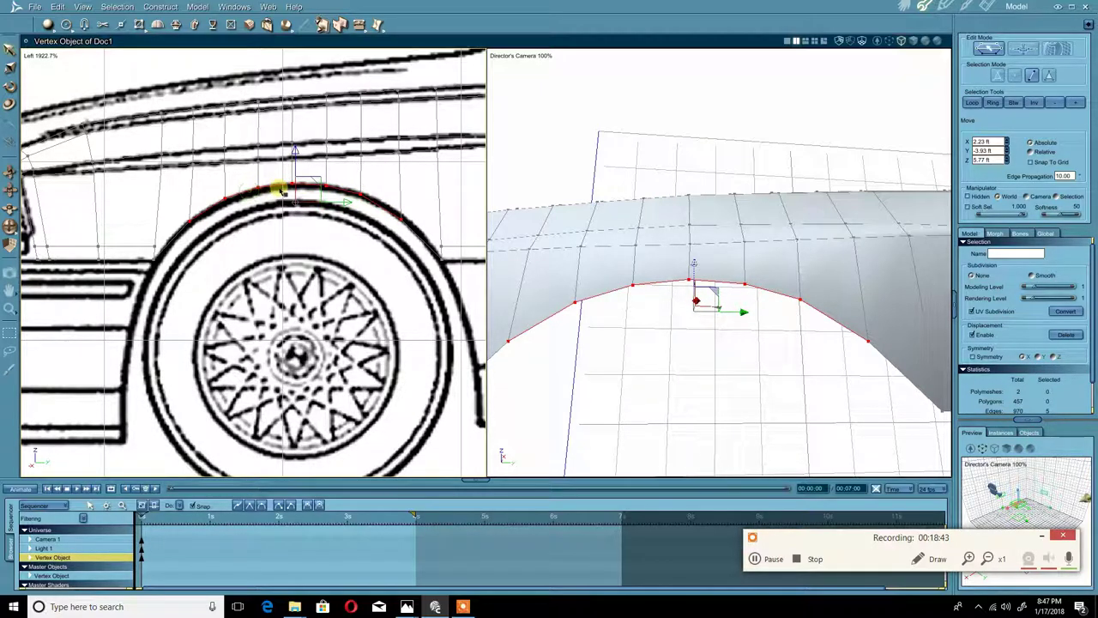
right_click(278, 187)
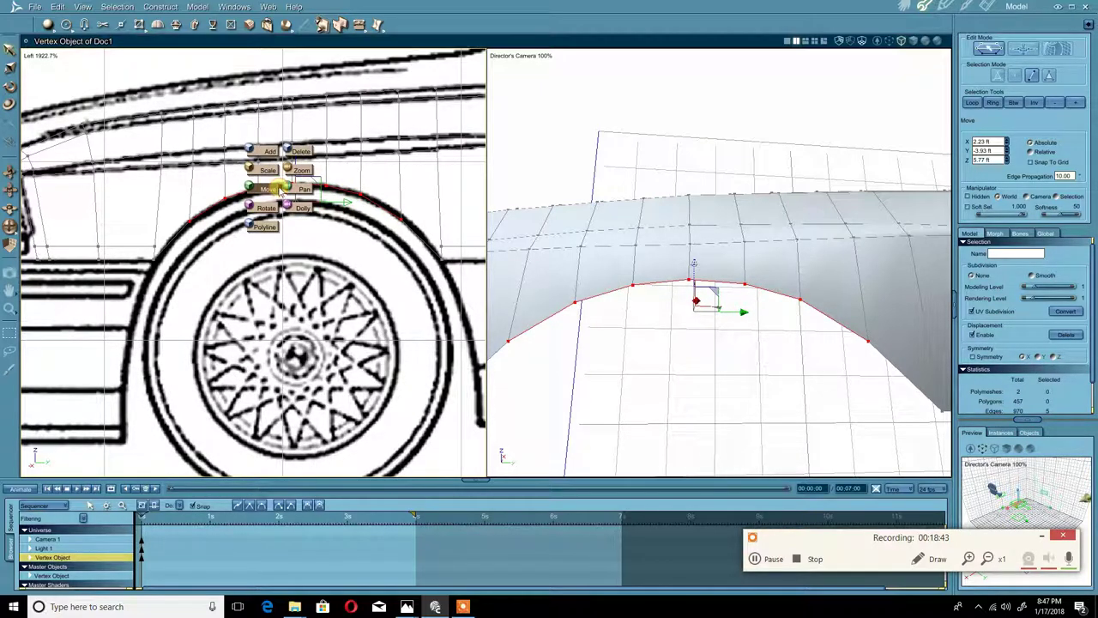
click(340, 24)
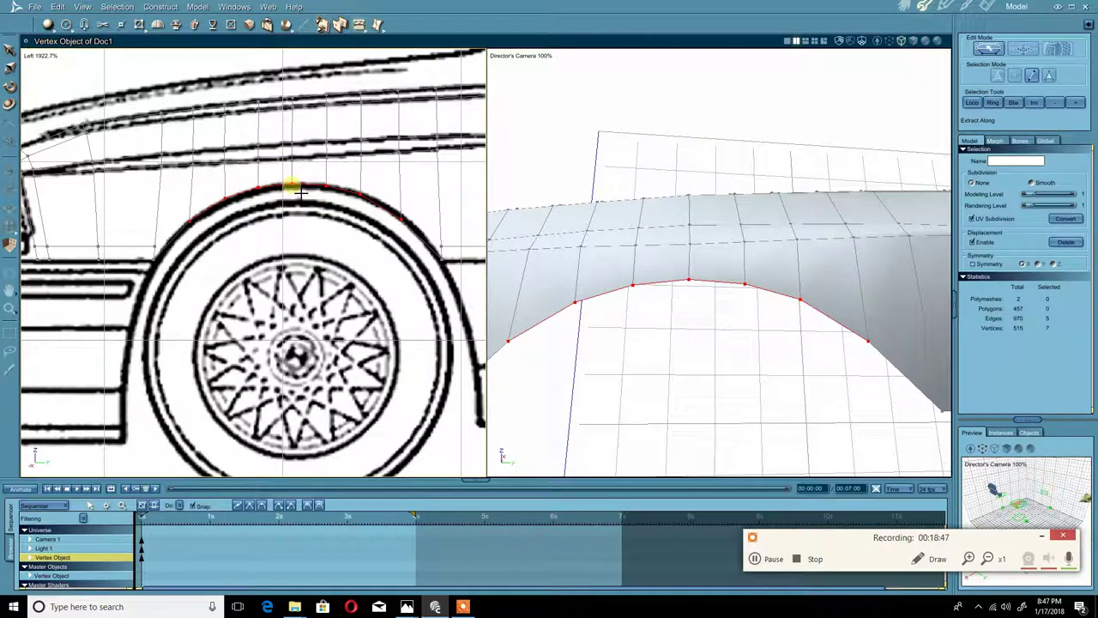
drag(301, 194, 290, 216)
click(231, 243)
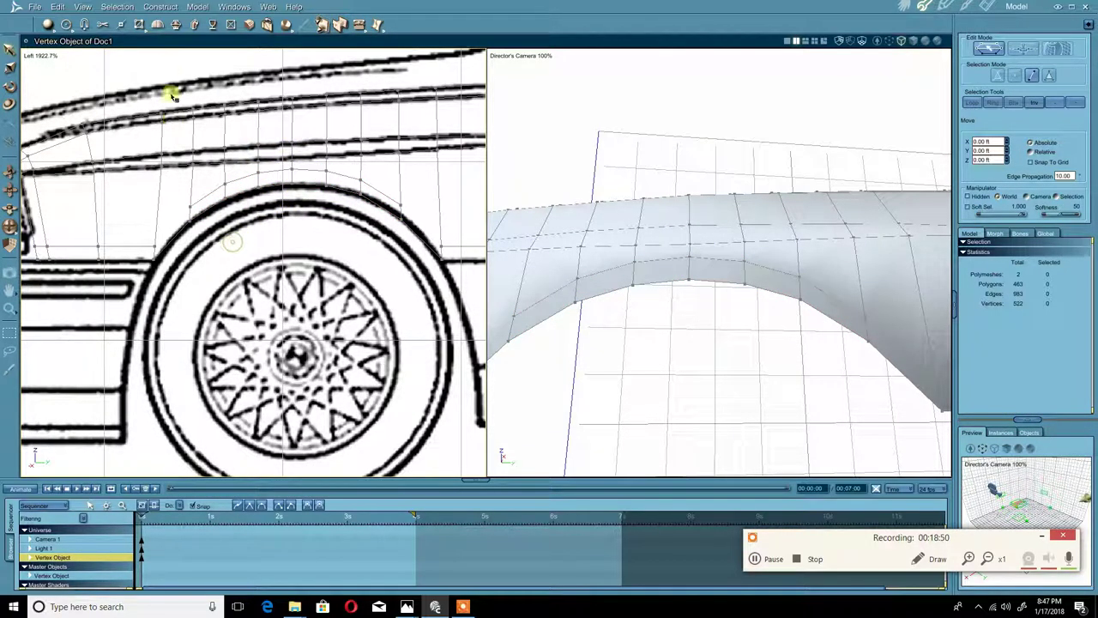
- Link both ends of the new arch row to the neighbouring corner vertices of the lower rows in front of and behind the arch
click(139, 24)
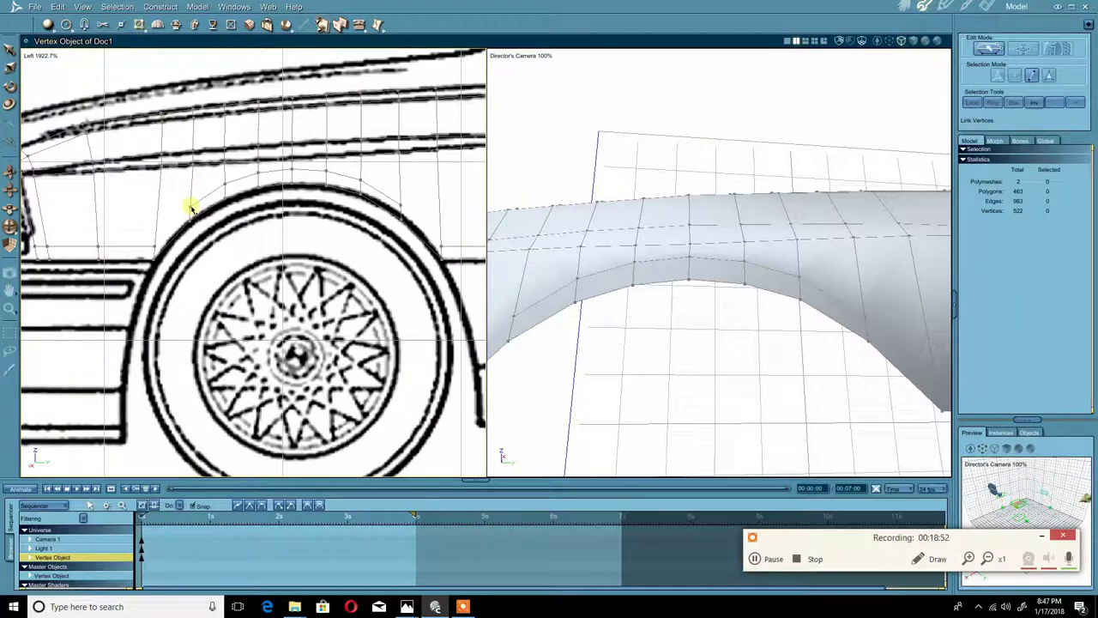
click(153, 249)
middle_drag(362, 197, 292, 191)
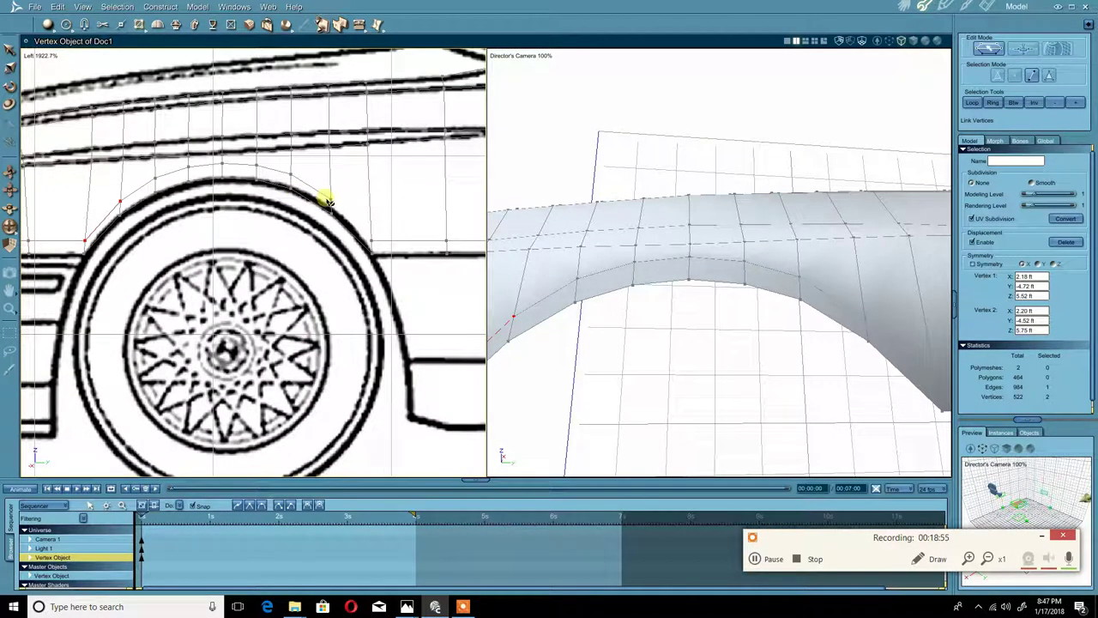
click(330, 201)
click(369, 244)
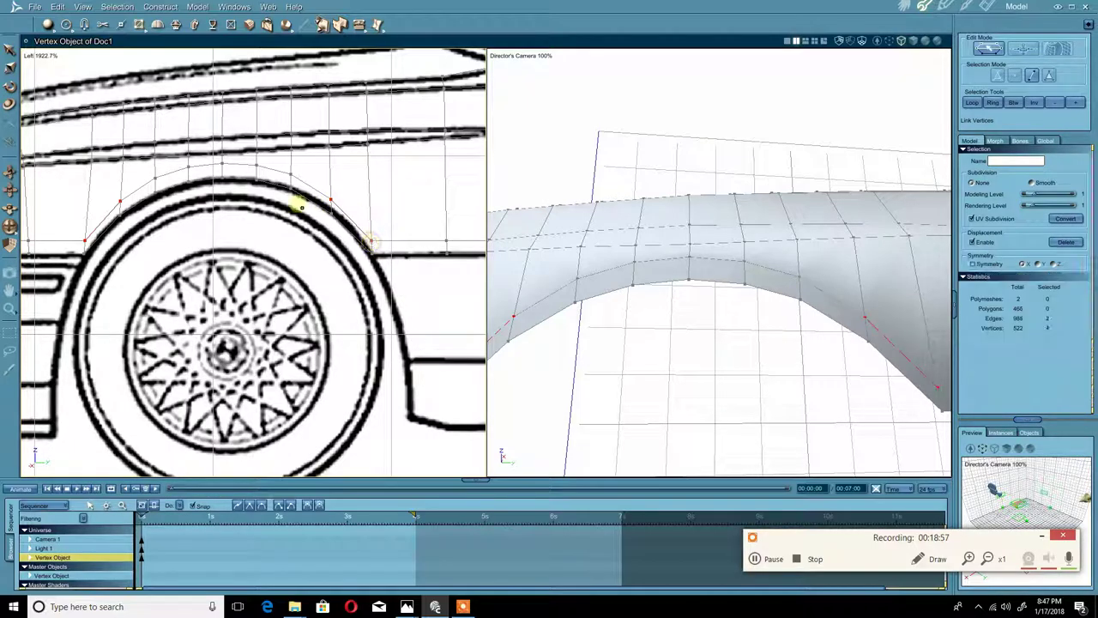
- Inspect the linked edge row against the side blueprint from headlight to door, and examine the whole fender in the perspective view
scroll(276, 191, down, 3)
middle_drag(249, 192, 317, 186)
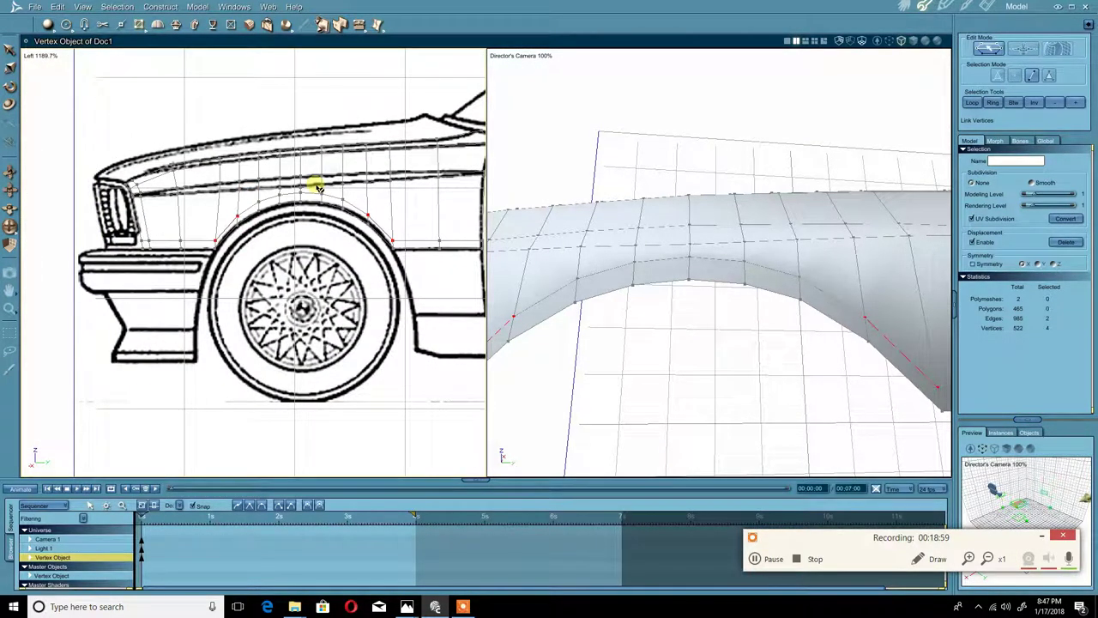
scroll(317, 187, up, 2)
middle_drag(381, 209, 297, 221)
scroll(297, 220, up, 2)
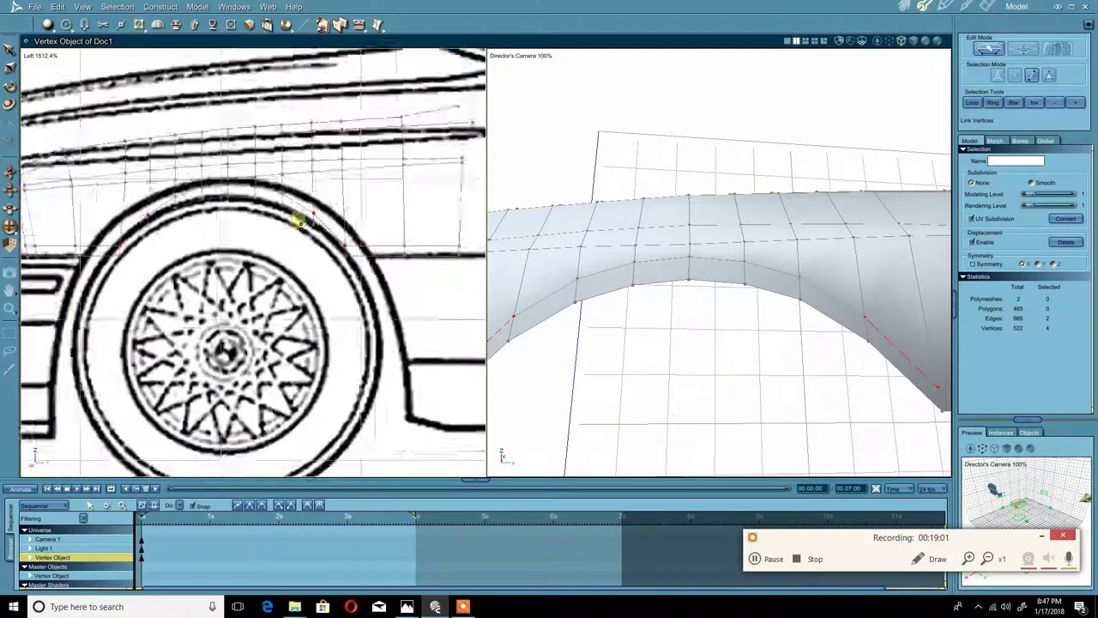
scroll(297, 221, down, 2)
middle_drag(409, 188, 320, 206)
scroll(318, 206, up, 2)
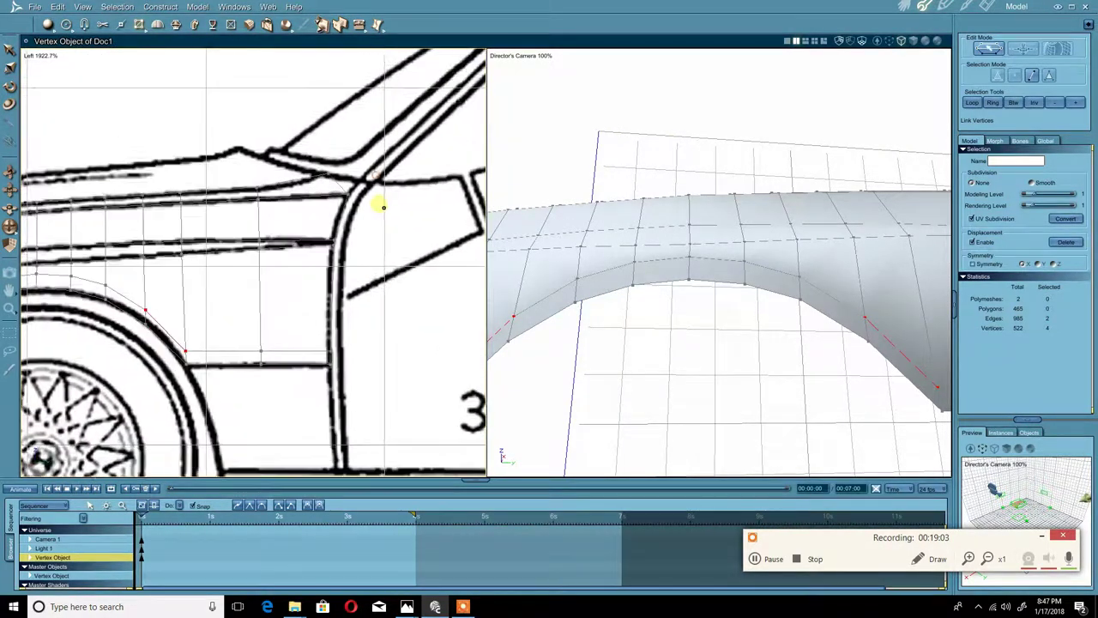
middle_drag(613, 215, 583, 243)
scroll(599, 204, down, 5)
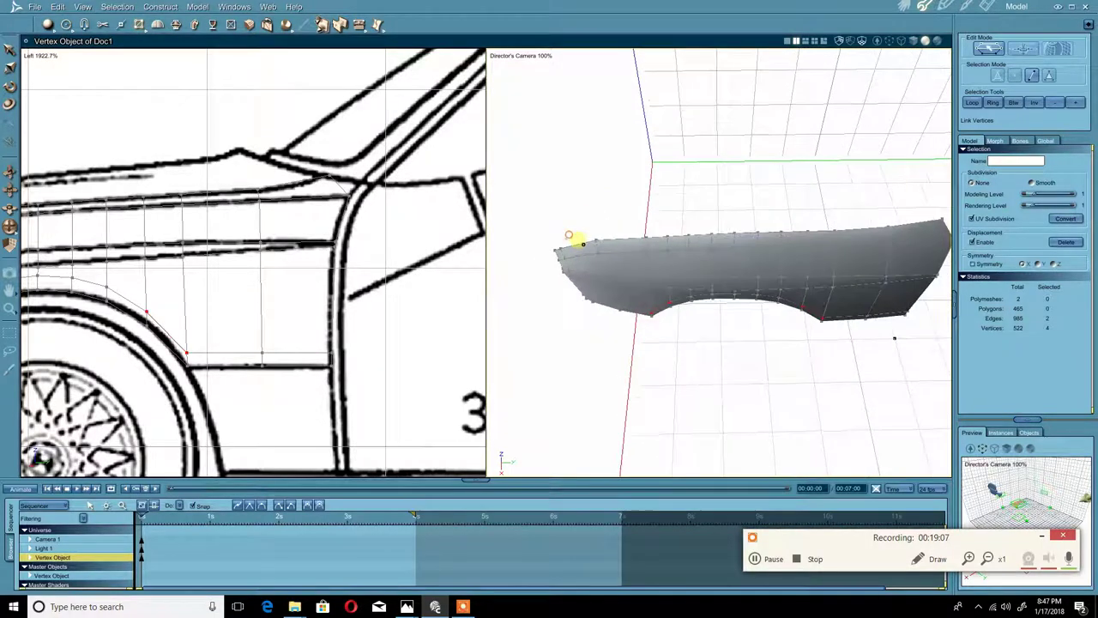
- Show the top blueprint in place of the side view and move the fender's lower front corner edges outward toward its curve
click(34, 55)
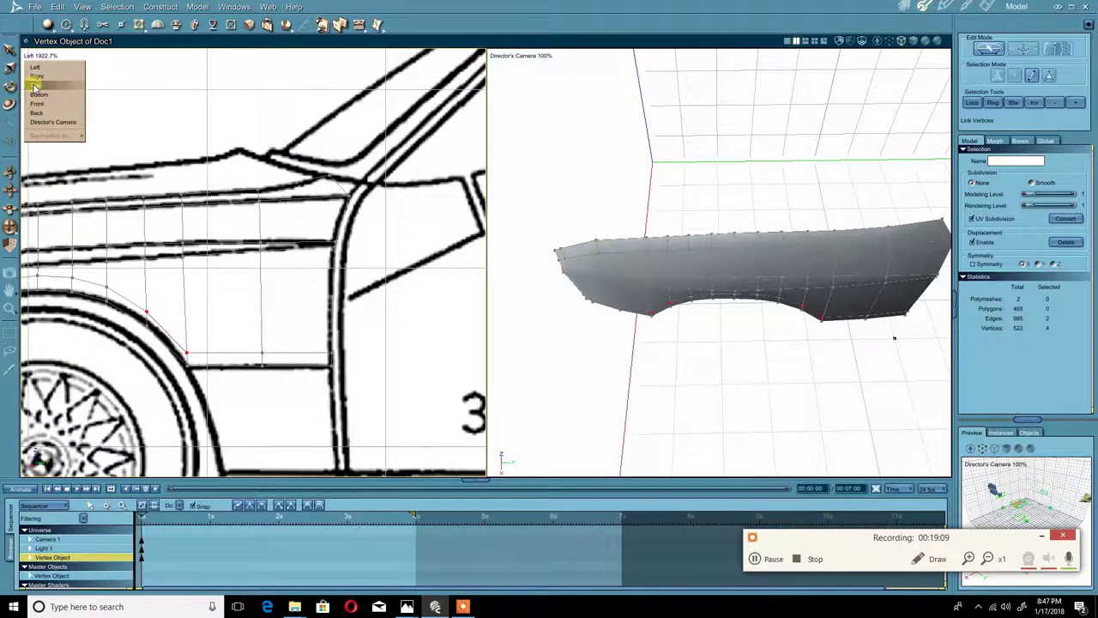
click(34, 81)
middle_drag(213, 217, 300, 231)
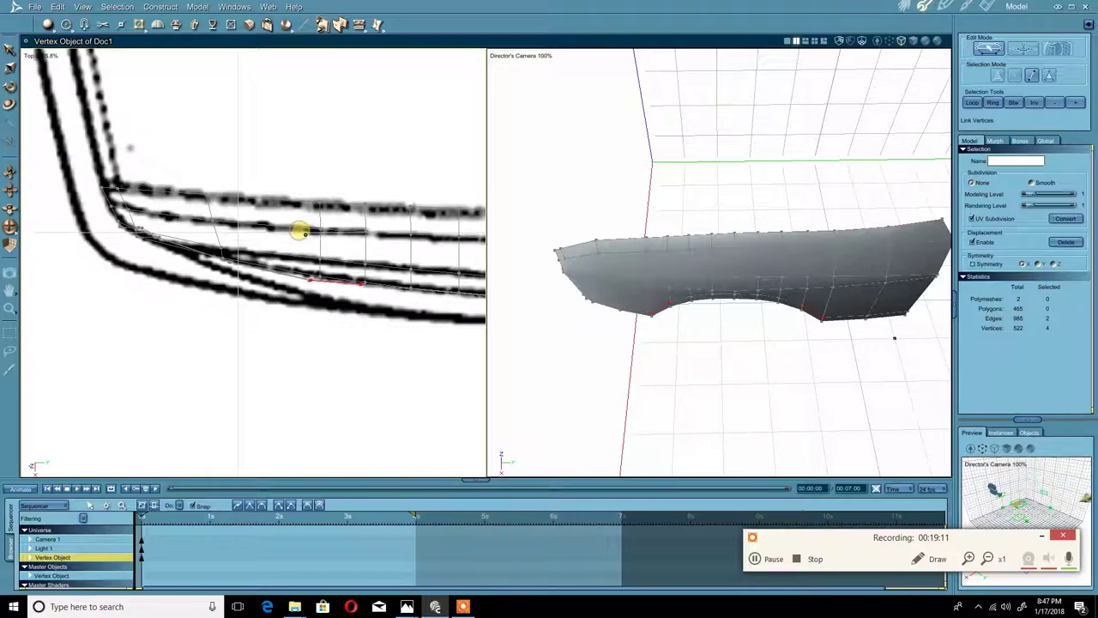
middle_drag(519, 301, 622, 300)
scroll(567, 314, up, 3)
right_click(630, 326)
click(617, 323)
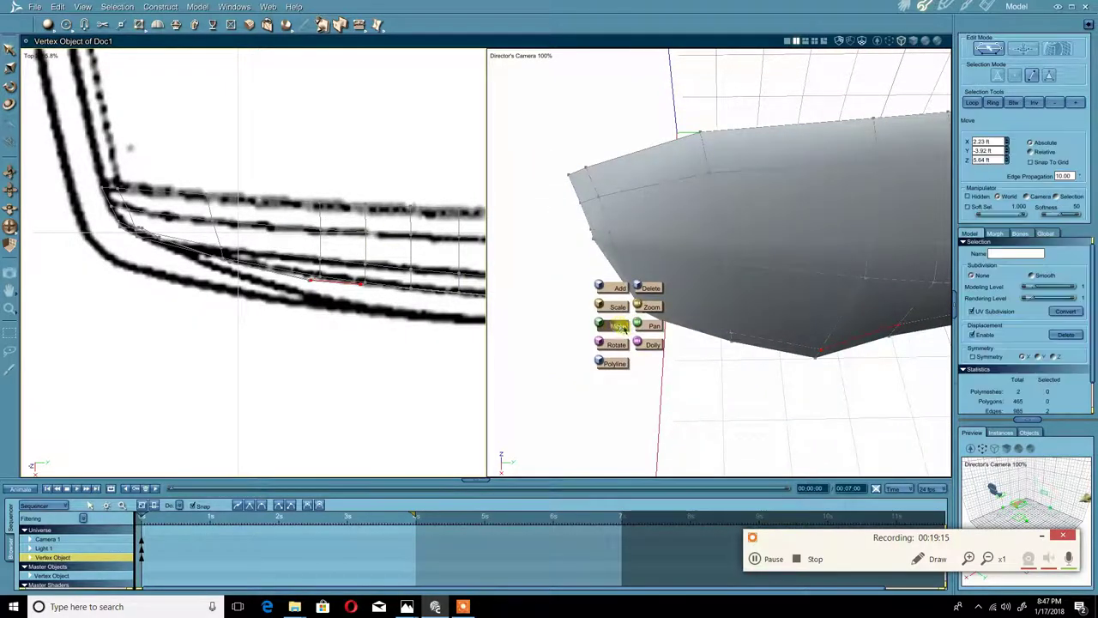
drag(605, 348, 677, 294)
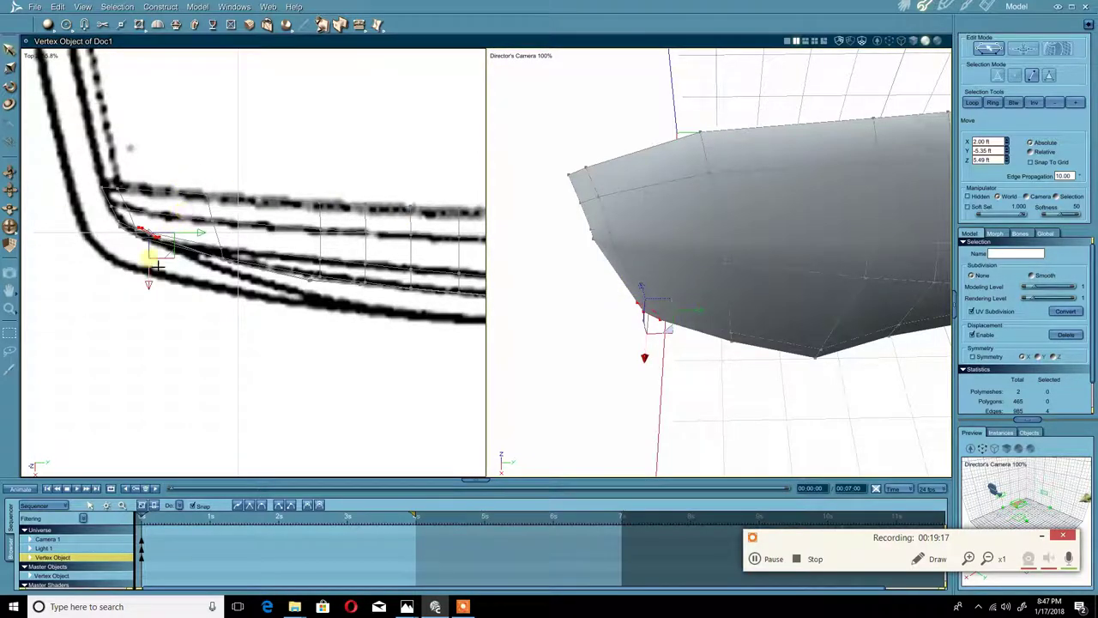
drag(153, 286, 158, 296)
drag(592, 326, 642, 294)
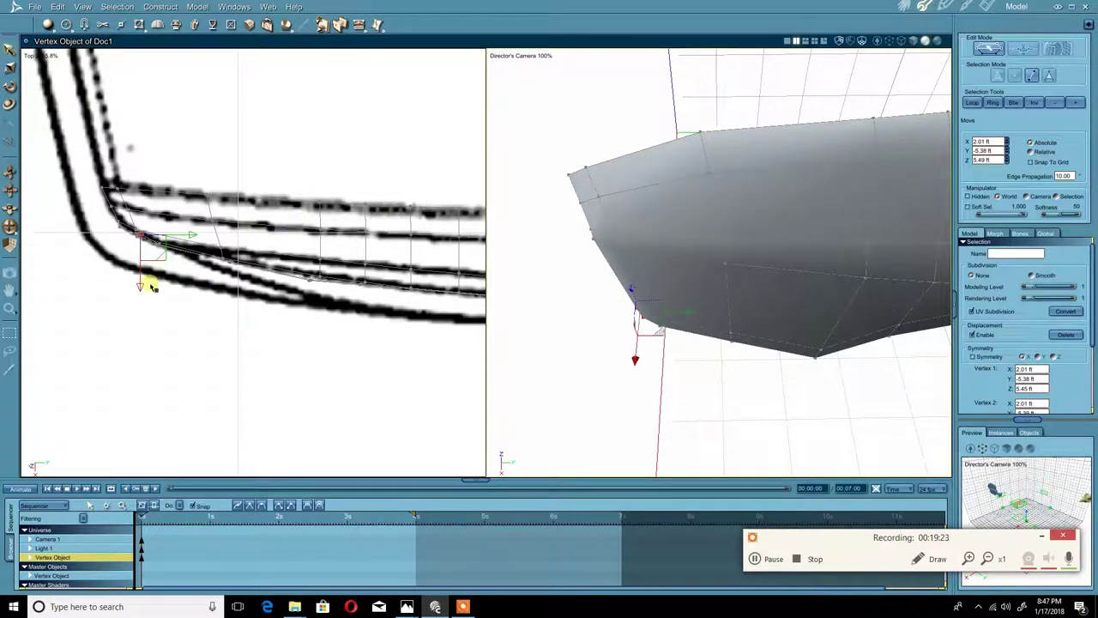
drag(153, 294, 152, 296)
- Shift the three short edges at the fender's upper front corner lengthwise to follow the corner curve of the top blueprint
drag(577, 257, 616, 238)
middle_drag(606, 287, 634, 250)
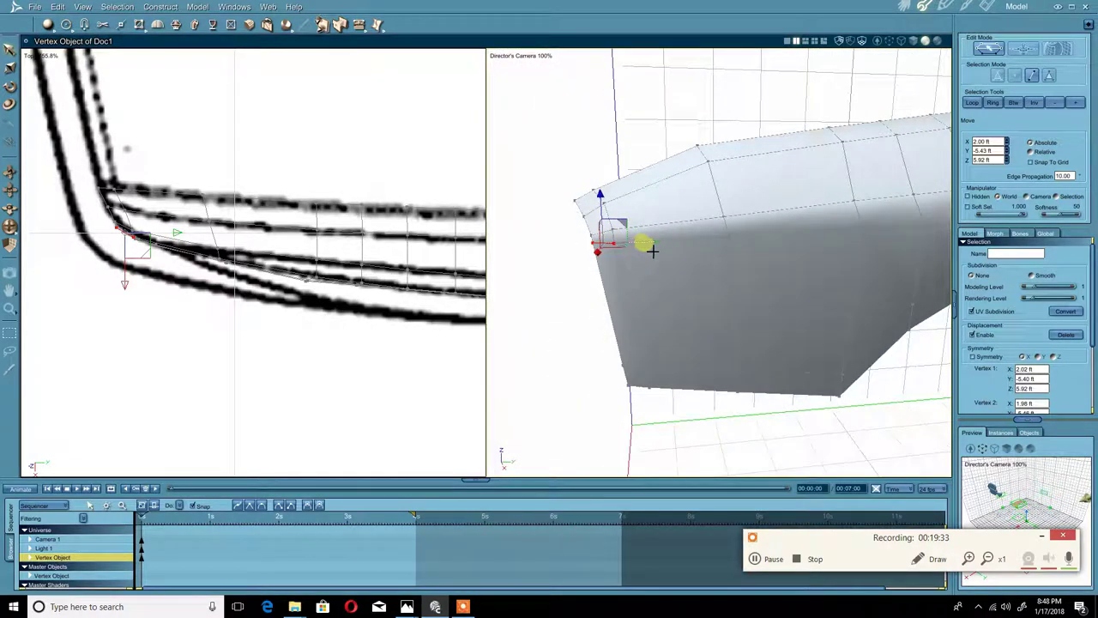
drag(645, 244, 647, 243)
scroll(265, 206, up, 10)
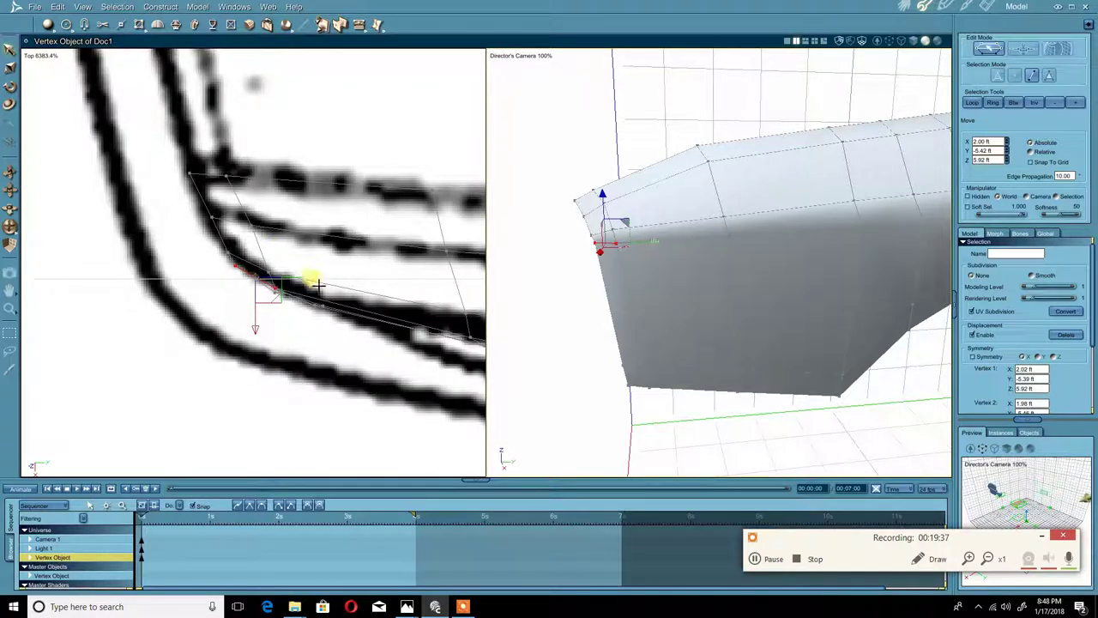
drag(313, 277, 282, 227)
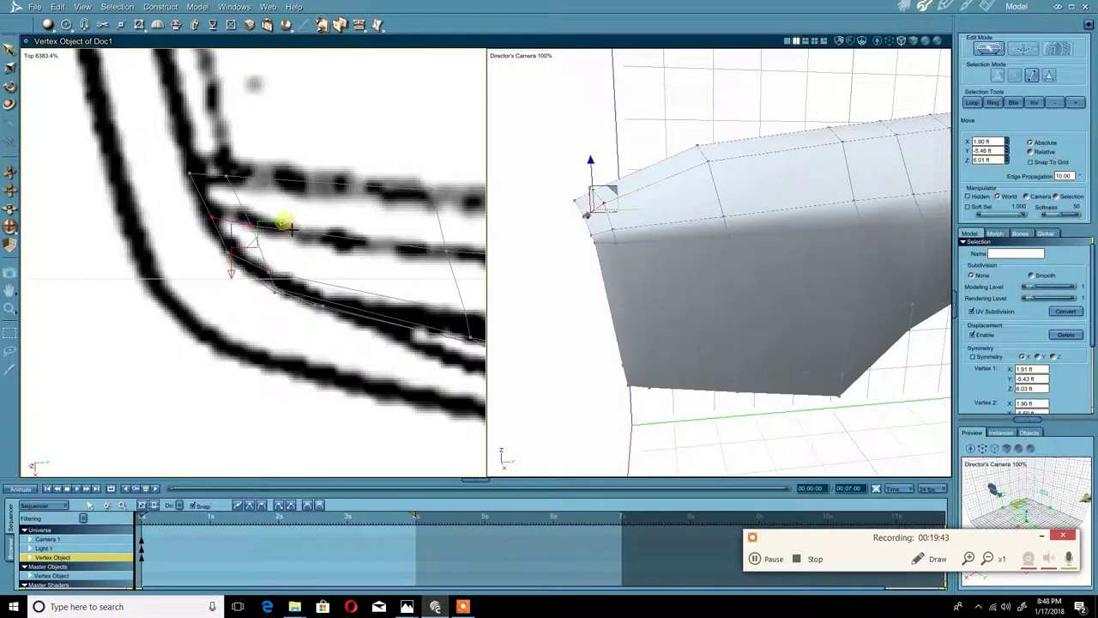
drag(286, 224, 281, 228)
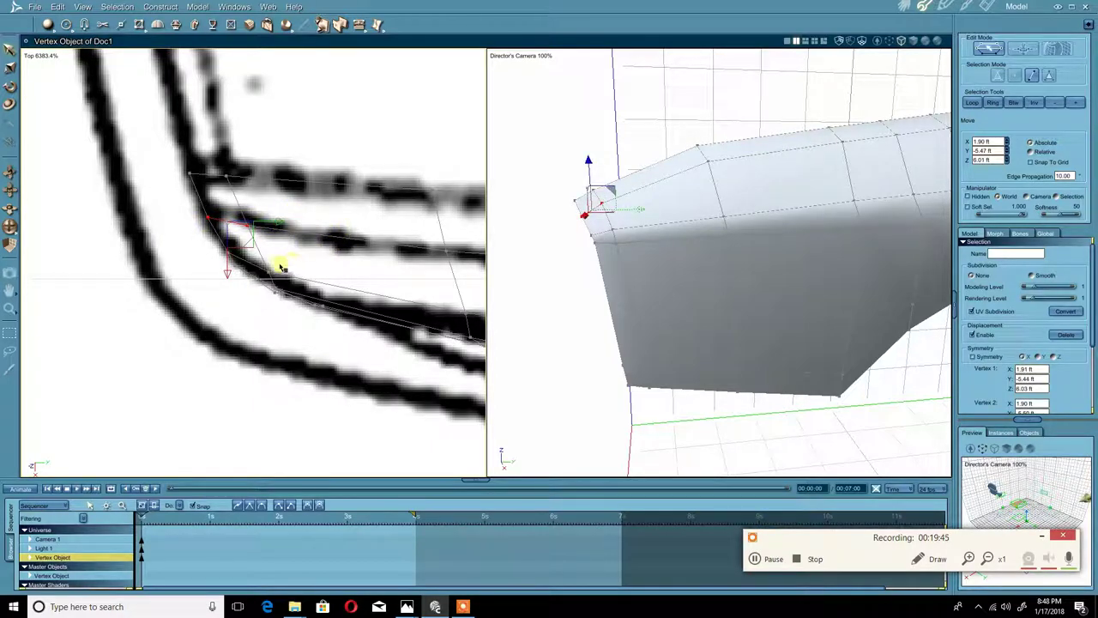
click(243, 259)
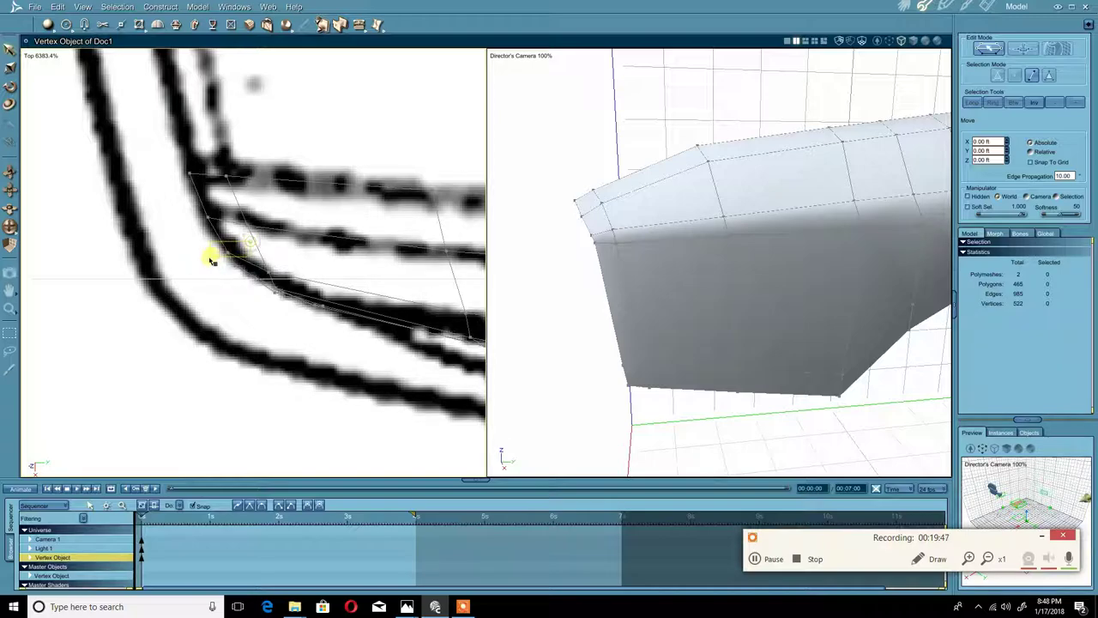
click(251, 264)
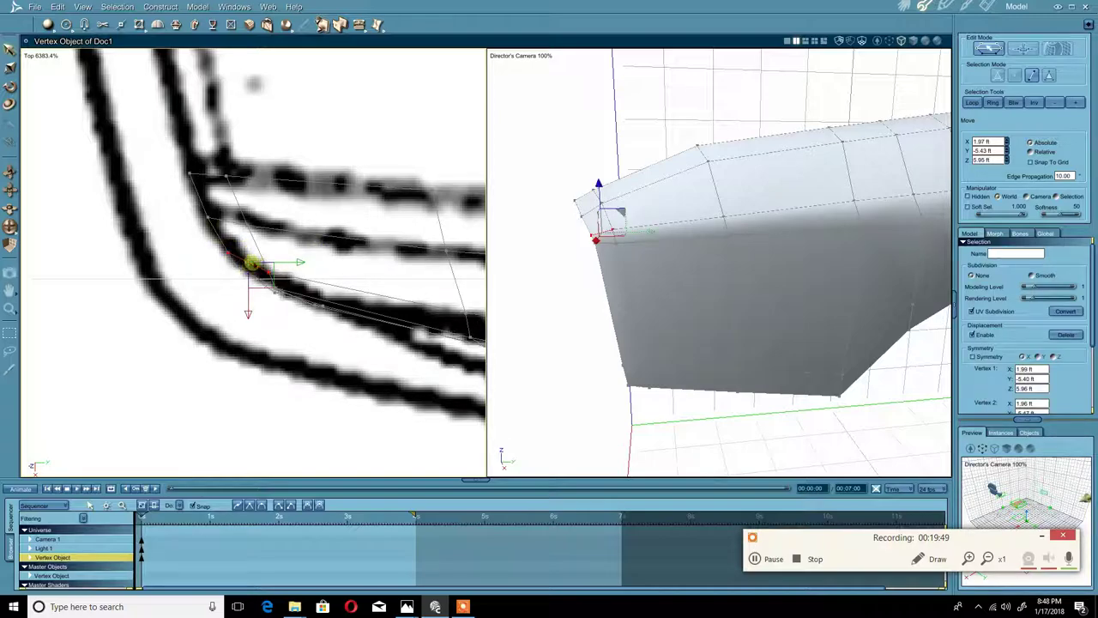
drag(296, 262, 294, 262)
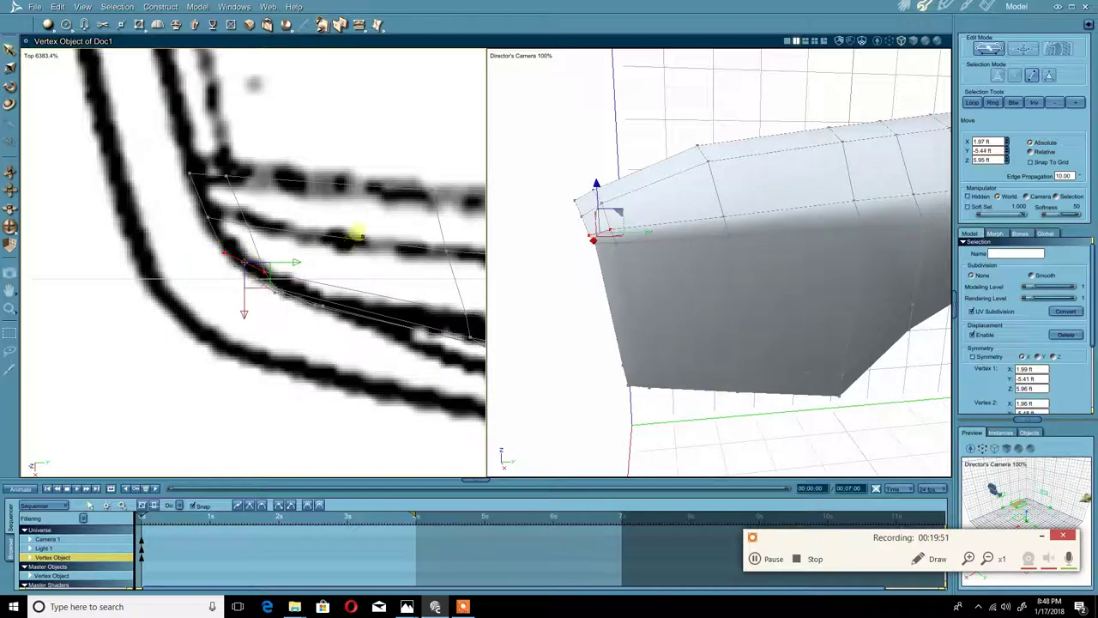
- Move the front end vertex just below the fender's side crease slightly forward along the car's length
scroll(358, 238, down, 4)
mouse_move(651, 252)
middle_down()
mouse_move(642, 252)
mouse_move(757, 228)
mouse_move(668, 262)
mouse_move(595, 269)
mouse_move(649, 252)
middle_up()
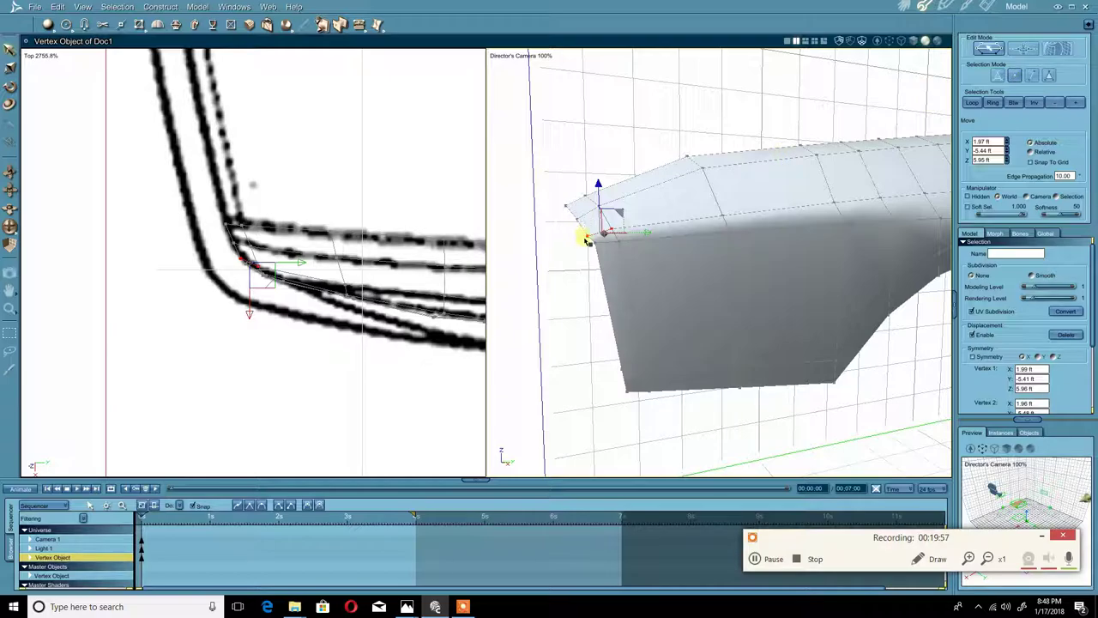
click(594, 244)
drag(648, 250, 646, 250)
middle_drag(646, 250, 609, 250)
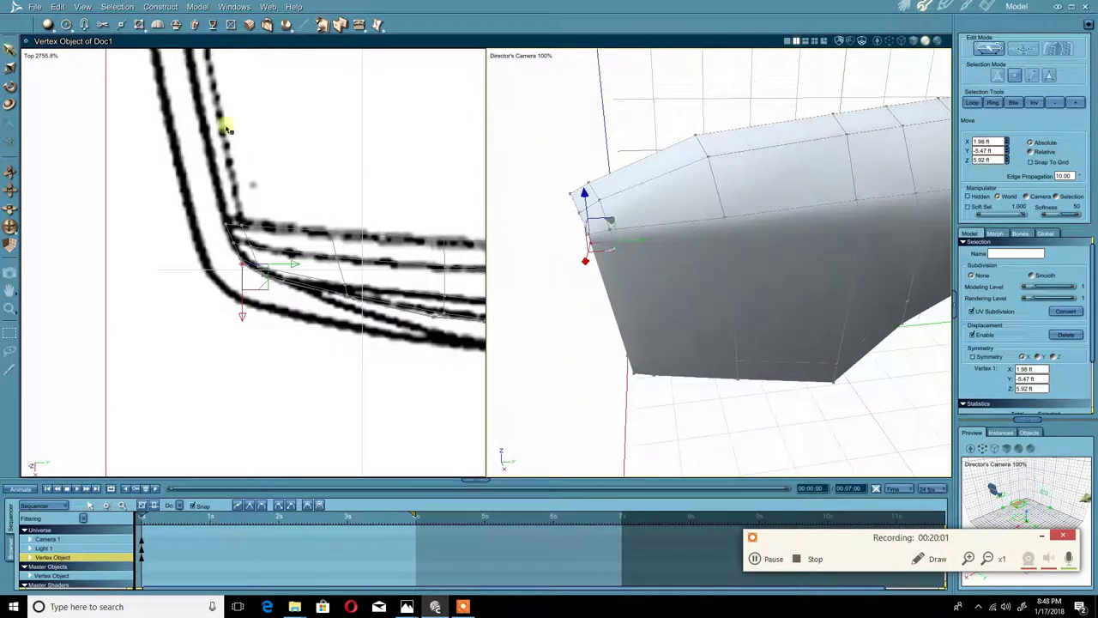
- Replace the perspective view with the left view and compare the fender mesh with the side blueprint from headlight to door
click(506, 58)
click(514, 69)
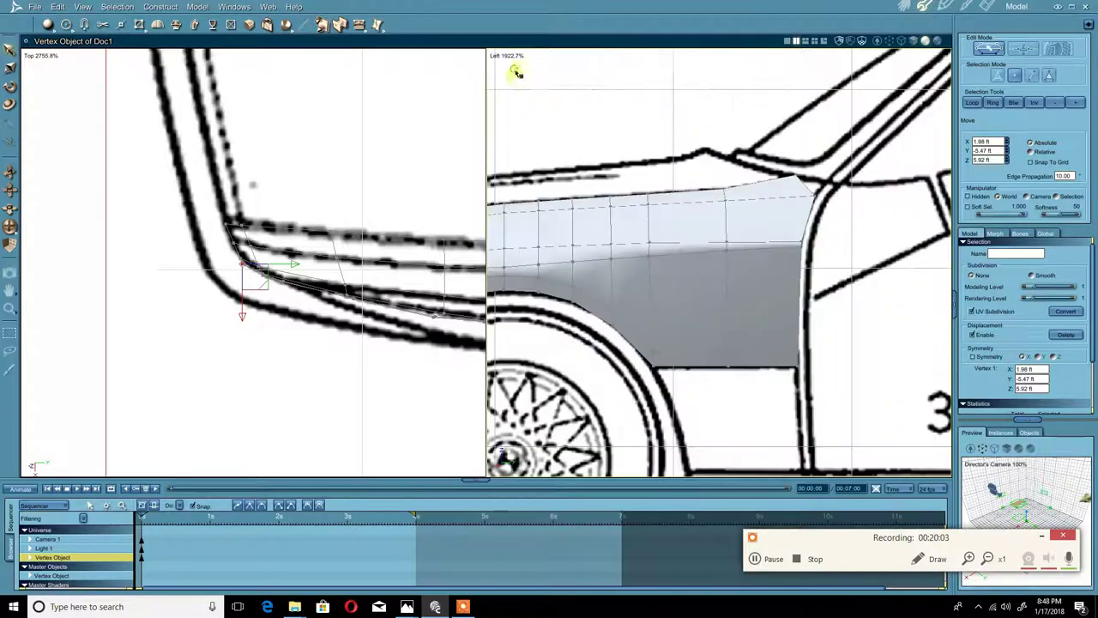
scroll(687, 251, up, 8)
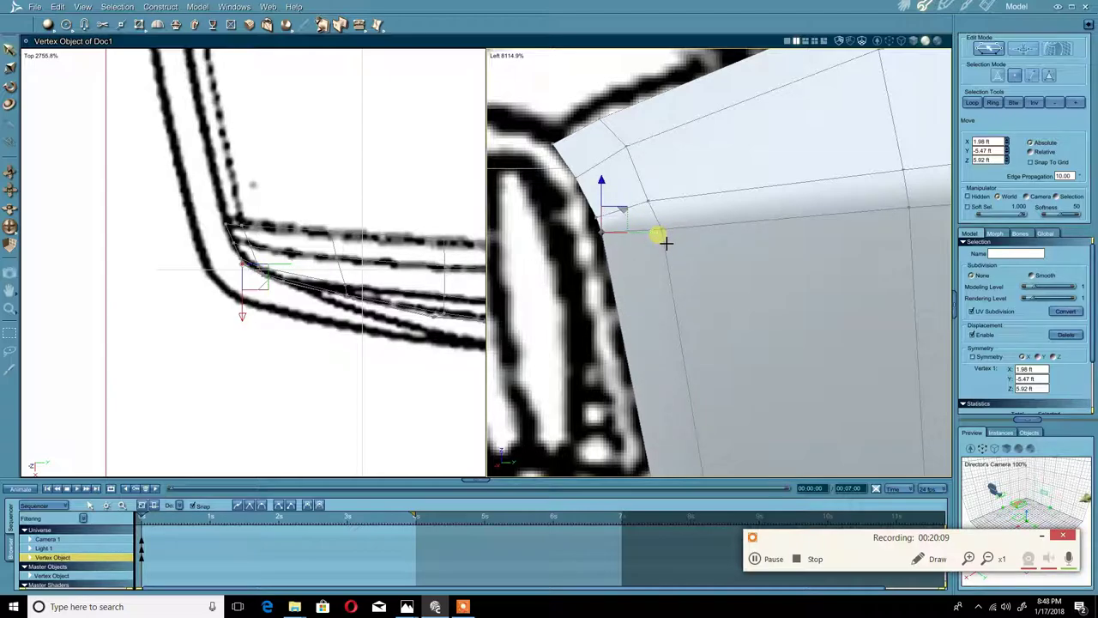
scroll(652, 180, down, 4)
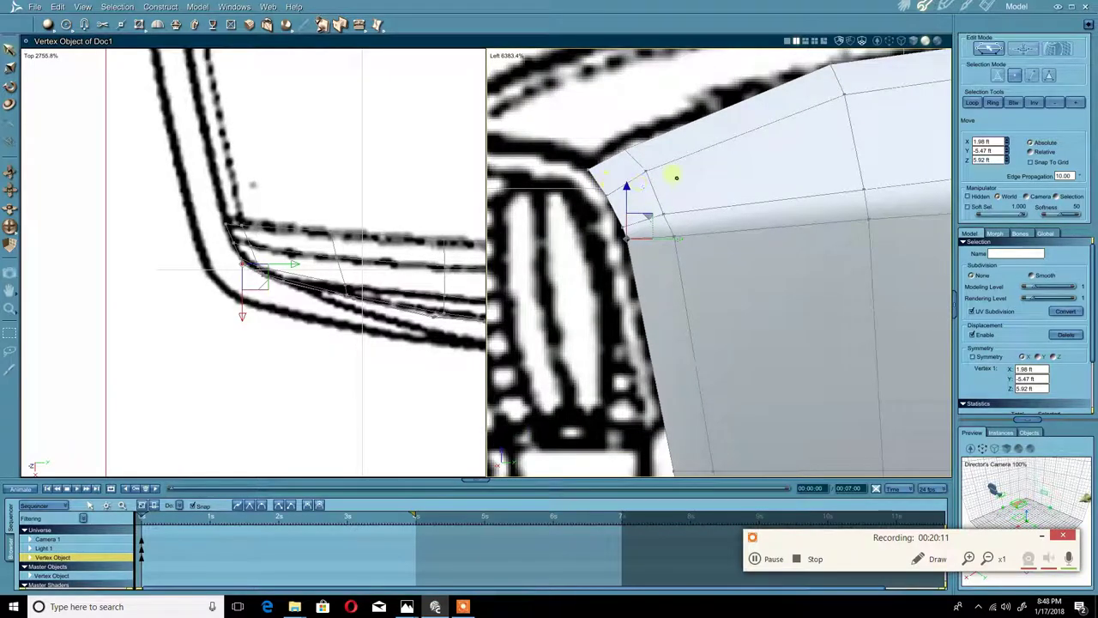
scroll(703, 193, down, 4)
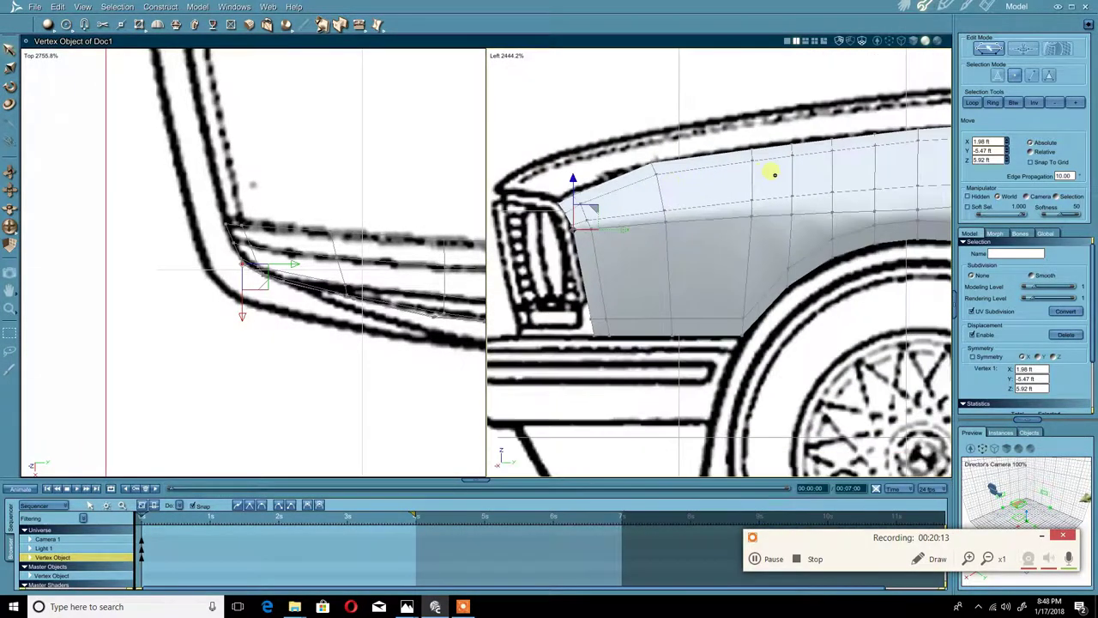
scroll(662, 196, up, 3)
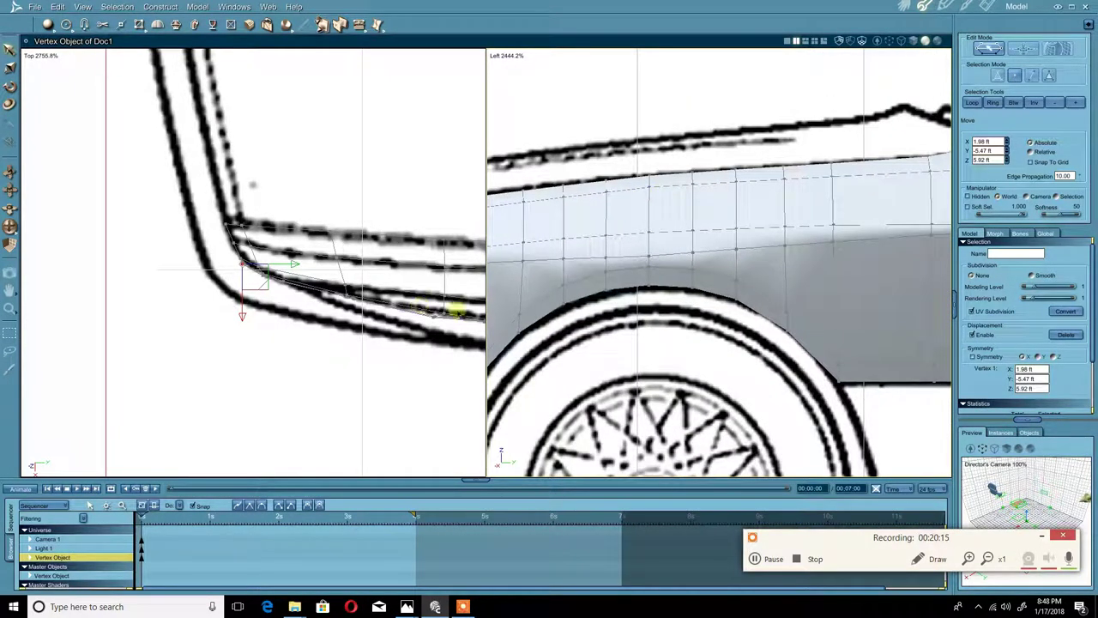
click(766, 559)
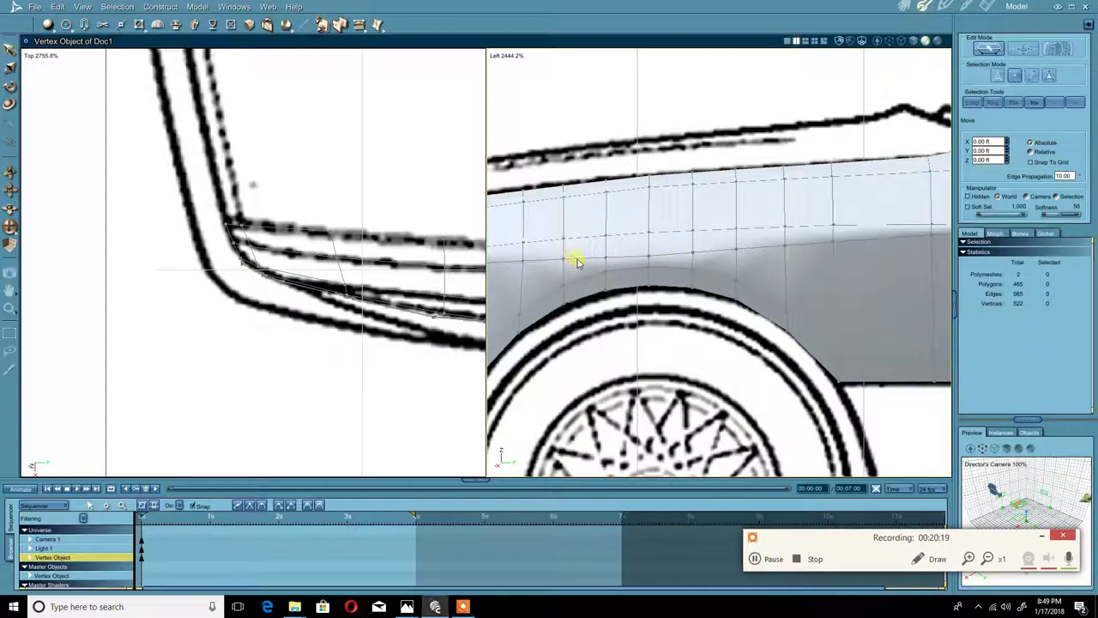
scroll(584, 262, down, 2)
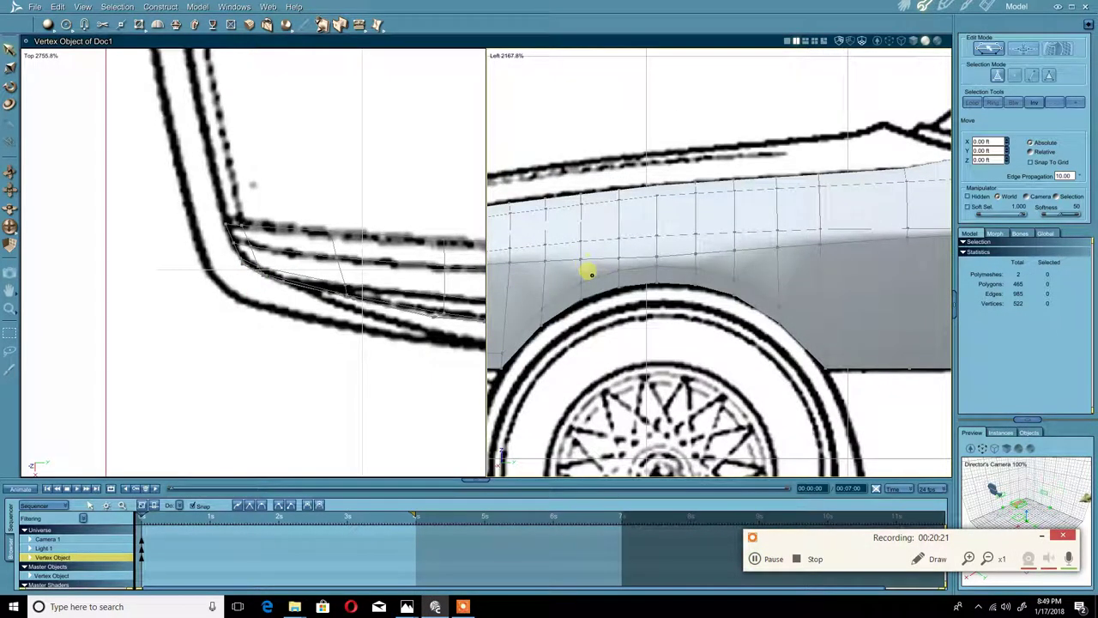
click(631, 271)
click(653, 307)
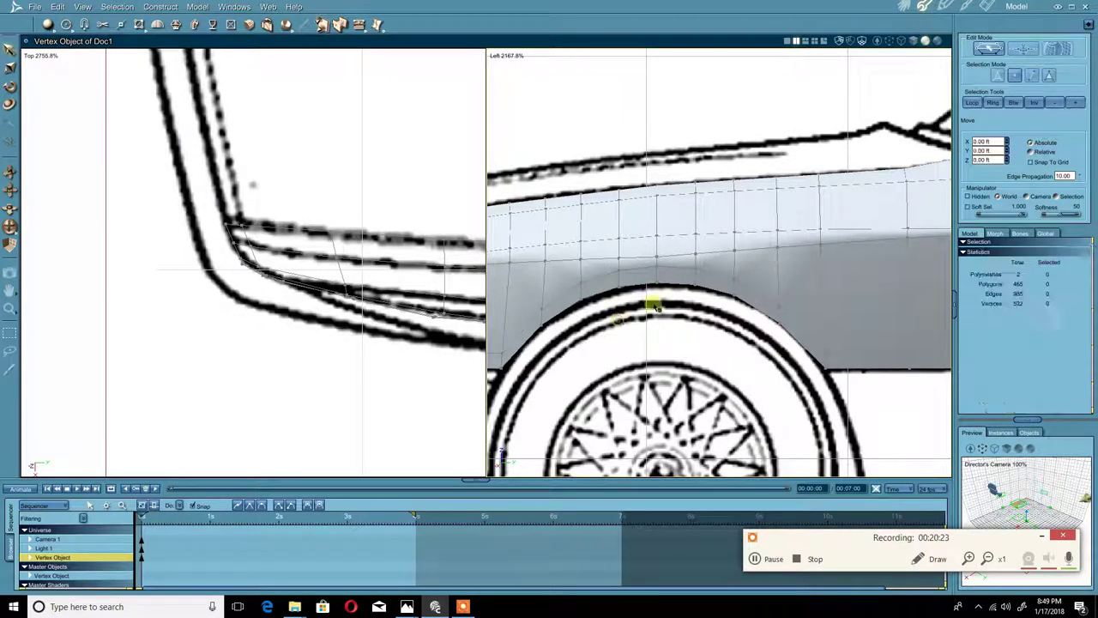
key(space)
drag(624, 329, 828, 275)
scroll(563, 270, up, 2)
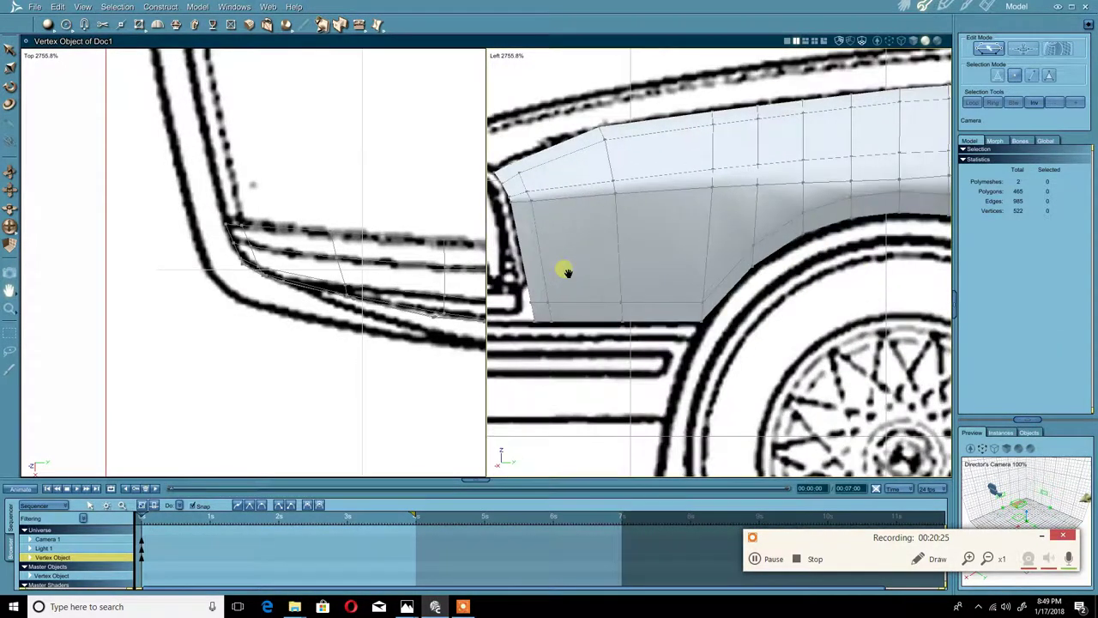
drag(904, 202, 639, 199)
drag(796, 197, 586, 199)
scroll(747, 188, up, 1)
scroll(633, 237, down, 2)
drag(632, 236, 844, 233)
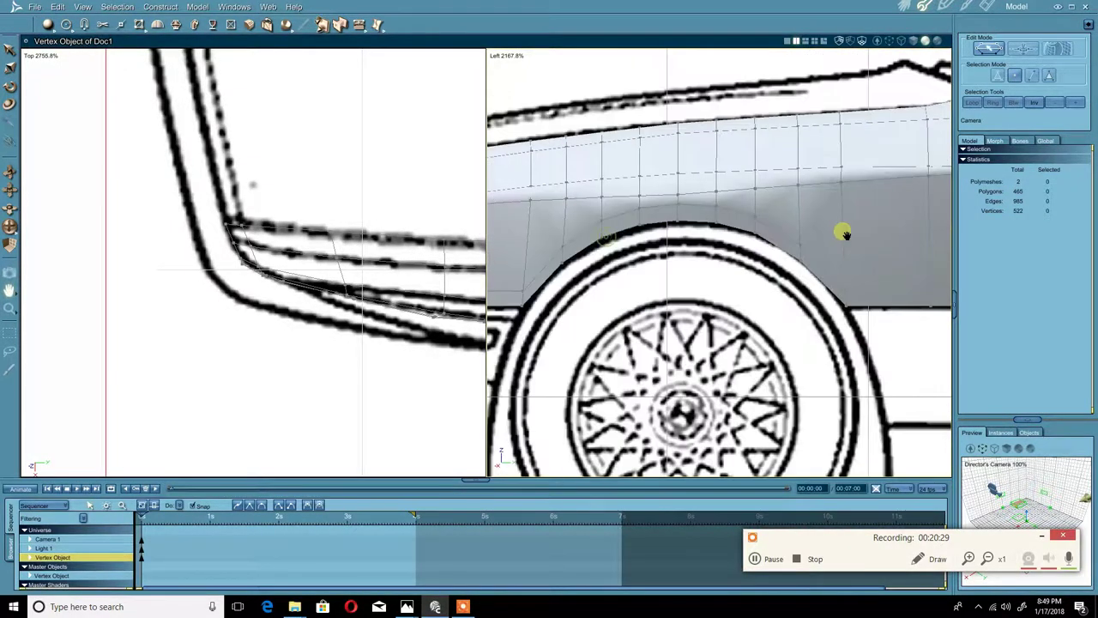
- Examine the fender's edge rows against the top blueprint from the front corner back to the windshield base
scroll(372, 253, down, 4)
key(alt+space)
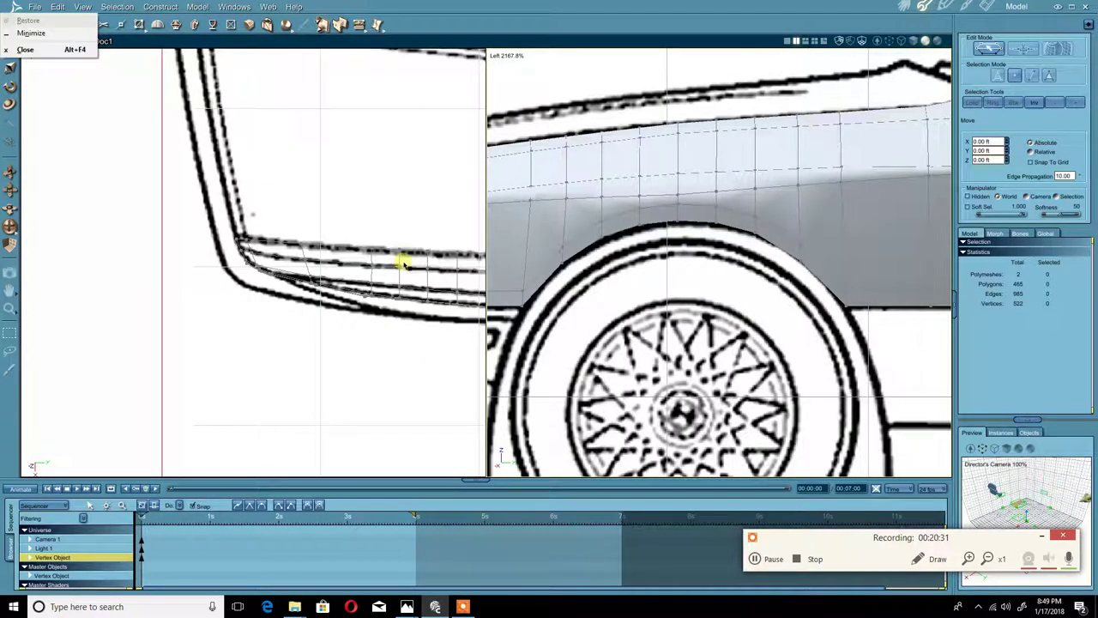
key(space)
key(space)
drag(418, 276, 167, 277)
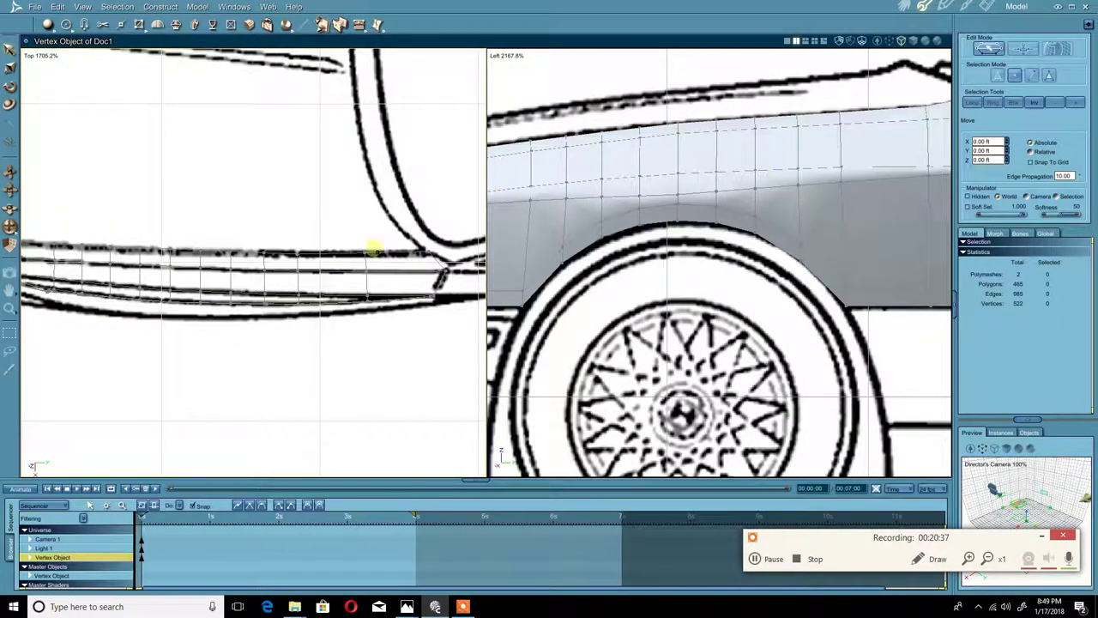
drag(375, 249, 206, 281)
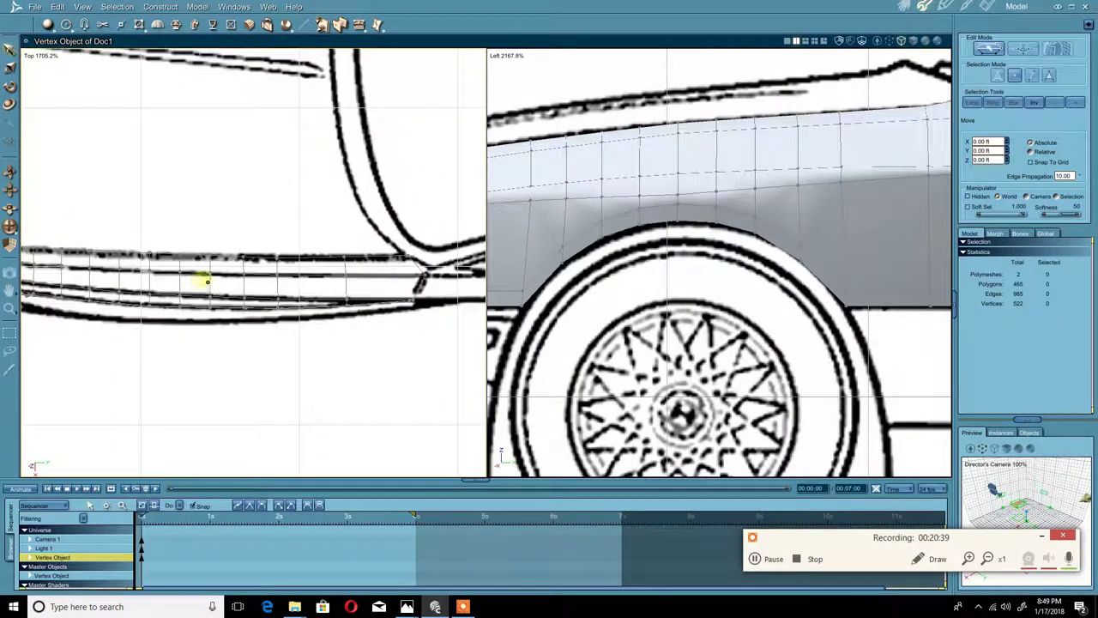
scroll(351, 265, up, 1)
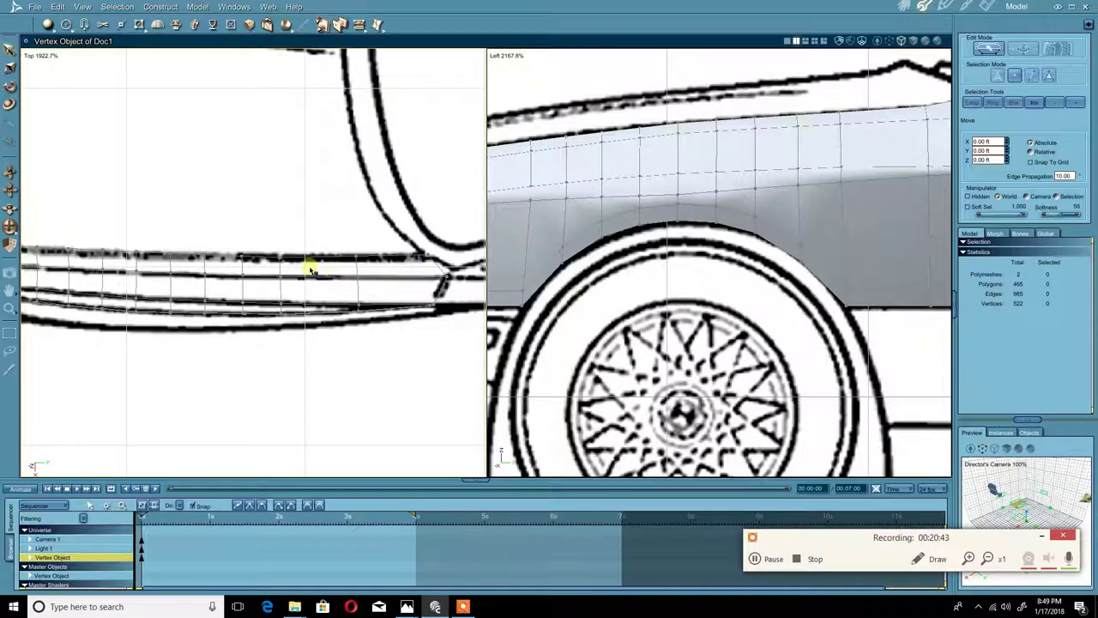
click(121, 24)
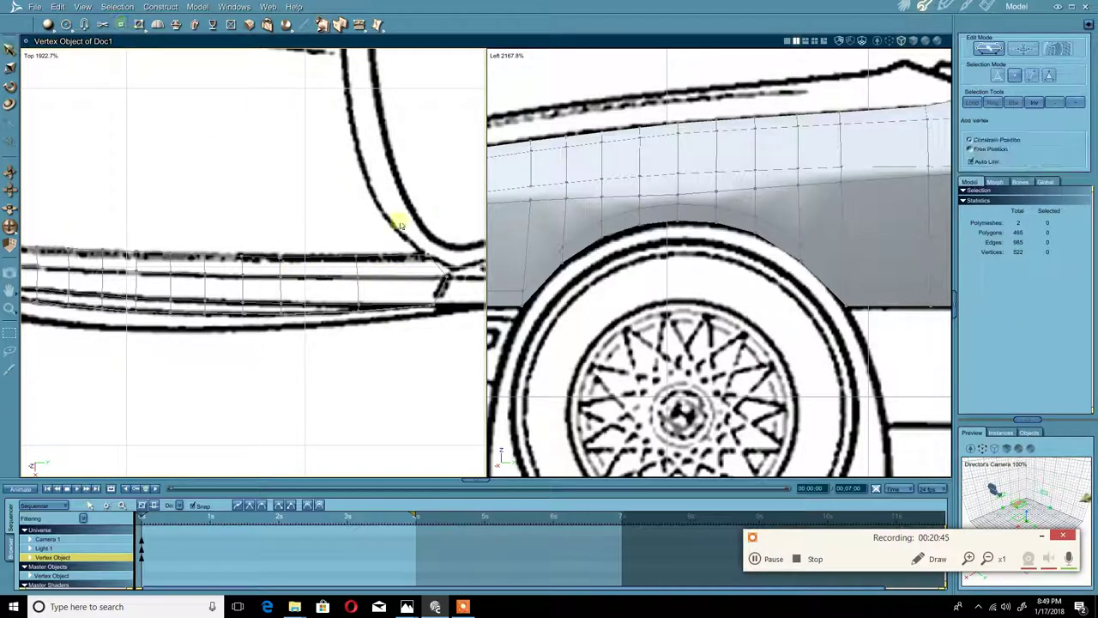
click(437, 267)
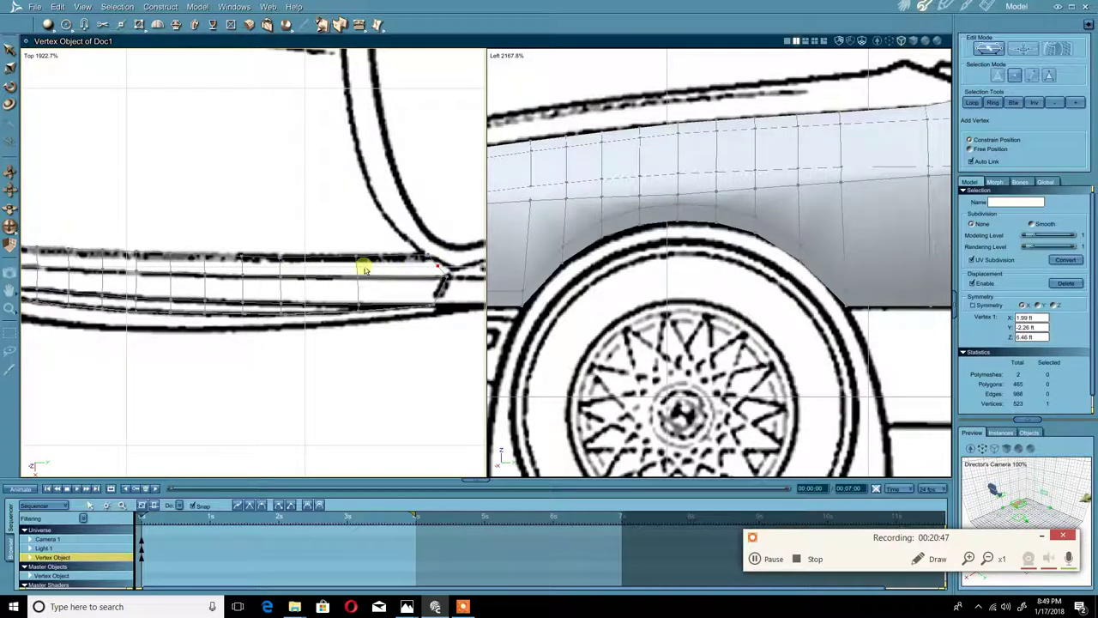
key(ctrl+z)
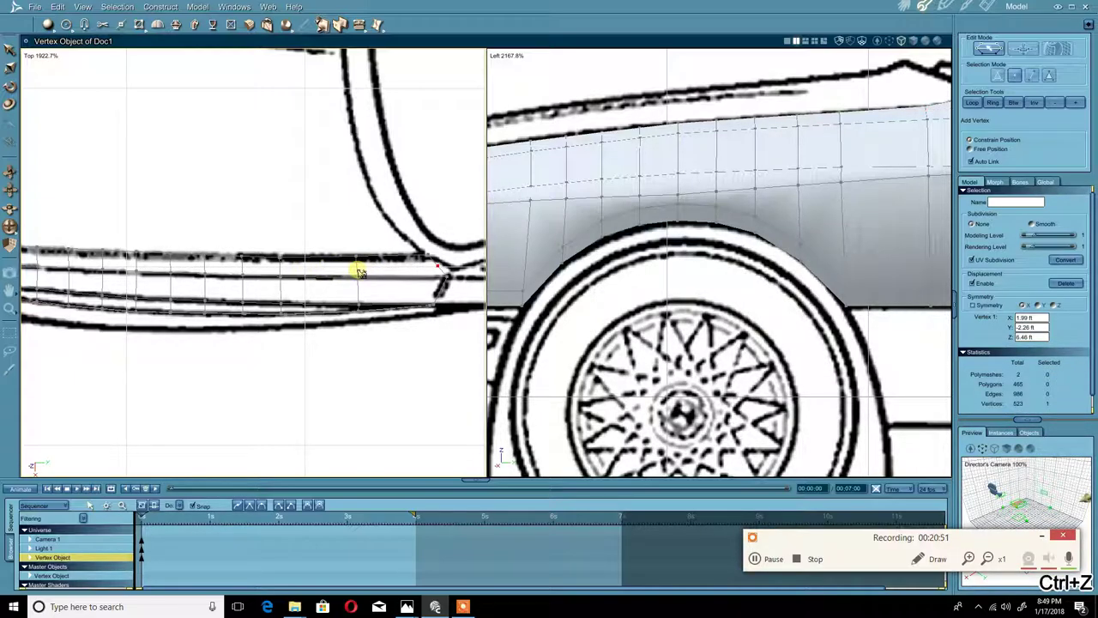
click(356, 267)
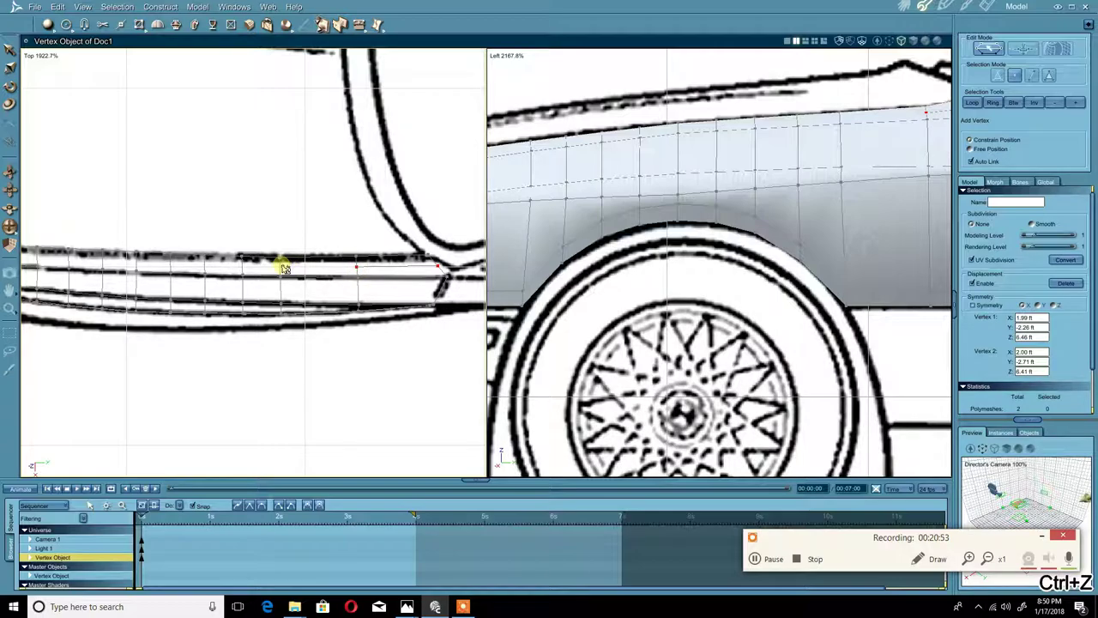
key(ctrl+z)
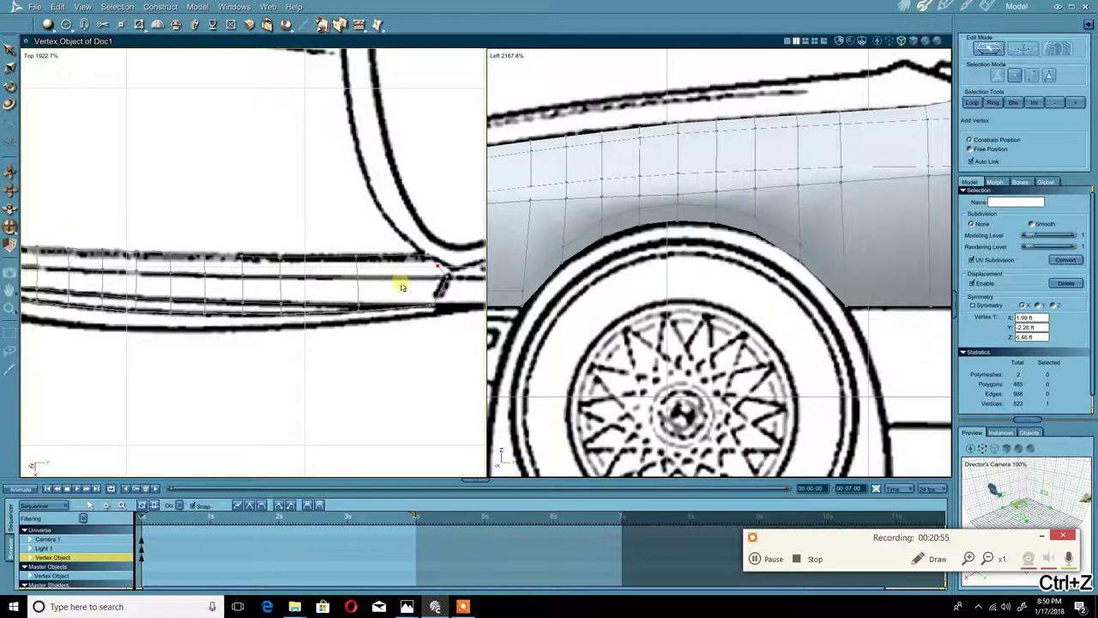
key(ctrl+z)
- Extract a parallel edge row from the fender's second upper edge loop, placed between that loop and the fender's upper border
right_click(401, 285)
click(382, 284)
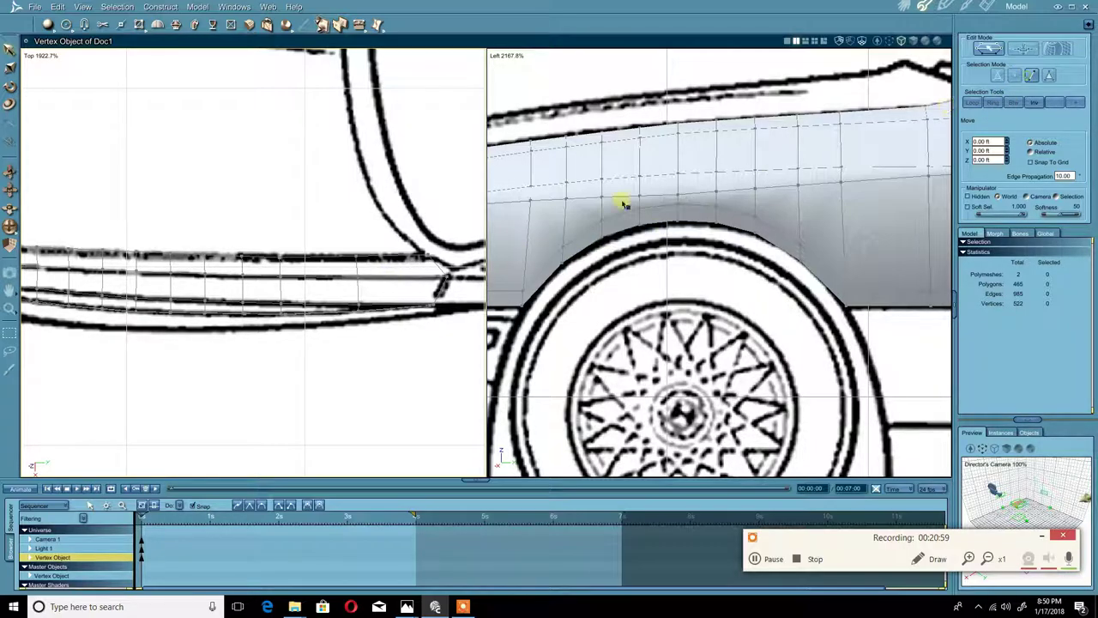
click(420, 279)
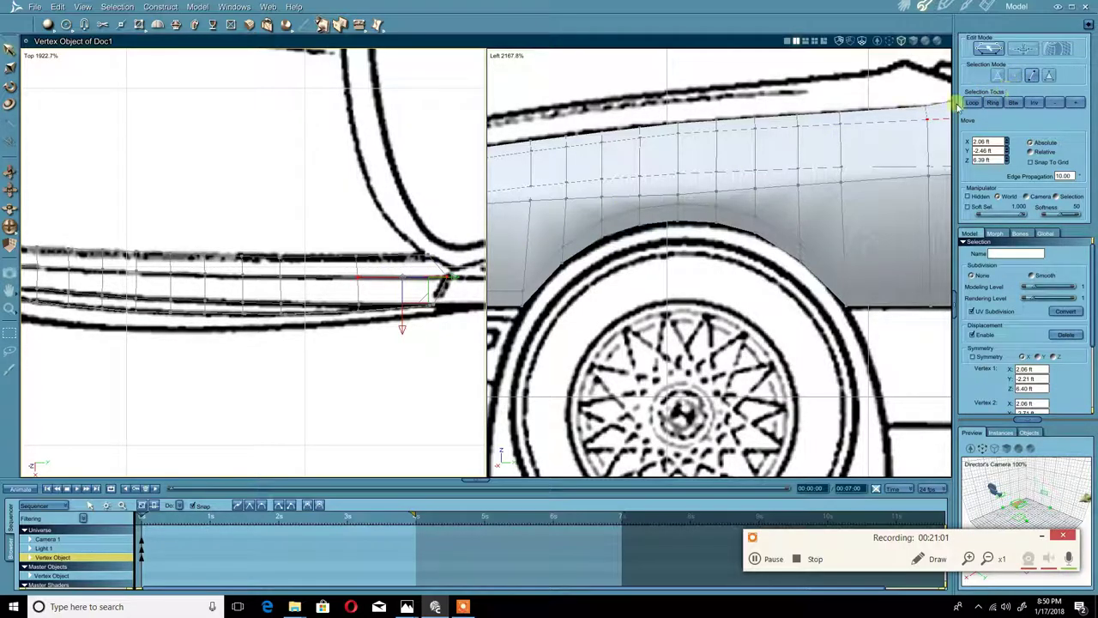
click(968, 102)
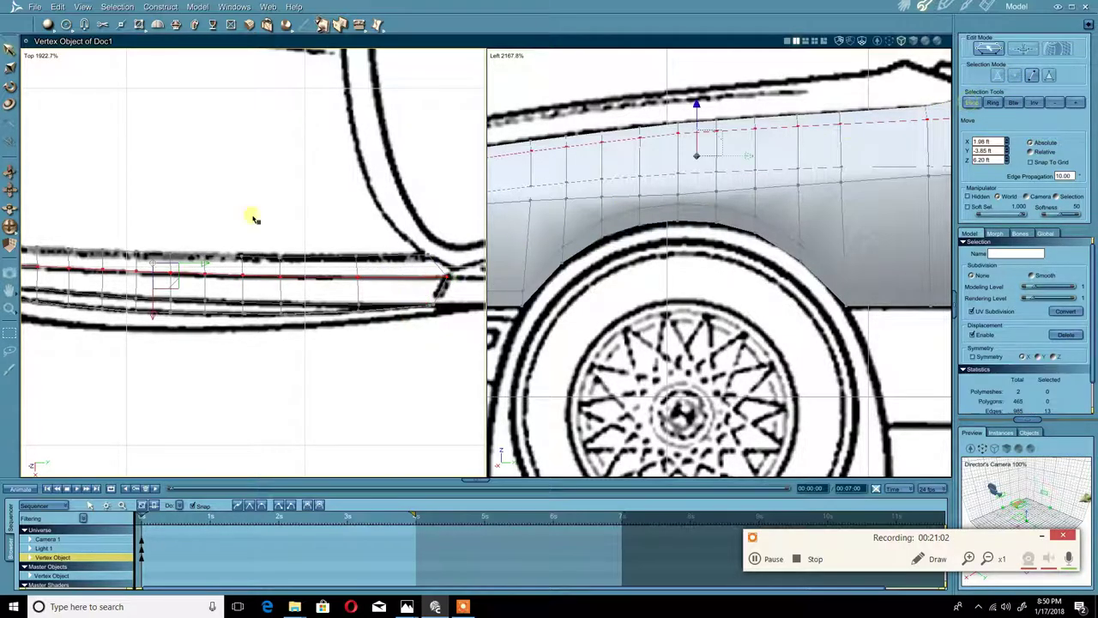
click(360, 25)
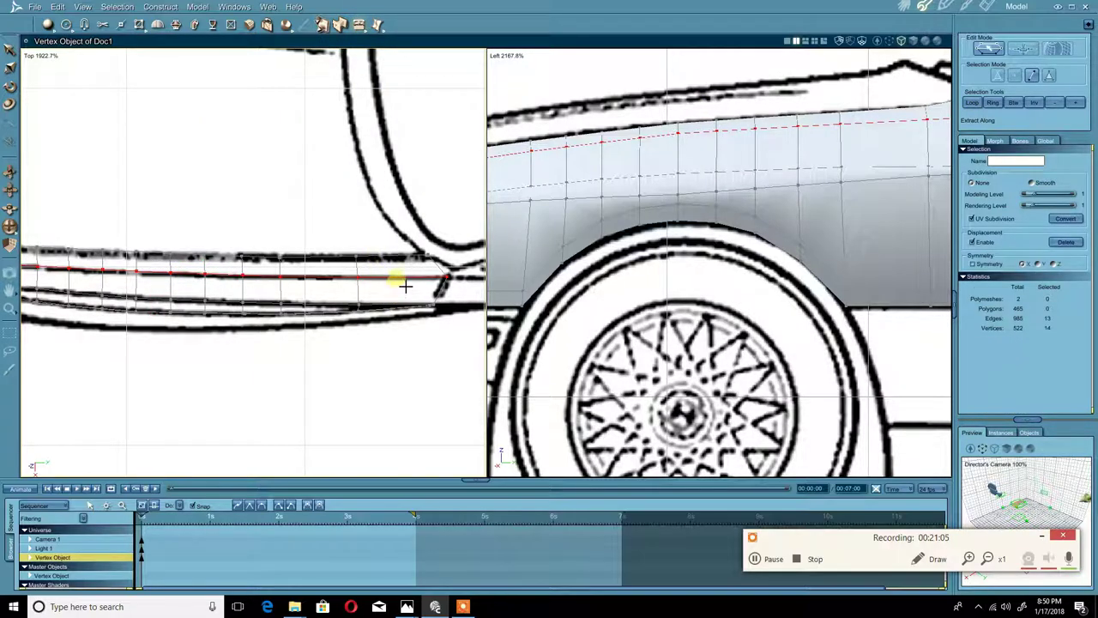
drag(404, 280, 400, 310)
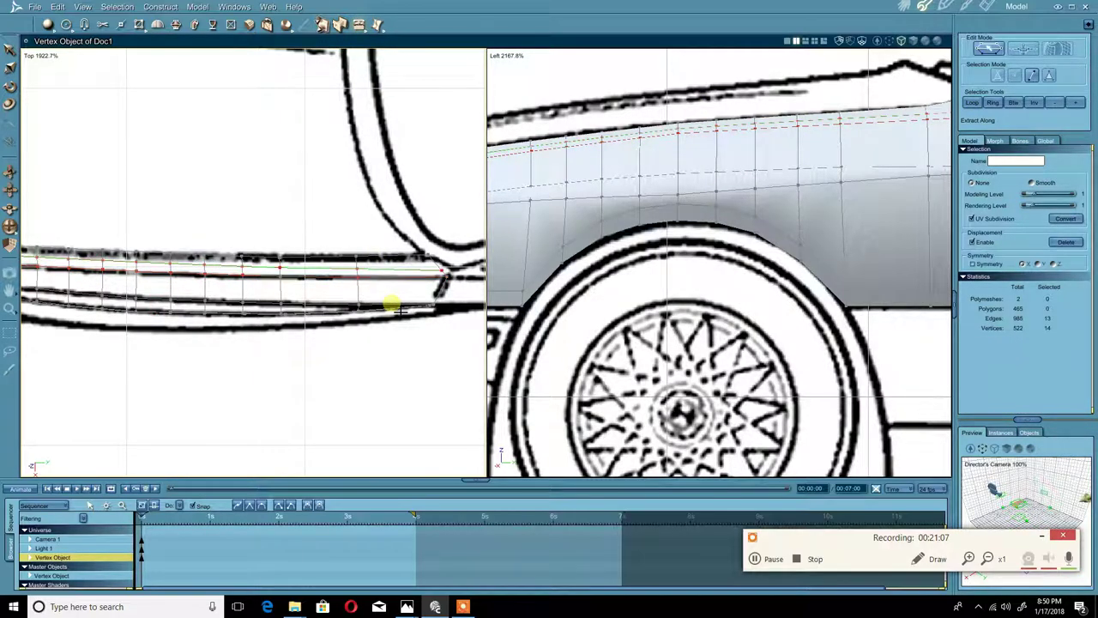
click(401, 310)
- Move the new row's rear end vertex to the windshield base corner in the top and side blueprints, about Y -2.14 ft and Z 6.49 ft
middle_drag(152, 277, 221, 241)
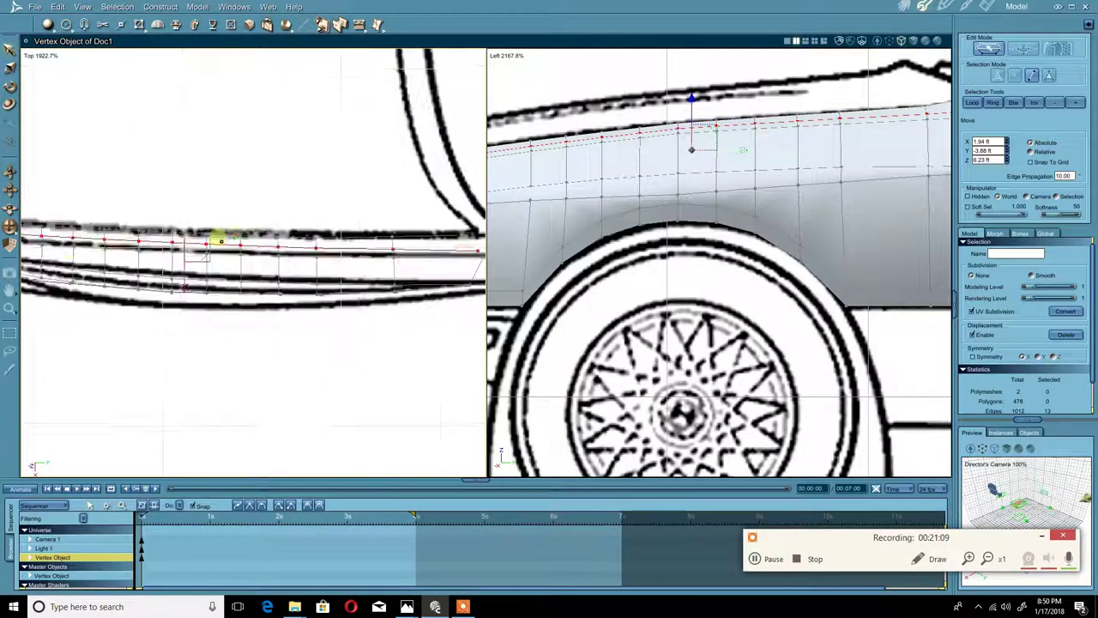
middle_drag(429, 244, 246, 250)
scroll(181, 240, up, 5)
click(245, 249)
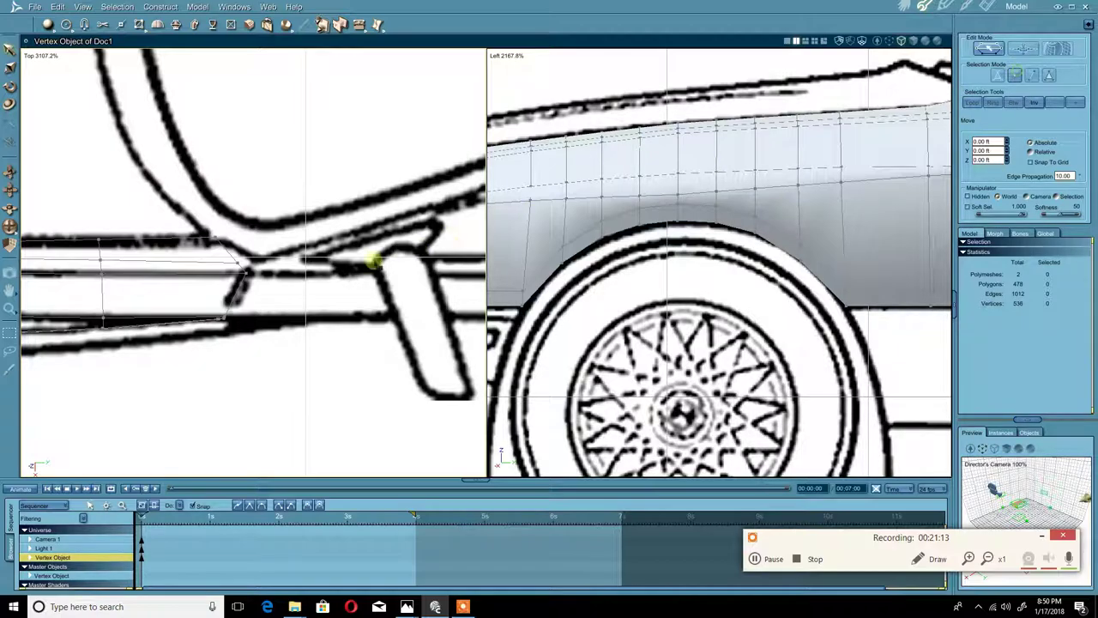
click(244, 262)
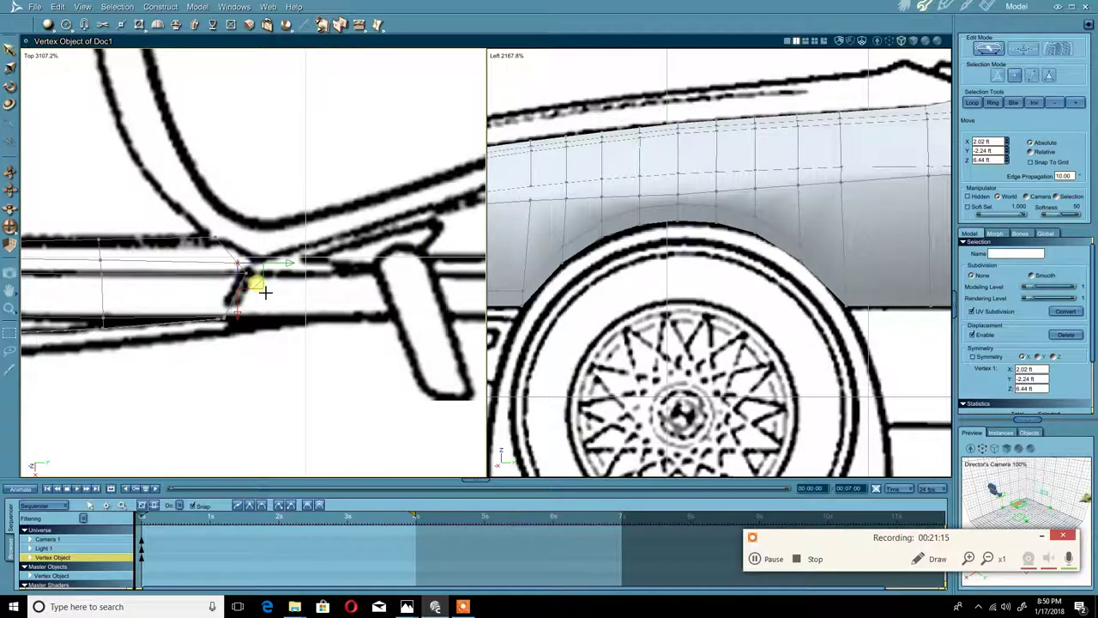
drag(265, 293, 283, 287)
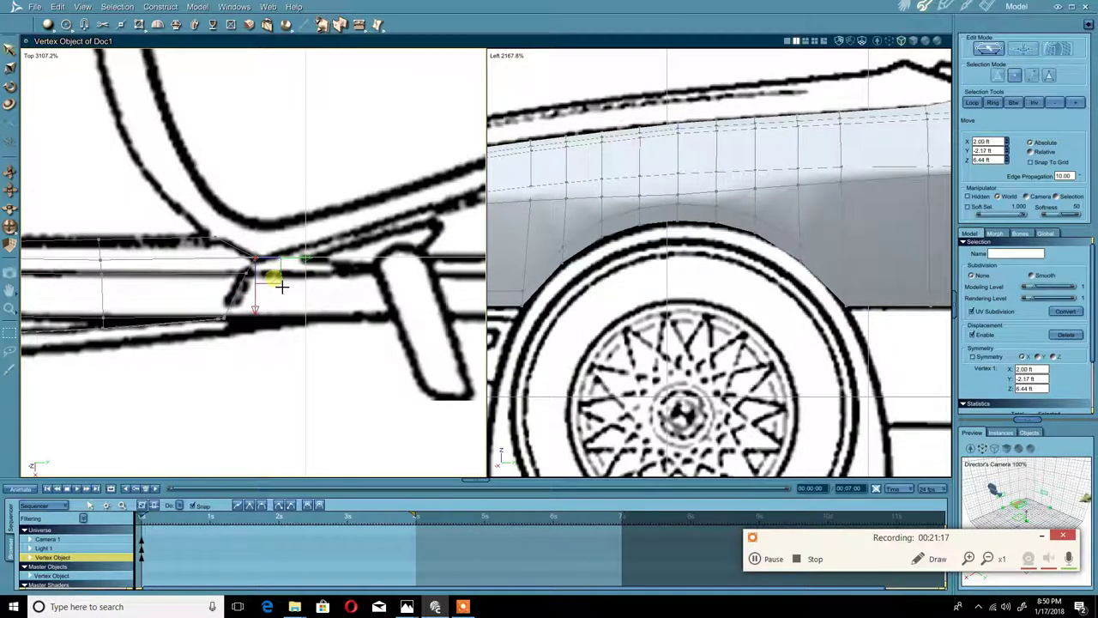
scroll(282, 287, down, 5)
middle_drag(824, 217, 772, 217)
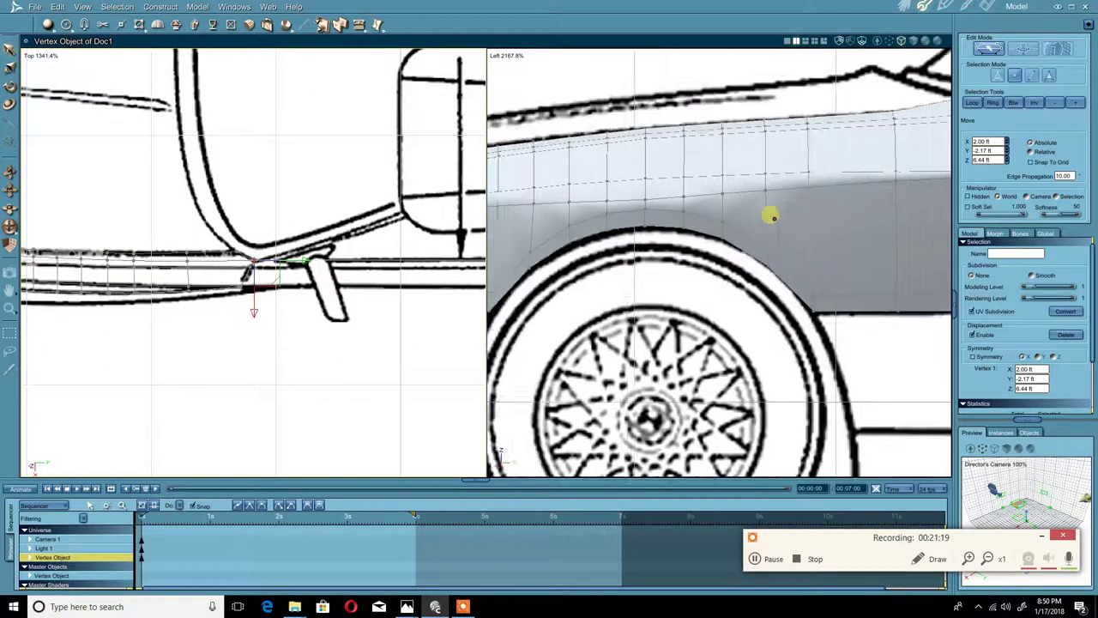
scroll(773, 217, up, 6)
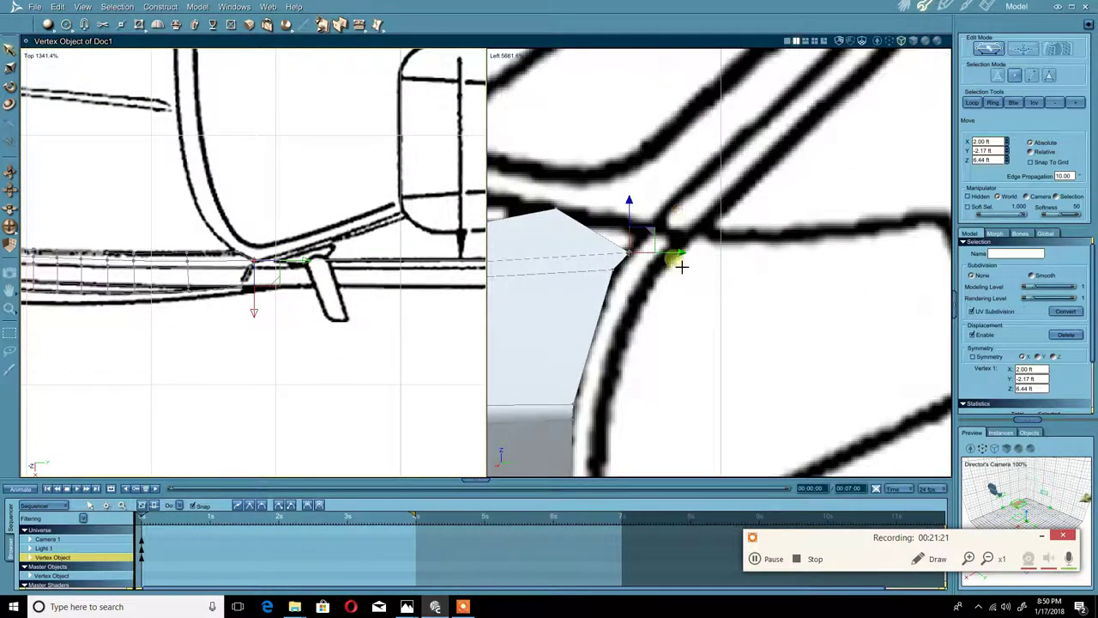
drag(662, 246, 675, 217)
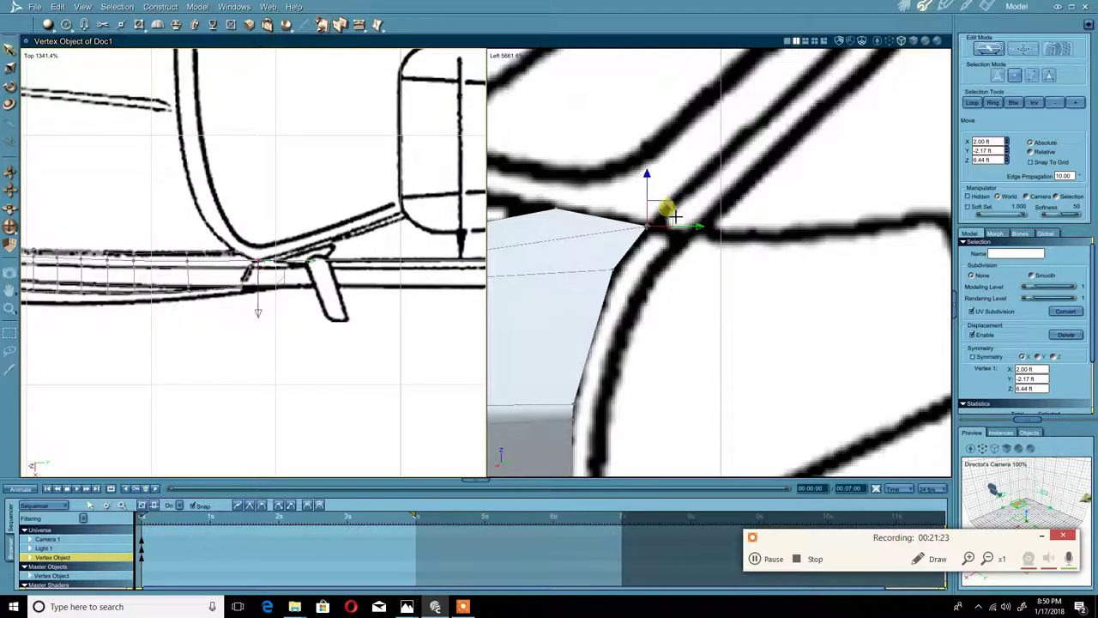
- Raise the new row's vertex on the last cross edge before the door to about Z 6.42 ft in the side view
scroll(637, 246, down, 8)
scroll(640, 238, up, 4)
middle_drag(540, 272, 782, 267)
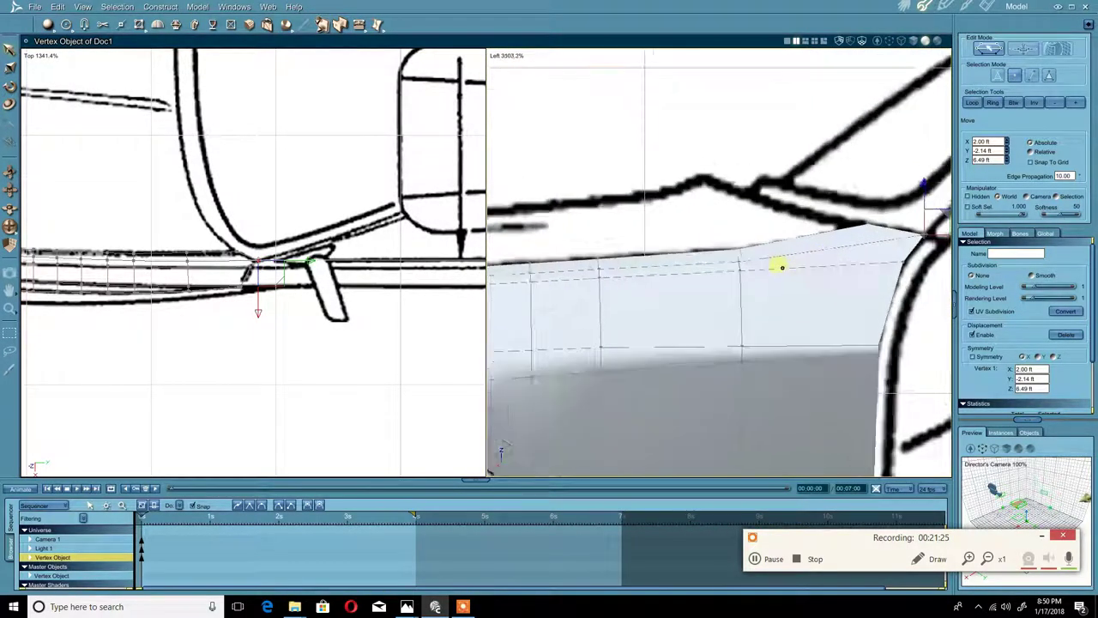
scroll(782, 268, up, 1)
click(739, 254)
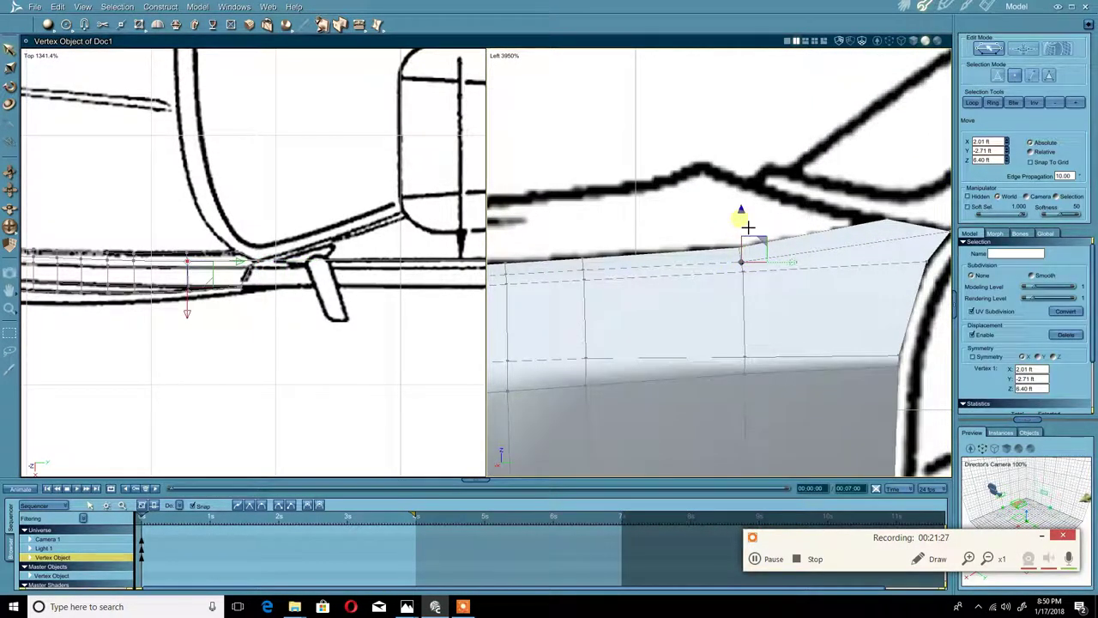
drag(748, 226, 743, 221)
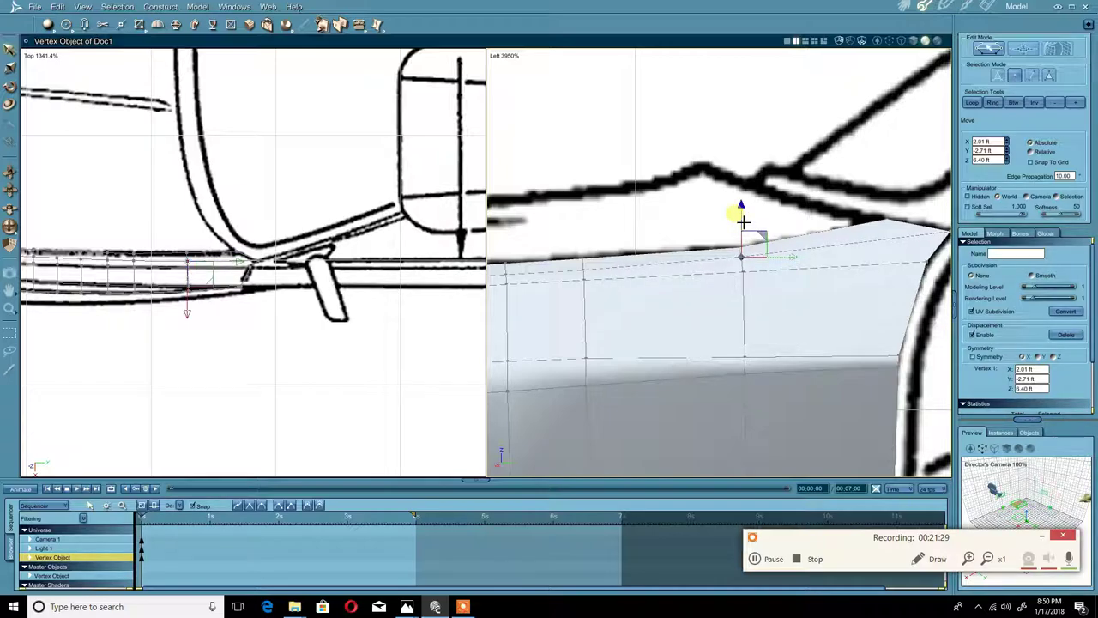
- Replace the top view with the back view and compare the fender mesh with the front blueprint around the headlight and side contour
scroll(735, 215, down, 4)
scroll(77, 292, down, 2)
middle_drag(82, 295, 304, 296)
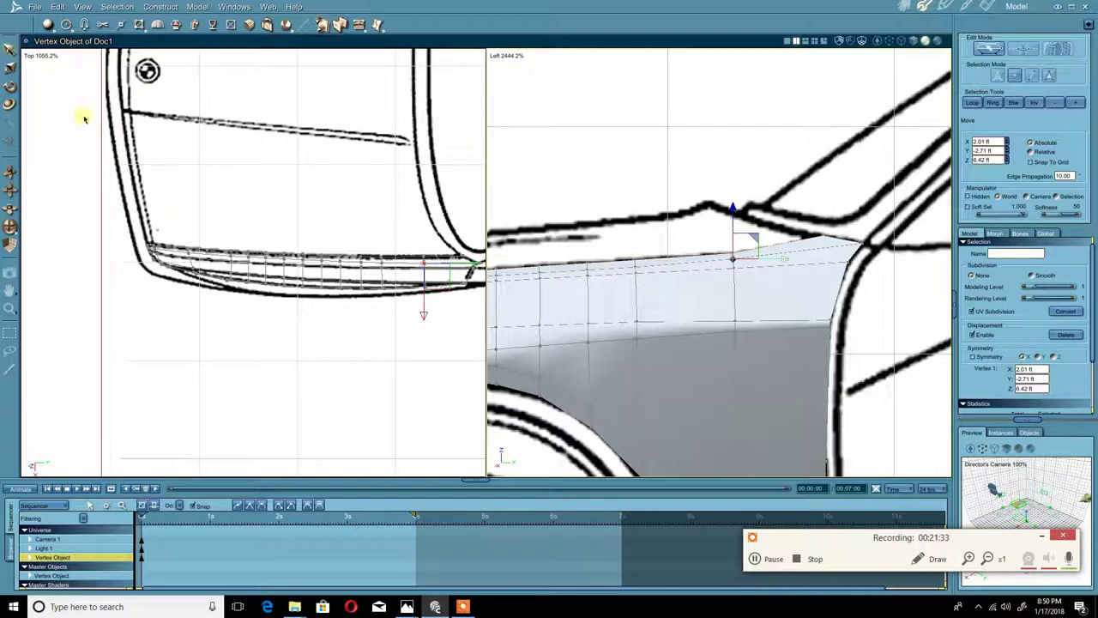
click(39, 57)
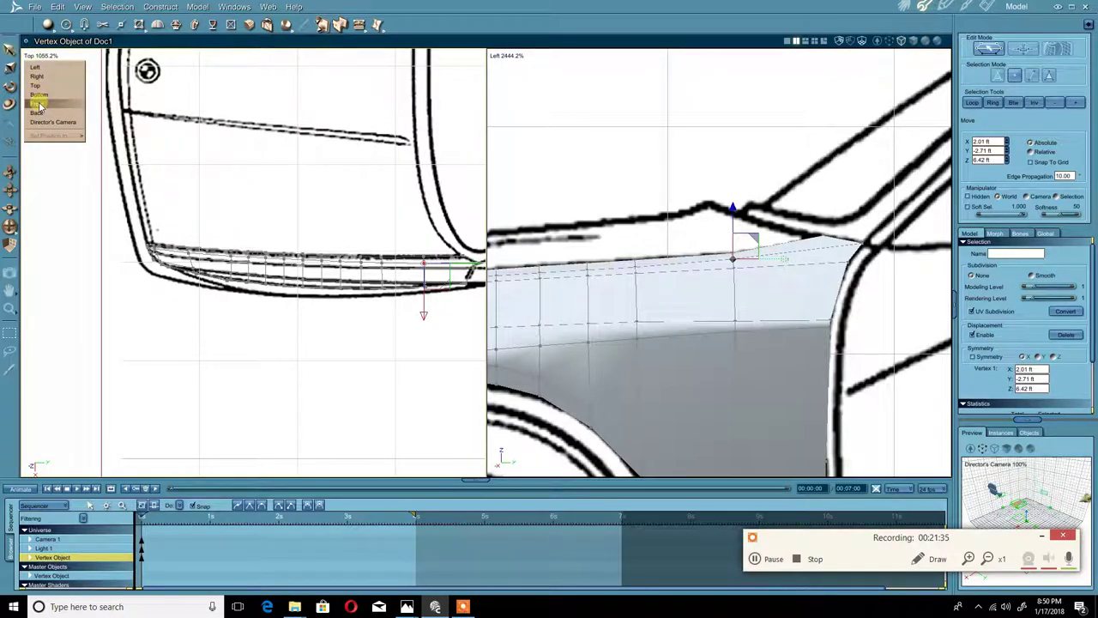
click(38, 104)
scroll(209, 167, up, 3)
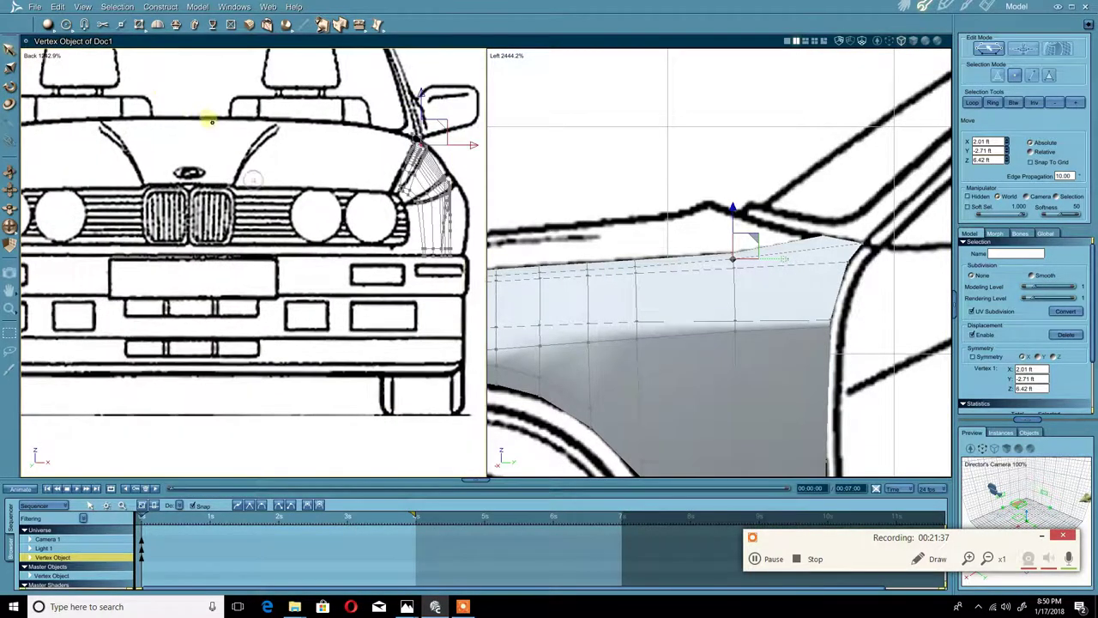
scroll(351, 168, up, 8)
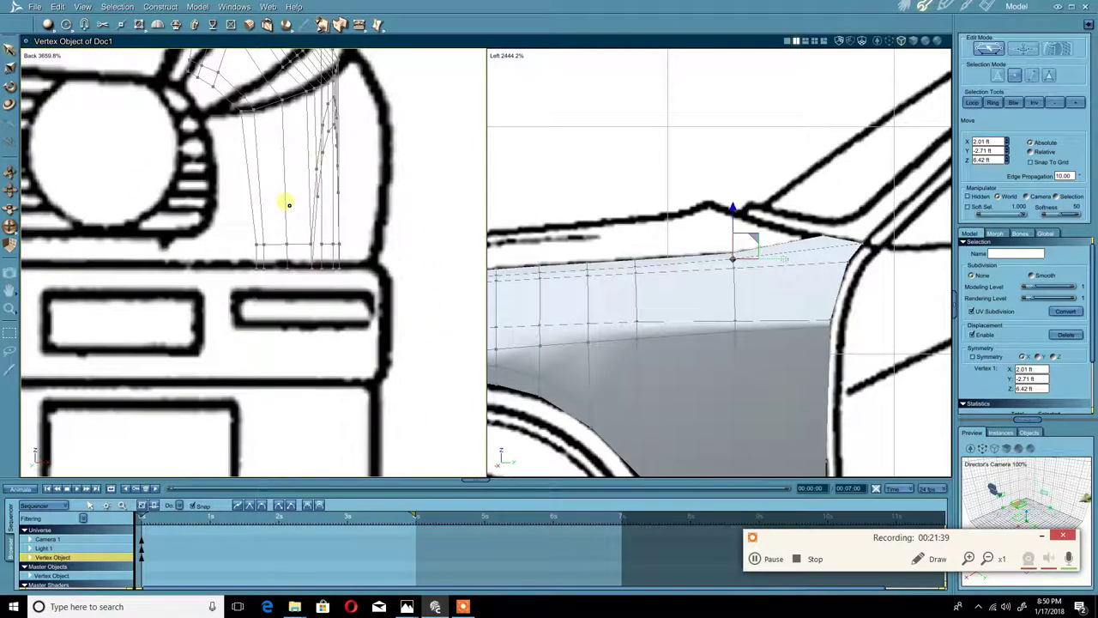
scroll(282, 227, down, 2)
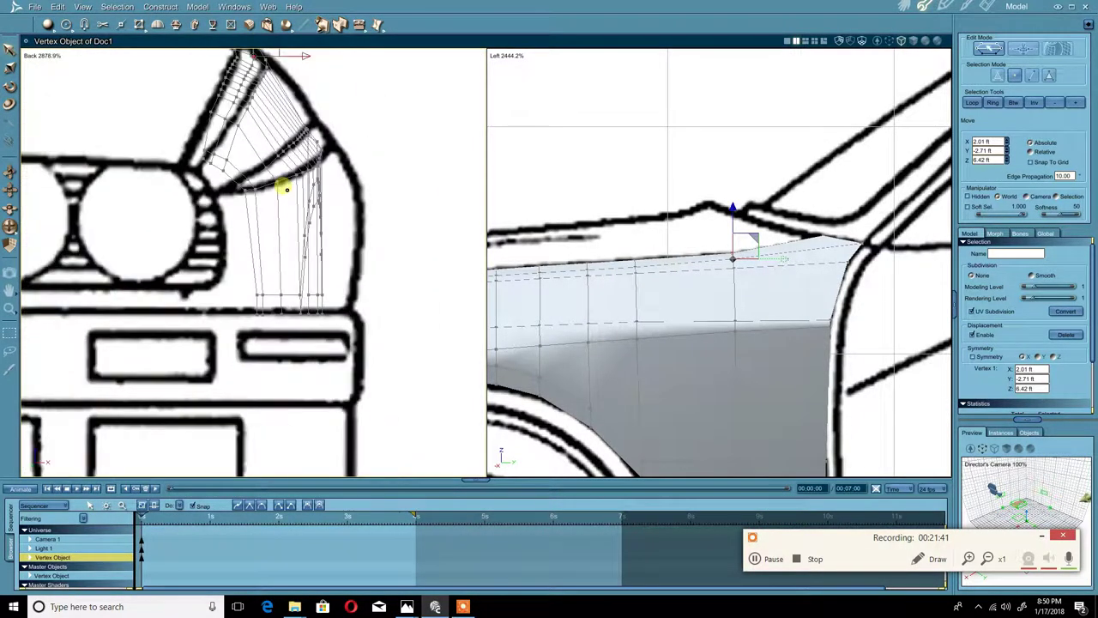
click(30, 56)
scroll(293, 269, up, 6)
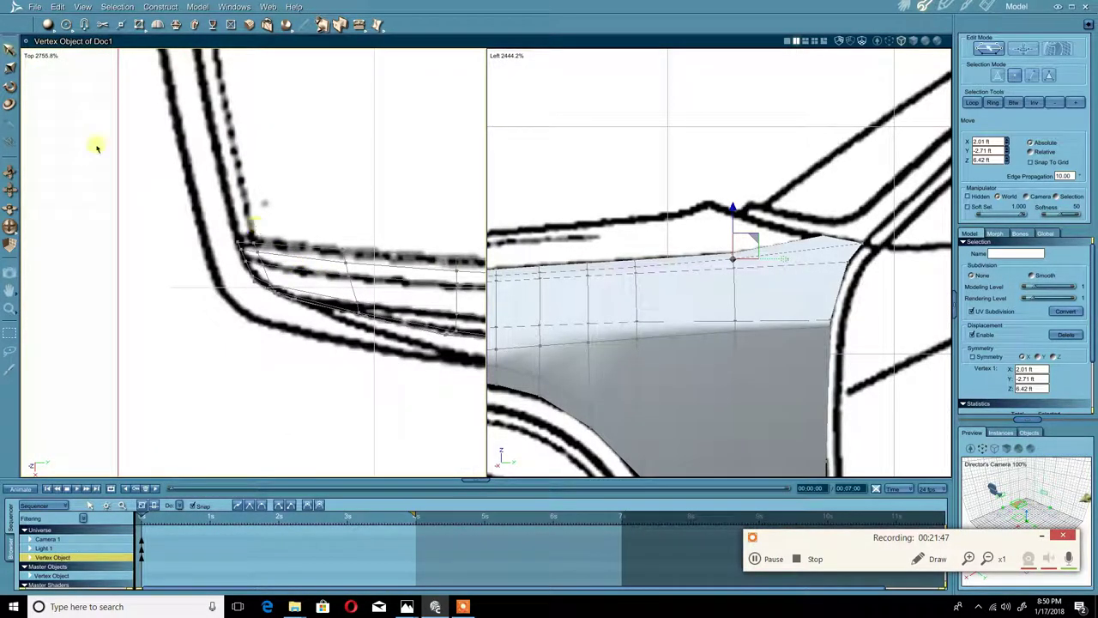
click(34, 57)
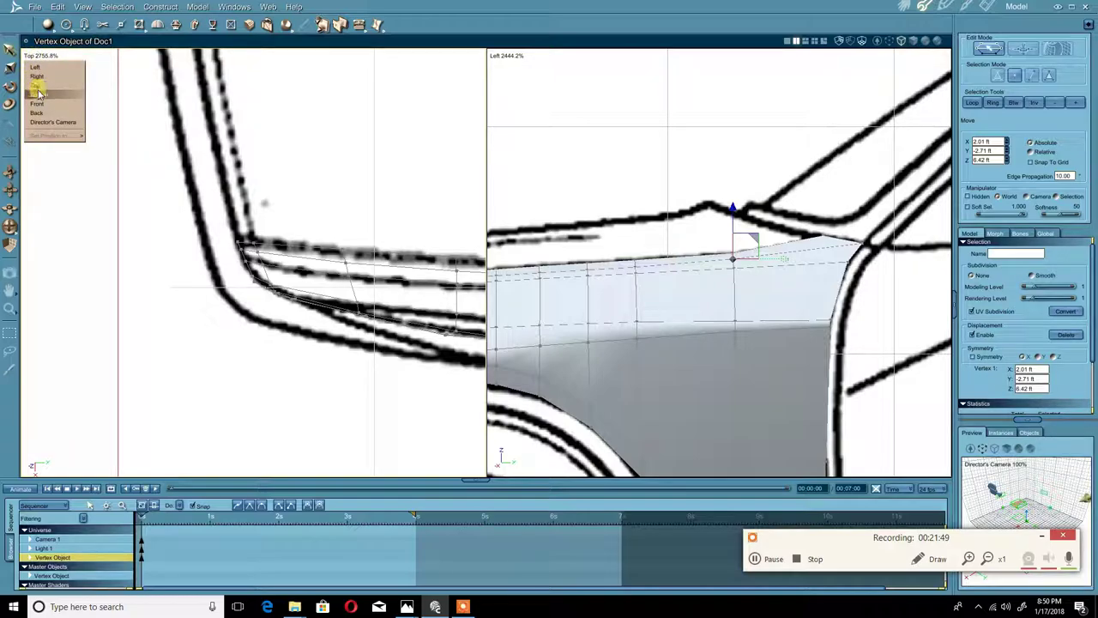
click(38, 113)
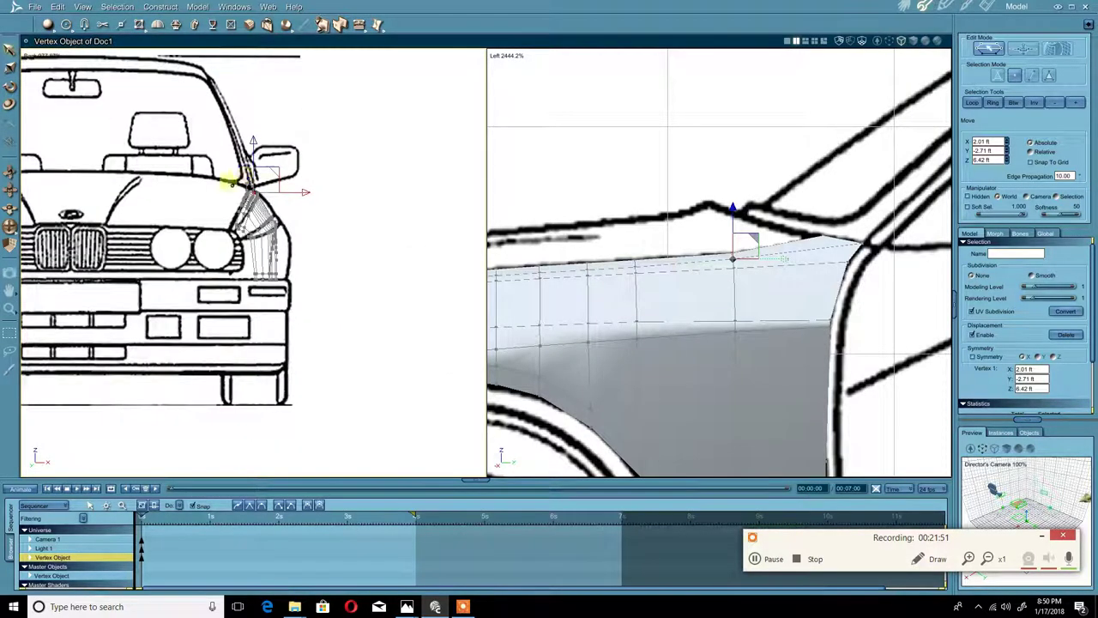
scroll(286, 179, up, 5)
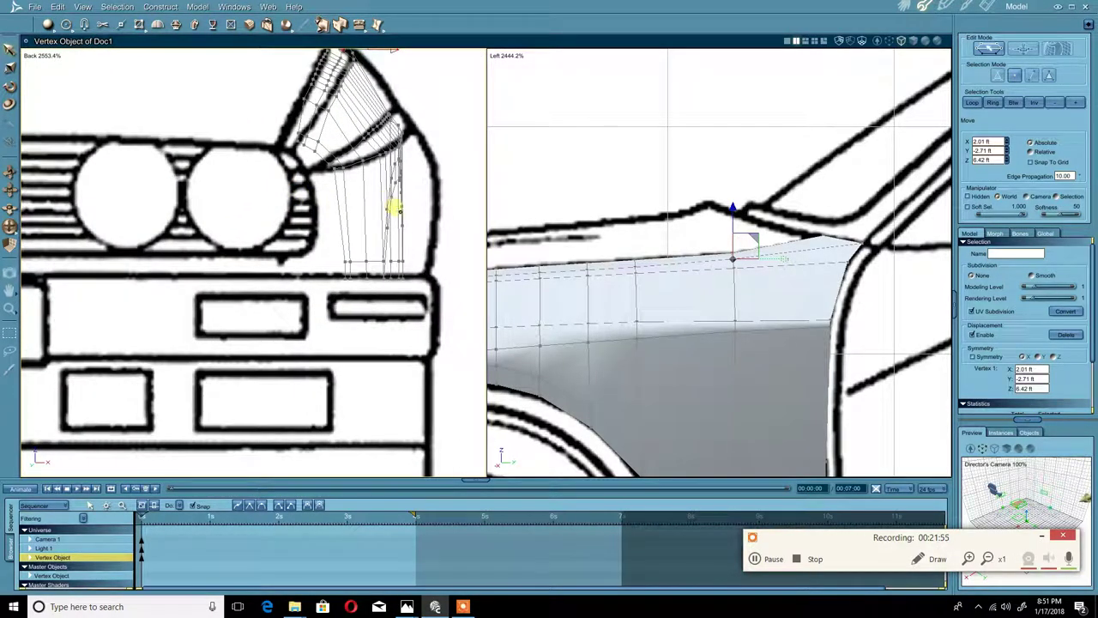
- Add a linked row of five vertices across the fender's lower side, from the headlight edge back to the front of the wheel arch
scroll(779, 279, down, 2)
middle_drag(532, 288, 784, 228)
scroll(797, 257, up, 1)
scroll(748, 240, up, 1)
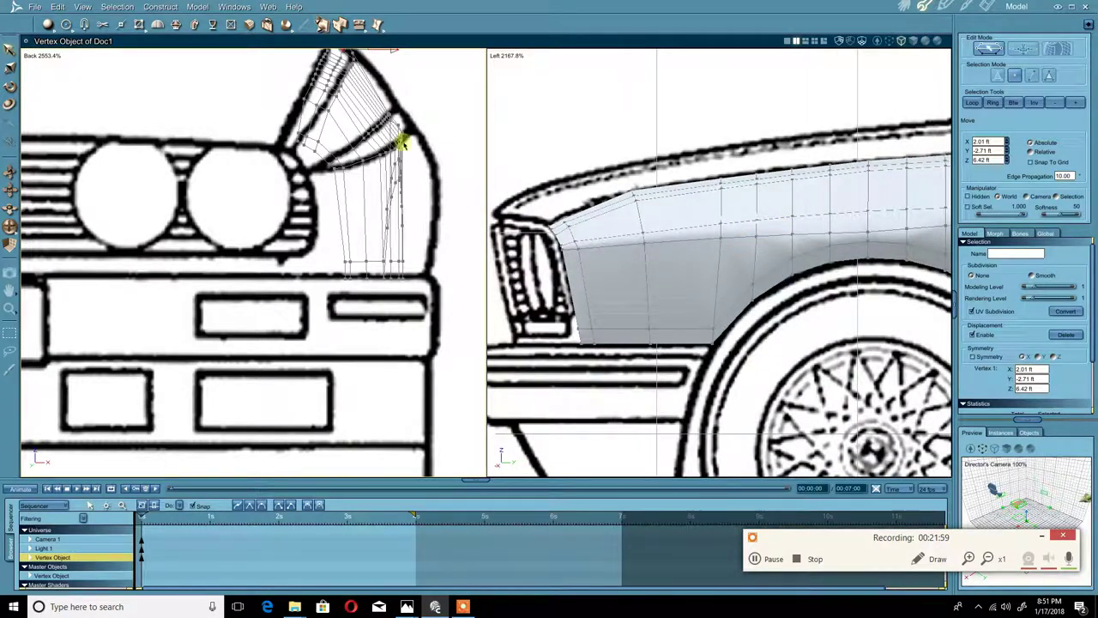
click(121, 25)
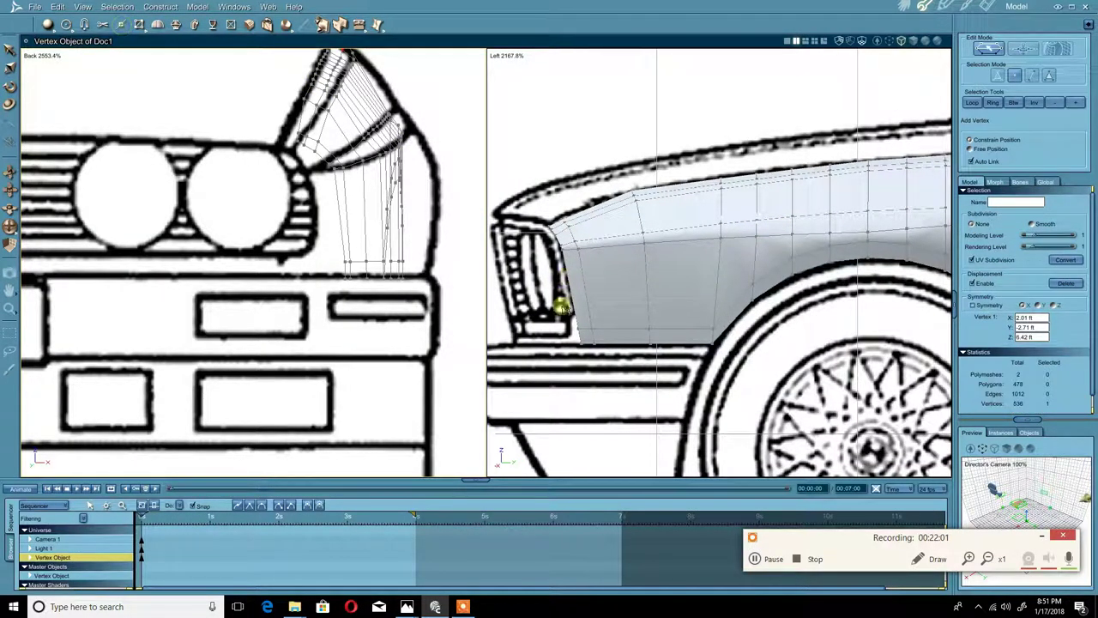
click(583, 287)
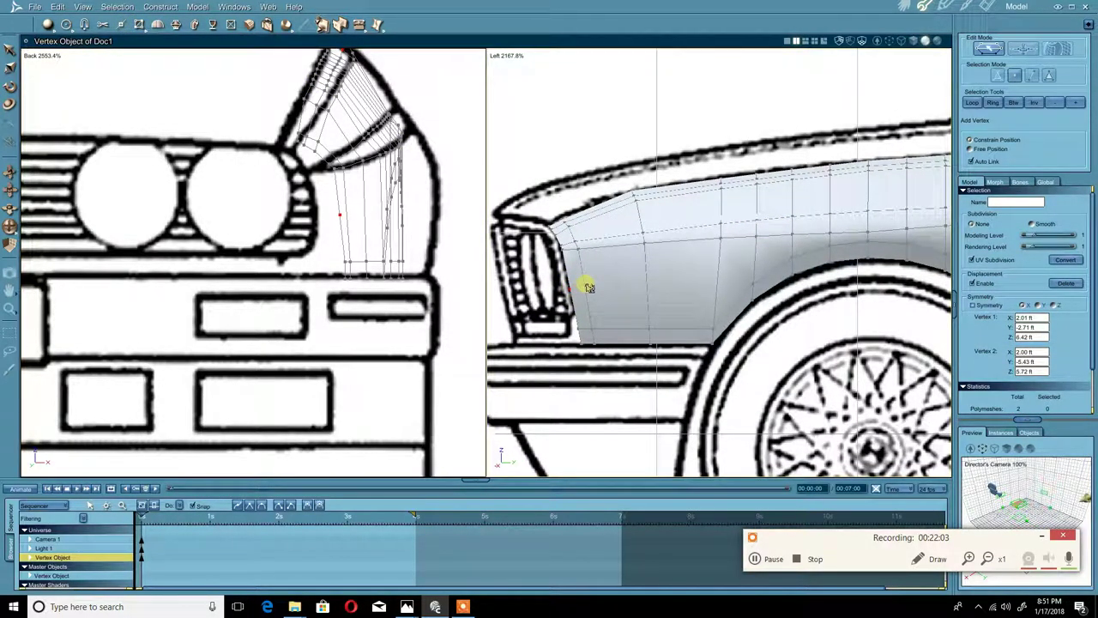
click(646, 286)
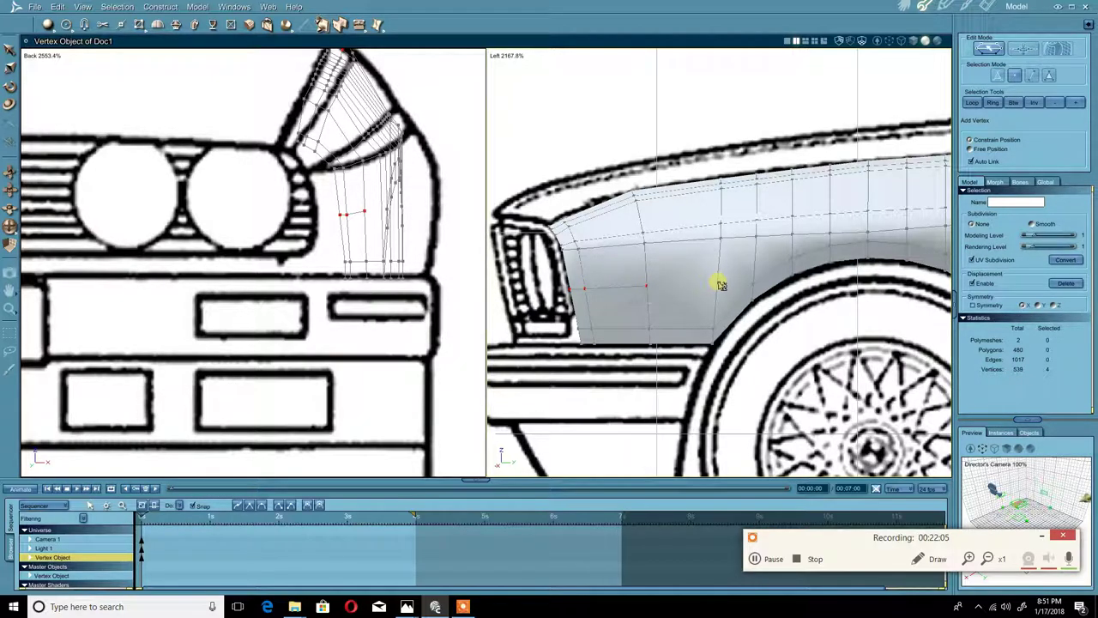
click(717, 284)
click(756, 263)
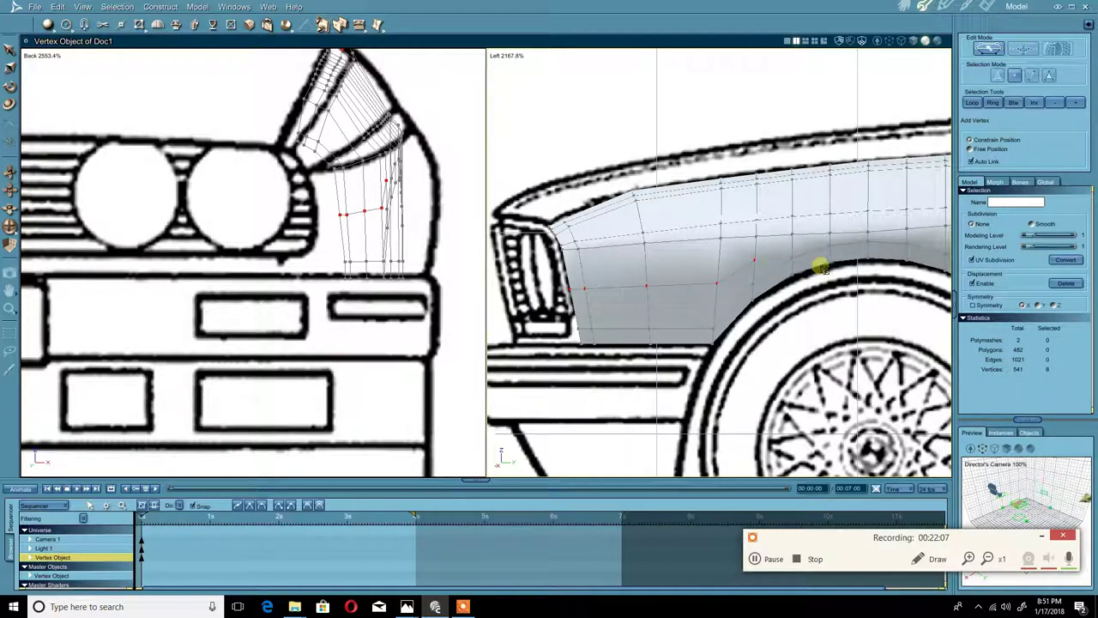
- Add four linked vertices across the fender's lower side behind the wheel, from the rear of the arch to the door edge
middle_drag(844, 272, 423, 255)
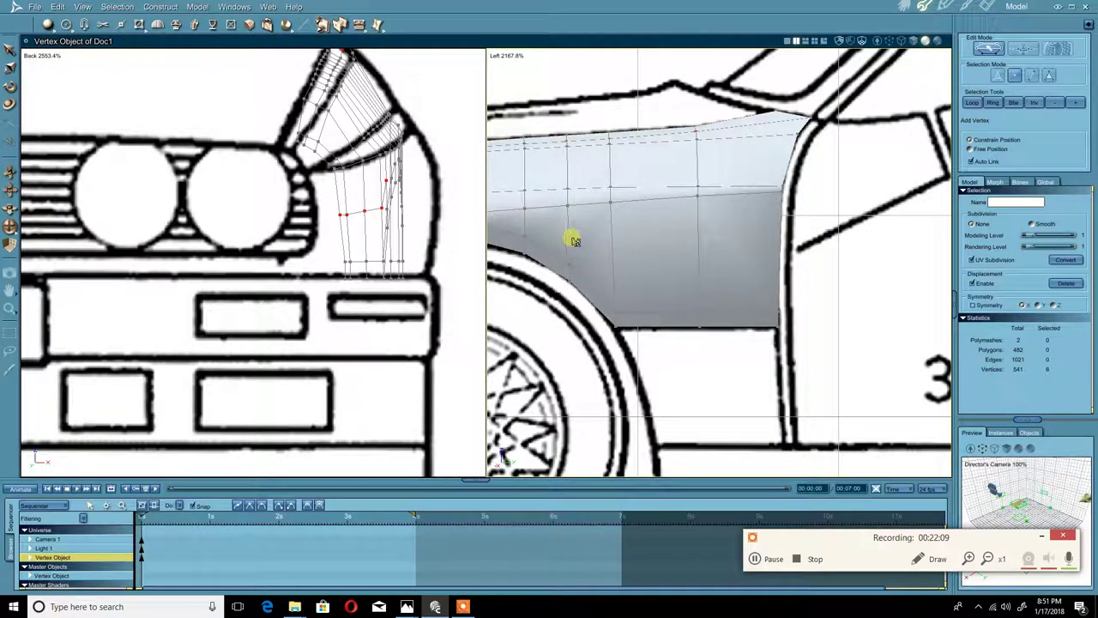
click(613, 251)
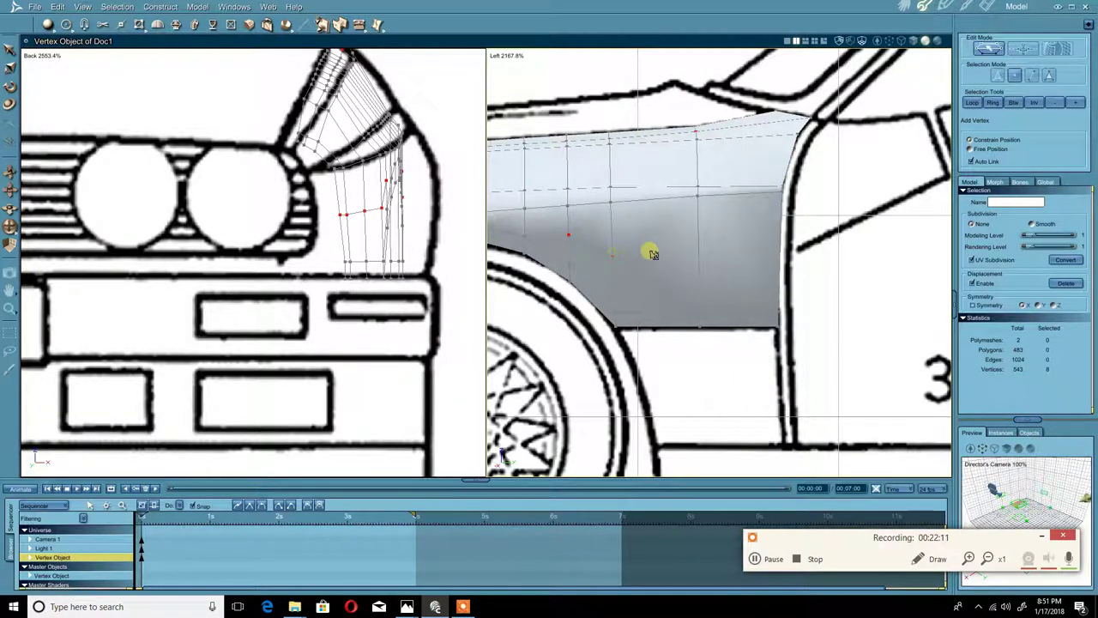
click(699, 255)
click(780, 261)
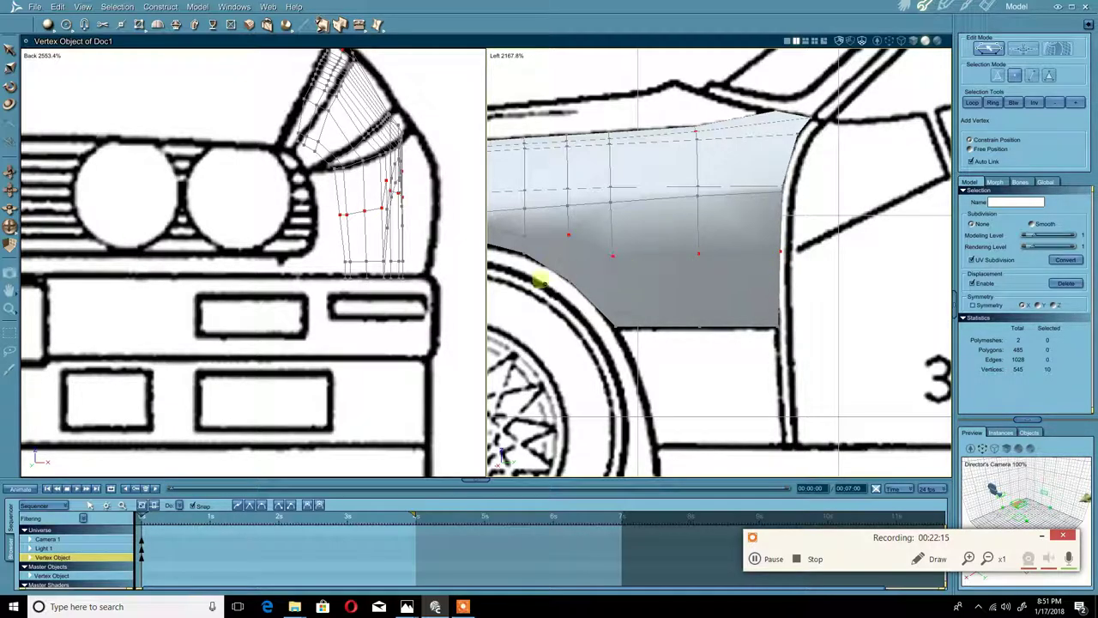
middle_drag(544, 284, 780, 301)
middle_drag(697, 305, 724, 294)
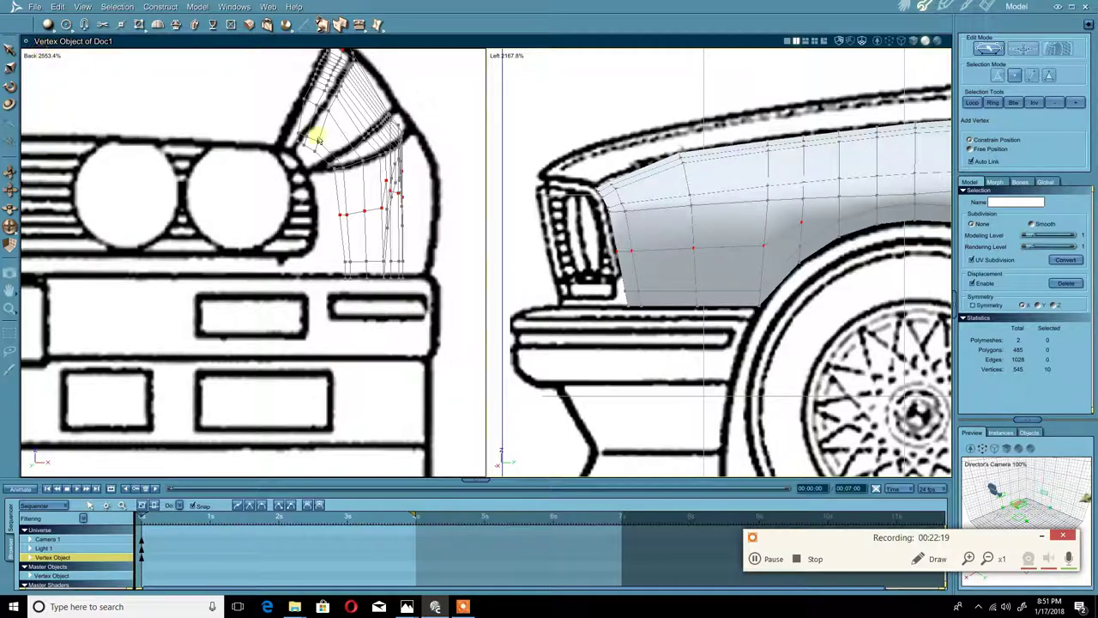
middle_drag(573, 134, 403, 133)
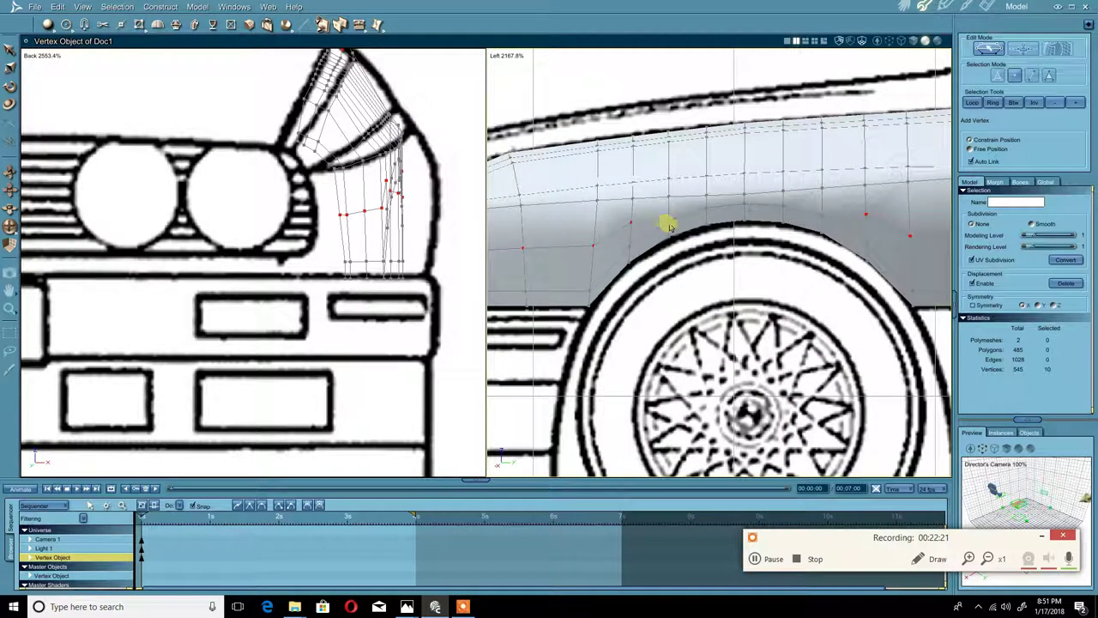
middle_drag(676, 218, 658, 225)
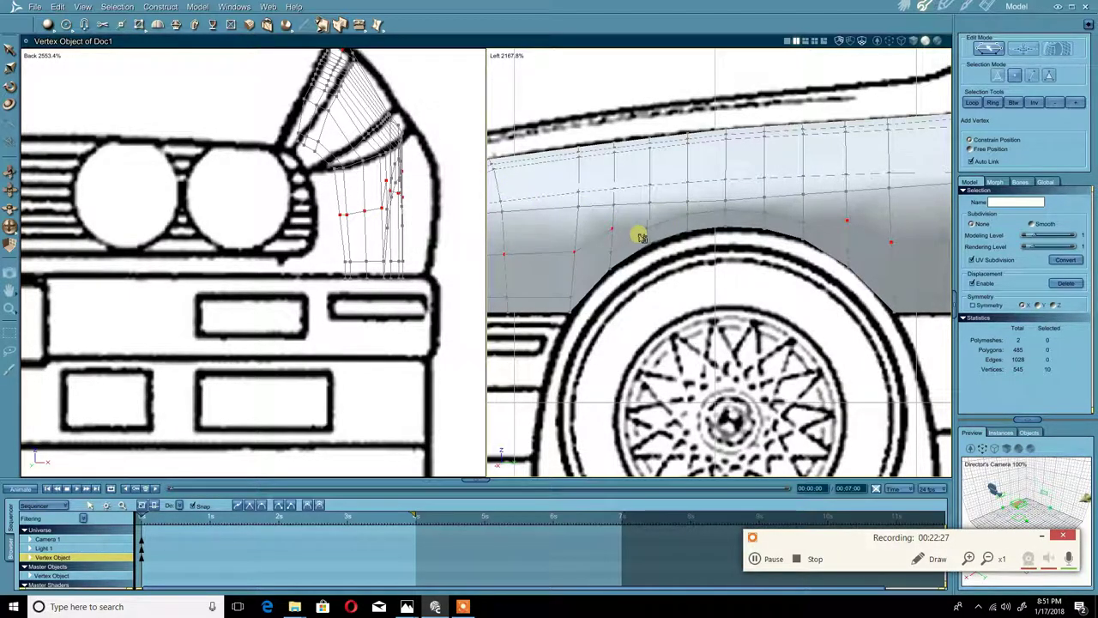
- Link the lower-side vertex row into the wheel-arch edges in front of and behind the wheel
click(140, 25)
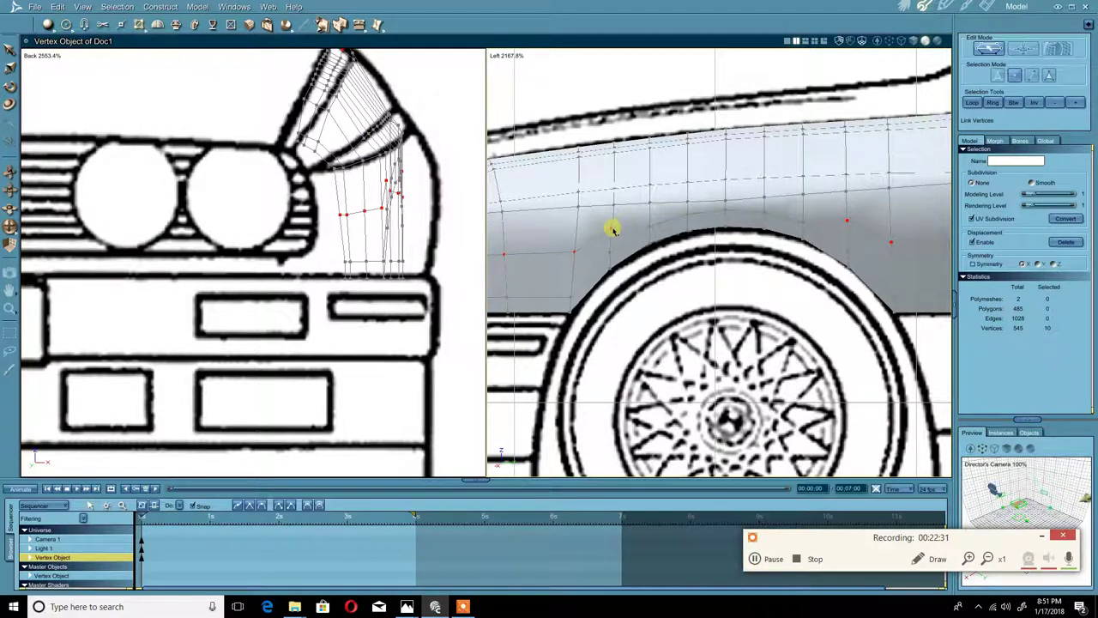
click(650, 229)
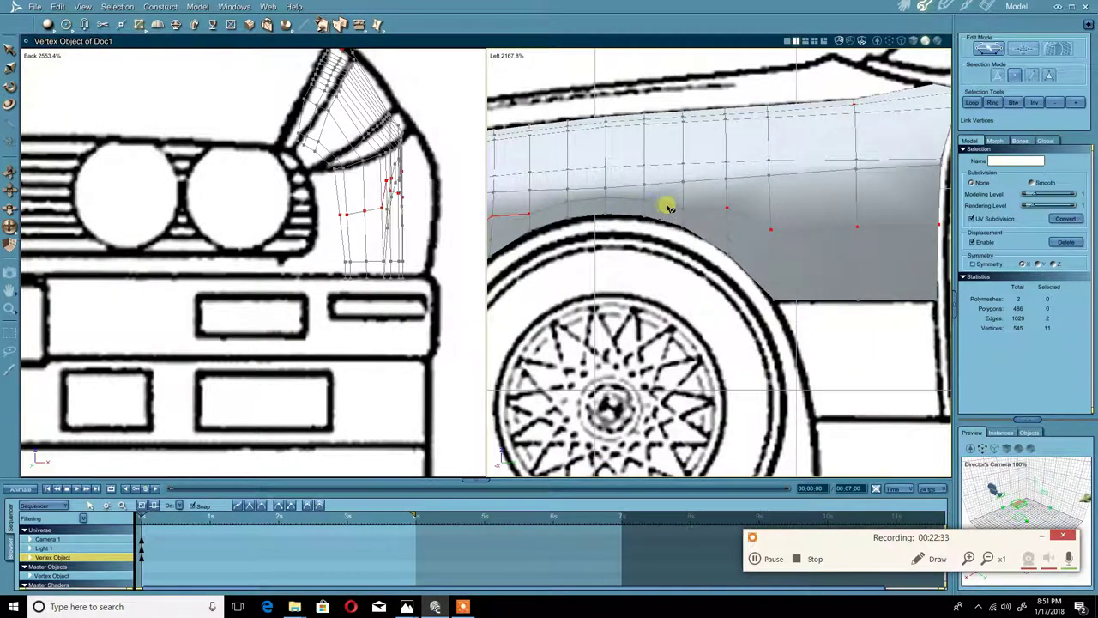
click(727, 210)
middle_drag(447, 242, 734, 273)
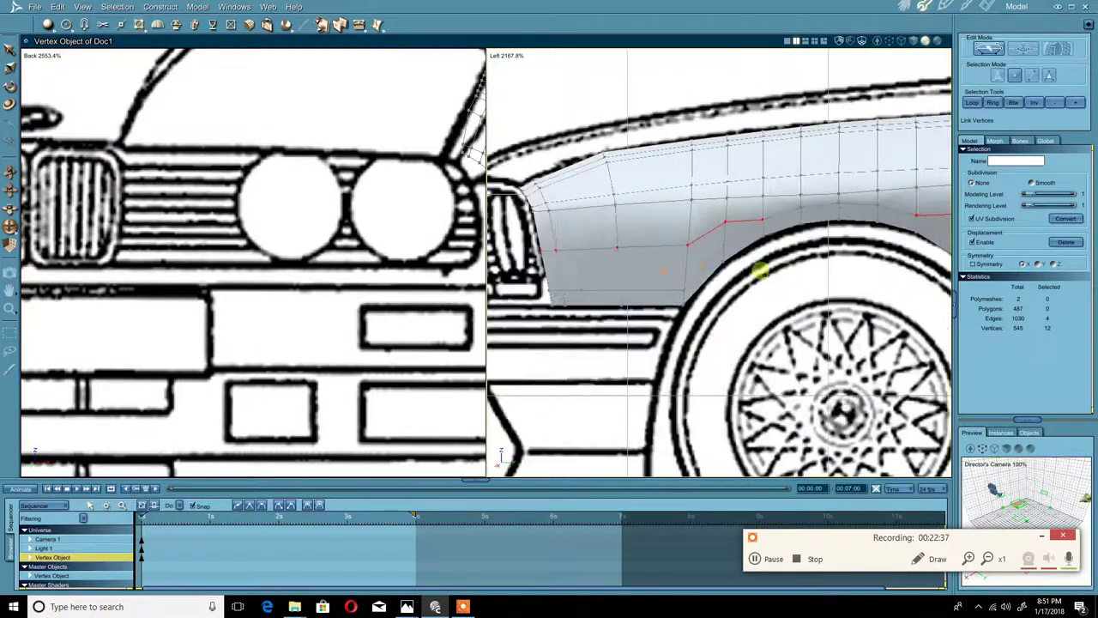
right_click(557, 360)
click(558, 360)
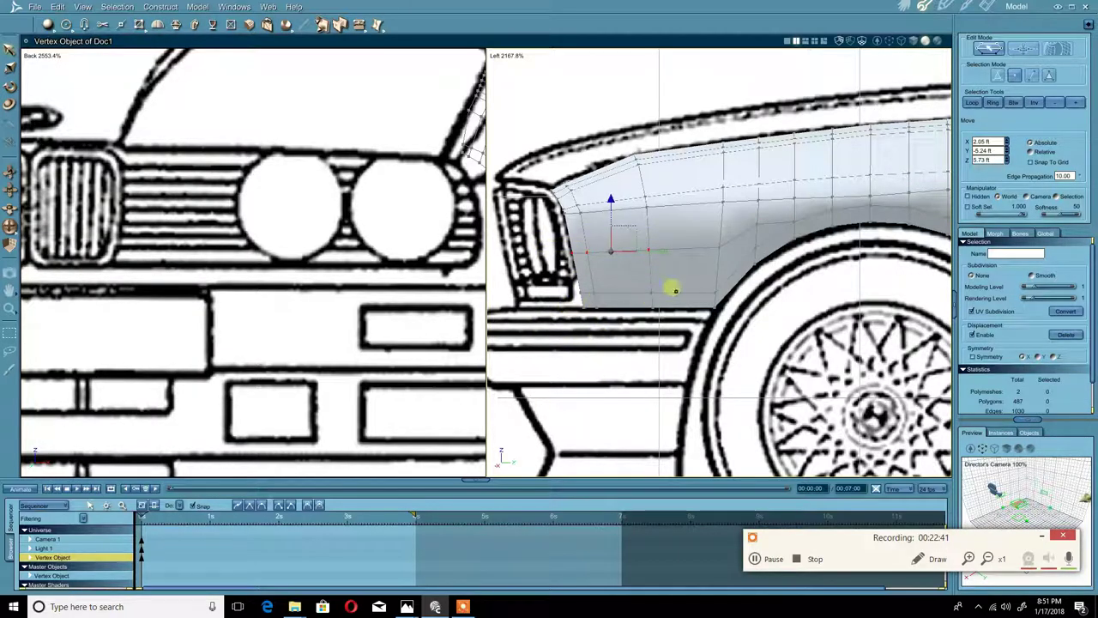
drag(516, 345, 782, 243)
middle_drag(834, 244, 618, 232)
middle_drag(710, 233, 619, 238)
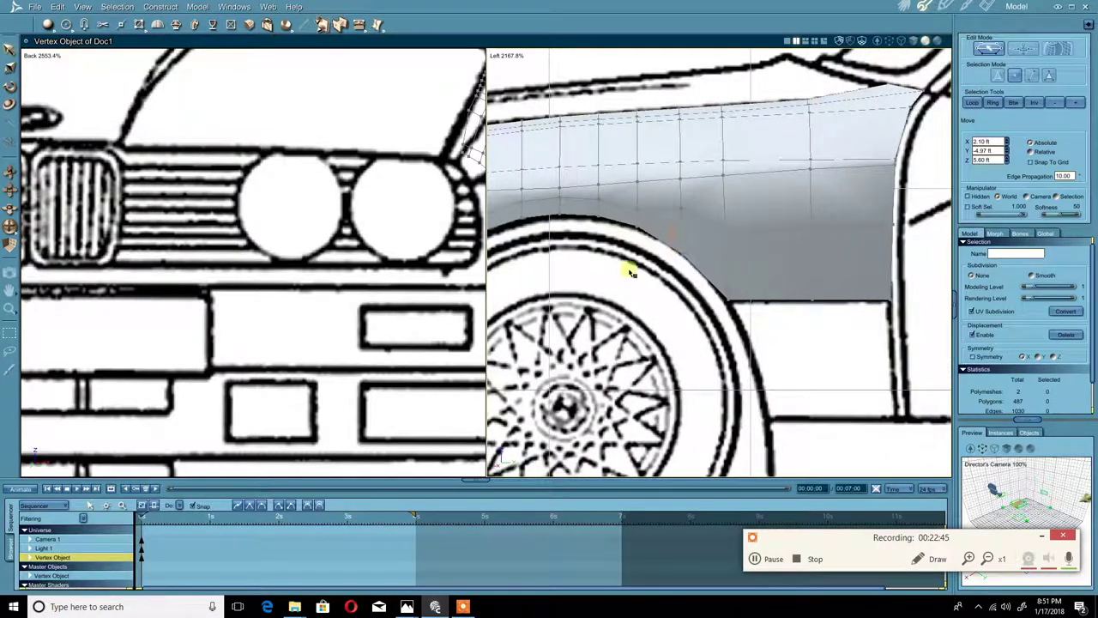
middle_drag(531, 278, 705, 290)
middle_drag(581, 292, 663, 295)
middle_drag(333, 253, 192, 258)
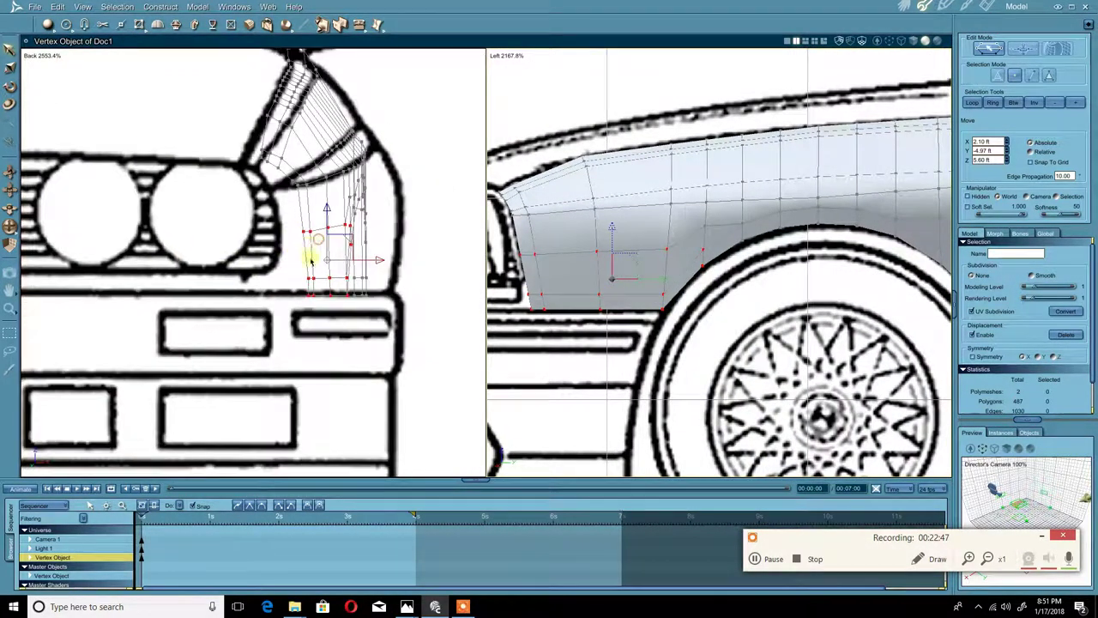
click(268, 247)
drag(306, 206, 352, 254)
middle_drag(702, 232, 689, 232)
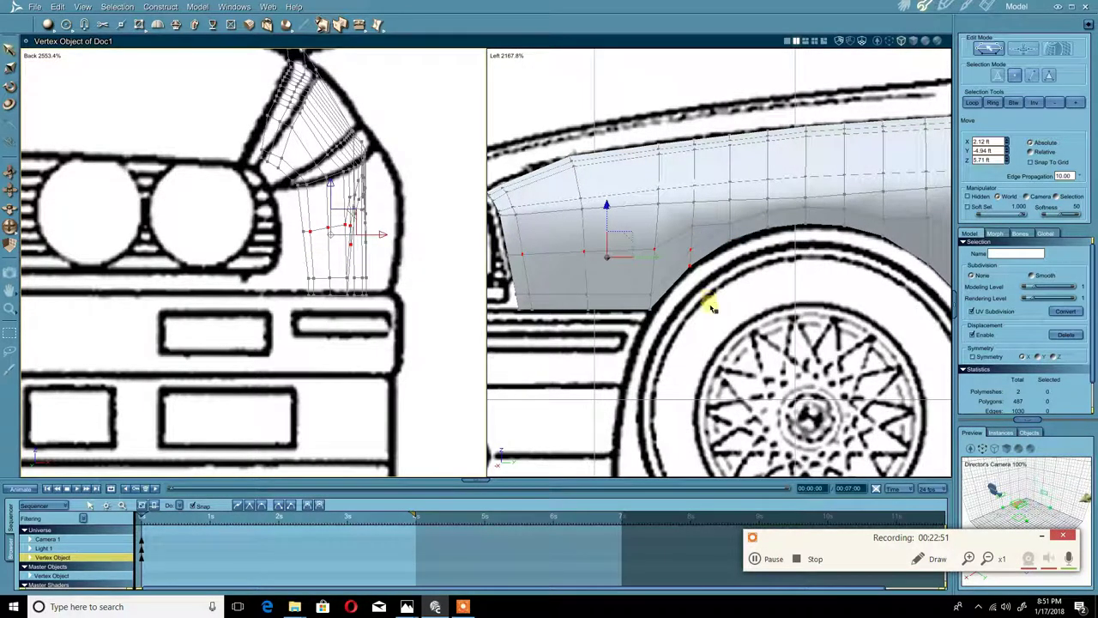
shift+drag(708, 295, 671, 241)
middle_drag(819, 251, 534, 216)
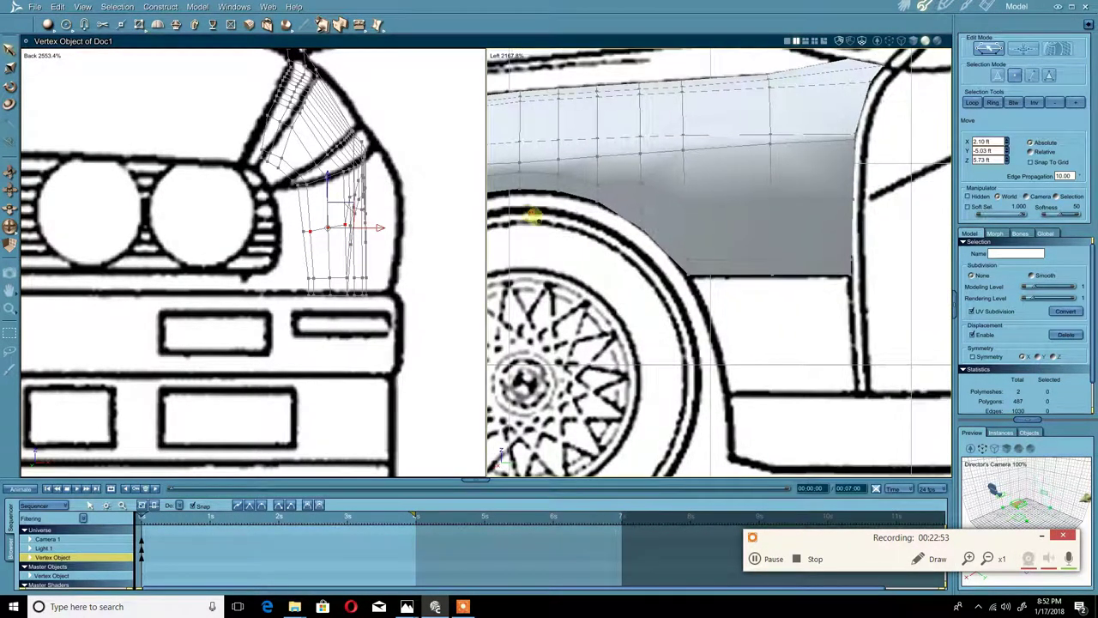
drag(905, 220, 658, 189)
middle_drag(438, 229, 657, 231)
middle_drag(745, 243, 883, 242)
click(593, 254)
- In the back view, shift the vertex pairs at the fender's lower front edge slightly inboard, the second-lowest pair to about X 2.00 ft
drag(559, 190, 645, 227)
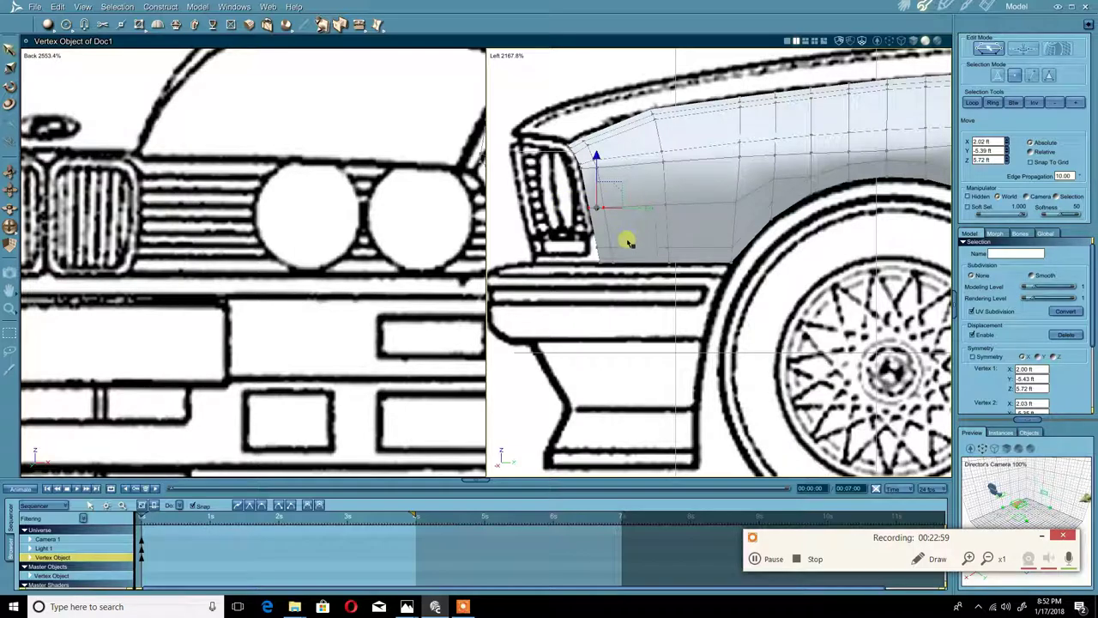
middle_drag(417, 237, 204, 215)
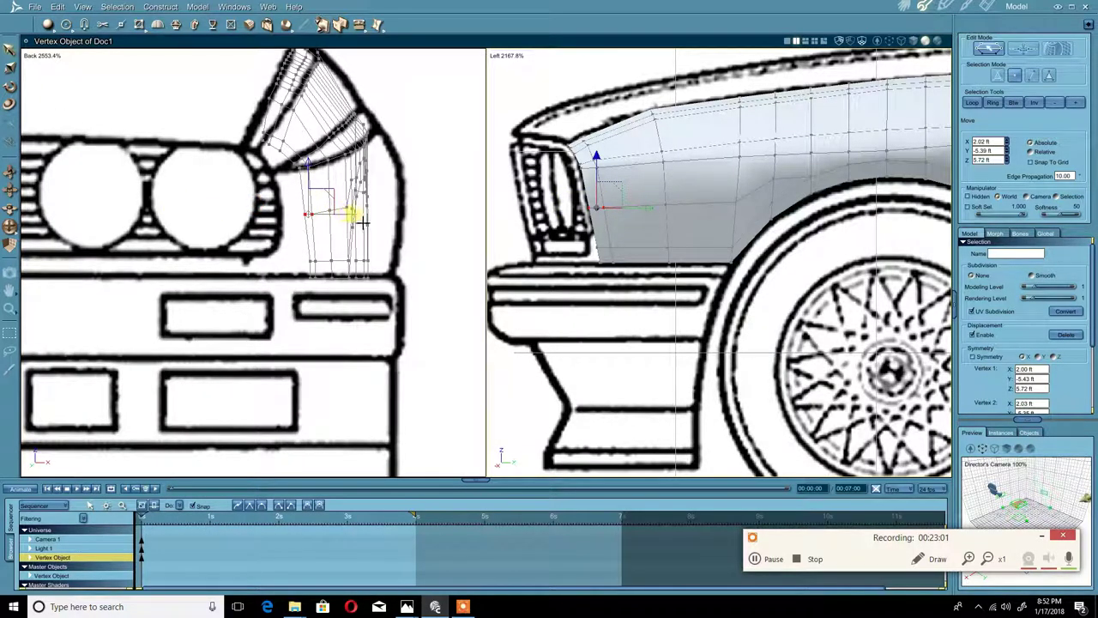
drag(364, 223, 352, 262)
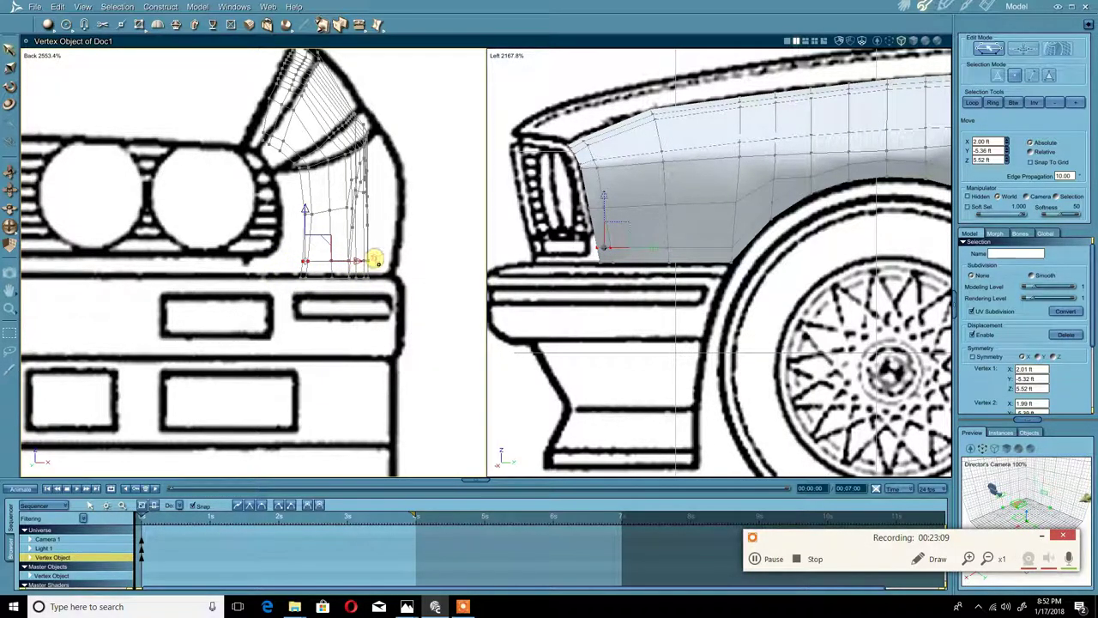
click(333, 293)
drag(316, 281, 385, 283)
click(326, 302)
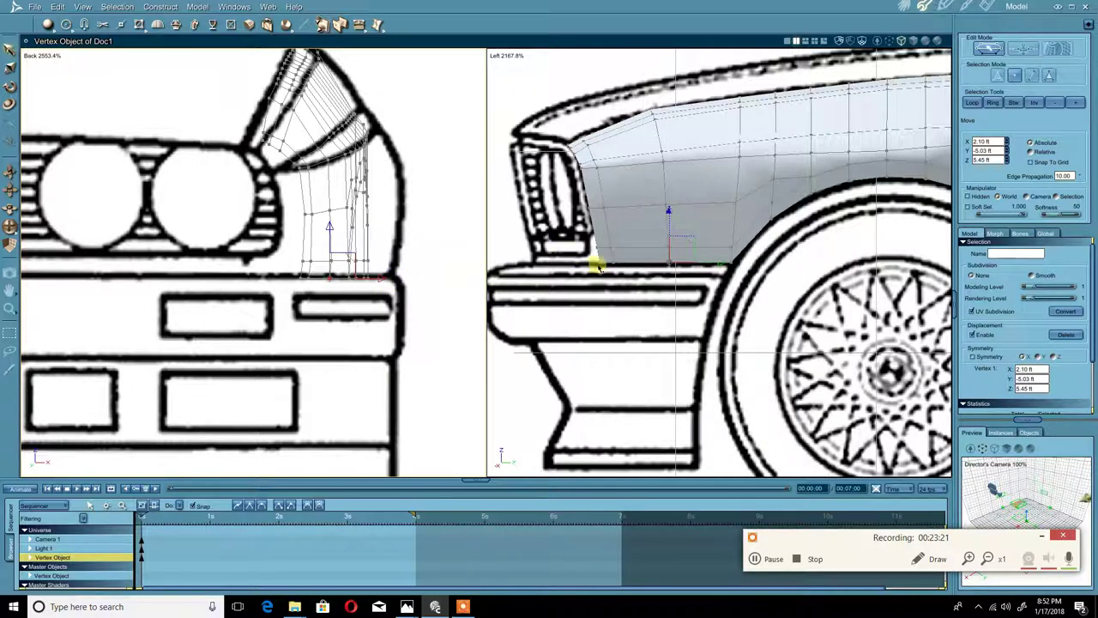
key(ctrl+z)
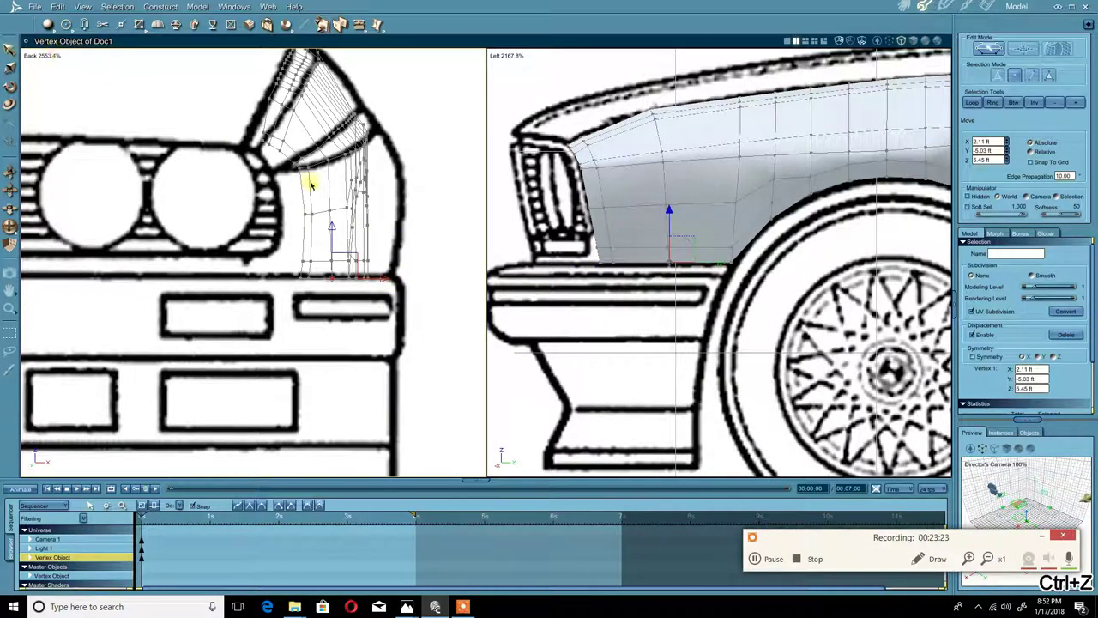
- Replace the left view with the Director's Camera and select the lowest edge on the fender's front border
click(506, 57)
click(507, 124)
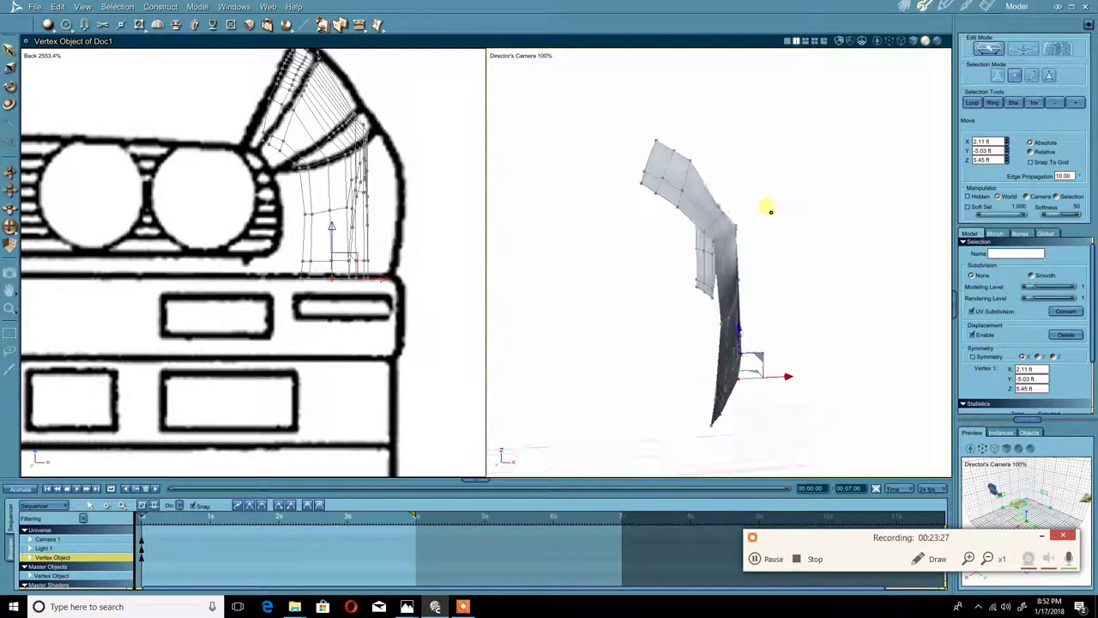
scroll(767, 210, down, 5)
middle_drag(777, 264, 746, 274)
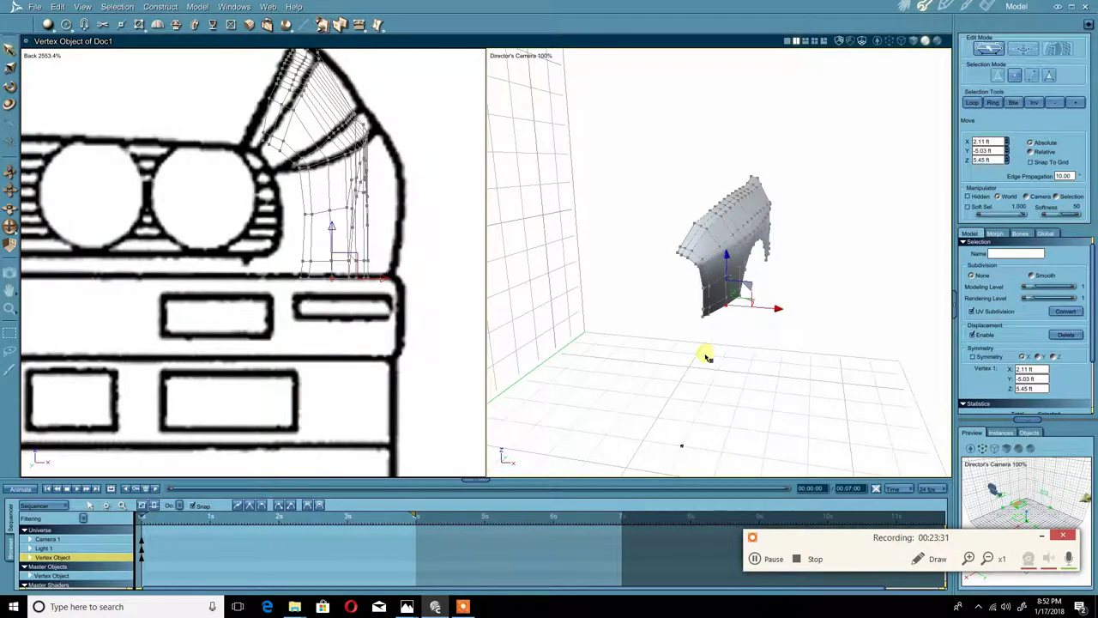
click(707, 356)
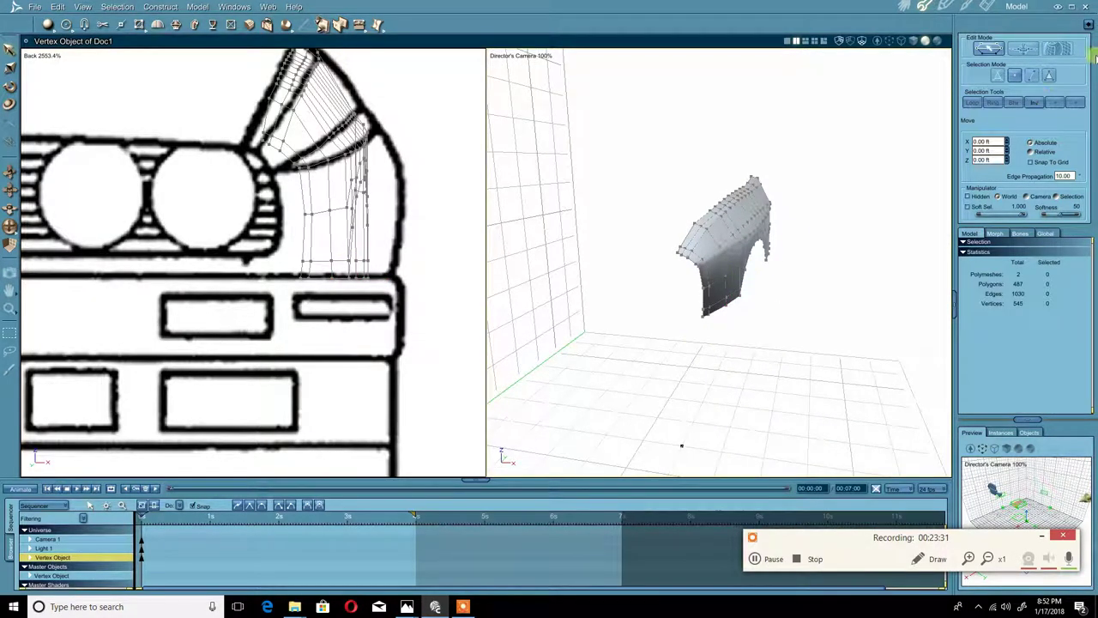
click(1032, 75)
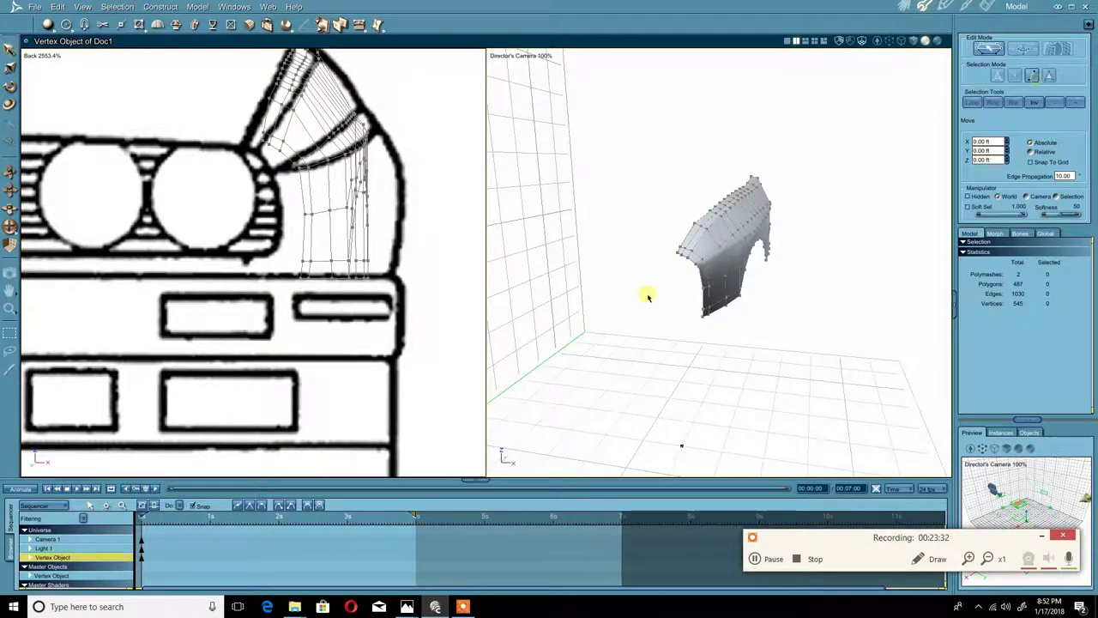
click(702, 315)
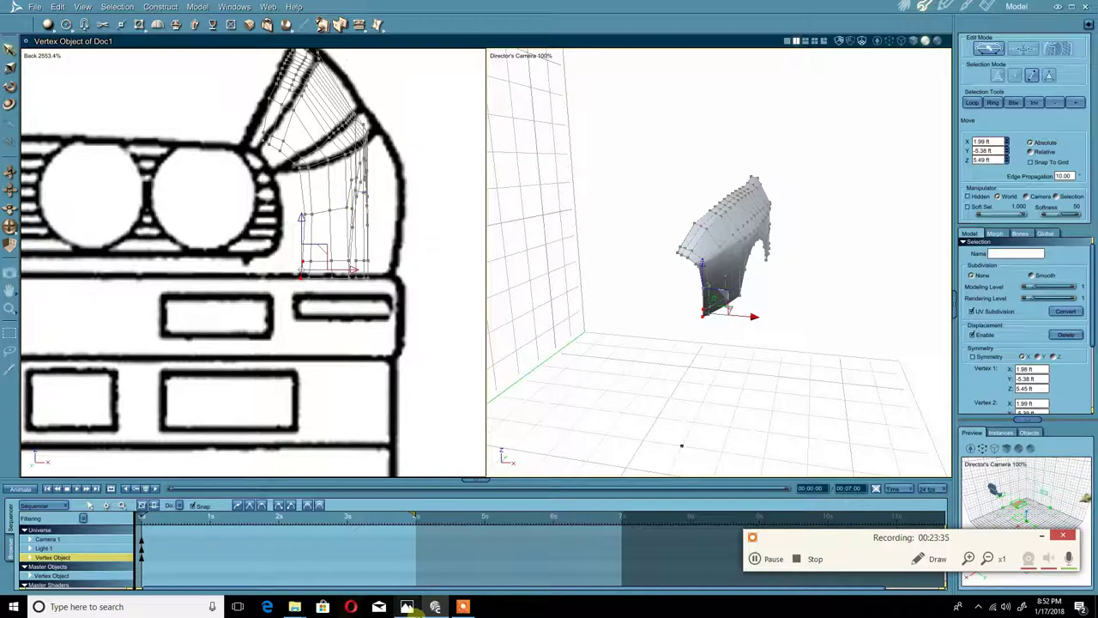
- Switch to Photos and examine the fender's front corner below the headlight in silver1 (1).jpg
mouse_move(410, 606)
click(468, 553)
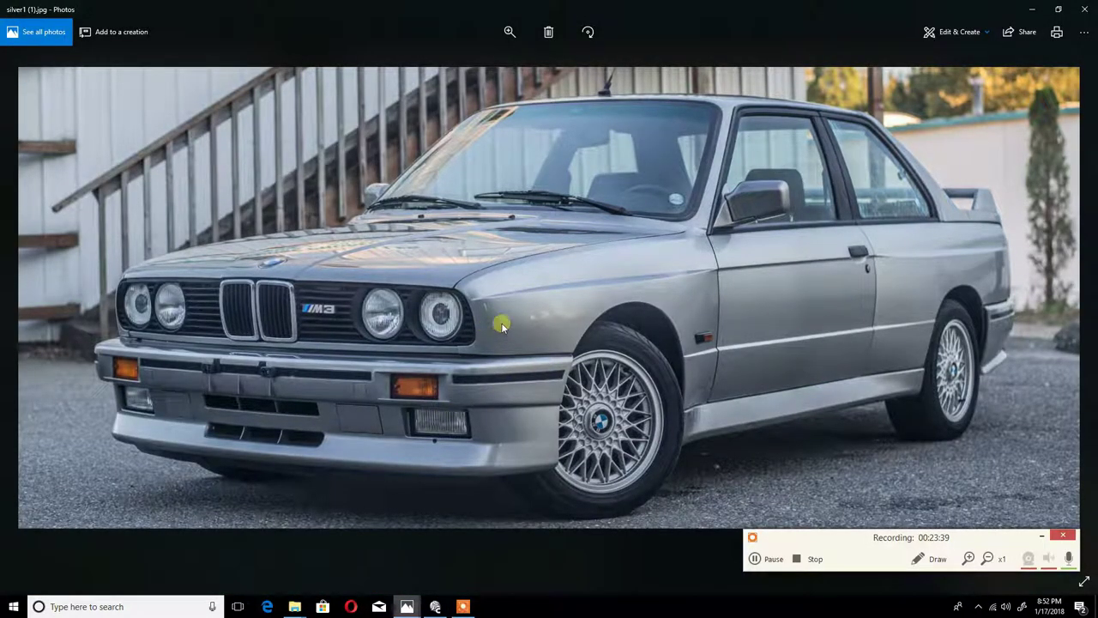
click(435, 606)
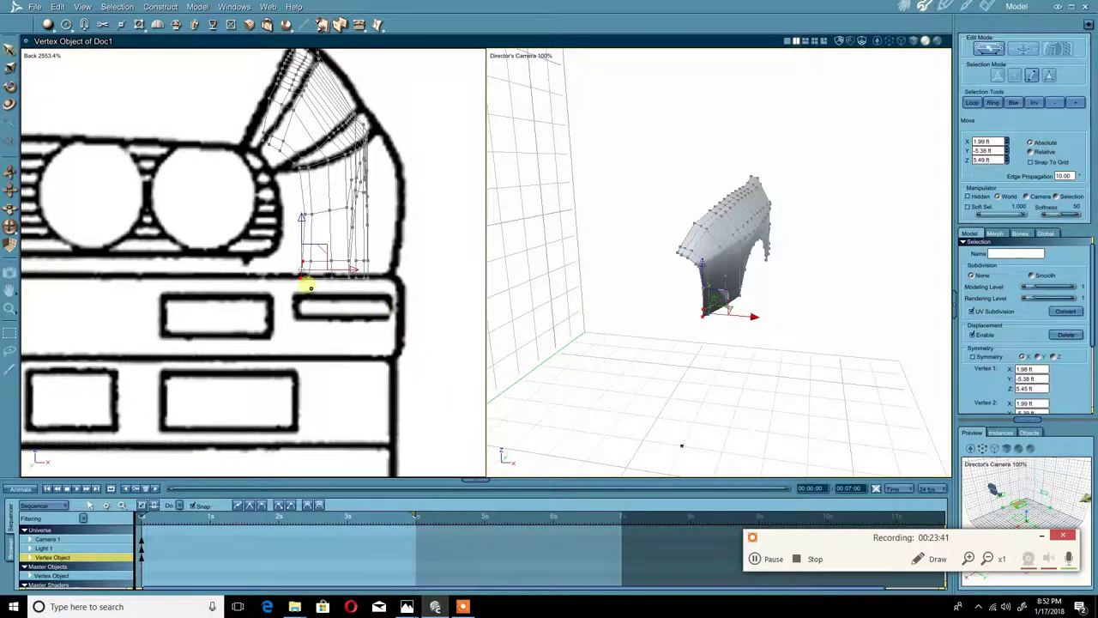
- Extrude the selected lowest front edge with Dynamic Extrusion and move the new edge inboard below the headlights to about X 1.79 ft
middle_drag(308, 288, 414, 308)
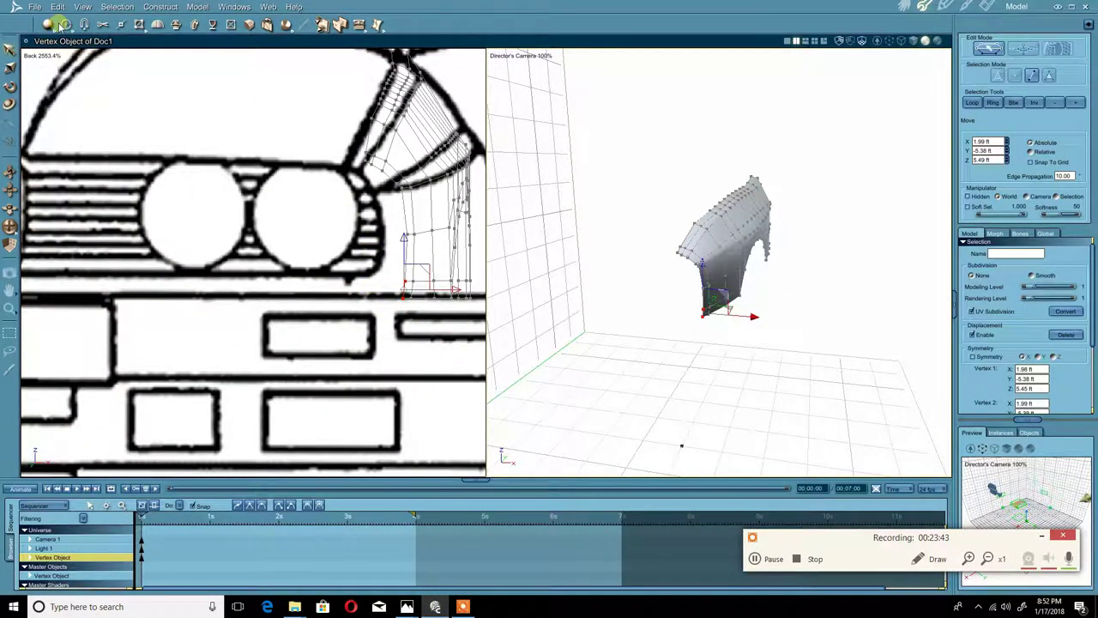
click(176, 24)
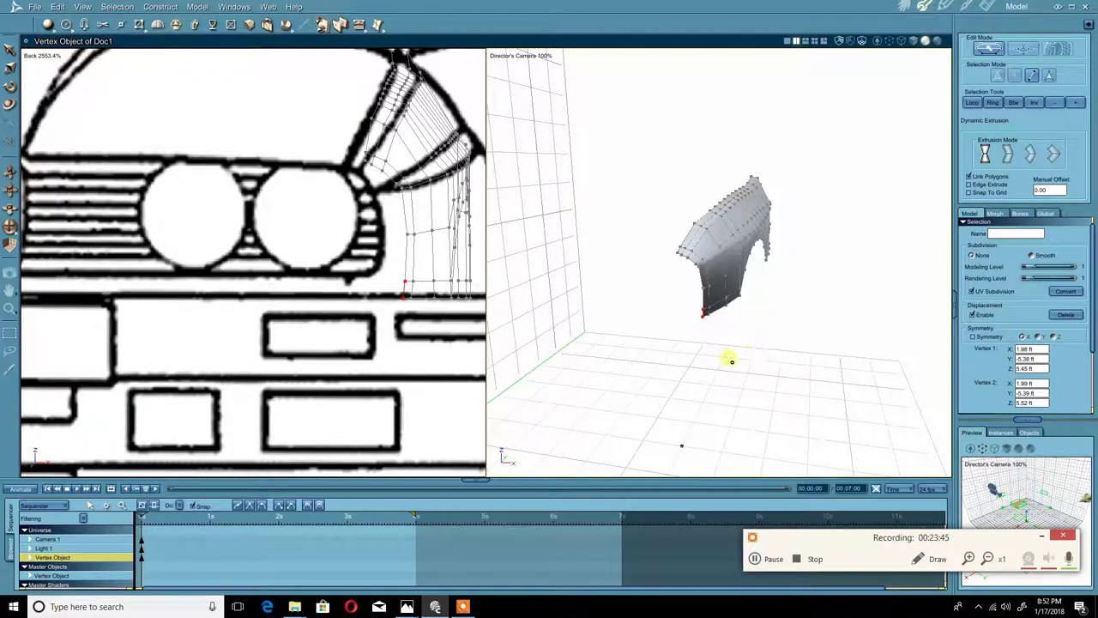
scroll(732, 362, up, 2)
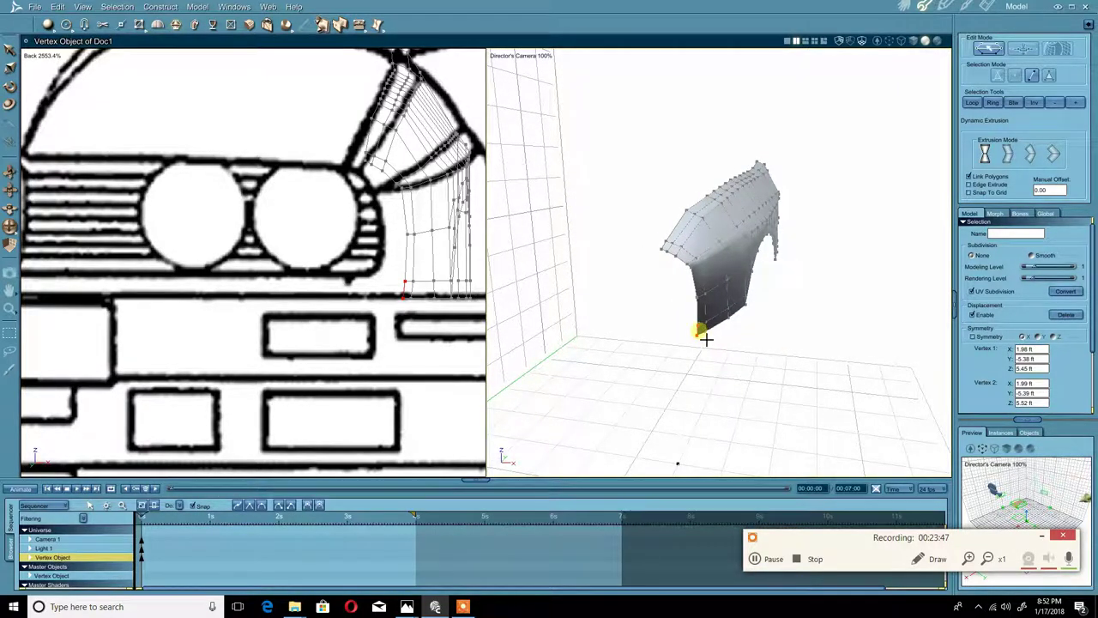
drag(688, 340, 675, 322)
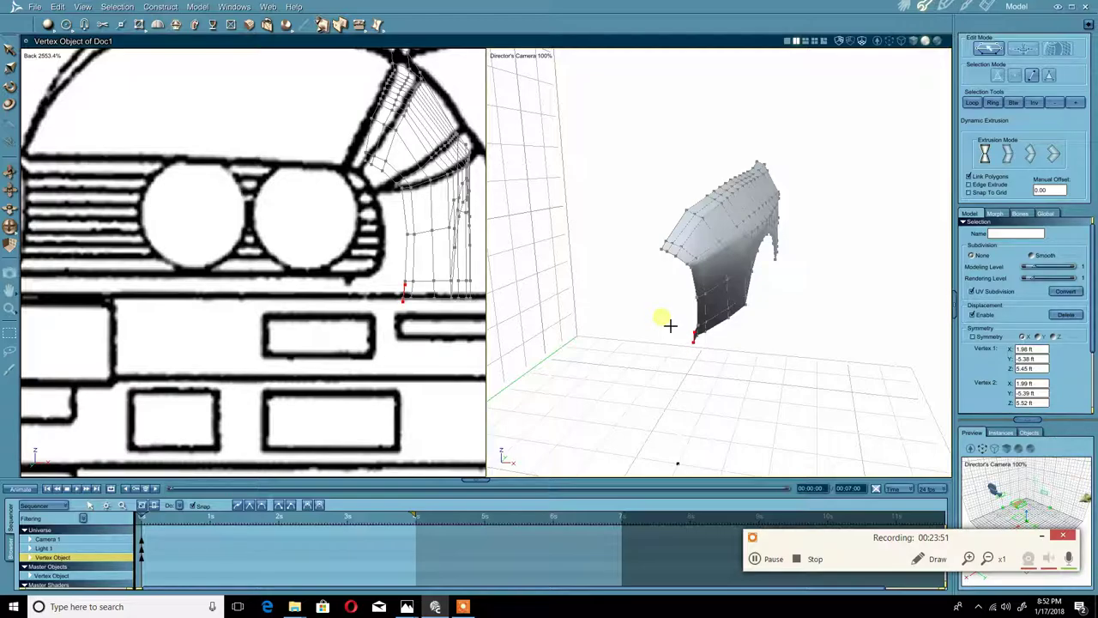
right_click(678, 322)
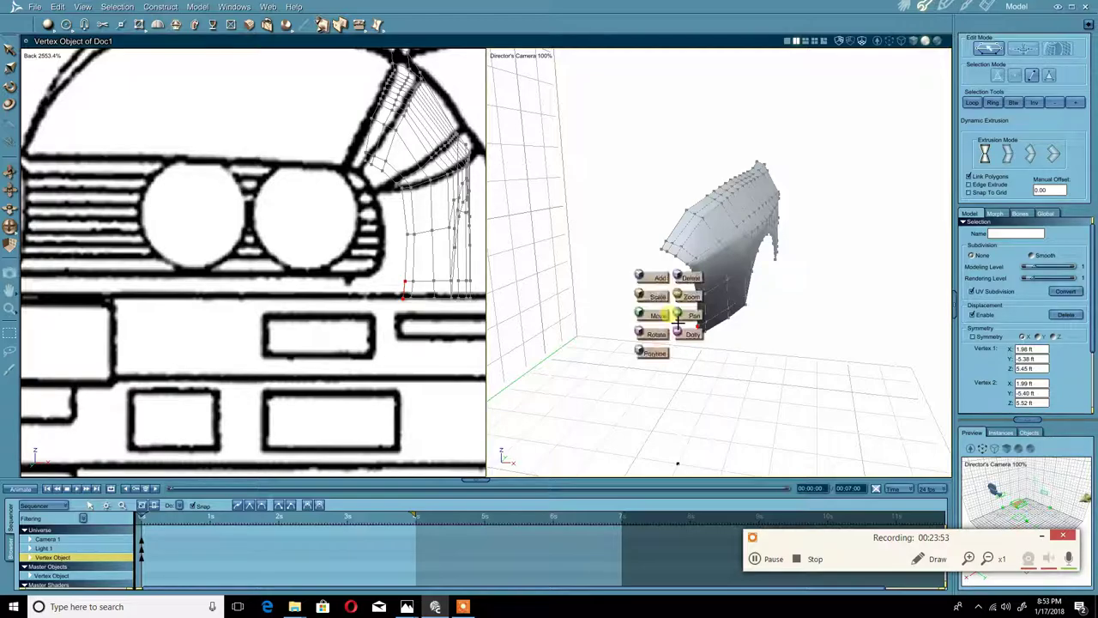
click(659, 315)
drag(754, 343, 707, 325)
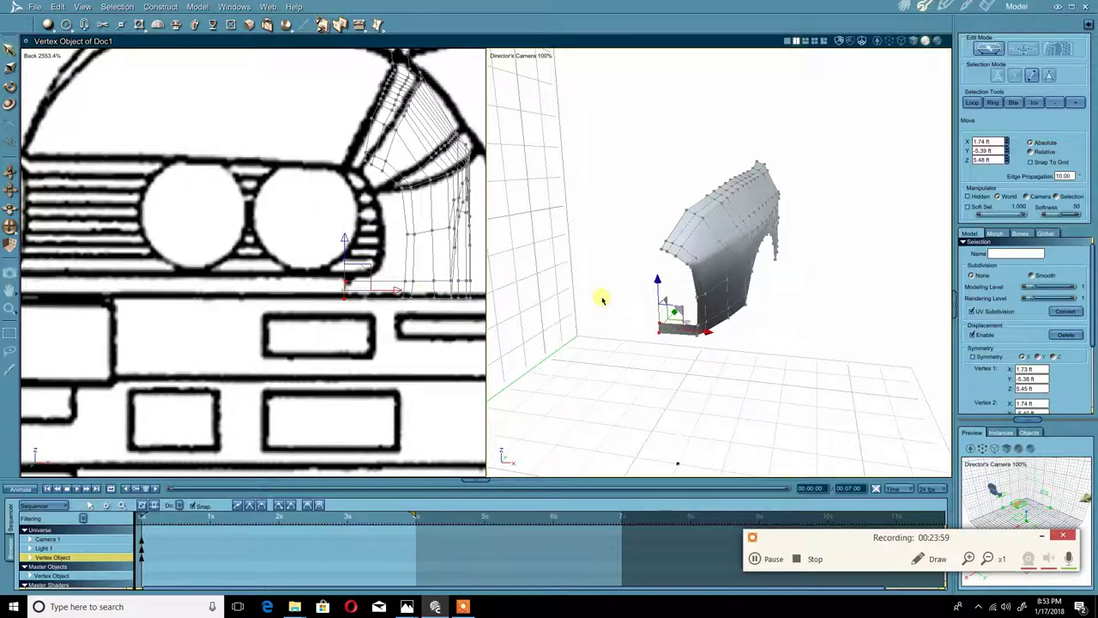
middle_drag(394, 162, 409, 201)
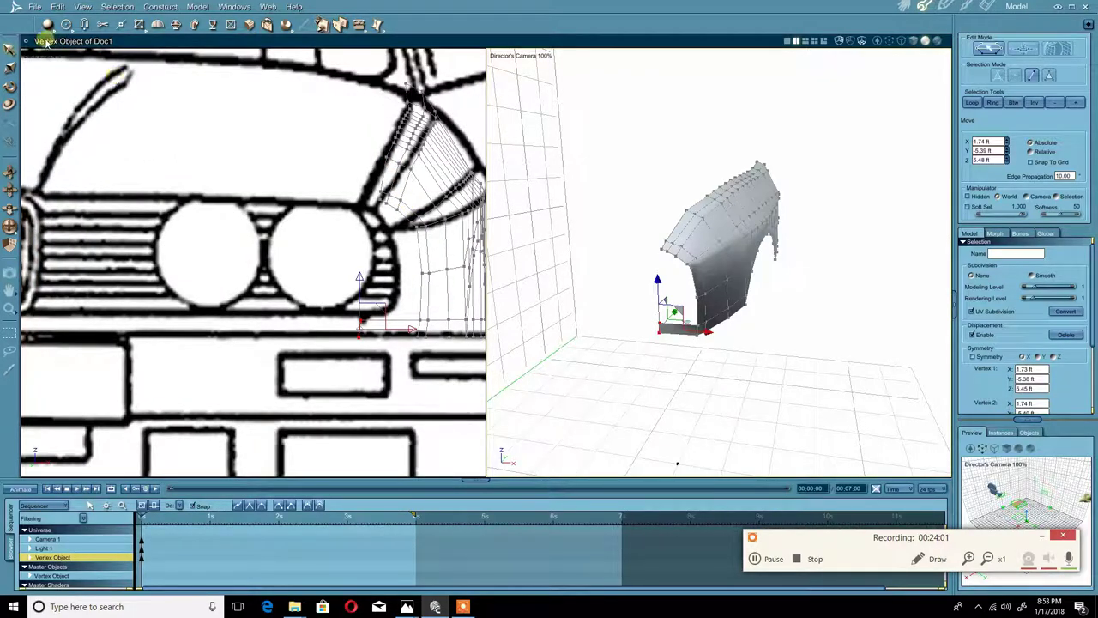
drag(412, 326, 422, 322)
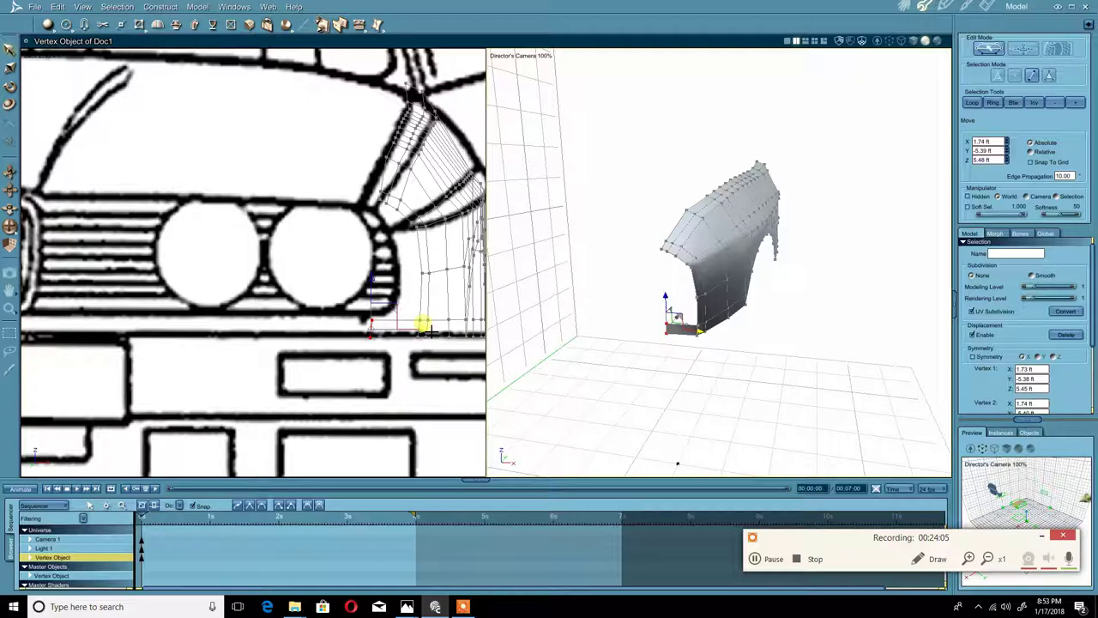
- Replace the back view with the top view and move the extruded edge forward to Y -5.55 ft, onto the blueprint's front outline
middle_drag(594, 268, 557, 312)
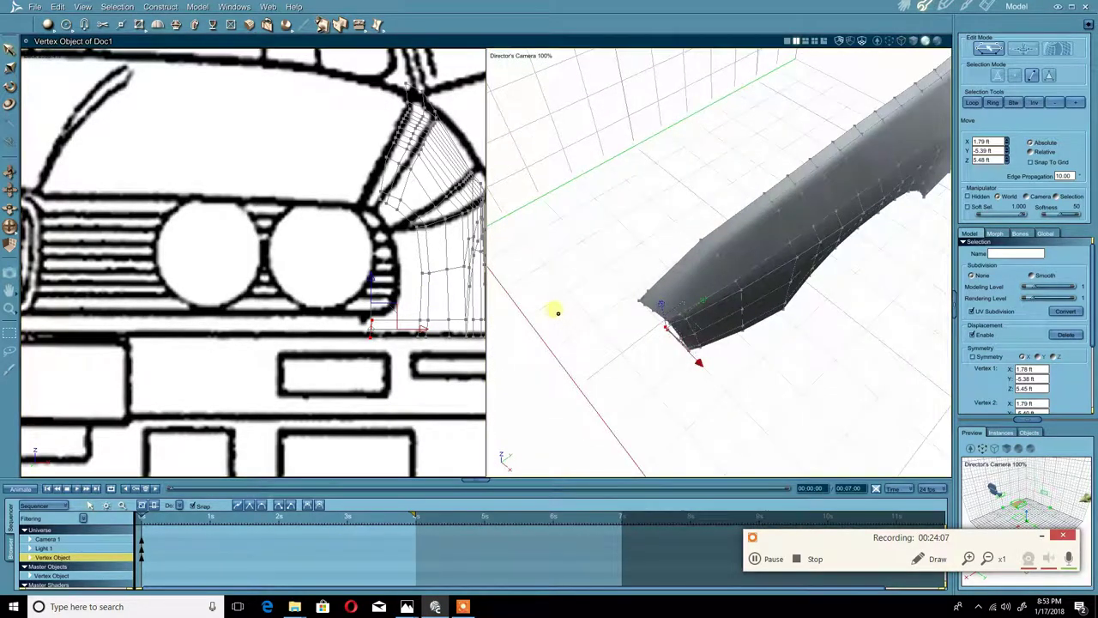
click(31, 55)
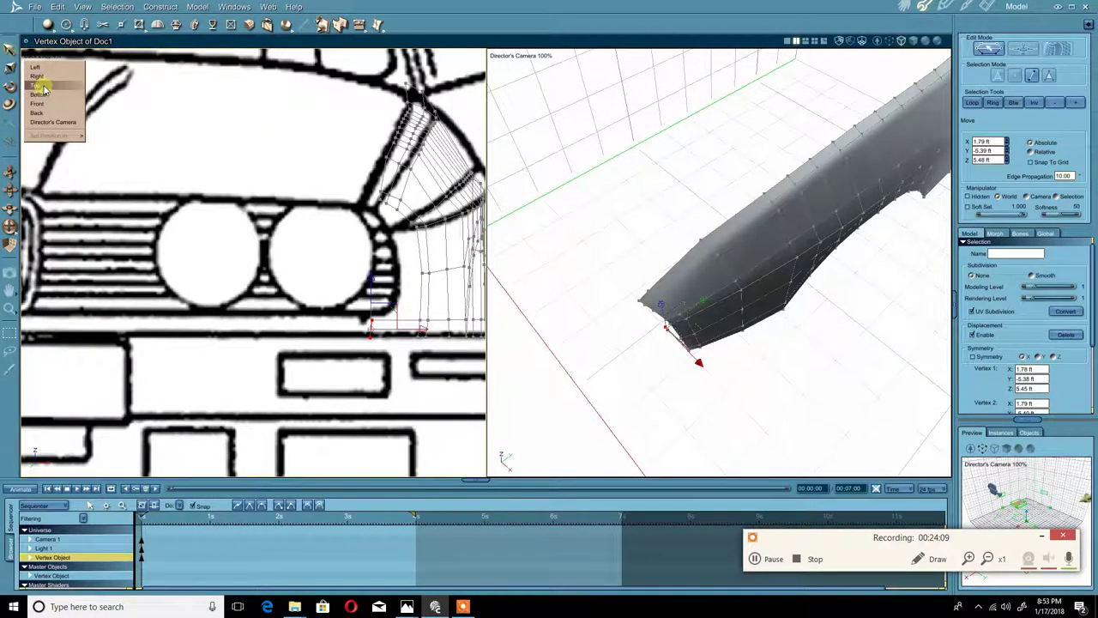
click(41, 82)
middle_drag(221, 160, 291, 167)
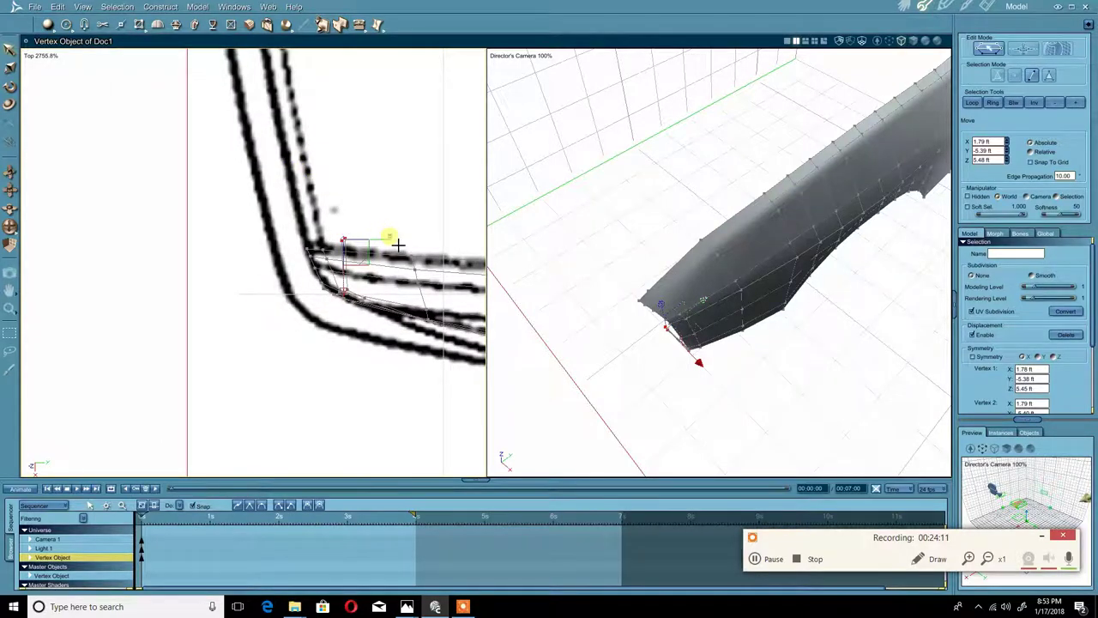
drag(398, 245, 359, 241)
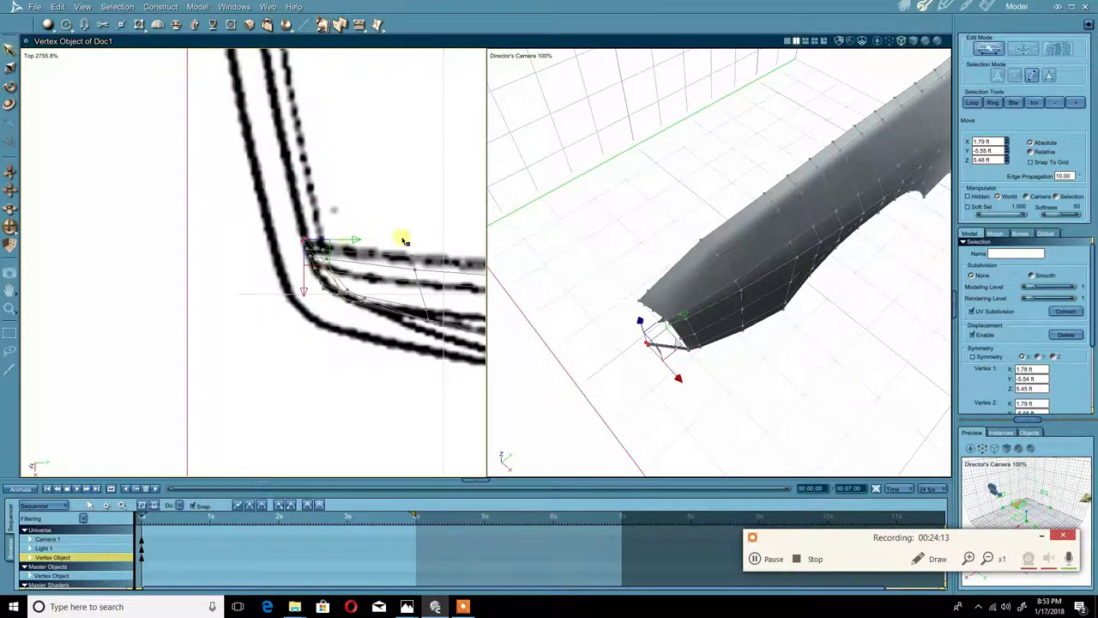
- Inspect the new strip below the headlight in the camera view and compare it with the silver car photo in Photos
middle_drag(501, 321, 534, 363)
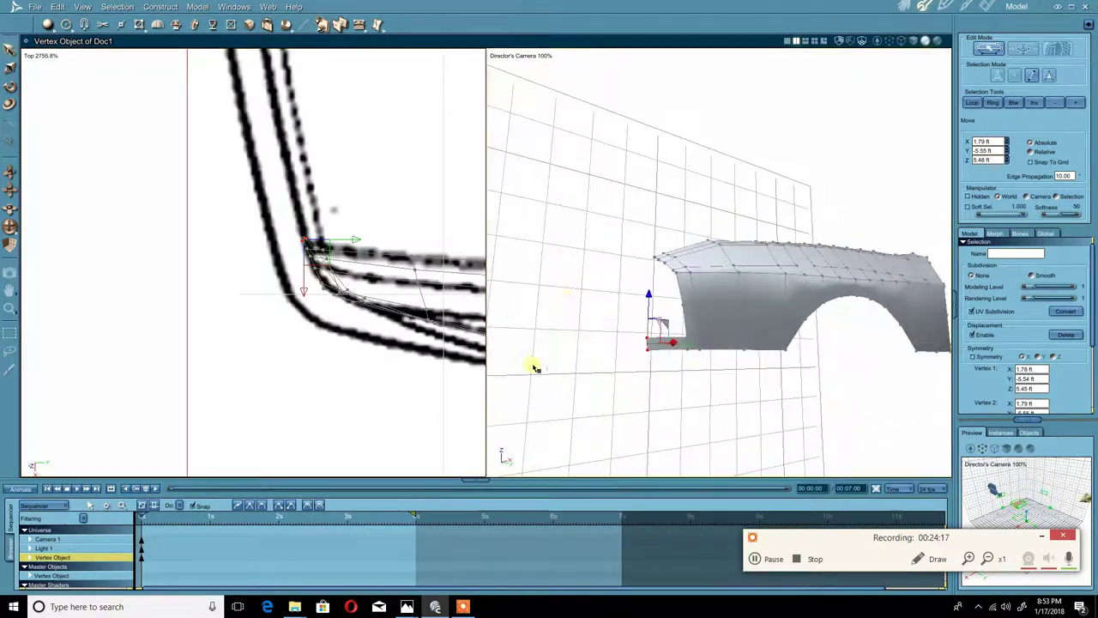
mouse_move(410, 605)
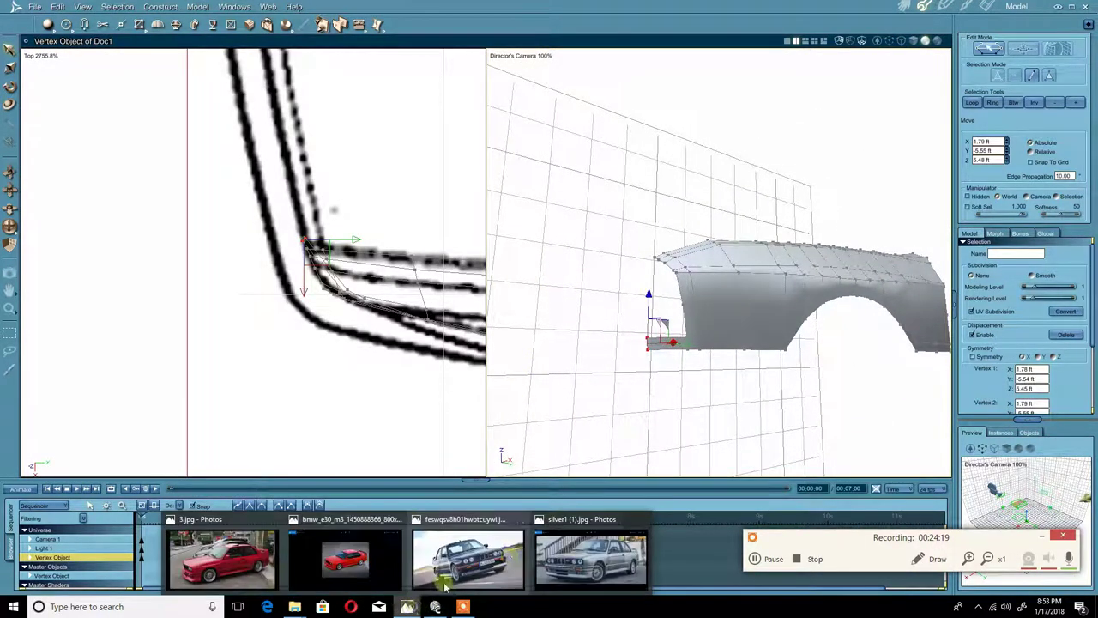
click(566, 560)
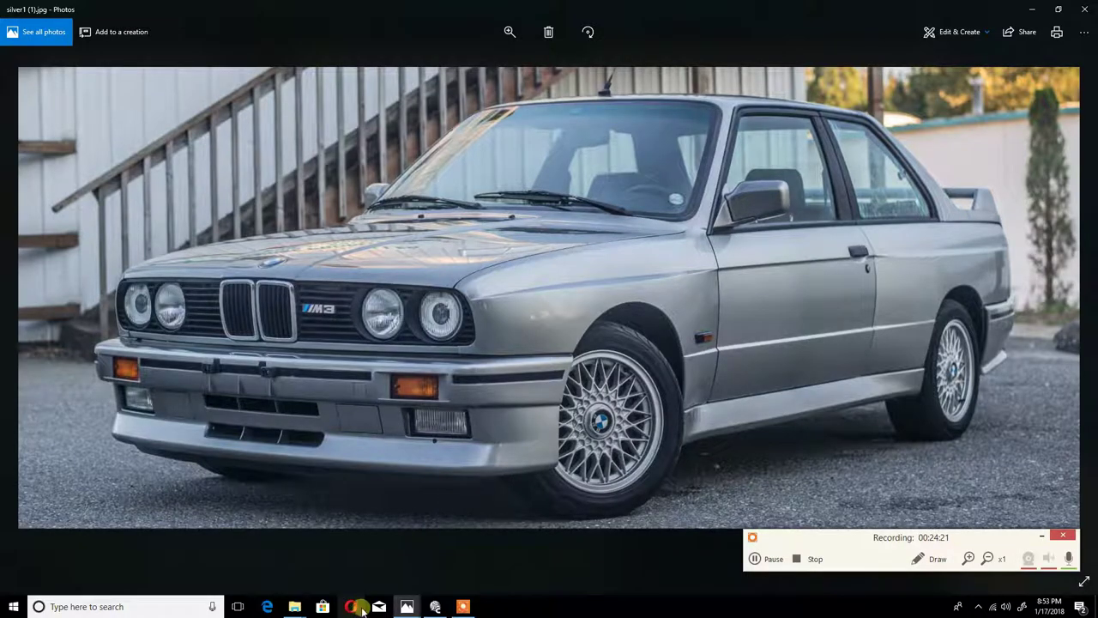
- Switch back to the modeller and insert an edge across the strip below the headlight with Extract Along, at about X 1.89 ft, Y -5.46 ft
click(435, 607)
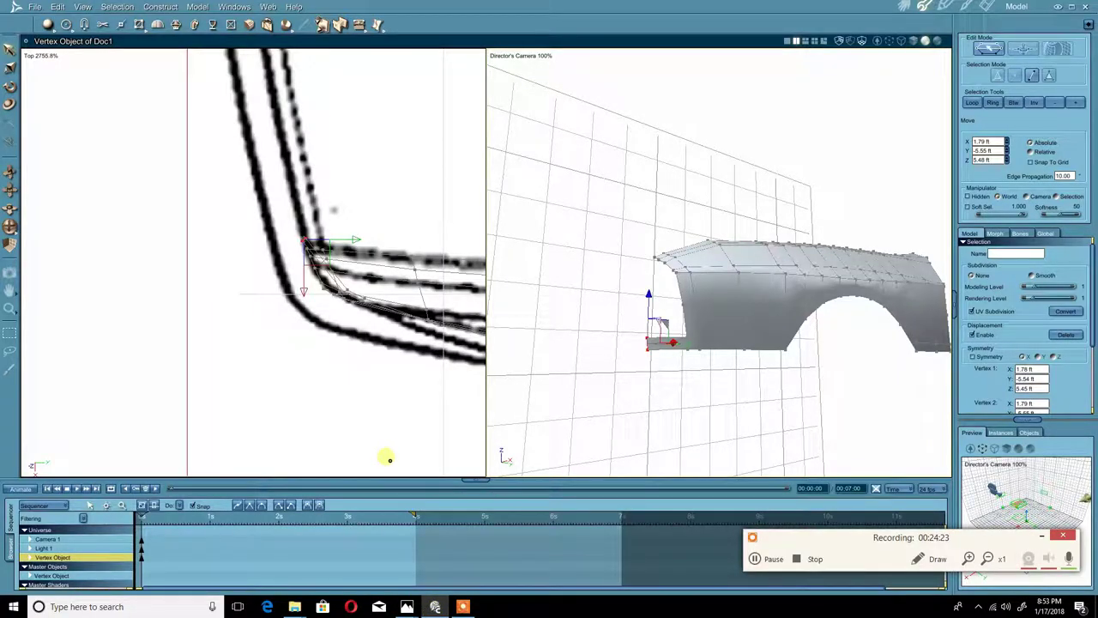
middle_drag(677, 347, 656, 386)
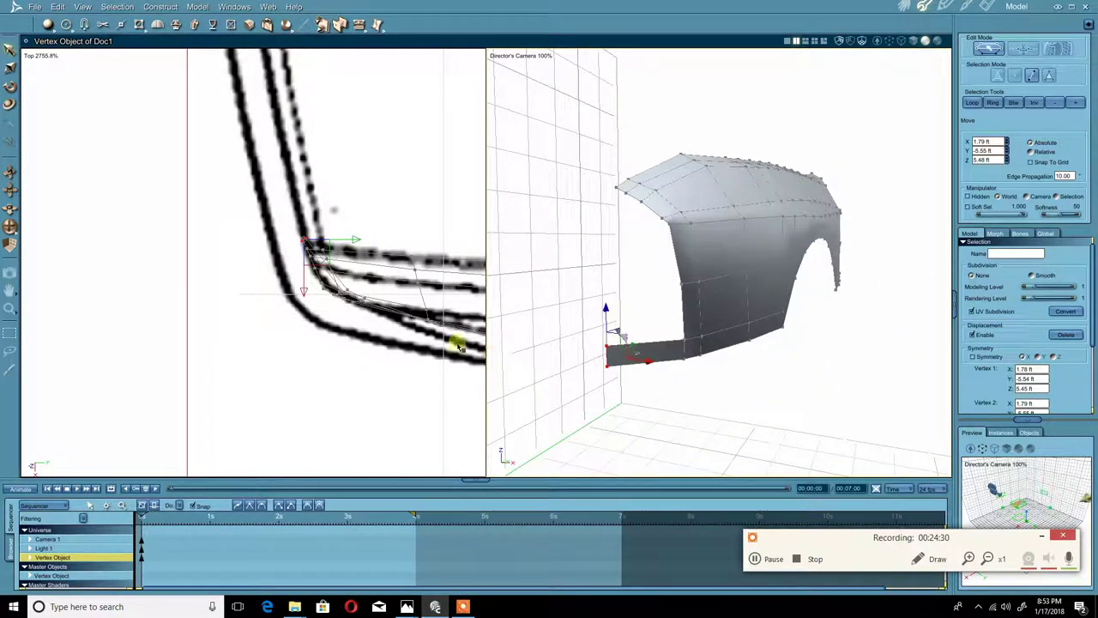
click(364, 26)
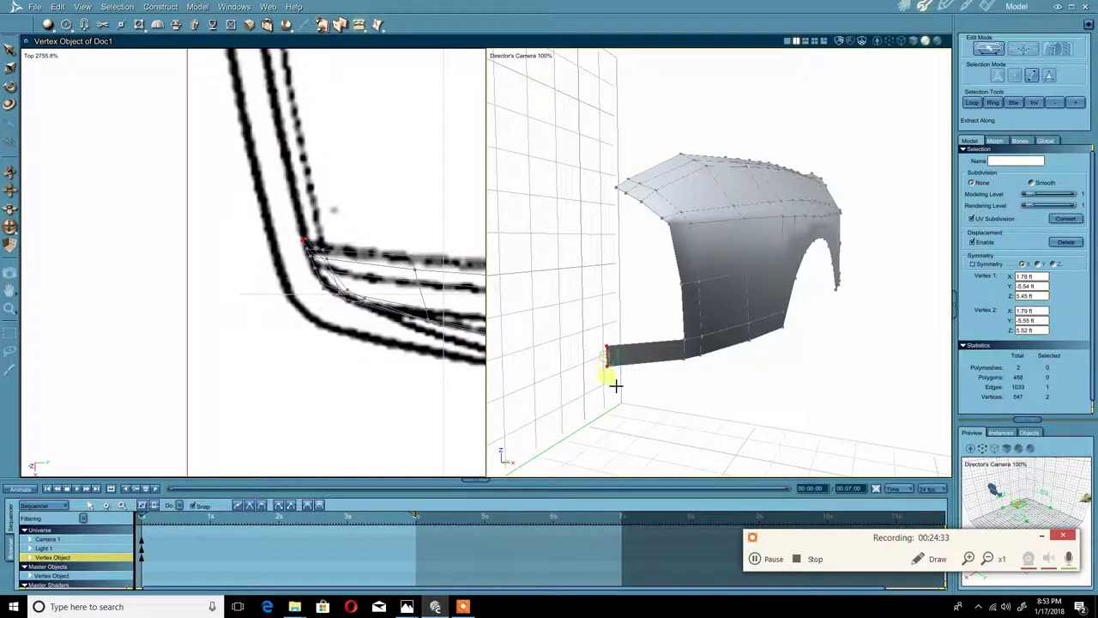
click(608, 438)
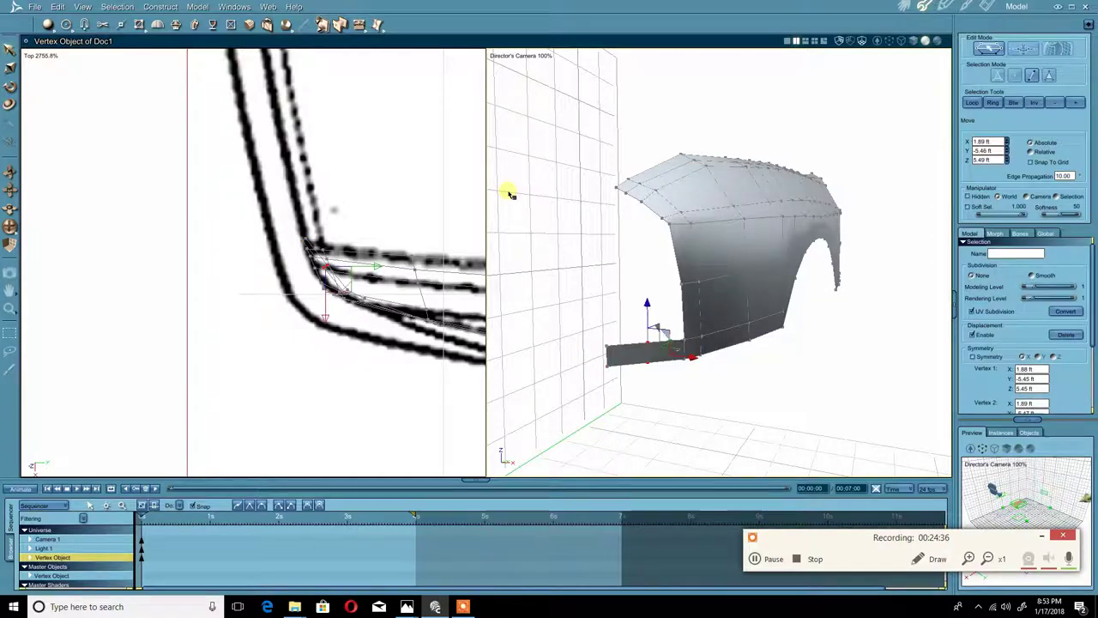
- Apply Extract Around to the strip's middle edge, splitting it into two spaced edges
click(367, 29)
click(360, 78)
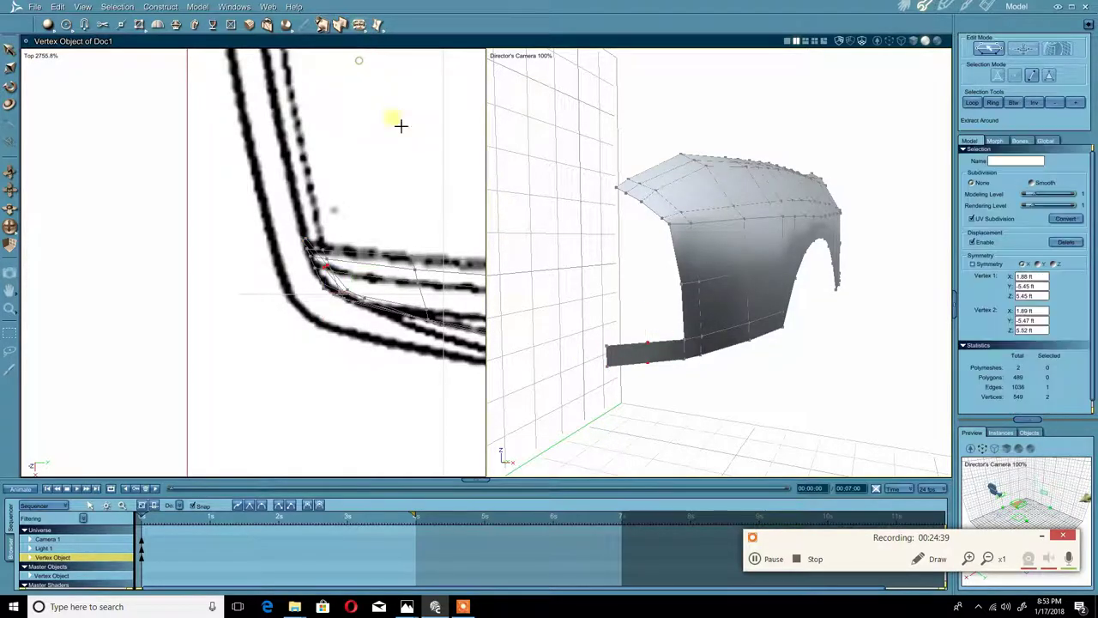
click(364, 29)
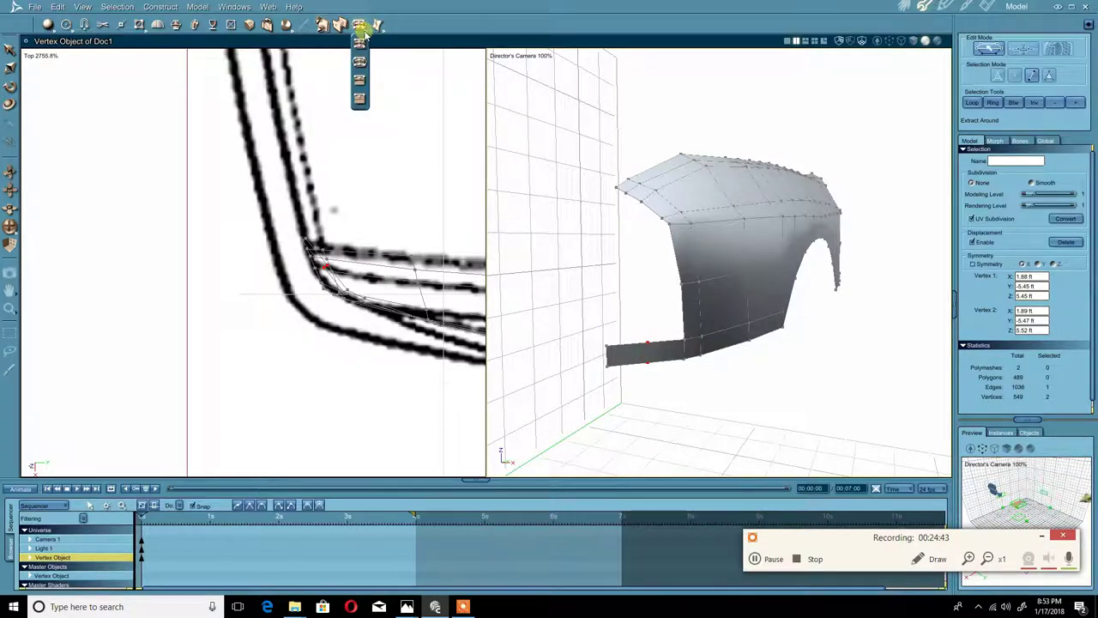
click(360, 41)
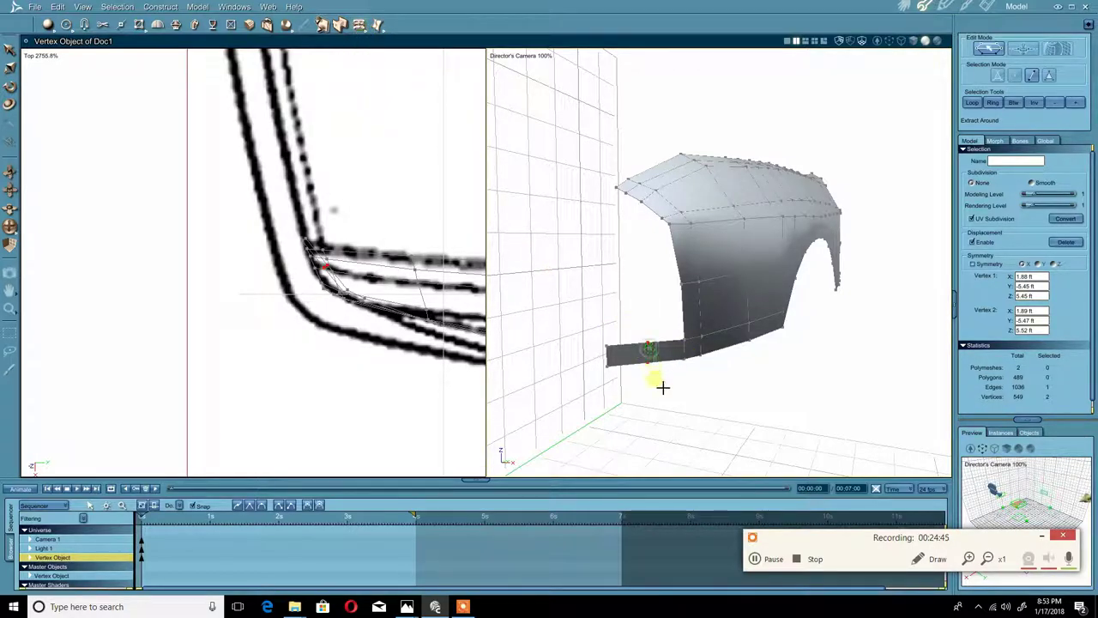
drag(663, 388, 662, 416)
- Move the two new strip edges to about X 1.90 ft, Y -5.50 ft and compare the curve with the silver car photo
middle_drag(691, 345, 686, 388)
drag(687, 356, 683, 367)
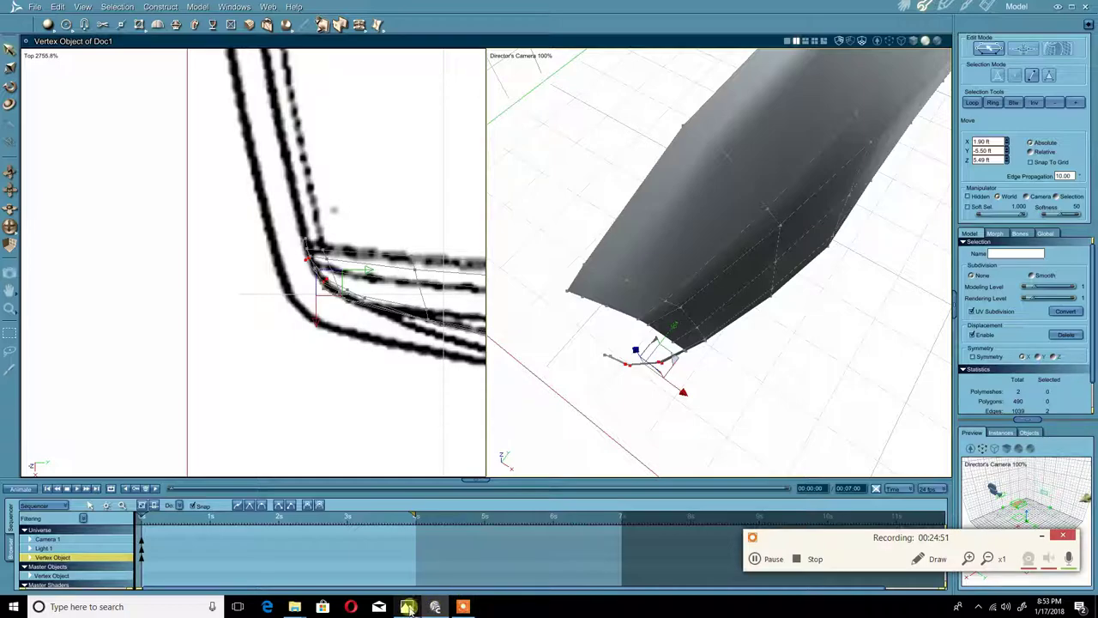
mouse_move(407, 604)
click(592, 561)
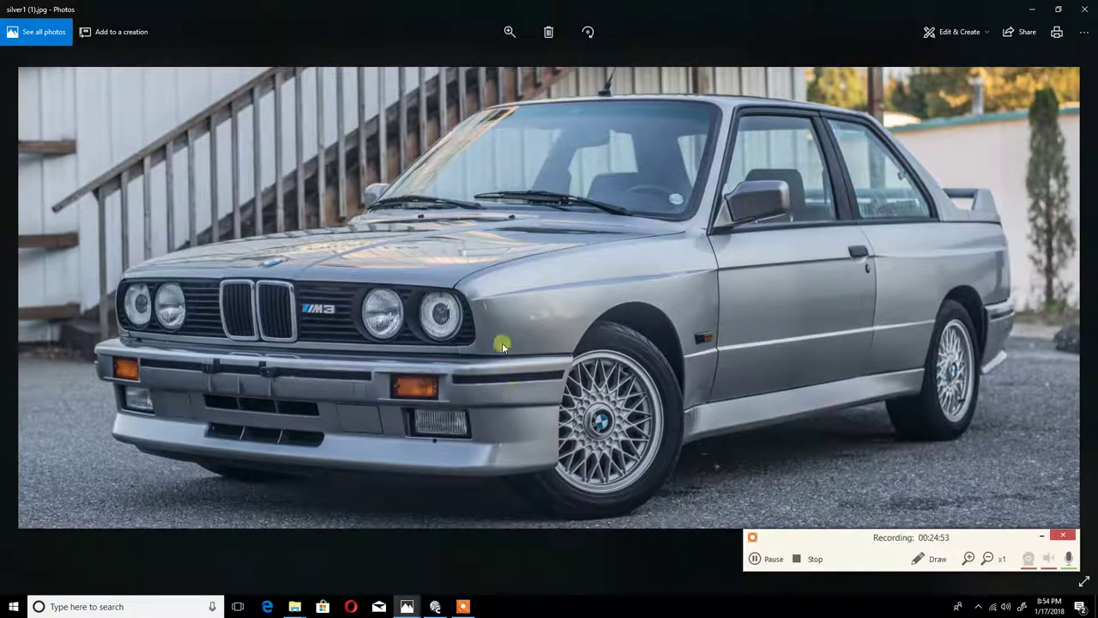
click(435, 606)
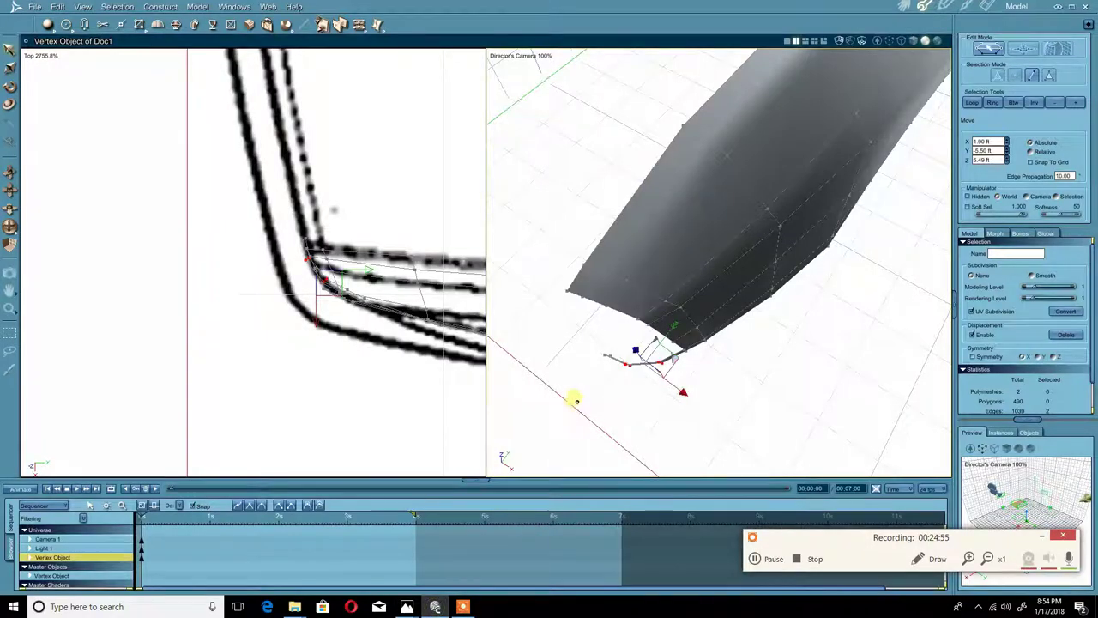
- Fine-tune the two edges to X 1.91 ft, Y -5.48 ft so the strip curves smoothly into the fender, and clear the selection
middle_drag(571, 397, 603, 378)
drag(702, 380, 699, 379)
middle_drag(682, 391, 606, 392)
drag(694, 355, 697, 354)
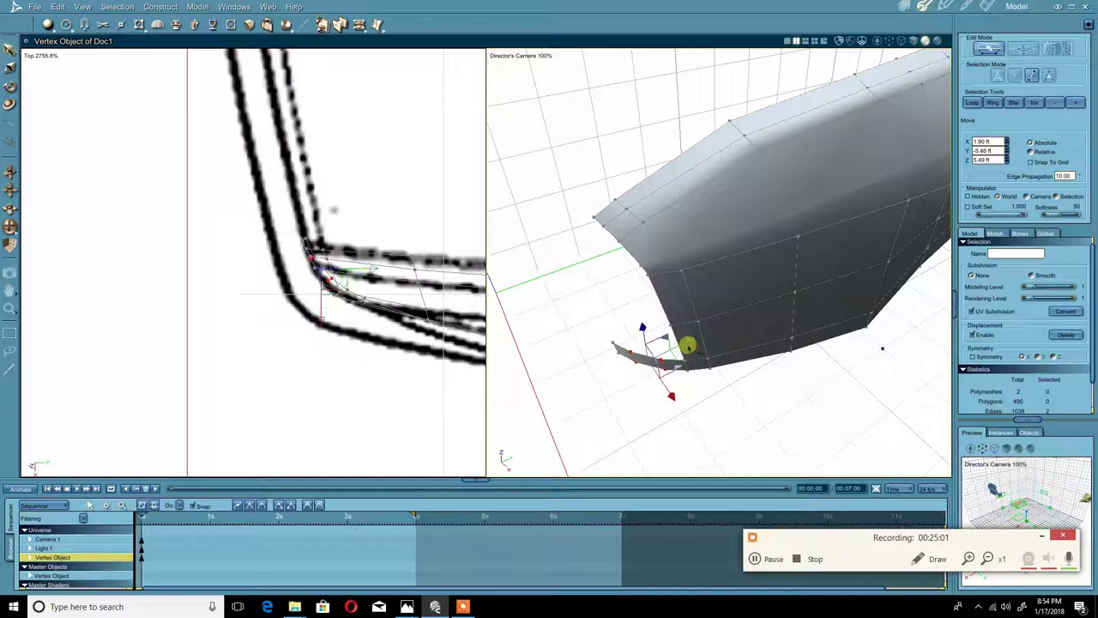
middle_drag(630, 389, 694, 393)
drag(702, 379, 706, 375)
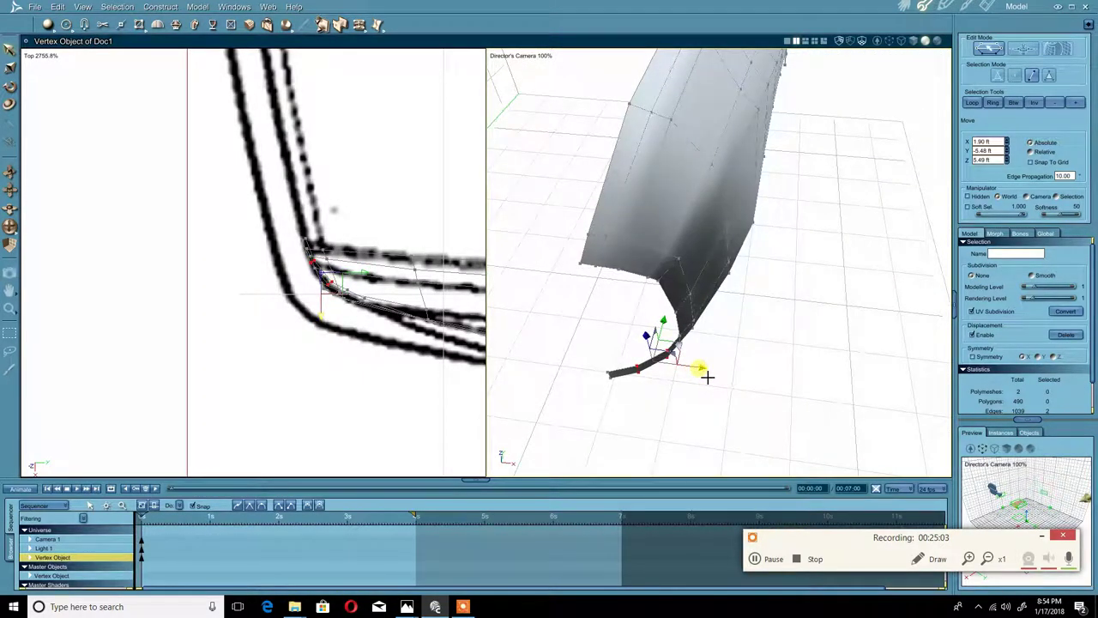
middle_drag(603, 359, 721, 359)
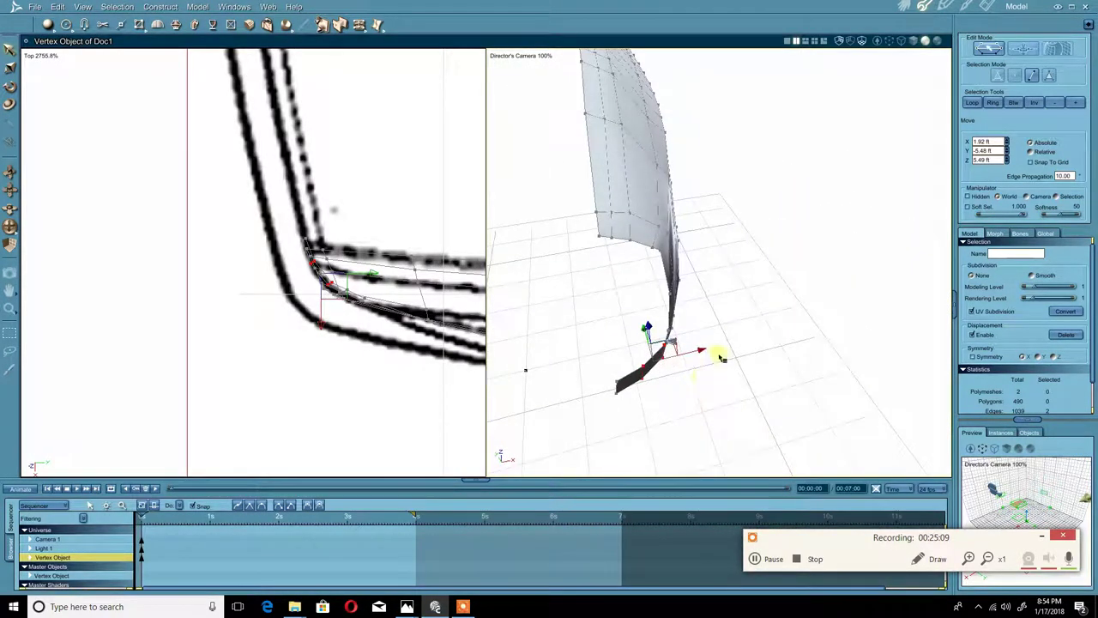
drag(710, 357, 707, 358)
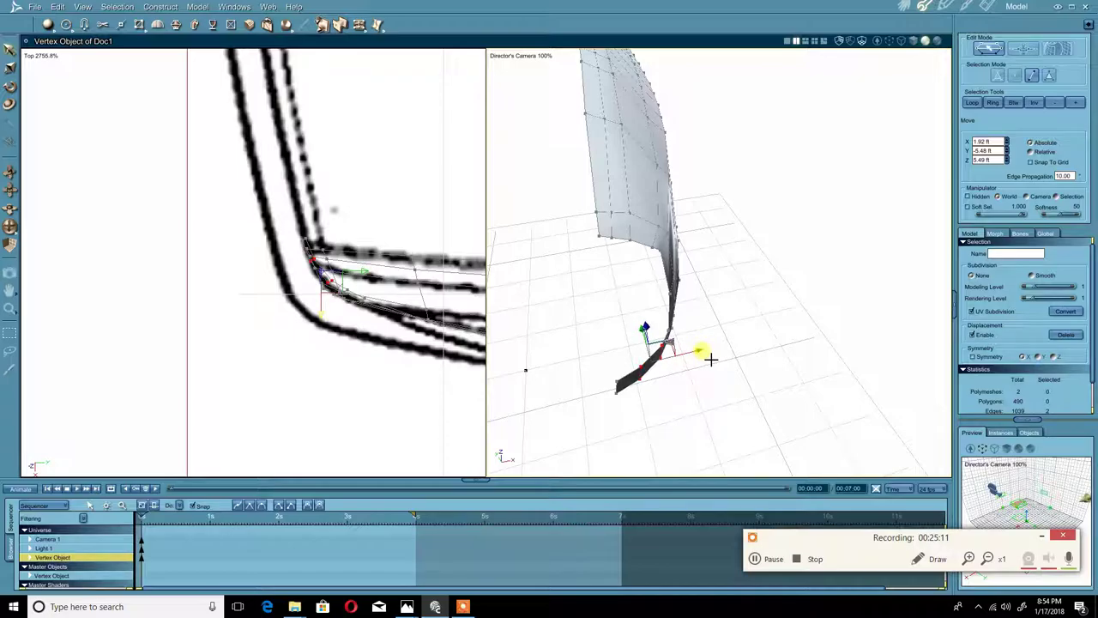
middle_drag(711, 357, 668, 321)
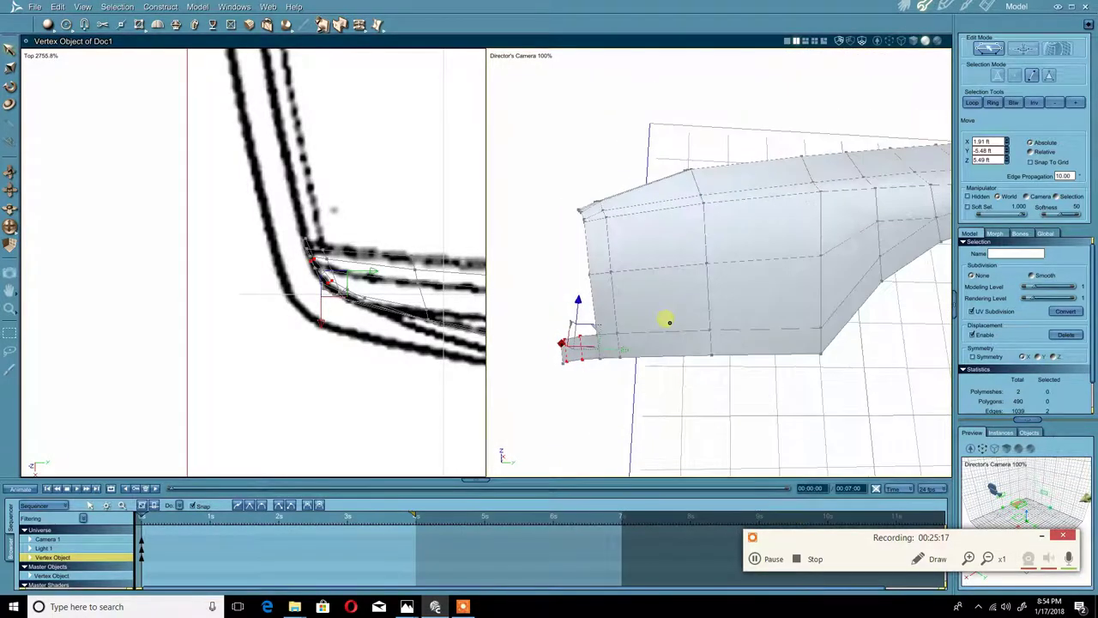
click(712, 456)
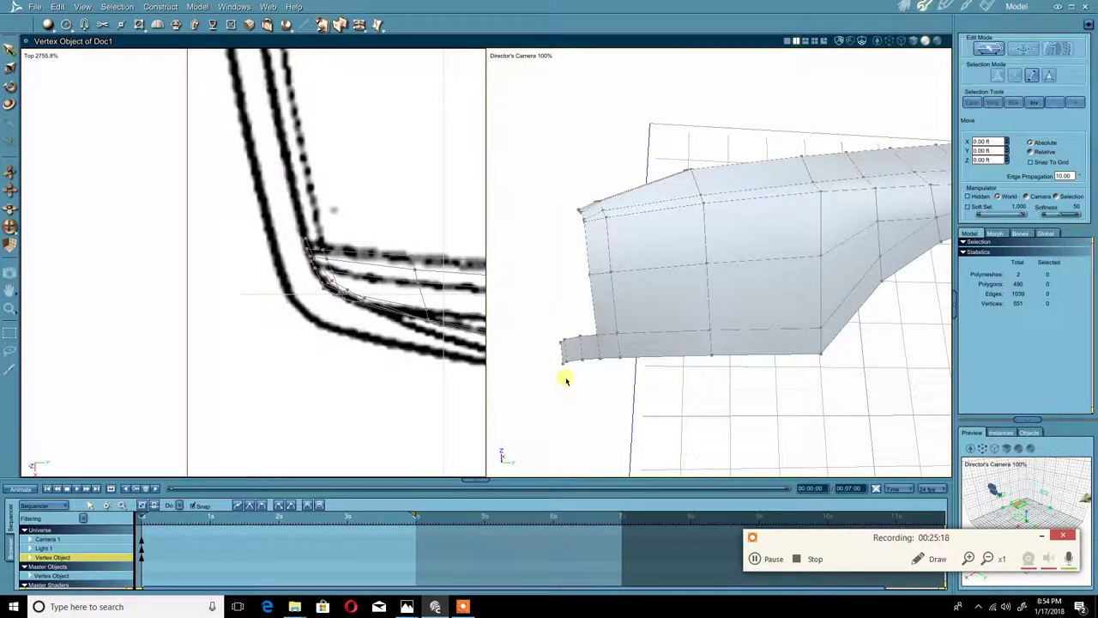
- Add a linked row of vertices across the fender's lower front section, from the wheel arch to the front edge
click(137, 24)
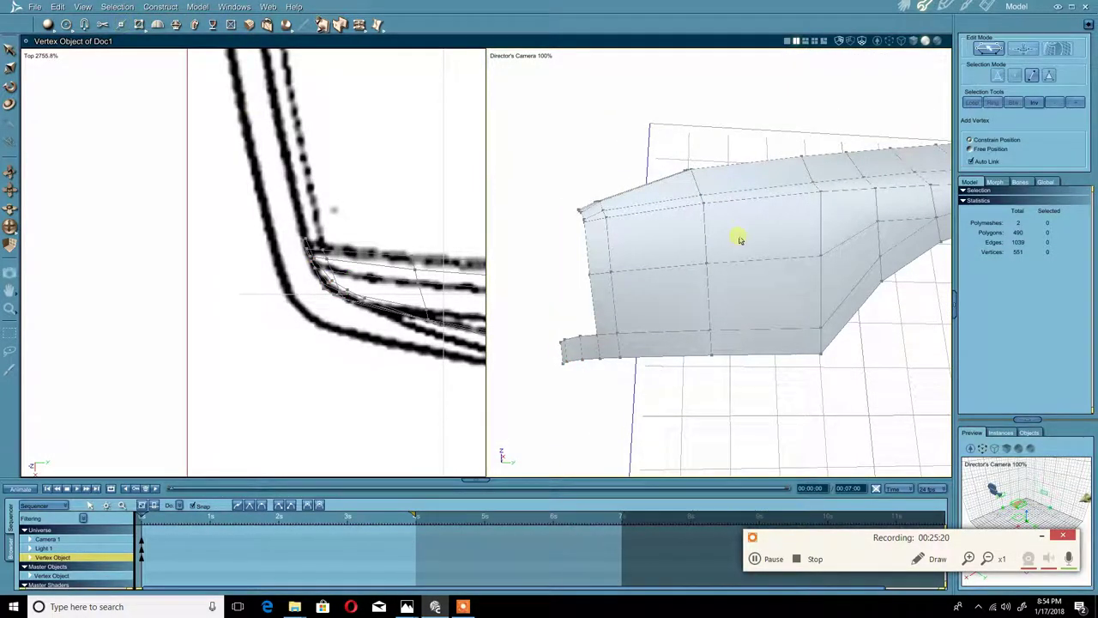
click(880, 239)
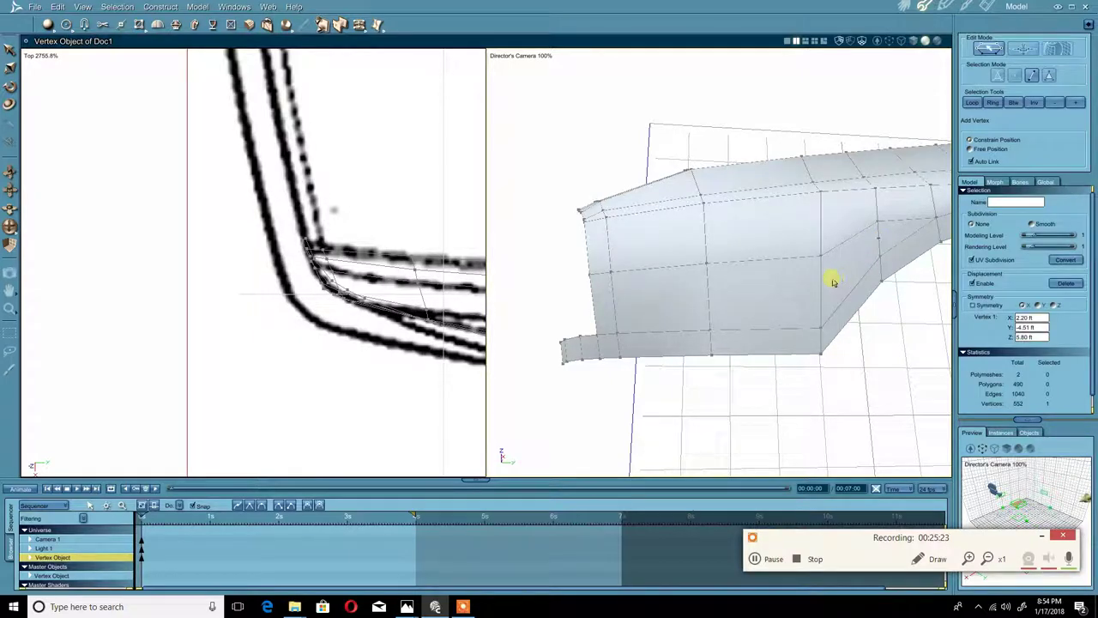
key(ctrl+z)
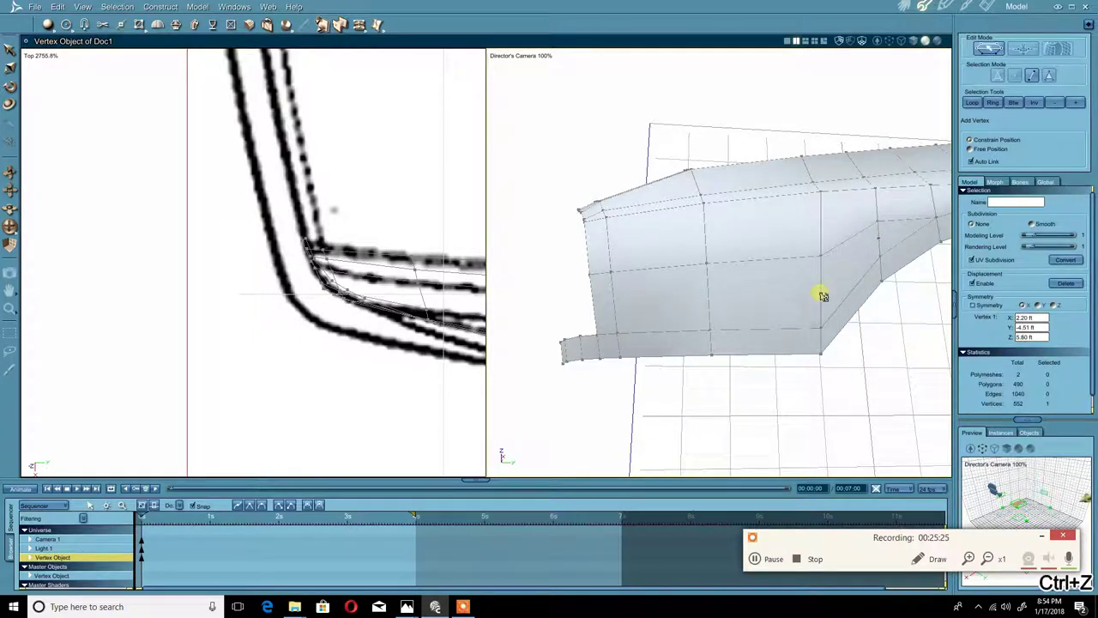
click(820, 291)
click(708, 296)
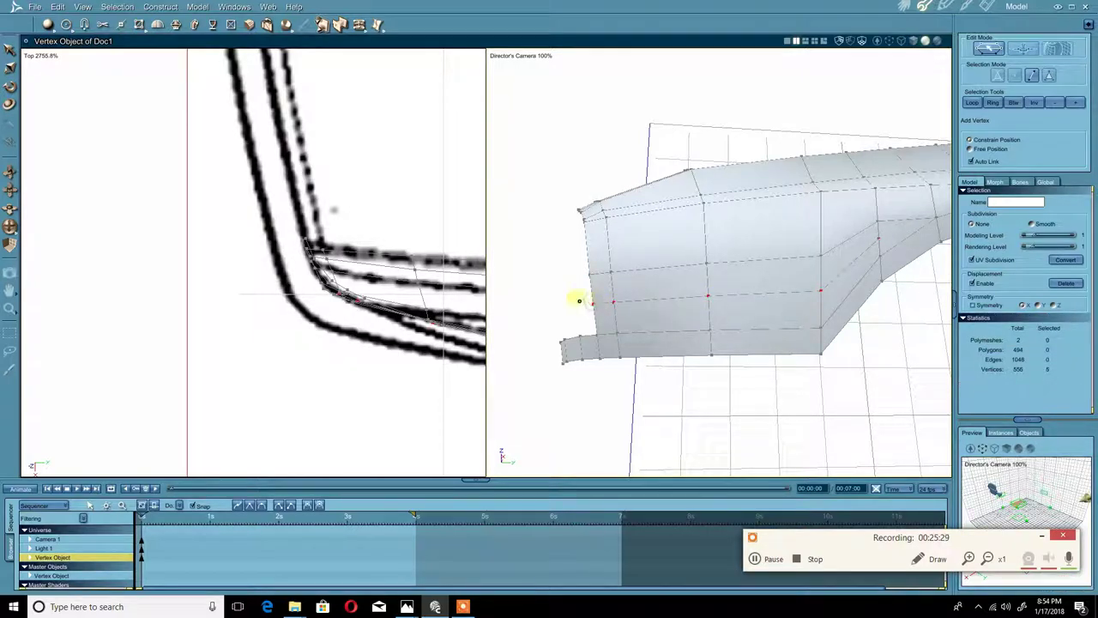
- Examine the new vertex row from the front and side, and switch from adding vertices to moving
middle_drag(579, 301, 627, 296)
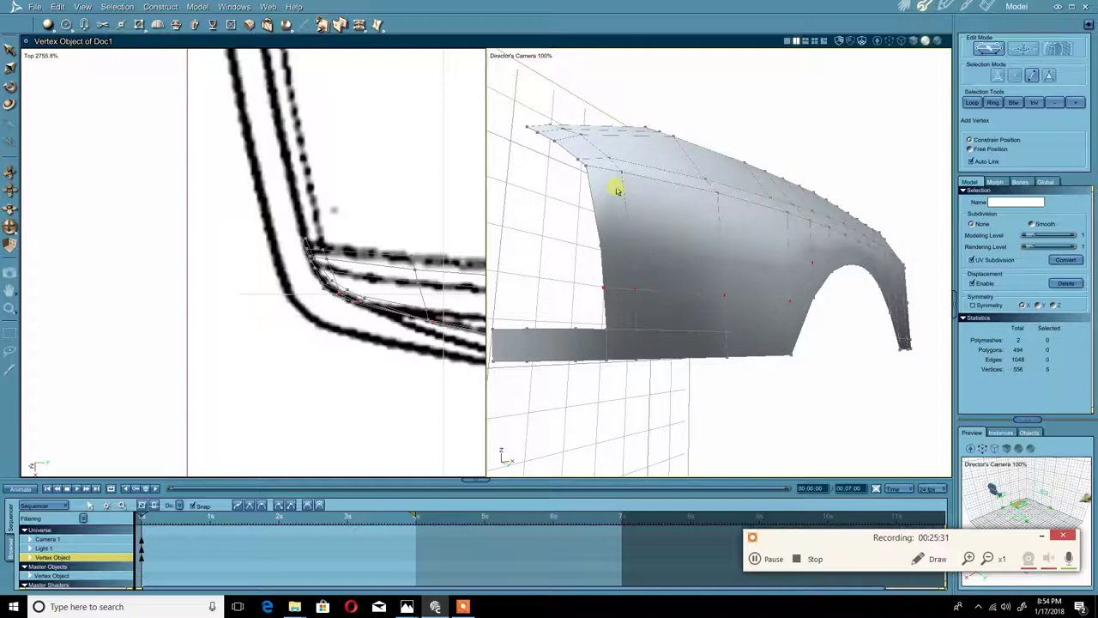
scroll(639, 185, down, 3)
middle_drag(686, 215, 608, 240)
middle_drag(725, 255, 717, 283)
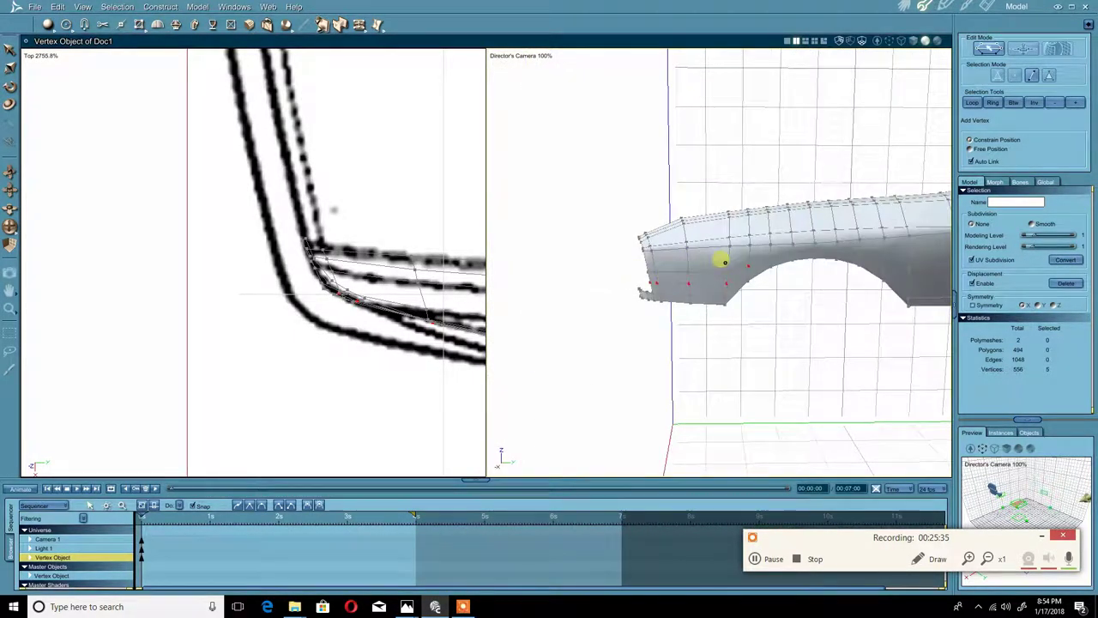
scroll(715, 276, up, 3)
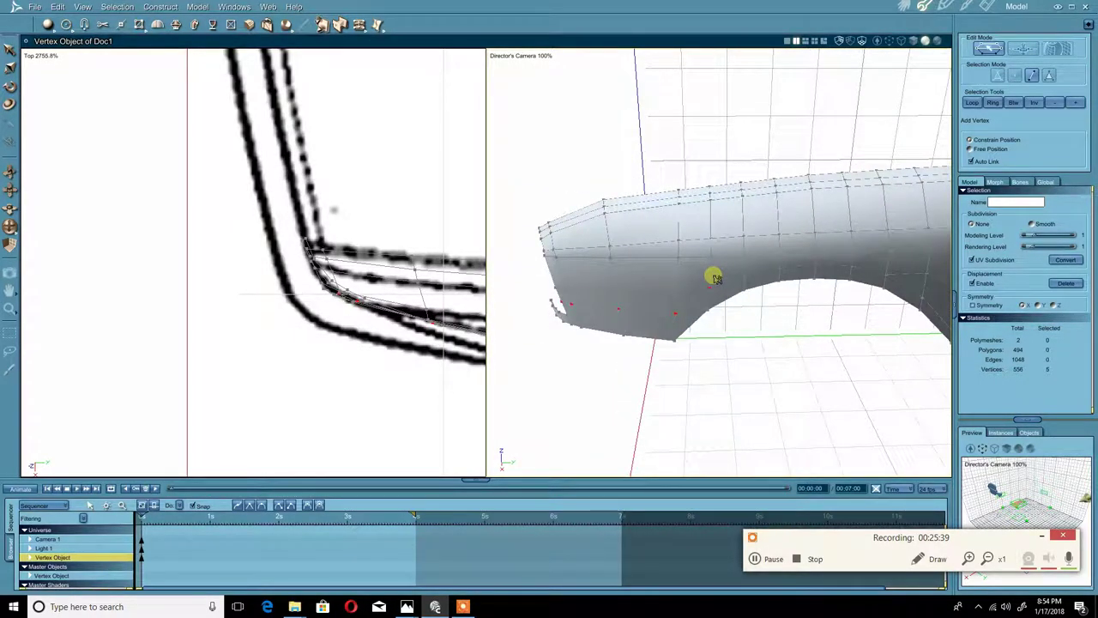
right_click(701, 277)
click(710, 268)
middle_drag(711, 265, 728, 254)
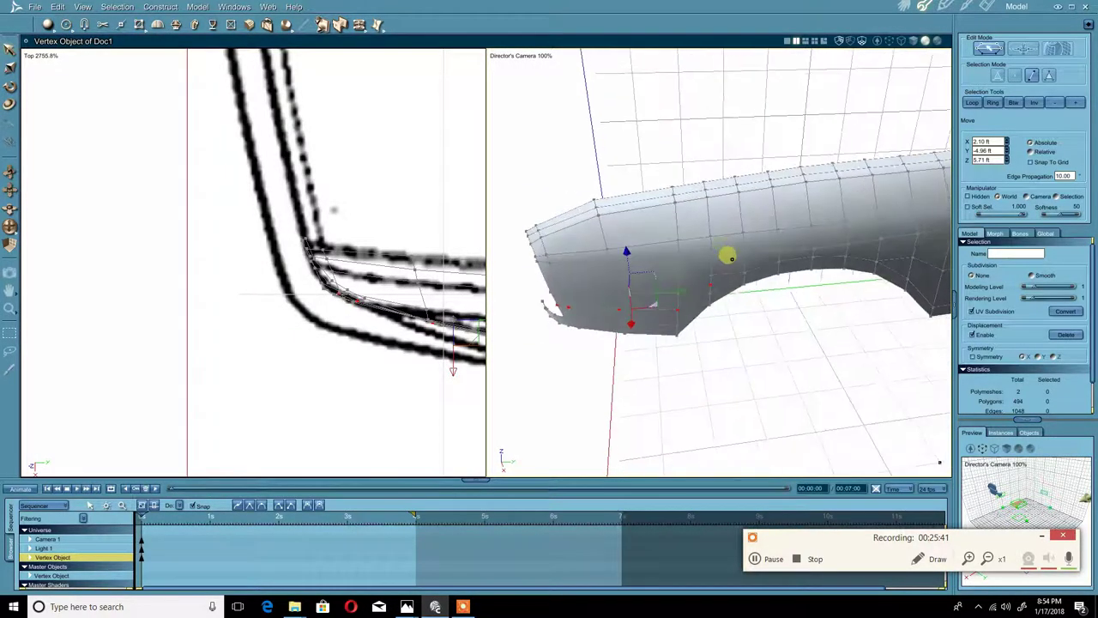
- Select three lengthwise edge loops along the fender's upper side, above the wheel arch
click(743, 322)
click(592, 262)
mouse_move(605, 265)
middle_down()
mouse_move(620, 242)
mouse_move(597, 246)
middle_up()
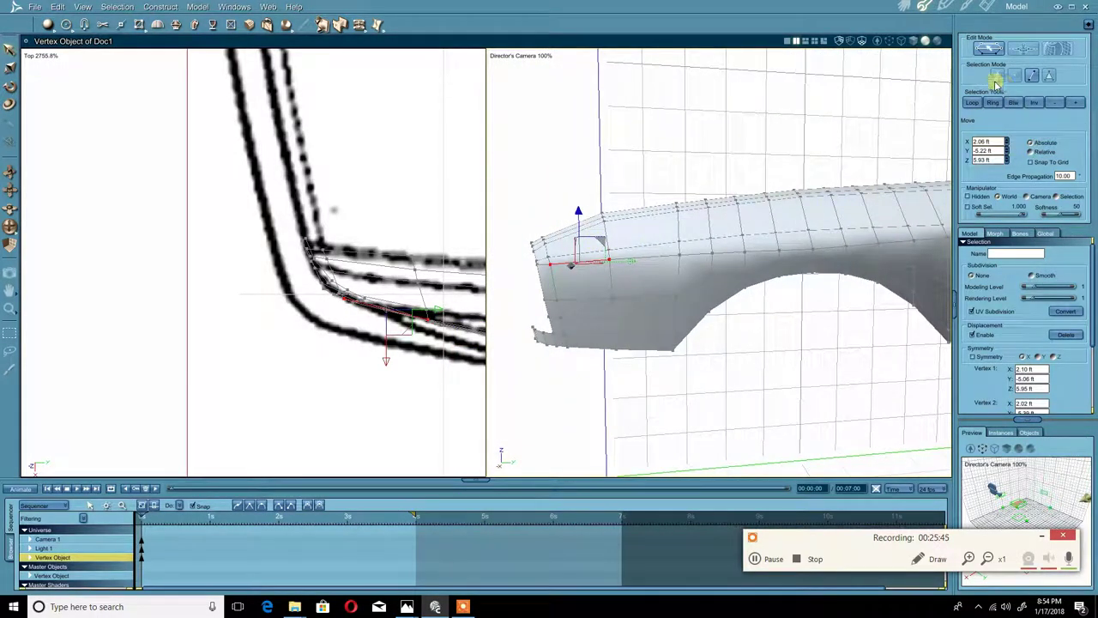
click(972, 102)
middle_drag(718, 179, 815, 223)
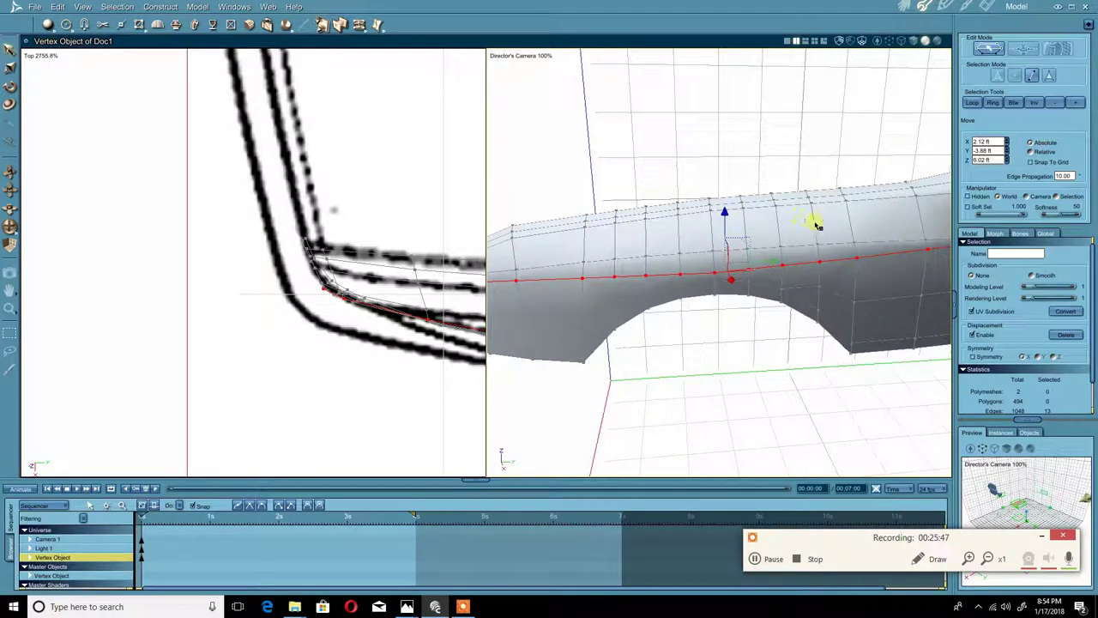
click(972, 102)
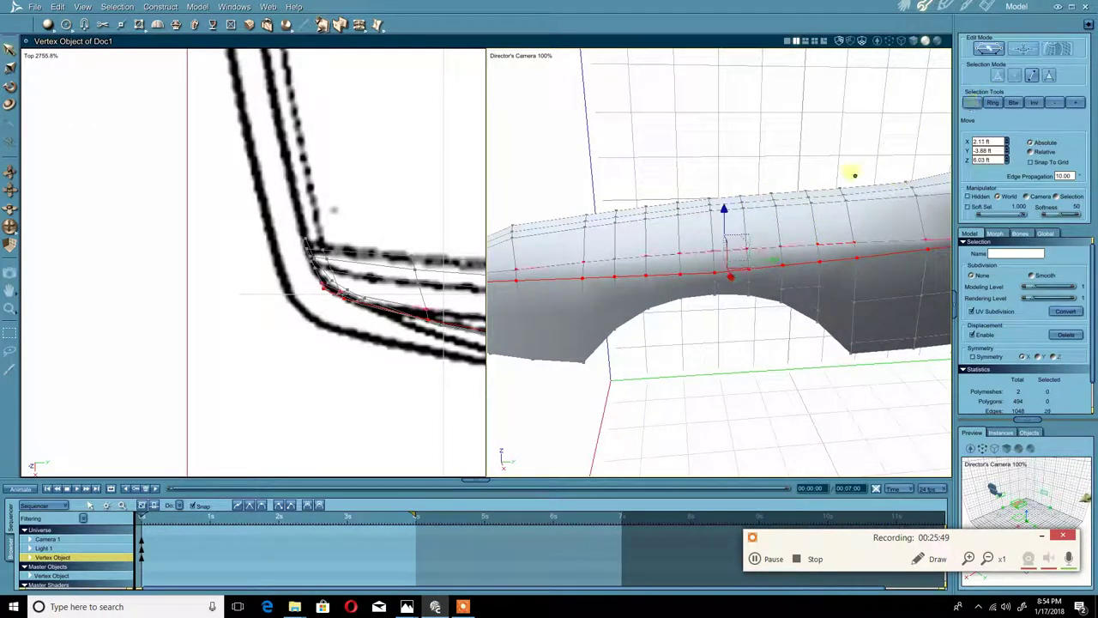
middle_drag(853, 172, 755, 201)
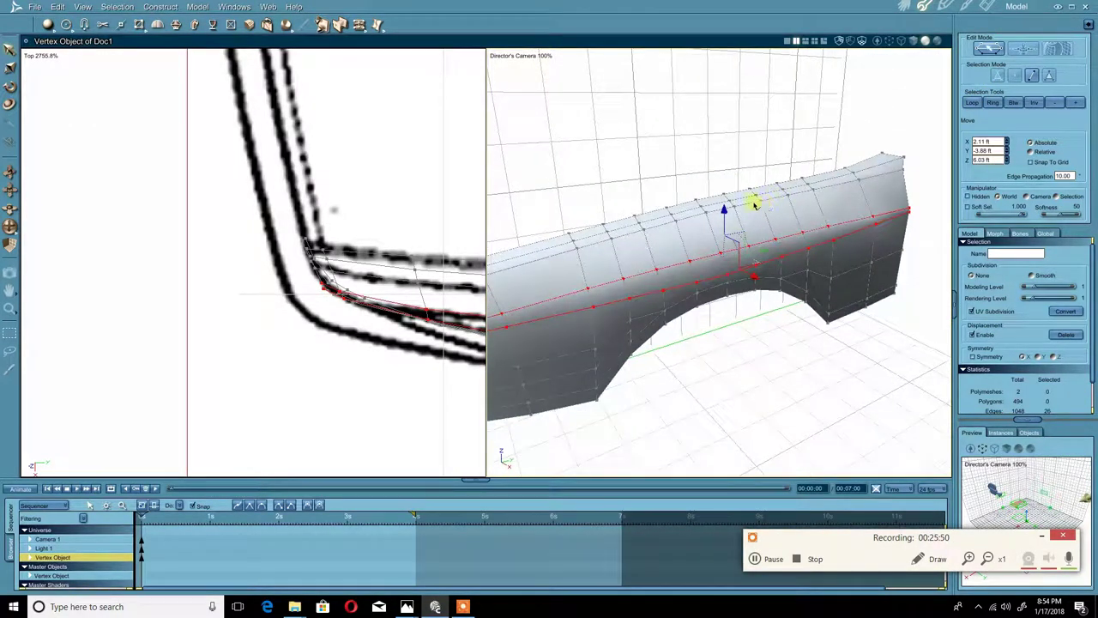
click(972, 102)
middle_drag(906, 160, 773, 161)
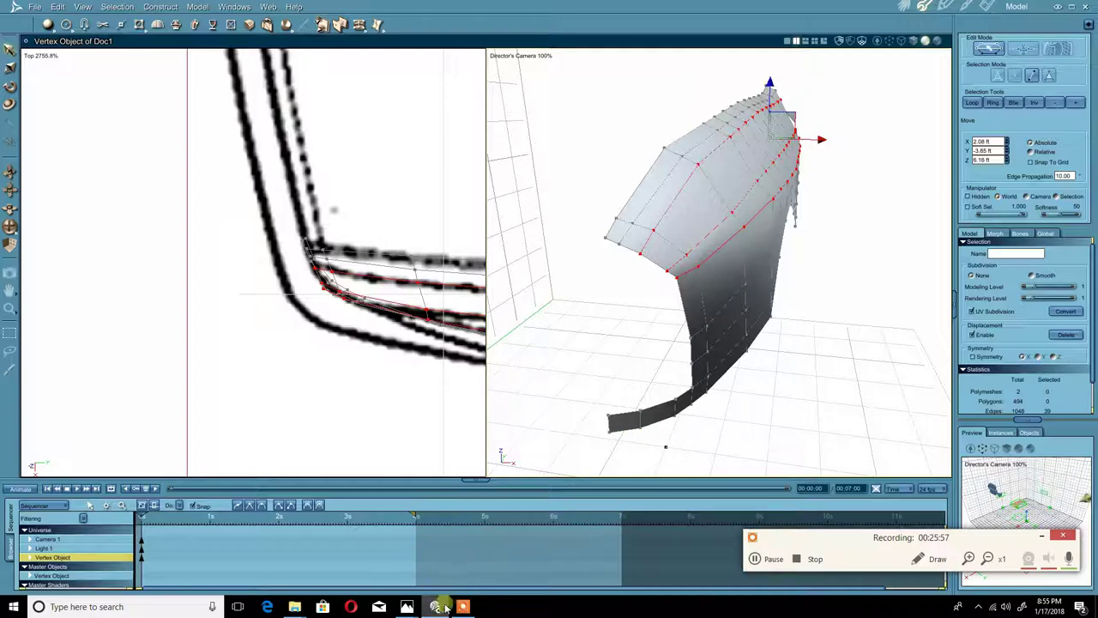
- Check the fender's creases in the silver car photo, and apply Extract Around to the three selected edge loops
mouse_move(408, 604)
click(582, 562)
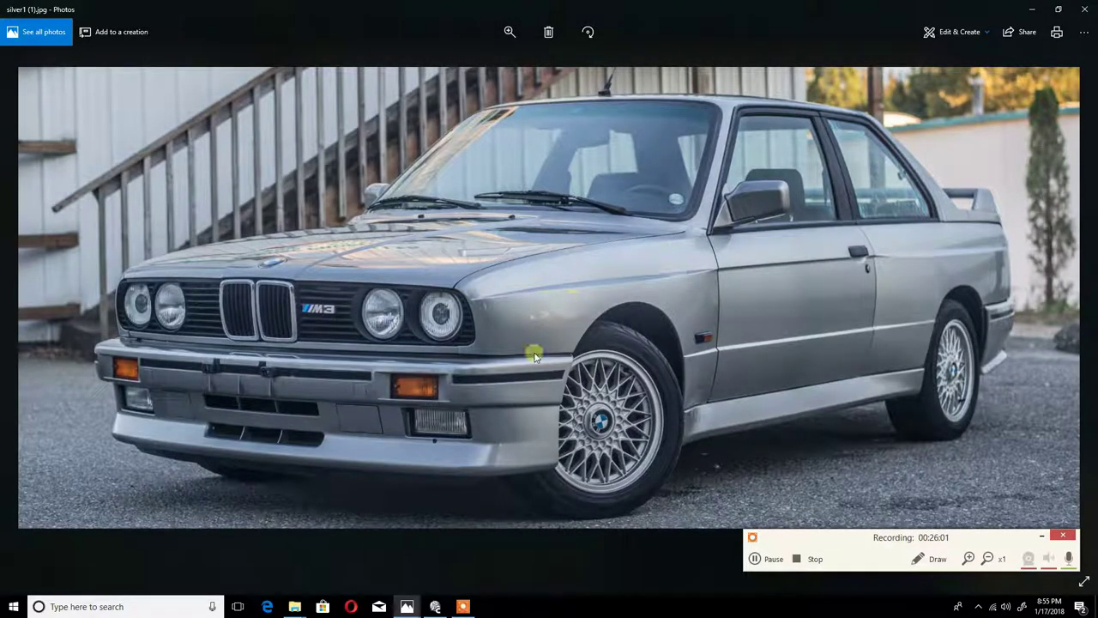
click(435, 606)
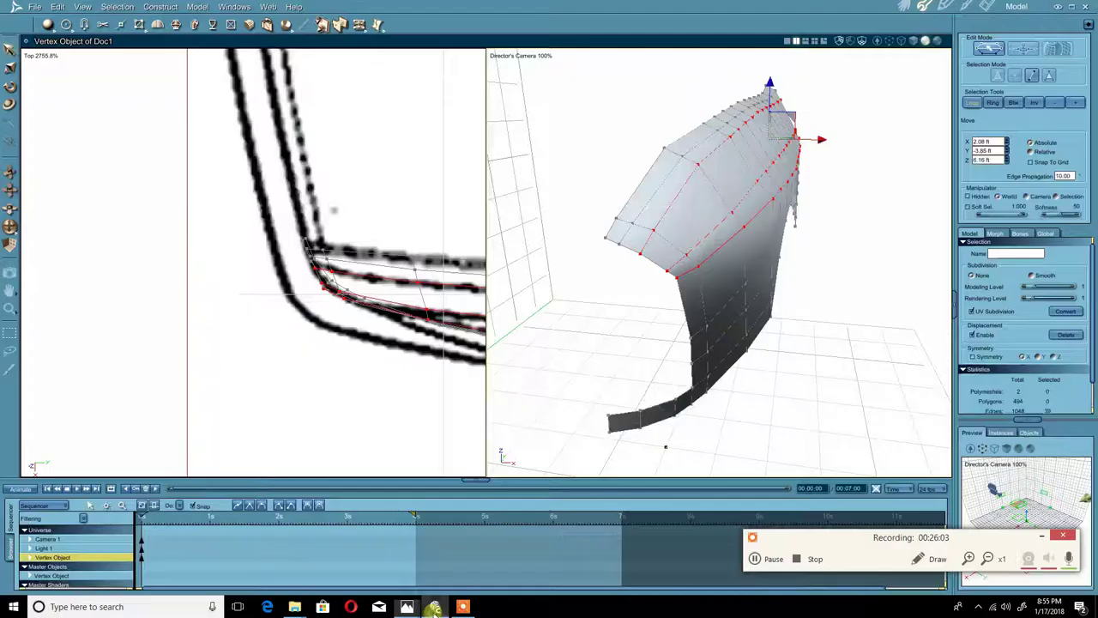
mouse_move(549, 360)
middle_down()
mouse_move(581, 328)
mouse_move(559, 354)
middle_up()
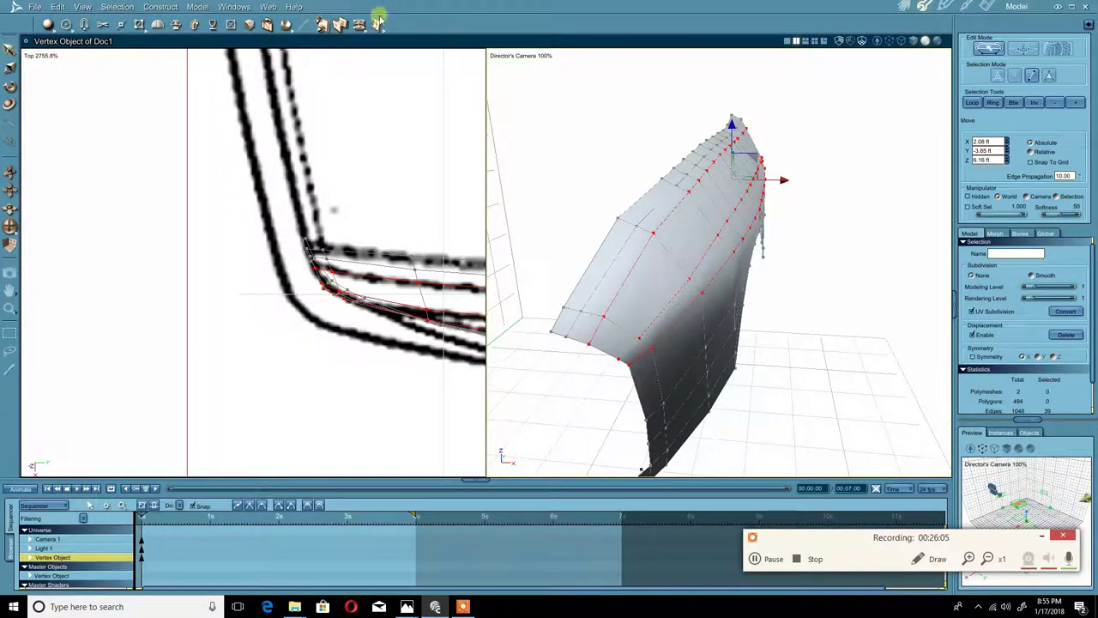
drag(364, 26, 361, 60)
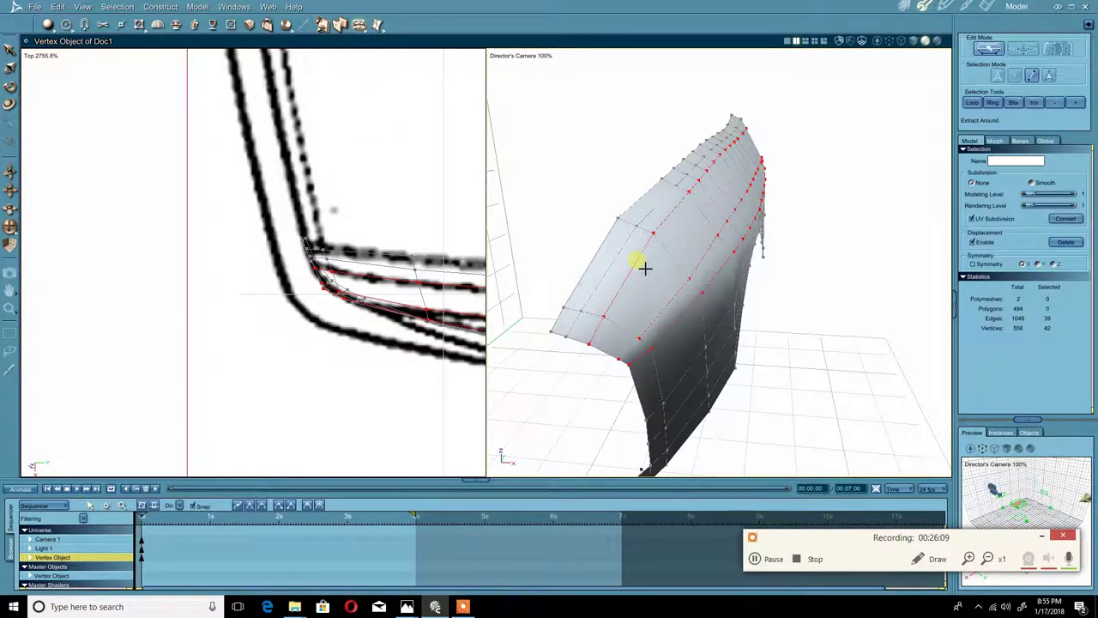
drag(645, 269, 643, 319)
- Examine the extracted edge loops from the front and side of the fender, and clear the edge selection
scroll(641, 317, up, 2)
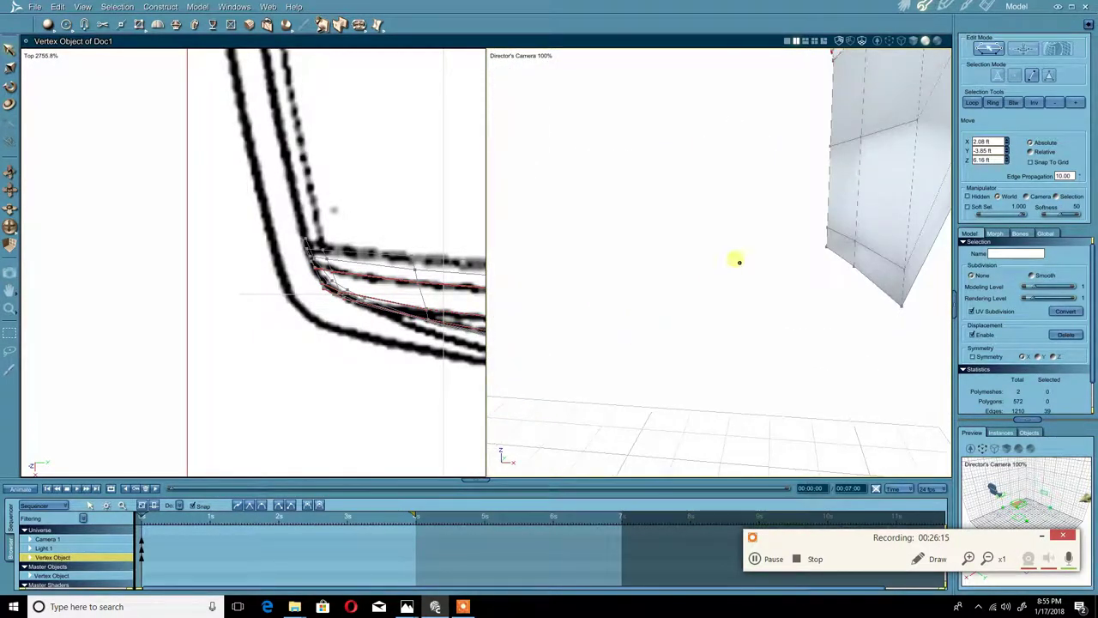
scroll(738, 264, down, 2)
scroll(732, 273, up, 2)
middle_drag(725, 275, 704, 246)
scroll(642, 298, up, 2)
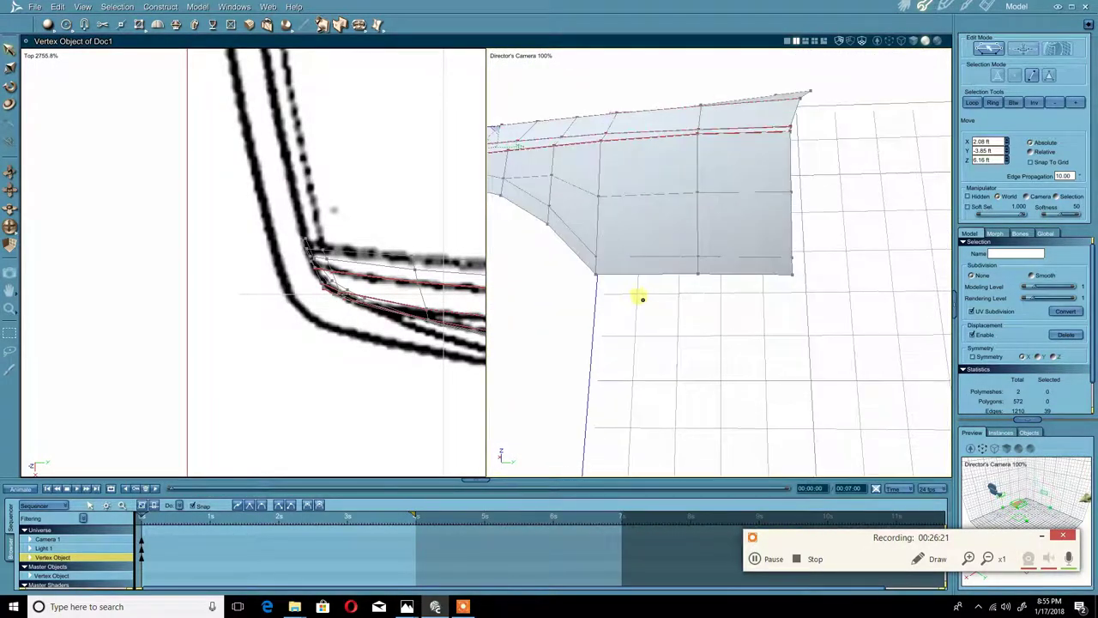
right_click(649, 262)
click(649, 264)
click(652, 329)
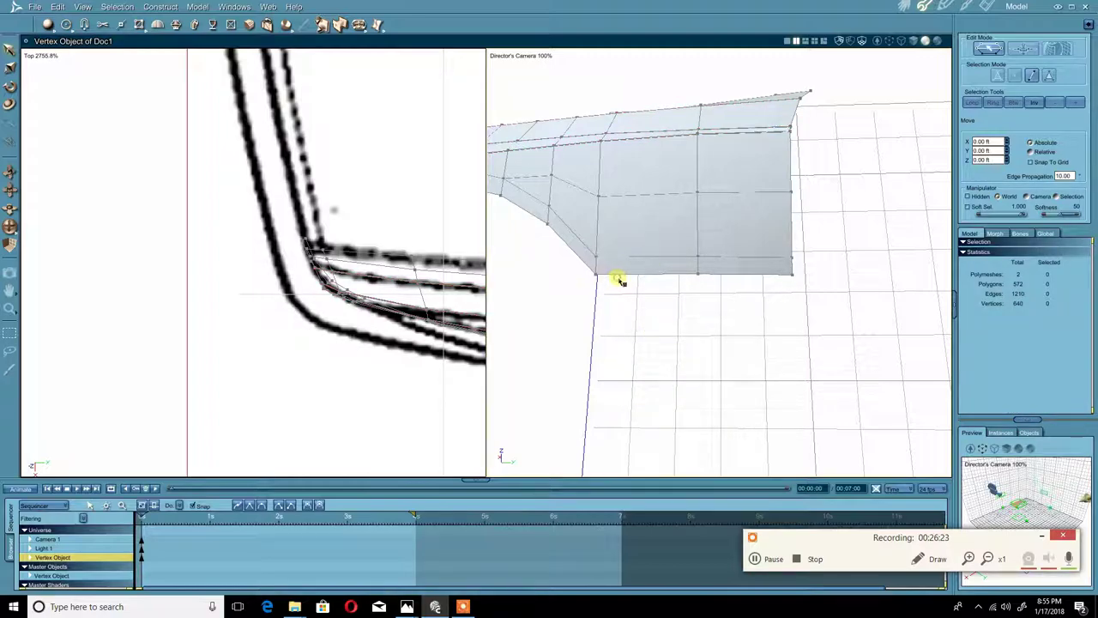
click(618, 276)
click(973, 107)
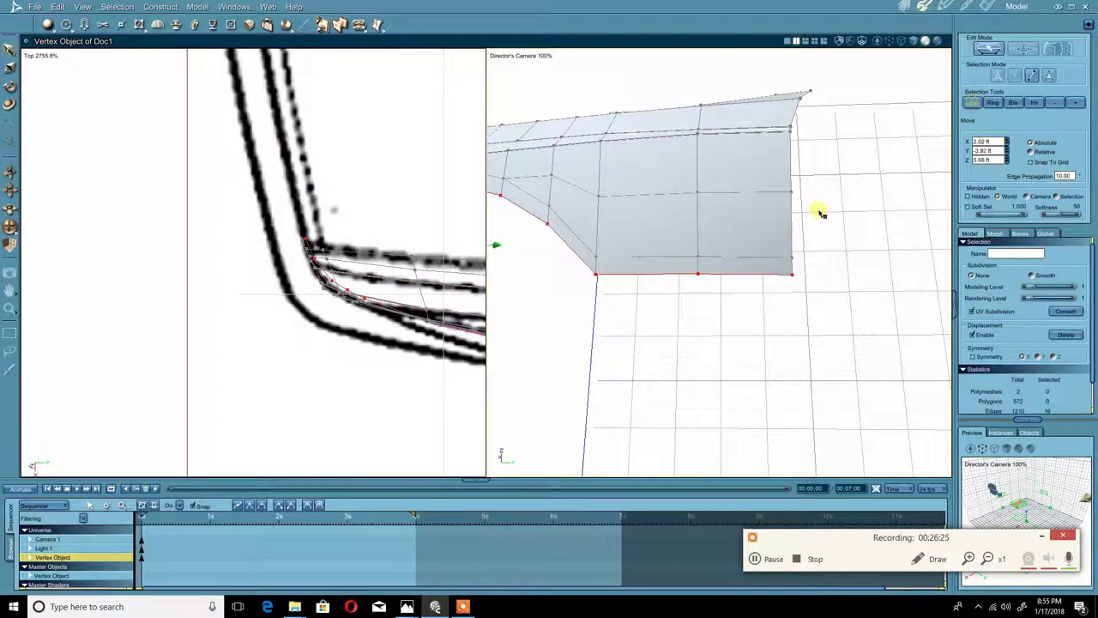
middle_drag(738, 245, 743, 247)
click(722, 303)
- Select the fender's two bottom edges behind the wheel arch and frame them in the left blueprint view
click(652, 277)
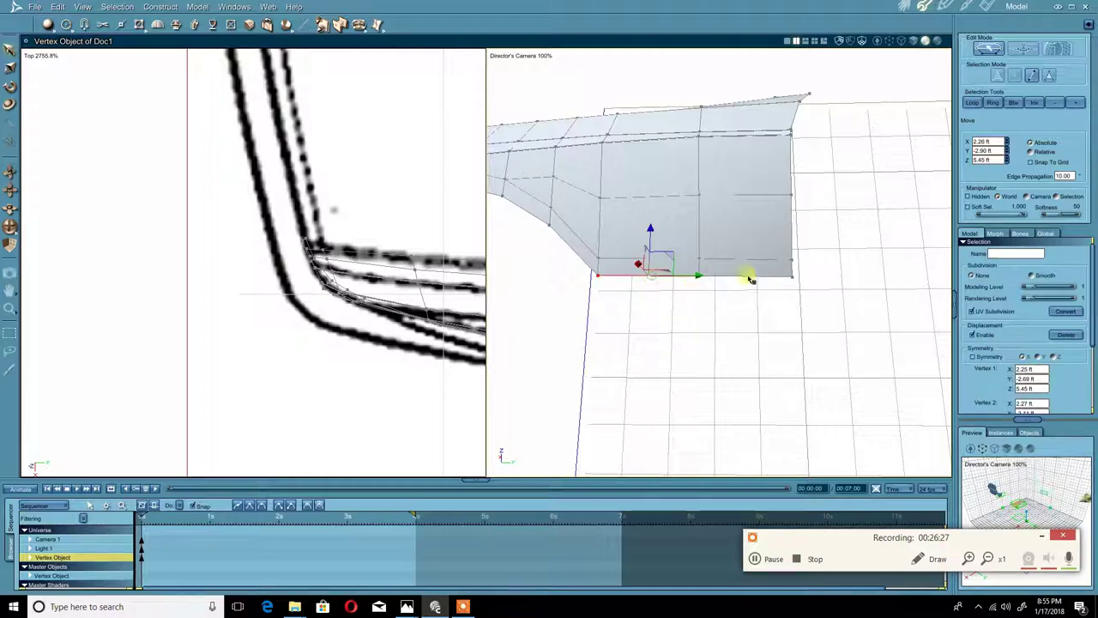
shift+click(756, 276)
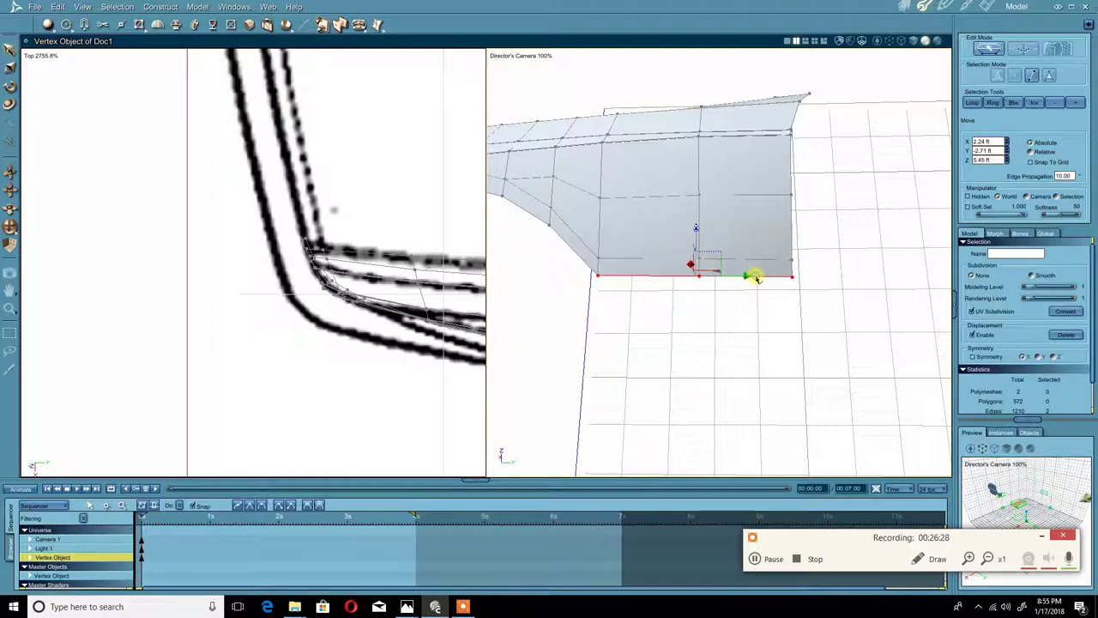
click(35, 57)
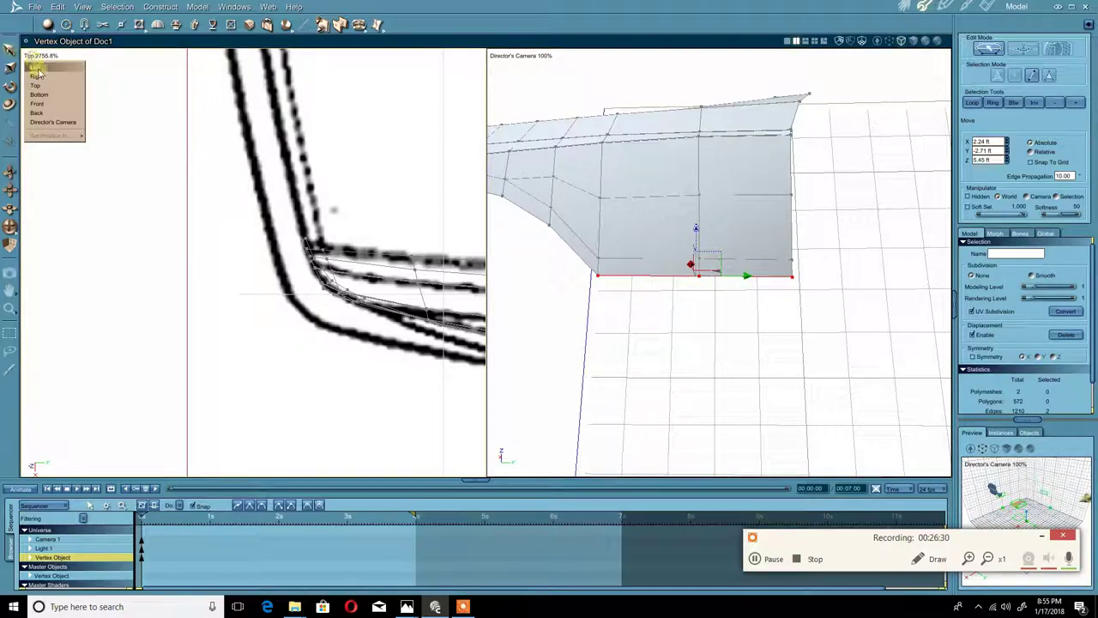
click(520, 55)
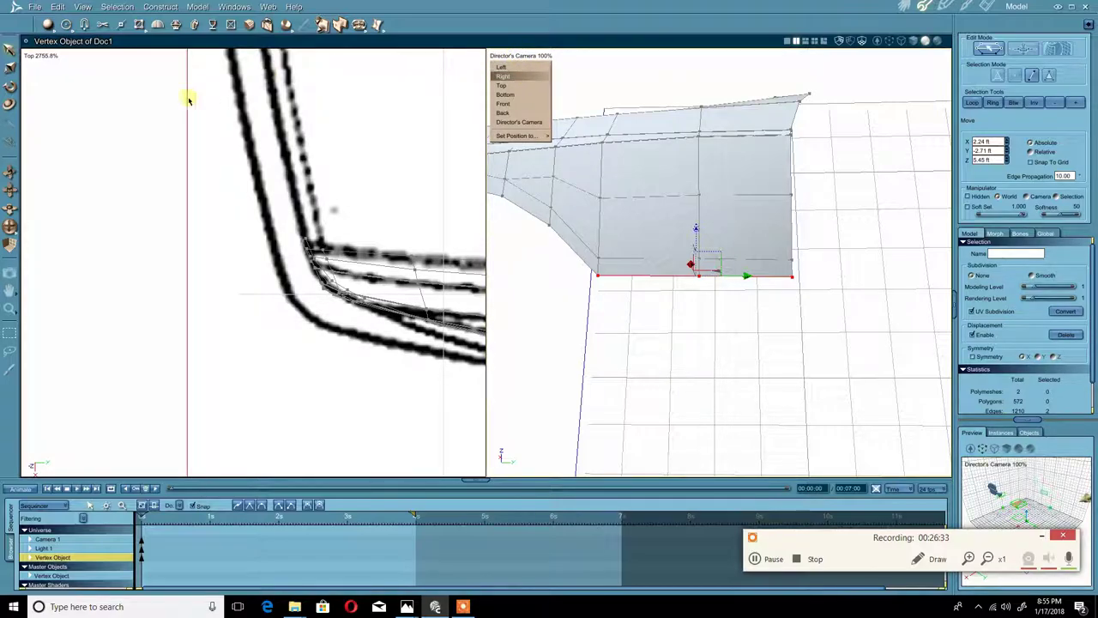
click(28, 57)
click(34, 66)
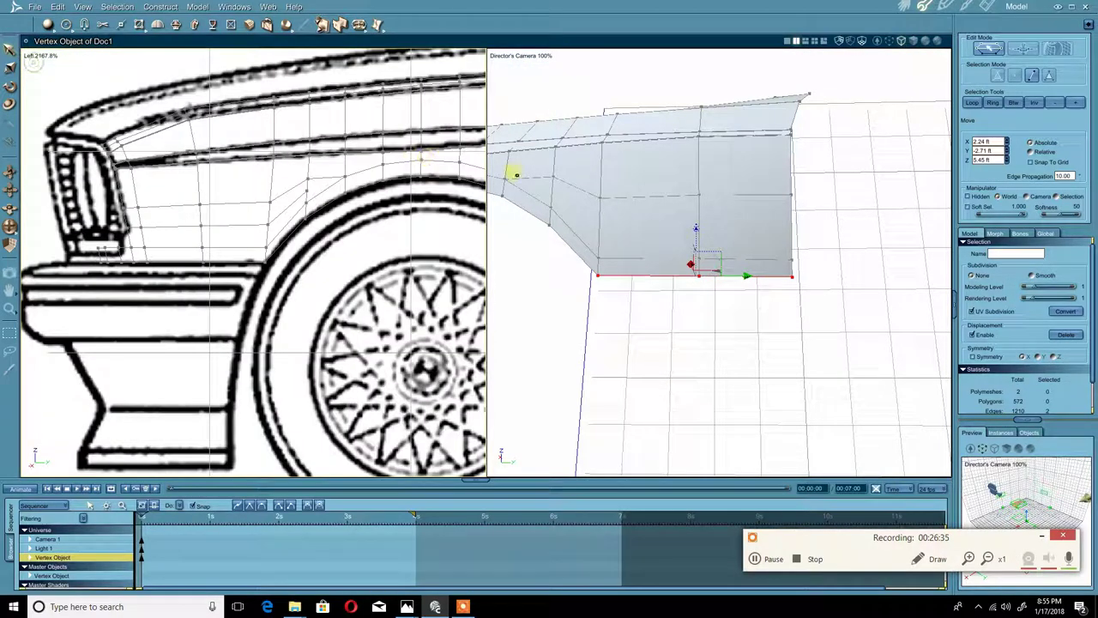
scroll(515, 172, down, 3)
scroll(386, 227, down, 4)
scroll(220, 206, up, 2)
middle_drag(414, 229, 260, 245)
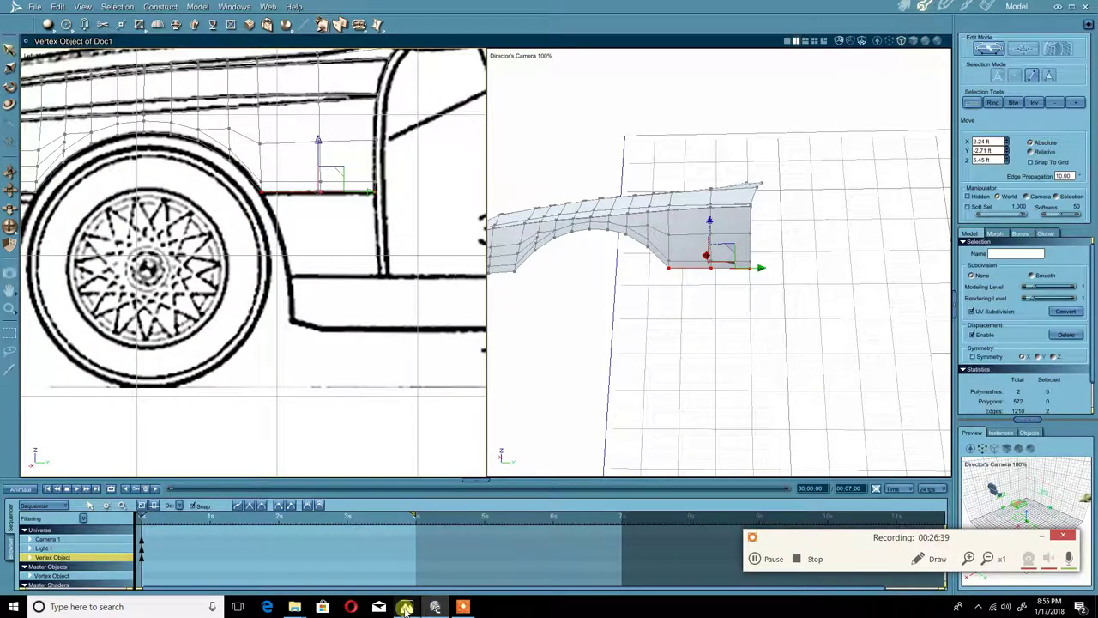
- Check the panel behind the front wheel in the silver car photo, and inspect the fender's rear end from behind
mouse_move(406, 606)
click(581, 570)
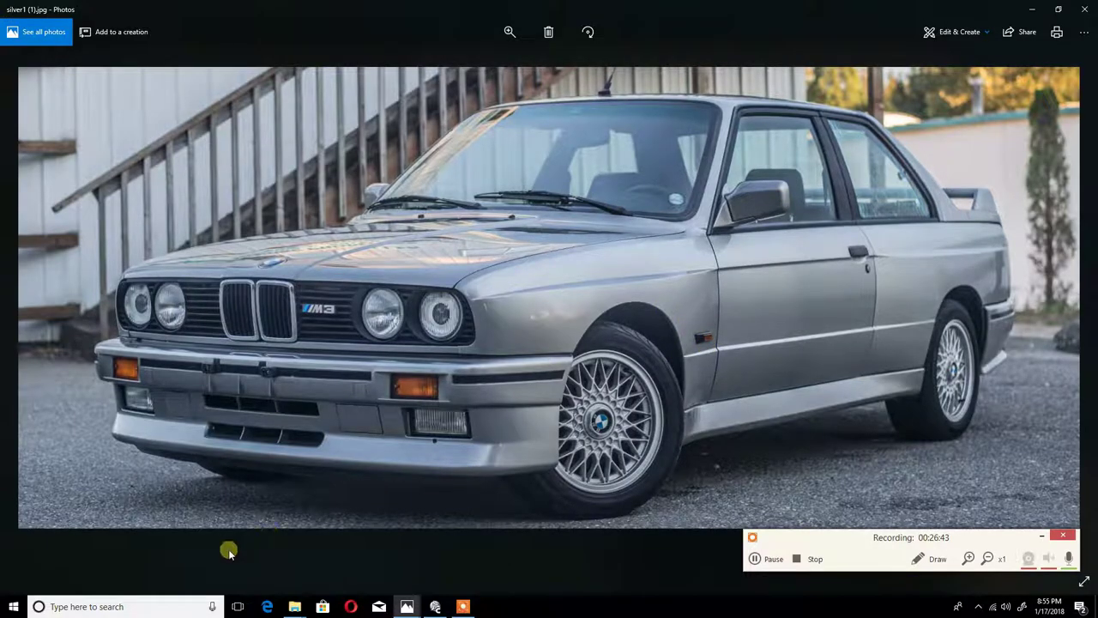
mouse_move(435, 607)
click(476, 549)
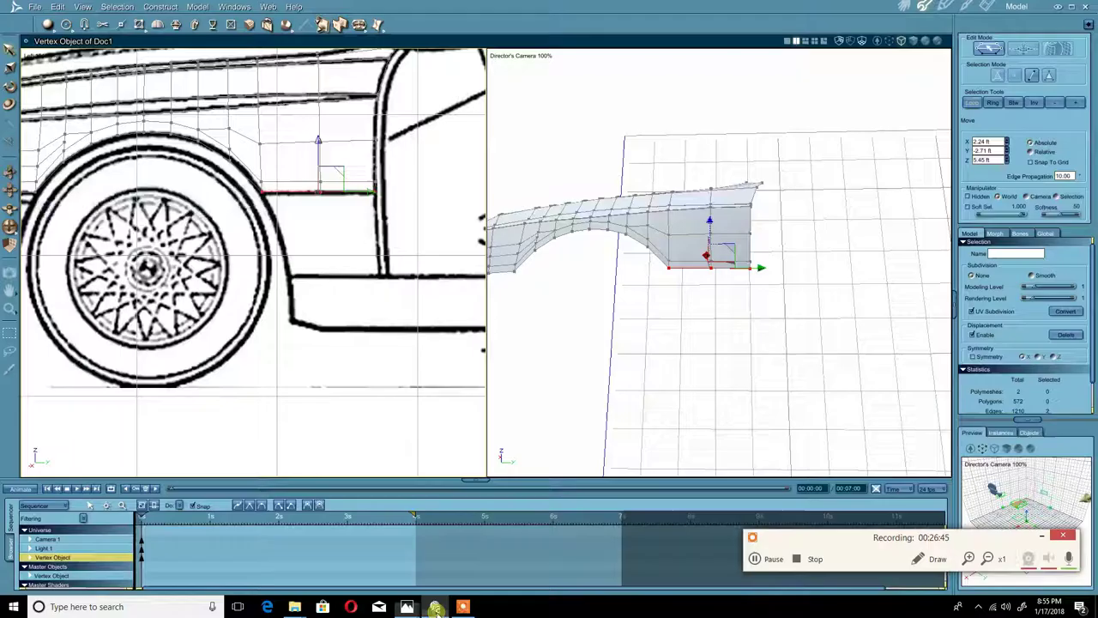
middle_drag(778, 288, 697, 317)
scroll(711, 266, up, 2)
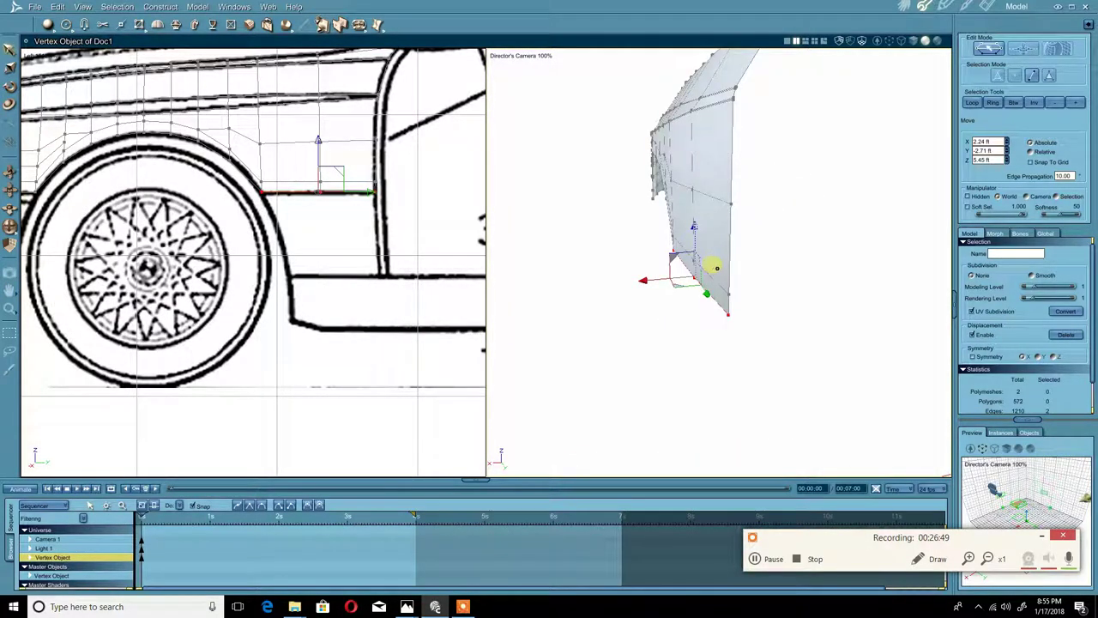
middle_drag(715, 268, 703, 227)
- Select the fender's whole vertical rear edge beside the door and move it inward to X 2.16 ft
click(727, 281)
drag(707, 157, 671, 440)
middle_drag(672, 441, 762, 316)
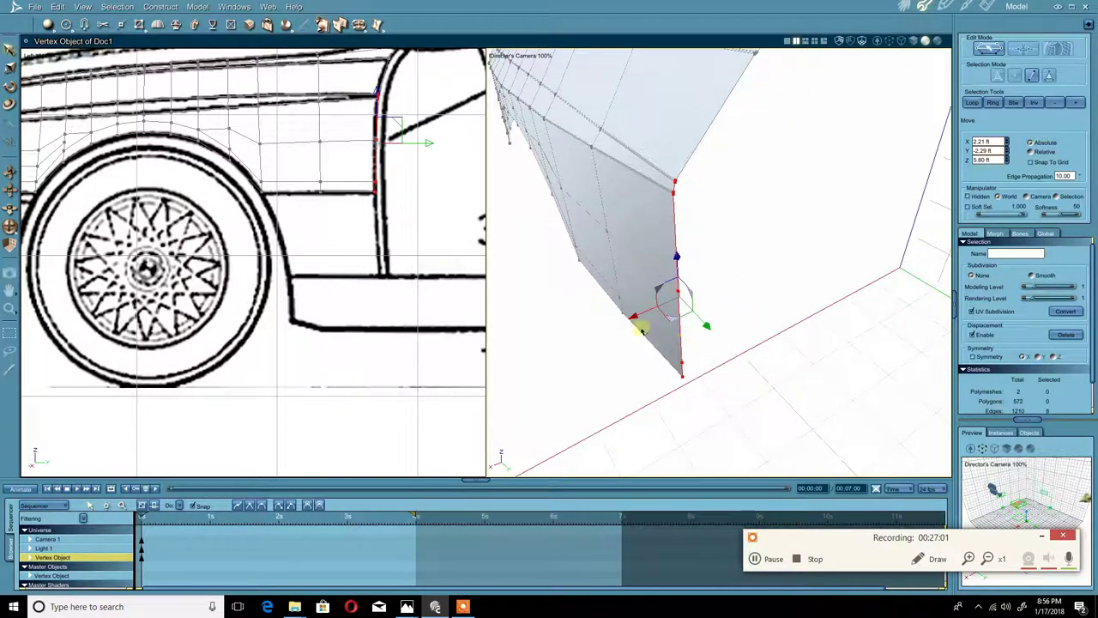
drag(632, 315, 659, 314)
middle_drag(741, 255, 686, 292)
- Adjust the fender's rear edge against the top blueprint, moving it slightly outward to X 2.17 ft
click(29, 50)
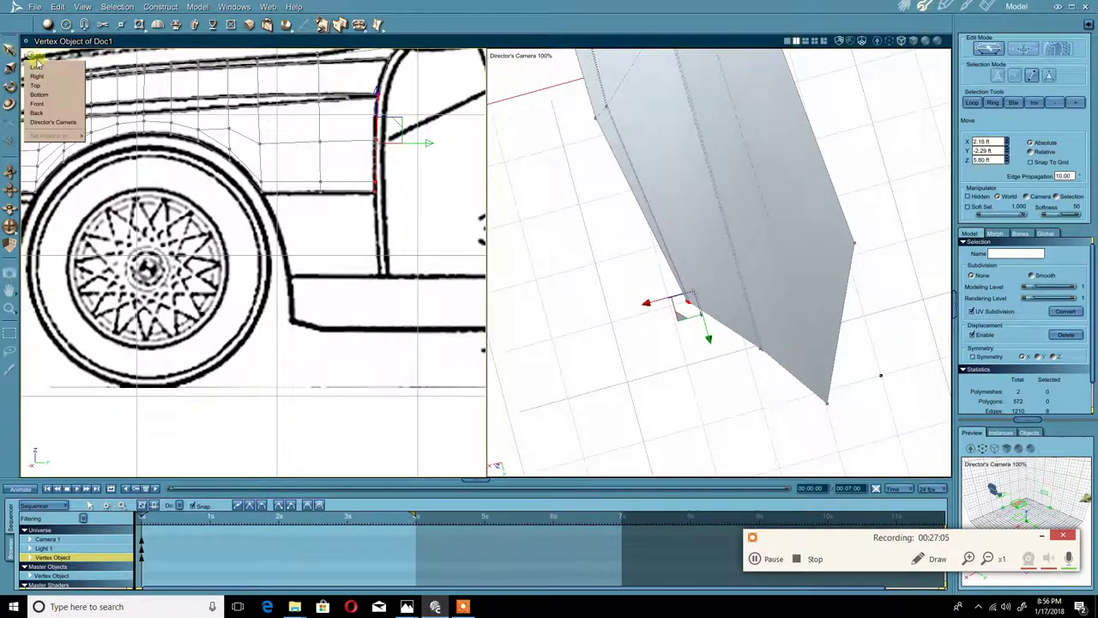
click(37, 82)
middle_drag(472, 179, 67, 110)
scroll(279, 181, down, 1)
middle_drag(315, 185, 302, 193)
scroll(296, 191, up, 2)
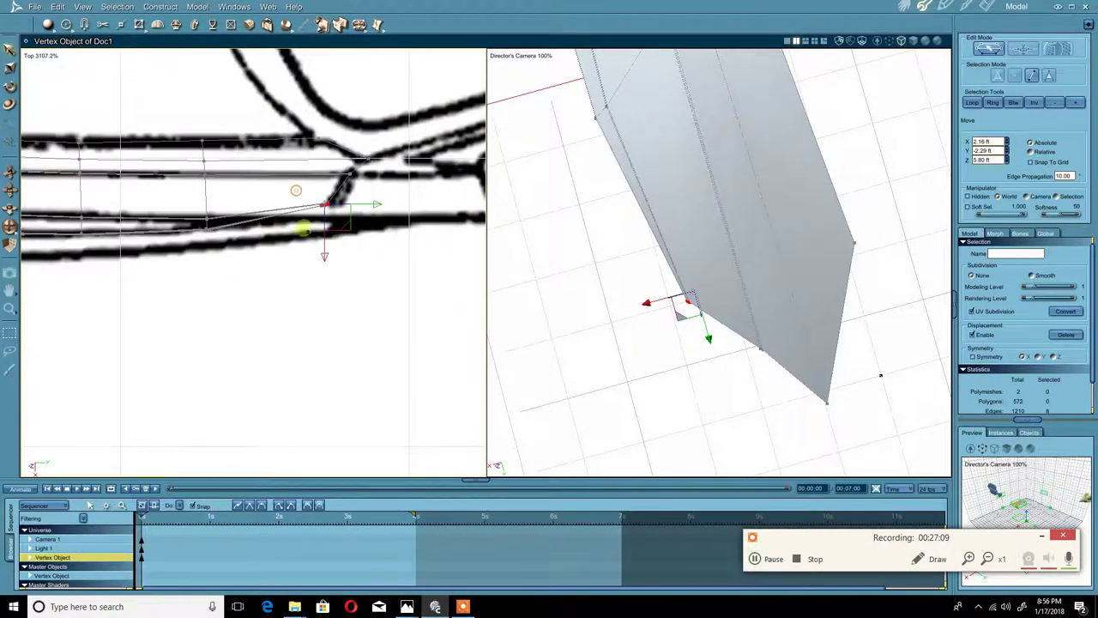
drag(328, 248, 334, 268)
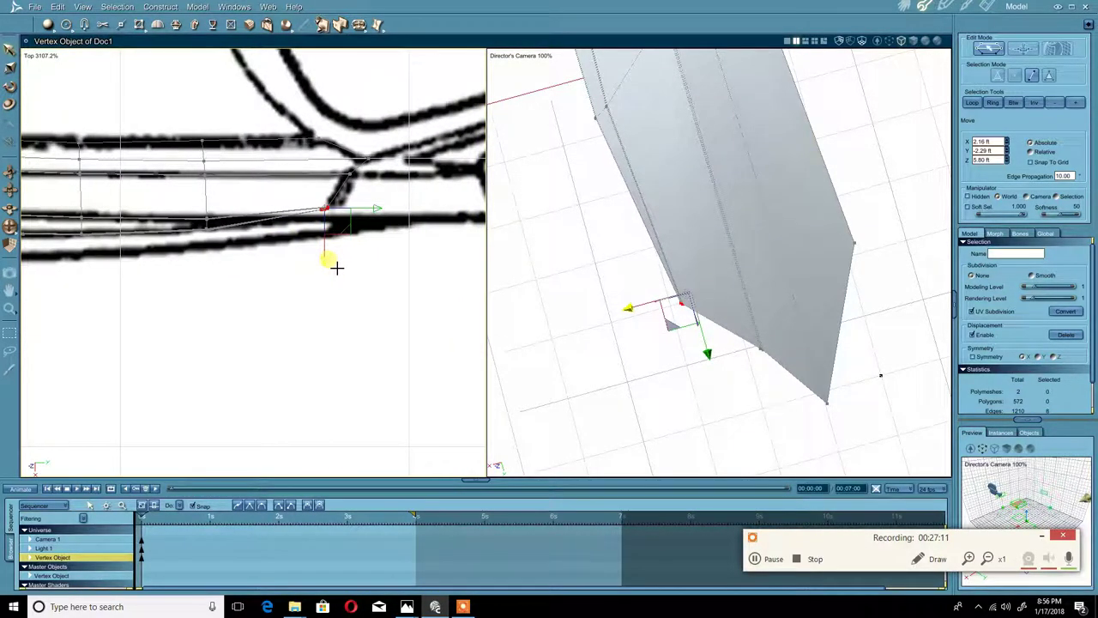
middle_drag(407, 199, 351, 221)
middle_drag(267, 251, 301, 269)
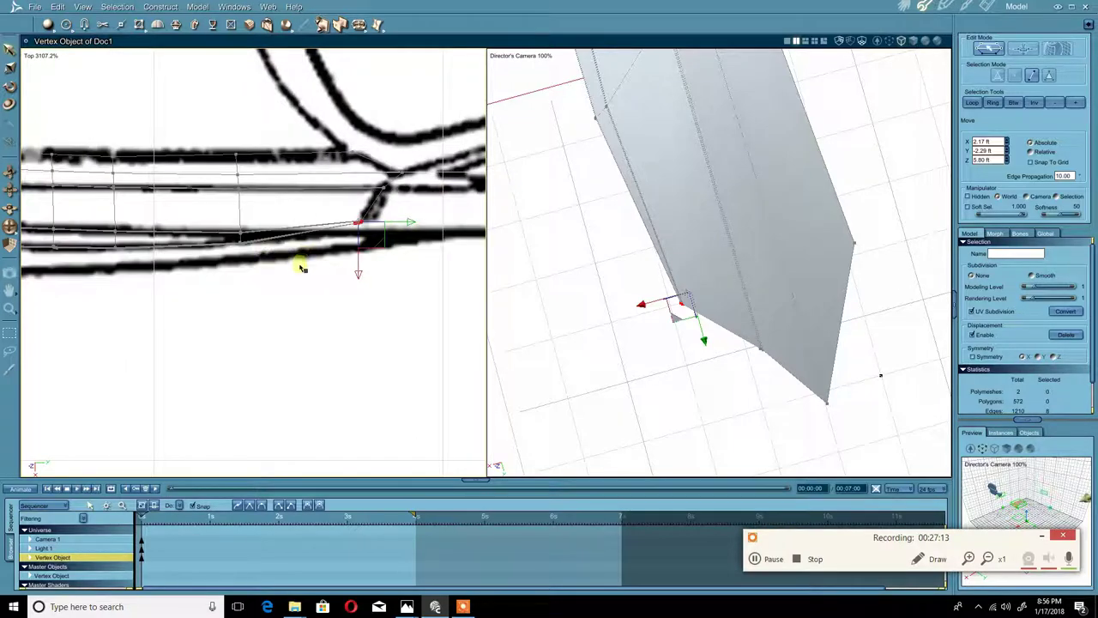
- Extrude the two bottom edges behind the wheel arch down to the sill line of the left blueprint
middle_drag(606, 340, 623, 308)
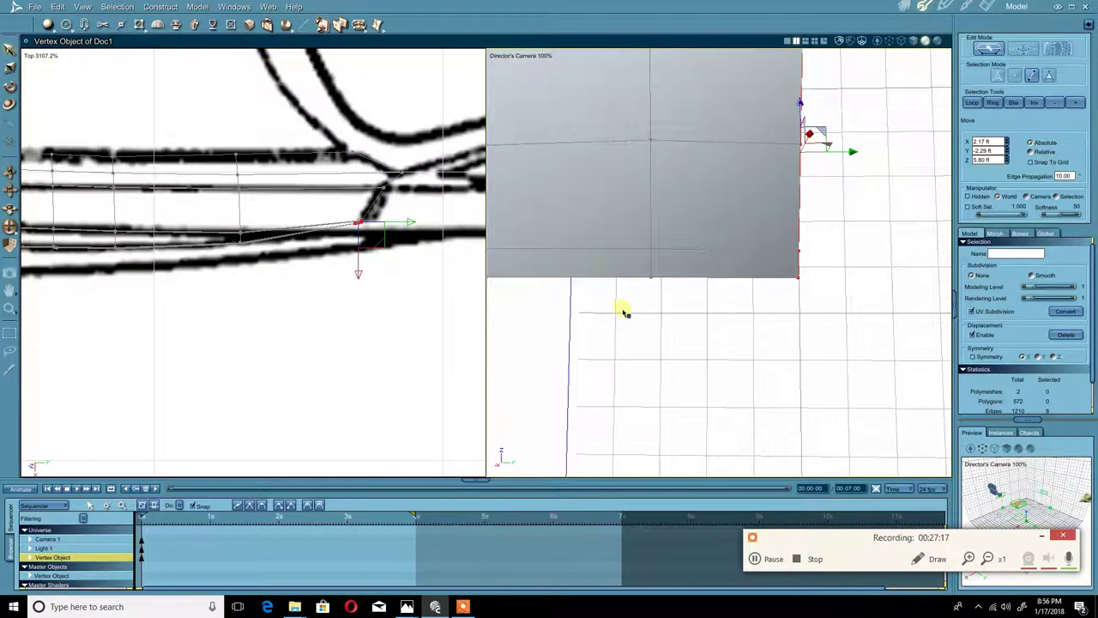
click(623, 309)
click(738, 279)
shift+click(624, 280)
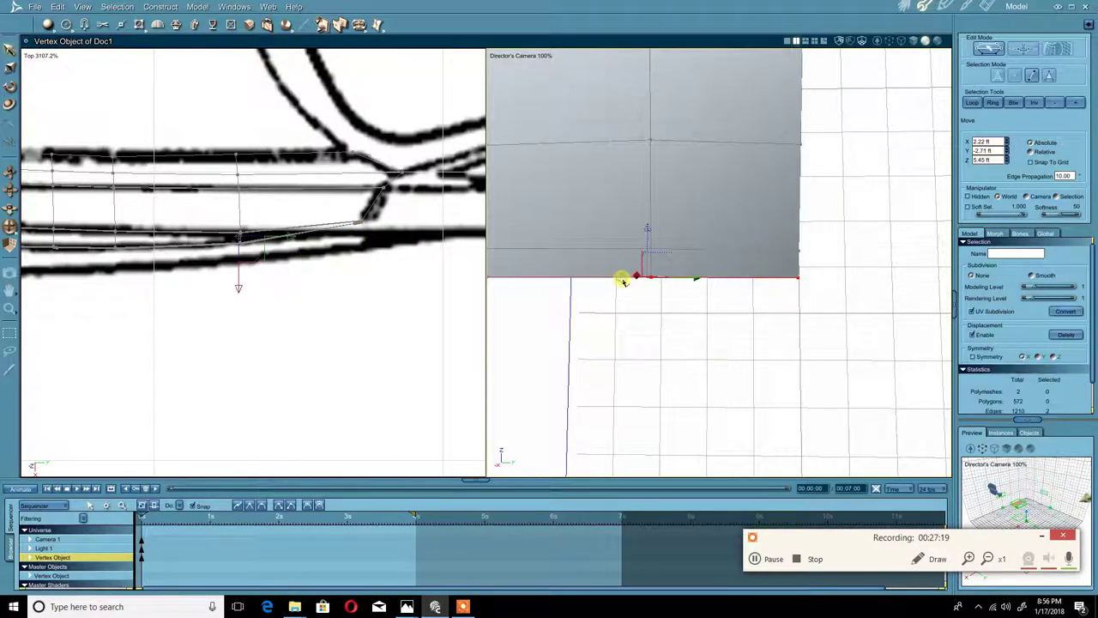
click(39, 56)
click(38, 69)
scroll(362, 191, up, 3)
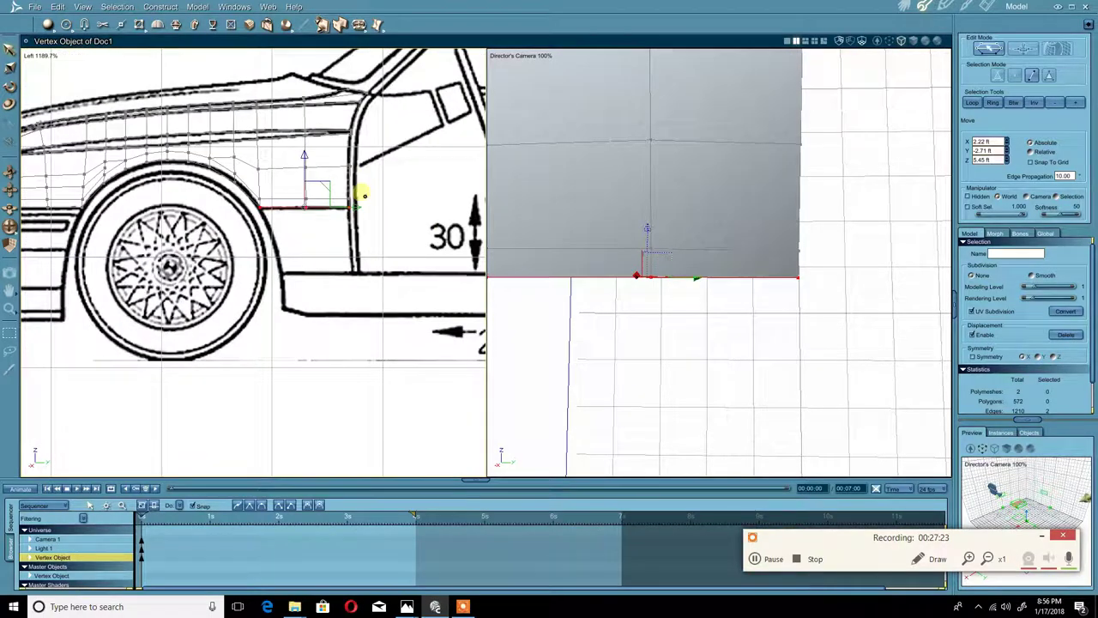
click(176, 24)
scroll(677, 289, down, 3)
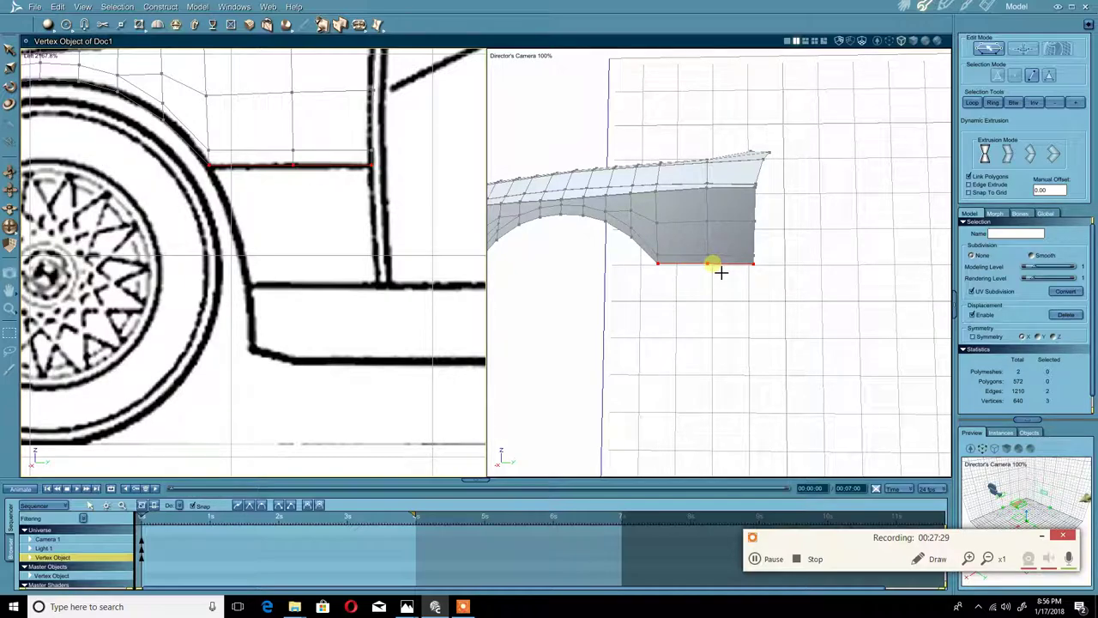
drag(721, 272, 695, 341)
- Shift the extruded bottom edge rearward to the door gap, and move its front and middle vertices along the sill line to fit the wheel arch
right_click(708, 299)
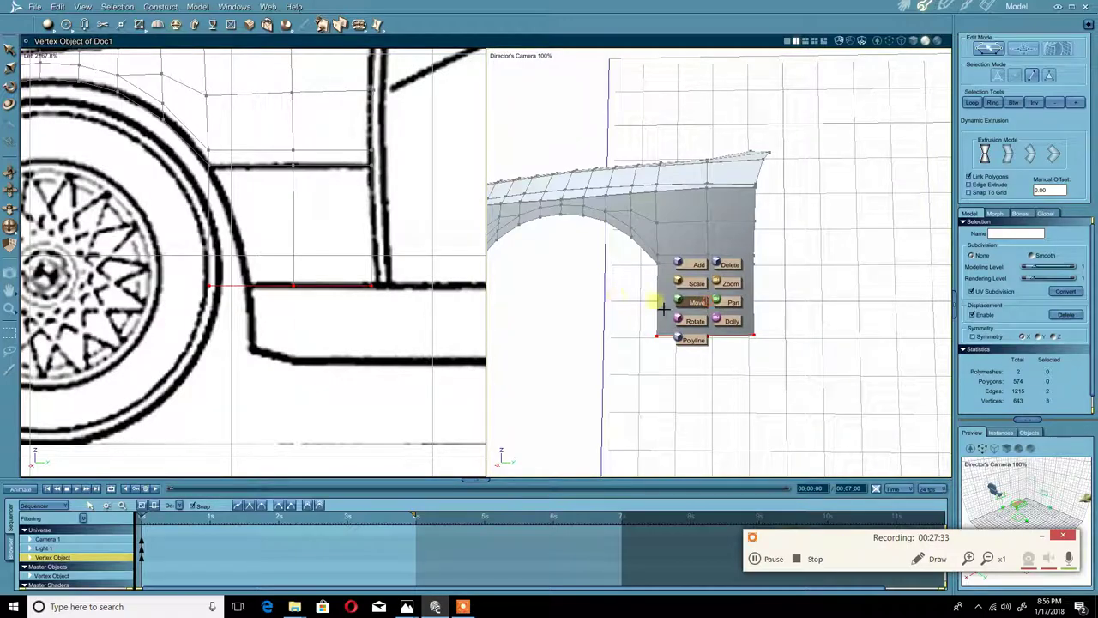
click(679, 304)
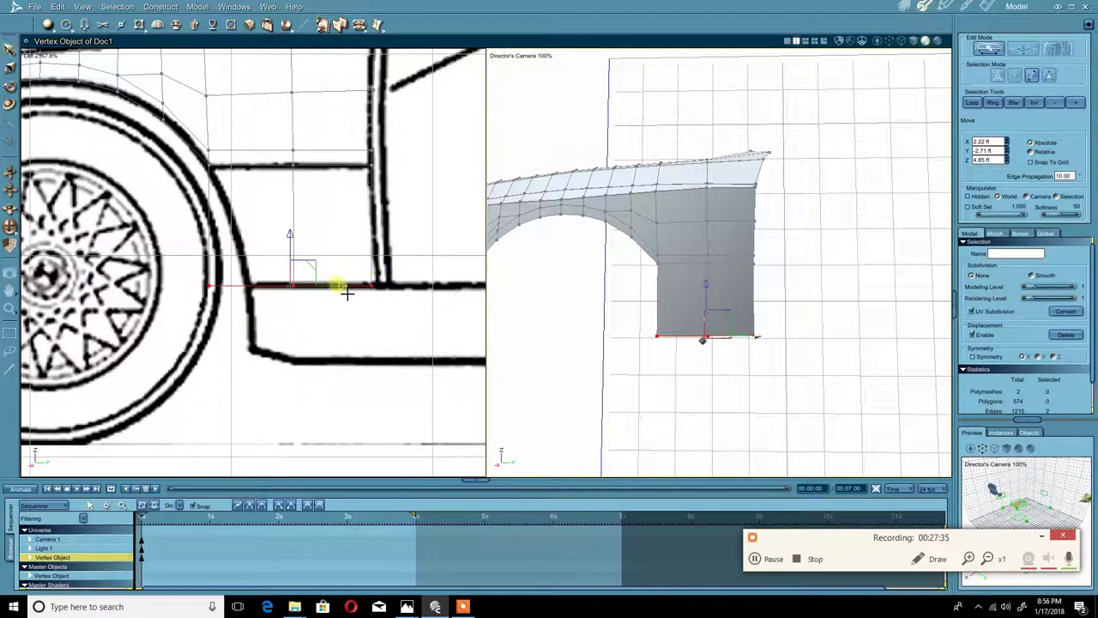
drag(347, 292, 336, 289)
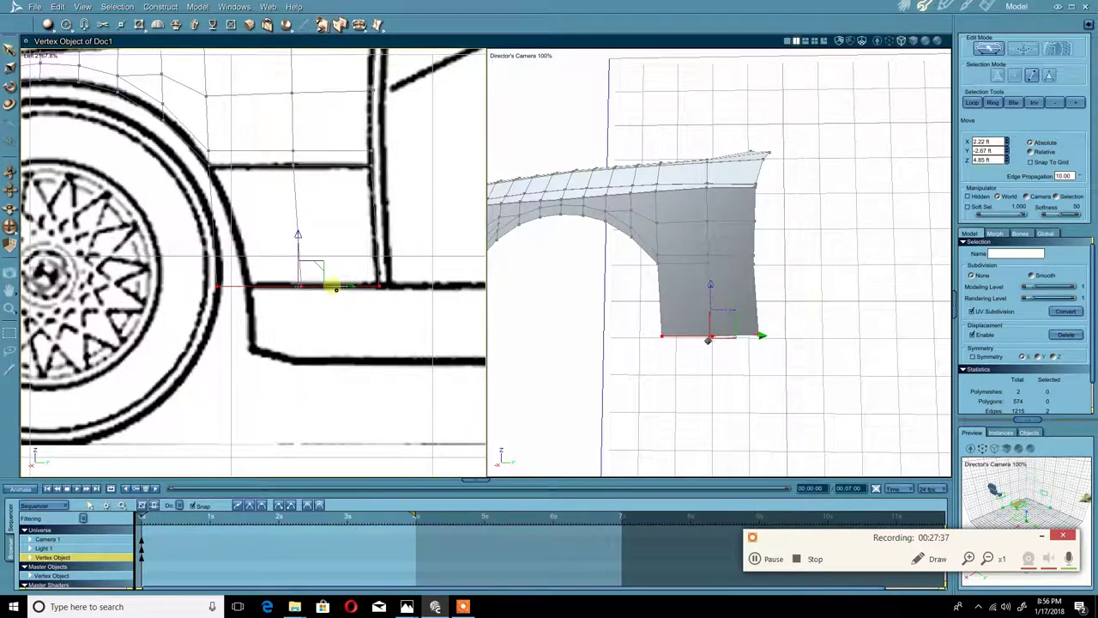
middle_drag(335, 289, 351, 288)
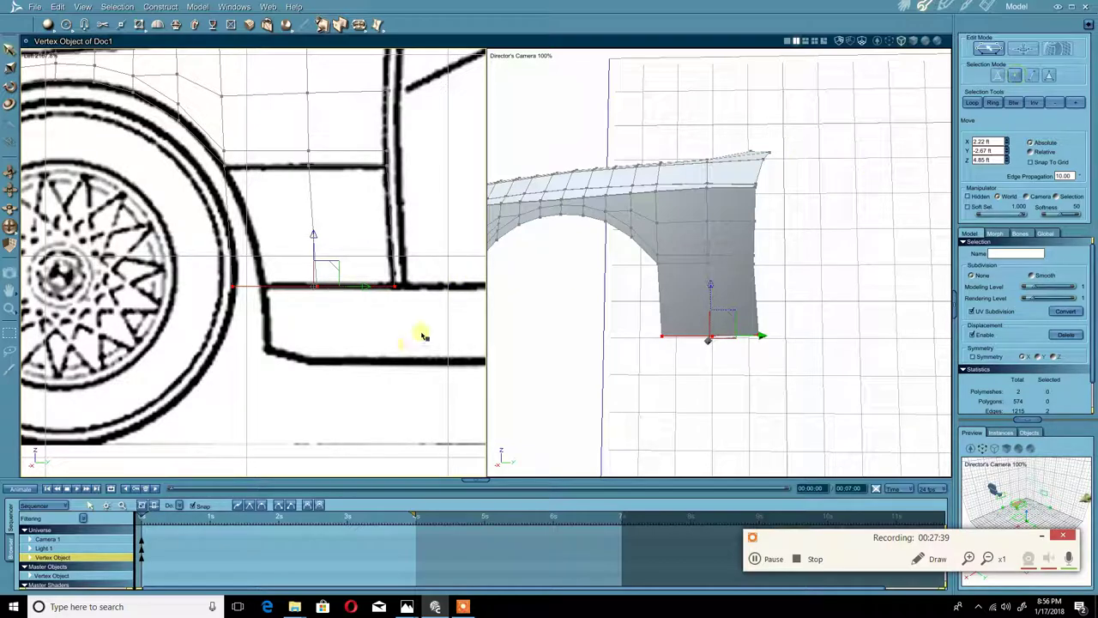
drag(184, 260, 386, 279)
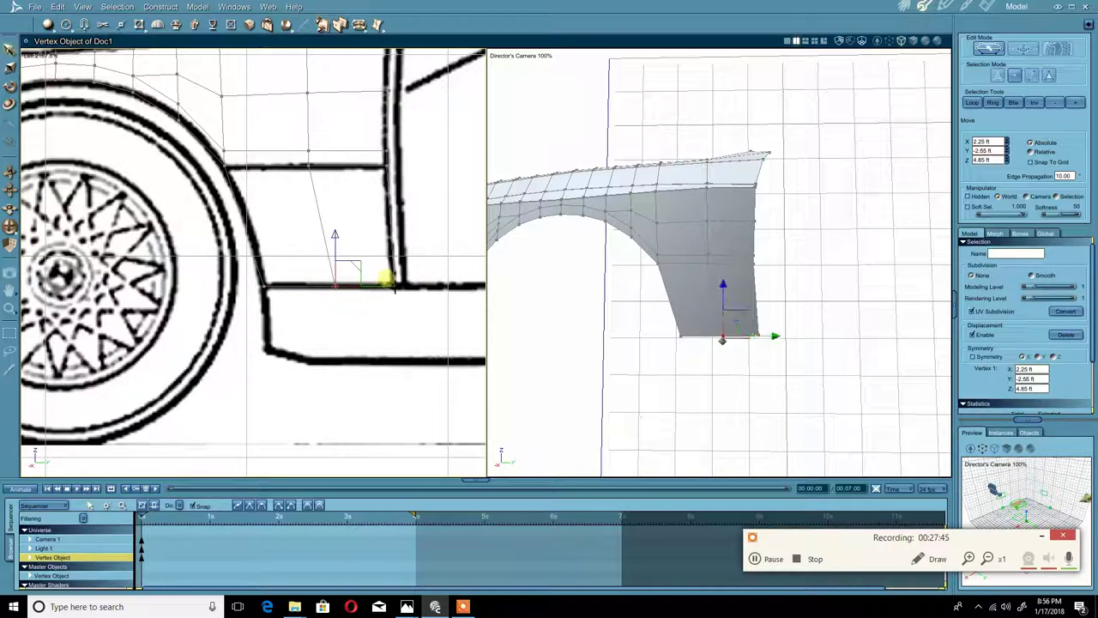
middle_drag(369, 193, 395, 240)
click(326, 248)
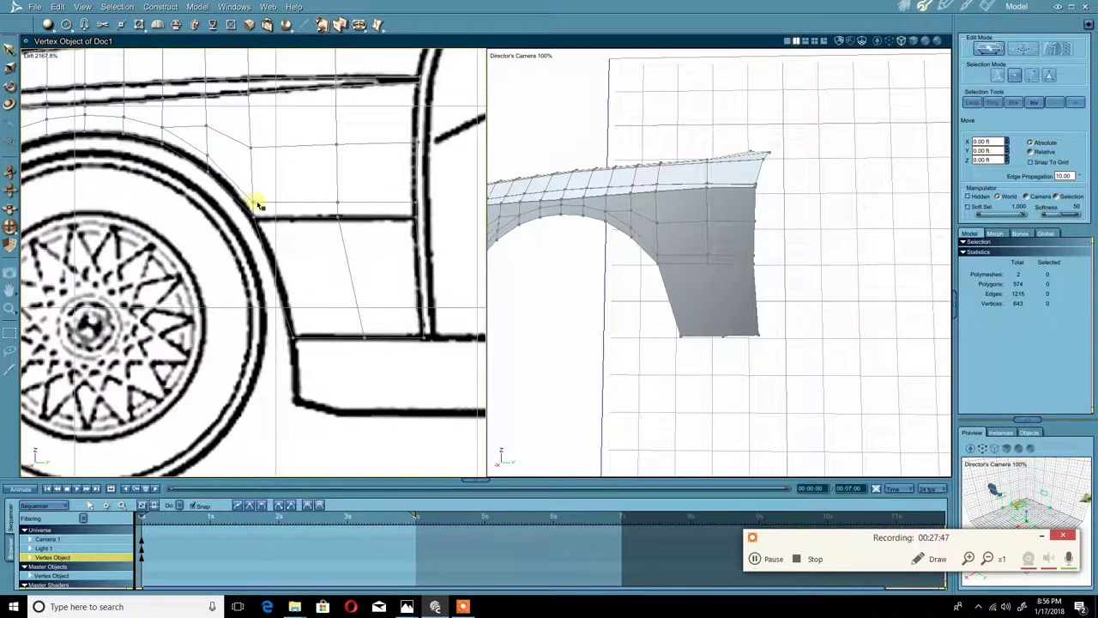
- Add two linked vertices to form an edge across the new lower panel, just behind and following the wheel arch
click(121, 25)
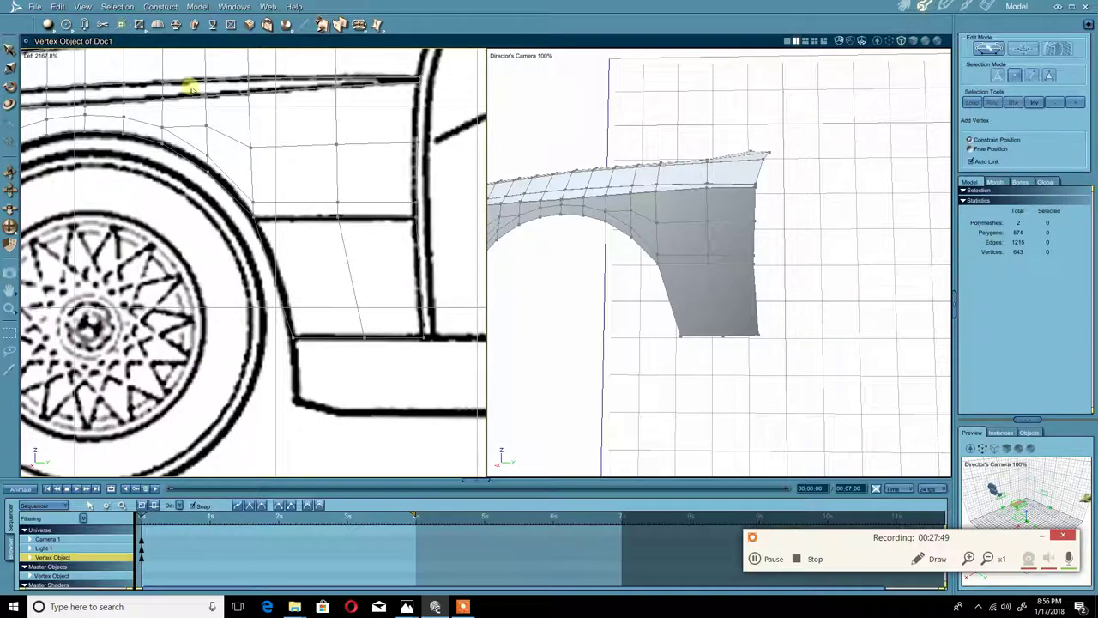
click(271, 220)
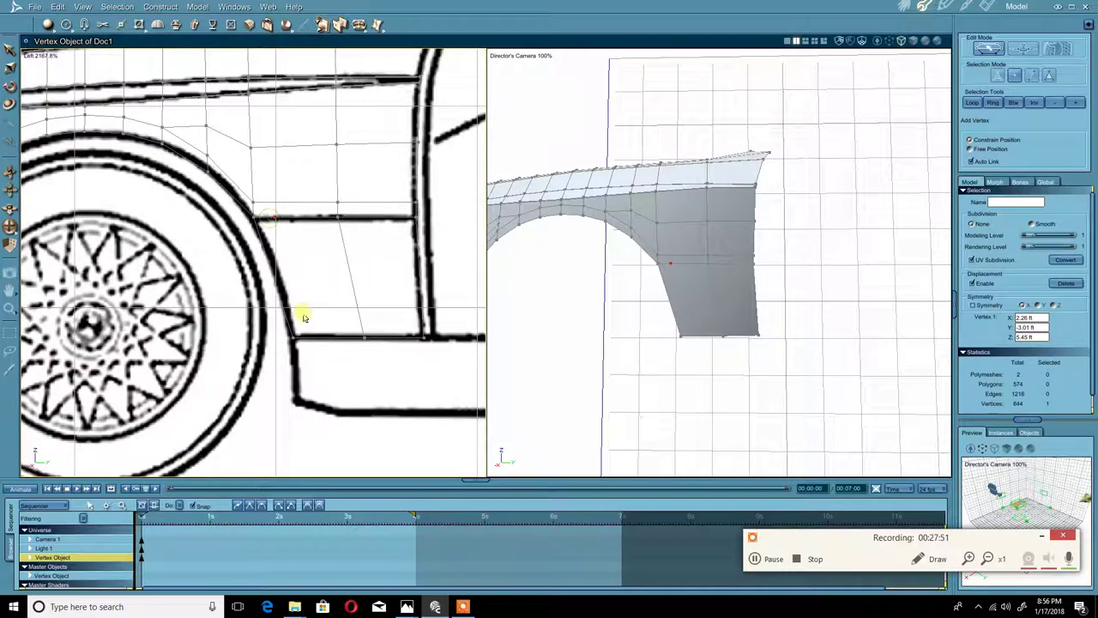
click(312, 339)
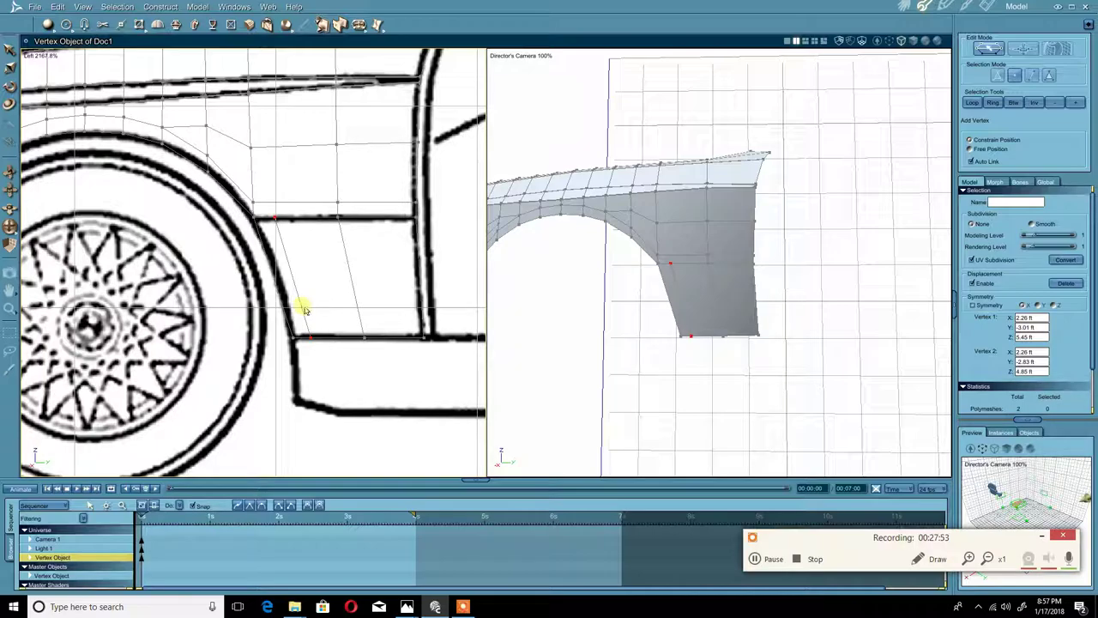
right_click(318, 271)
click(306, 270)
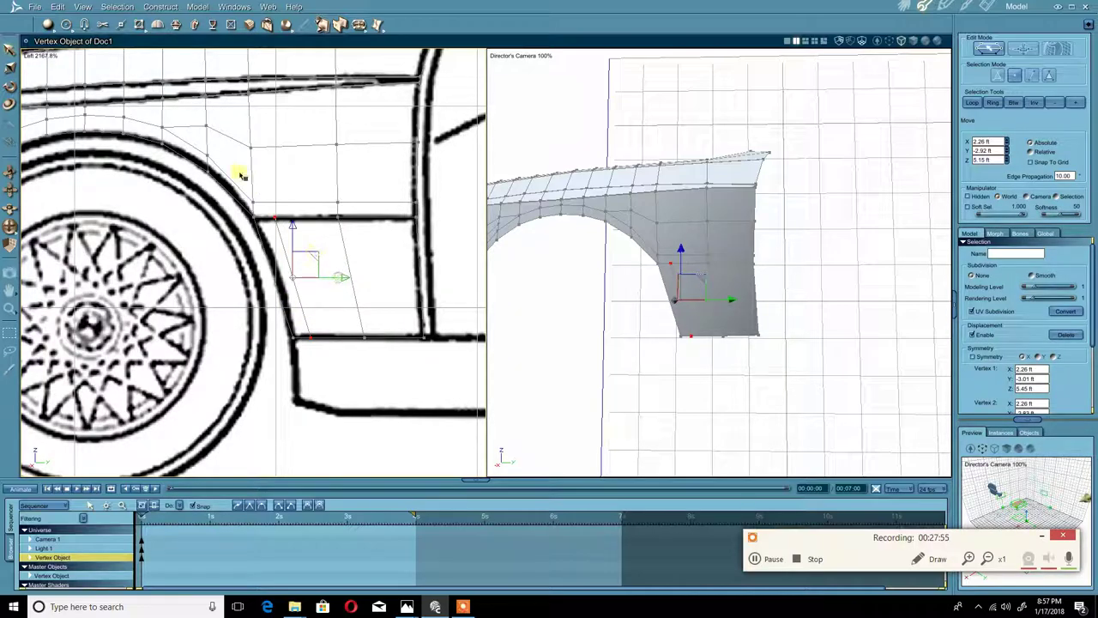
click(279, 175)
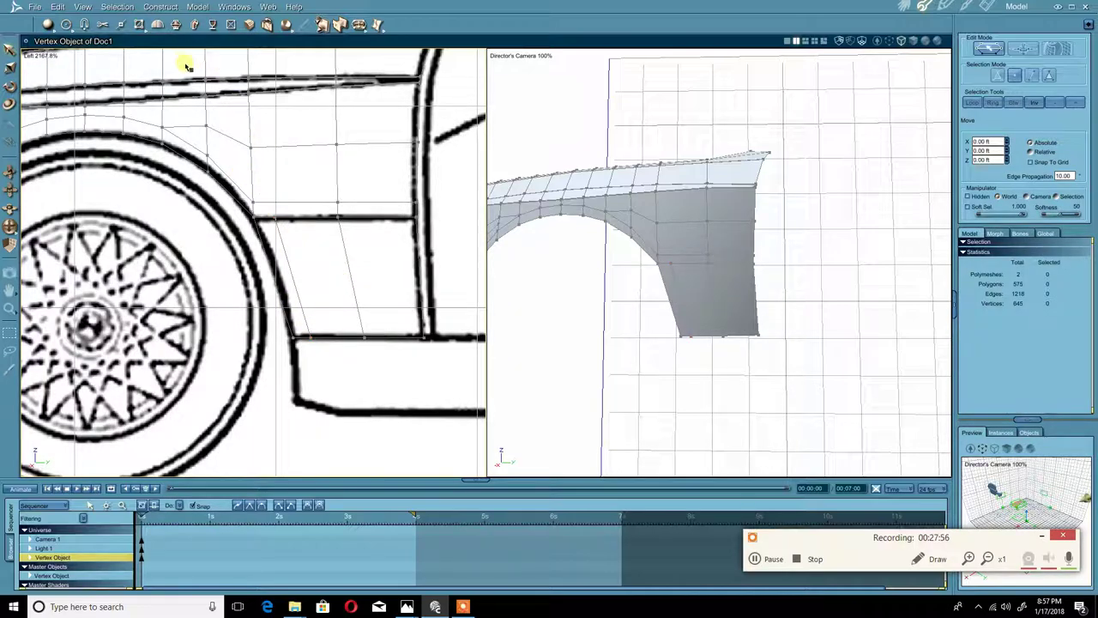
- Weld the wheel arch vertex just above the lower panel to the newly added upper vertex
click(140, 25)
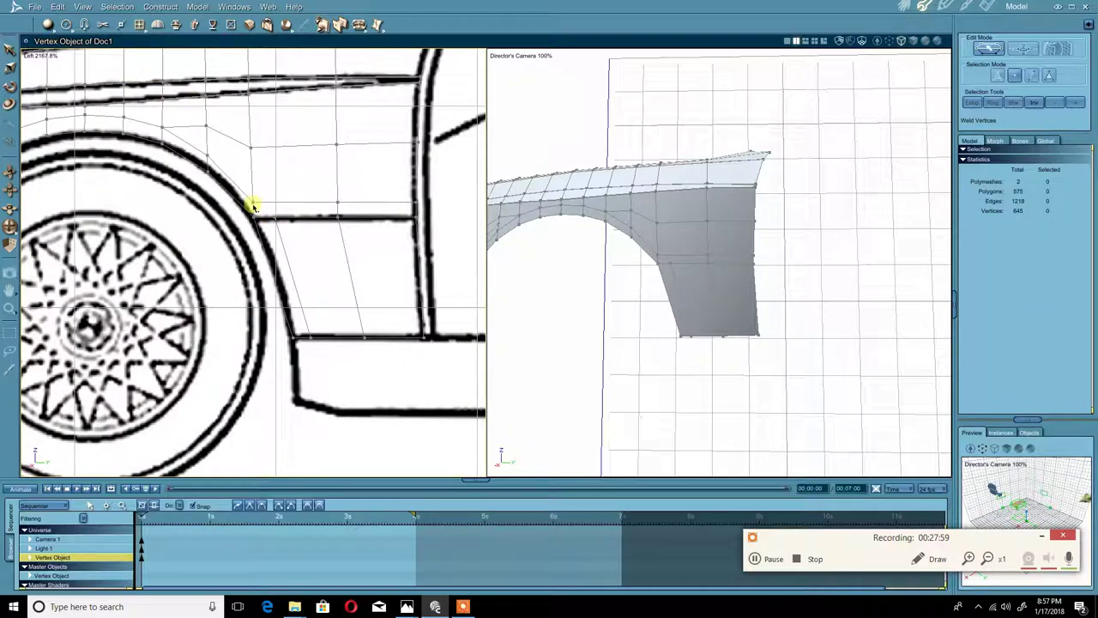
click(277, 221)
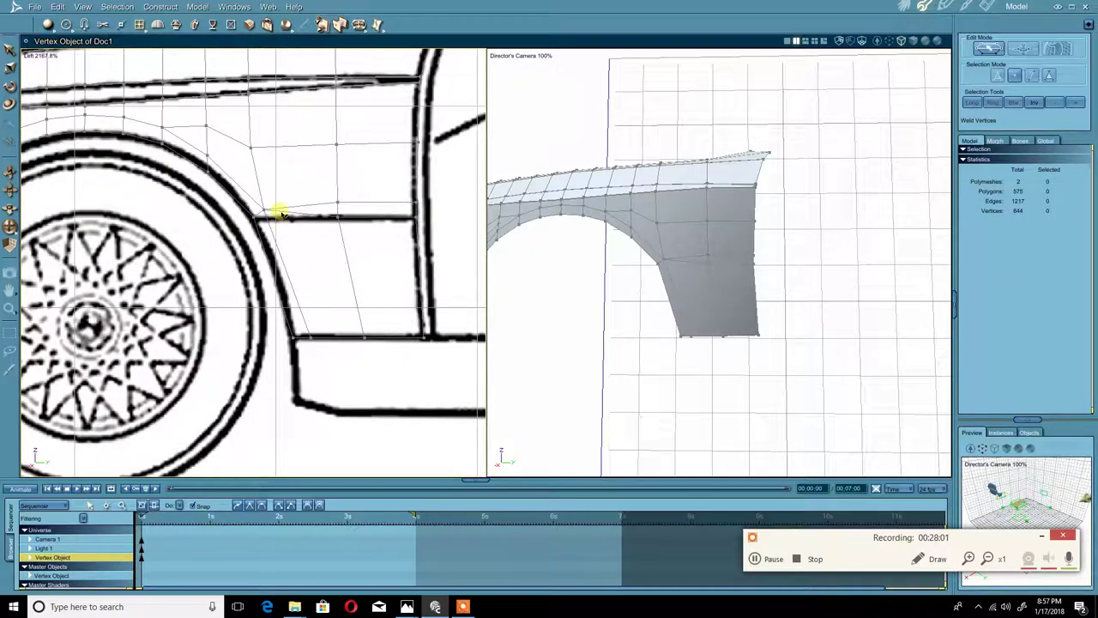
- Undo the last weld and link the wheel arch vertex above the crease line to the lower panel's new upper vertex
key(ctrl+z)
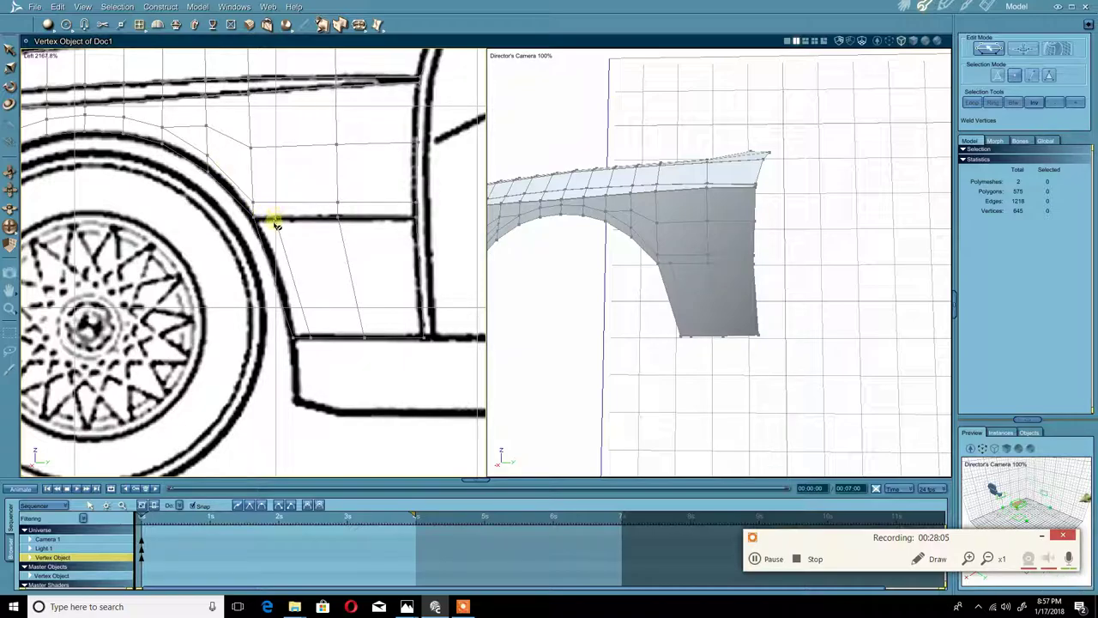
click(139, 26)
click(273, 221)
scroll(257, 211, up, 2)
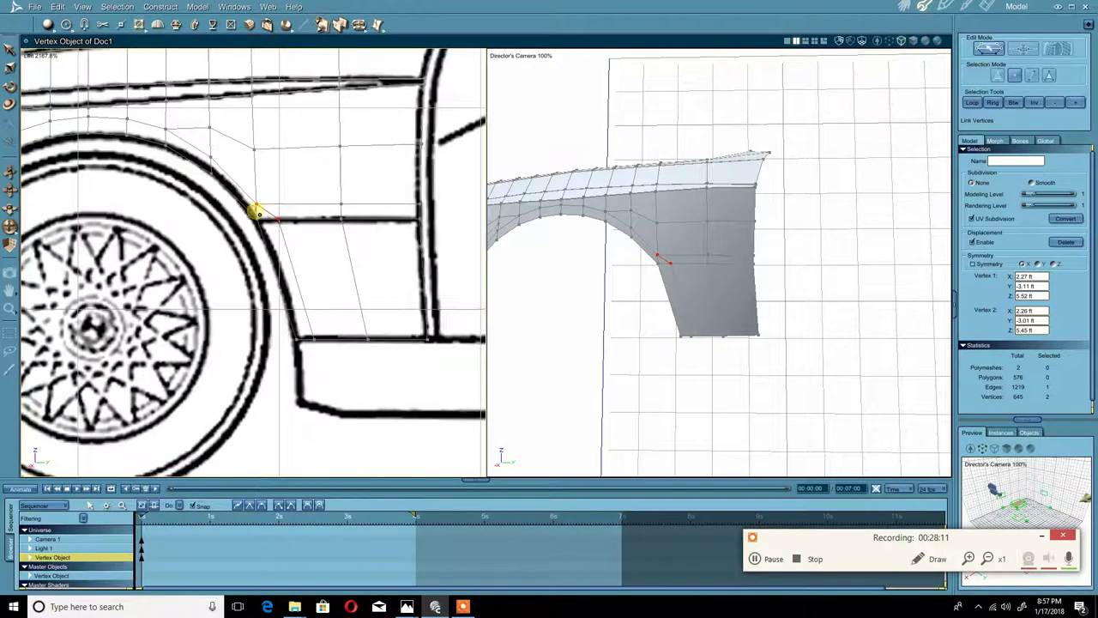
- Add a vertex just ahead of the linked arch vertex, on the wheel arch outline, and link it into the mesh
click(121, 25)
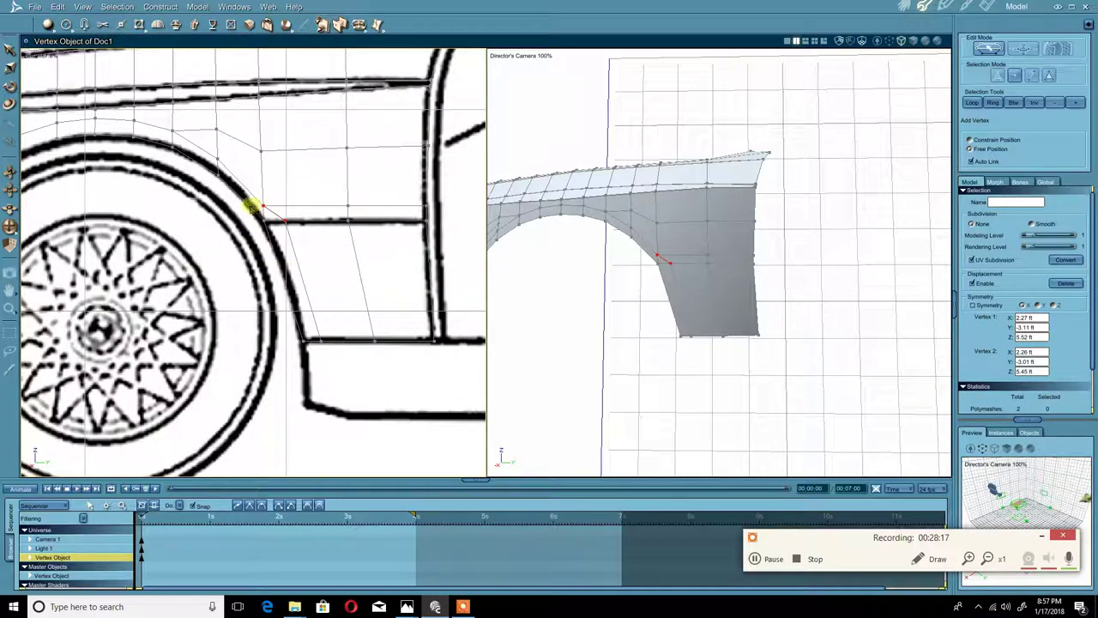
click(253, 206)
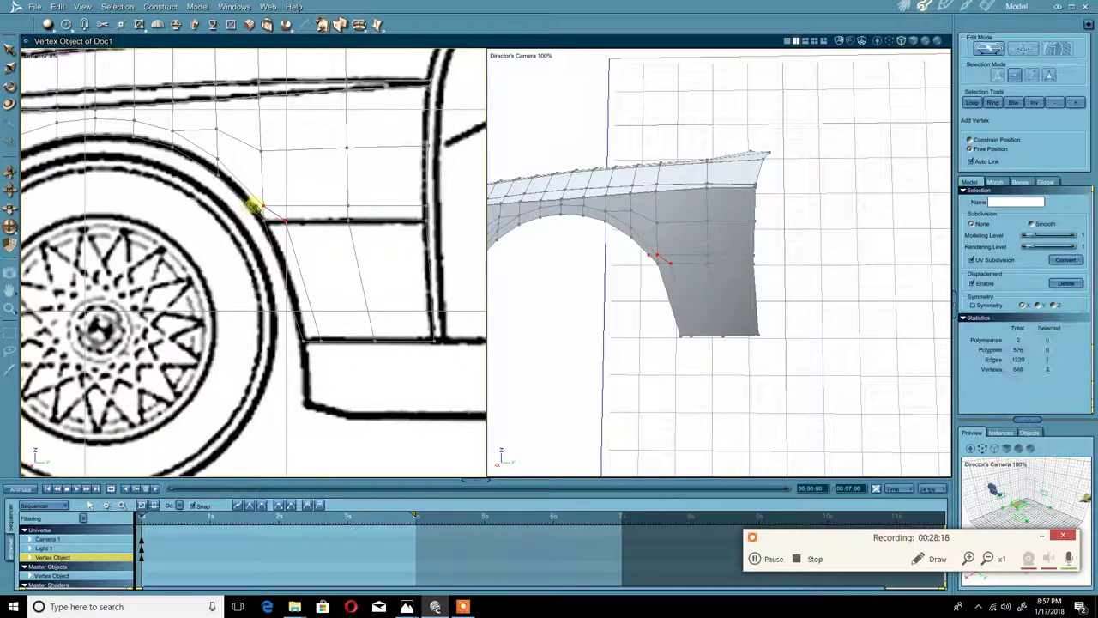
click(137, 25)
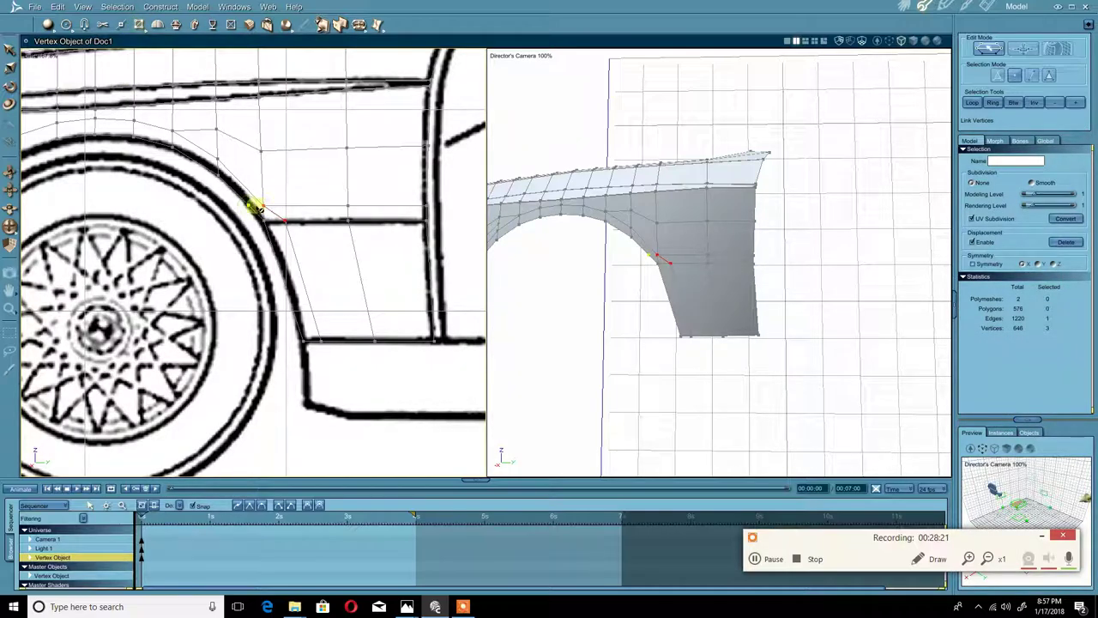
right_click(282, 193)
click(269, 194)
click(286, 240)
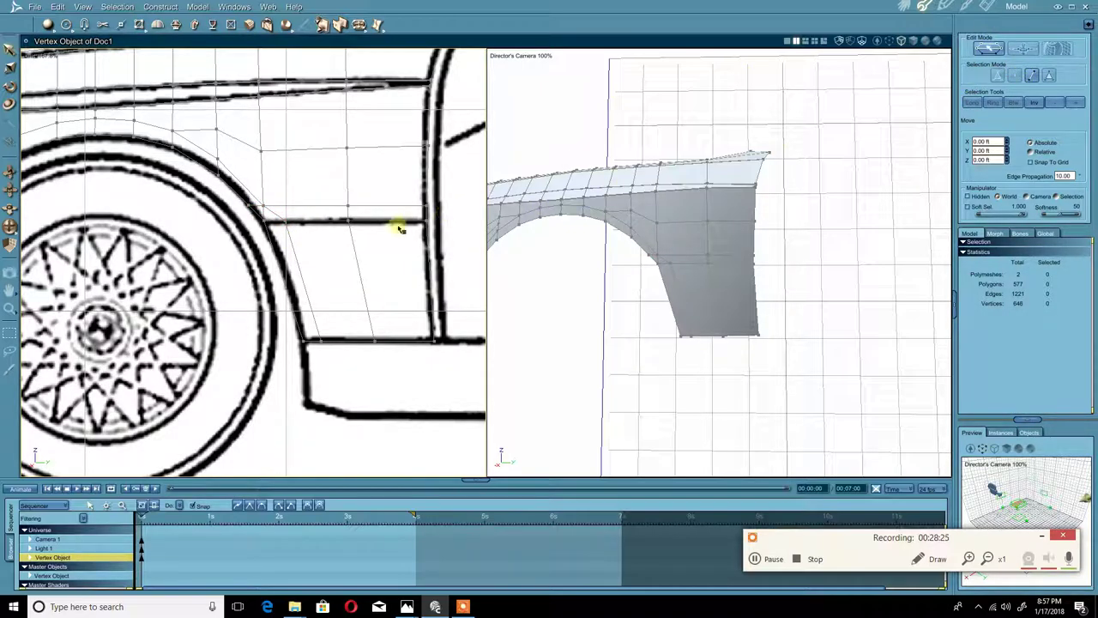
- Delete the two short edges that join the inner arch vertex to the crease line below it
click(265, 214)
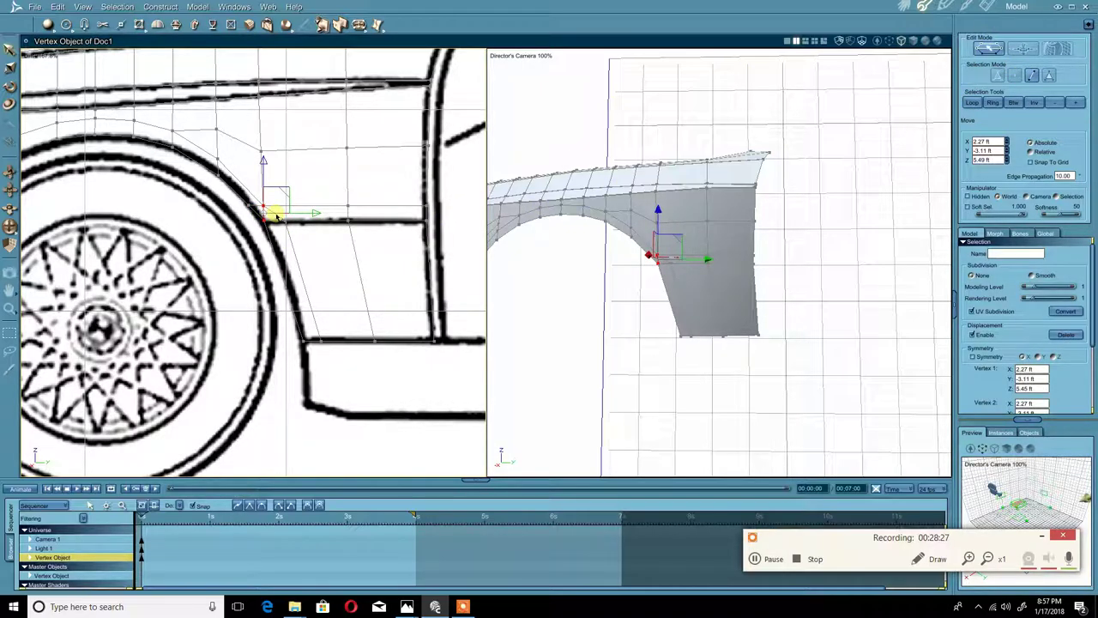
drag(277, 217, 279, 214)
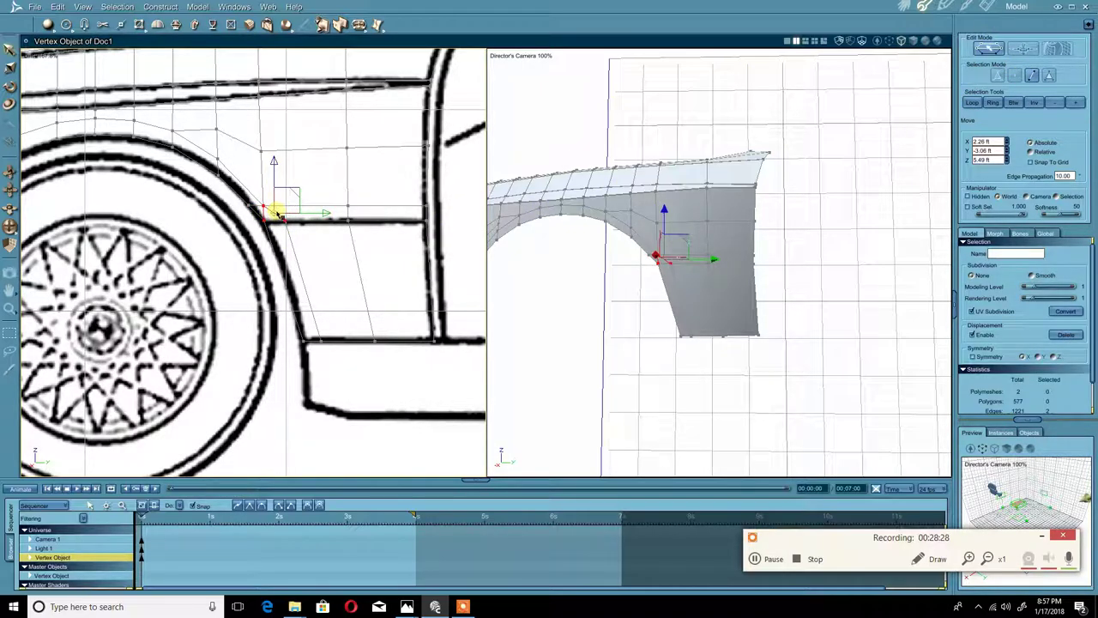
click(57, 7)
click(71, 78)
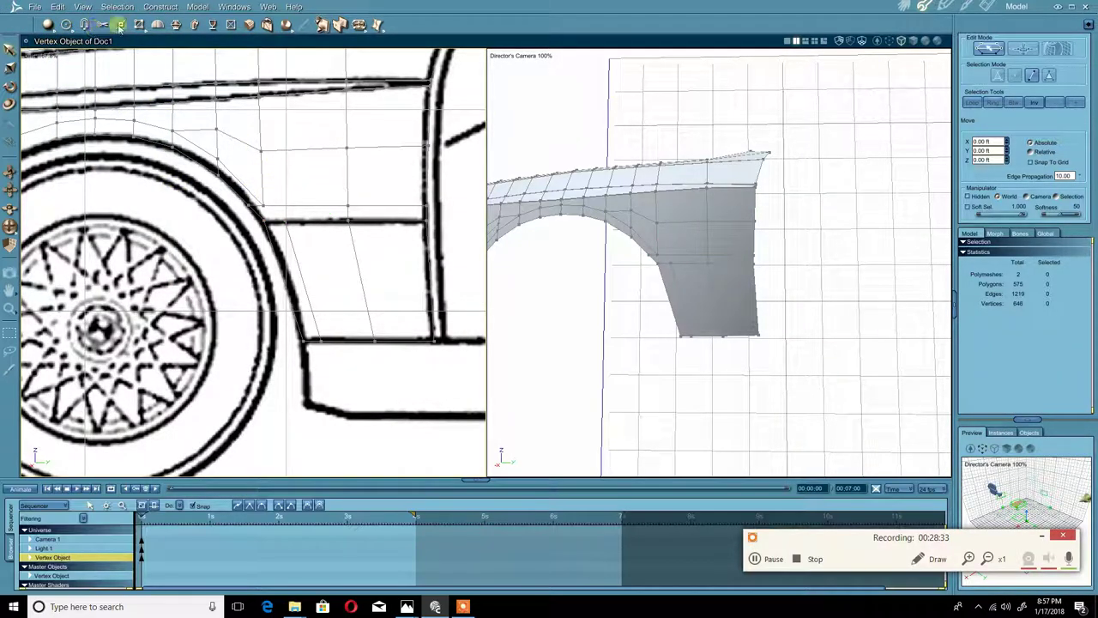
- Move the inner arch vertex rearward to about Y -3.08 ft and link it to the crease line vertex below
click(1017, 76)
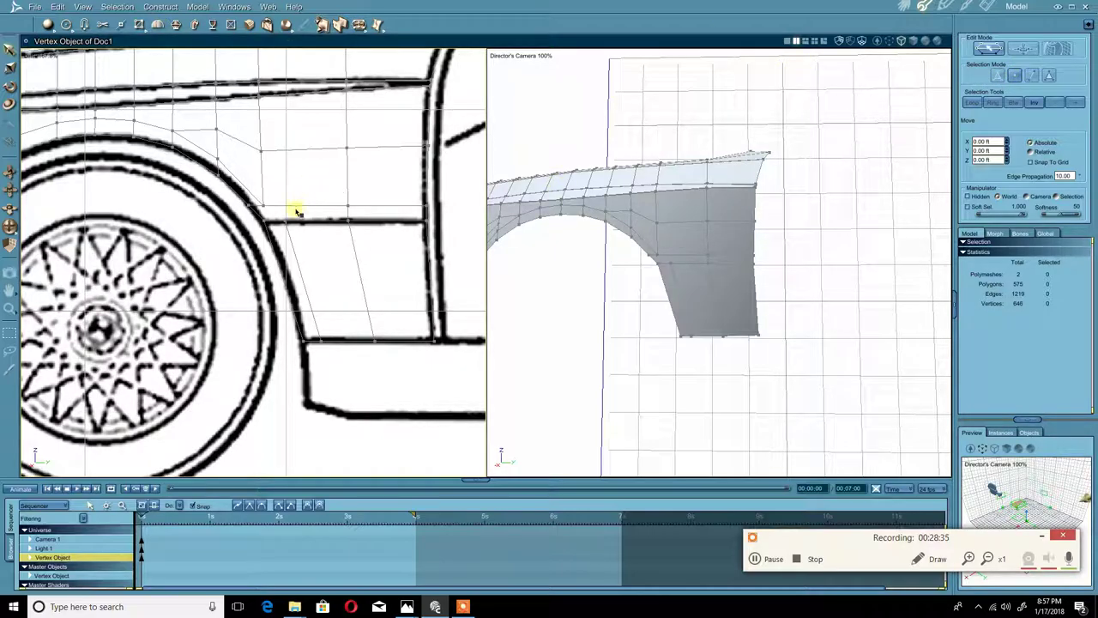
click(264, 210)
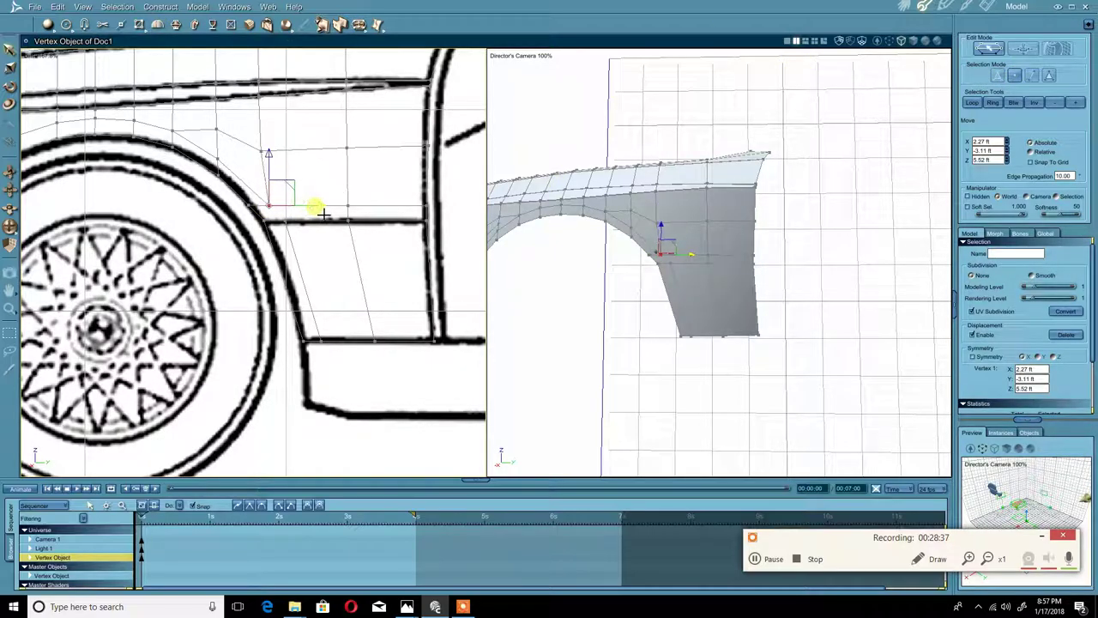
click(319, 219)
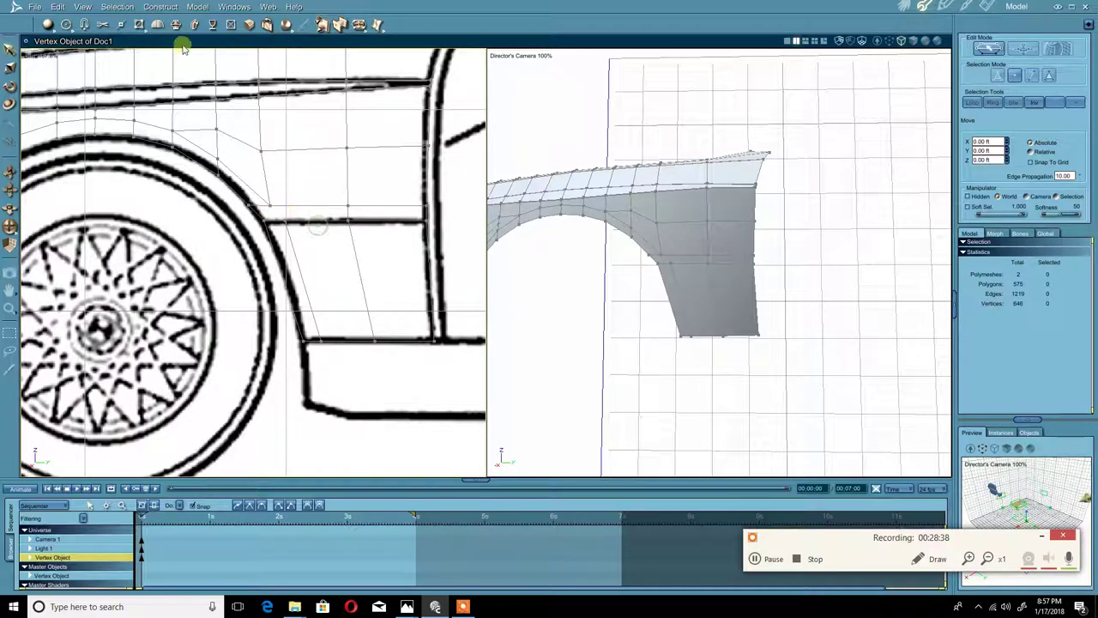
click(141, 24)
click(269, 204)
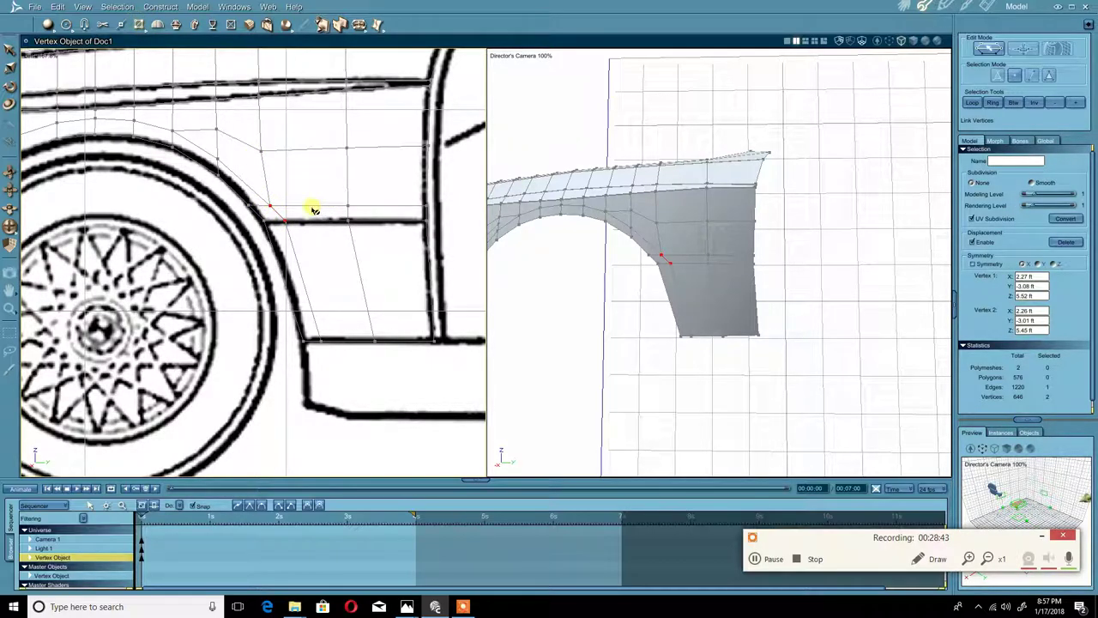
- Inspect the new panel behind the wheel arch in 3D and compare it with the silver M3 reference photo
scroll(616, 278, up, 3)
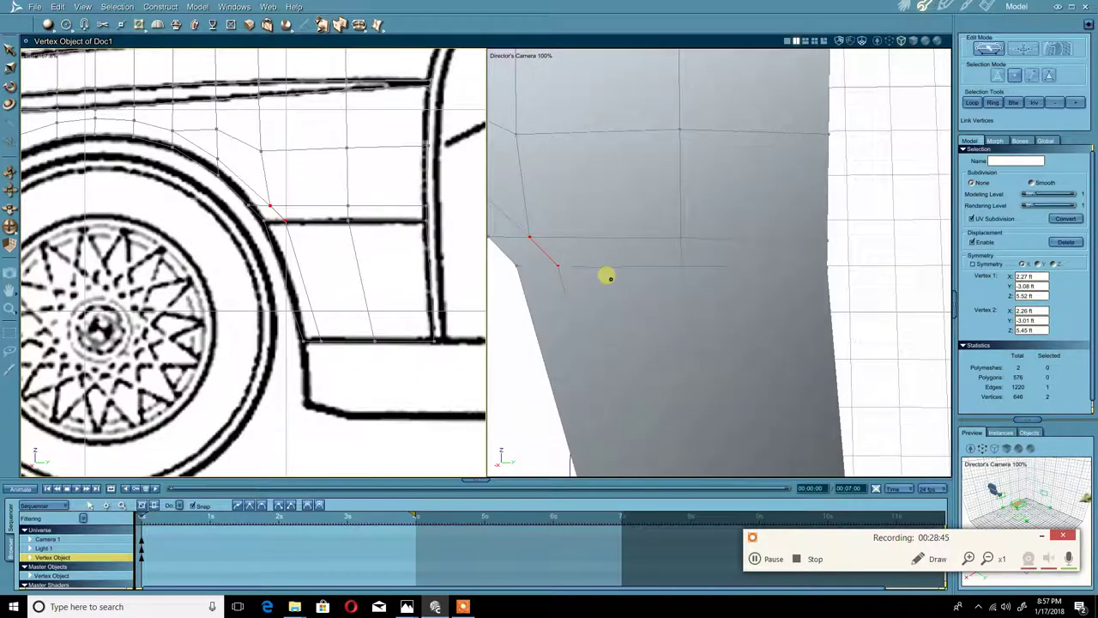
scroll(610, 278, down, 4)
middle_drag(614, 276, 535, 299)
scroll(633, 311, up, 3)
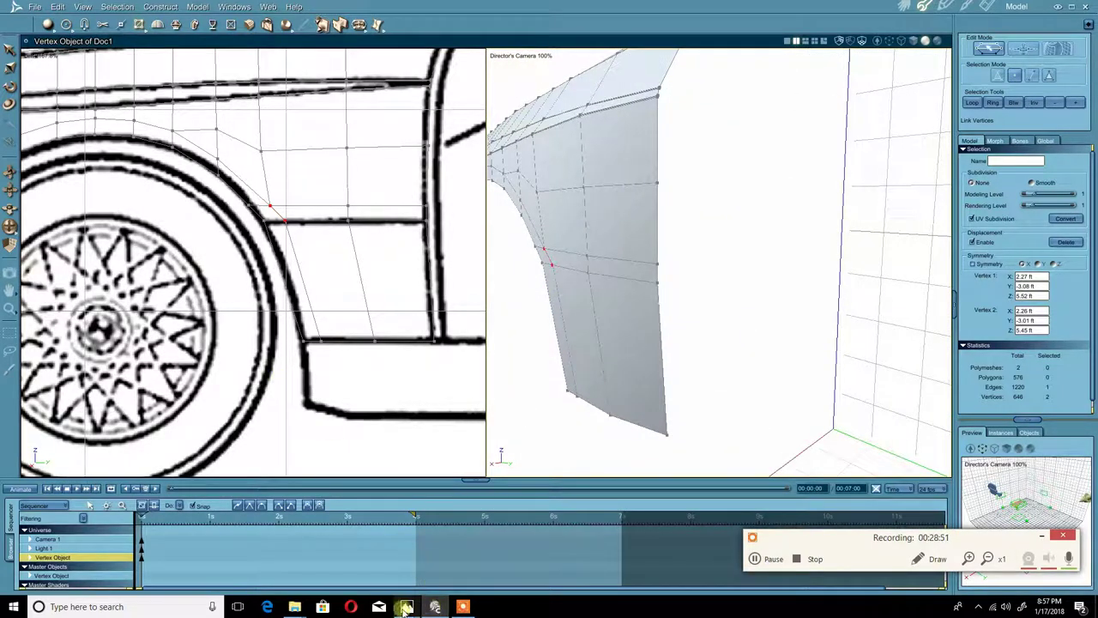
mouse_move(406, 606)
click(601, 554)
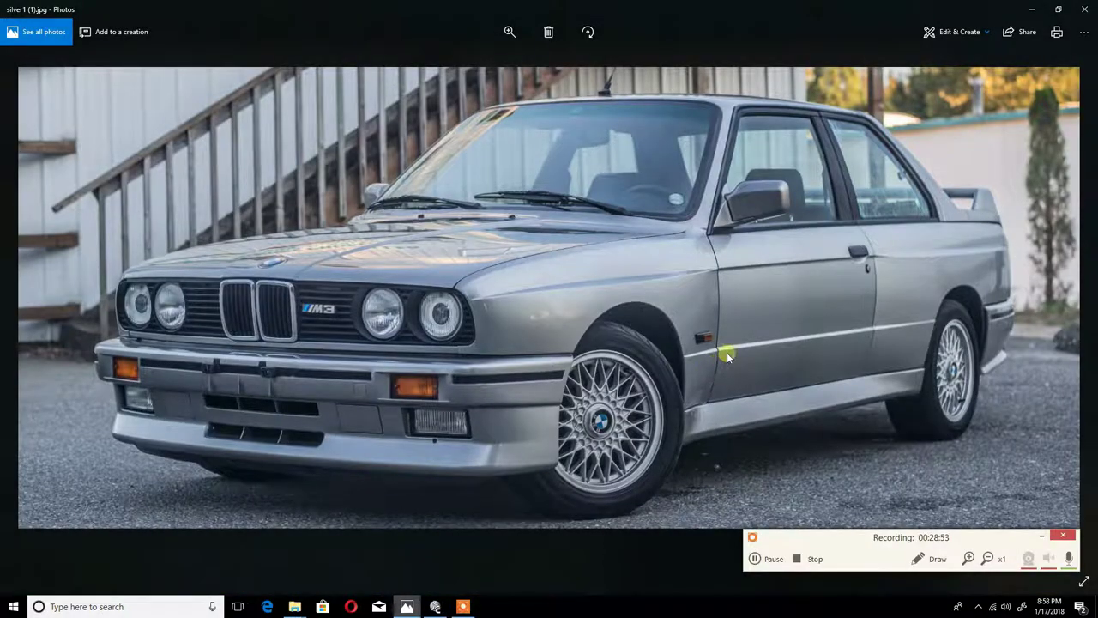
click(435, 606)
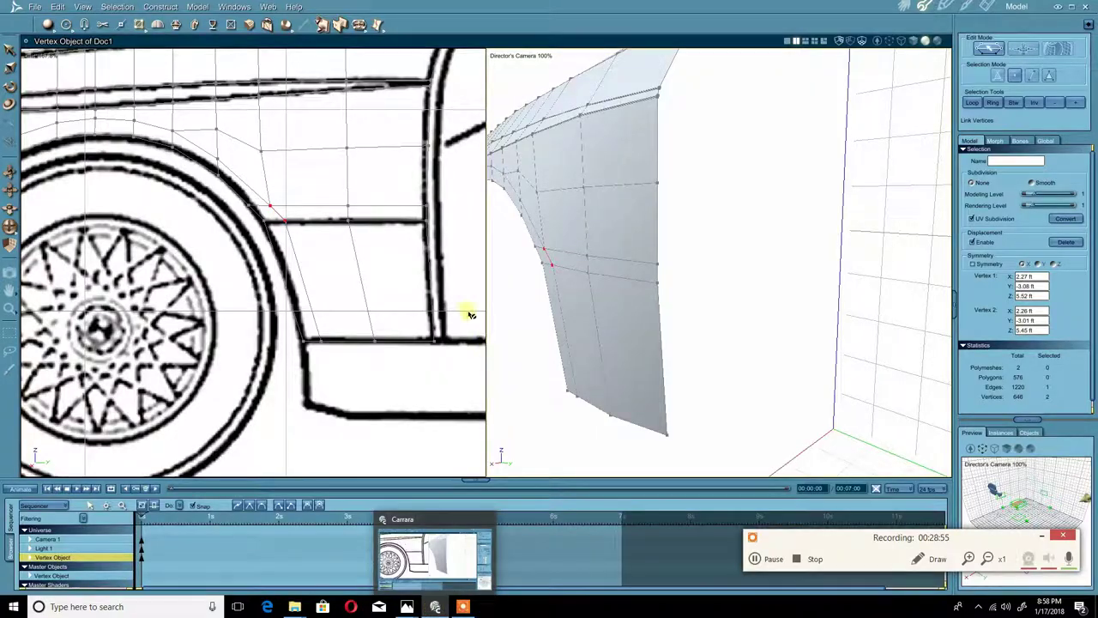
- Lower the two arch vertices above the crease line to about Z 5.47 ft, fitting the row to the wheel arch
scroll(273, 237, up, 5)
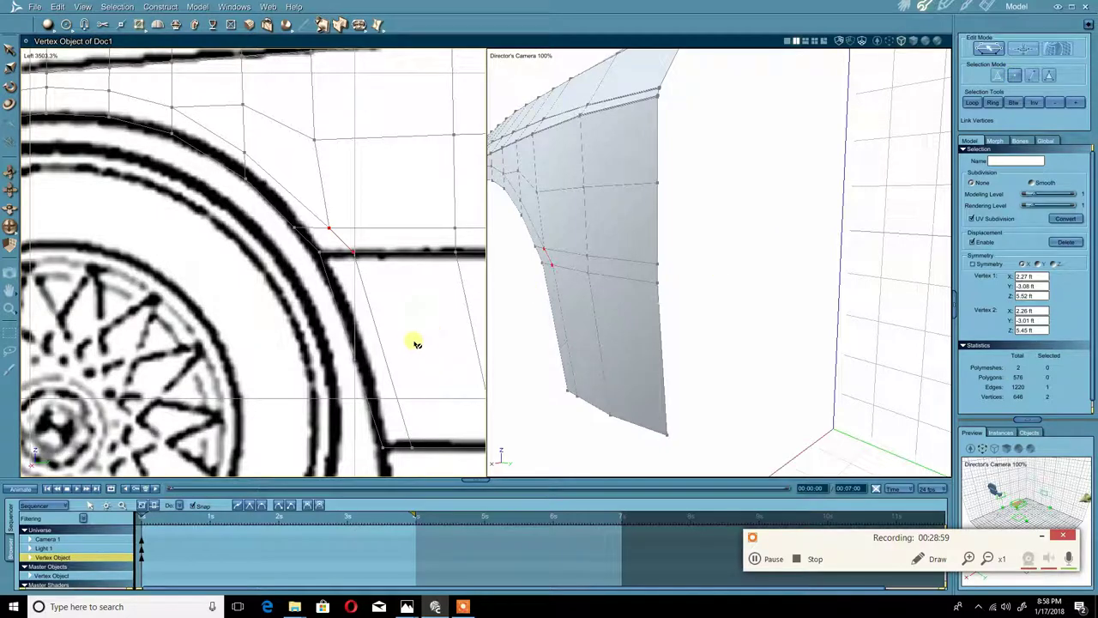
right_click(273, 283)
click(264, 282)
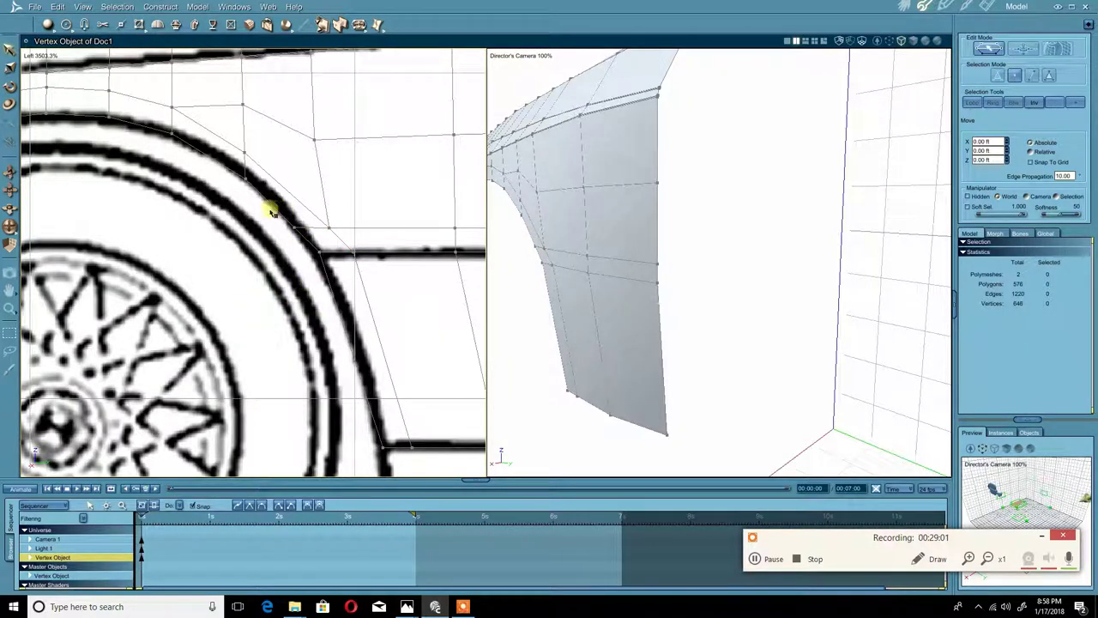
drag(337, 218, 362, 228)
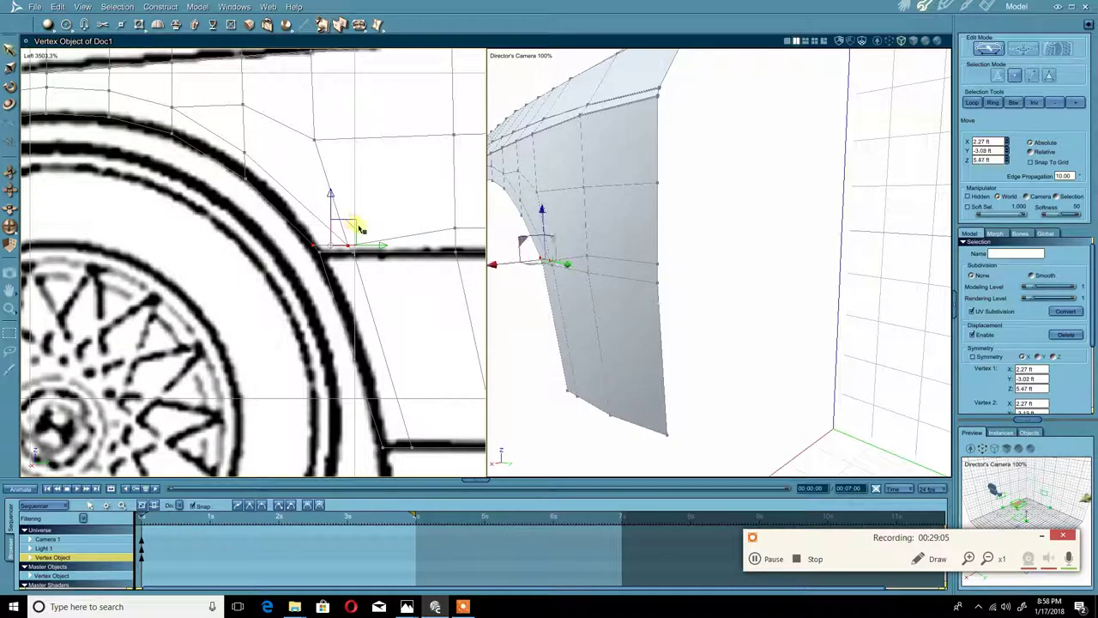
middle_drag(405, 227, 371, 225)
click(367, 217)
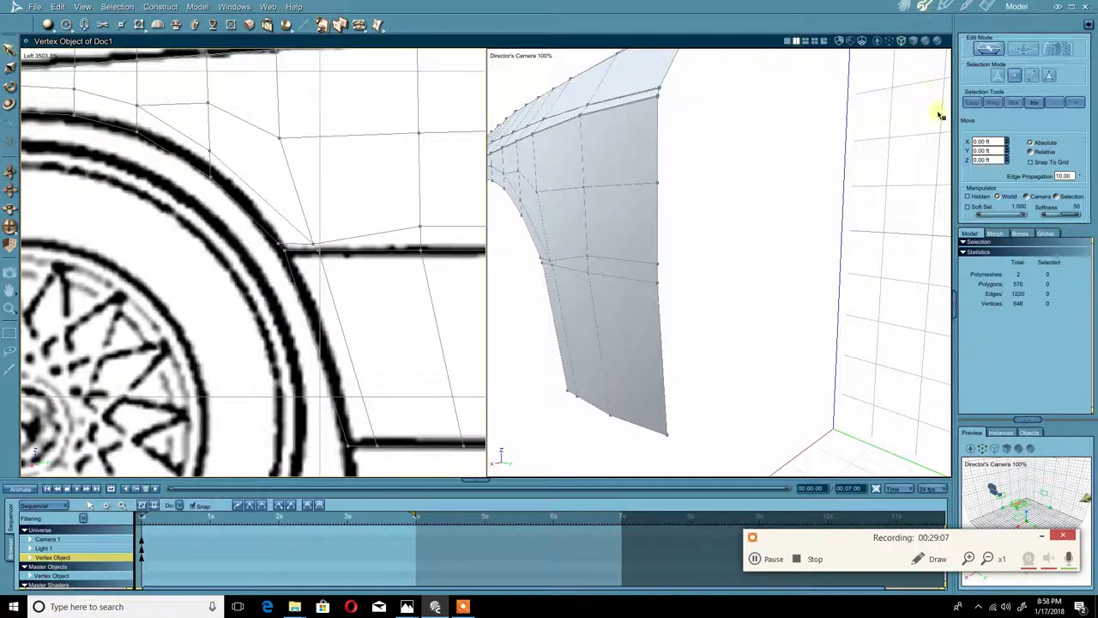
- Shift the two crease line vertices nearest the wheel arch slightly forward to match the blueprint
click(304, 249)
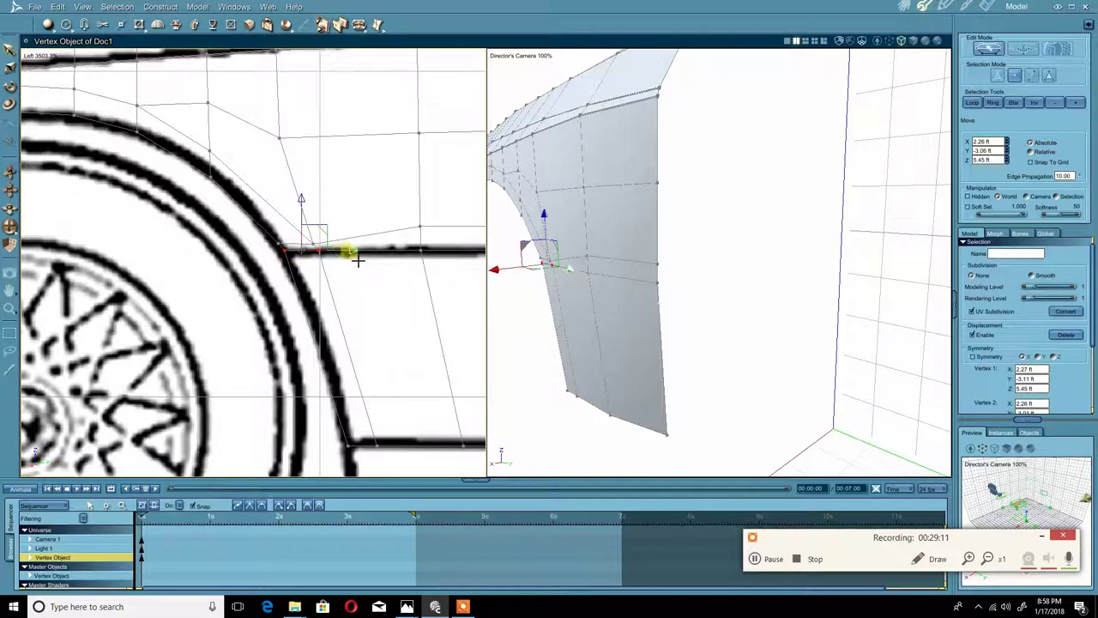
drag(365, 262, 361, 263)
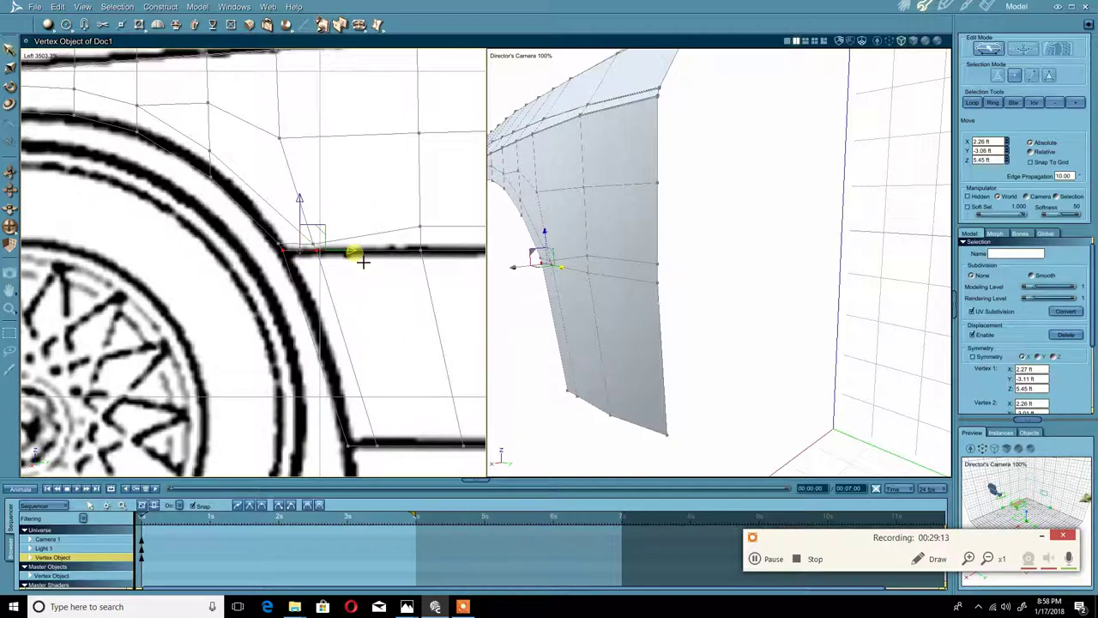
click(362, 229)
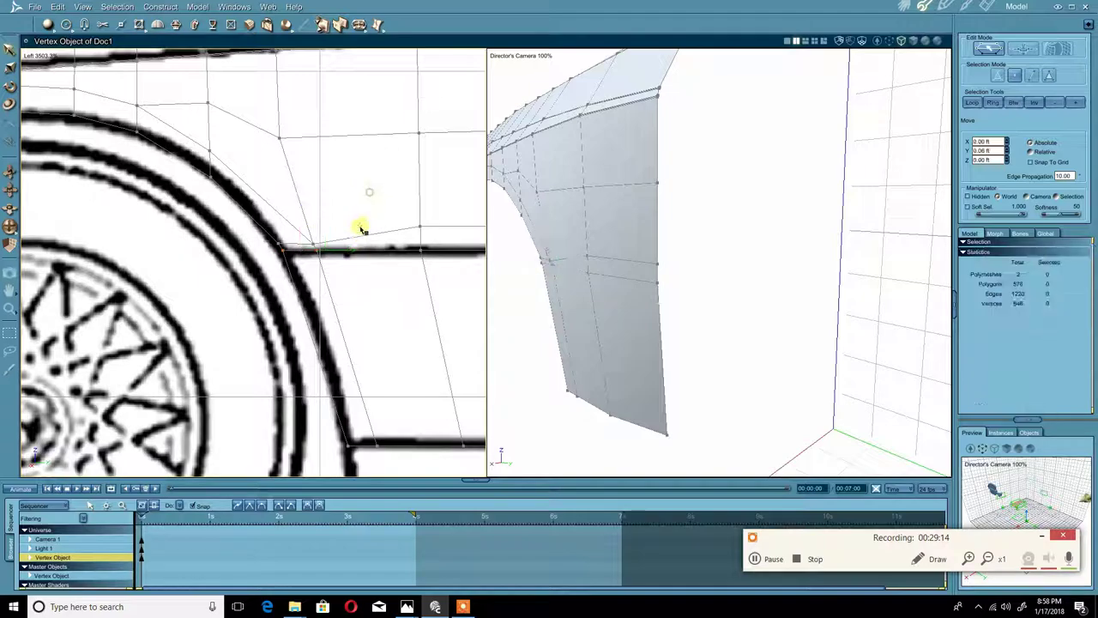
- Raise the inner arch vertex slightly and lower the middle vertex to about Z 5.50 ft to even out the row above the crease
click(310, 245)
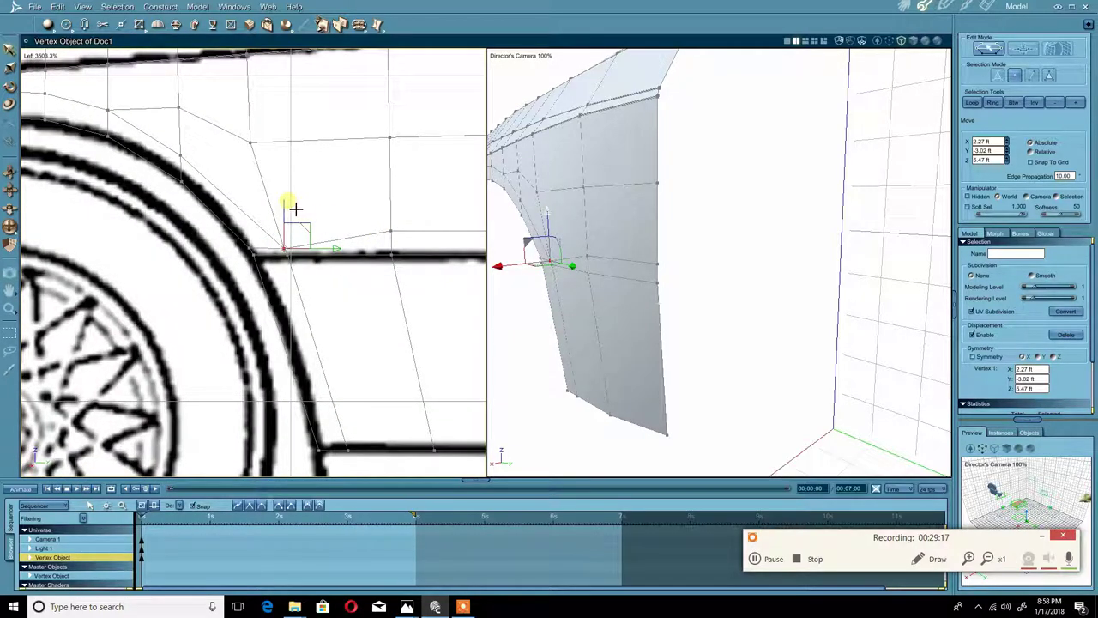
drag(285, 198, 286, 195)
middle_drag(393, 224, 334, 220)
click(329, 228)
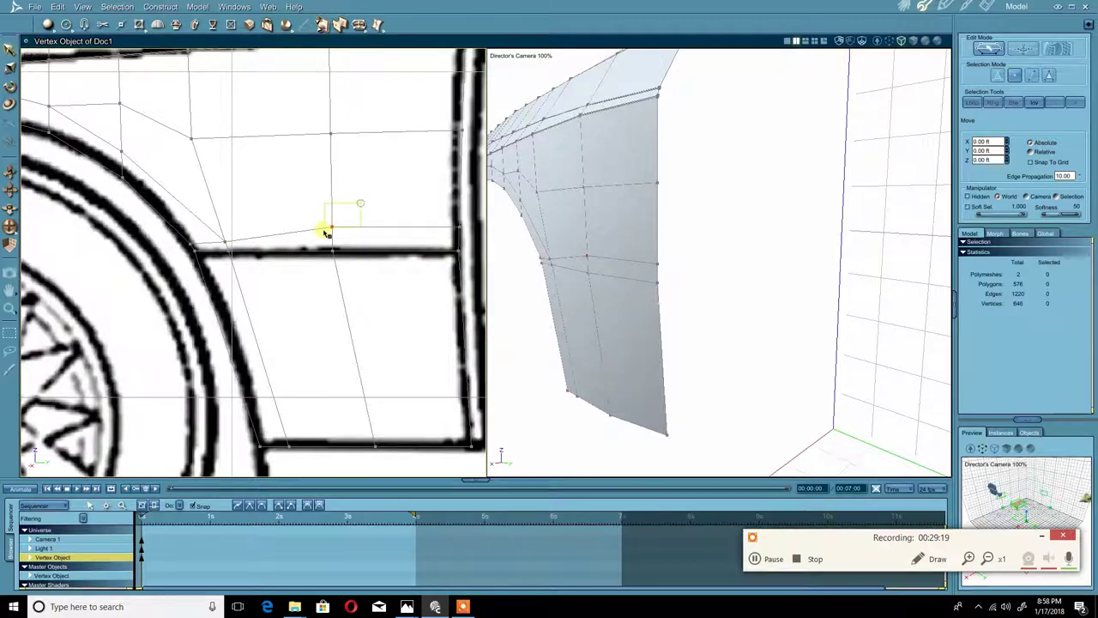
drag(340, 183, 336, 185)
- Examine the fender against the side blueprint and check the lower panel's curvature from the front and below
scroll(365, 201, down, 3)
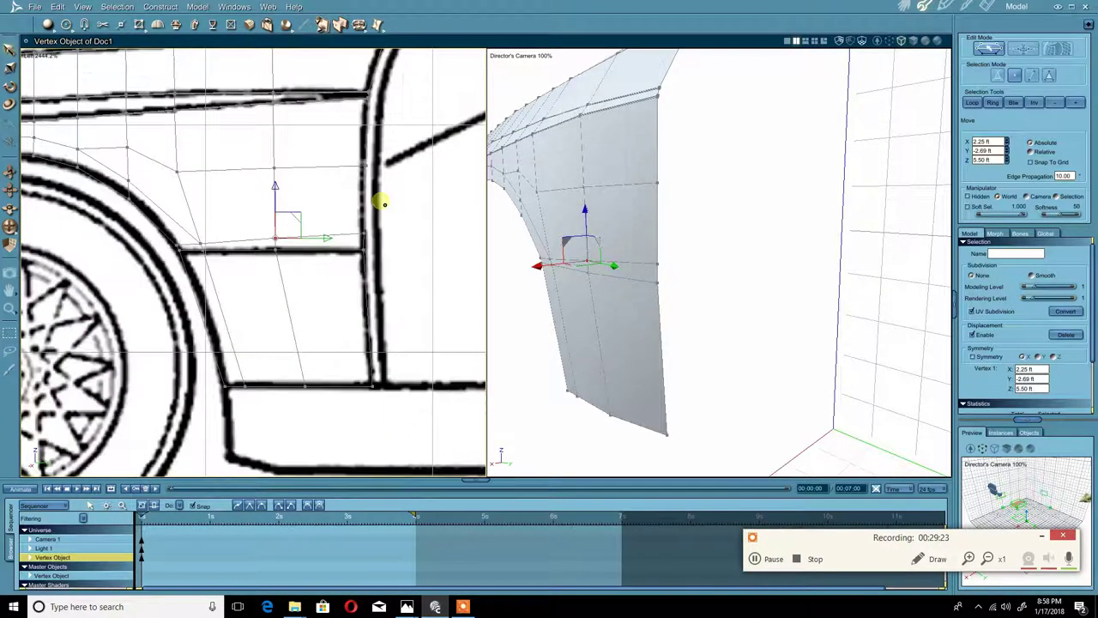
scroll(383, 203, down, 5)
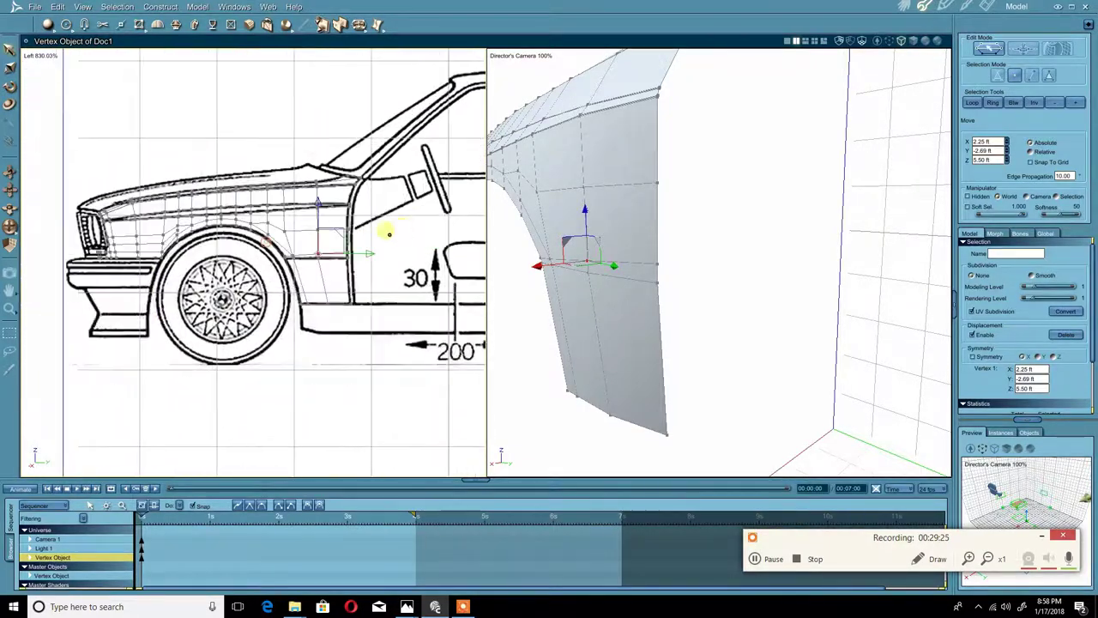
scroll(343, 238, up, 5)
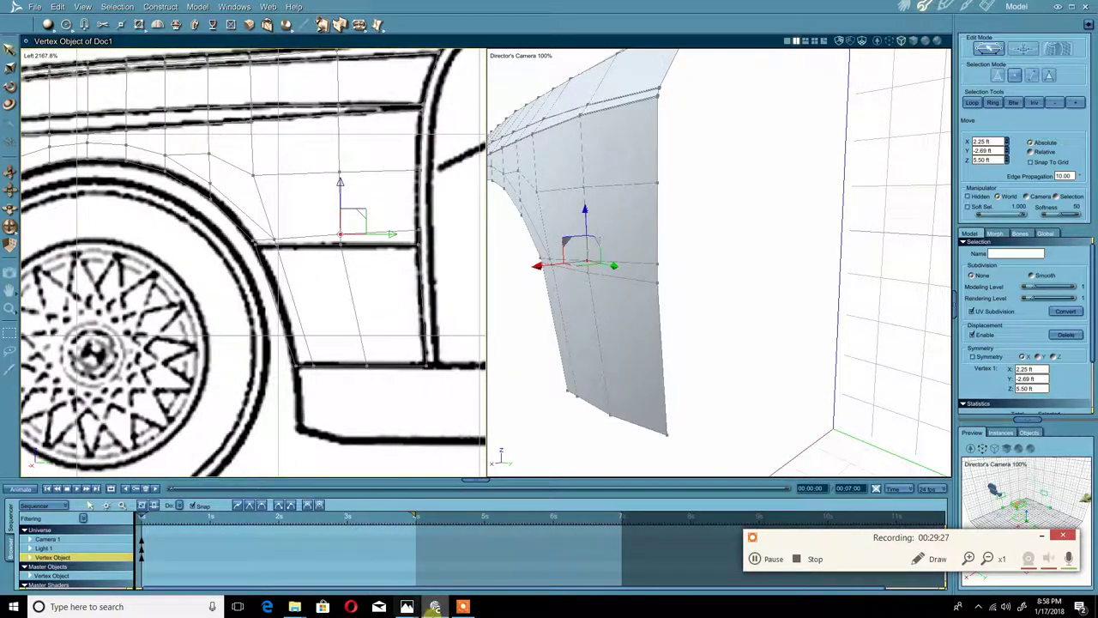
click(435, 607)
click(435, 607)
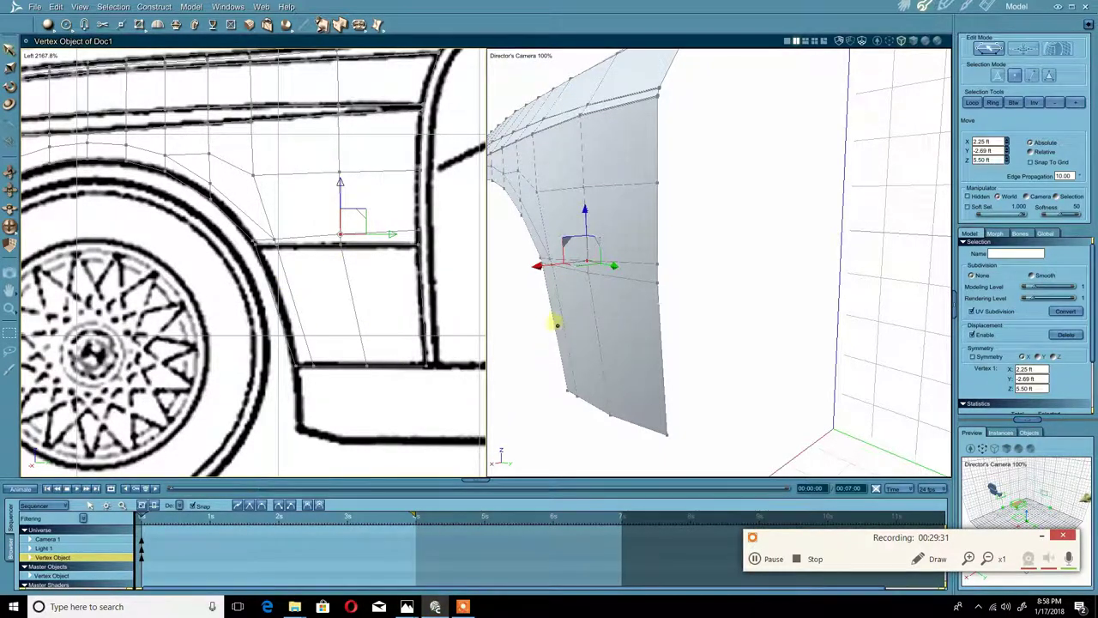
drag(556, 323, 687, 362)
drag(596, 364, 605, 356)
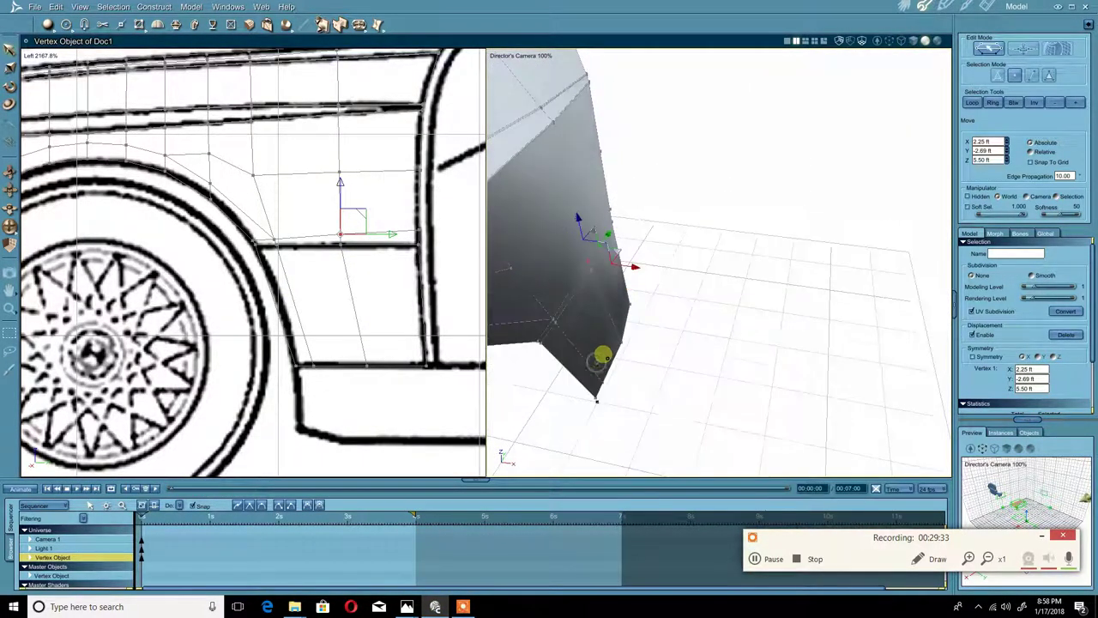
middle_drag(603, 355, 572, 287)
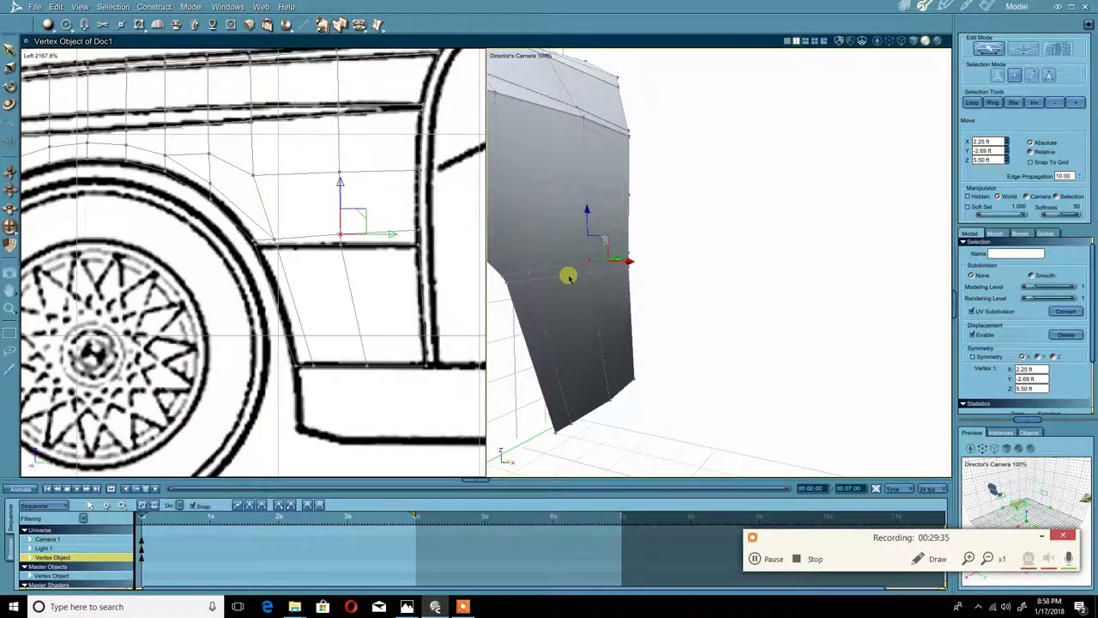
click(743, 158)
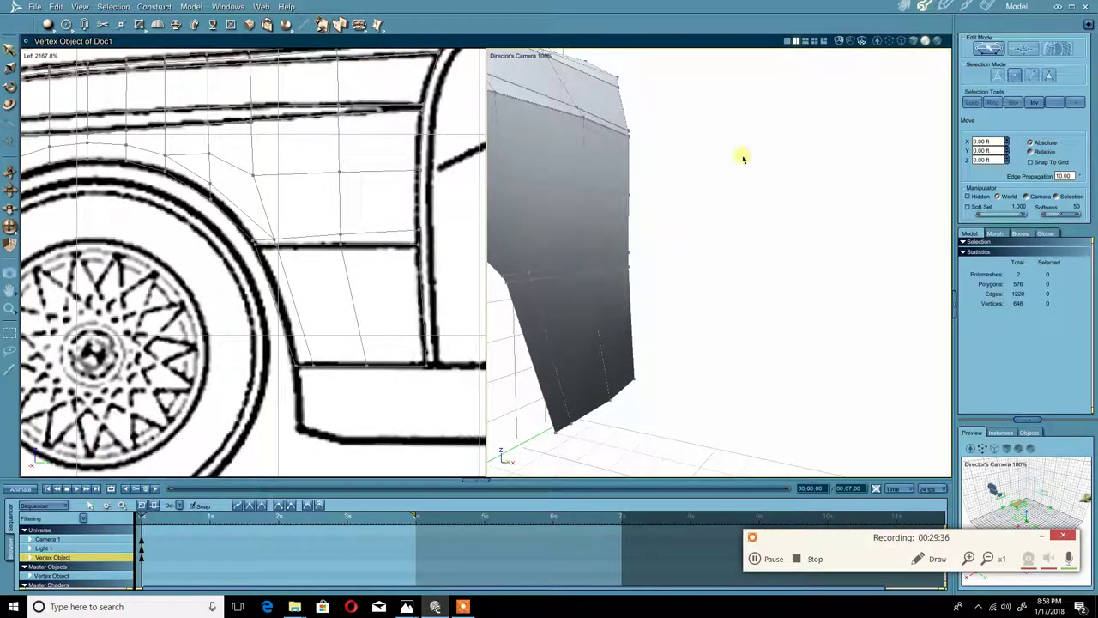
- Select the crease line behind the wheel arch, exclude its arch-end vertex, and pull the remaining vertices slightly outward
click(573, 268)
click(968, 103)
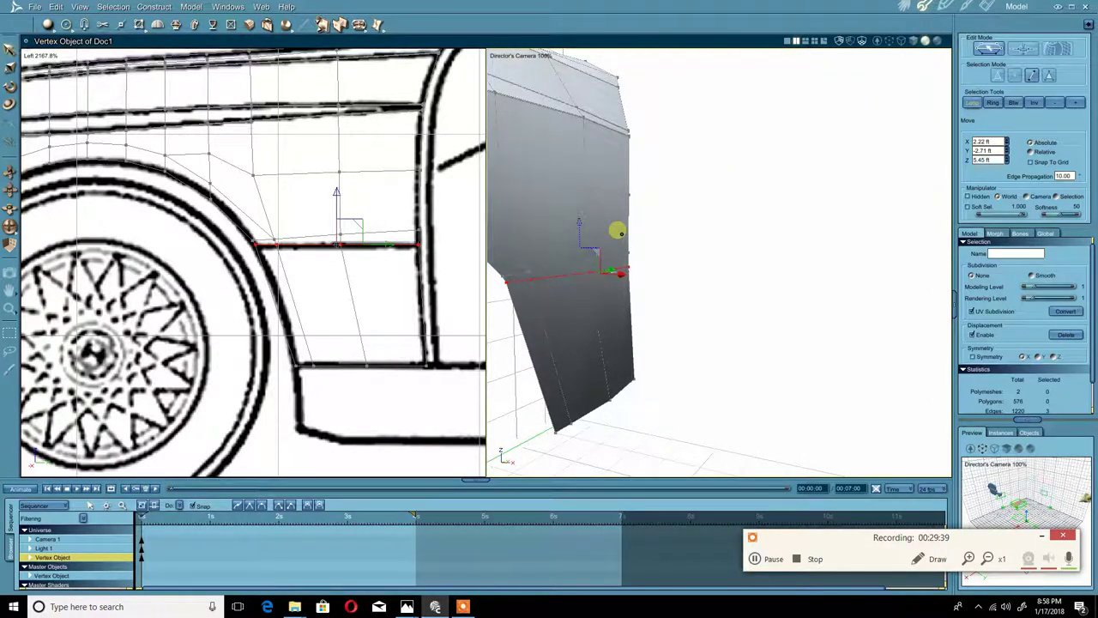
middle_drag(619, 233, 610, 268)
key(ctrl+z)
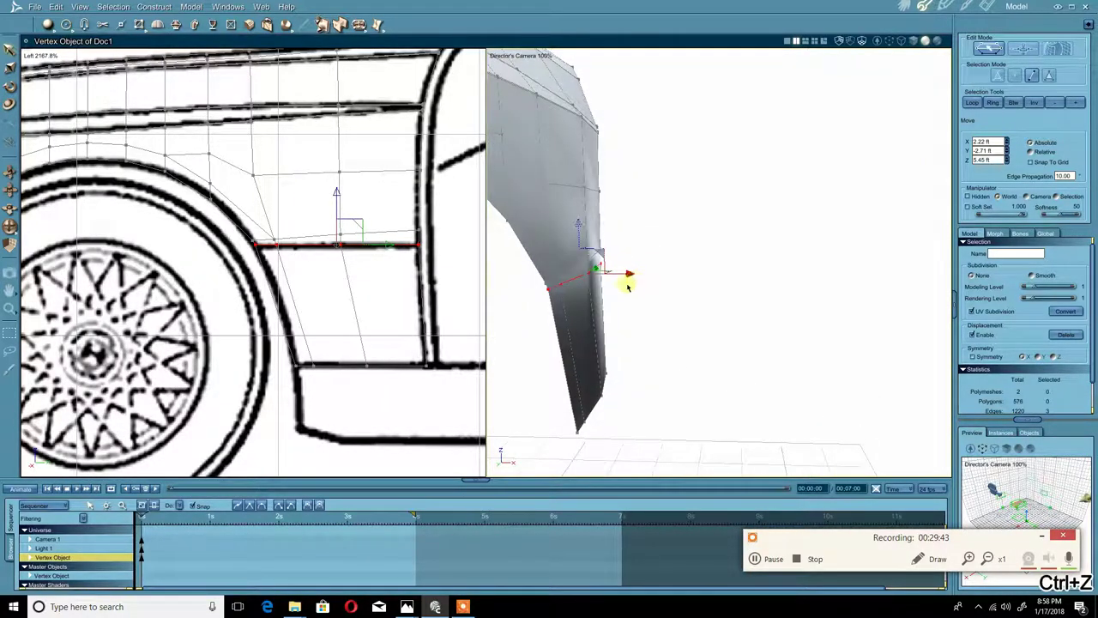
click(1016, 78)
click(546, 289)
middle_drag(640, 269, 637, 274)
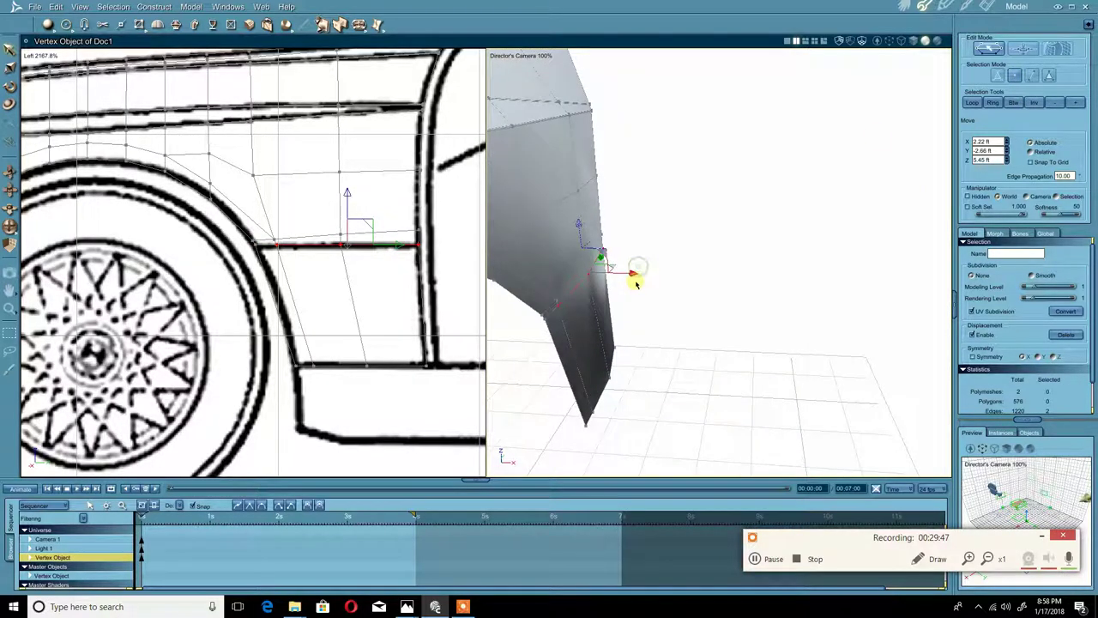
drag(636, 275, 653, 284)
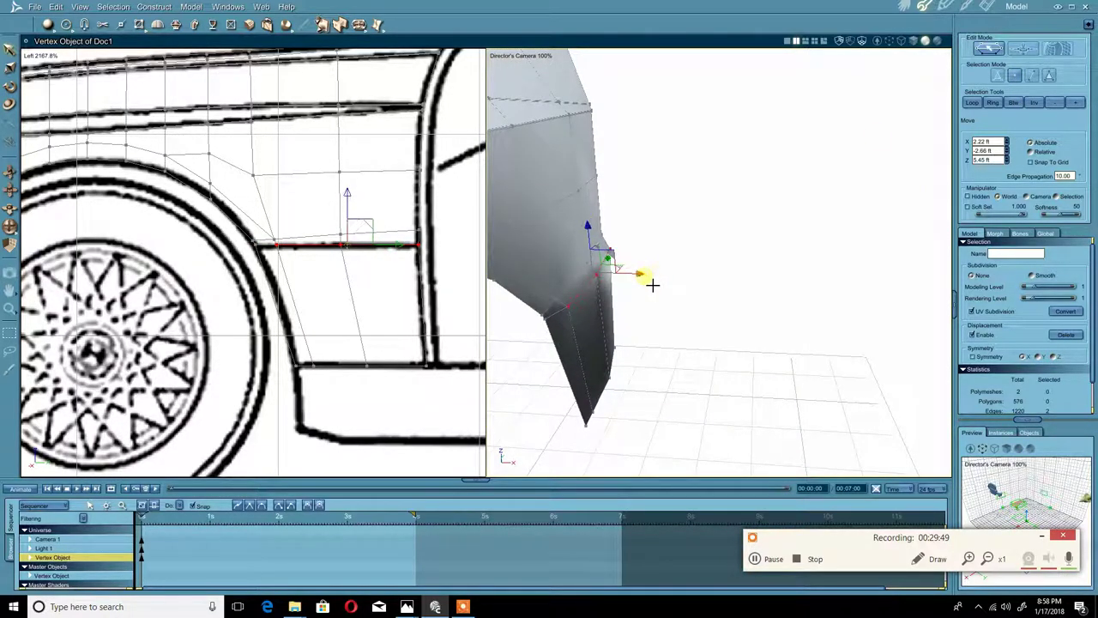
middle_drag(653, 285, 698, 255)
drag(721, 271, 754, 237)
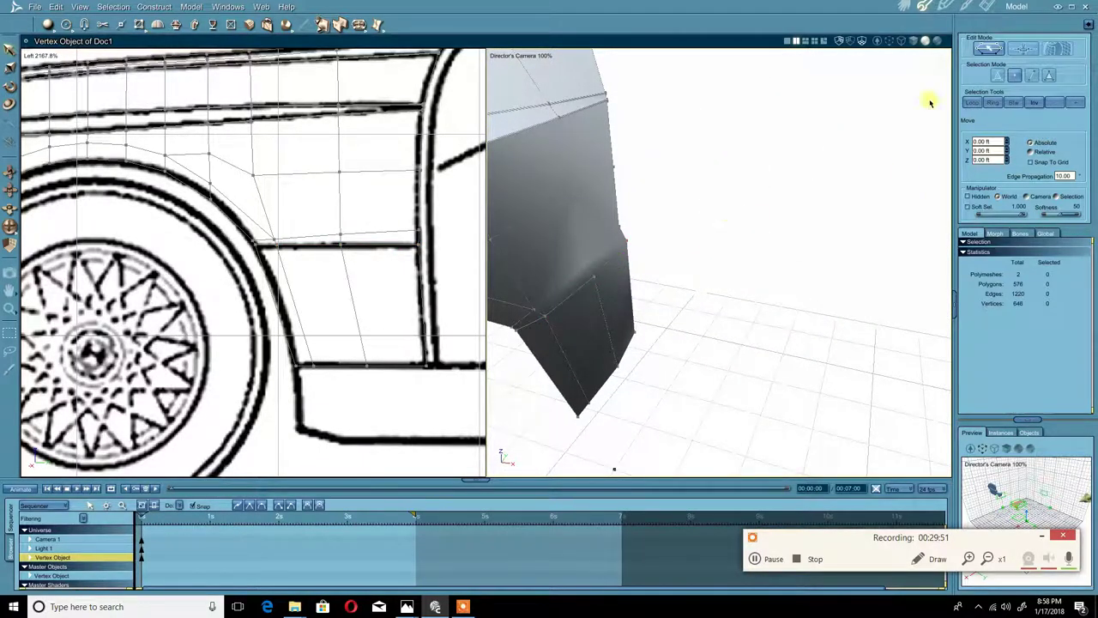
- Move the rear edge of the crease line outward to about X 2.28 ft
click(1033, 78)
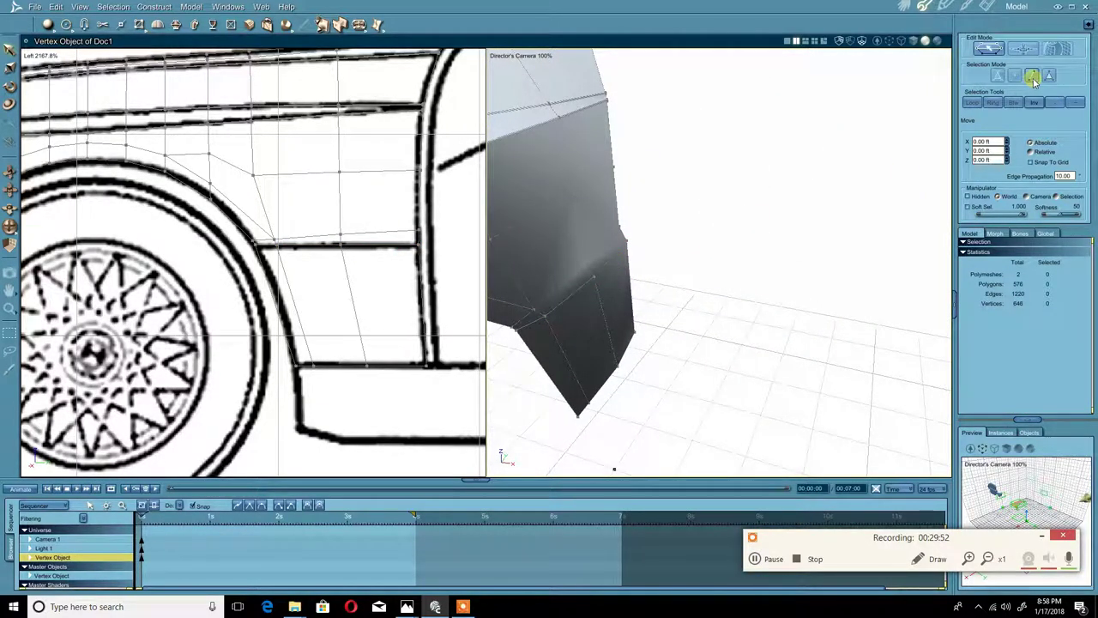
click(612, 259)
middle_drag(610, 259, 633, 248)
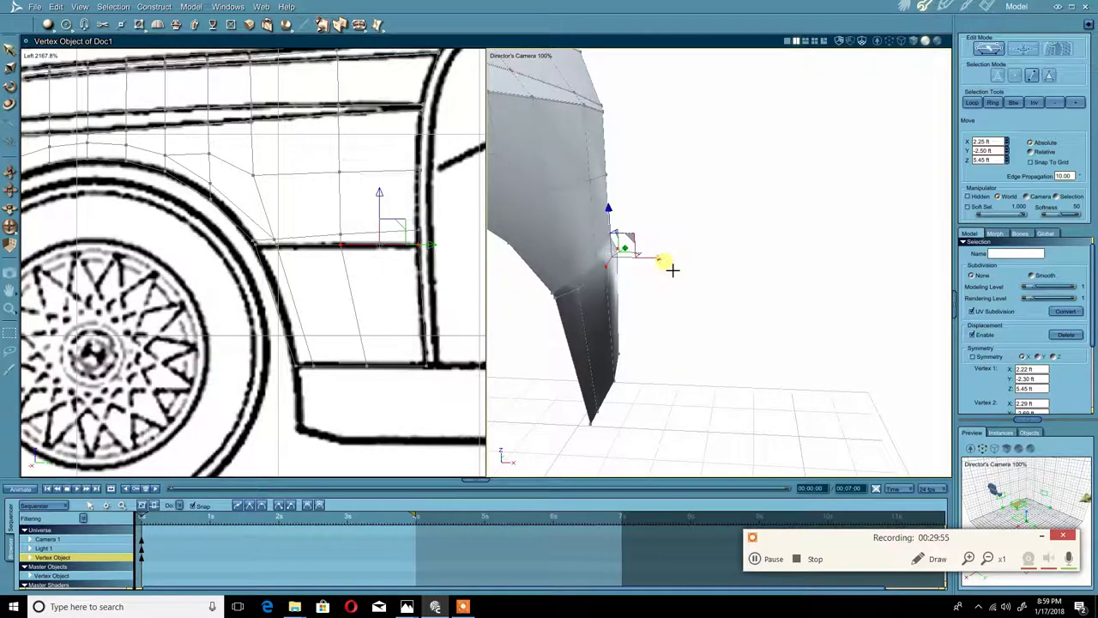
drag(672, 269, 674, 269)
middle_drag(709, 239, 694, 262)
drag(663, 264, 665, 264)
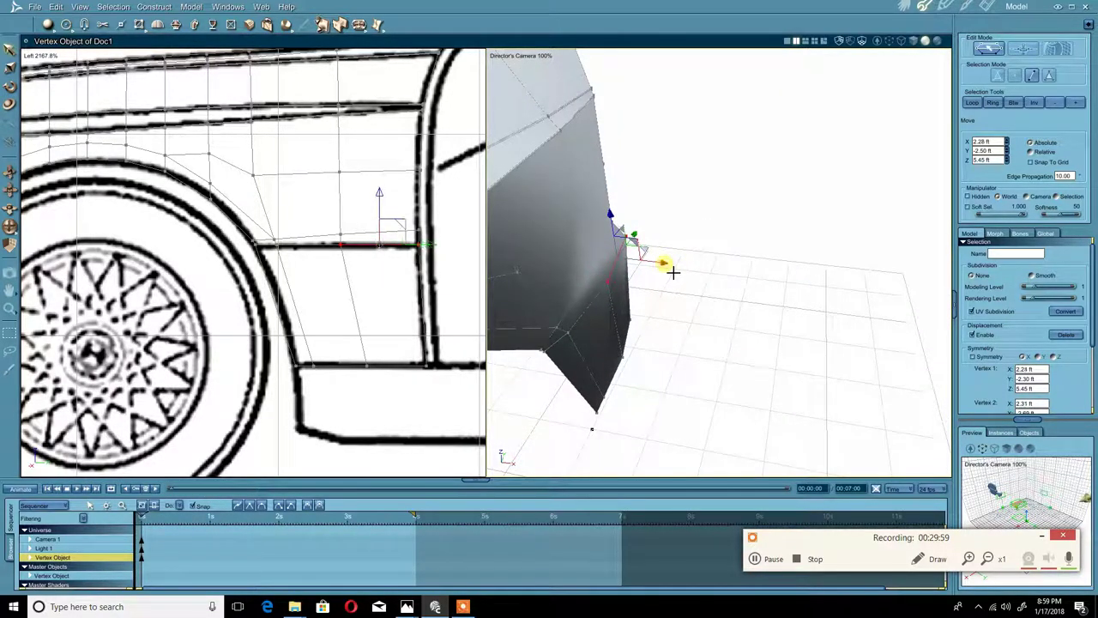
middle_drag(664, 263, 701, 247)
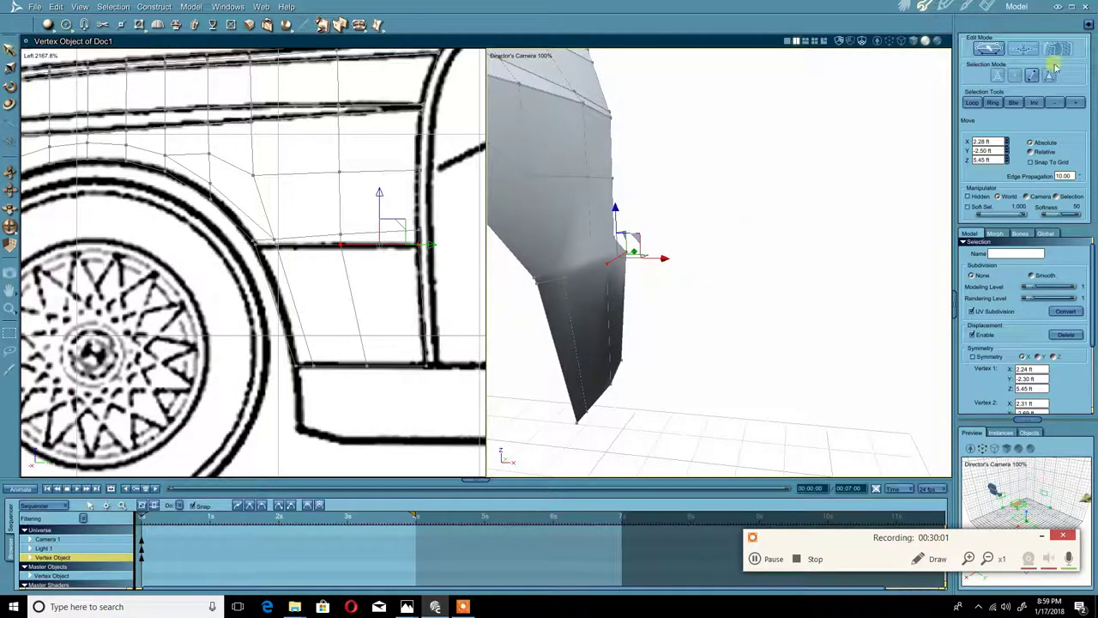
- Select the crease line and the edge row just above it as loops, and apply a narrow Extract Around to both
click(969, 103)
click(561, 259)
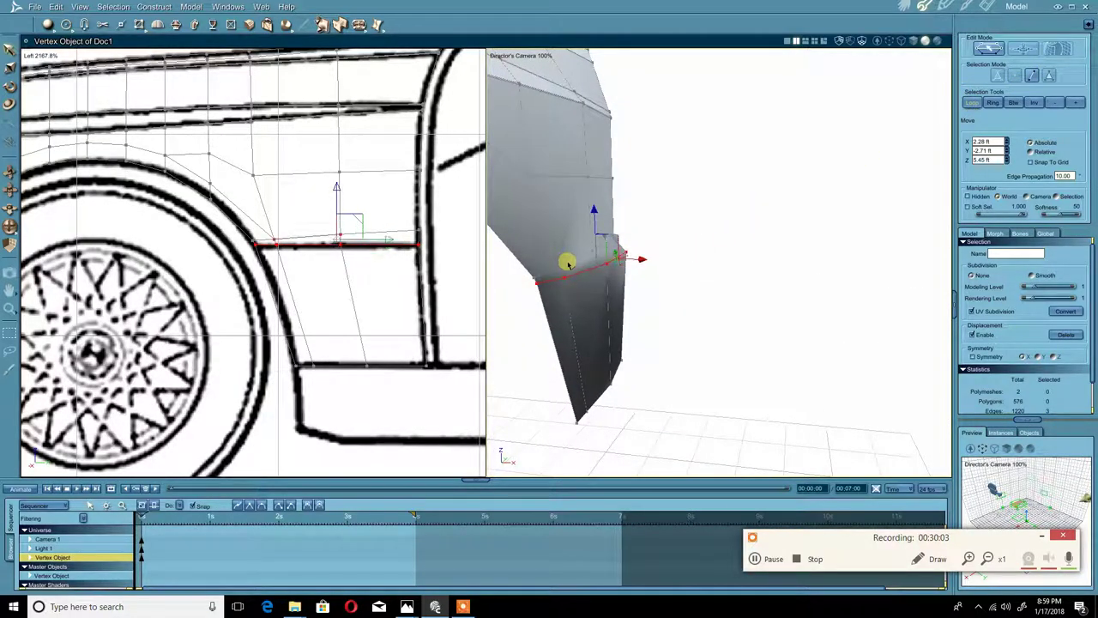
middle_drag(729, 214, 691, 230)
click(972, 107)
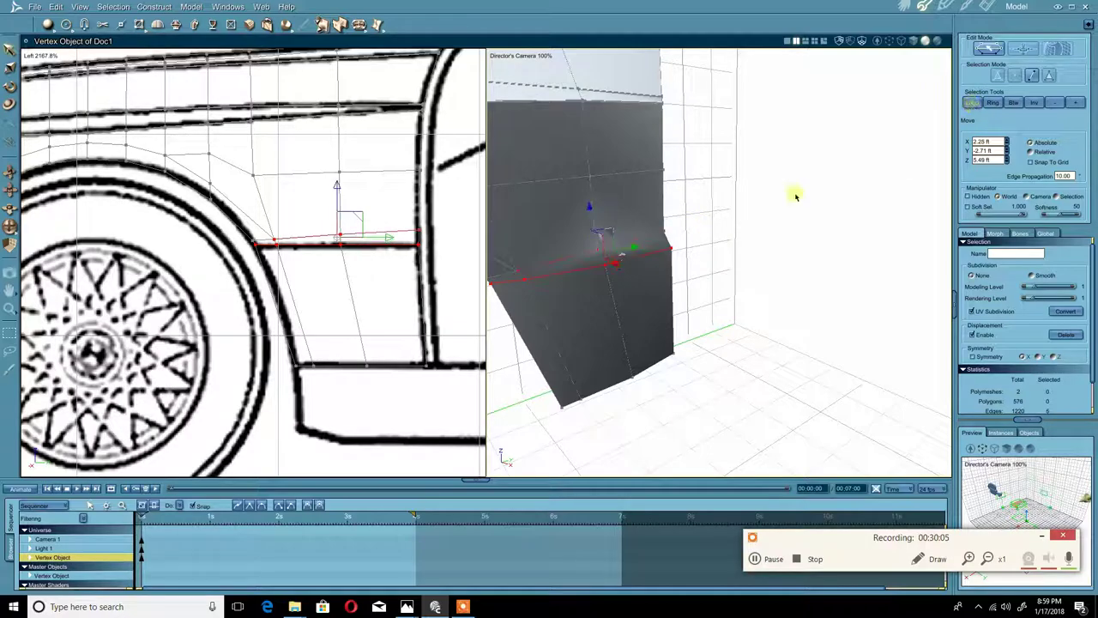
middle_drag(608, 241, 627, 206)
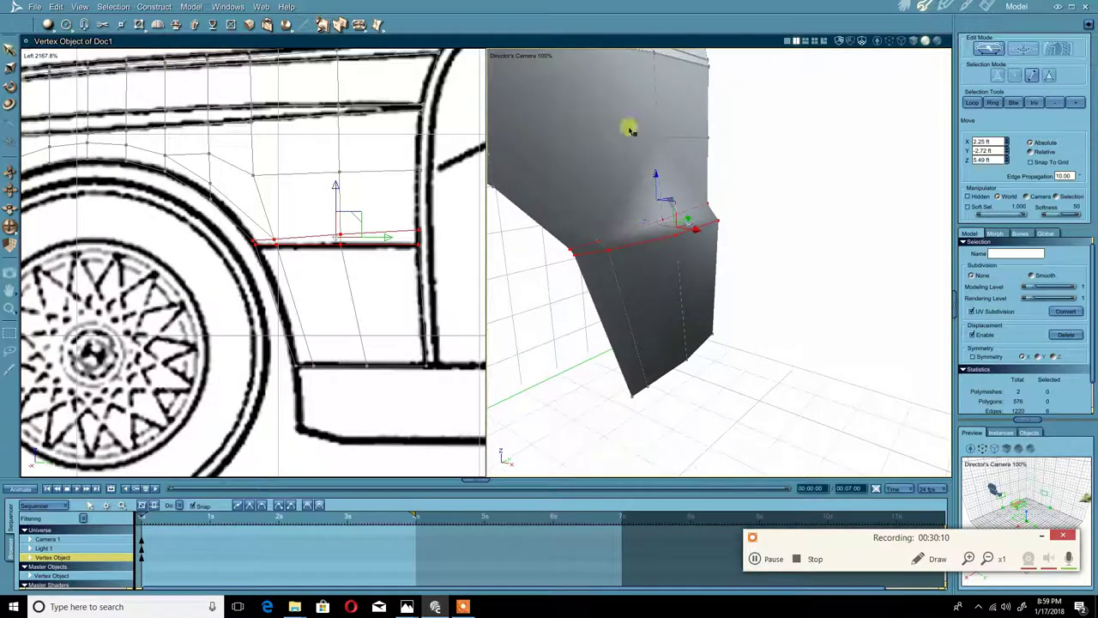
click(365, 26)
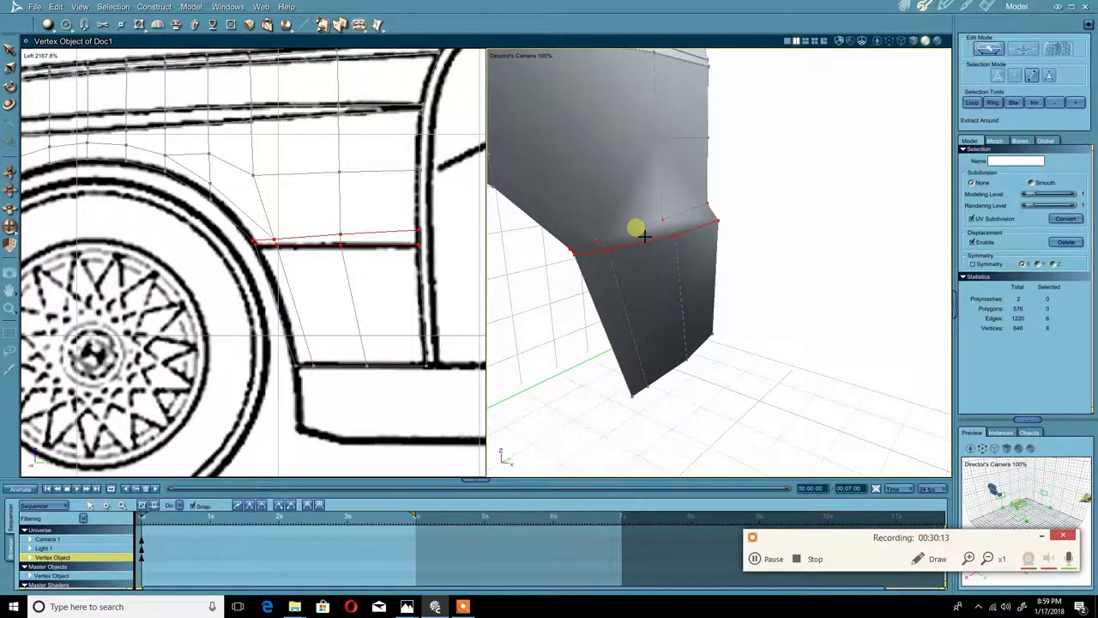
drag(644, 235, 642, 235)
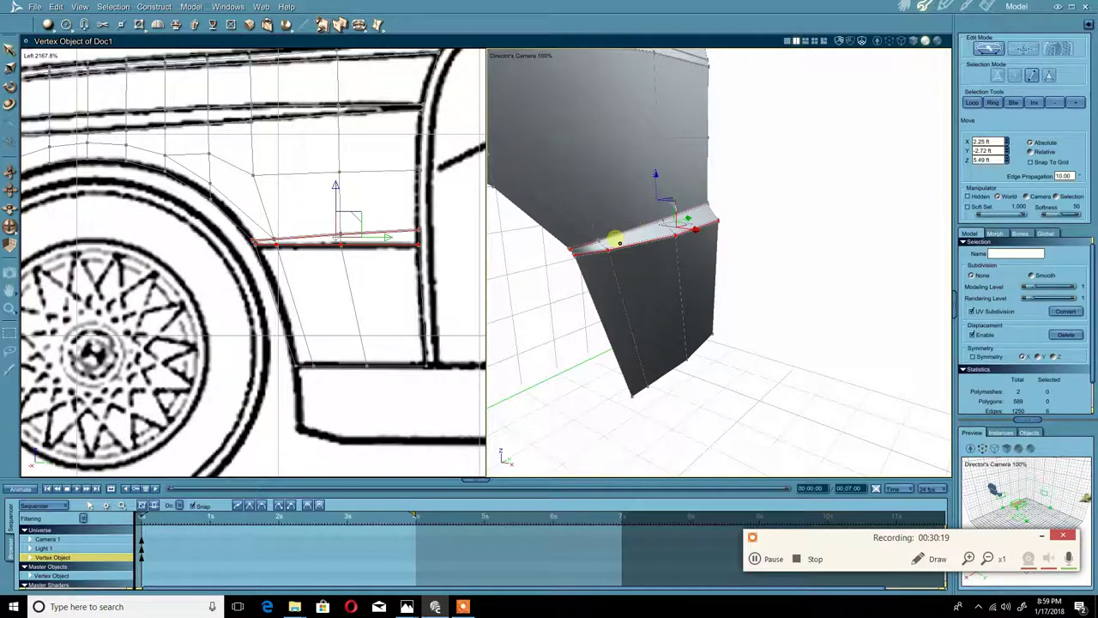
- Examine the extracted strip's upper and lower edges up close where they narrow toward the wheel arch
click(620, 253)
mouse_move(655, 251)
middle_down()
mouse_move(588, 252)
mouse_move(647, 241)
mouse_move(625, 268)
mouse_move(657, 255)
middle_up()
scroll(622, 264, up, 4)
scroll(624, 261, down, 3)
scroll(623, 266, up, 2)
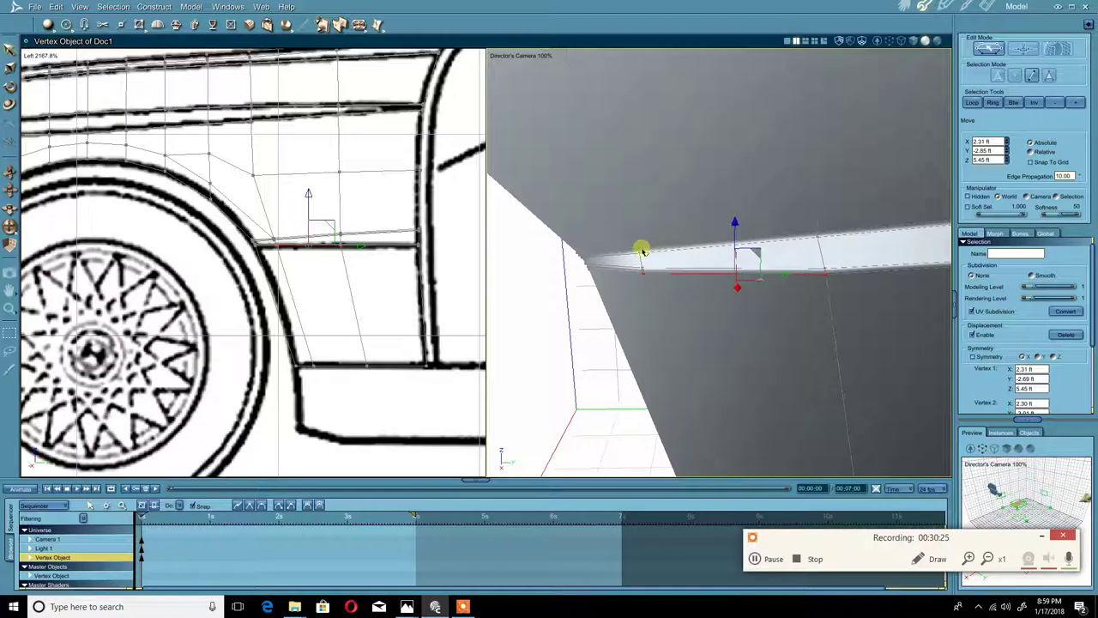
click(638, 249)
scroll(654, 255, up, 2)
scroll(654, 255, down, 2)
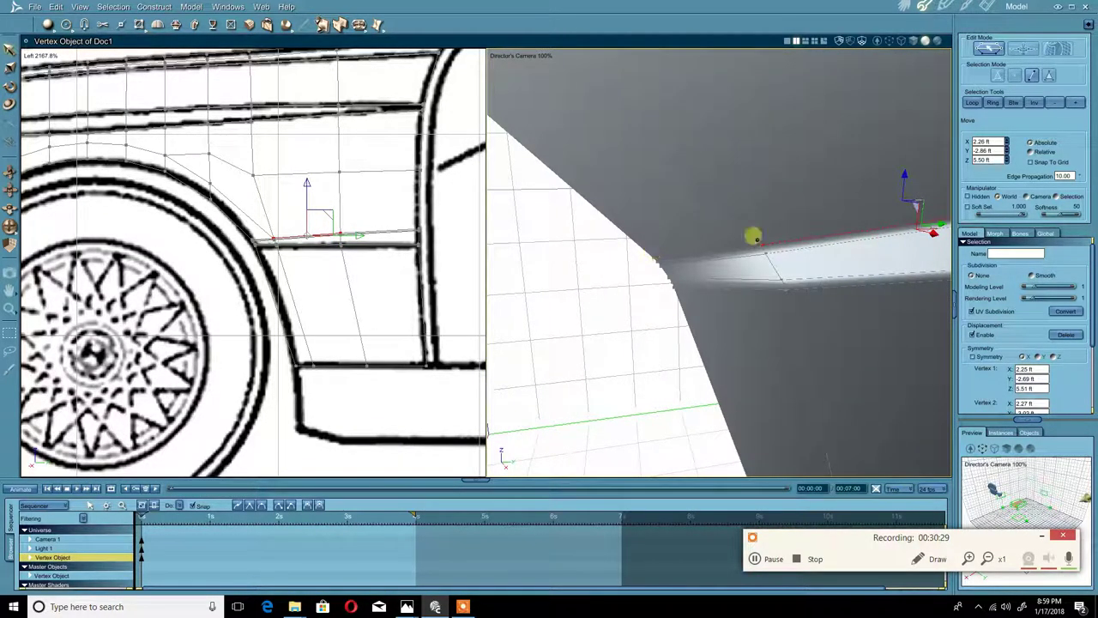
middle_drag(755, 238, 853, 230)
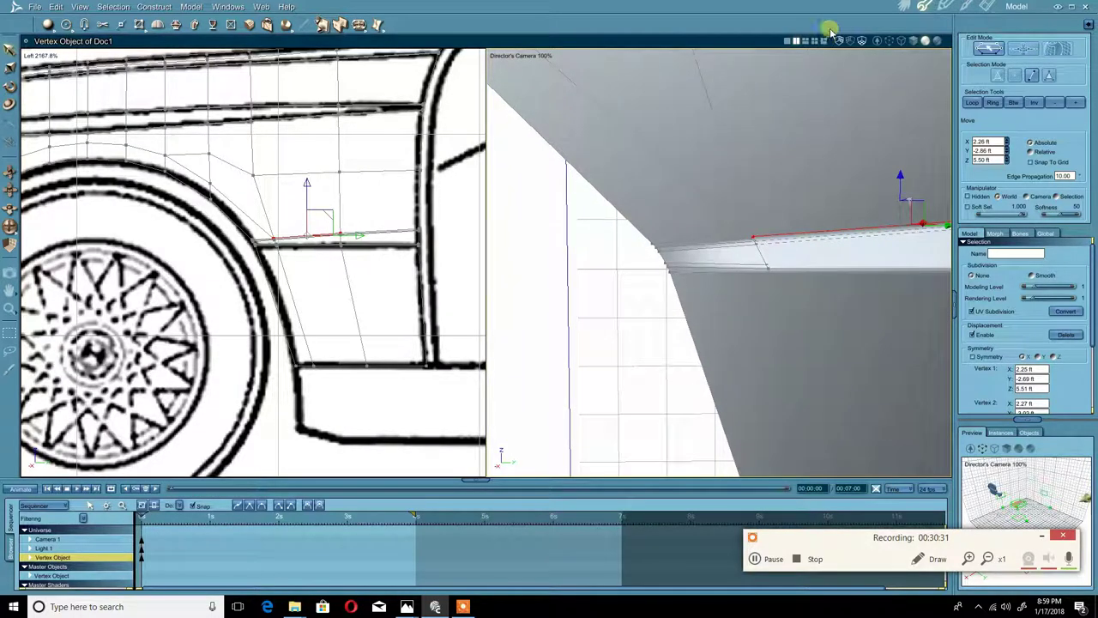
- Display the mesh as wireframe and weld the two close vertices on the upper crease row near the wheel arch
click(898, 41)
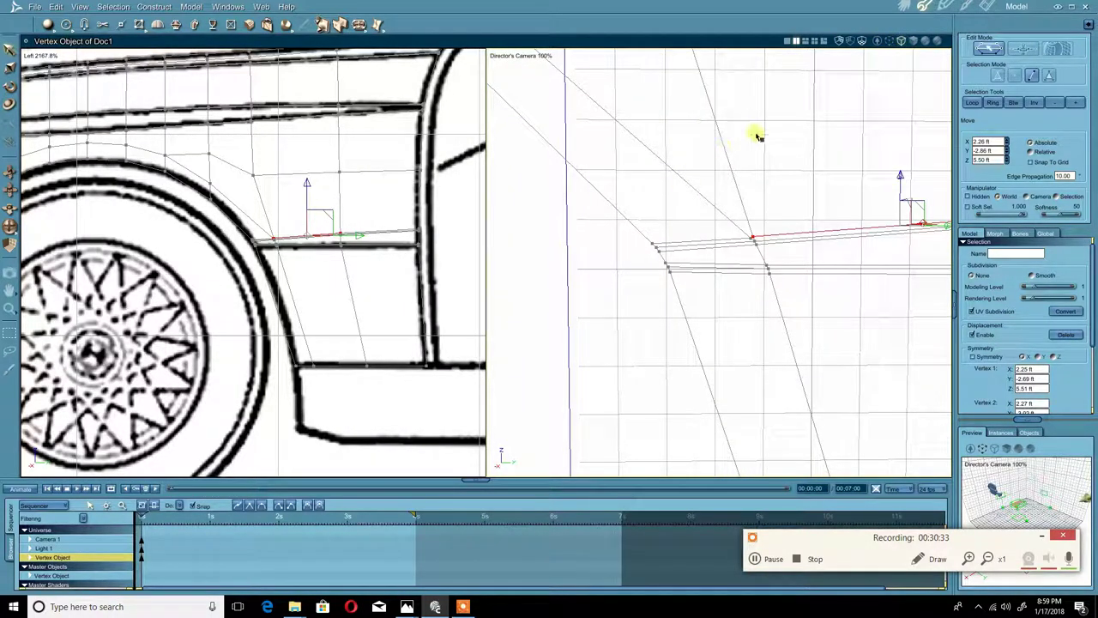
click(835, 157)
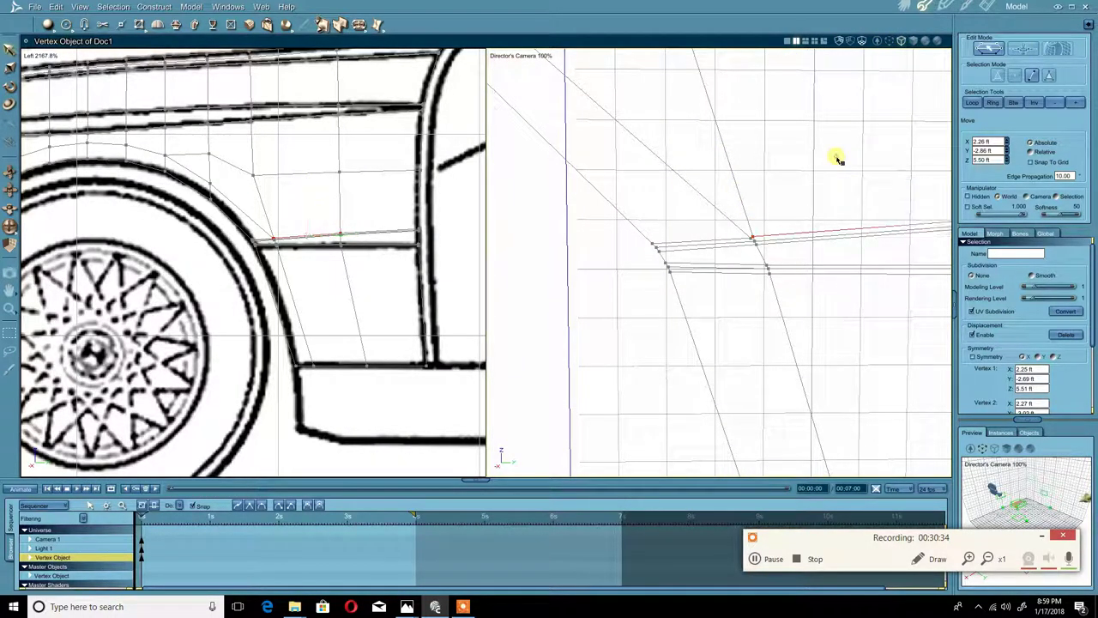
click(141, 28)
click(139, 61)
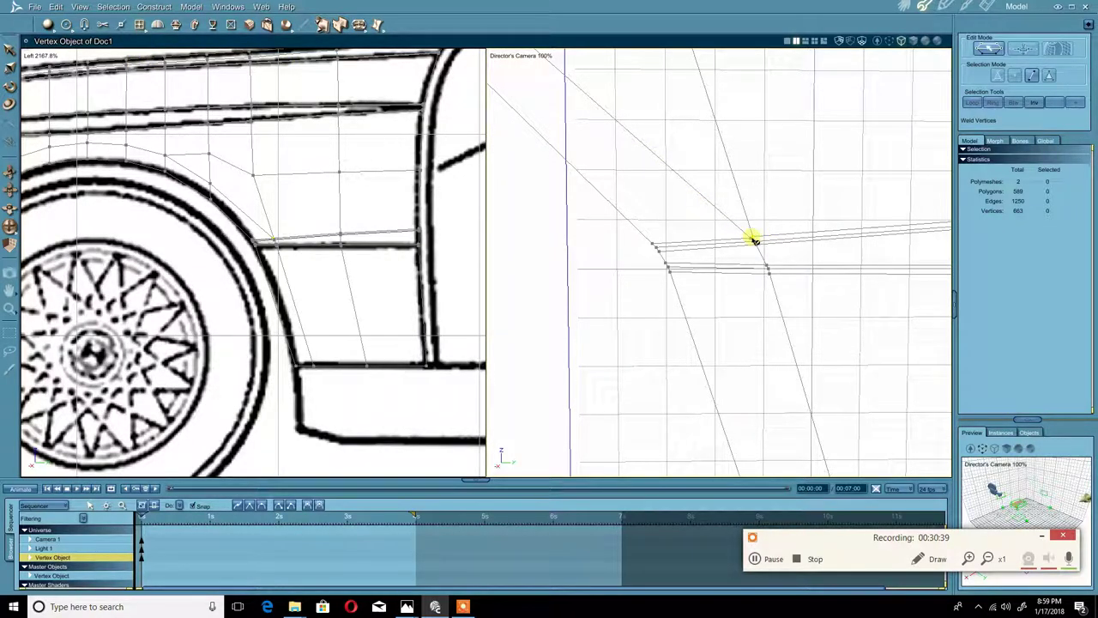
click(750, 241)
scroll(790, 208, down, 5)
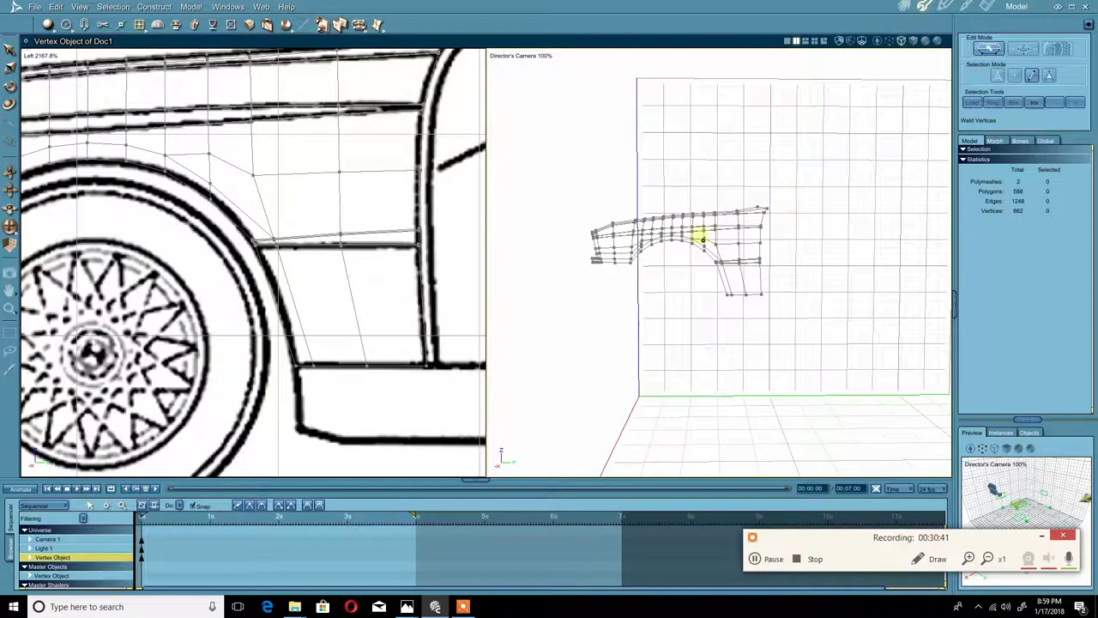
- Select the fender's lower border along the wheel arch as an edge loop
scroll(721, 241, up, 1)
scroll(745, 240, up, 5)
scroll(743, 215, down, 5)
middle_drag(722, 230, 745, 249)
right_click(717, 252)
click(717, 250)
right_click(667, 305)
click(652, 303)
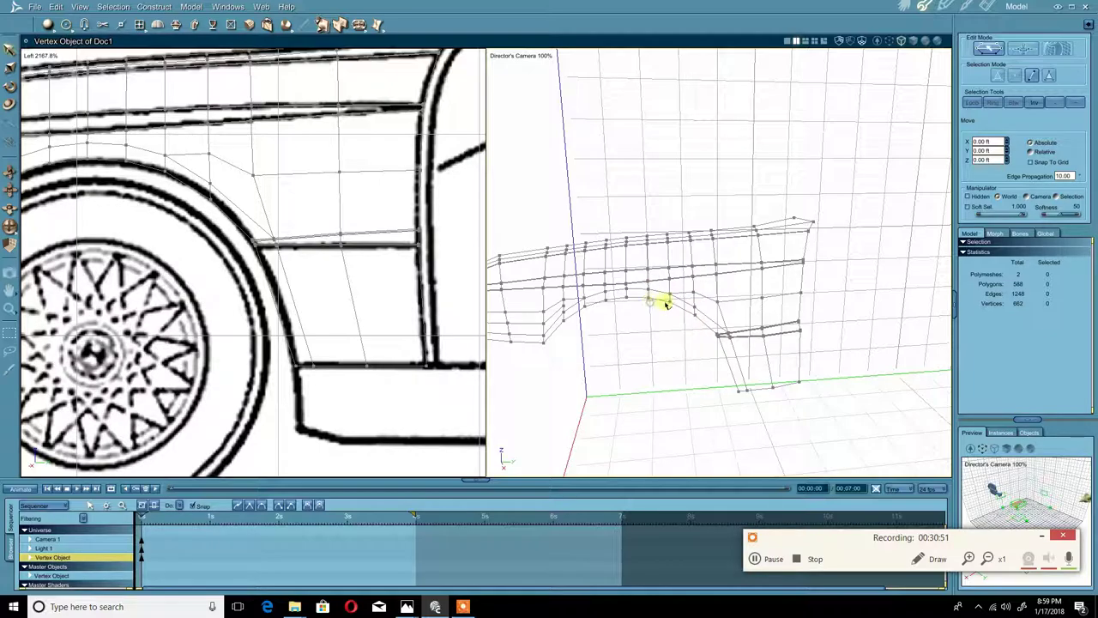
click(672, 304)
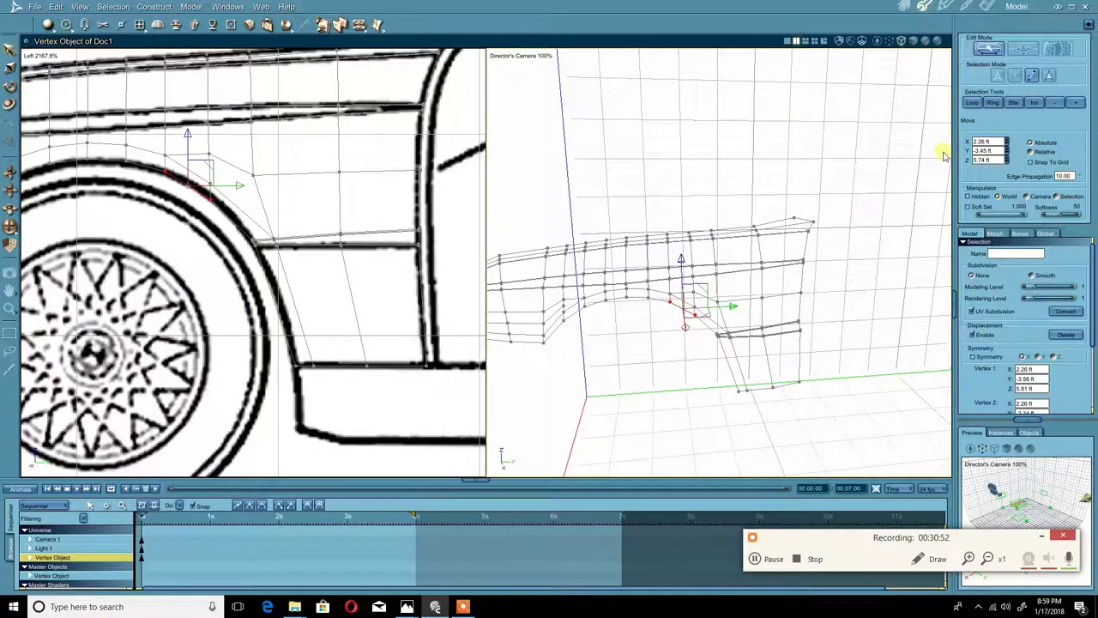
click(969, 104)
middle_drag(643, 266, 659, 234)
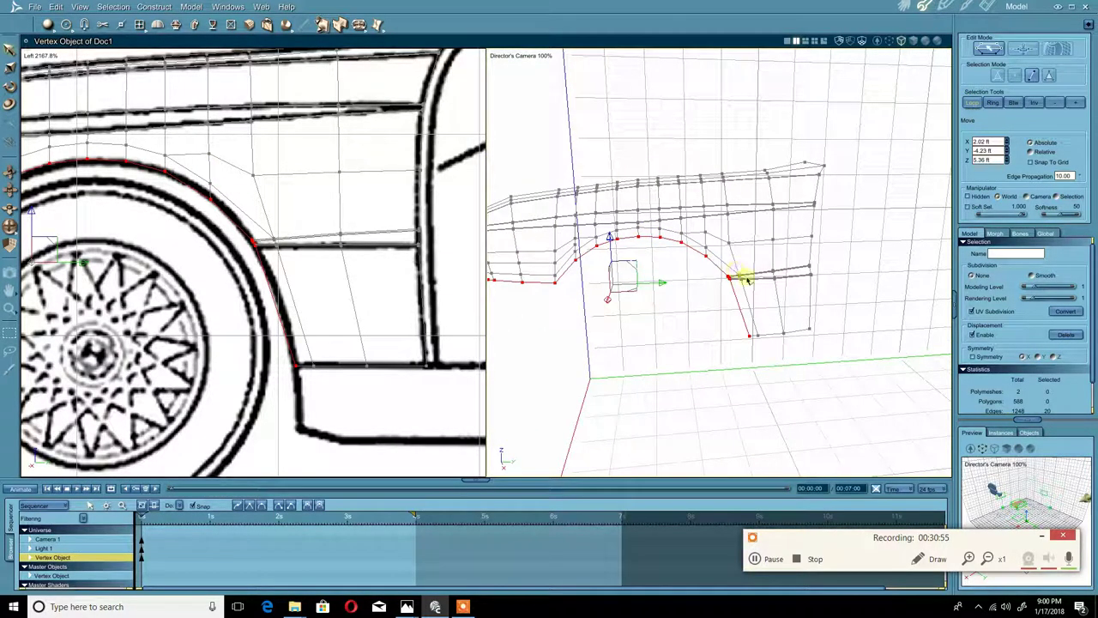
- Add the door-side border and the bottom border of the rear panel to the loop selection
shift+click(811, 303)
middle_drag(811, 304, 766, 303)
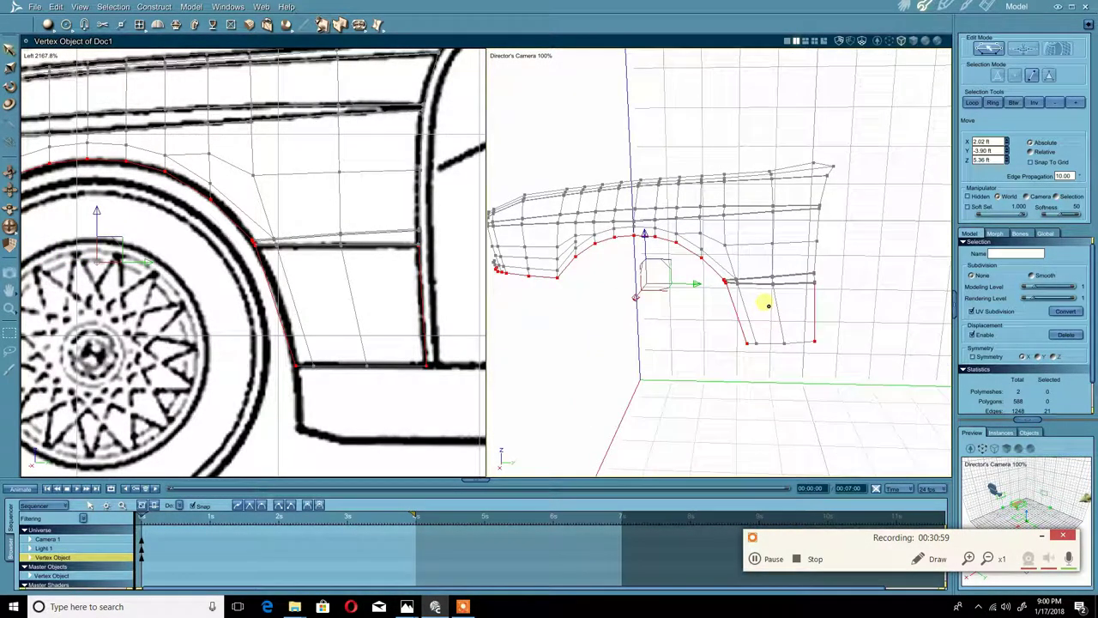
shift+click(776, 344)
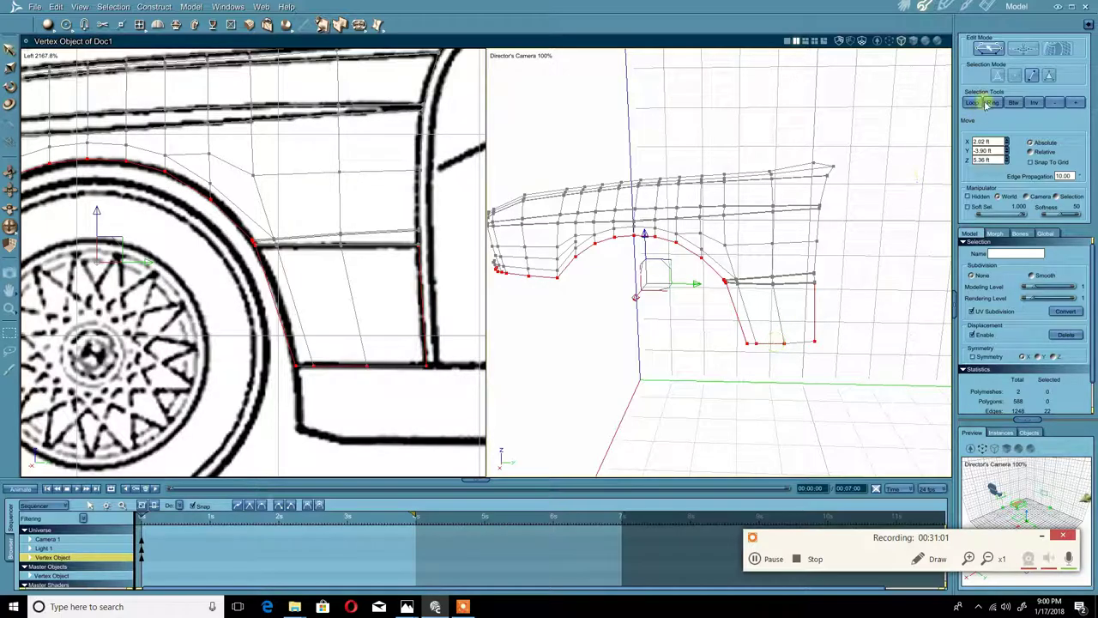
click(972, 105)
- Remove the front-end vertices and the upper rear corner vertices from the border selection
middle_drag(578, 299, 651, 291)
click(1015, 102)
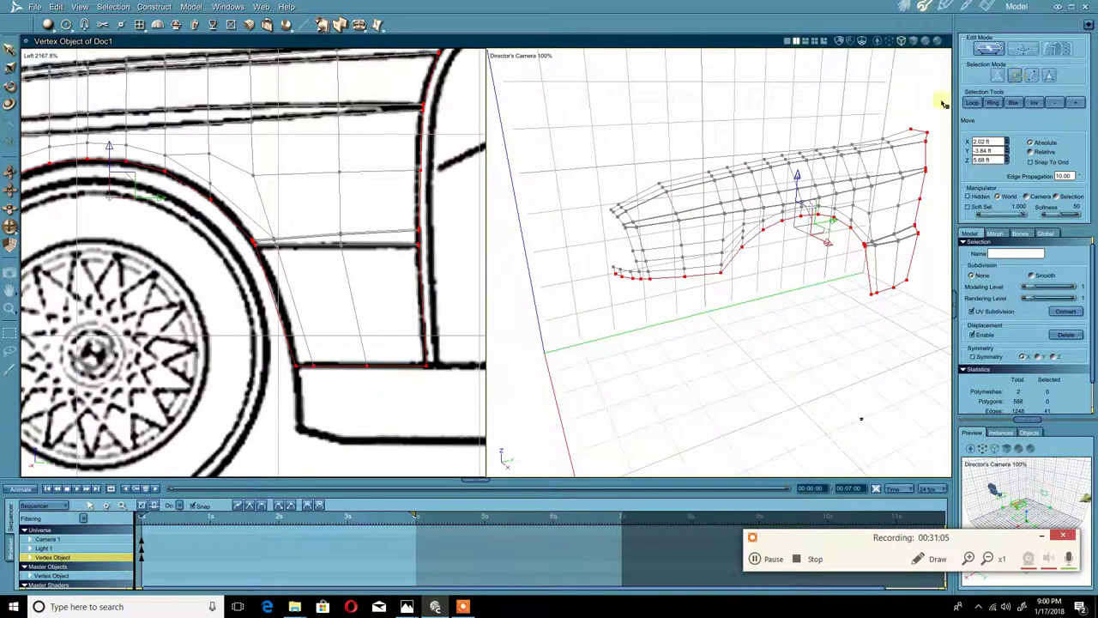
drag(562, 252, 640, 322)
mouse_move(691, 277)
middle_down()
mouse_move(729, 233)
mouse_move(676, 251)
mouse_move(677, 274)
middle_up()
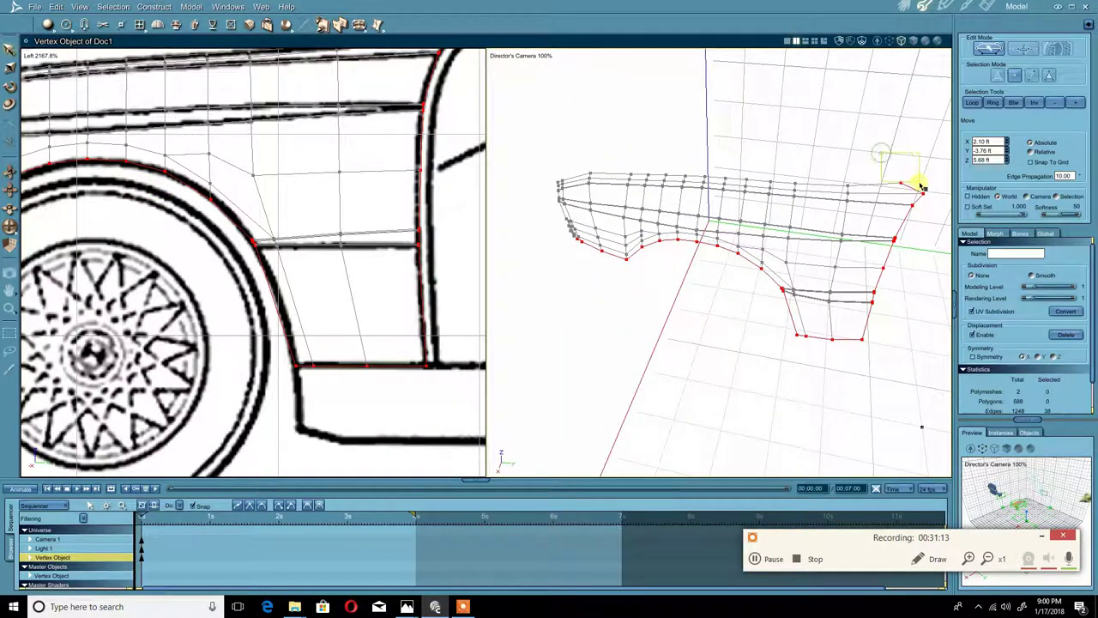
middle_drag(926, 177, 689, 177)
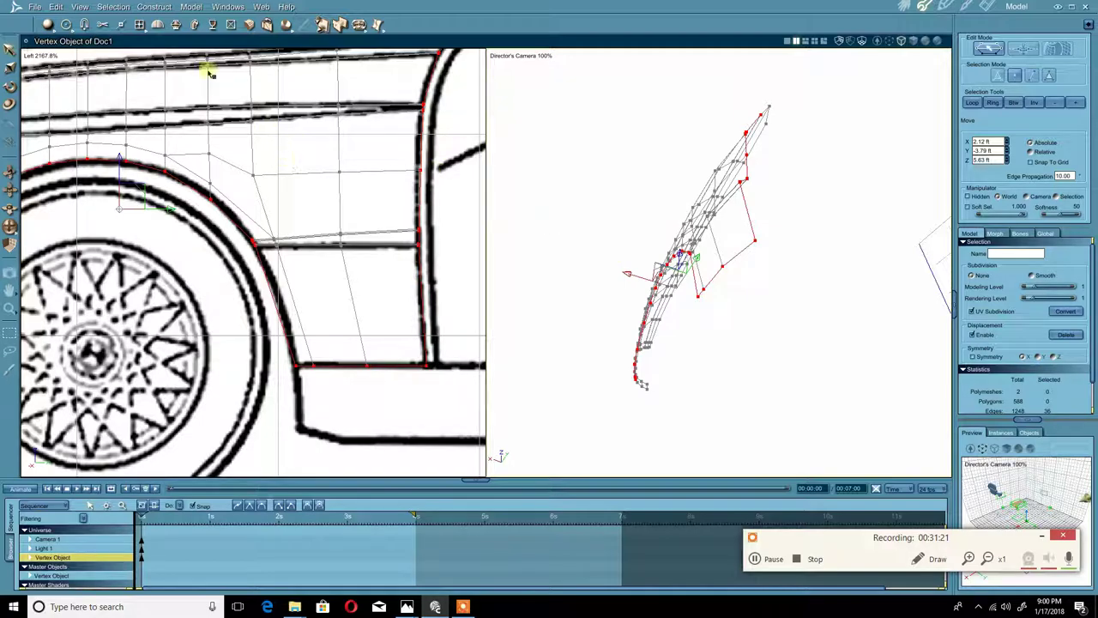
- Extrude the selected wheel arch, bottom and door-side borders slightly with Dynamic Extrusion
click(176, 24)
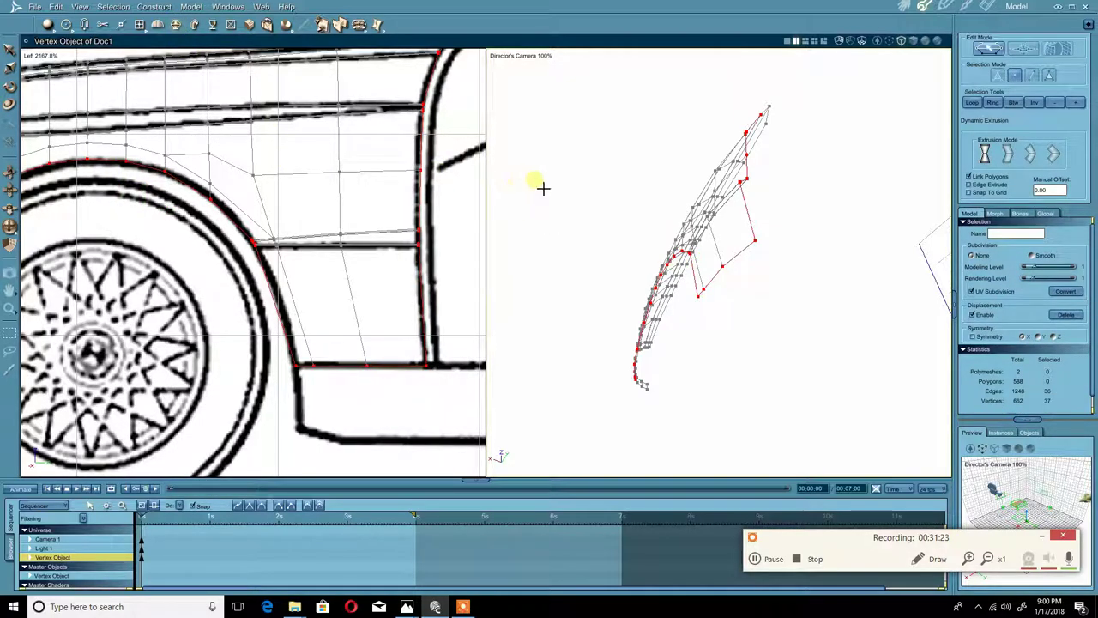
click(750, 261)
key(ctrl+z)
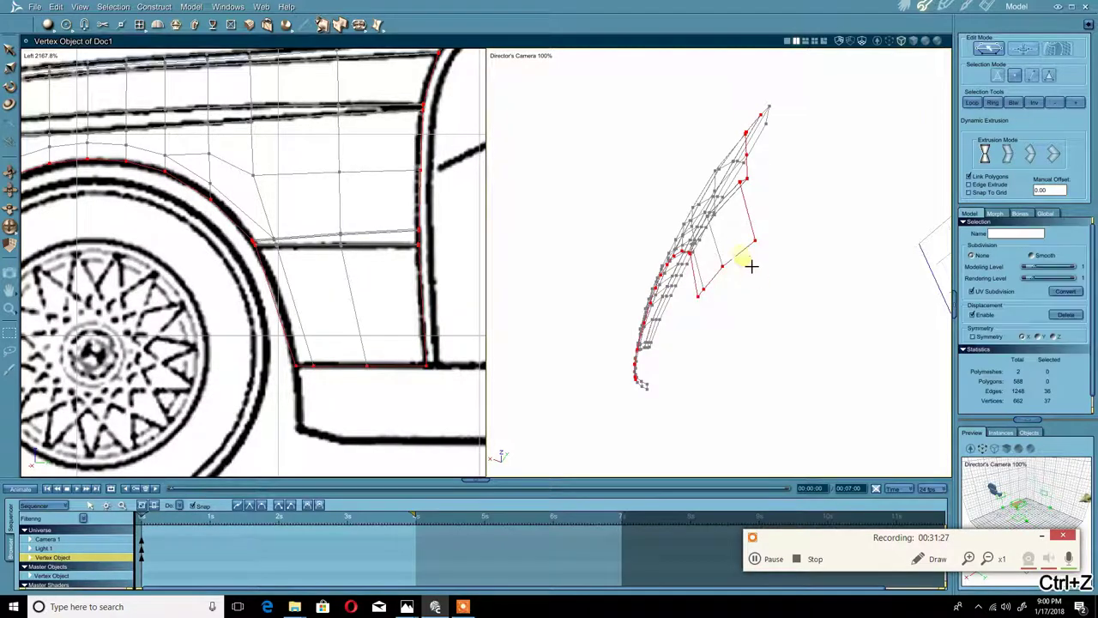
click(747, 263)
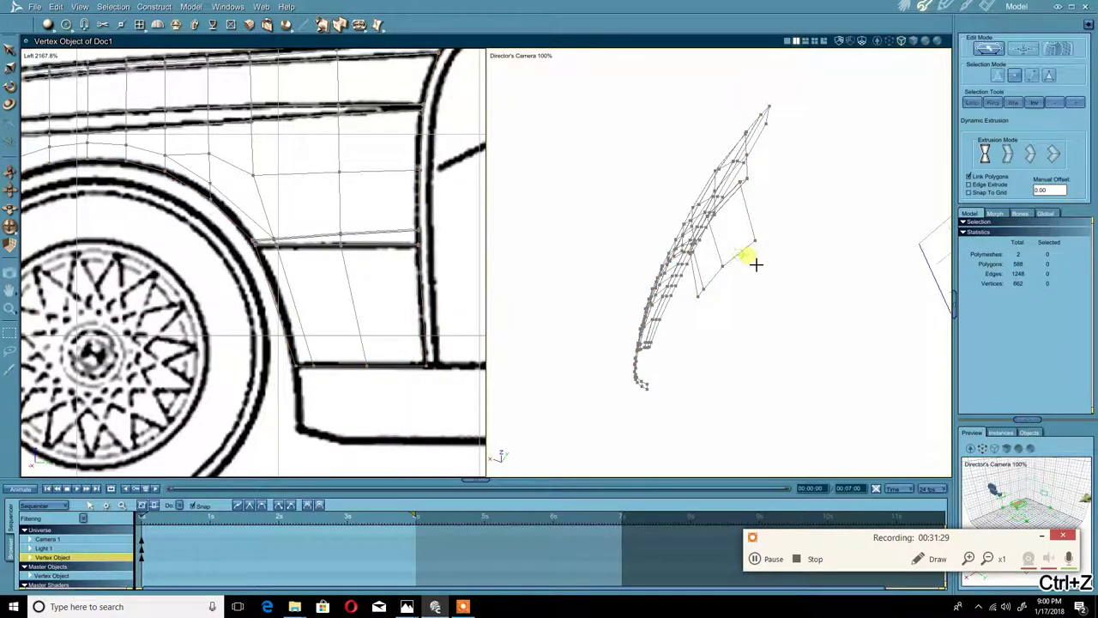
key(ctrl+z)
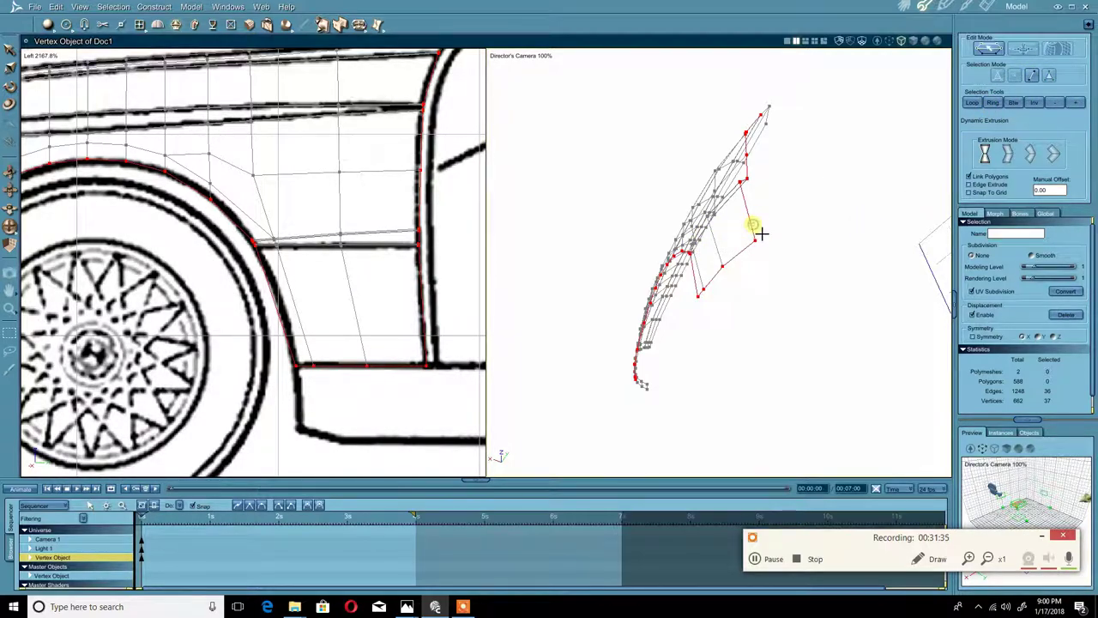
mouse_move(761, 233)
mouse_down()
mouse_move(764, 245)
mouse_move(723, 228)
mouse_move(747, 204)
mouse_up()
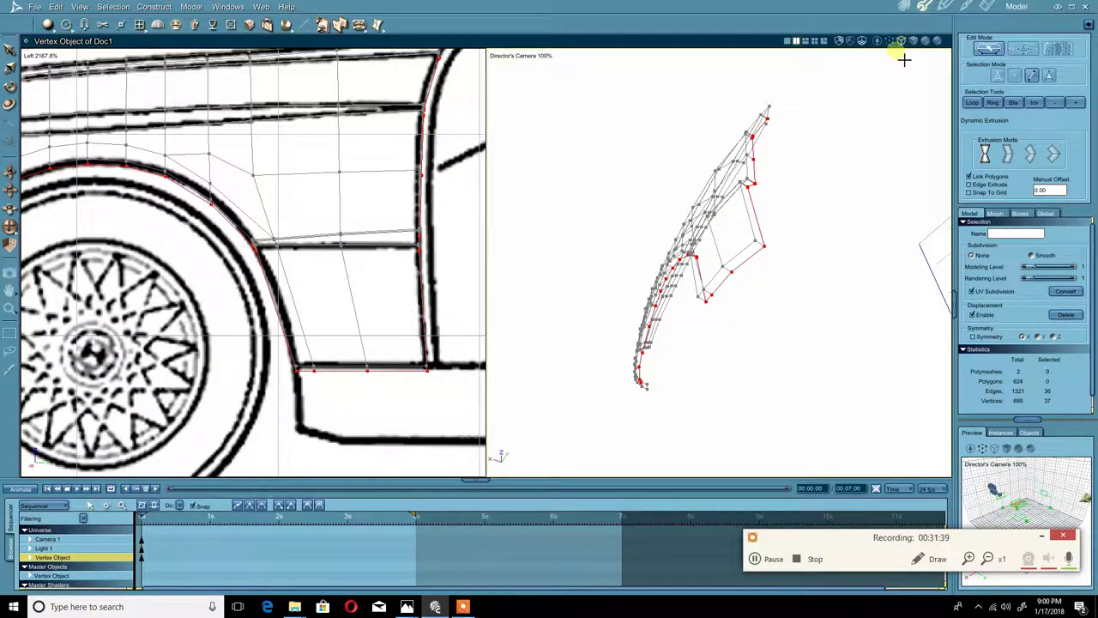
- Show the mesh shaded and set the extruded border straight inward to about X 2.06 ft, forming the fender's return edge
mouse_move(912, 41)
mouse_down()
mouse_move(730, 183)
mouse_move(709, 229)
mouse_move(747, 203)
mouse_move(754, 211)
mouse_move(711, 225)
mouse_move(708, 240)
mouse_up()
right_click(706, 240)
drag(697, 290, 693, 232)
middle_drag(674, 245, 606, 314)
scroll(676, 299, up, 5)
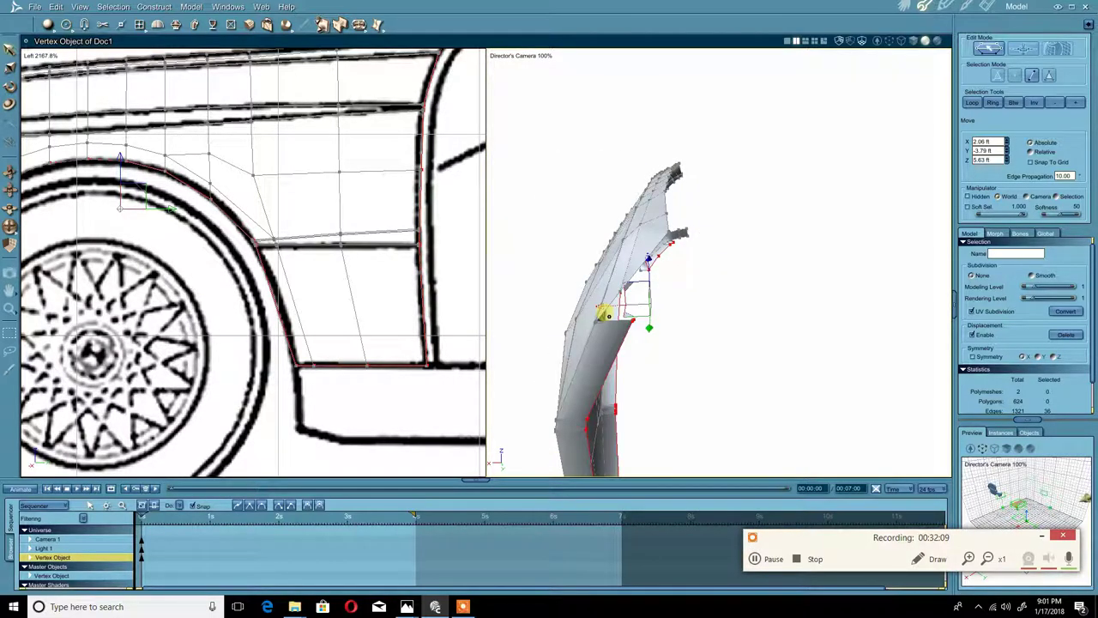
- Clear the selection and select the full edge loop along the fender's upper border
click(728, 326)
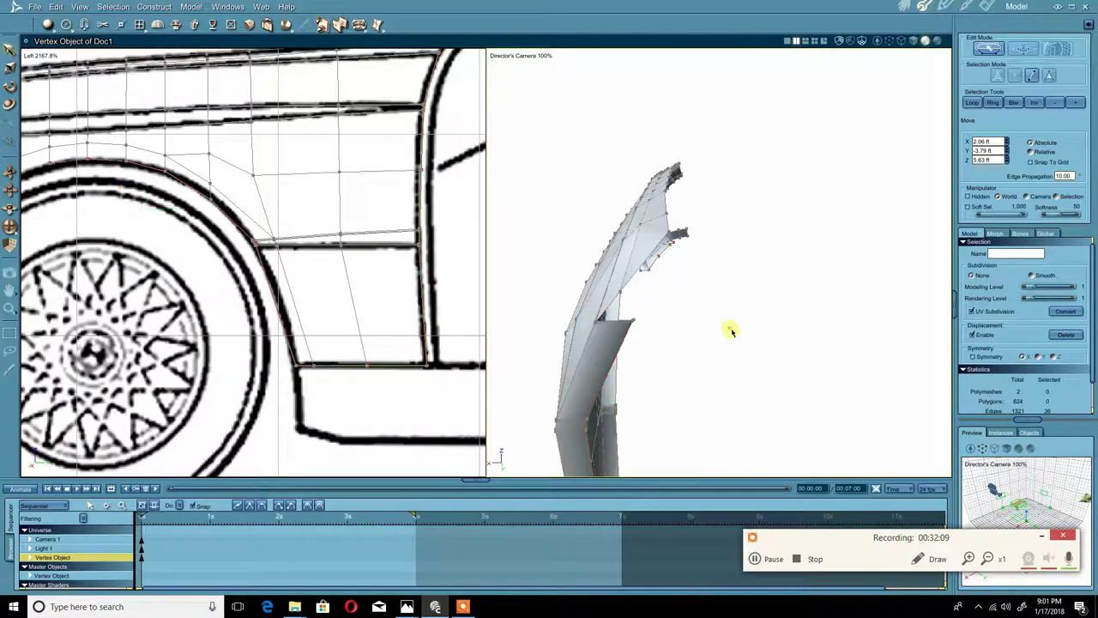
click(669, 205)
scroll(703, 203, up, 5)
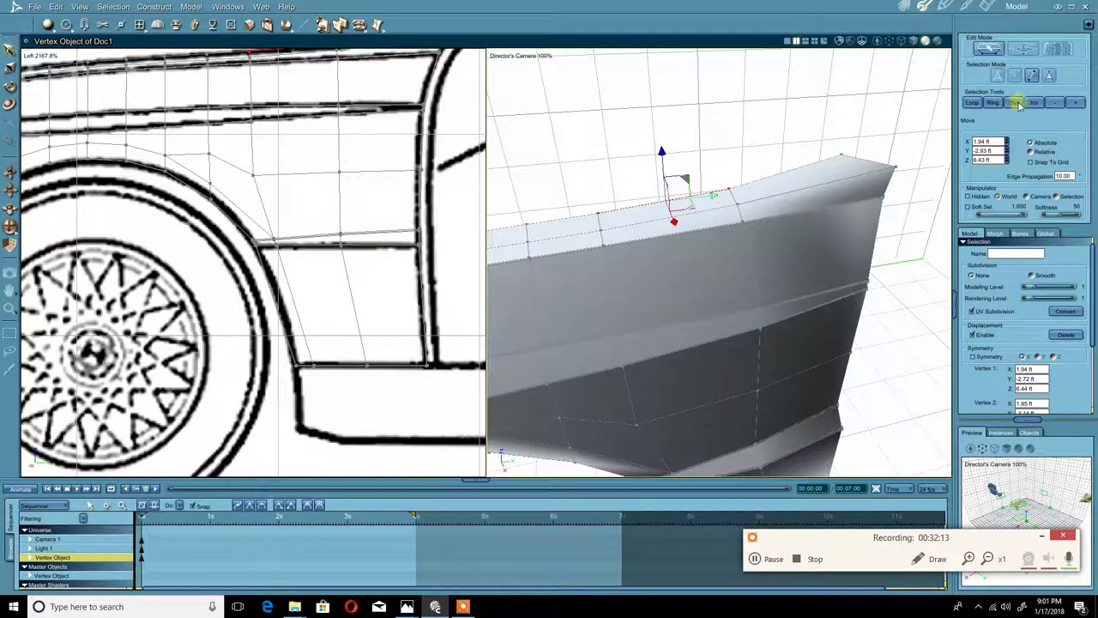
click(971, 103)
scroll(670, 193, down, 5)
middle_drag(670, 193, 721, 202)
middle_drag(703, 239, 735, 220)
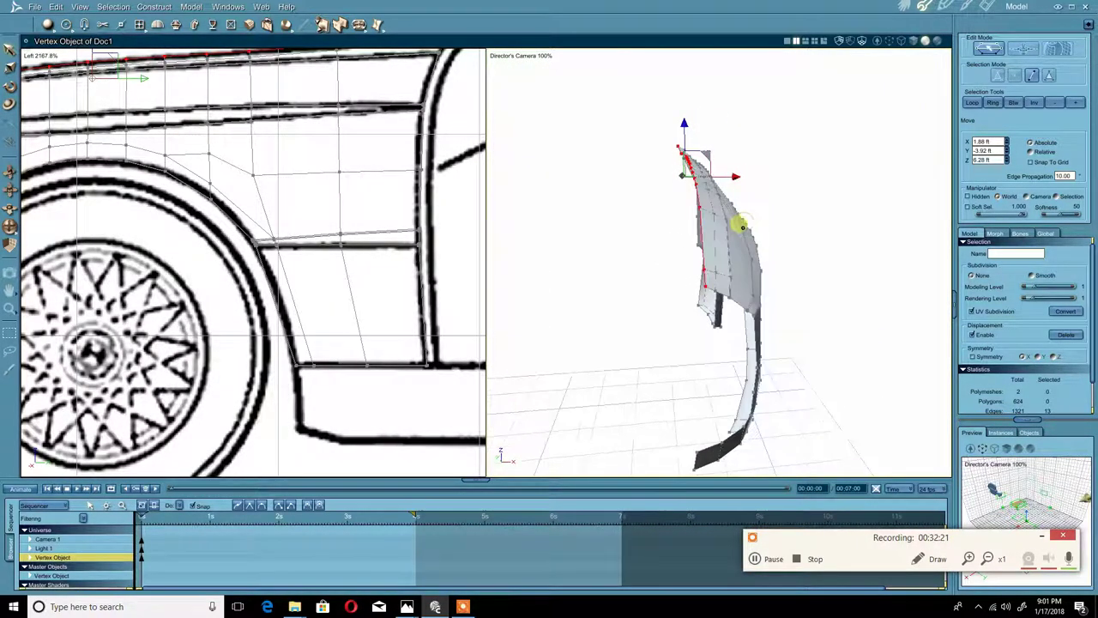
- Extrude the fender's upper border loop slightly with Dynamic Extrusion
click(181, 28)
middle_drag(510, 167, 623, 147)
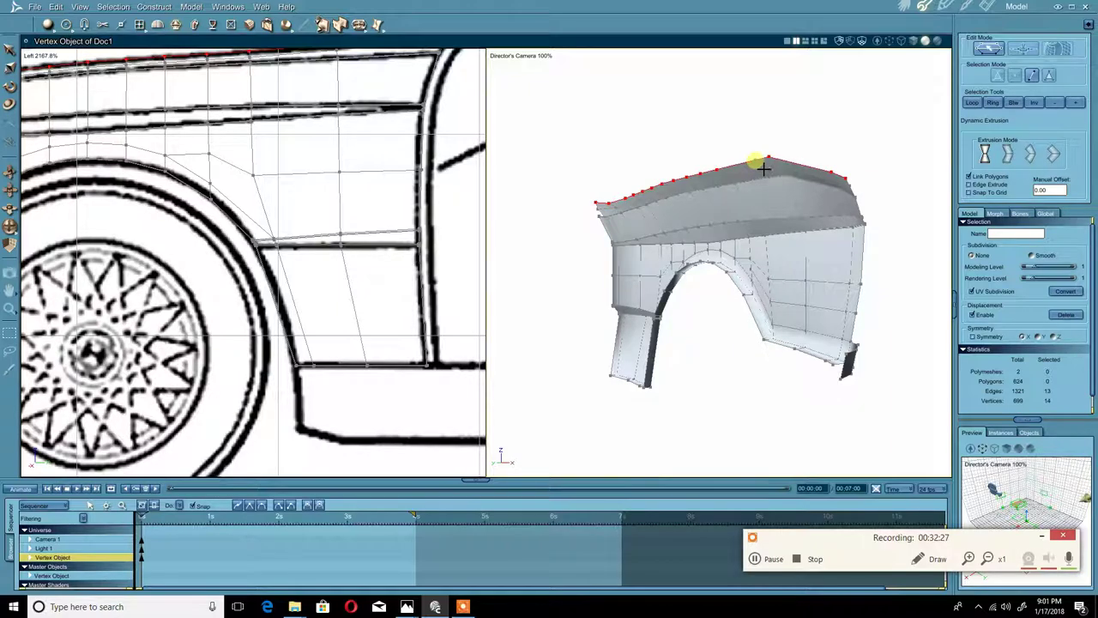
drag(754, 164, 709, 142)
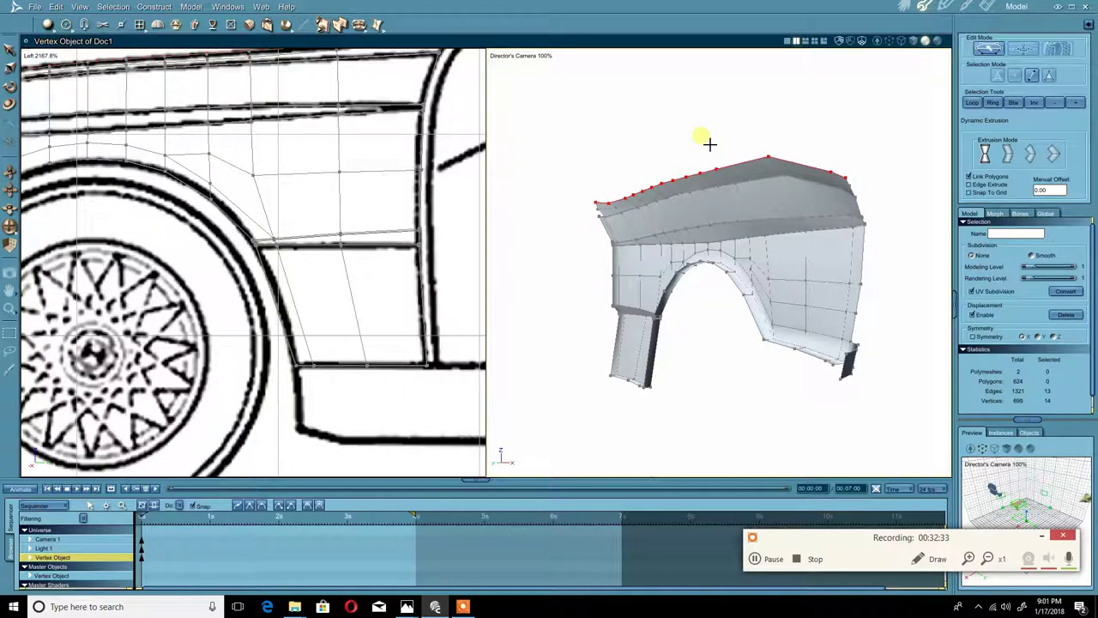
right_click(708, 143)
click(724, 129)
- Lower the extruded upper border straight down to about Z 6.22 ft, forming its return edge
middle_drag(728, 130, 705, 144)
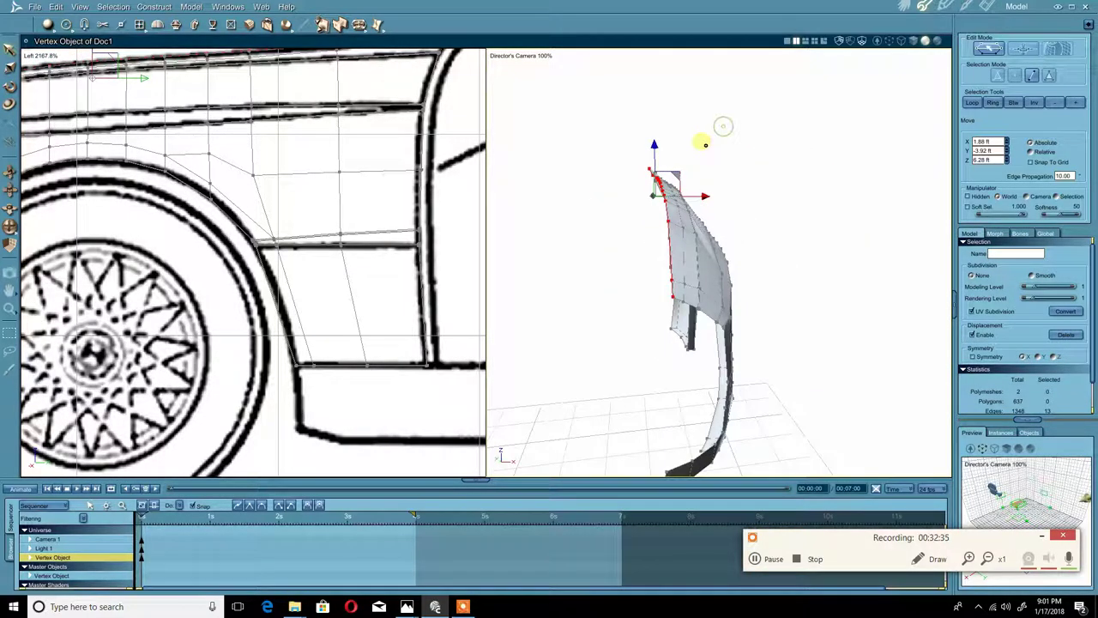
drag(666, 148, 669, 163)
middle_drag(647, 170, 717, 174)
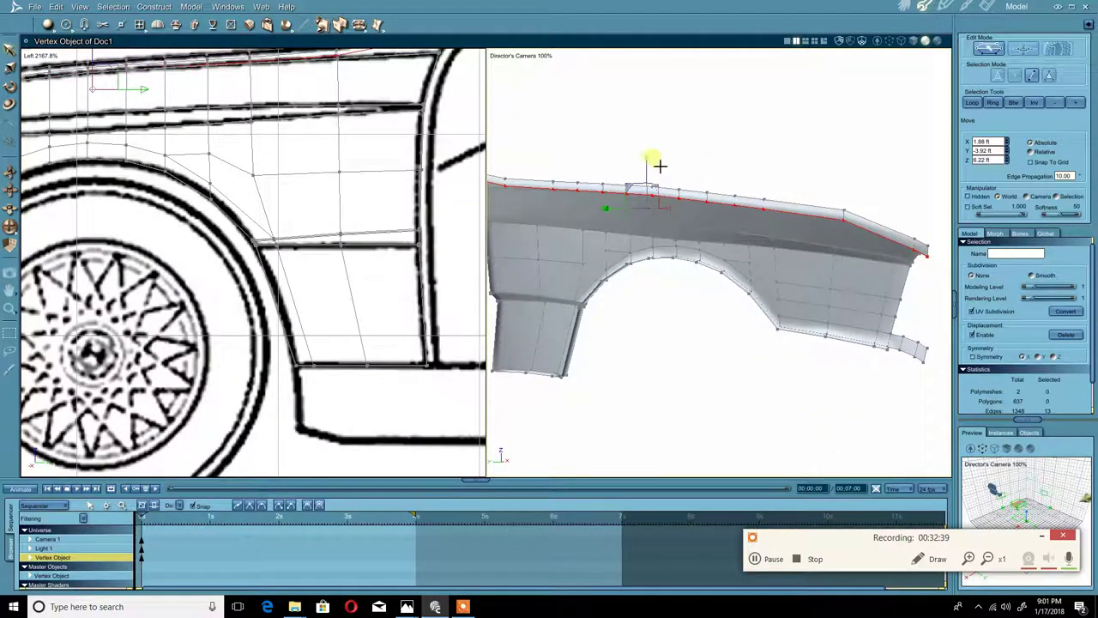
- Move the front-end edge of the upper return back and up to about Y -5.40 ft, Z 6.05 ft
middle_drag(828, 198, 797, 251)
click(797, 251)
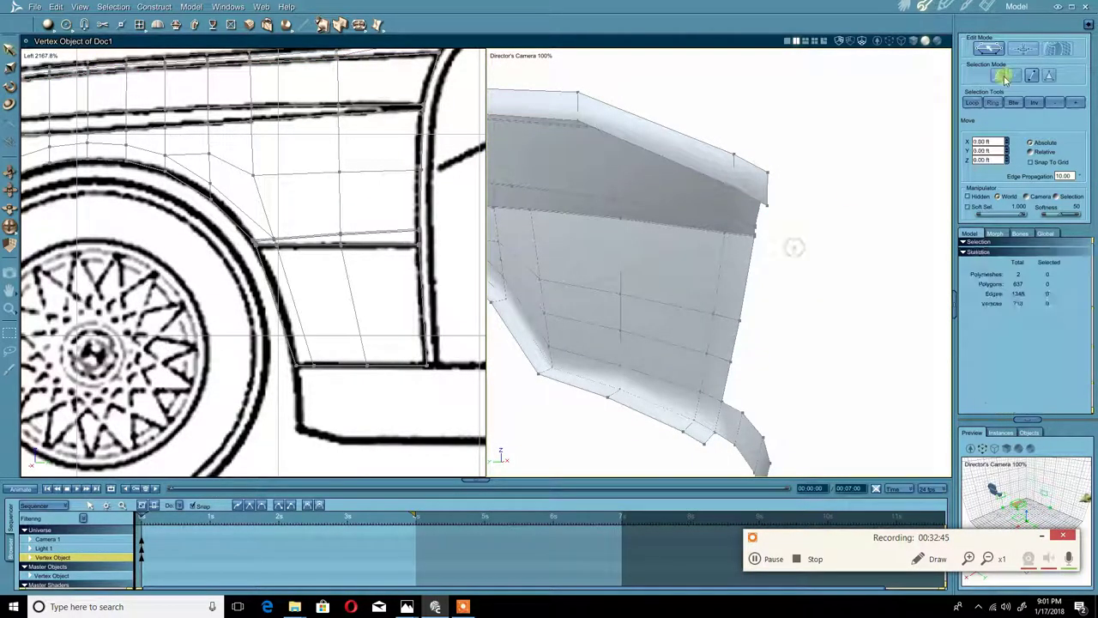
click(752, 197)
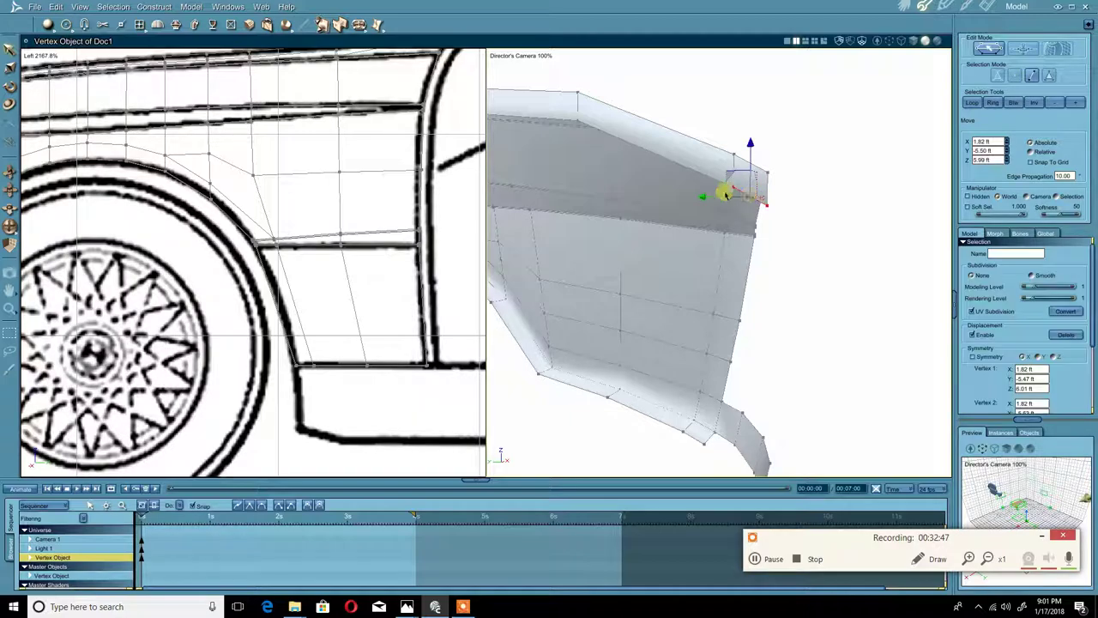
middle_drag(725, 192, 728, 191)
drag(704, 198, 652, 184)
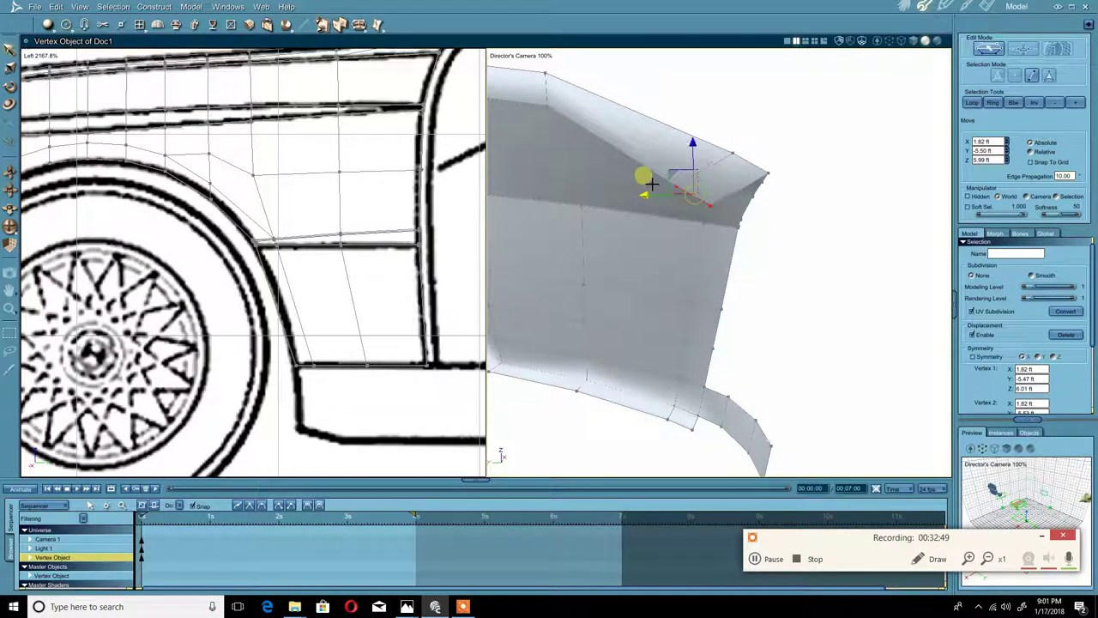
drag(704, 154, 703, 112)
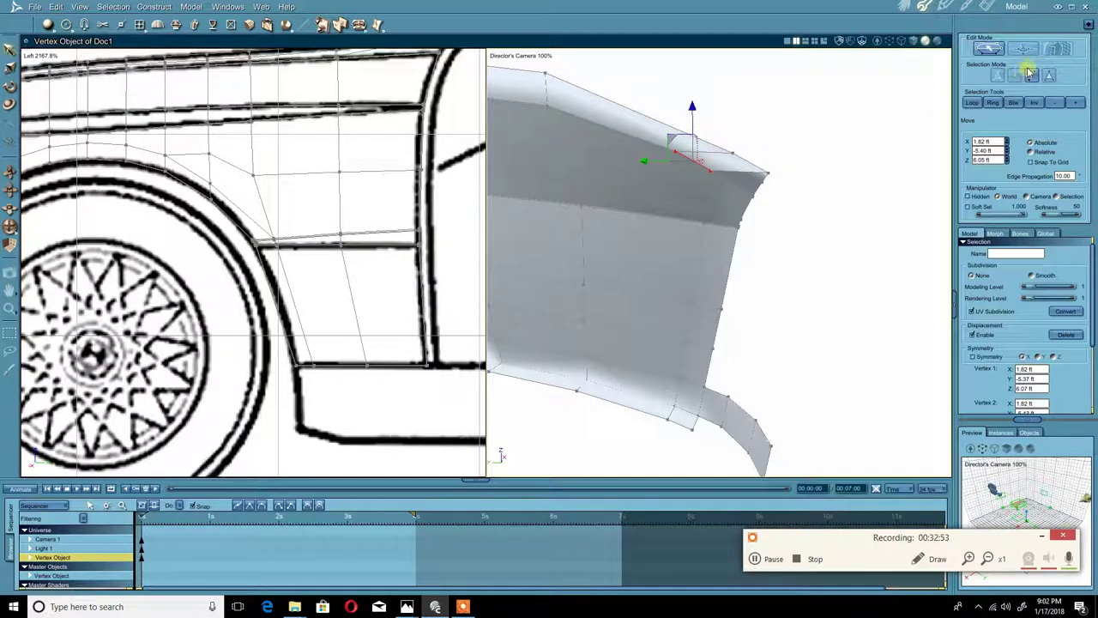
- In vertex mode, shift the inner vertex of that front-end return edge slightly to about Y -5.36 ft, Z 6.07 ft
click(874, 157)
drag(652, 179, 684, 142)
click(1018, 76)
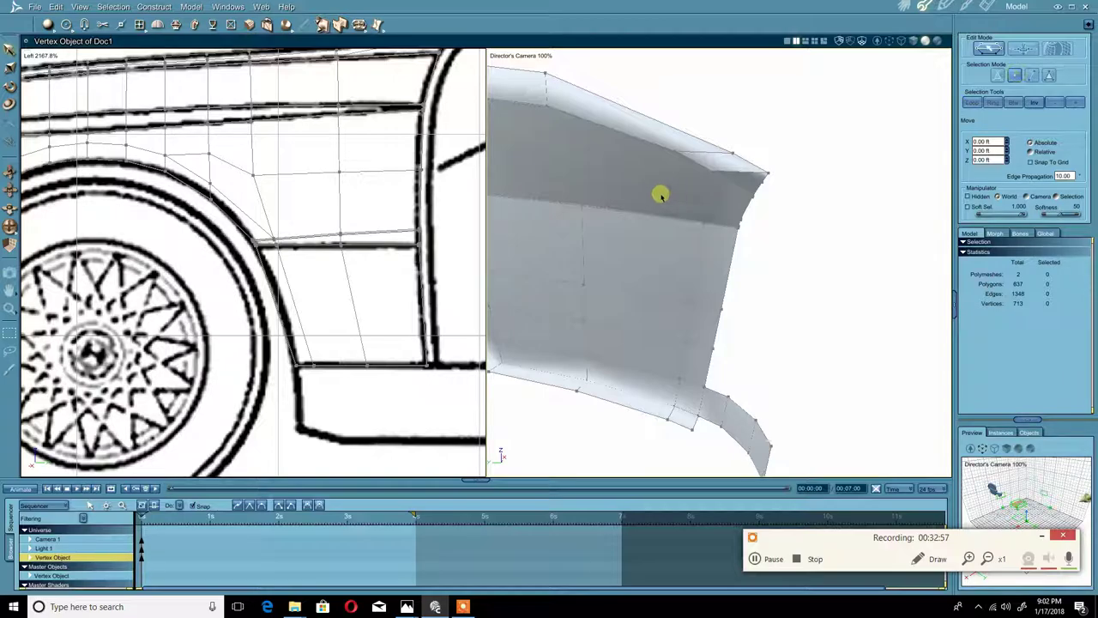
click(675, 148)
drag(644, 160, 640, 154)
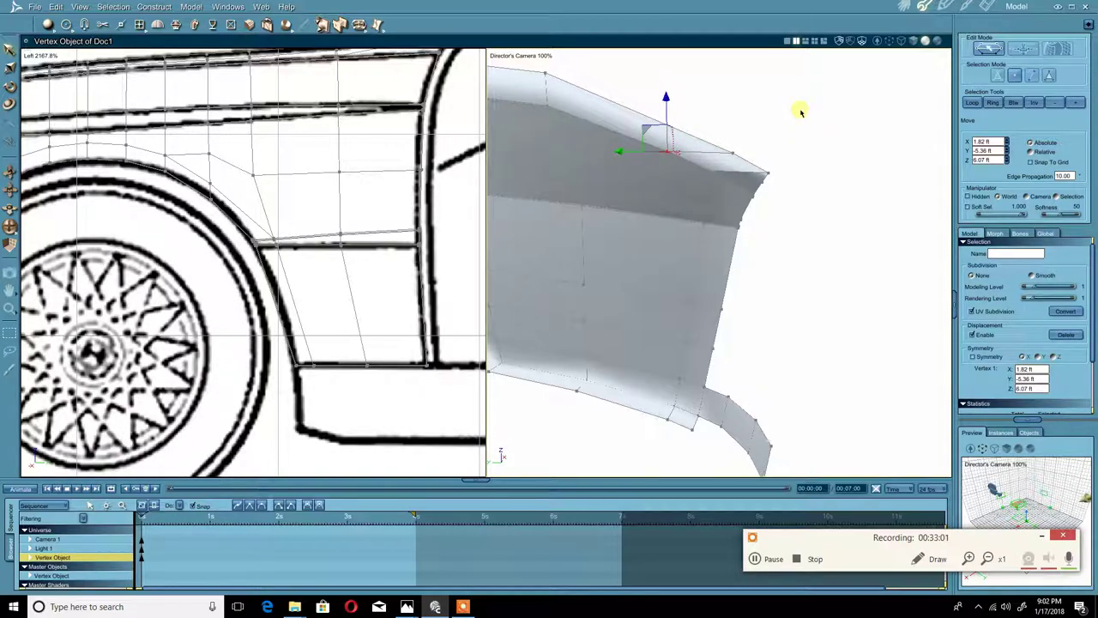